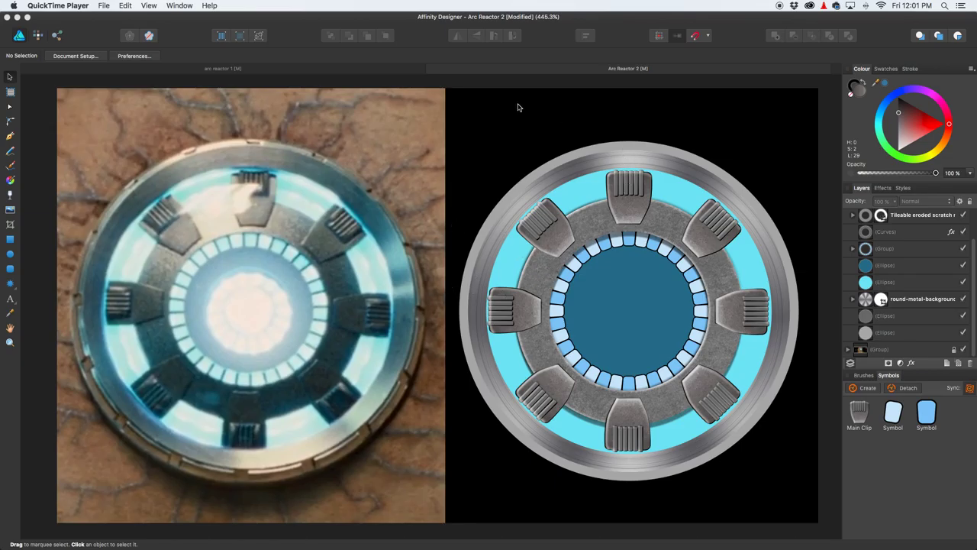
Step: Compare arc reactor 1 with Arc Reactor 2, then hide Arc Reactor 2's reference-photo group
click(298, 73)
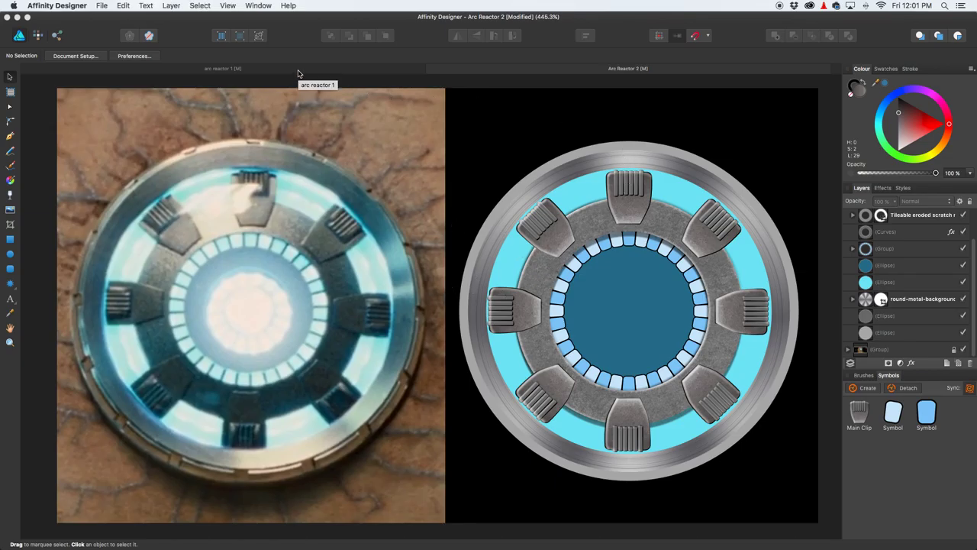
click(298, 74)
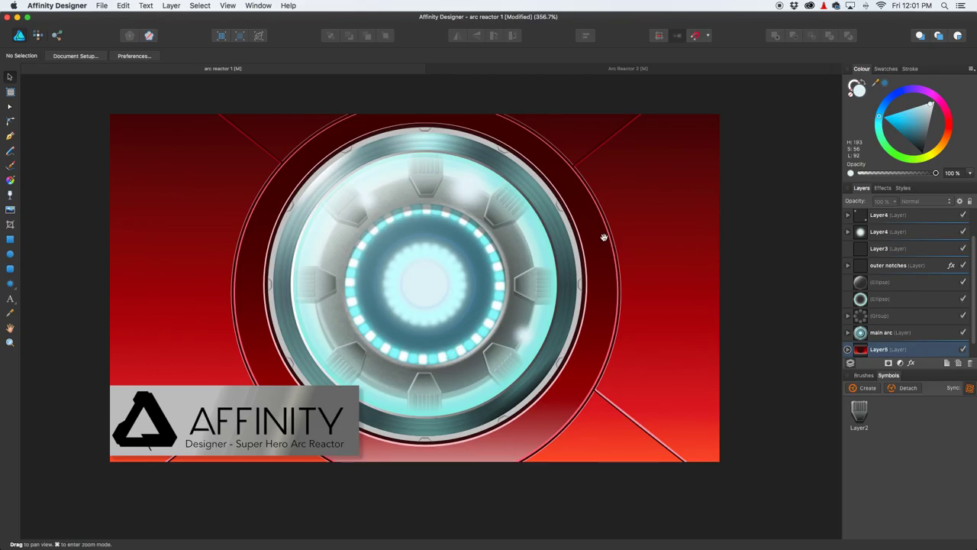
click(543, 68)
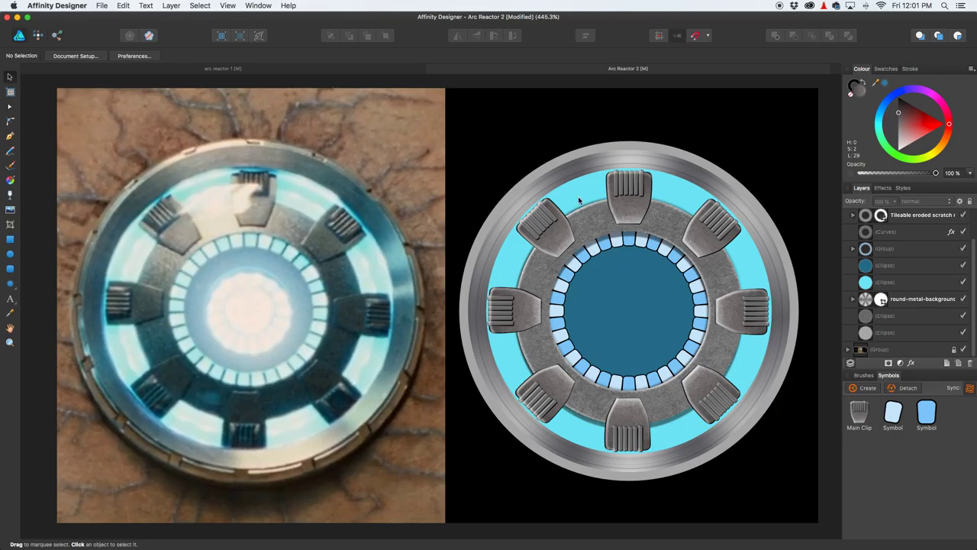
click(264, 71)
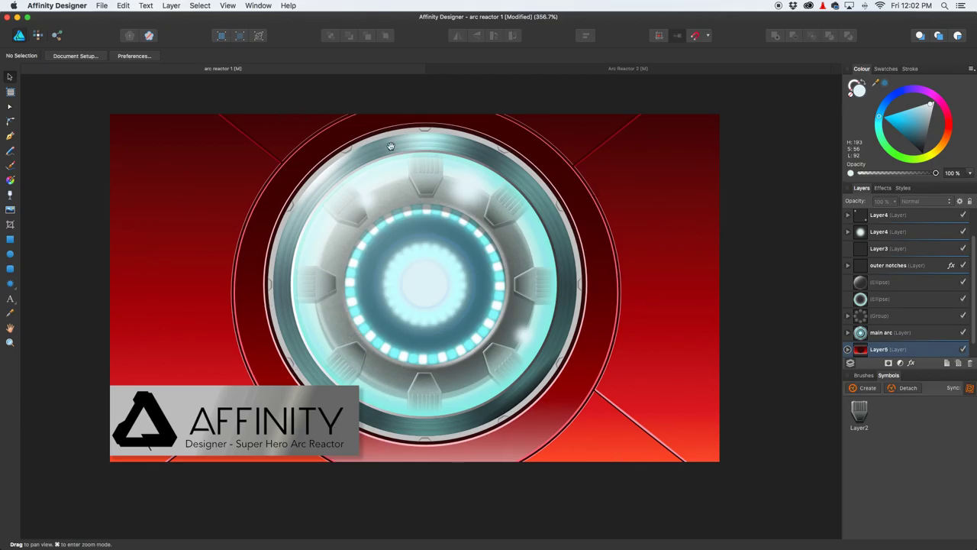
click(648, 70)
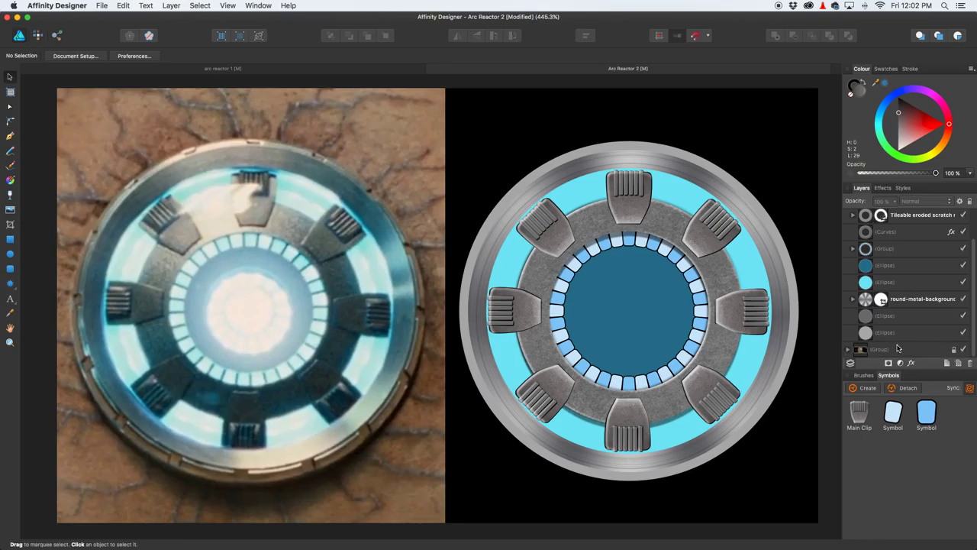
click(963, 350)
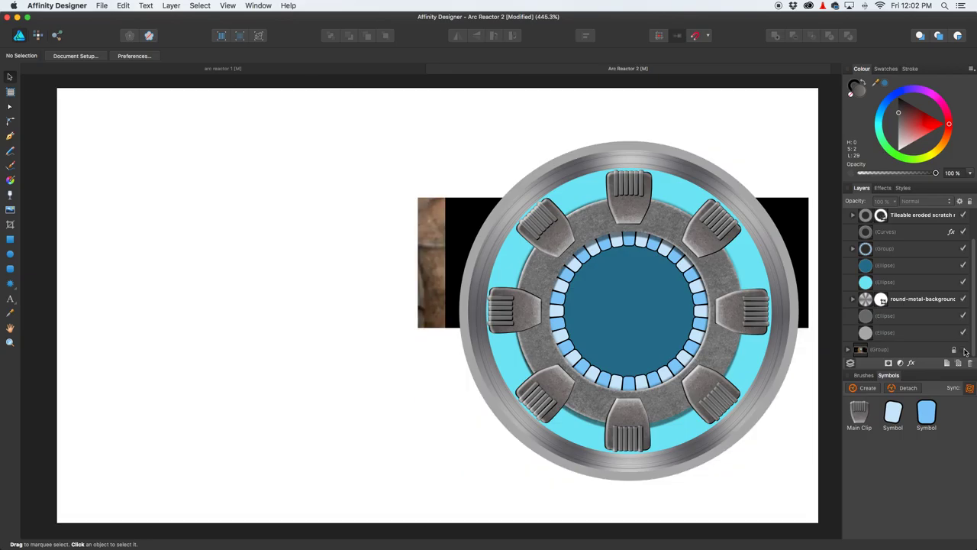
Step: Select the clips group and Layer2 in the Layers panel and collapse Layer2
scroll(601, 279, down, 5)
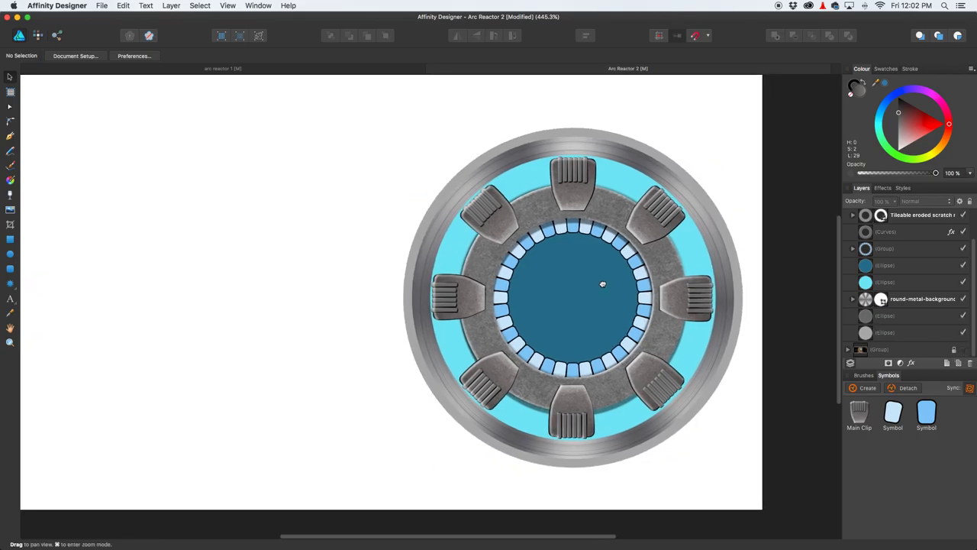
click(905, 334)
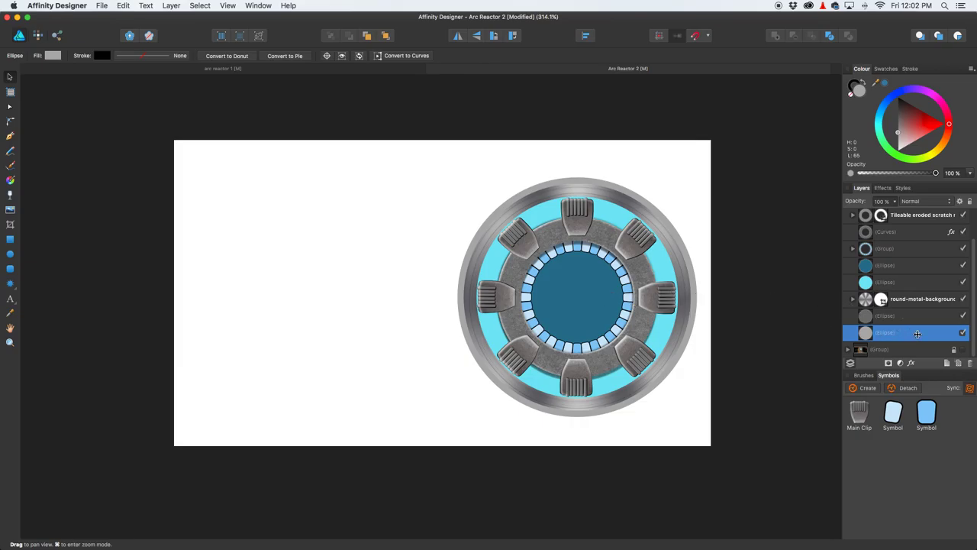
scroll(916, 304, up, 3)
shift+click(907, 215)
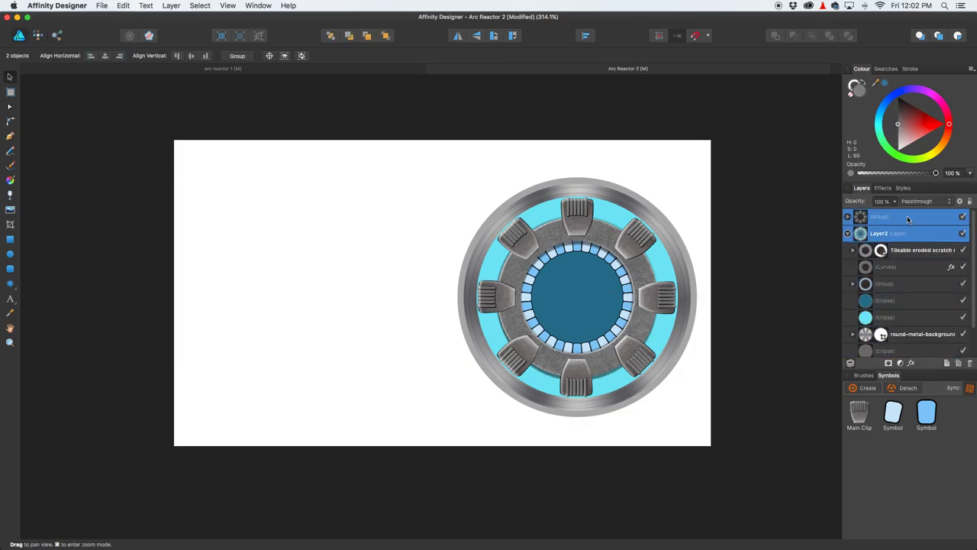
click(847, 234)
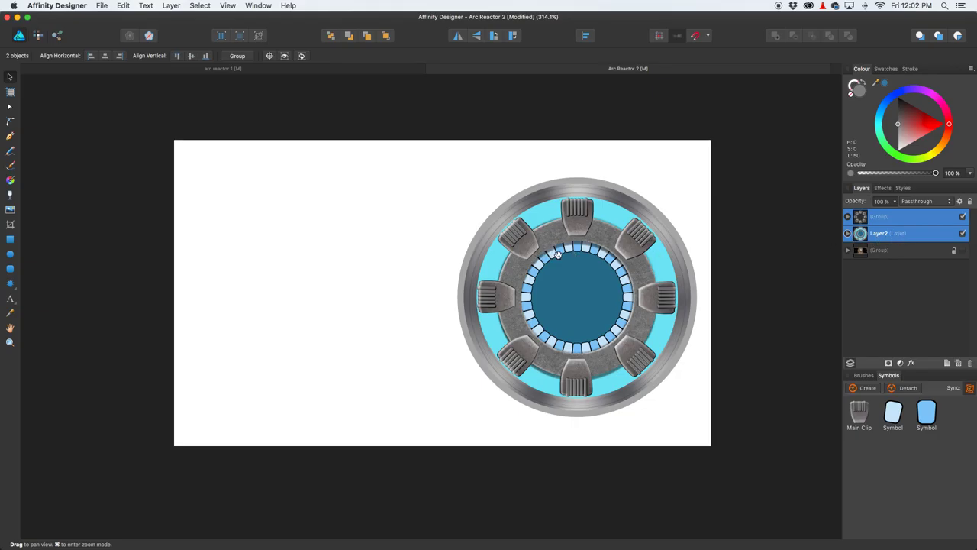
Step: Deselect everything and recentre the reactor artwork on the page
drag(588, 280, 469, 266)
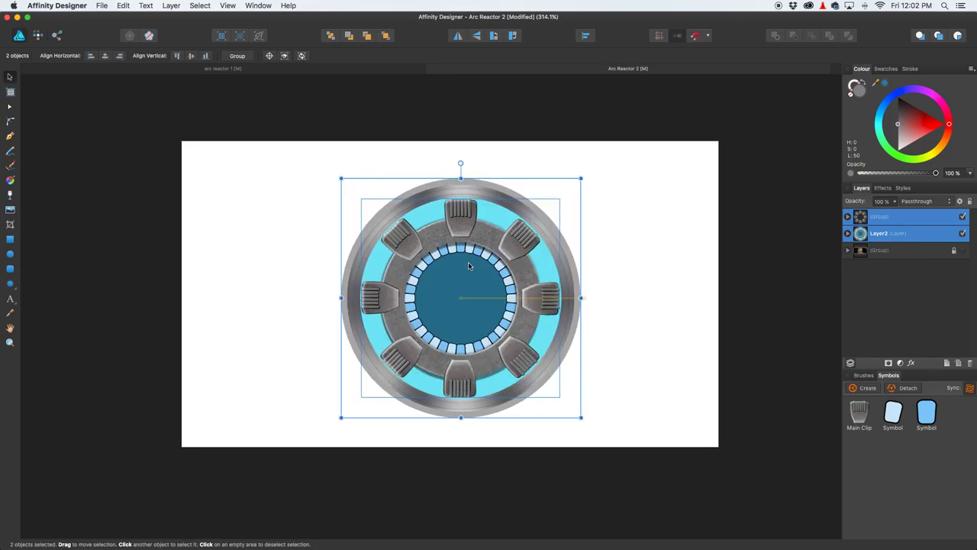
click(621, 298)
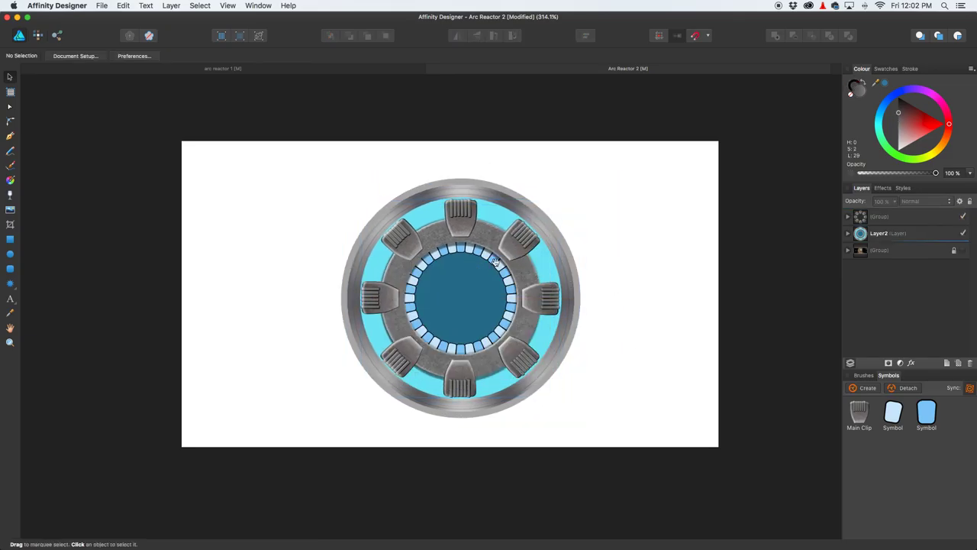
drag(470, 259, 501, 247)
scroll(502, 247, up, 3)
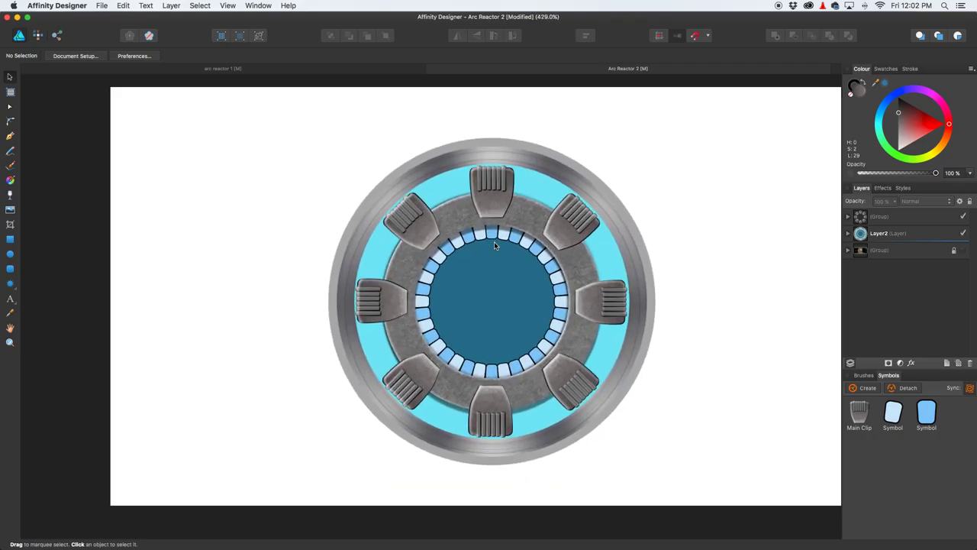
Step: Expand the clips group, select the top clip's Main Clip layer and open its layer effects
click(848, 217)
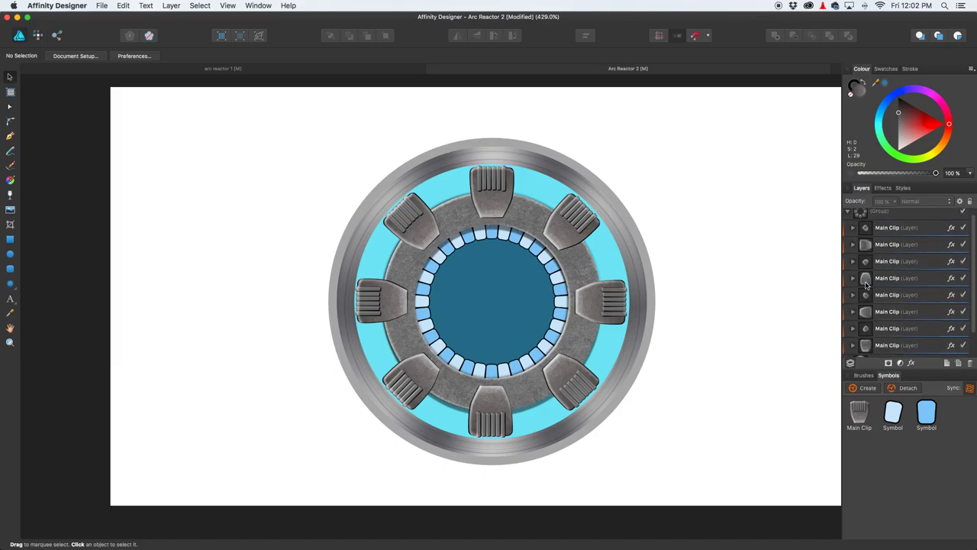
scroll(875, 271, down, 5)
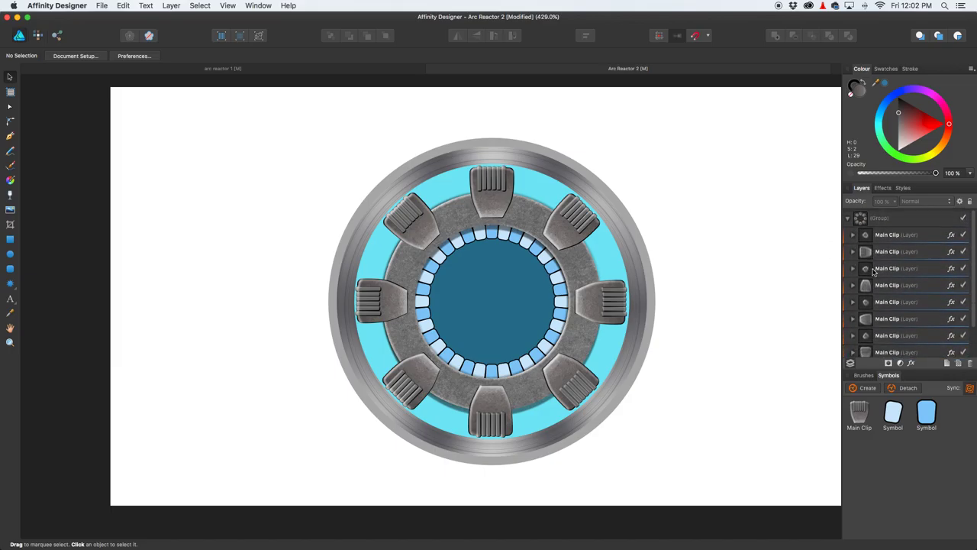
click(867, 316)
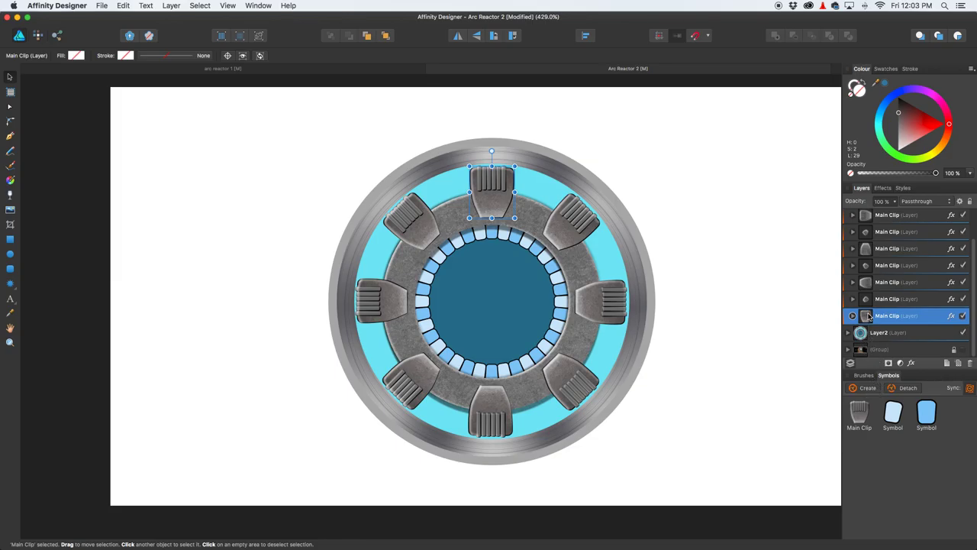
click(952, 317)
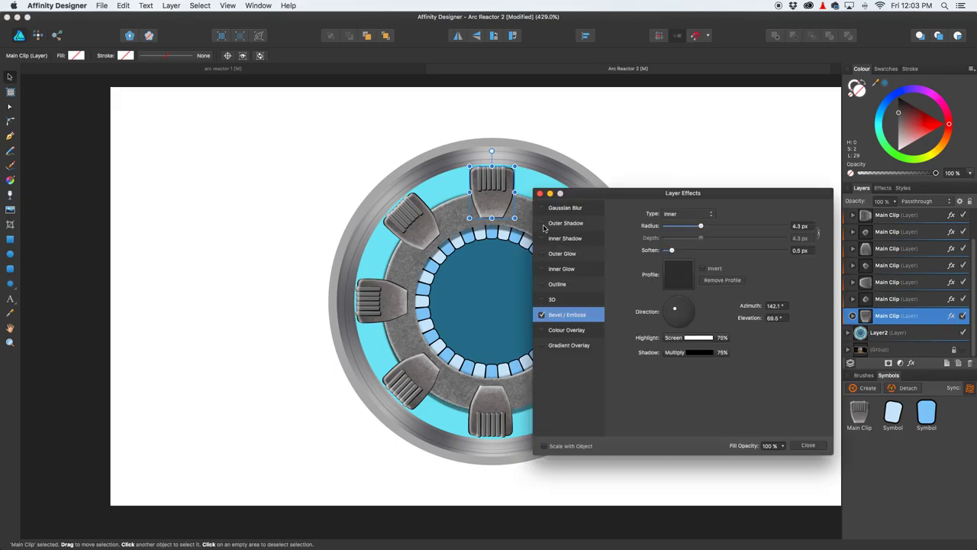
Step: Enable Outer Shadow on the top clip with a 3.2 px offset and 100% opacity
drag(582, 195, 637, 140)
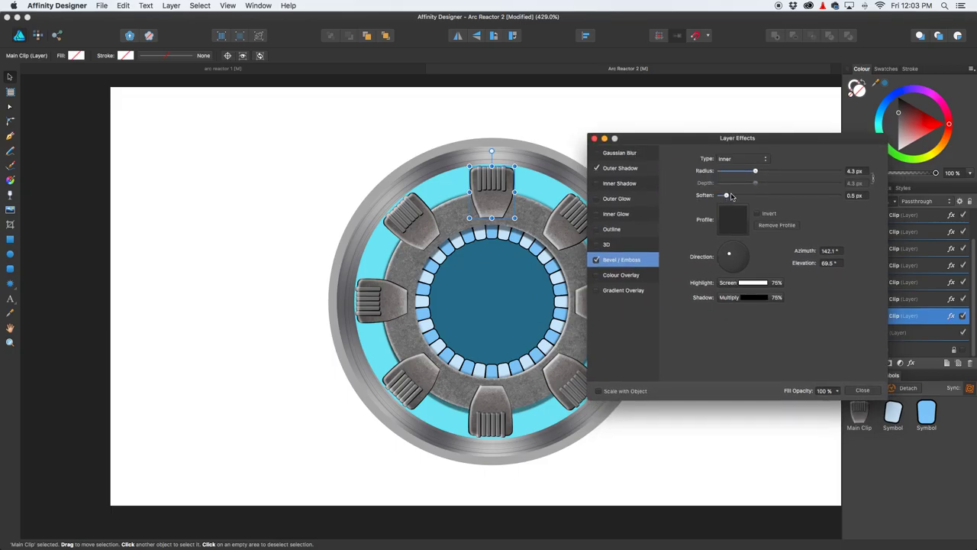
click(632, 169)
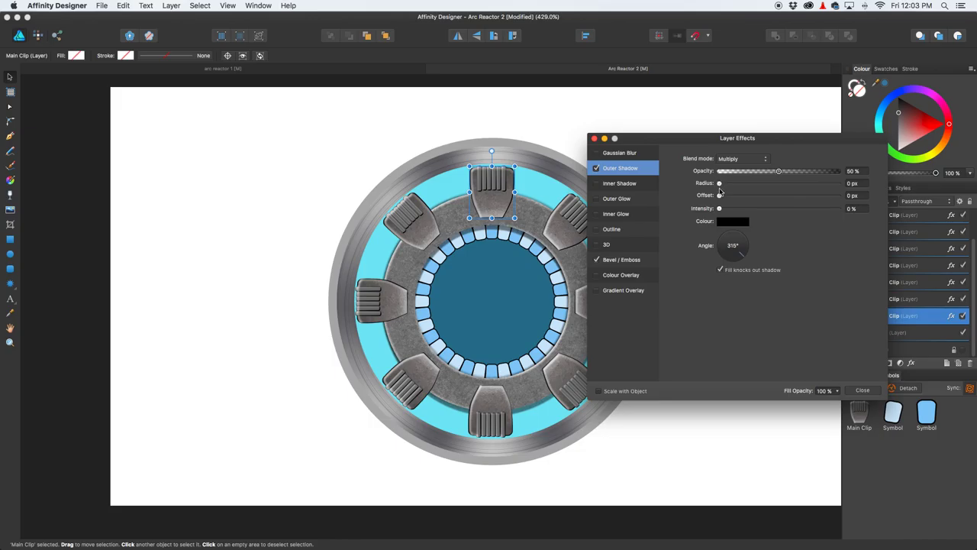
drag(720, 197, 758, 202)
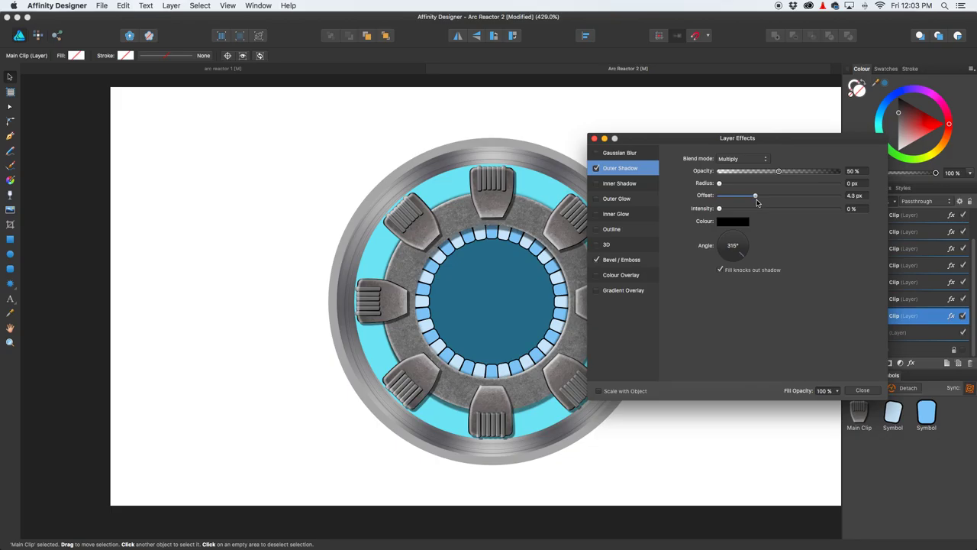
drag(757, 201, 753, 201)
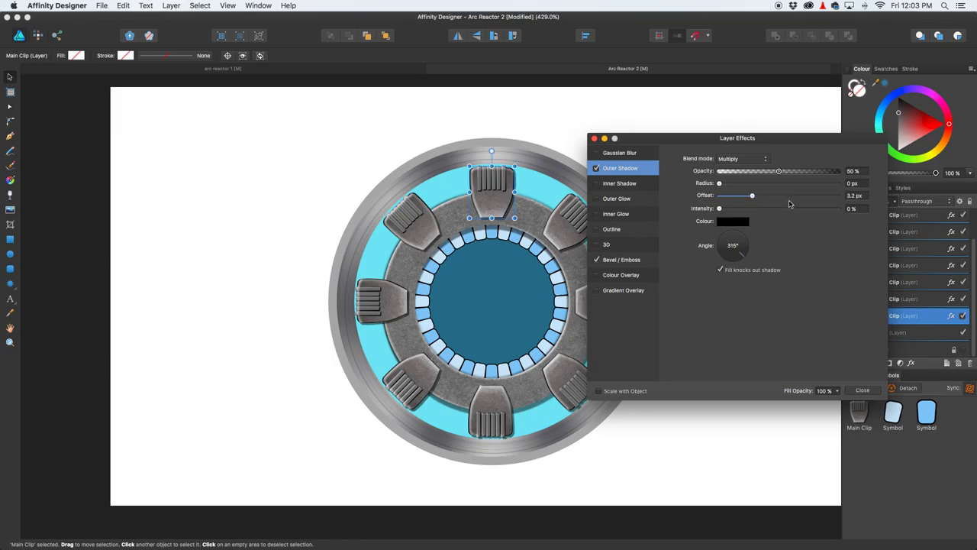
drag(779, 171, 839, 175)
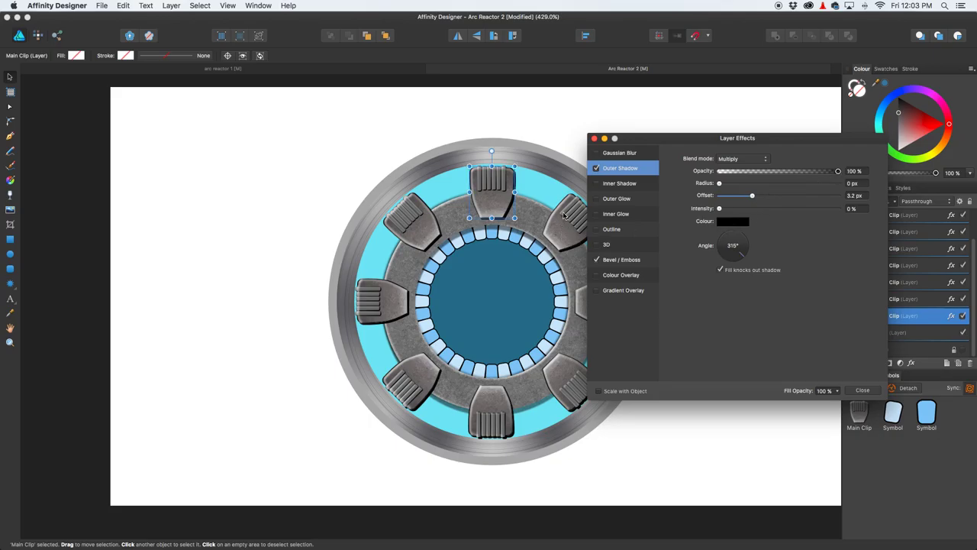
click(747, 223)
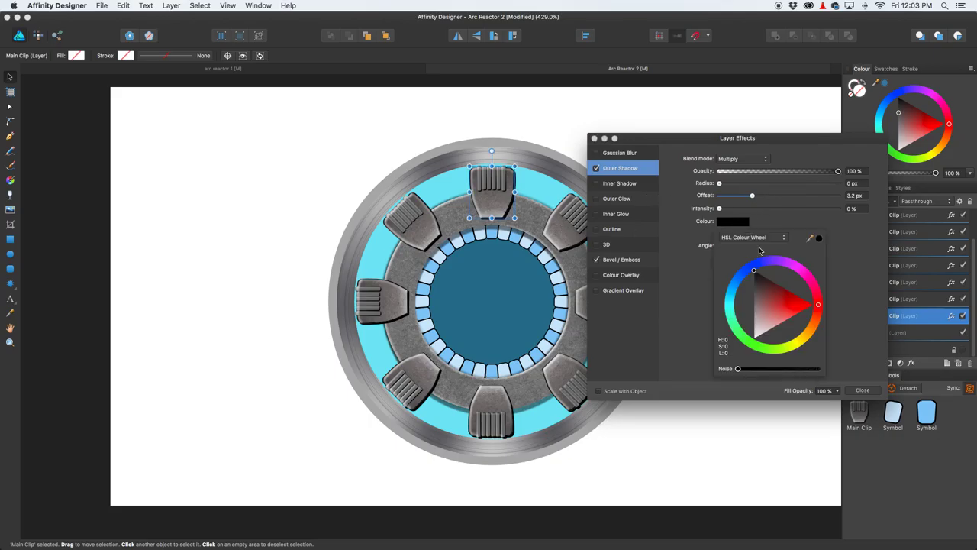
Step: Make the outer shadow dark grey with a 0.3 px blur radius
click(760, 287)
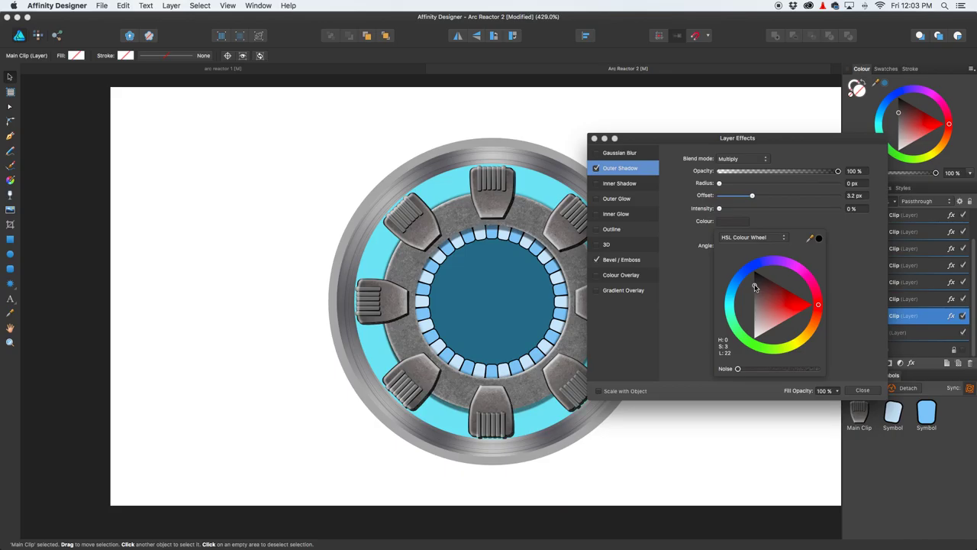
drag(755, 287, 753, 285)
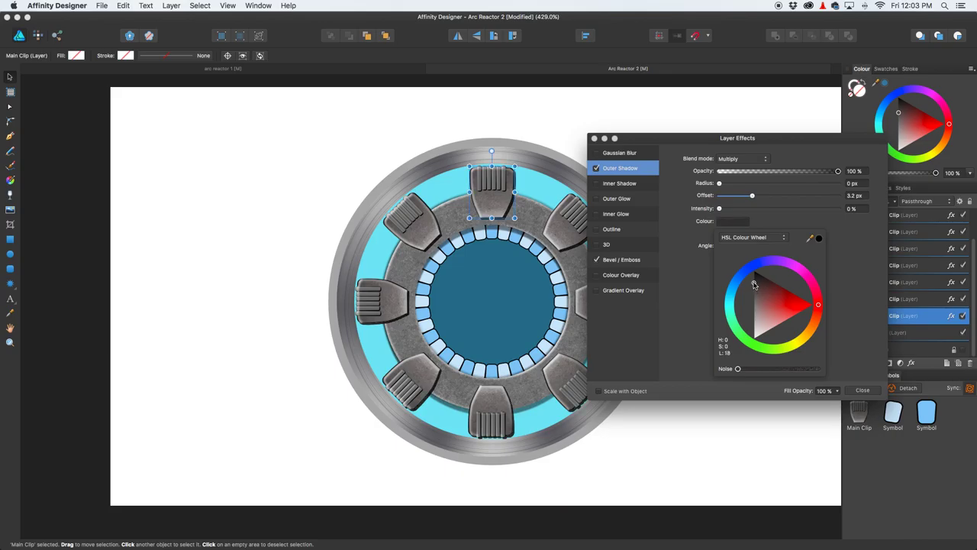
click(722, 186)
drag(722, 186, 728, 188)
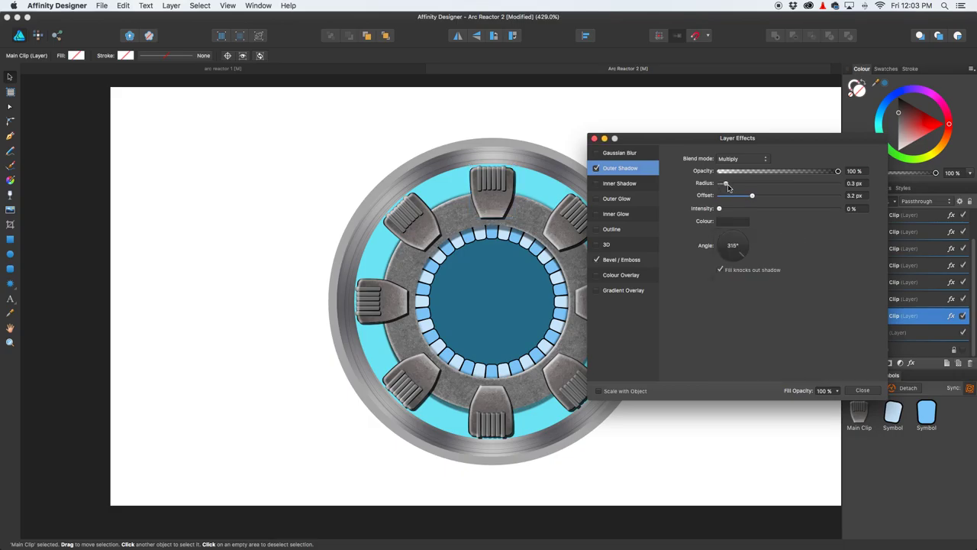
drag(728, 187, 727, 187)
drag(742, 258, 732, 261)
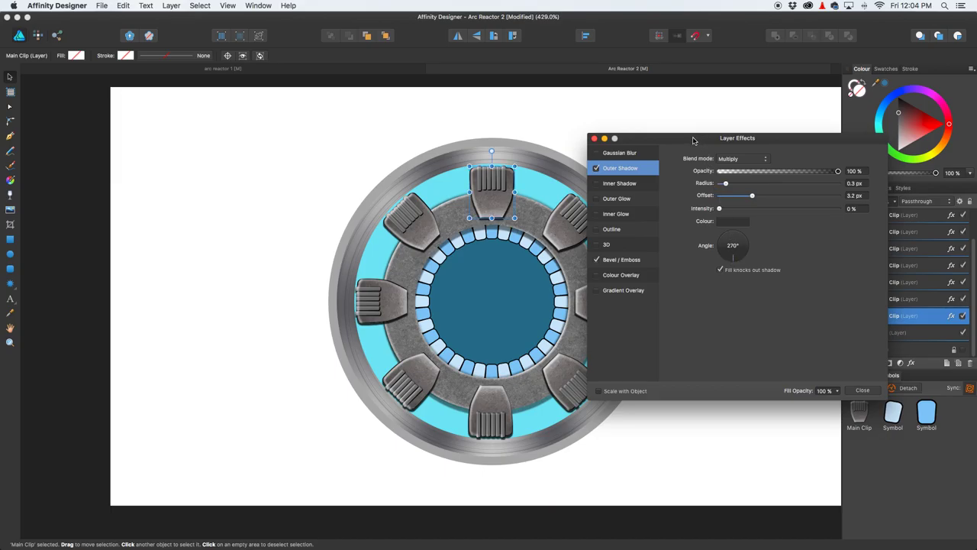
Step: Settle the shadow angle at 315°, close Layer Effects and deselect the artwork
drag(694, 137, 760, 128)
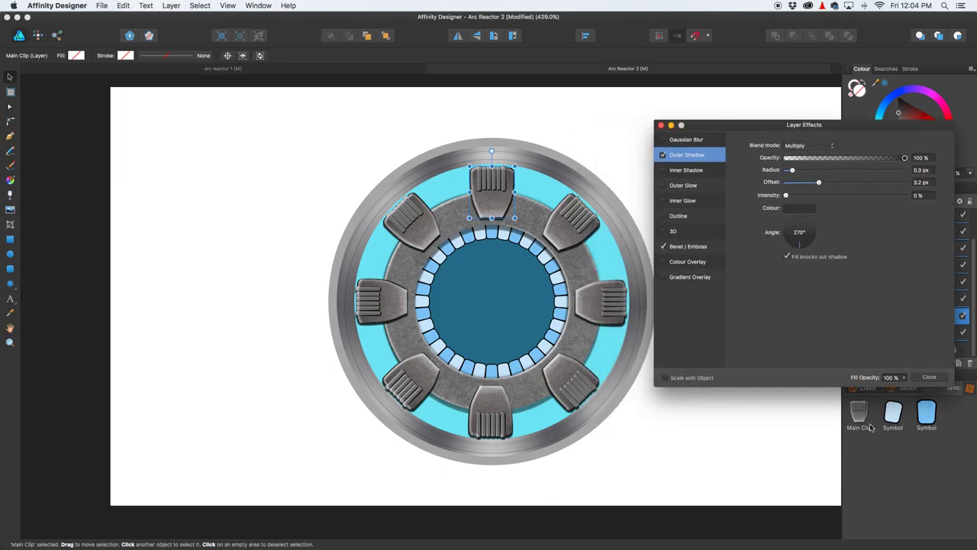
drag(750, 127, 733, 155)
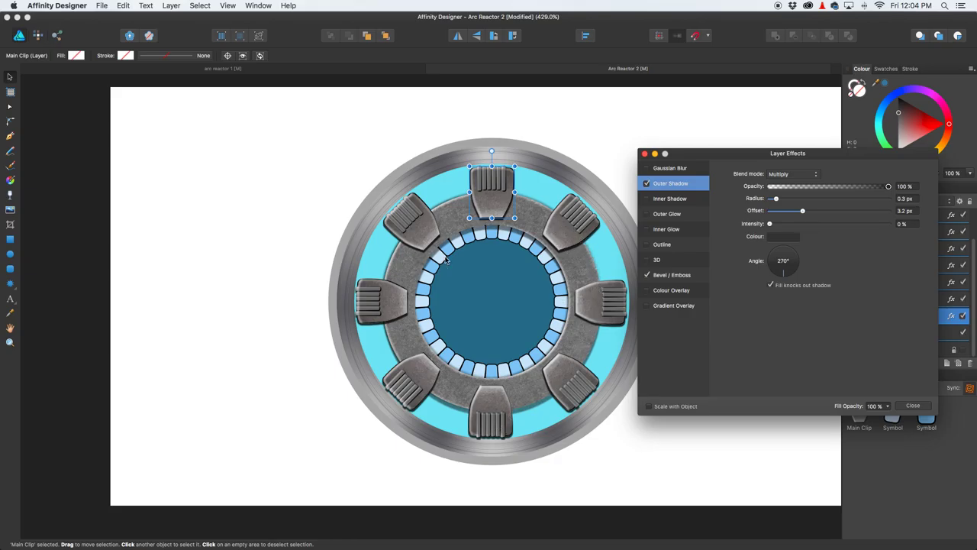
drag(788, 276, 792, 276)
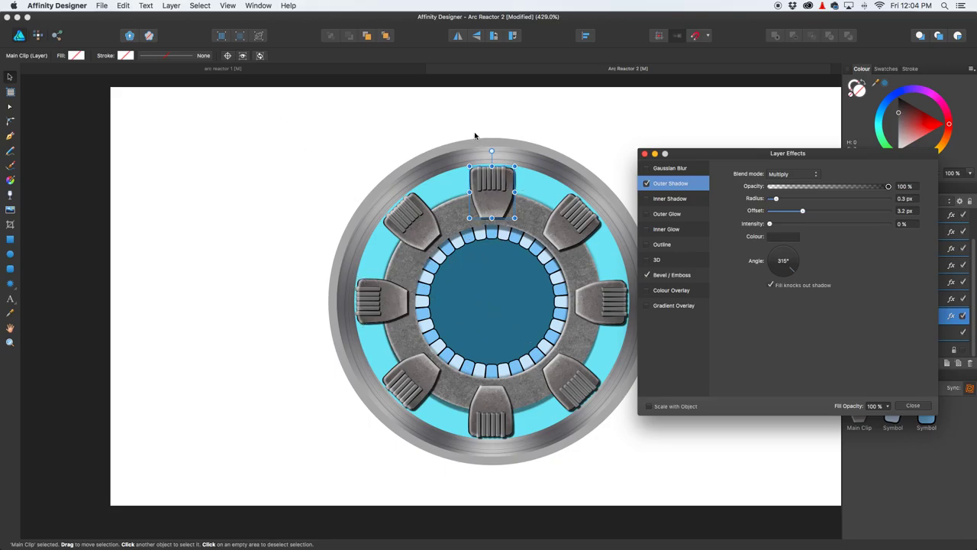
click(793, 273)
drag(791, 275, 789, 277)
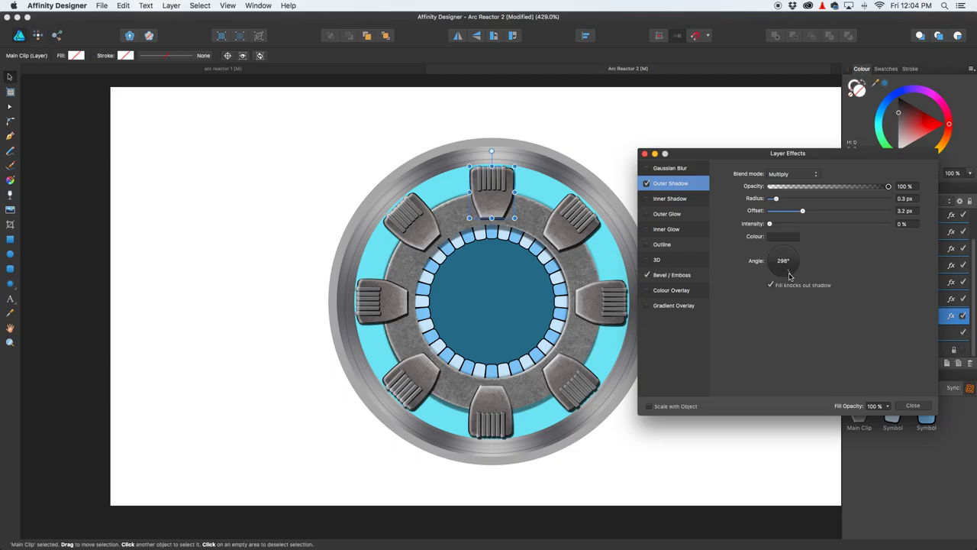
drag(790, 276, 792, 276)
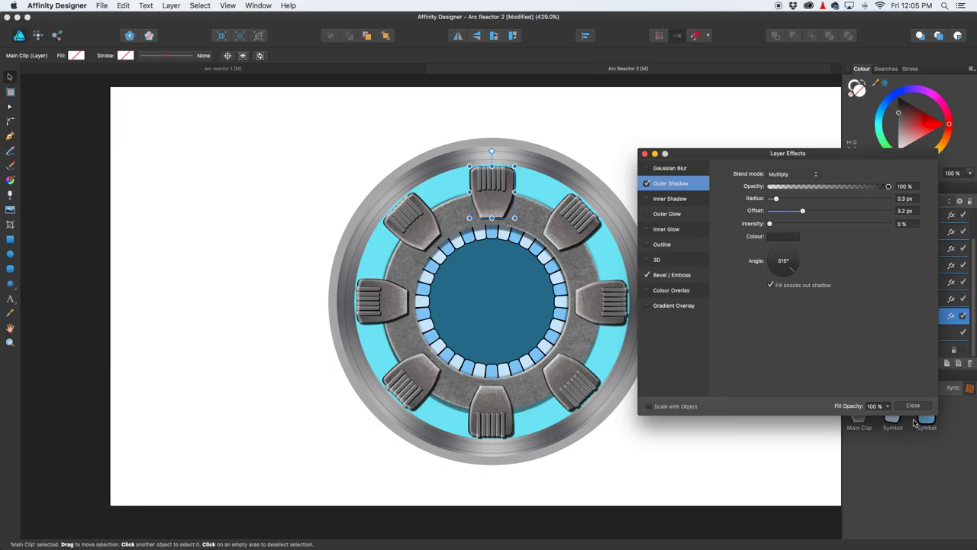
click(913, 406)
click(708, 221)
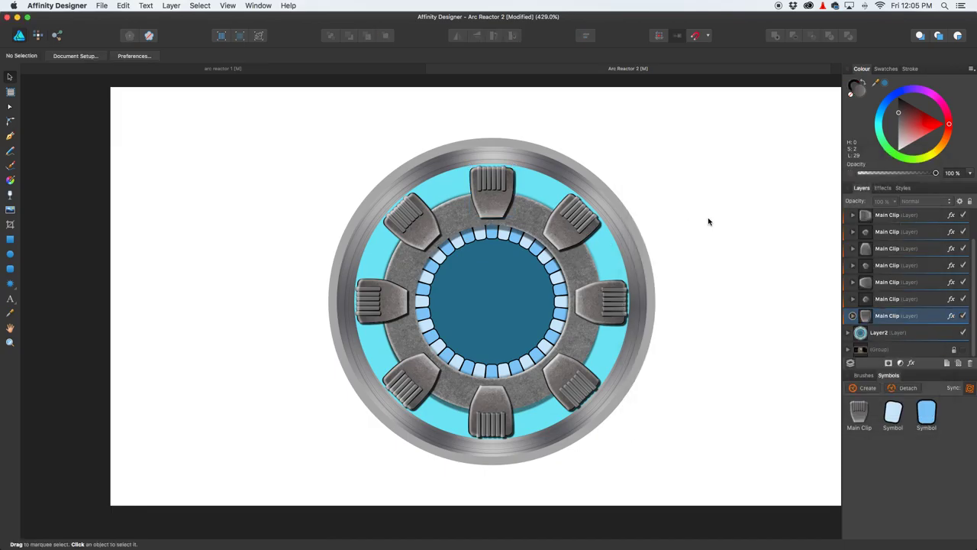
Step: Hide two glow Ellipse layers in the arc reactor 1 reference document
drag(664, 303, 653, 302)
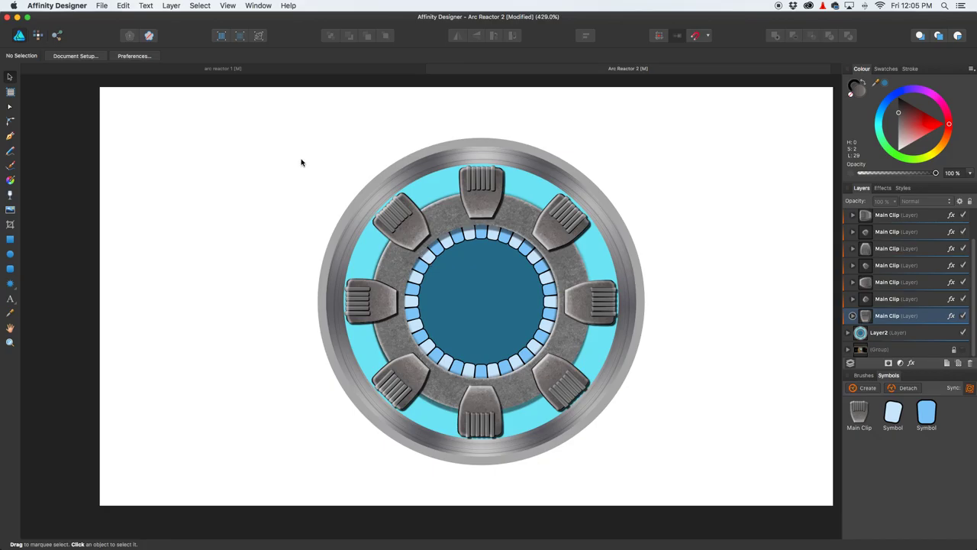
click(245, 69)
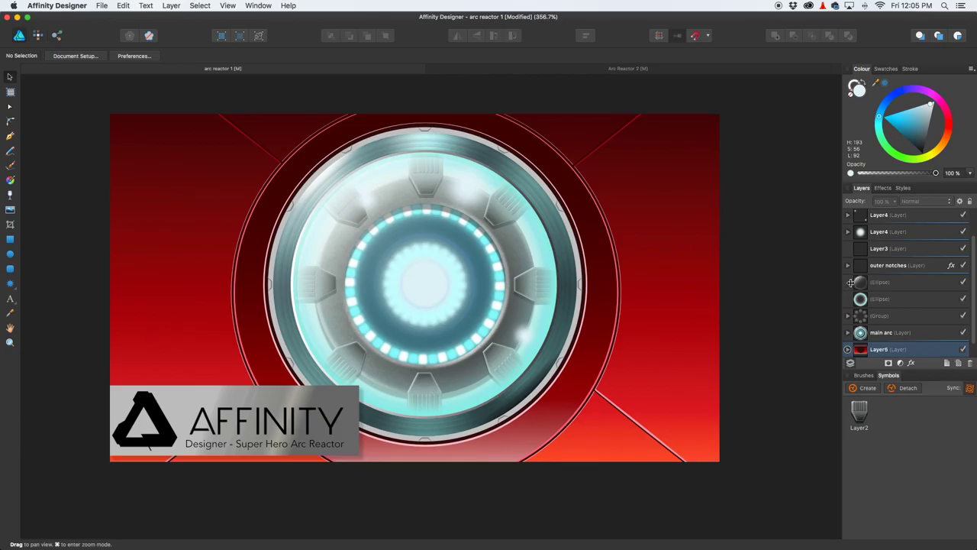
click(963, 284)
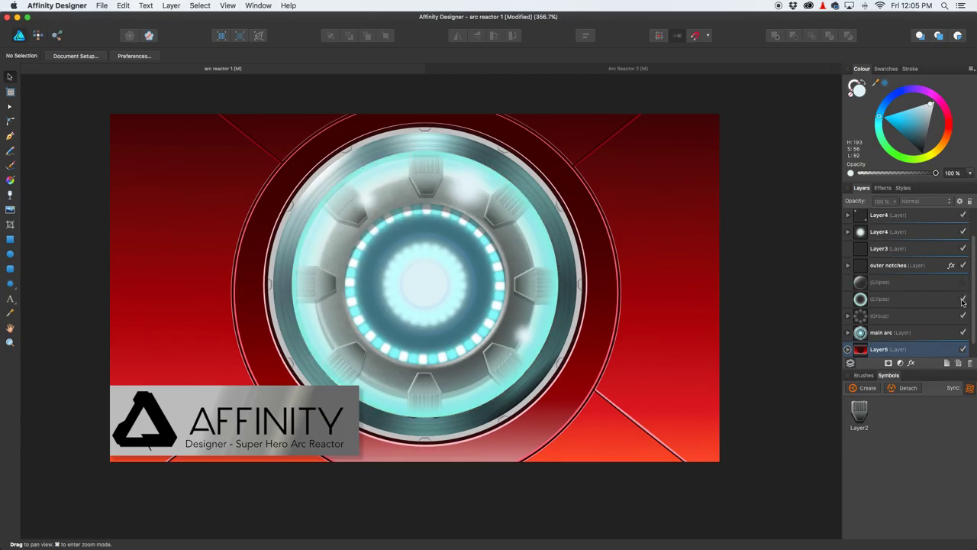
click(963, 303)
scroll(964, 299, down, 1)
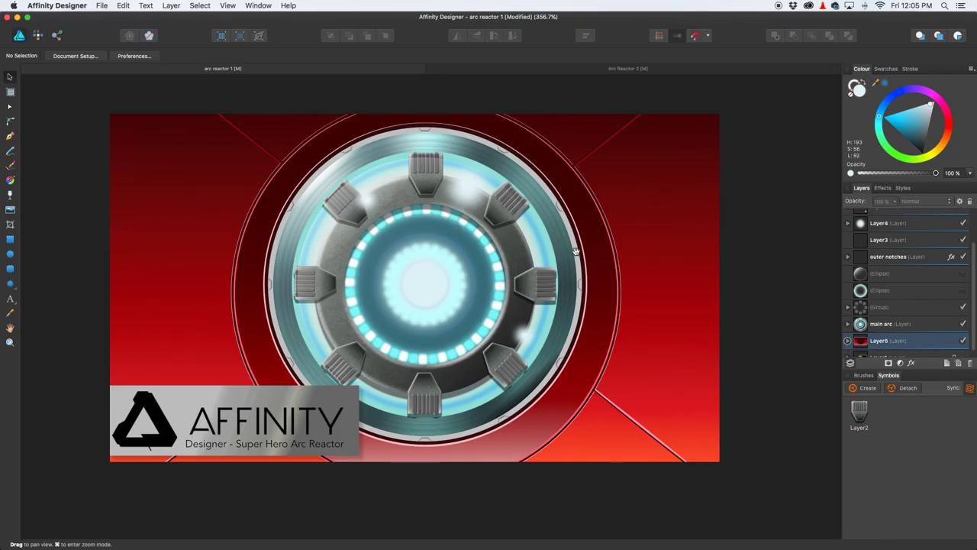
Step: Go back to Arc Reactor 2 and expand Layer2 to list its contents
click(589, 71)
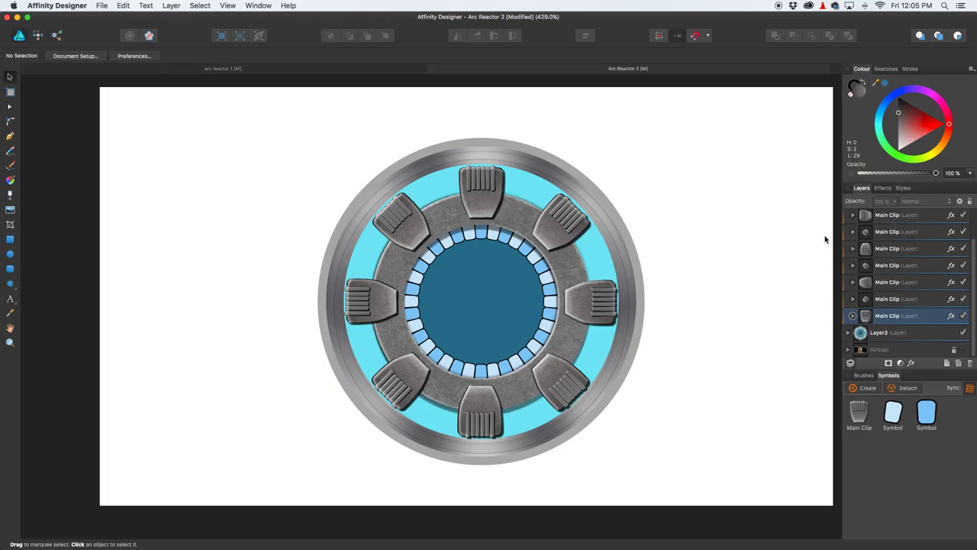
click(853, 334)
scroll(909, 275, down, 5)
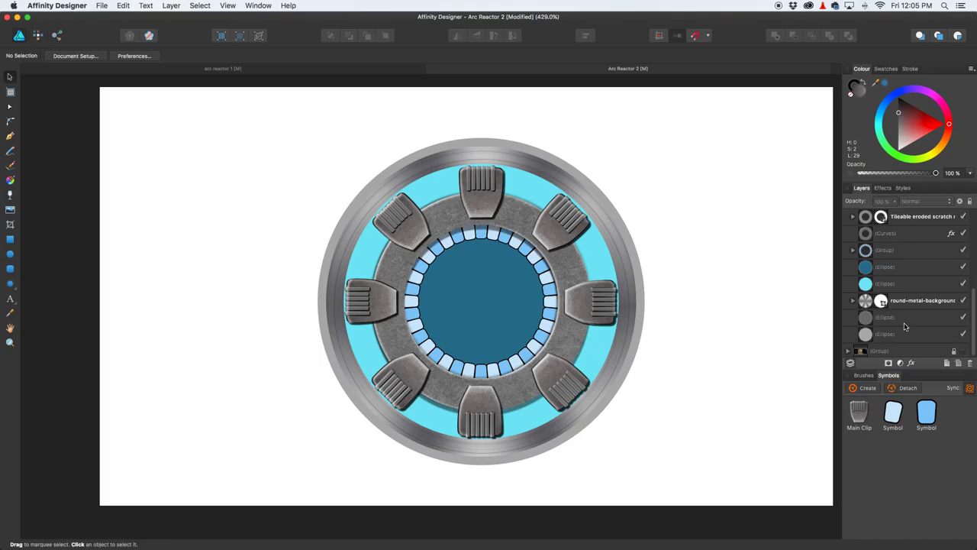
Step: Duplicate the light-segment ring group with Cmd+J, hide the top copy, and enable Gaussian Blur on the lower copy
click(914, 250)
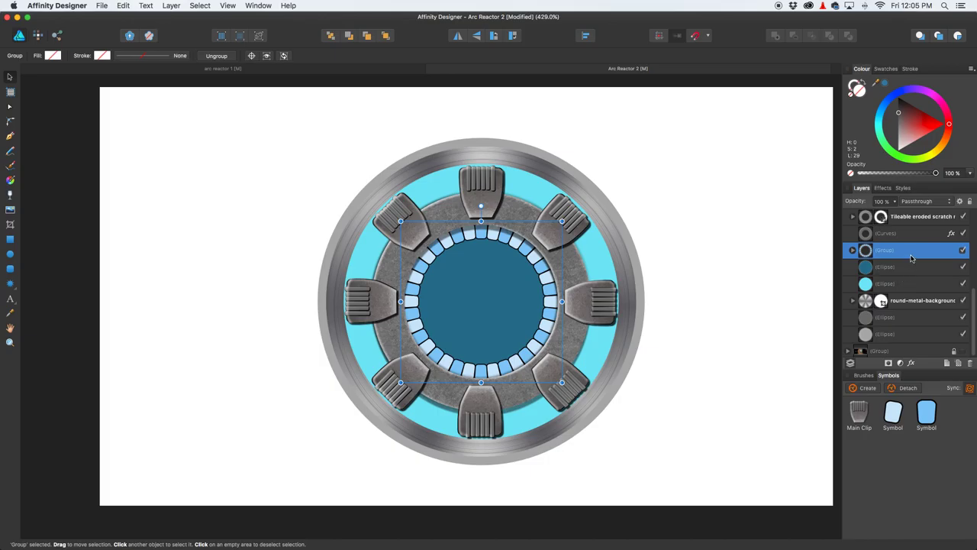
key(super+j)
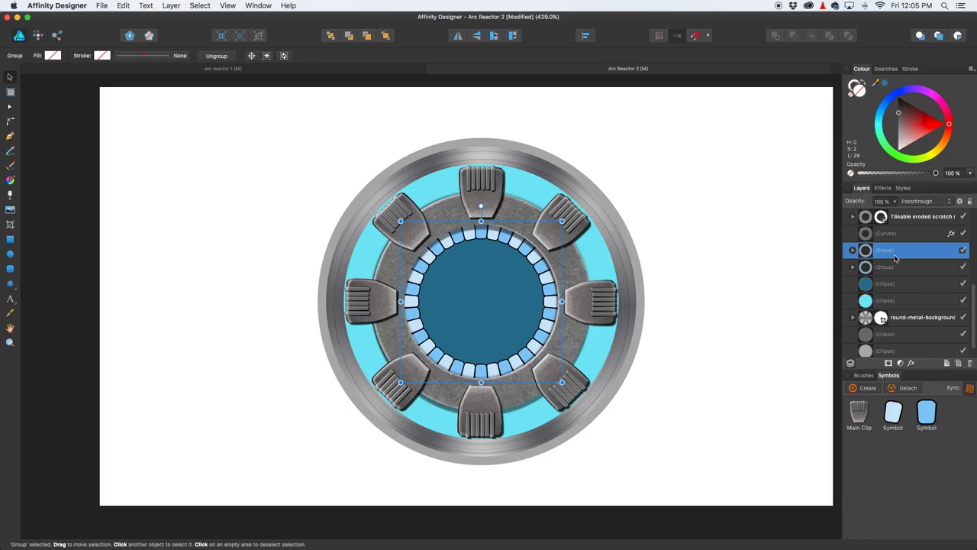
click(964, 252)
click(931, 269)
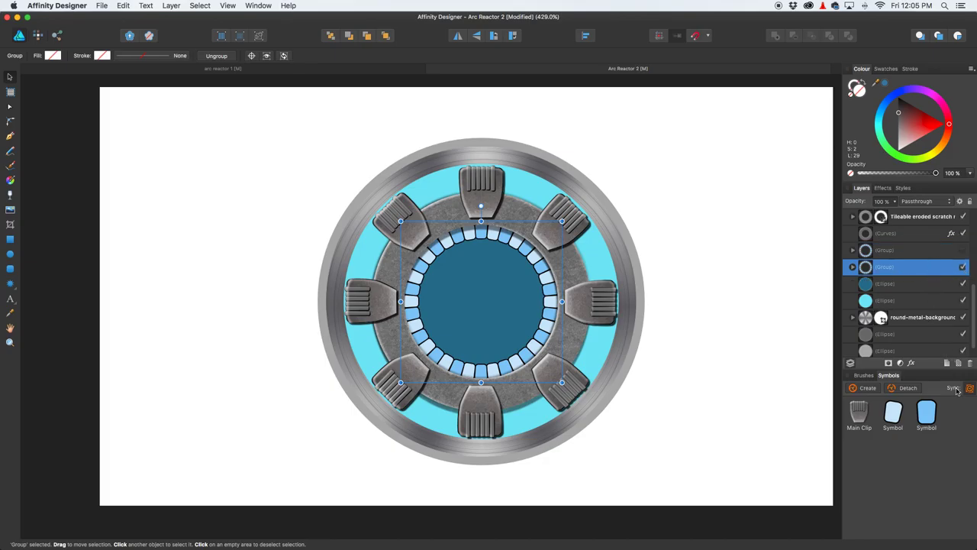
click(912, 364)
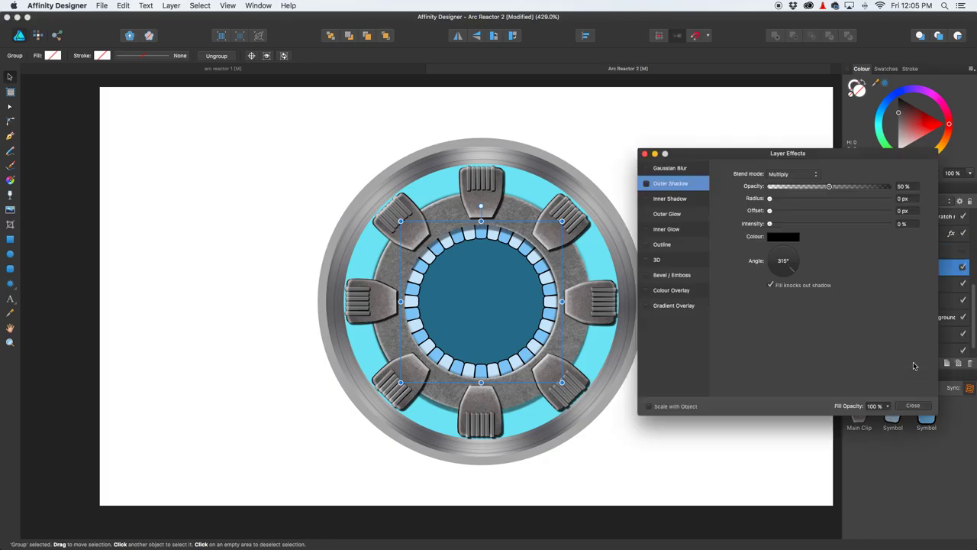
click(671, 169)
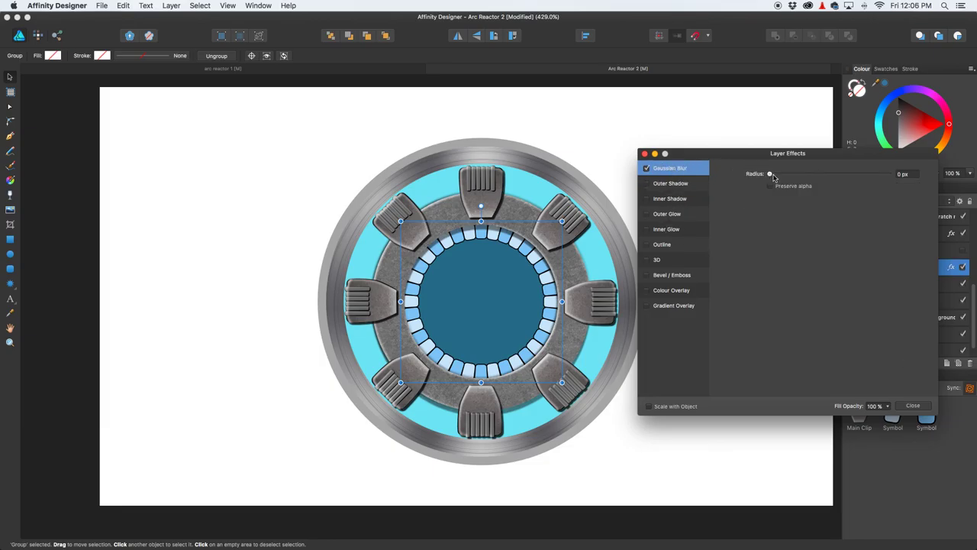
Step: Set the lower ring copy's Gaussian Blur radius to about 1 px and close Layer Effects
drag(771, 176, 804, 178)
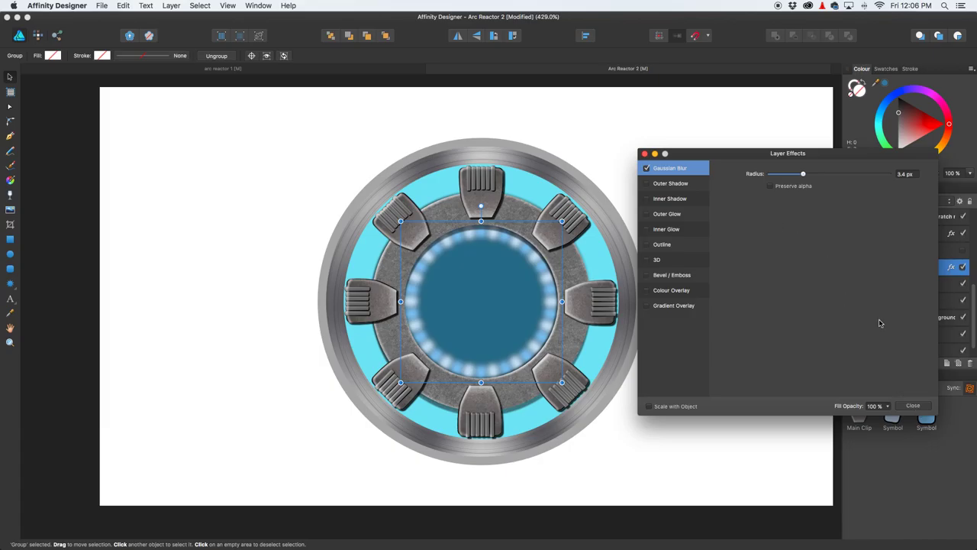
drag(803, 174, 795, 175)
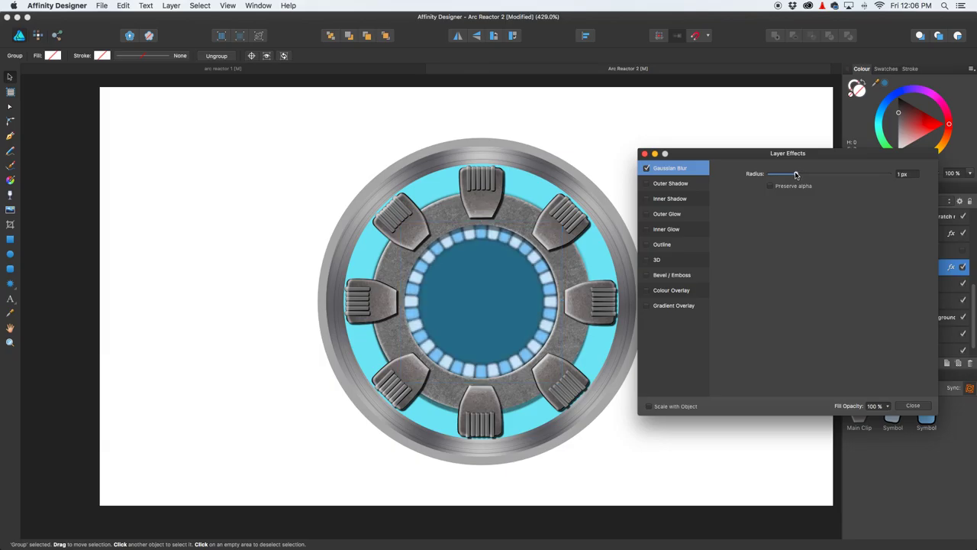
click(913, 406)
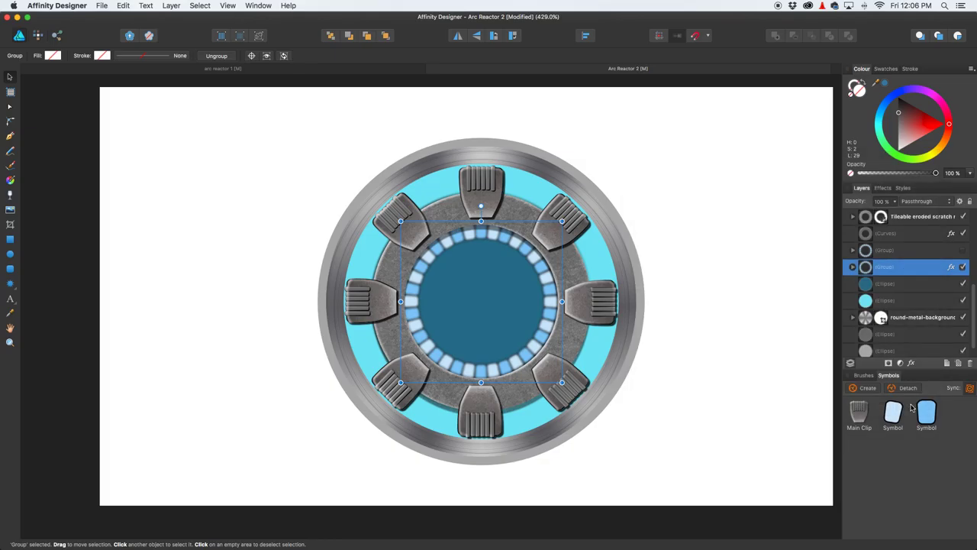
Step: Unhide the top ring copy and give it a 3.4 px Gaussian Blur
click(898, 253)
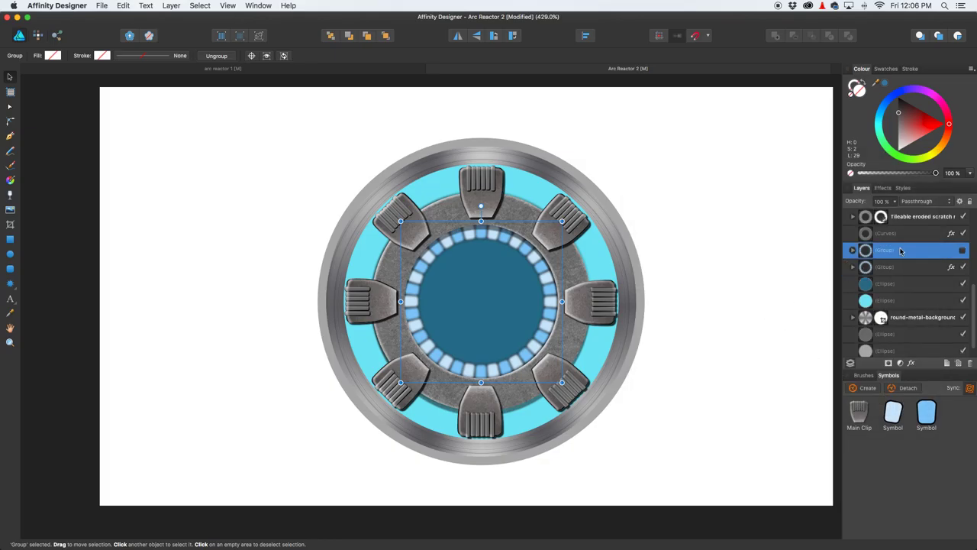
click(964, 251)
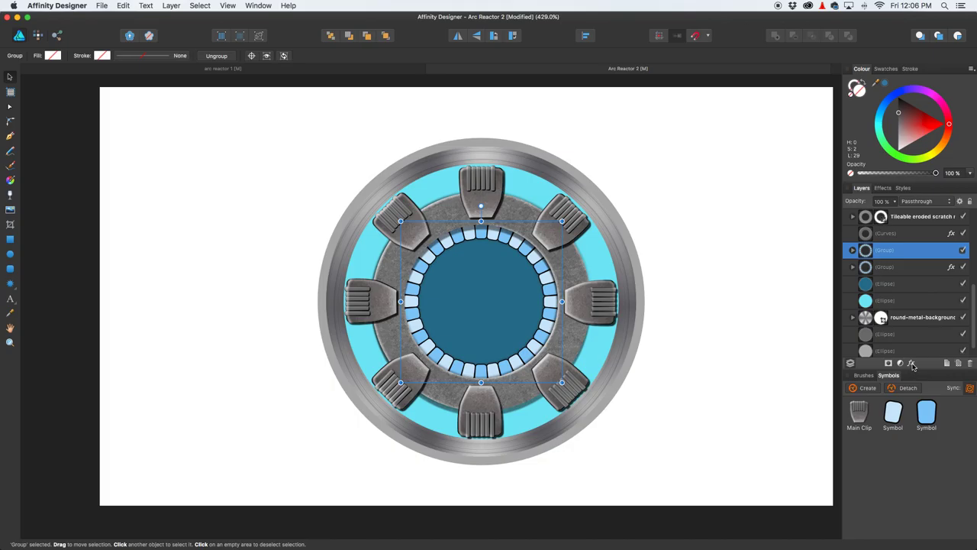
click(912, 366)
click(647, 168)
drag(771, 175, 805, 176)
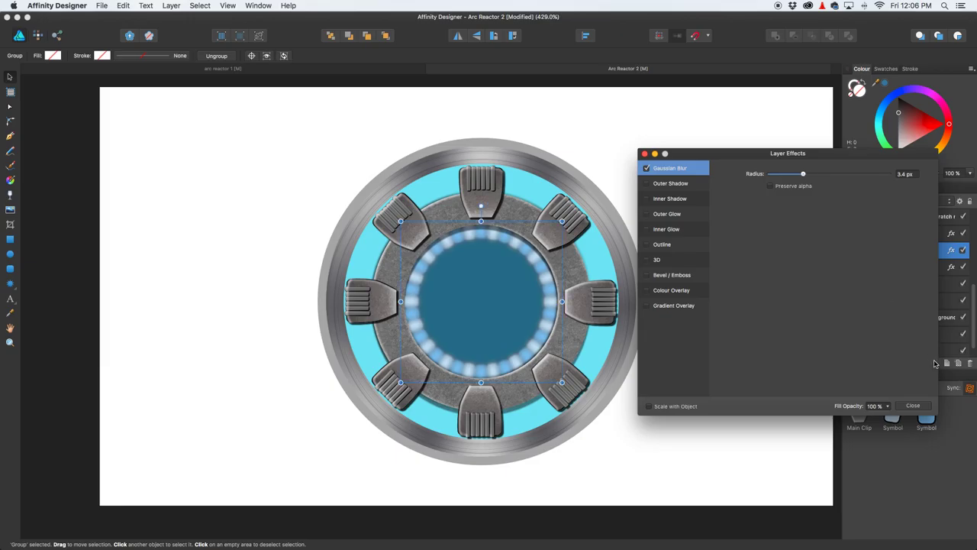
click(914, 405)
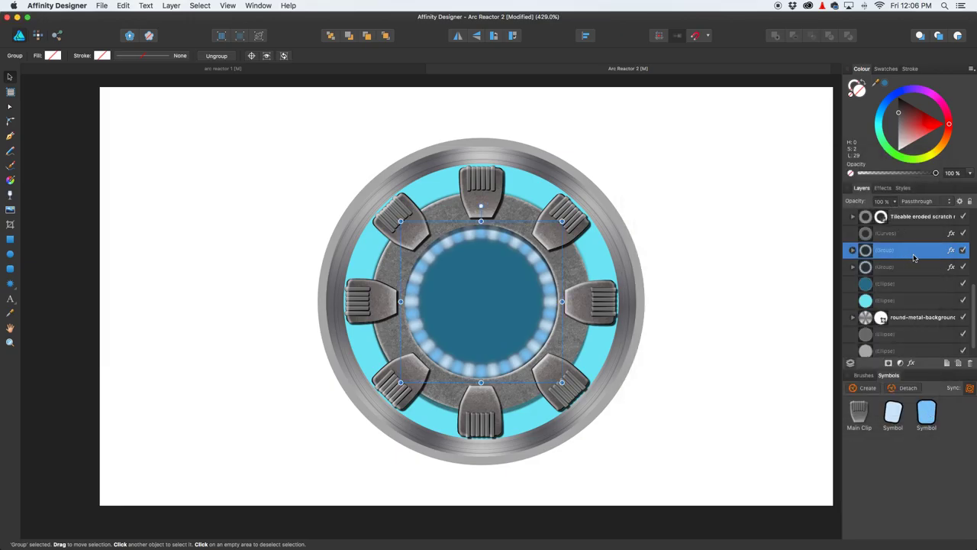
click(925, 202)
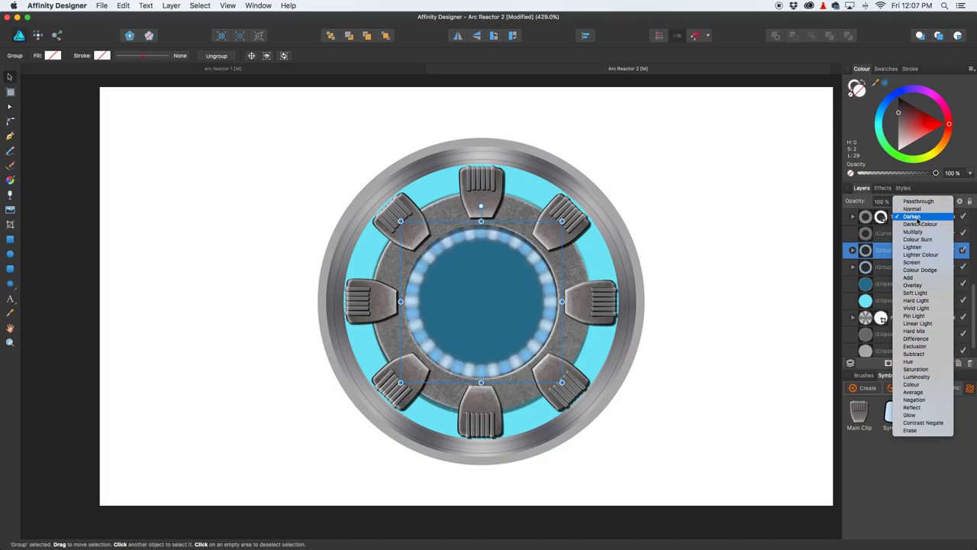
Step: Choose Screen from the blurred ring copy's blend mode list, then view the arc reactor 1 reference
click(918, 264)
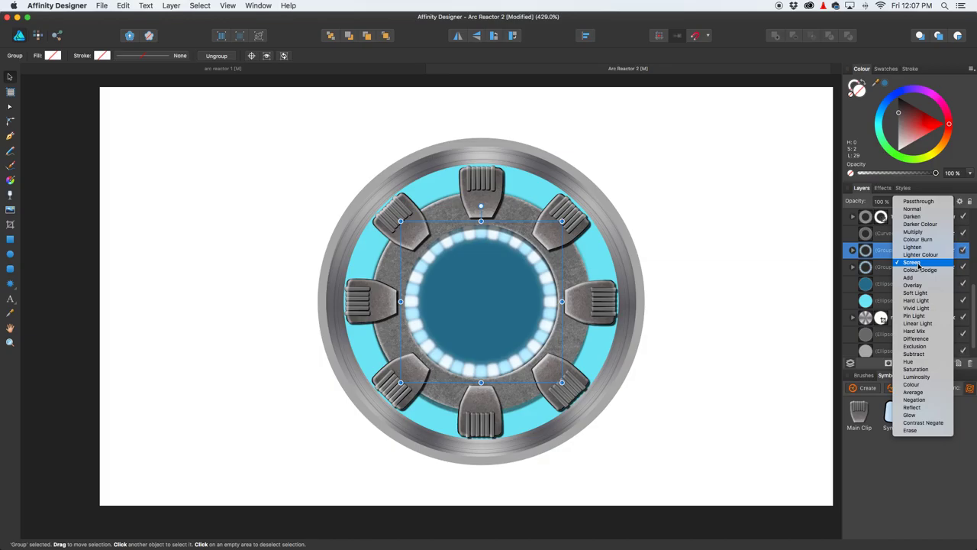
click(918, 264)
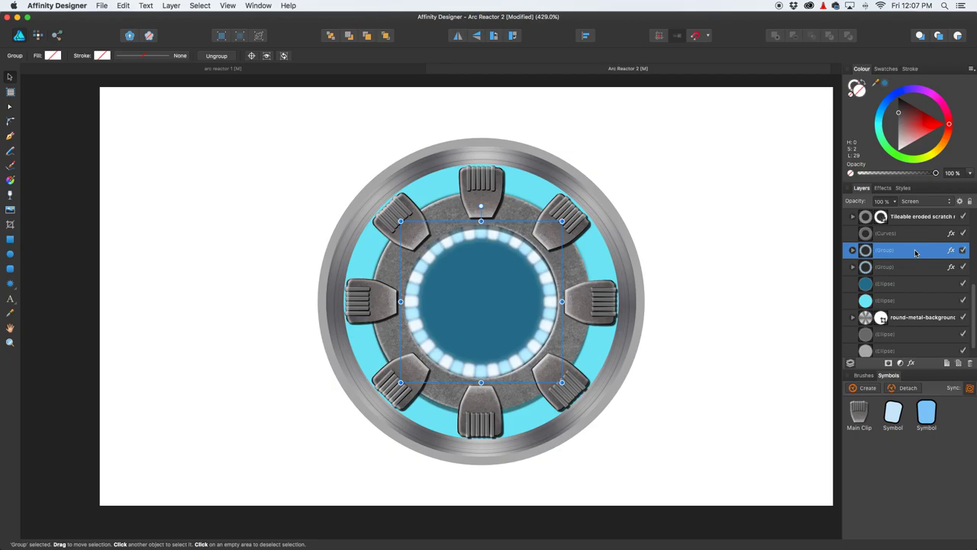
click(136, 72)
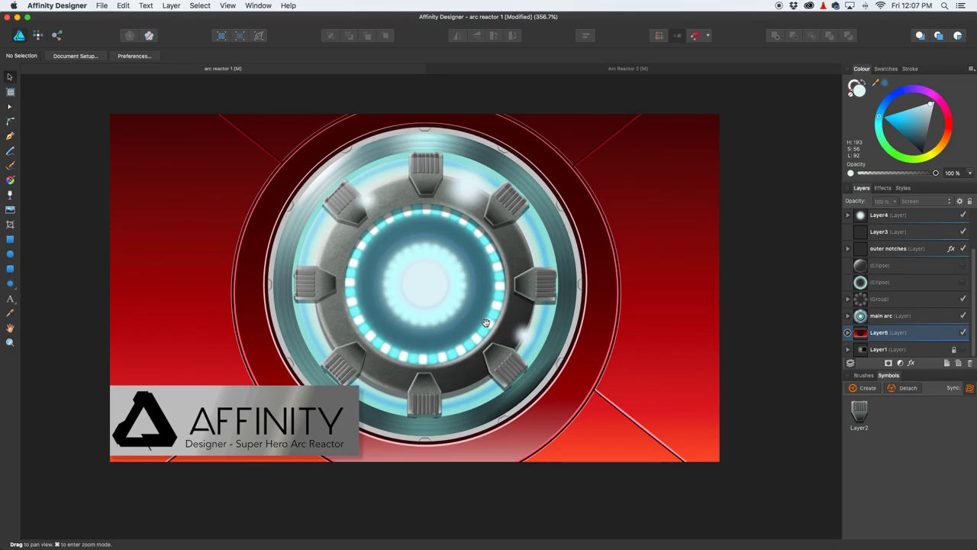
super+click(433, 238)
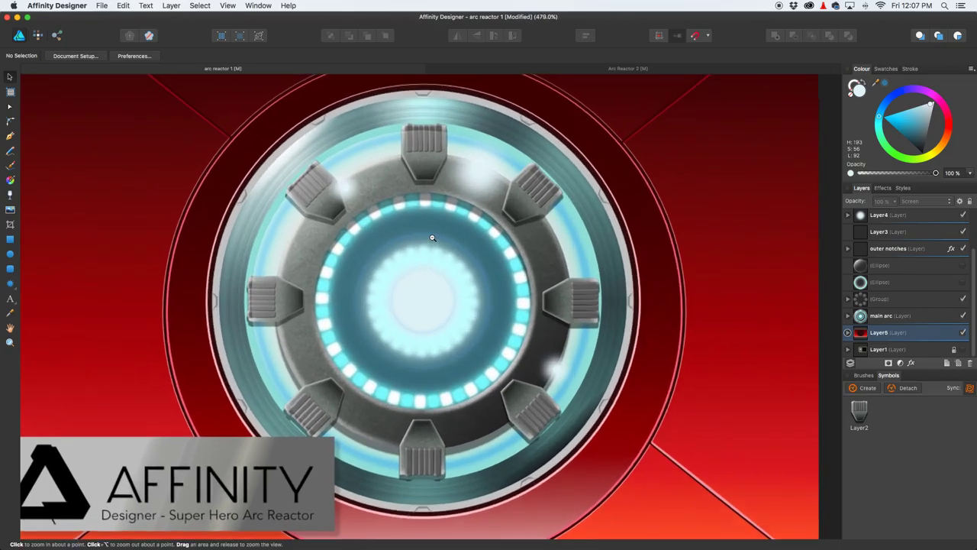
super+click(432, 237)
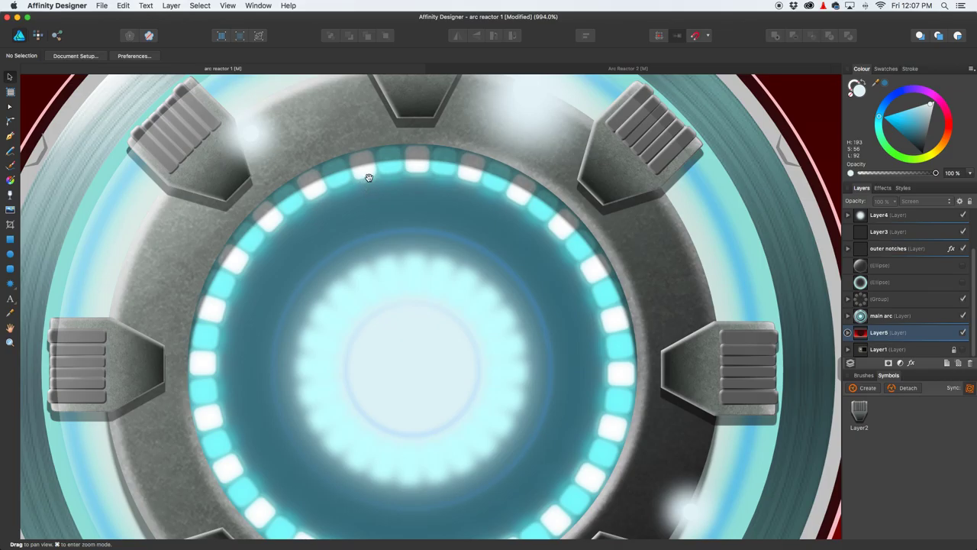
click(570, 71)
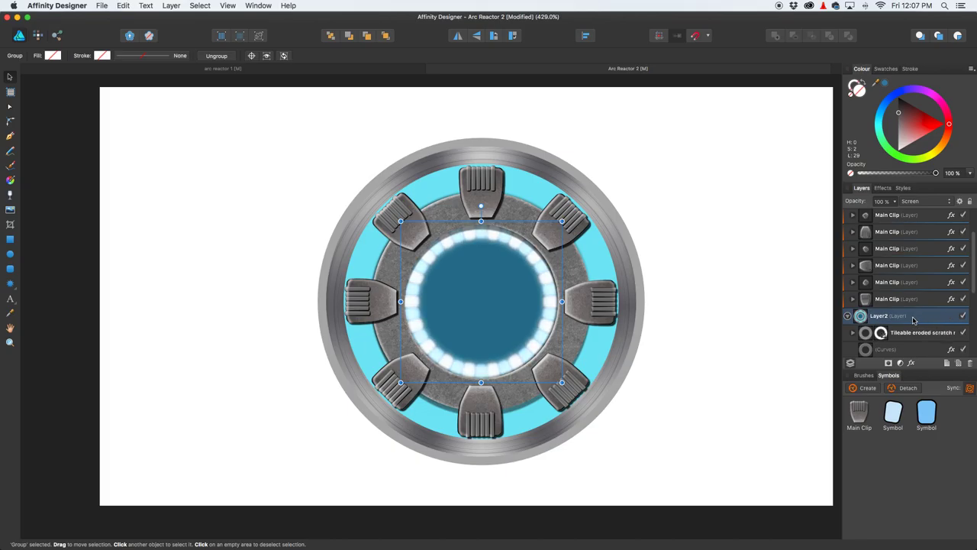
Step: Shrink the glowing ring copy slightly from opposite corners so it fits the ring
scroll(913, 319, down, 4)
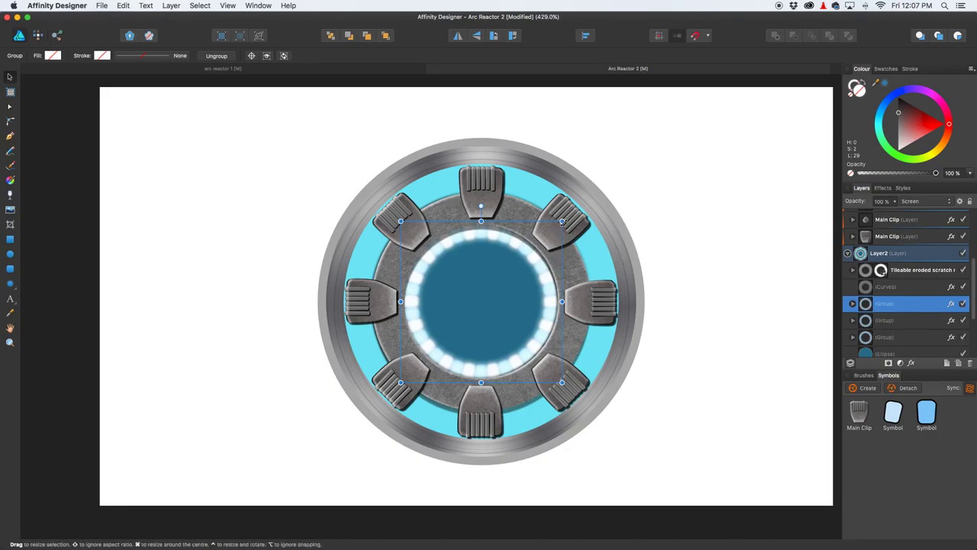
drag(562, 221, 560, 223)
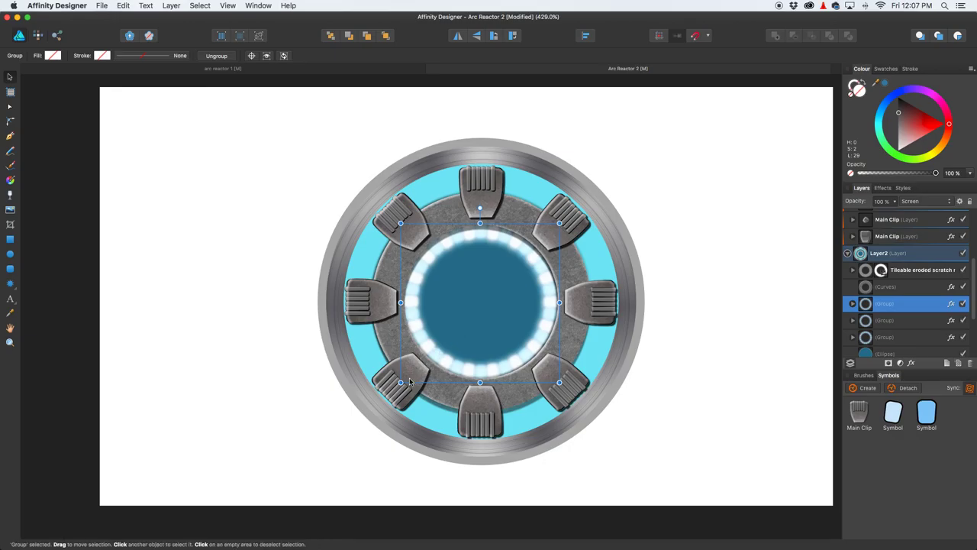
drag(400, 381, 405, 377)
drag(559, 223, 558, 224)
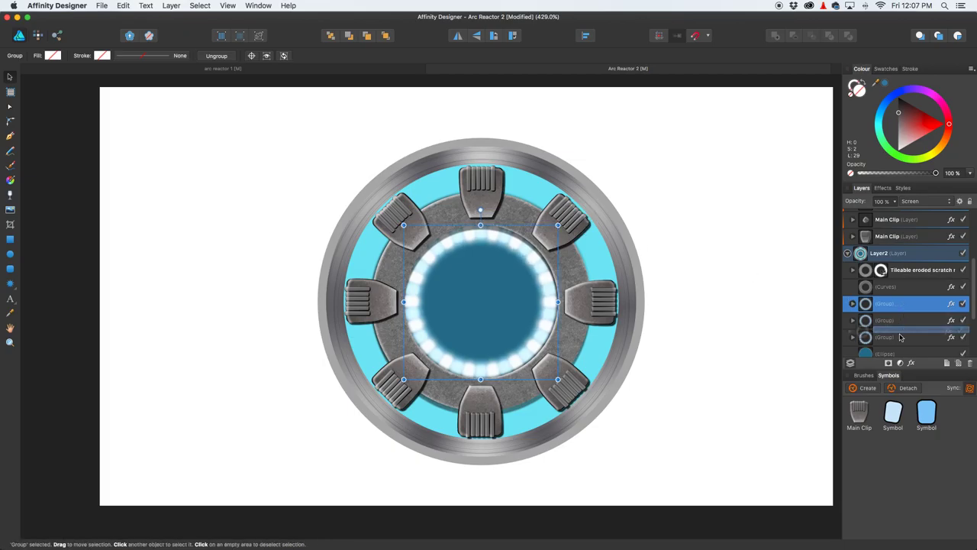
Step: Lower the third ring copy's opacity to 59%, then deselect
click(868, 343)
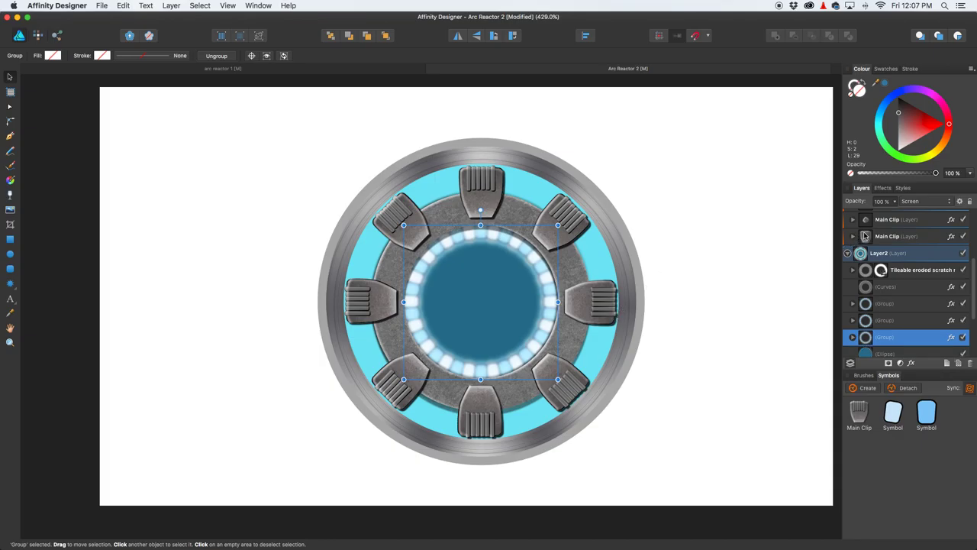
click(895, 201)
drag(895, 216, 859, 215)
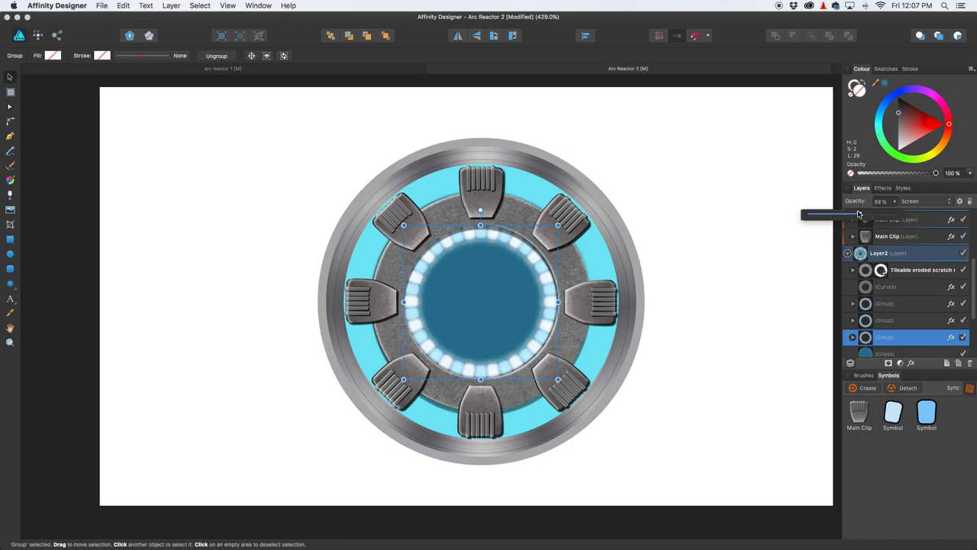
click(717, 221)
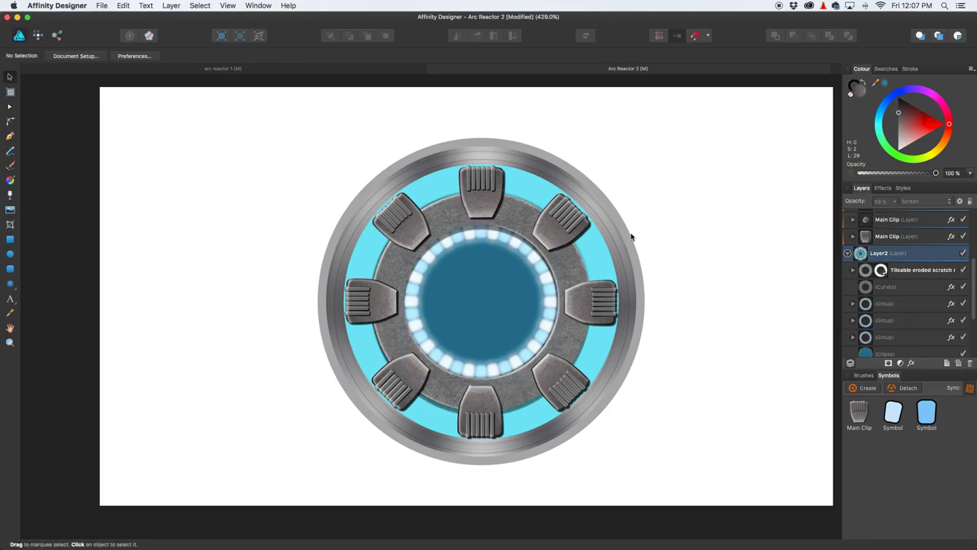
Step: Set the first group inside Layer2 to 73% opacity
click(372, 70)
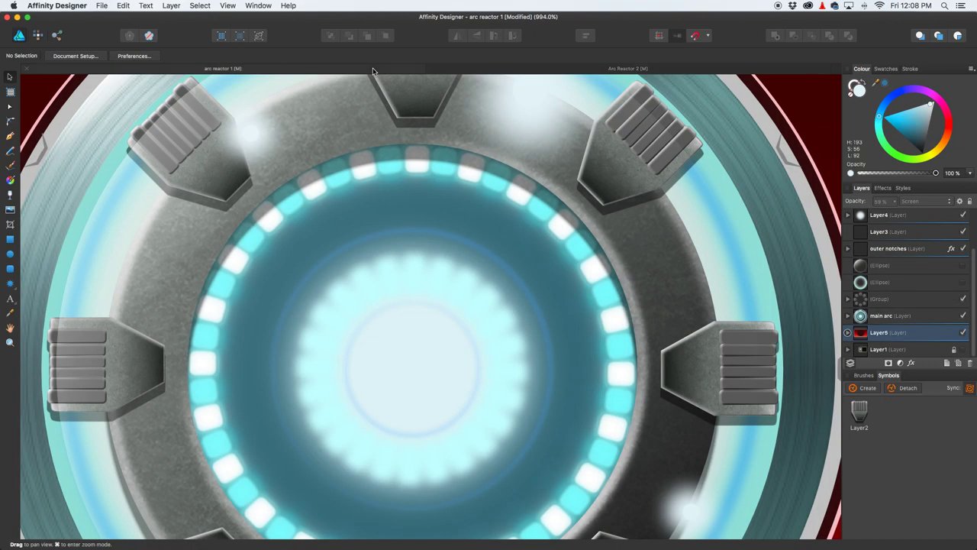
click(525, 73)
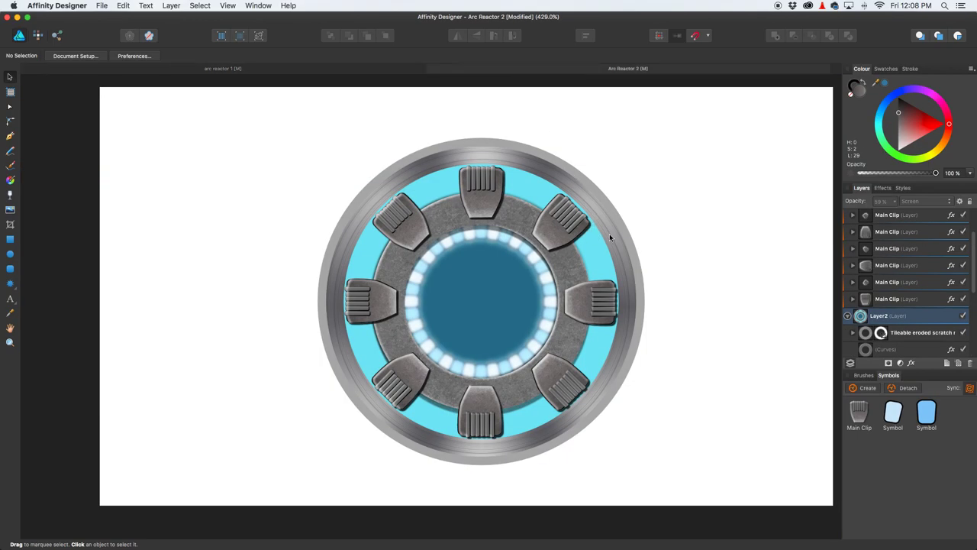
scroll(919, 321, down, 4)
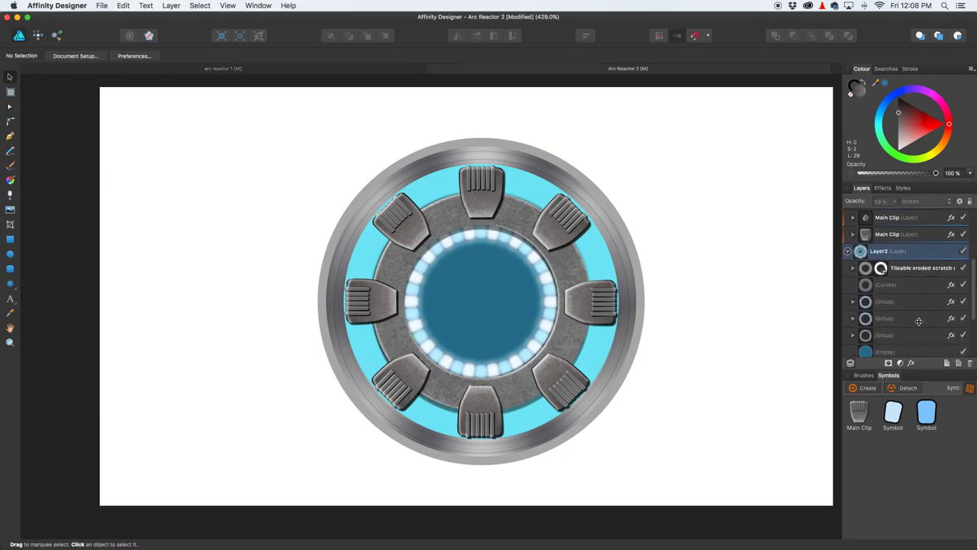
scroll(901, 302, down, 1)
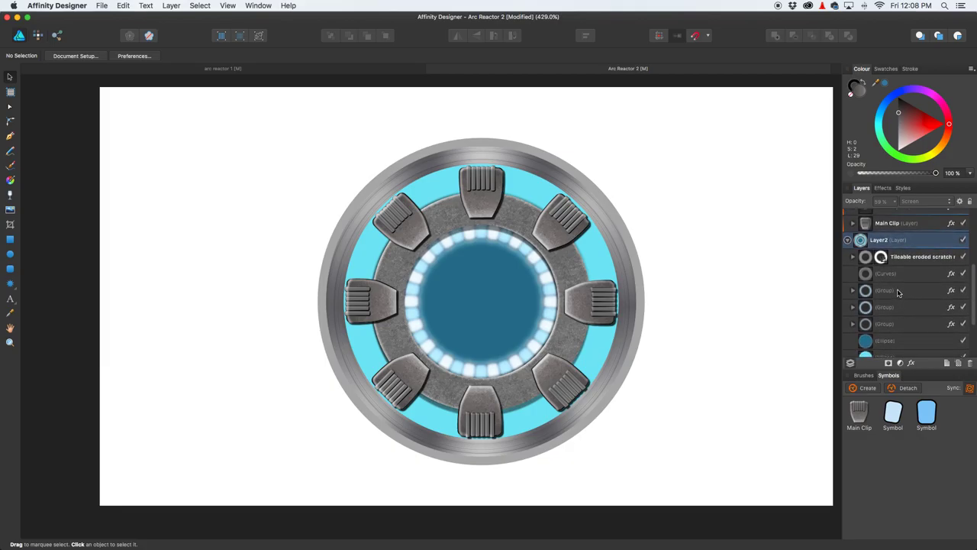
click(898, 291)
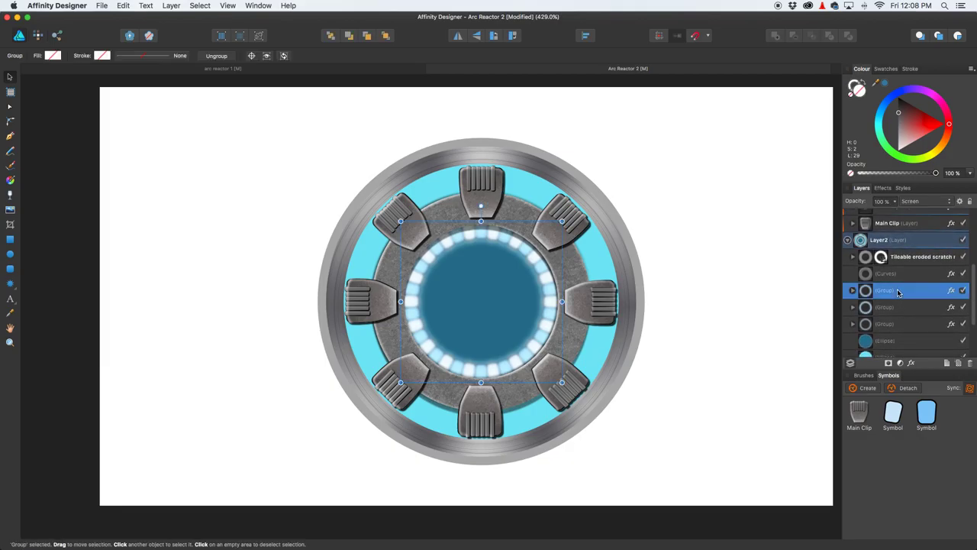
click(894, 203)
click(894, 204)
click(895, 204)
drag(895, 212, 872, 216)
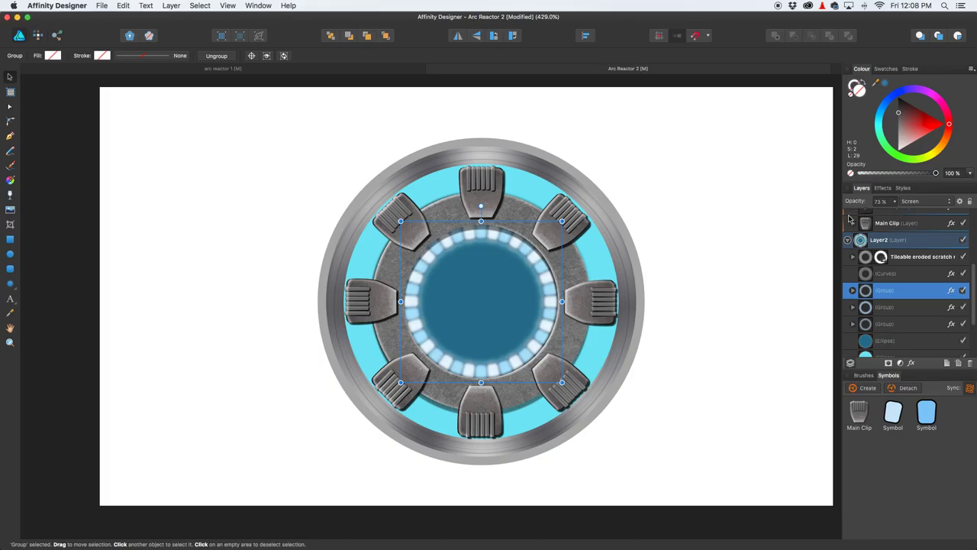
click(703, 228)
Step: Recentre the reactor and compare it with the zoomed-out arc reactor 1 reference
drag(498, 229, 493, 215)
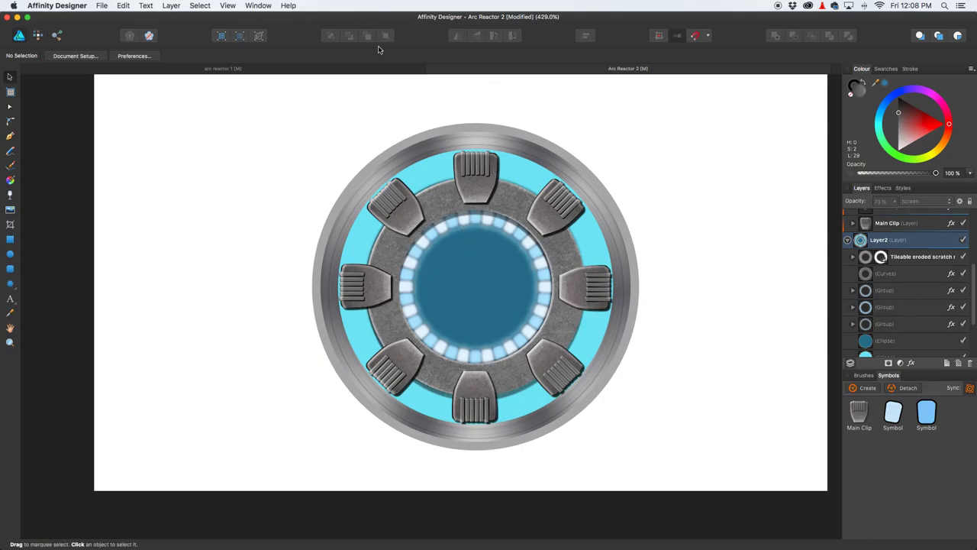
click(354, 69)
key(z)
alt+click(497, 208)
alt+click(497, 209)
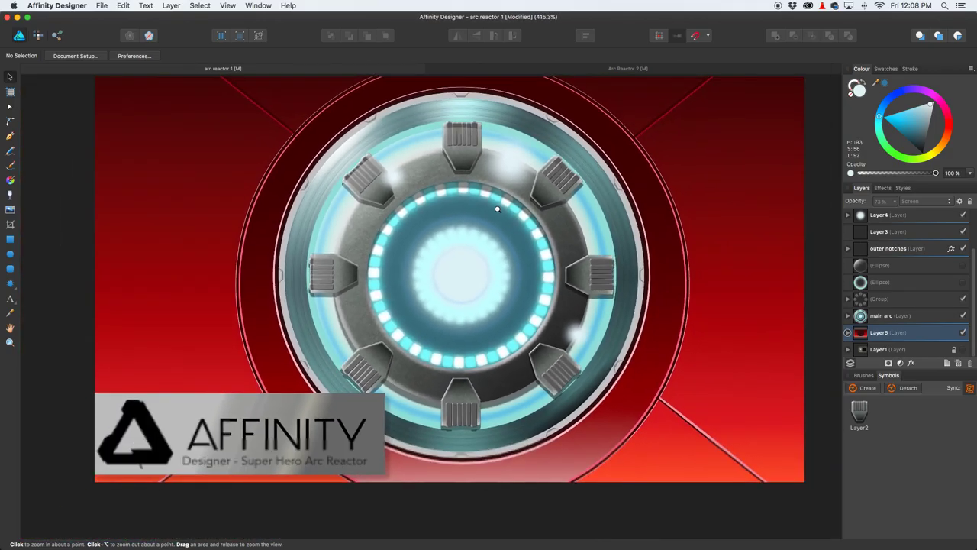
click(576, 70)
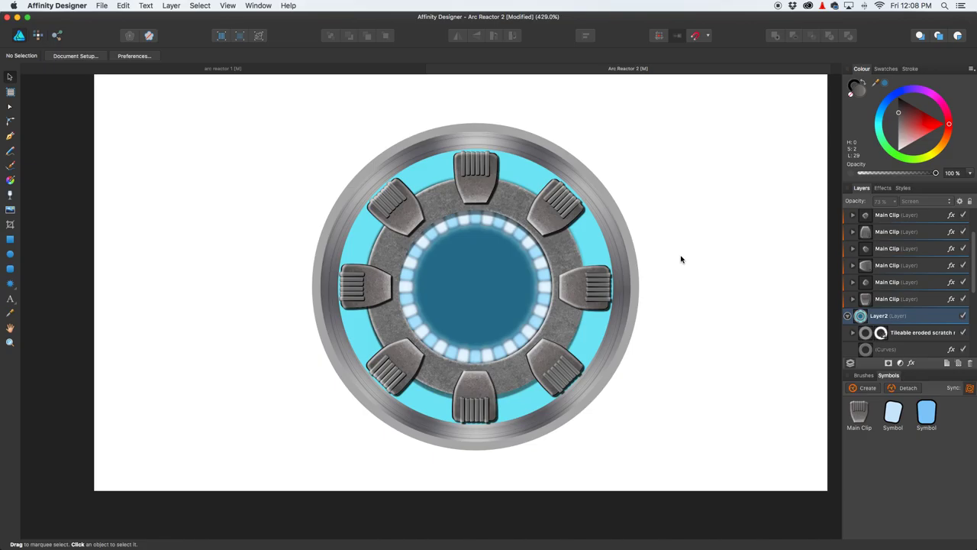
scroll(886, 308, down, 4)
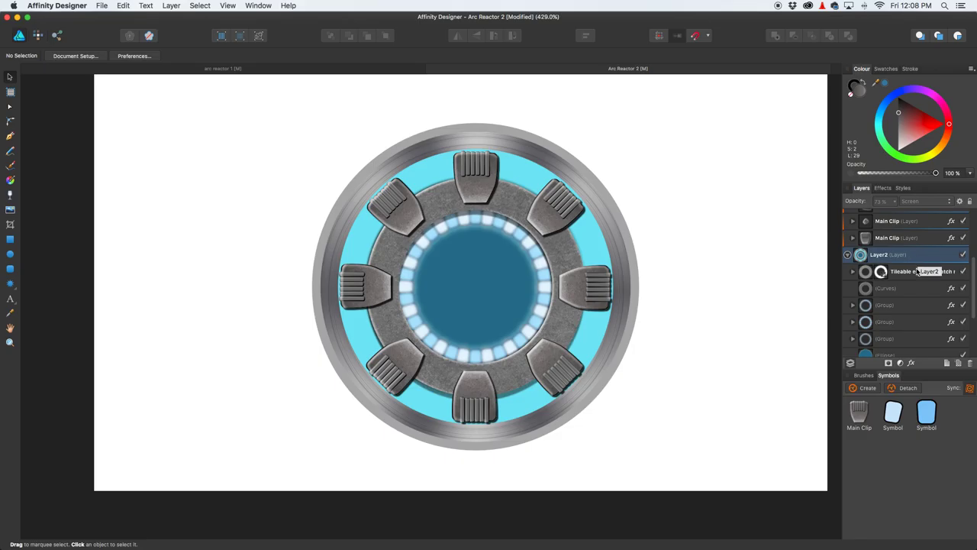
Step: Set Layer2's blend mode to Screen
click(918, 256)
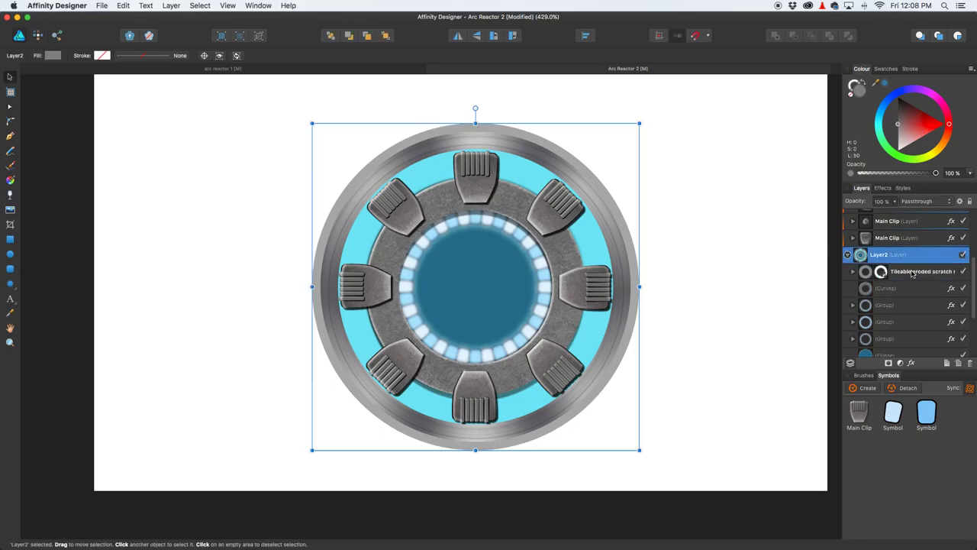
scroll(914, 275, down, 2)
click(923, 201)
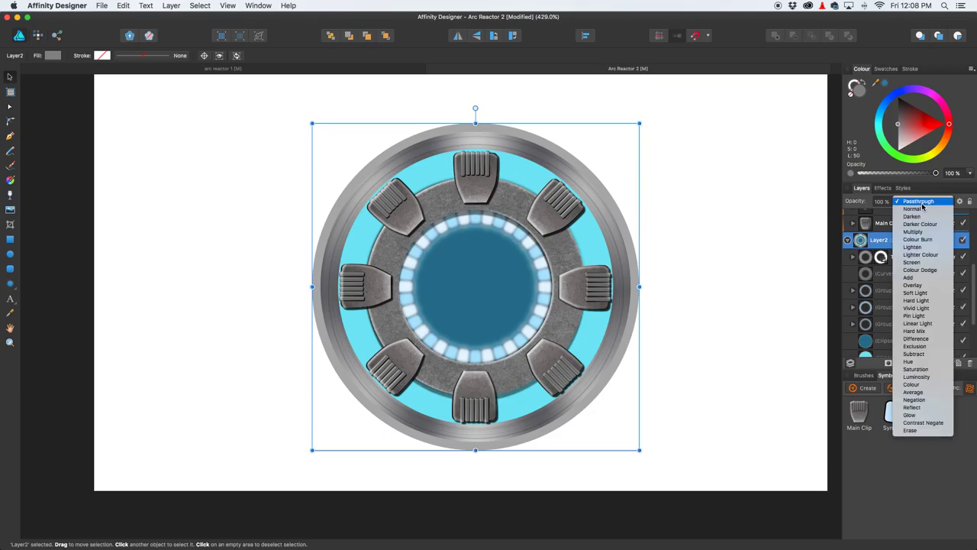
click(923, 262)
Step: Check the blend settings of the three groups inside Layer2
scroll(915, 264, down, 2)
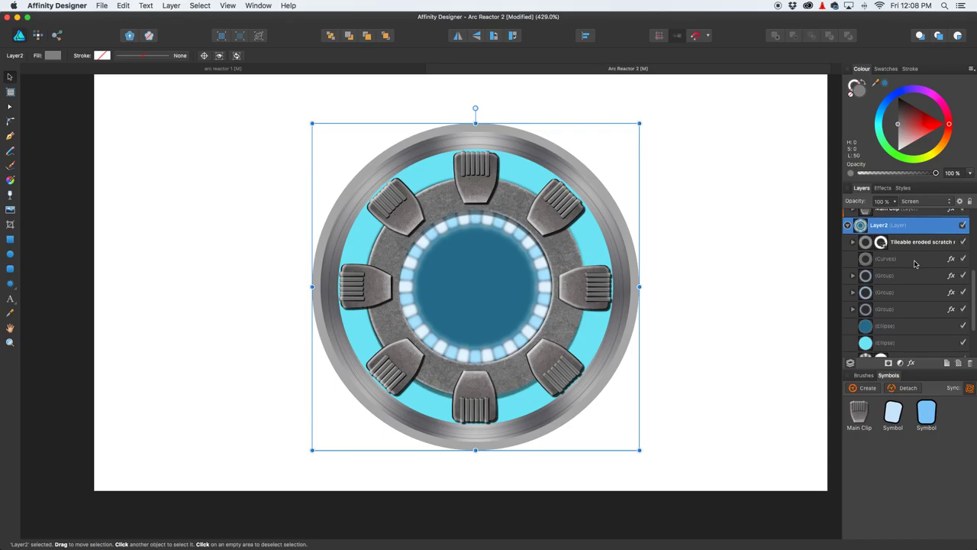
click(912, 274)
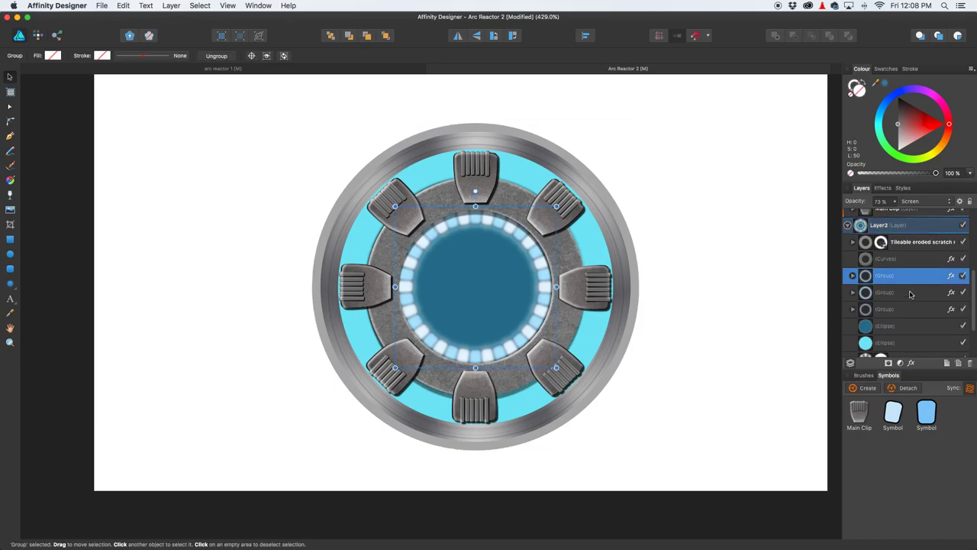
click(910, 295)
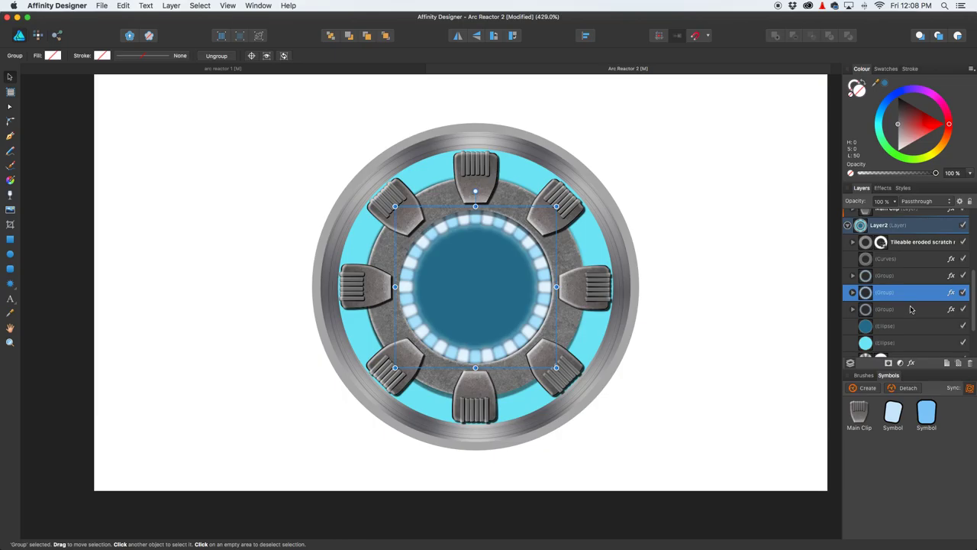
click(910, 309)
click(910, 295)
Step: Recheck Layer2's blend mode without changing it, then select its second group
scroll(910, 295, up, 3)
click(907, 275)
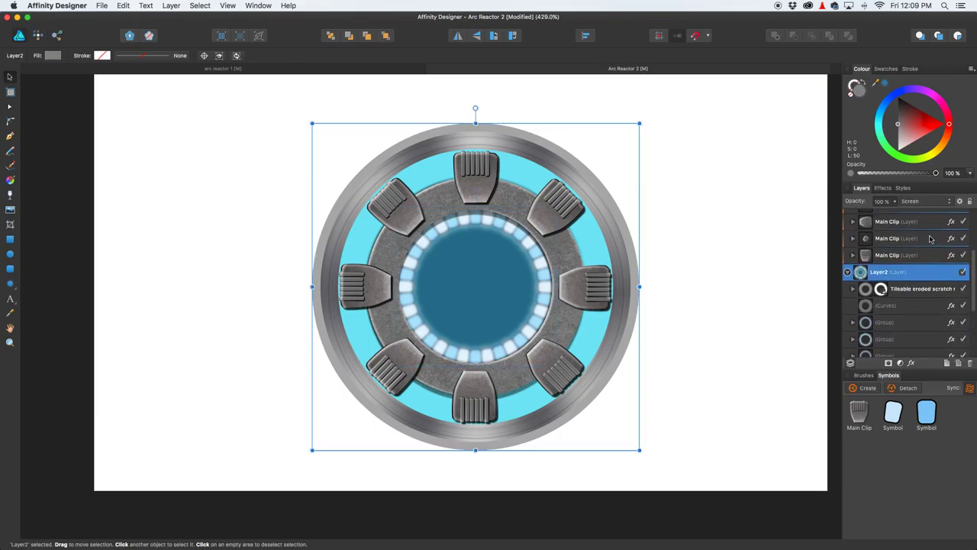
click(935, 202)
key(Escape)
scroll(907, 305, down, 5)
click(901, 277)
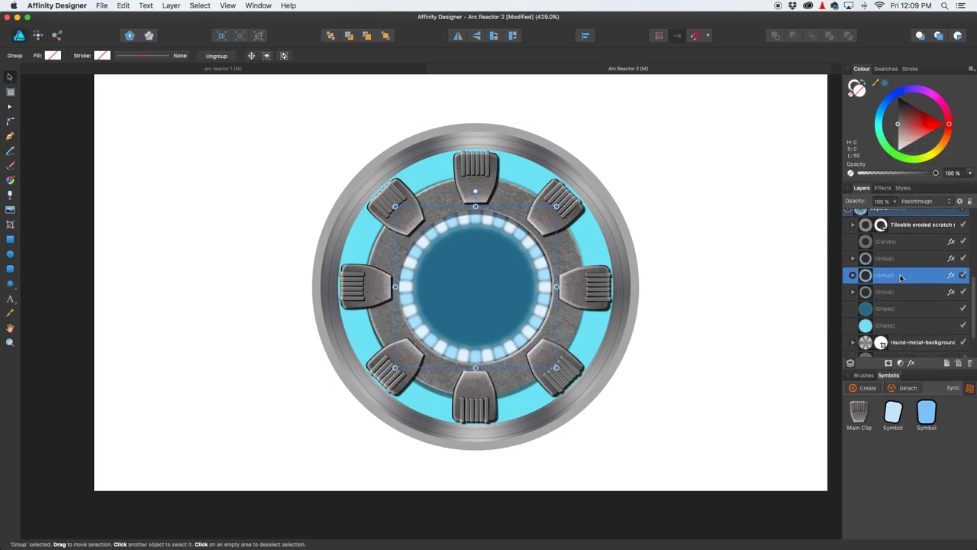
Step: Give the second group inside Layer2 Overlay blending at 84% opacity
click(925, 201)
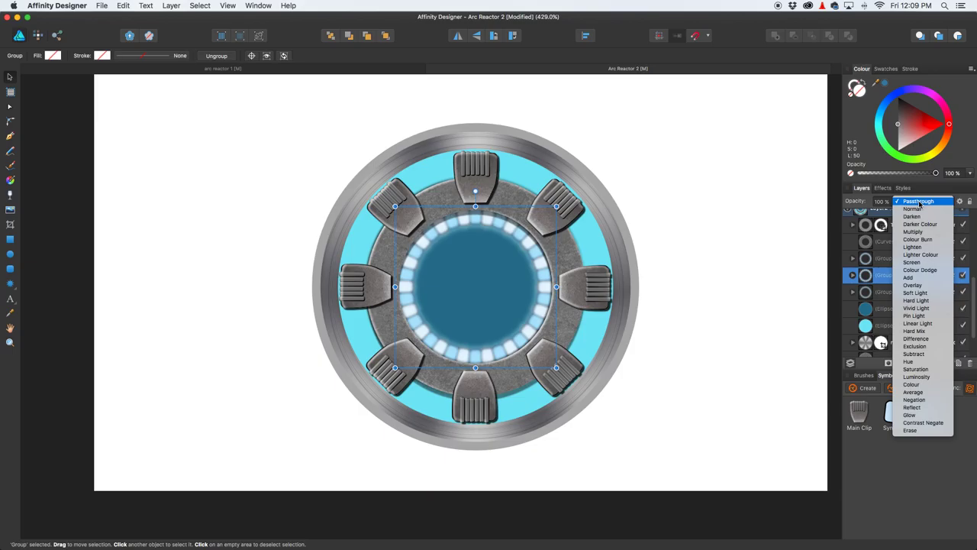
click(920, 262)
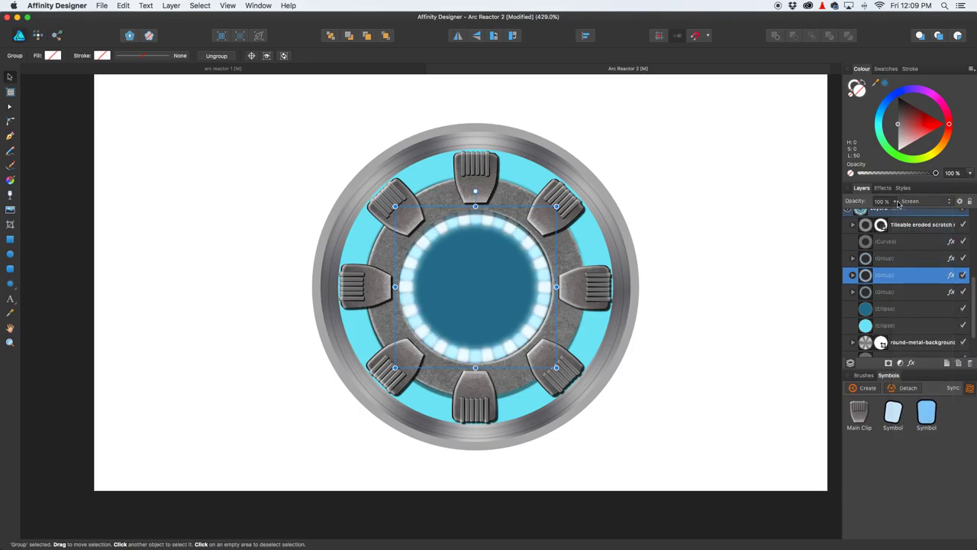
click(894, 201)
mouse_move(894, 216)
mouse_down()
mouse_move(834, 216)
mouse_move(883, 215)
mouse_up()
click(924, 201)
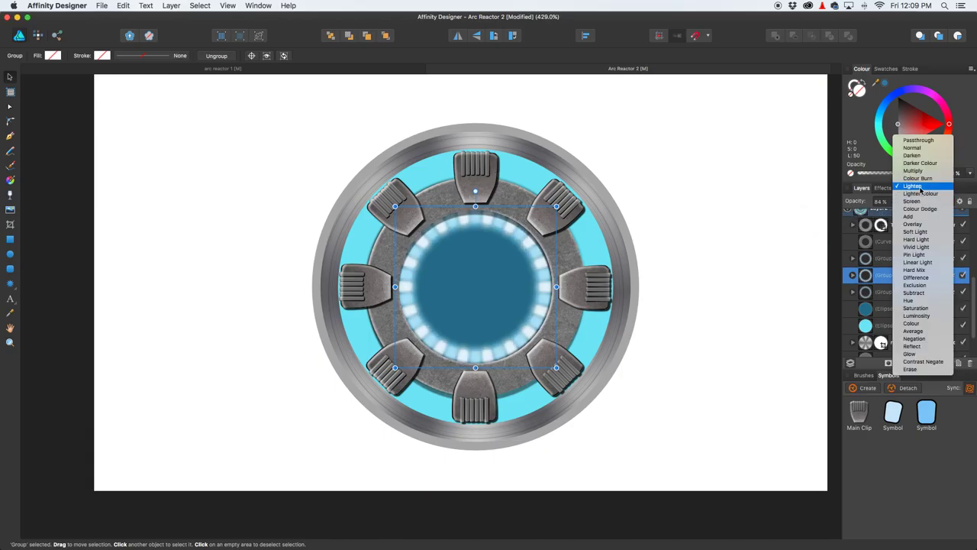
click(926, 226)
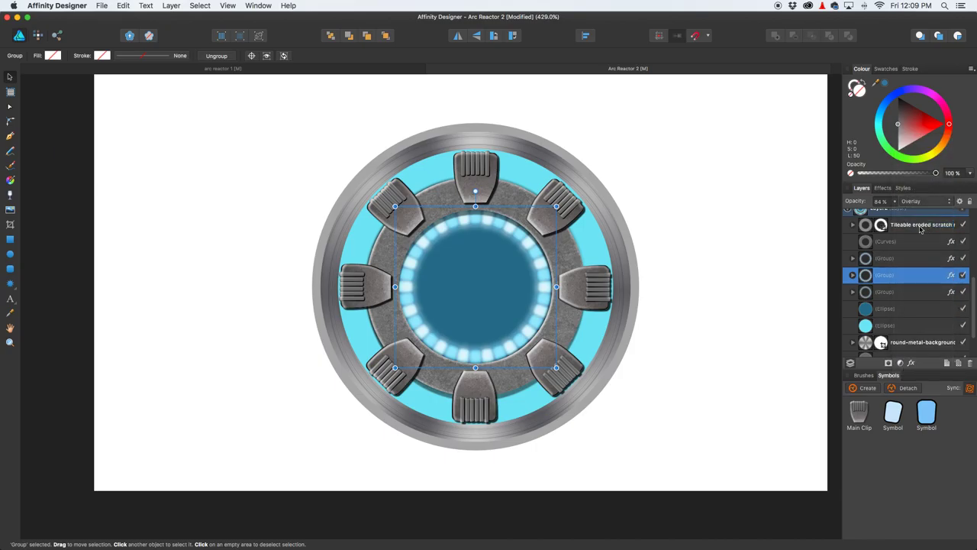
click(651, 252)
scroll(478, 250, up, 3)
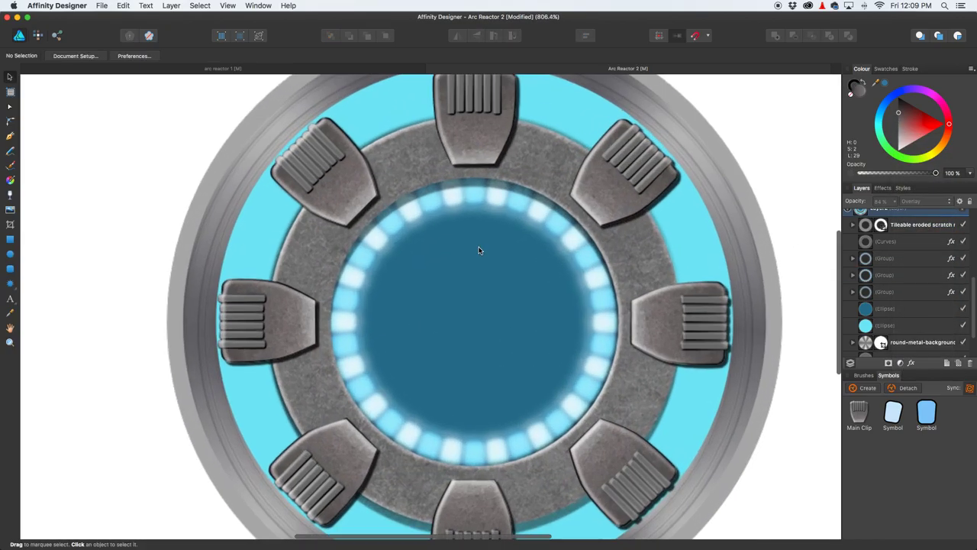
scroll(479, 250, up, 5)
scroll(478, 249, down, 3)
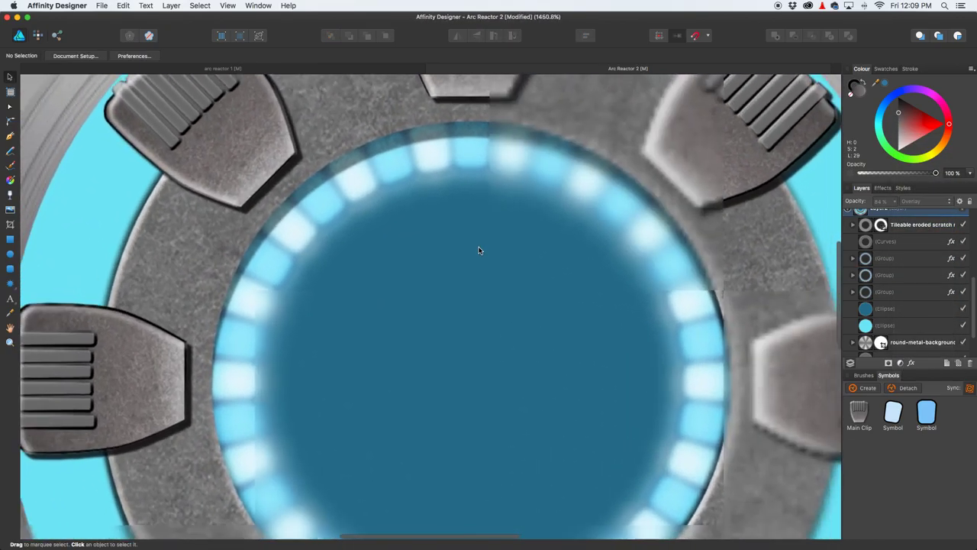
scroll(489, 250, down, 3)
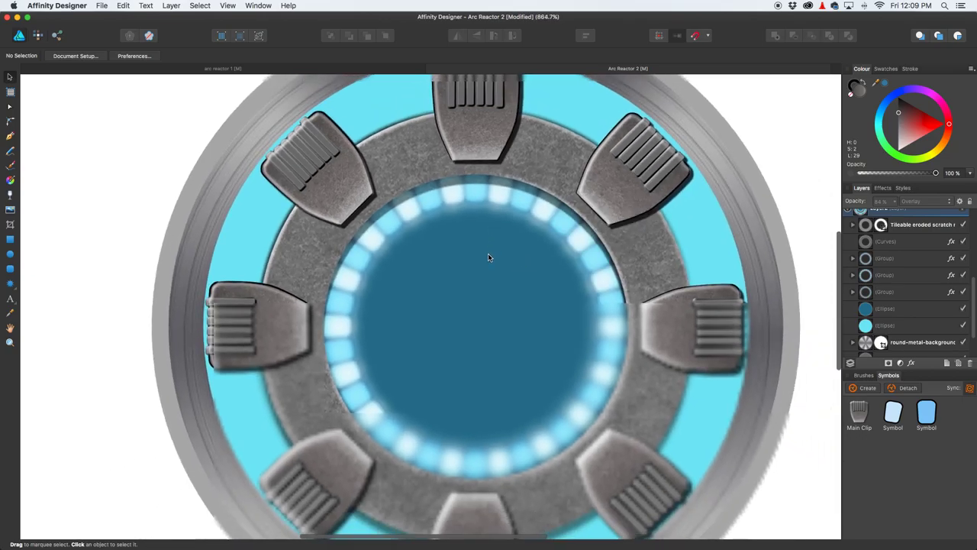
drag(511, 254, 471, 237)
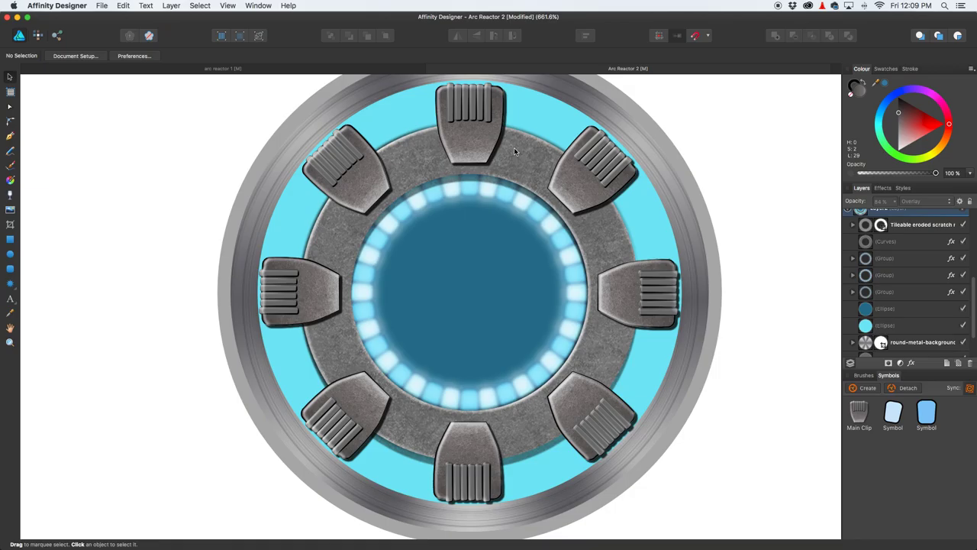
click(300, 70)
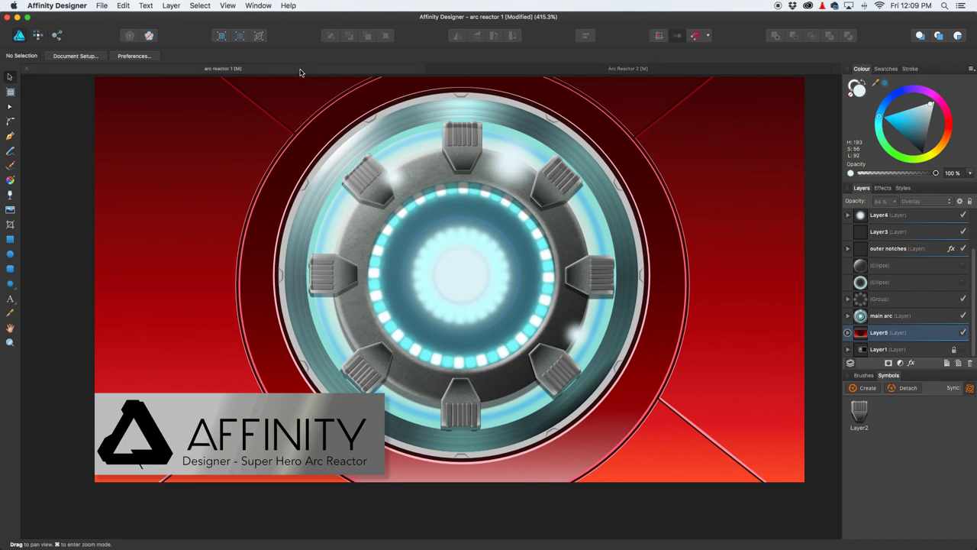
key(z)
click(535, 266)
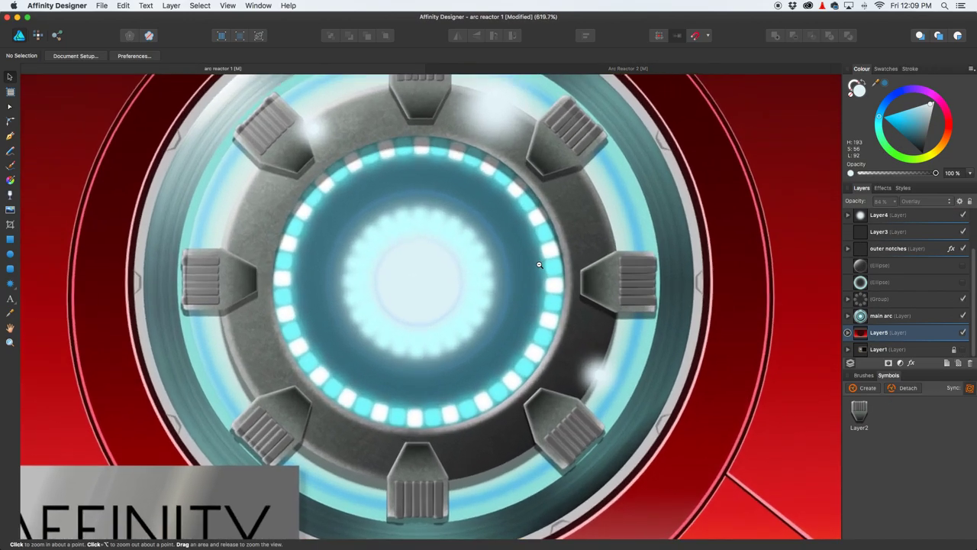
key(h)
click(512, 71)
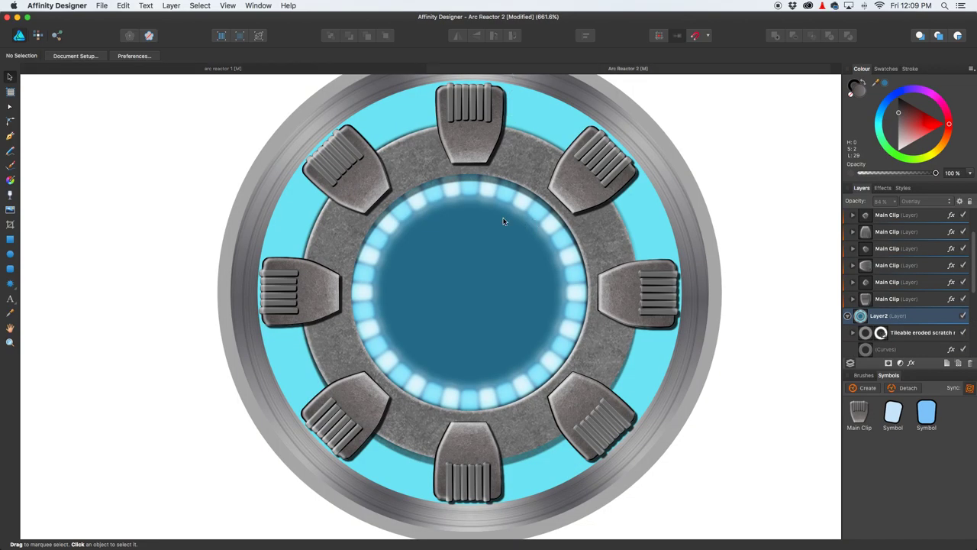
key(h)
drag(488, 323, 483, 315)
key(v)
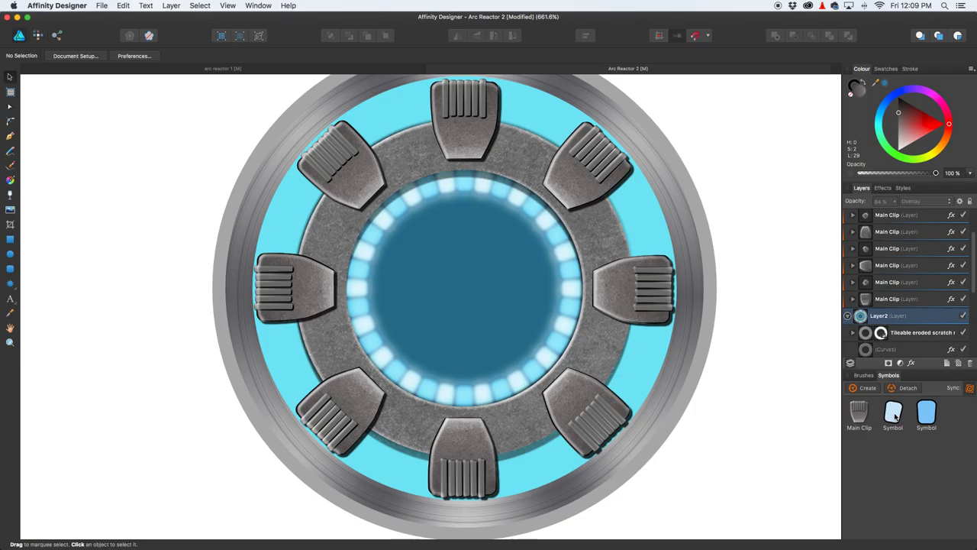
scroll(910, 317, down, 5)
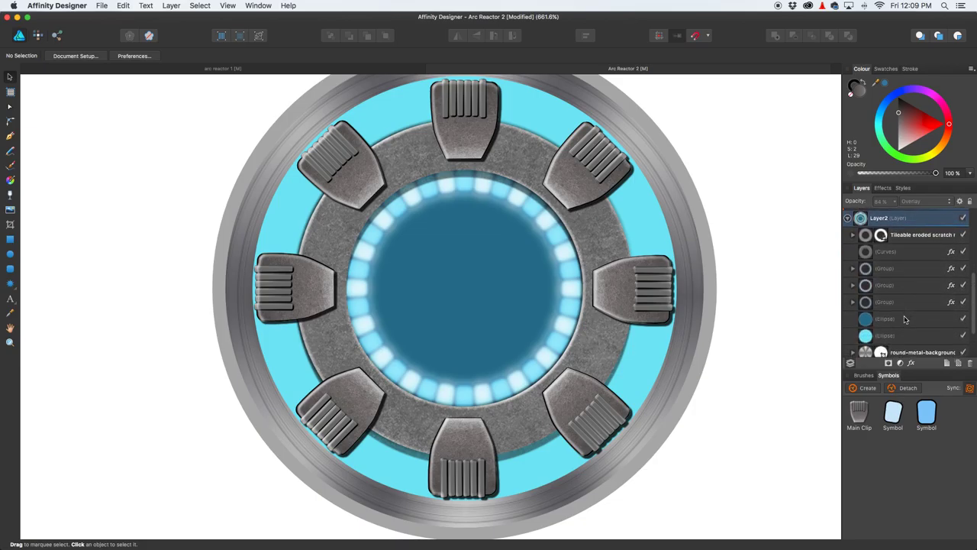
Step: Expand the lights group and make the first light-segment symbol almost white
click(854, 268)
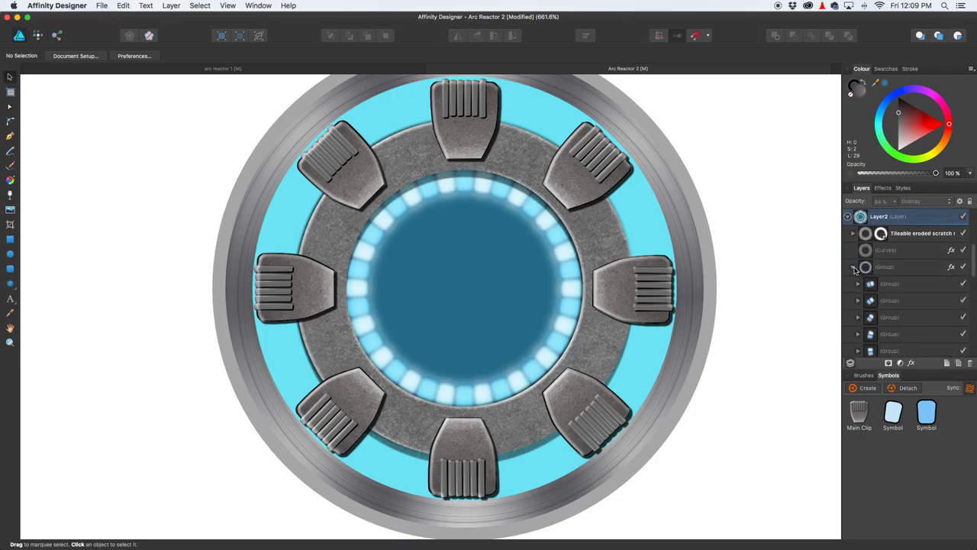
scroll(892, 302, down, 2)
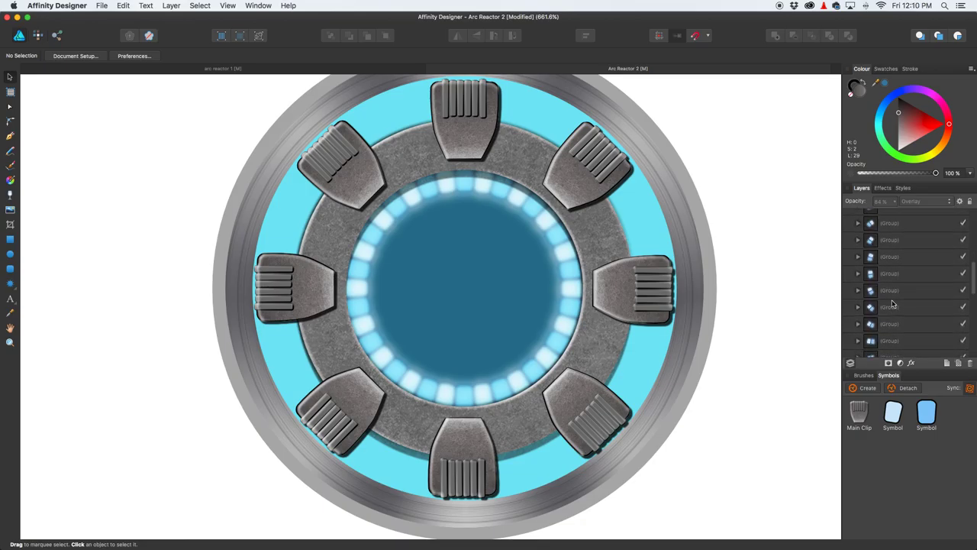
click(869, 249)
click(859, 249)
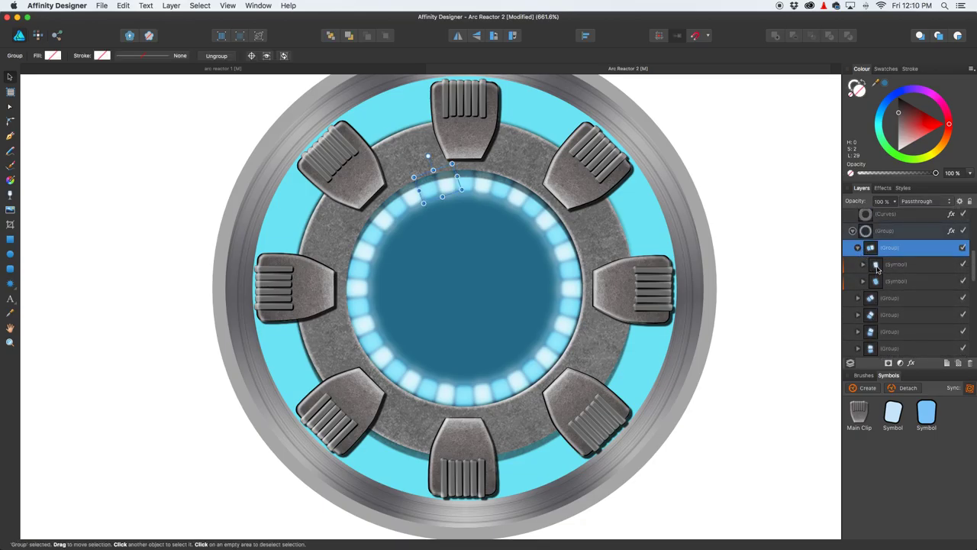
click(877, 267)
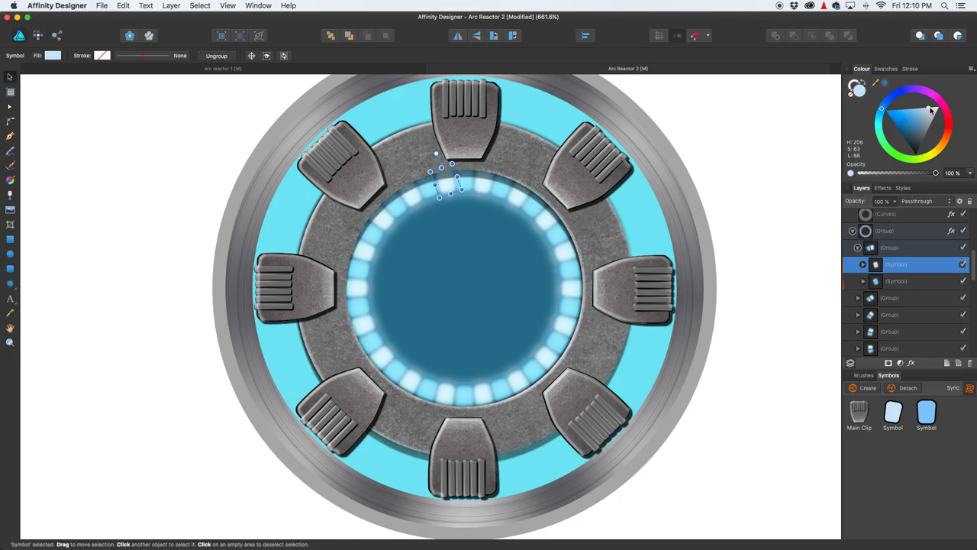
drag(931, 109, 933, 109)
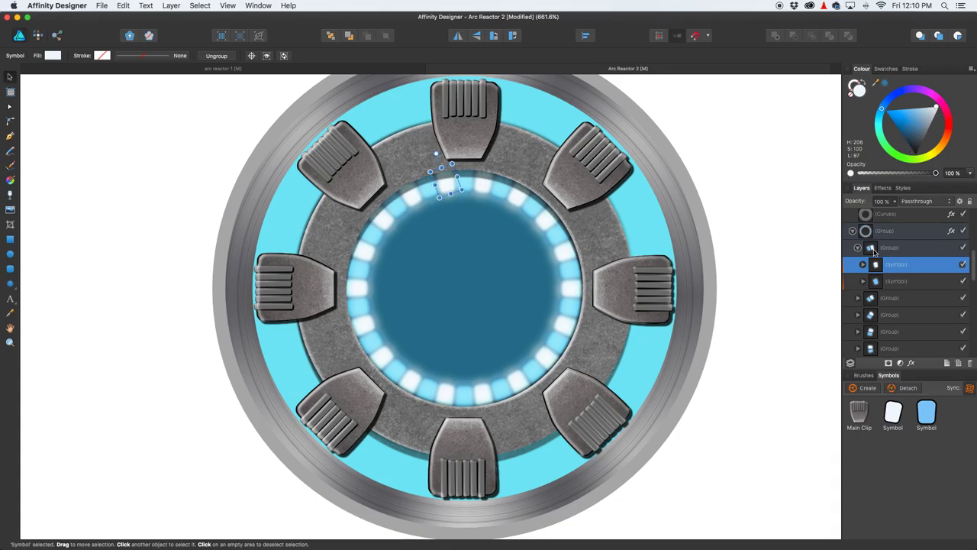
Step: Fill the second light-segment symbol with light cyan (H 186, S 100, L 76)
click(876, 283)
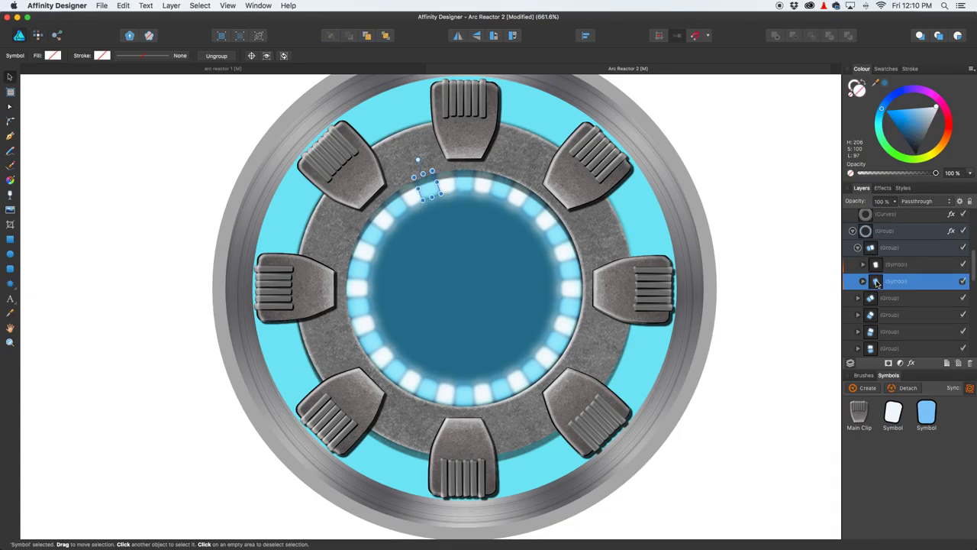
click(884, 113)
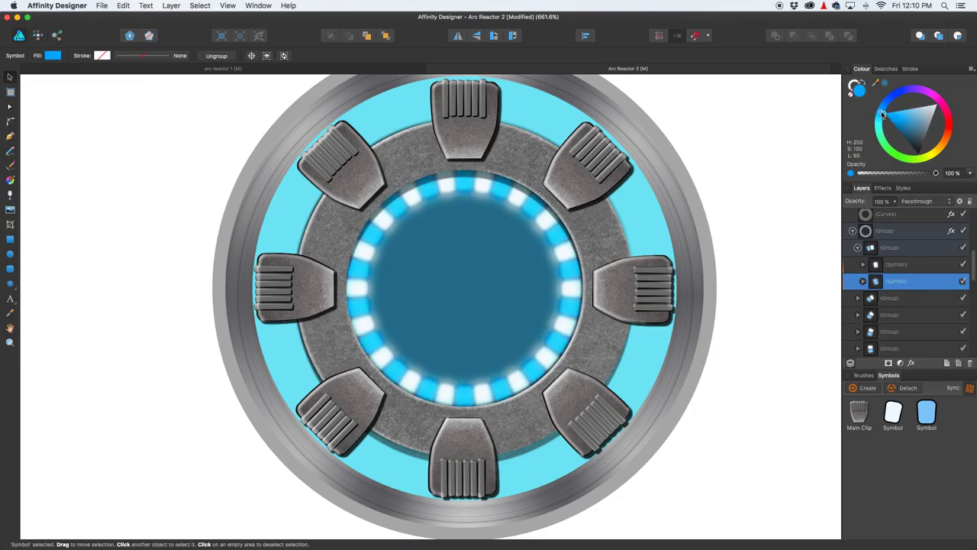
mouse_move(884, 113)
mouse_down()
mouse_move(885, 123)
mouse_move(901, 114)
mouse_up()
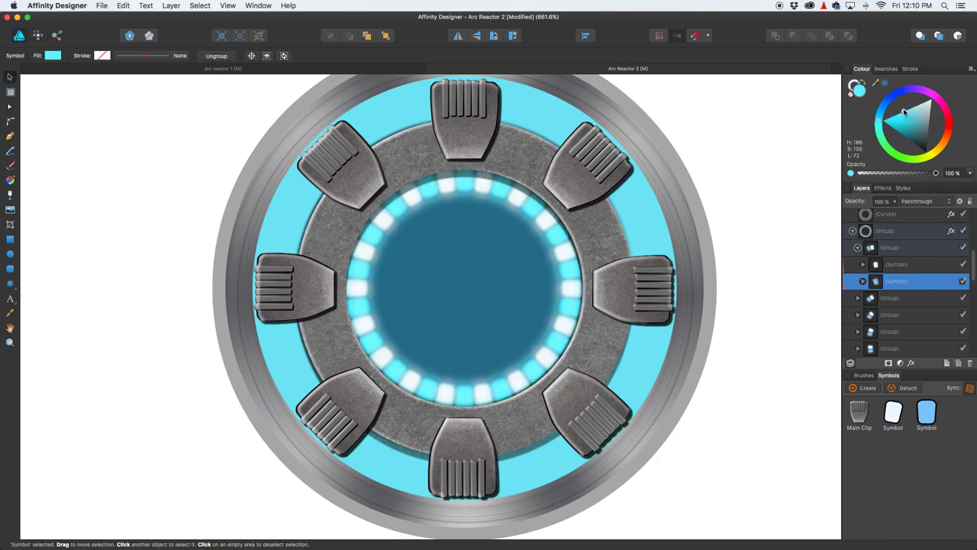
drag(905, 112, 907, 111)
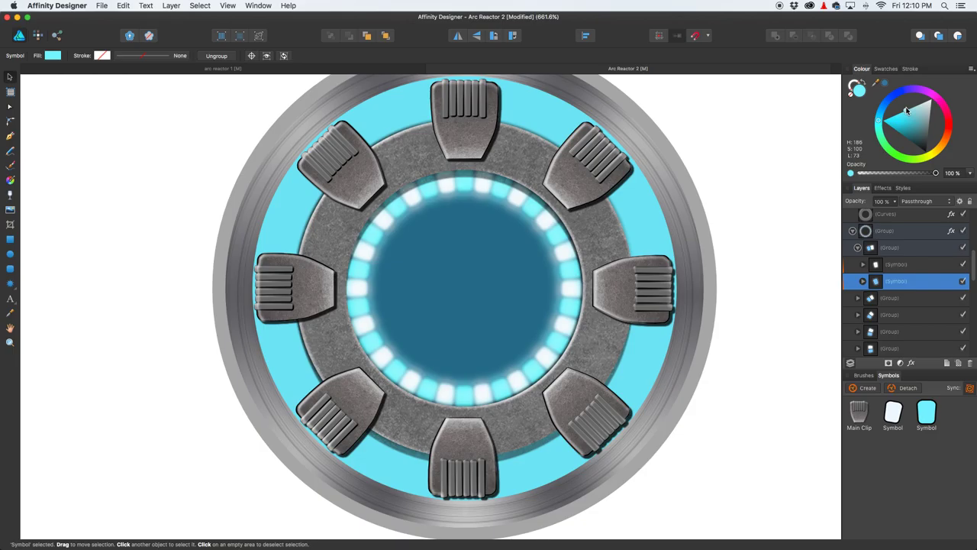
click(733, 160)
scroll(476, 261, down, 5)
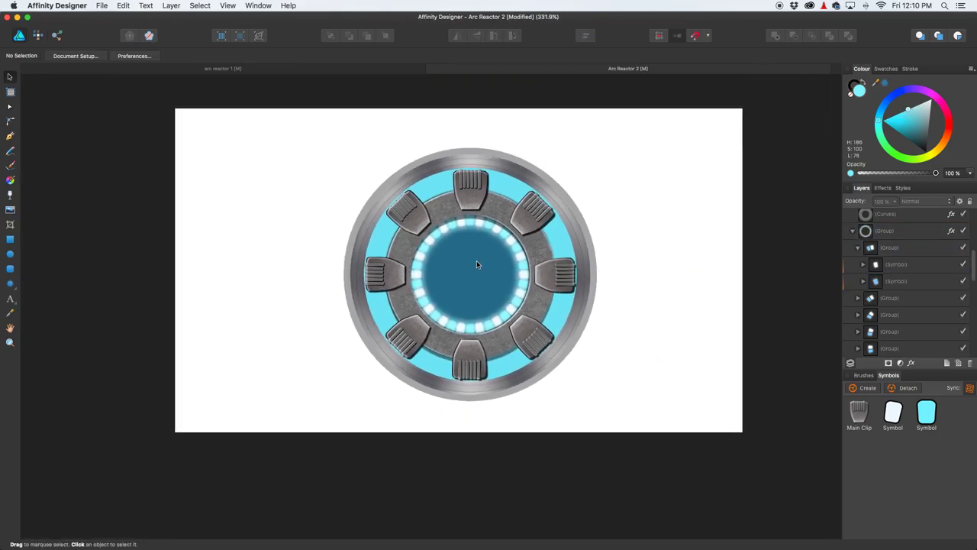
click(223, 68)
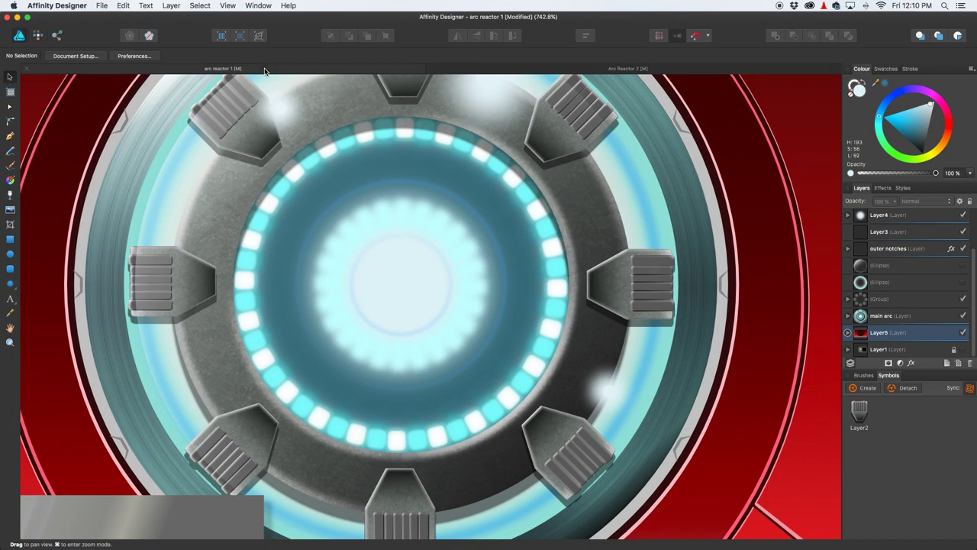
click(579, 72)
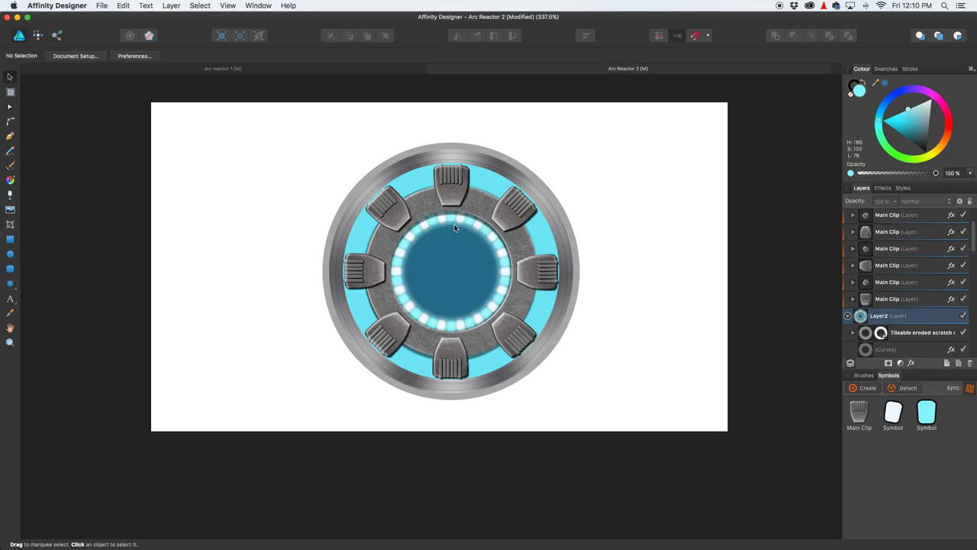
drag(442, 222, 455, 220)
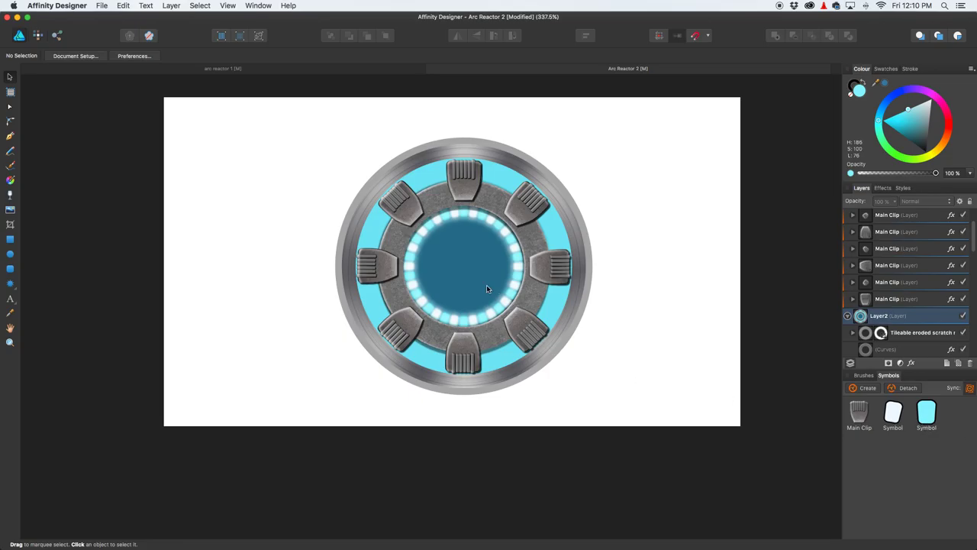
scroll(868, 336, down, 2)
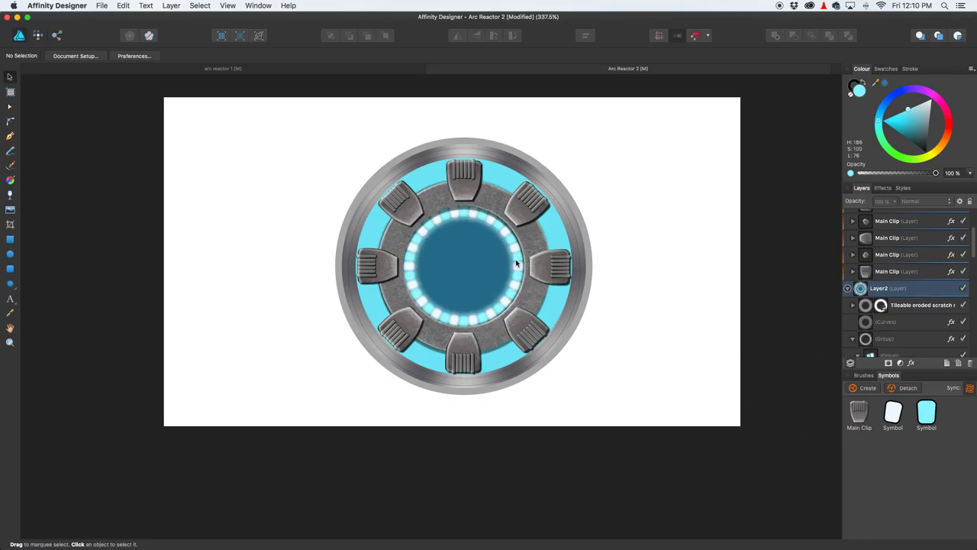
drag(471, 221, 471, 211)
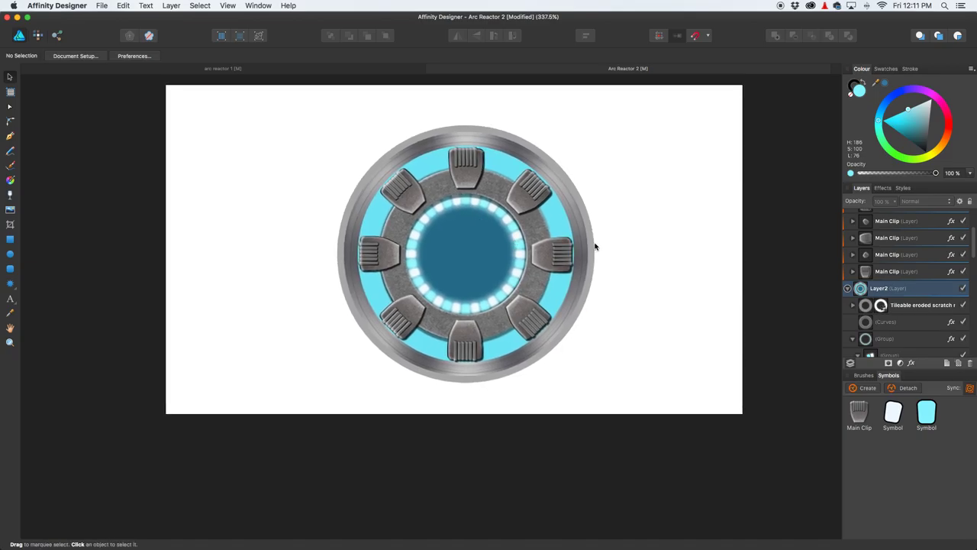
scroll(478, 239, up, 3)
click(478, 238)
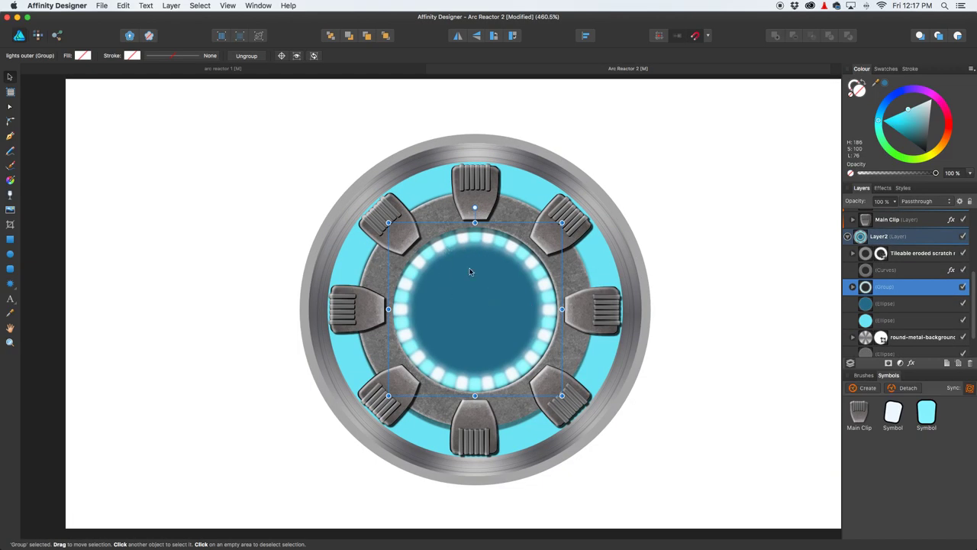
click(253, 69)
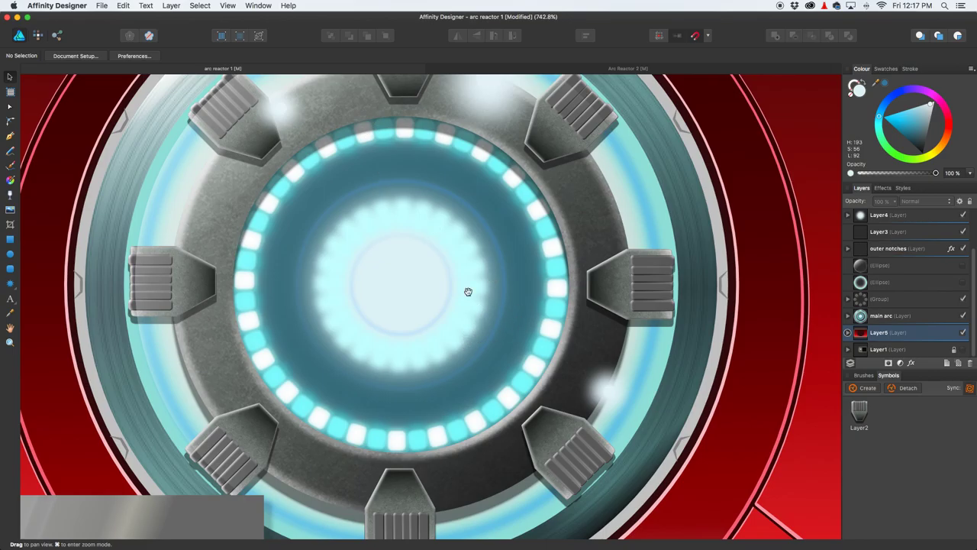
key(z)
scroll(393, 237, down, 5)
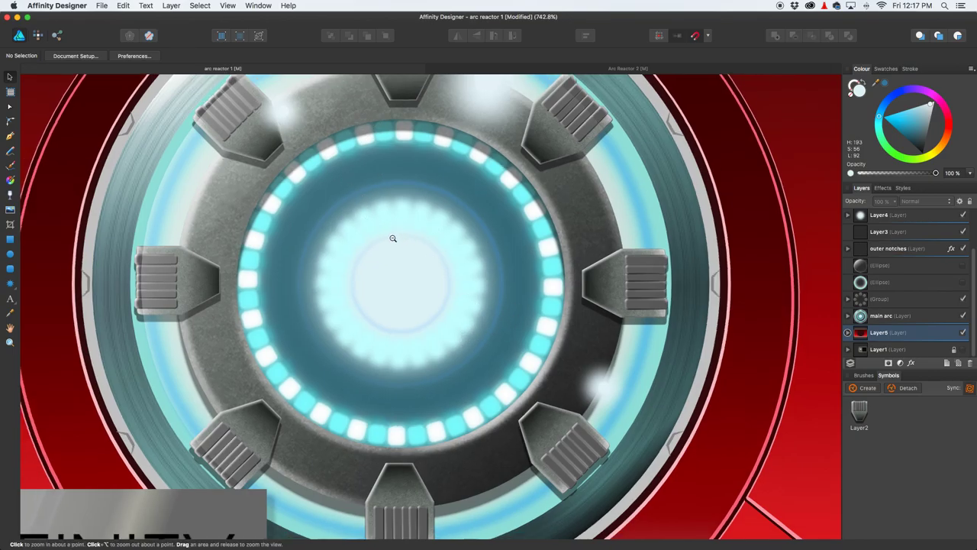
scroll(393, 238, up, 10)
key(h)
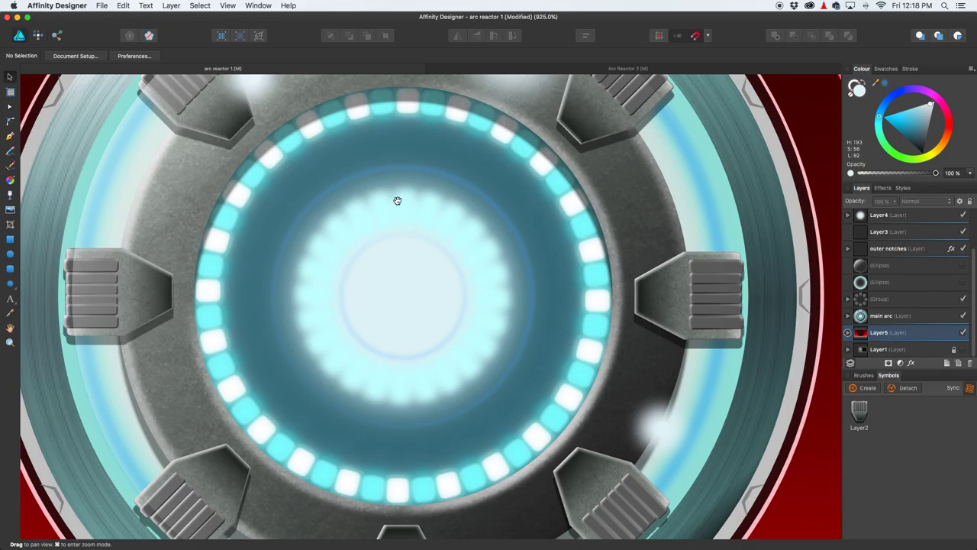
key(z)
alt+click(417, 248)
key(h)
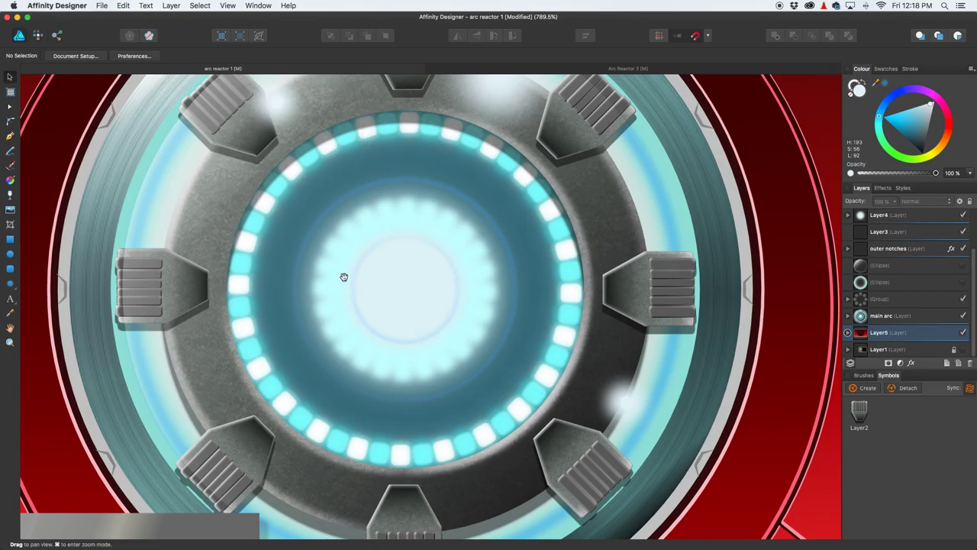
click(539, 73)
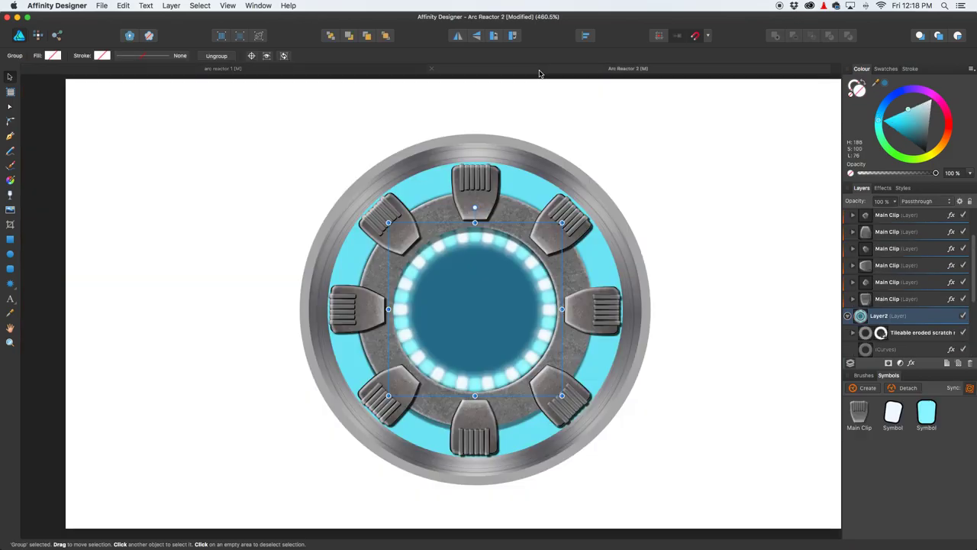
click(924, 334)
scroll(912, 324, down, 2)
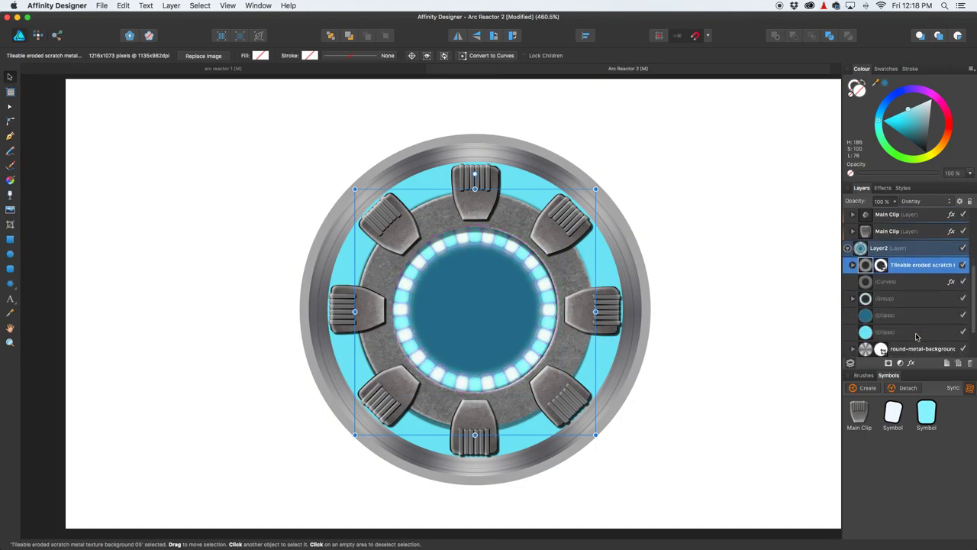
click(904, 300)
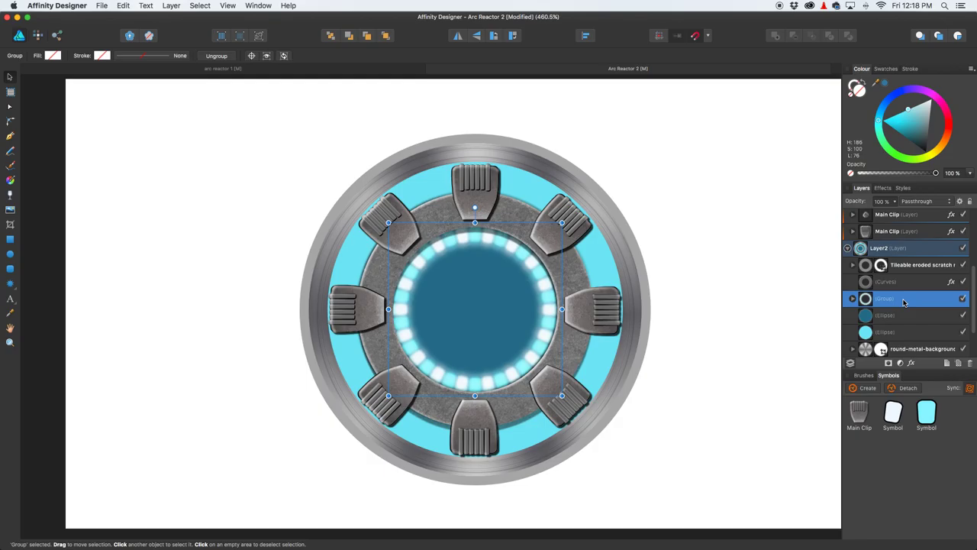
Step: Duplicate the ring of lights, shrink the copy and centre it in the core
key(super+j)
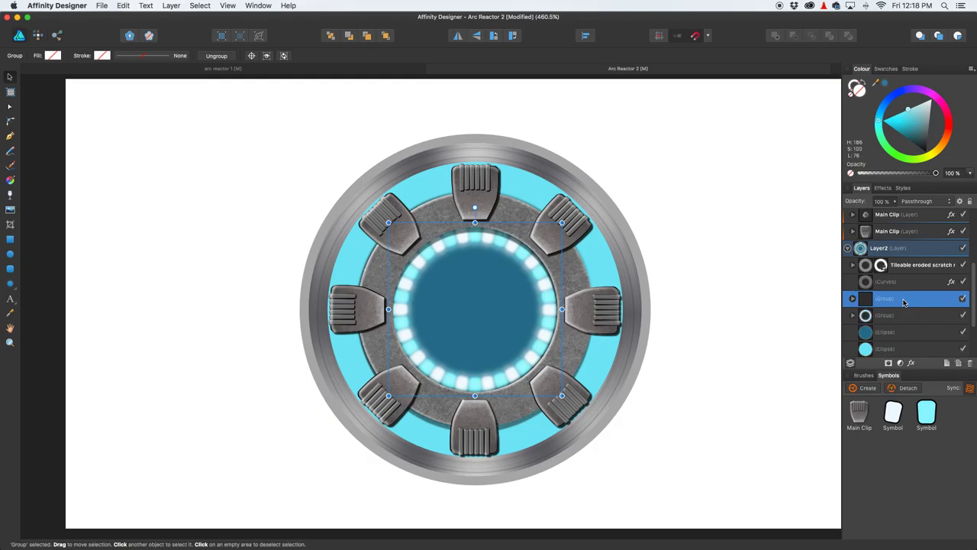
drag(562, 222, 483, 278)
drag(464, 312, 498, 280)
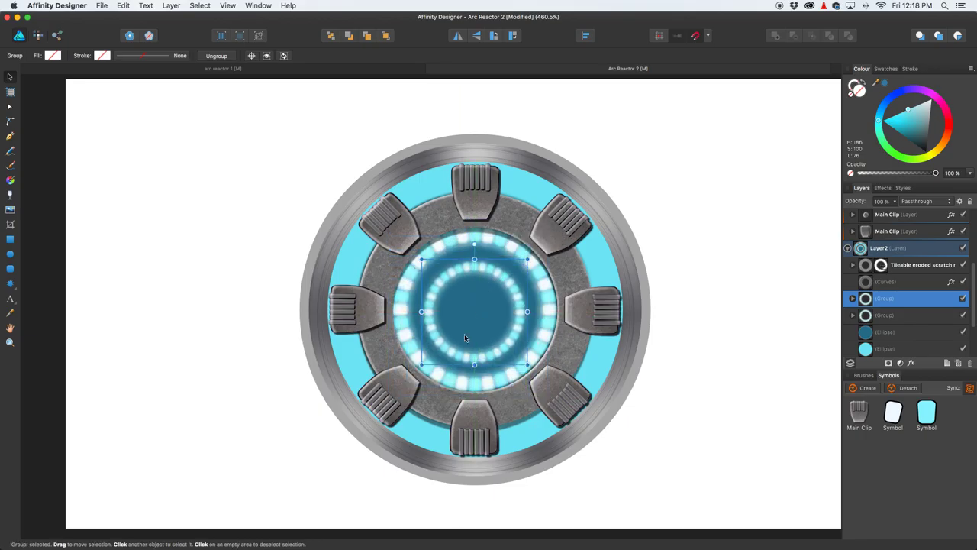
drag(421, 365, 446, 340)
drag(495, 312, 482, 308)
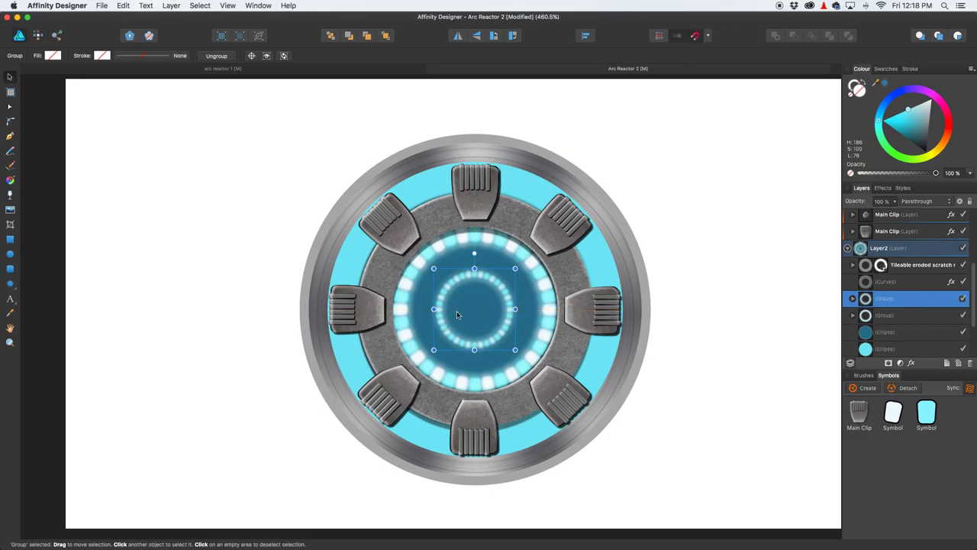
click(667, 247)
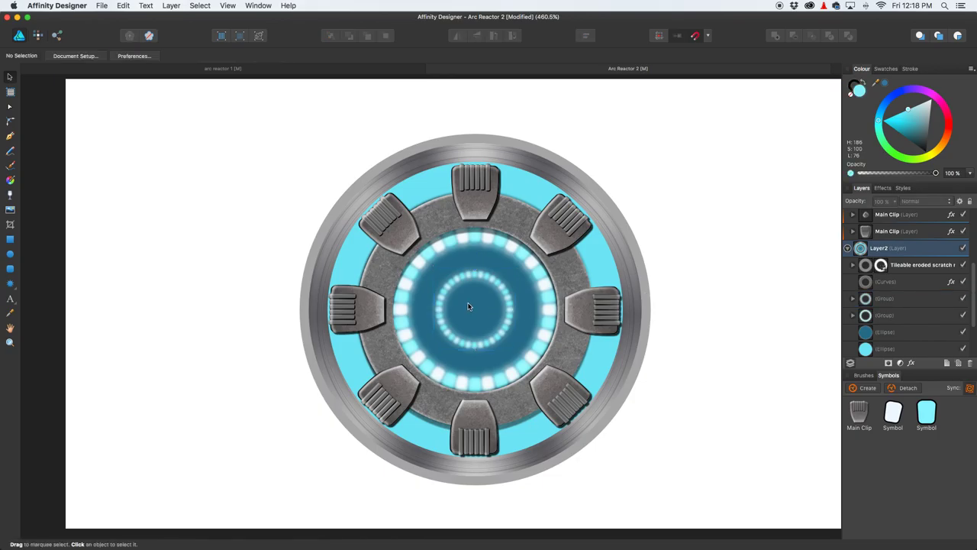
Step: Compare with arc reactor 1, then shrink the inner ring of lights slightly more
click(238, 70)
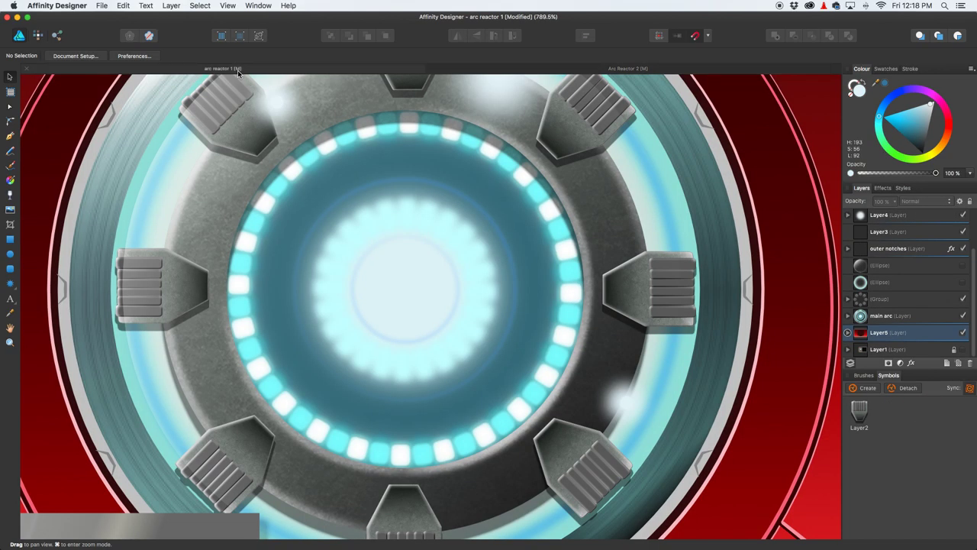
click(559, 70)
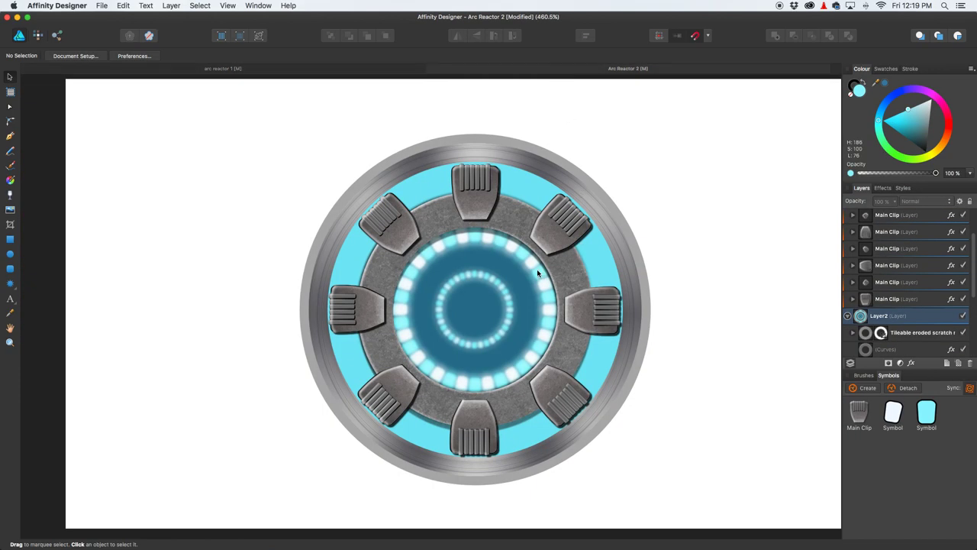
click(494, 292)
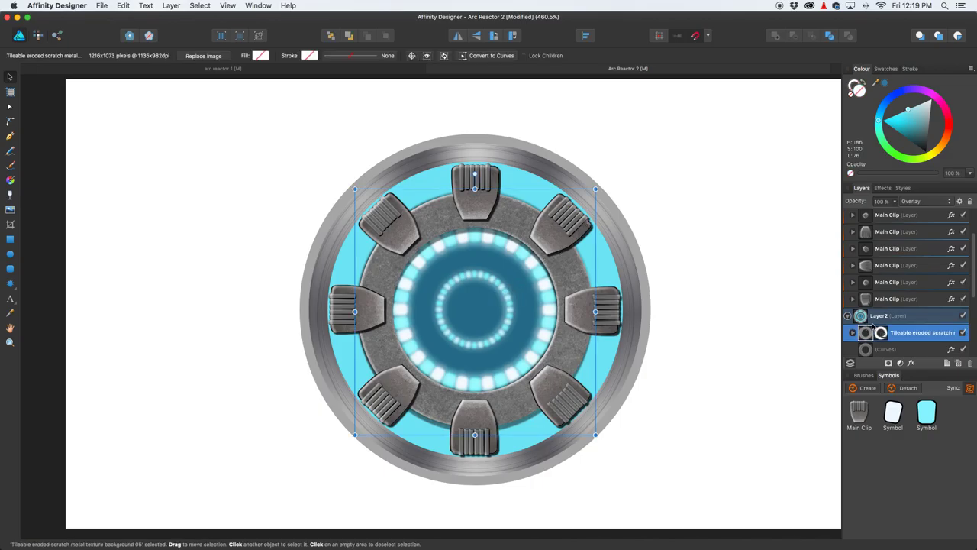
scroll(873, 325, down, 3)
click(902, 297)
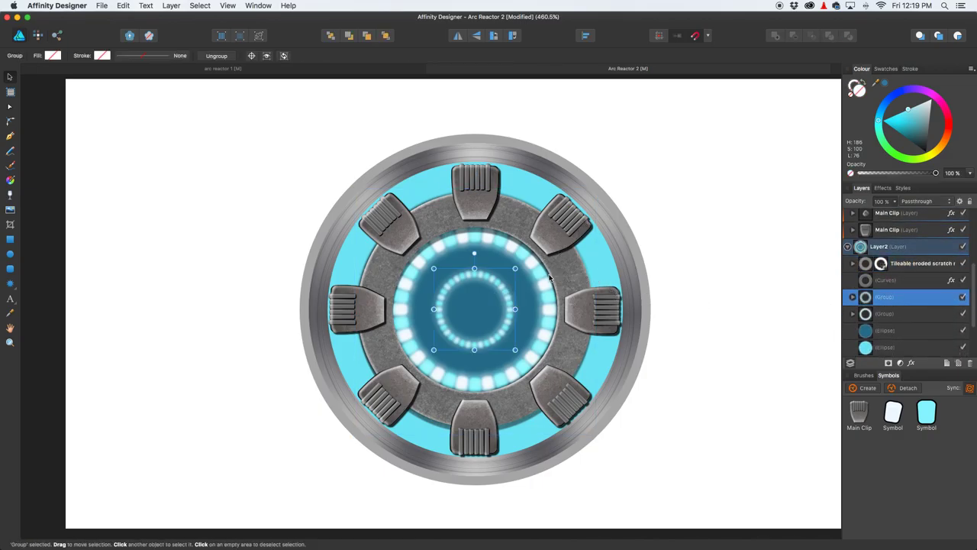
drag(516, 269, 486, 296)
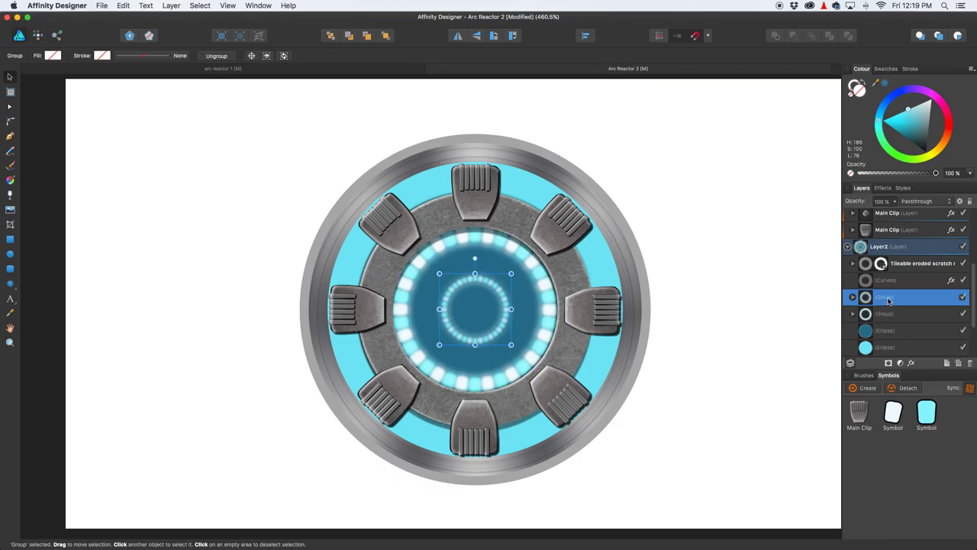
Step: Rename the two ring groups 'inner lights' and 'outer lights'
double_click(889, 299)
key(BackSpace)
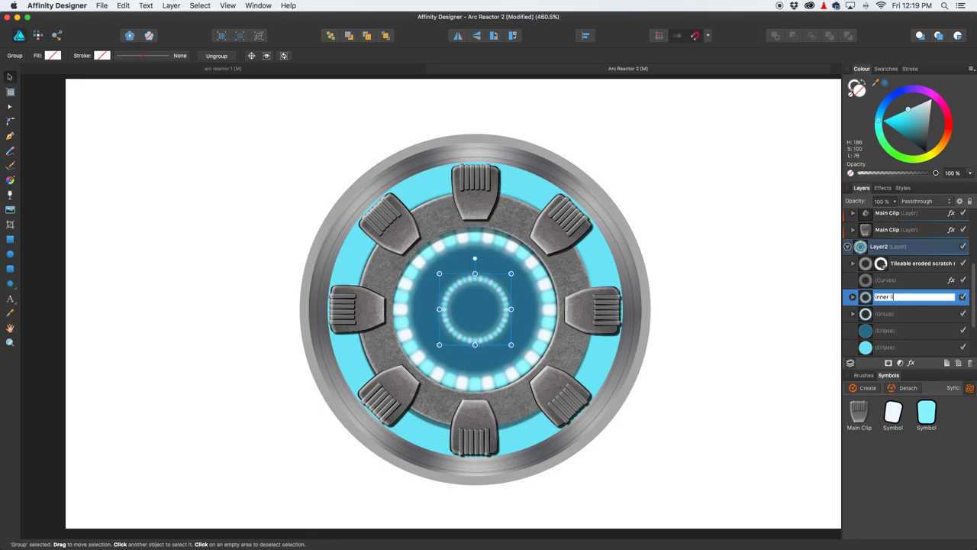
click(886, 316)
double_click(886, 317)
text(outer lights)
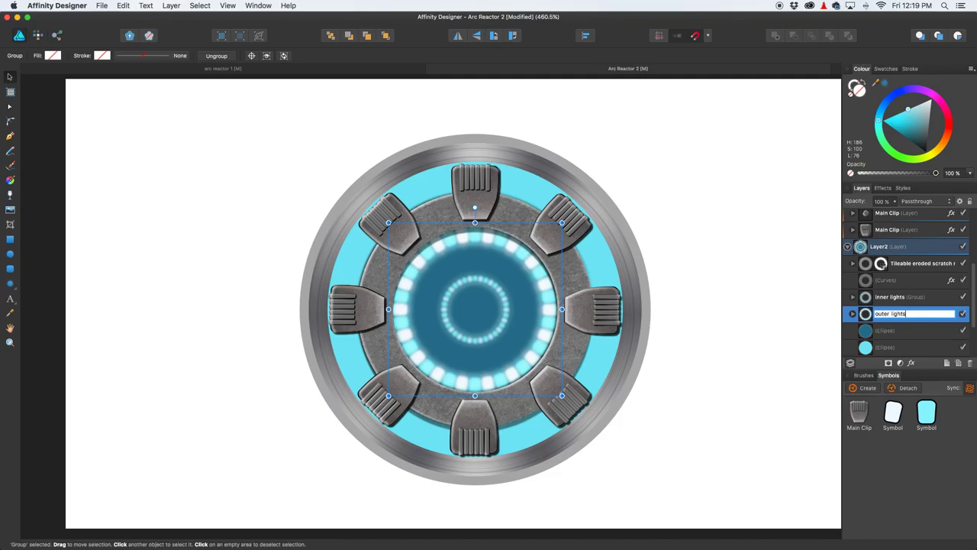
key(Return)
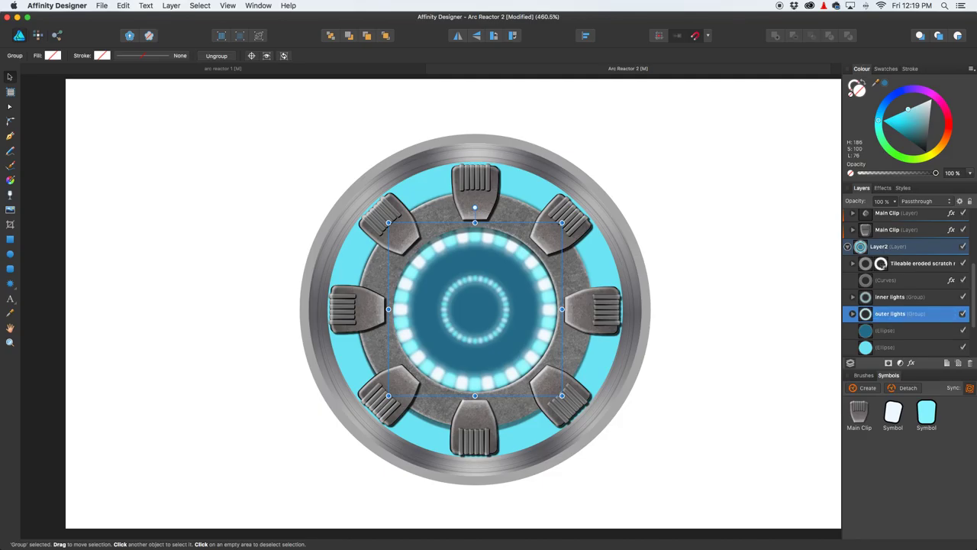
Step: Add a new empty Layer4 at the top of the inner lights group
click(930, 298)
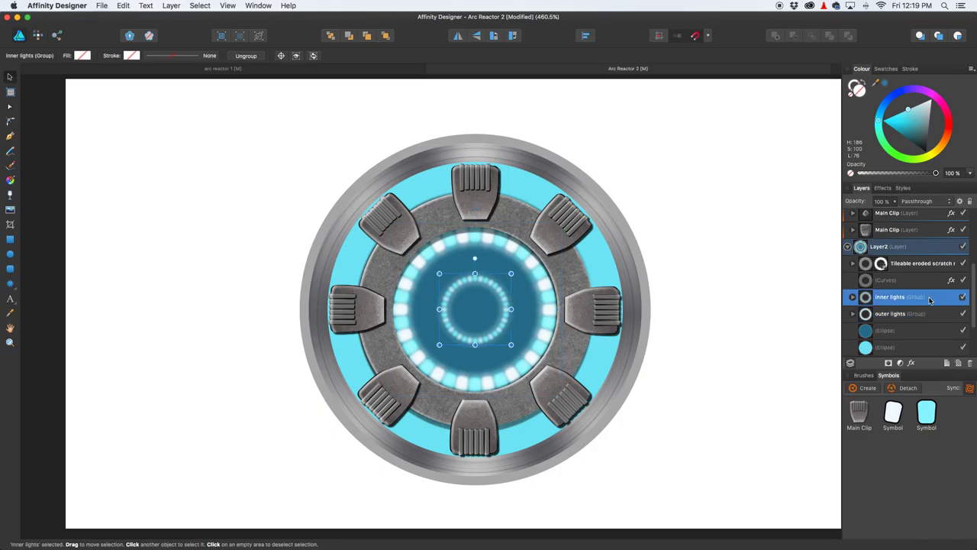
click(948, 364)
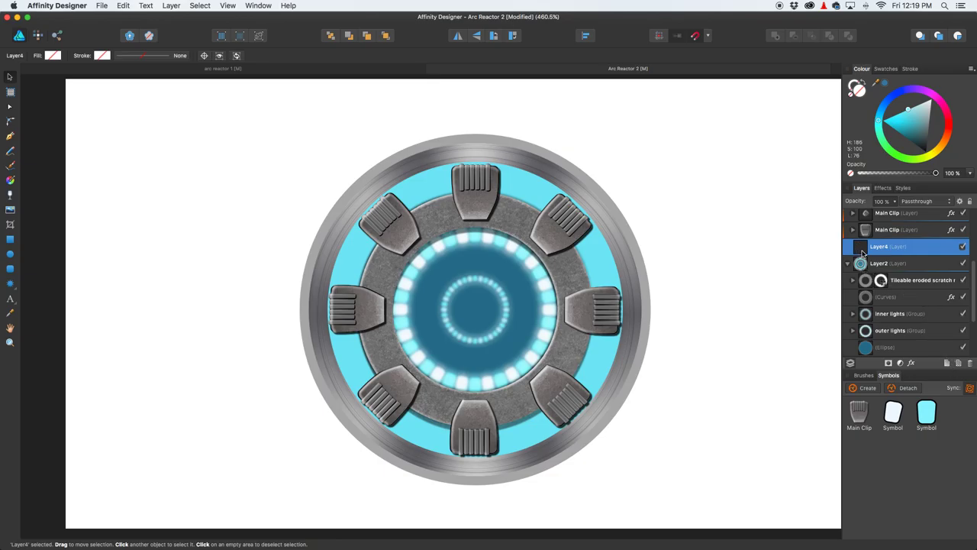
drag(863, 252, 869, 295)
click(854, 298)
click(890, 315)
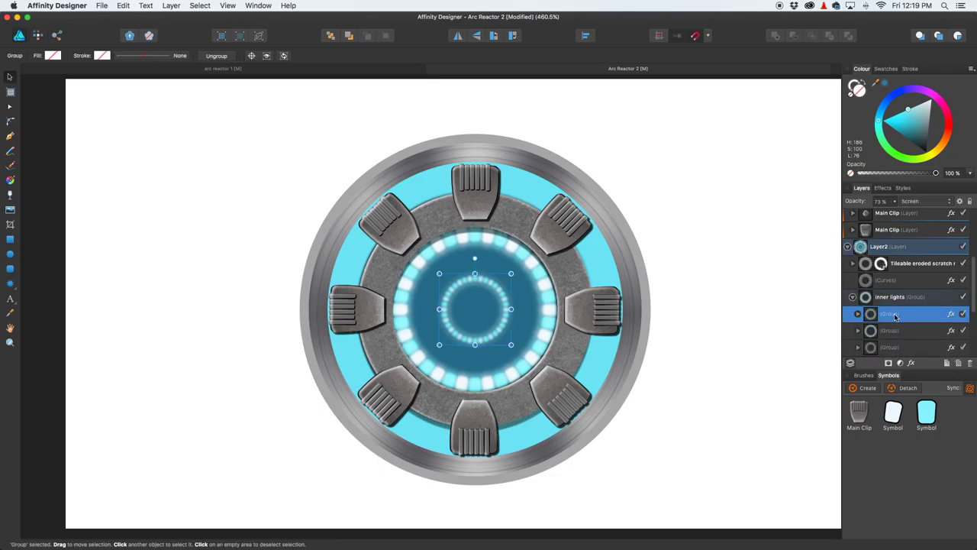
click(947, 364)
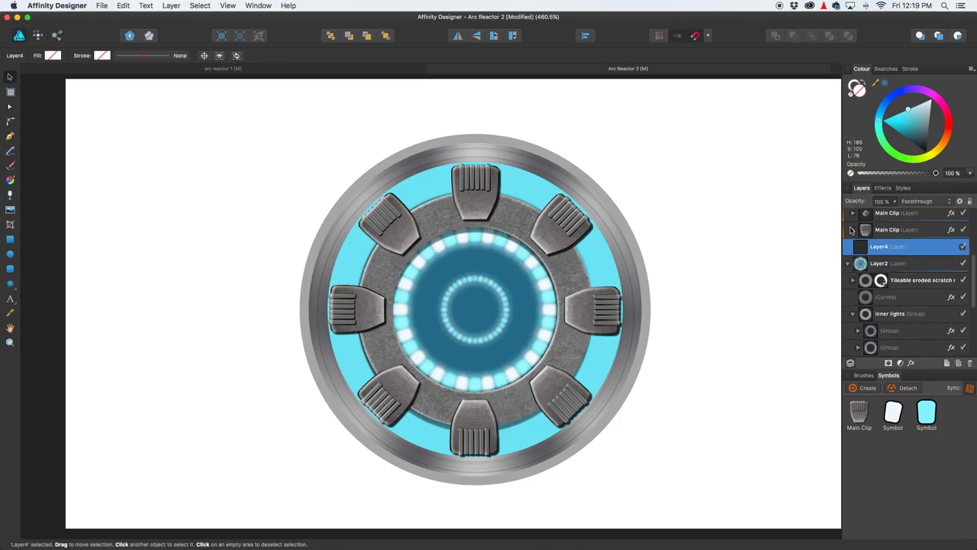
drag(863, 247, 872, 327)
scroll(905, 303, down, 2)
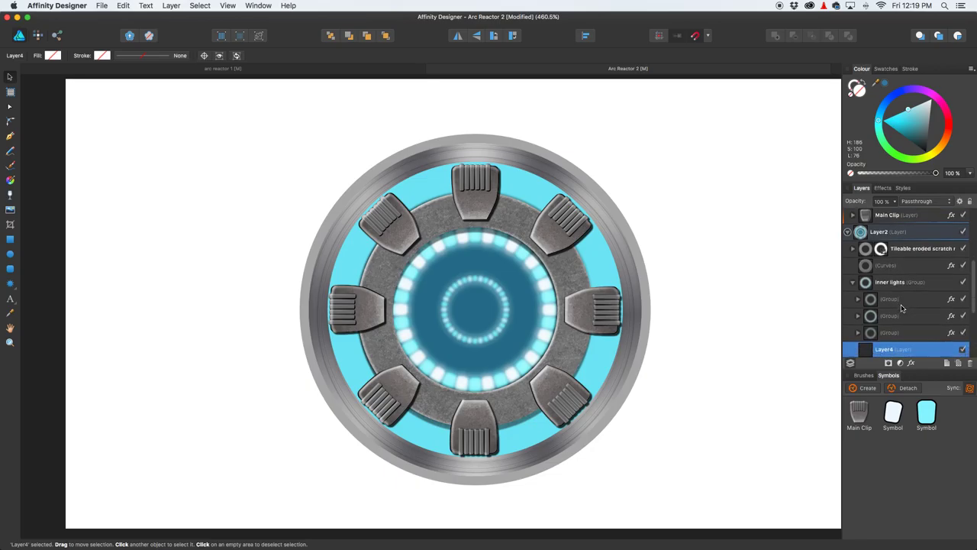
drag(894, 324, 874, 272)
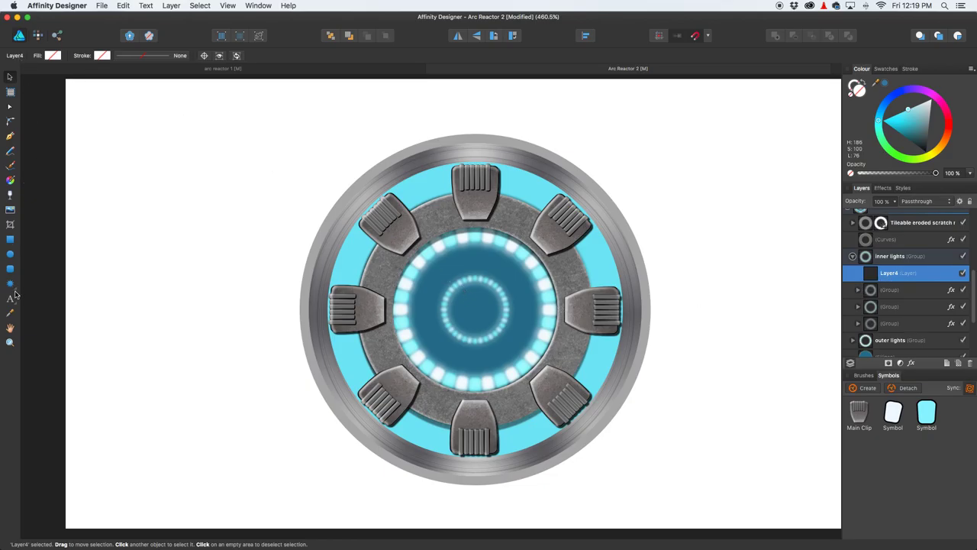
click(10, 256)
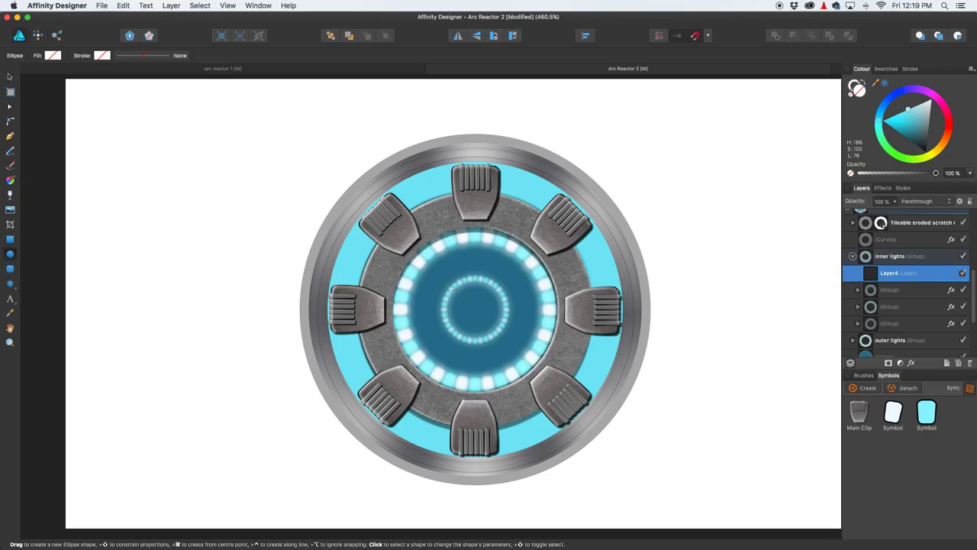
Step: Draw a circle centred on the reactor core with no stroke and pure white fill
drag(454, 289, 511, 346)
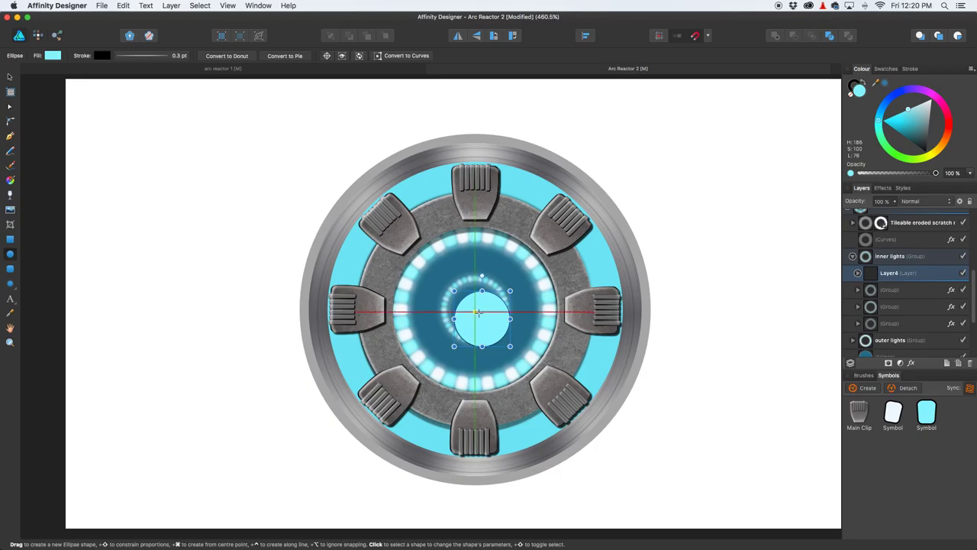
key(v)
drag(491, 313, 484, 306)
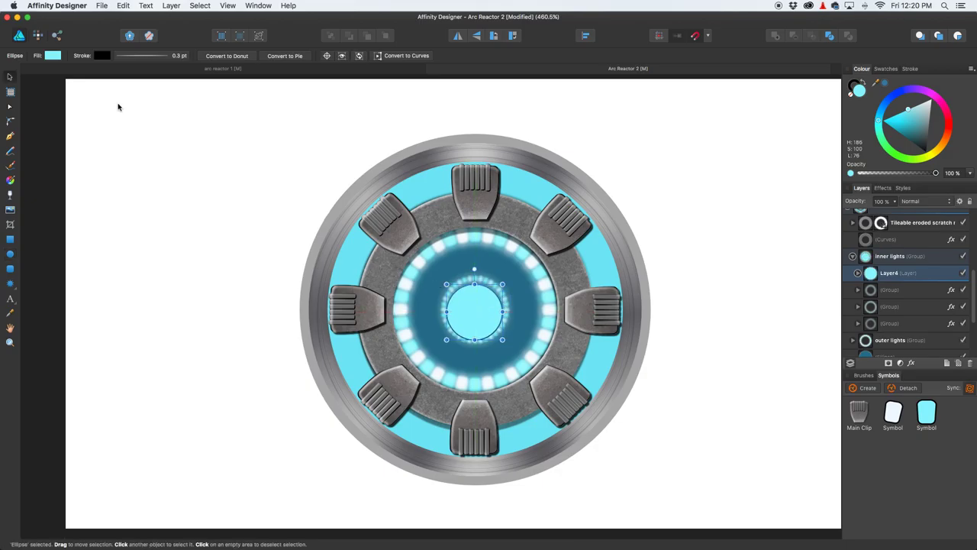
click(102, 56)
click(106, 67)
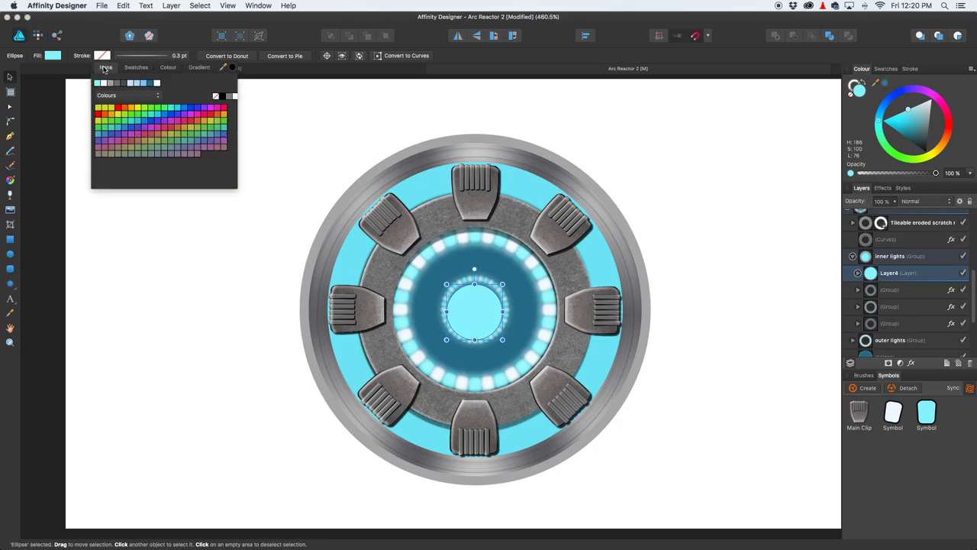
click(52, 56)
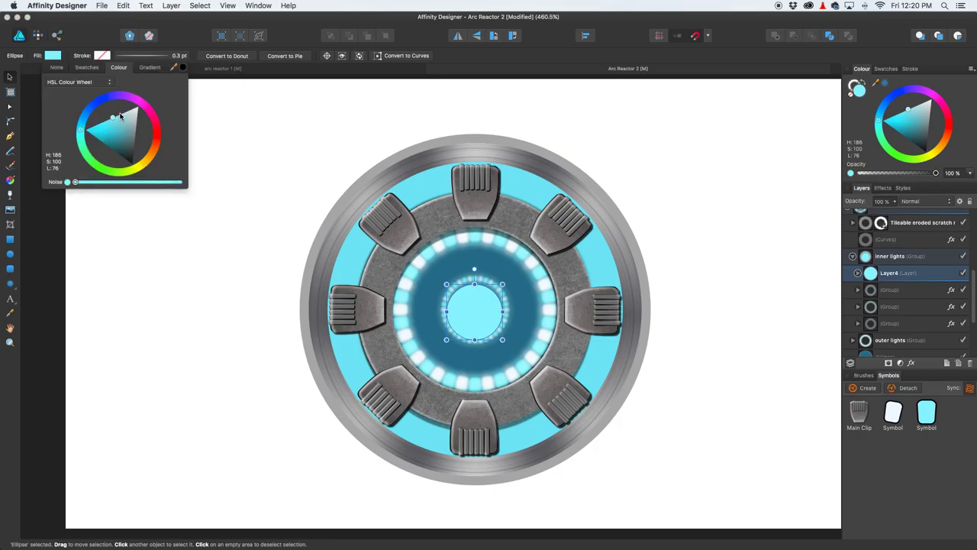
drag(133, 115, 140, 106)
click(480, 307)
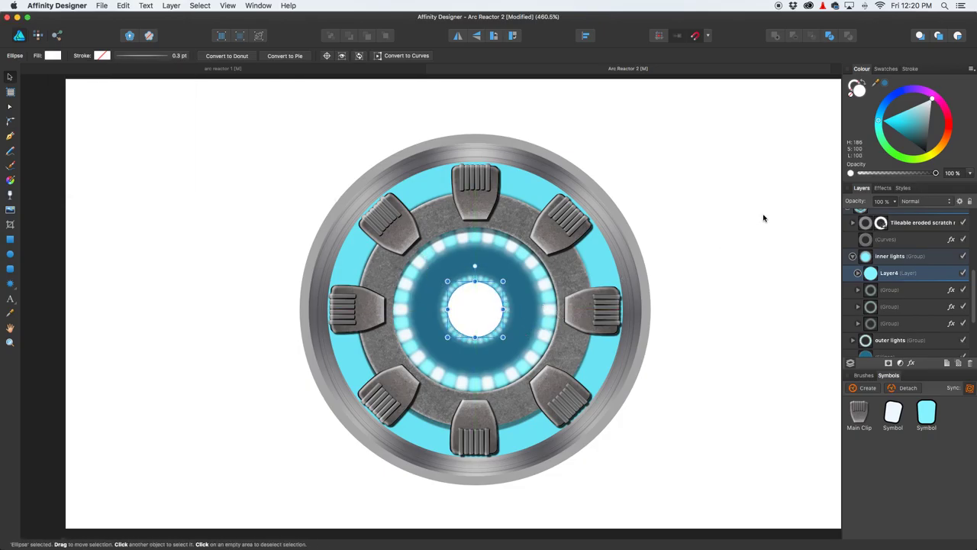
Step: Apply a Gaussian Blur layer effect to the white core circle to soften its edge
click(911, 364)
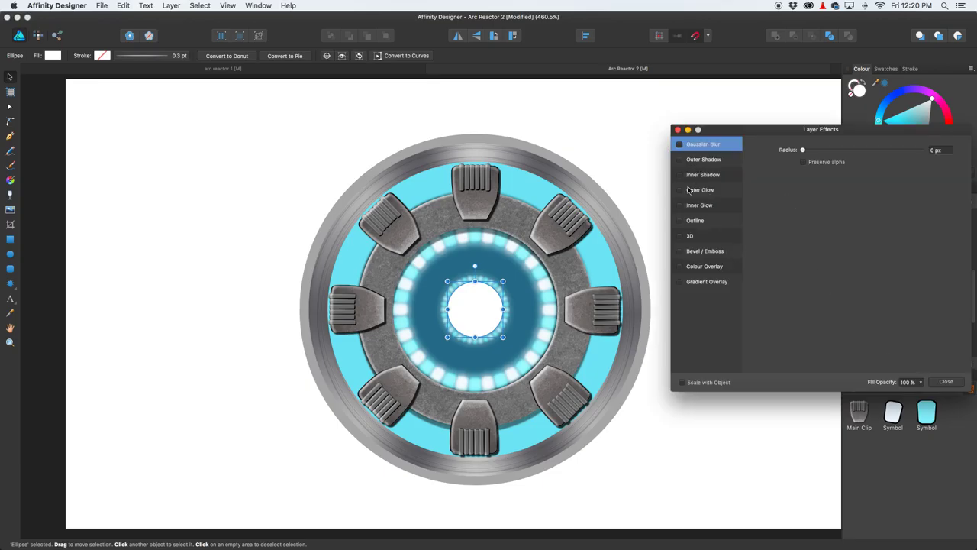
click(679, 144)
drag(805, 151, 856, 156)
click(947, 382)
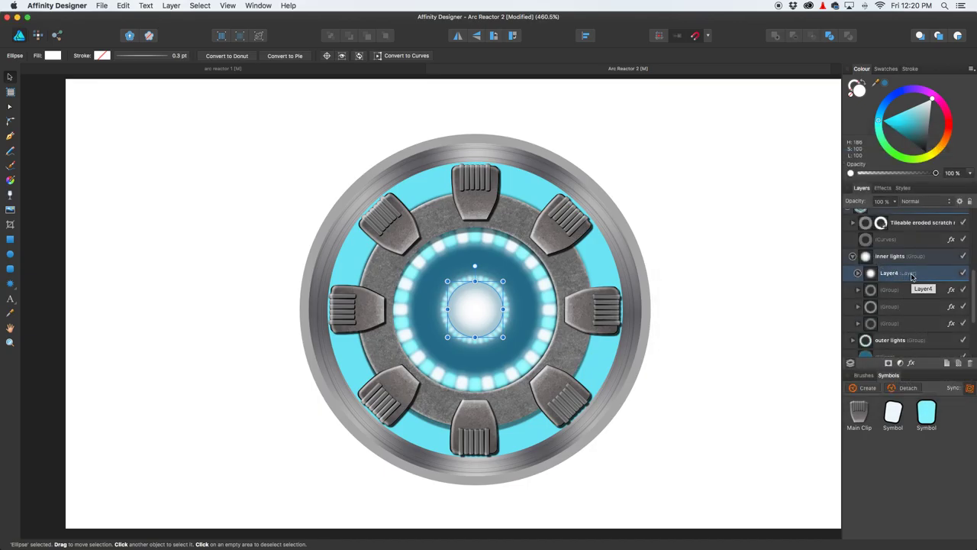
click(925, 202)
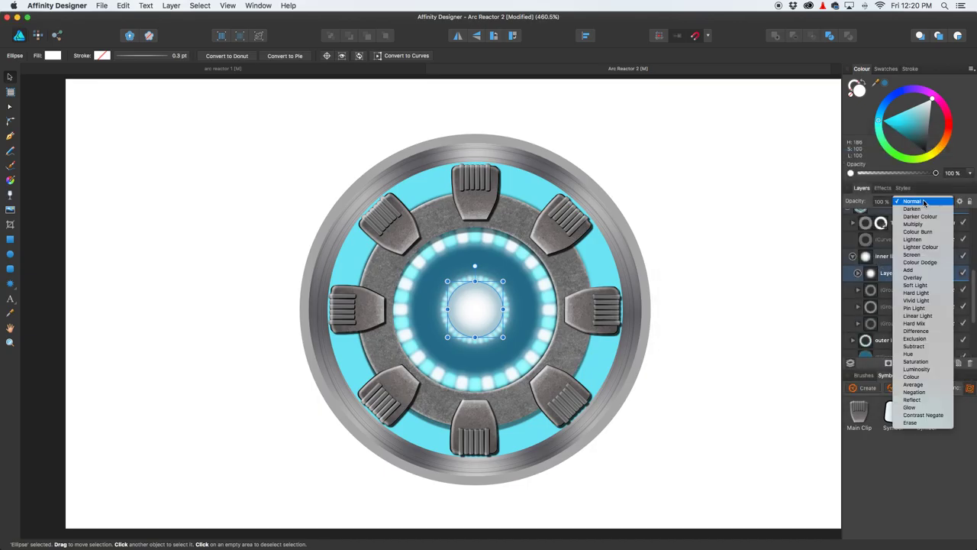
Step: Set the core layer to Screen and add a smaller duplicate of the blurred white circle
click(924, 255)
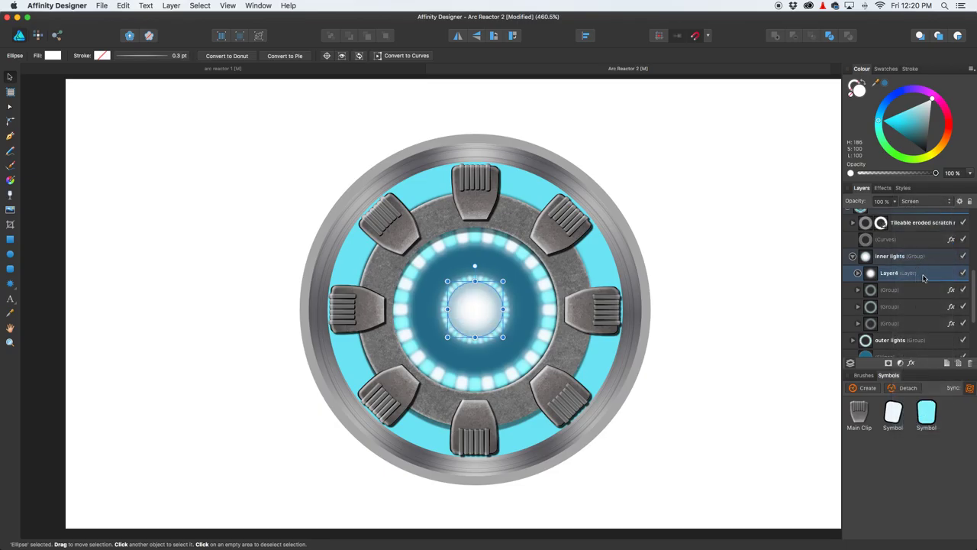
click(860, 274)
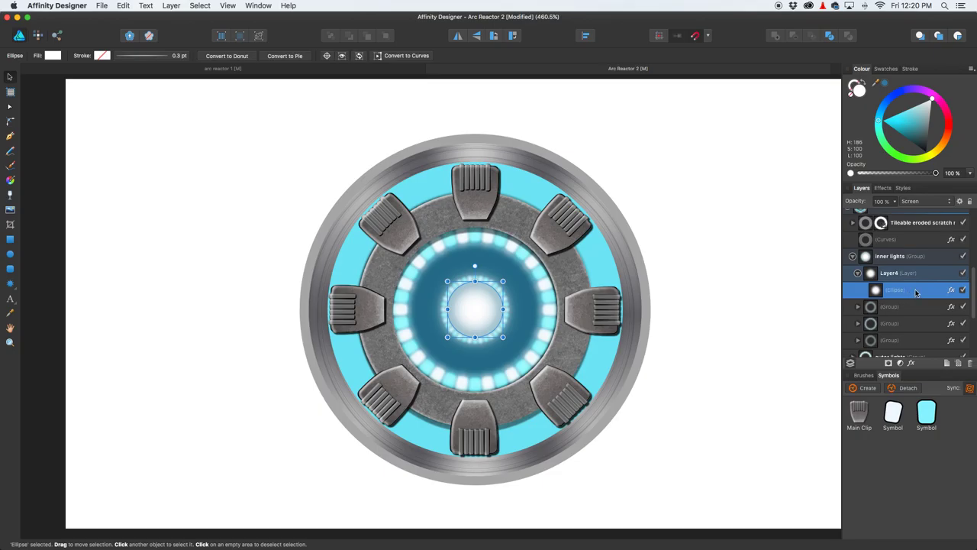
key(super+j)
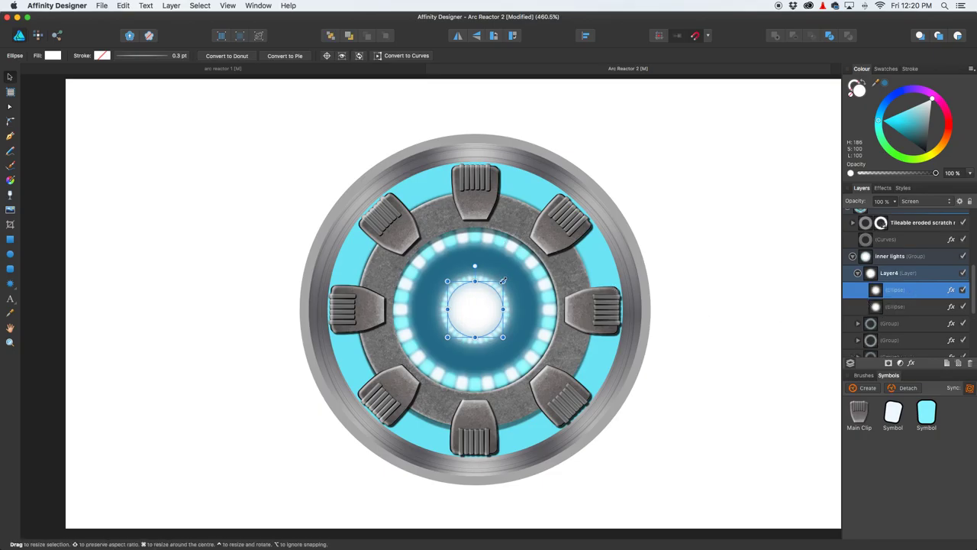
drag(502, 282, 473, 313)
click(677, 309)
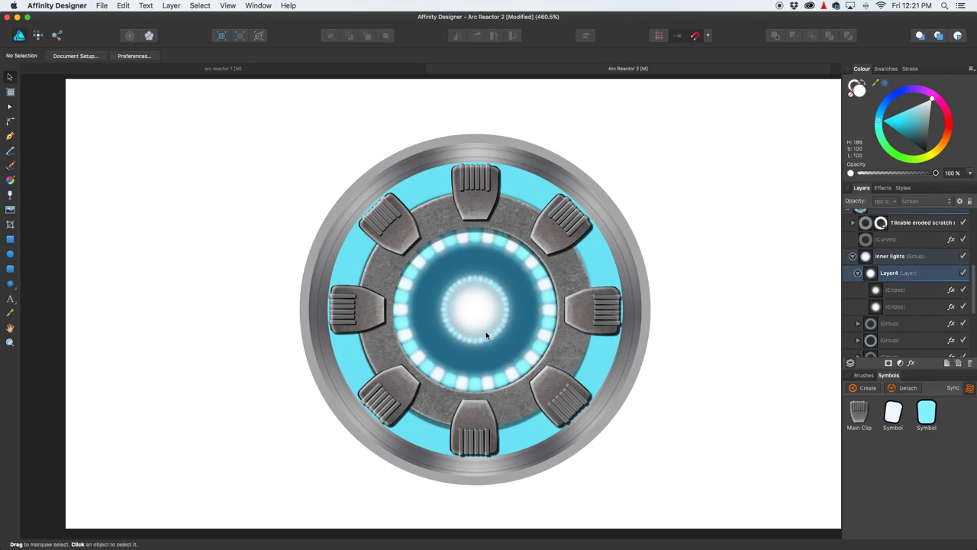
click(270, 70)
key(z)
alt+click(420, 258)
alt+click(420, 257)
key(v)
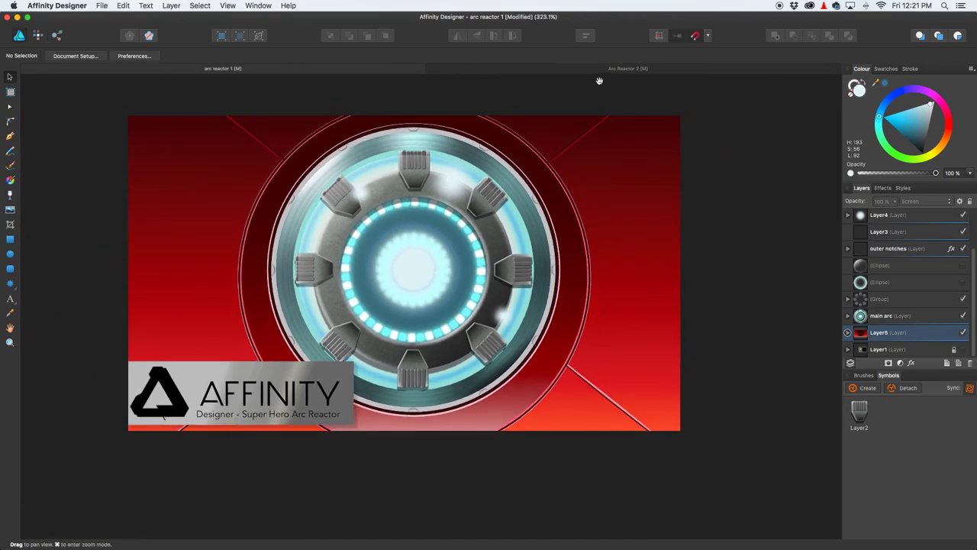
click(602, 70)
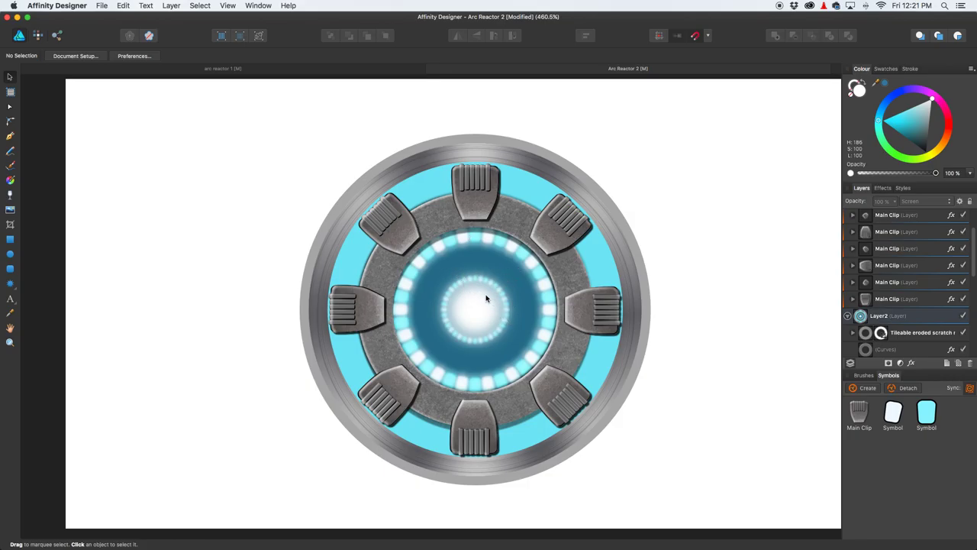
scroll(486, 298, down, 2)
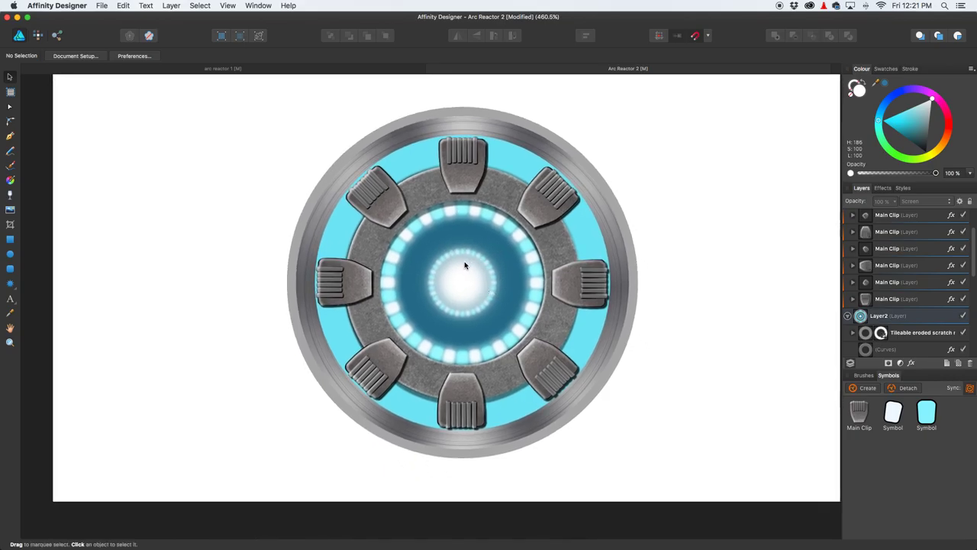
scroll(464, 265, up, 2)
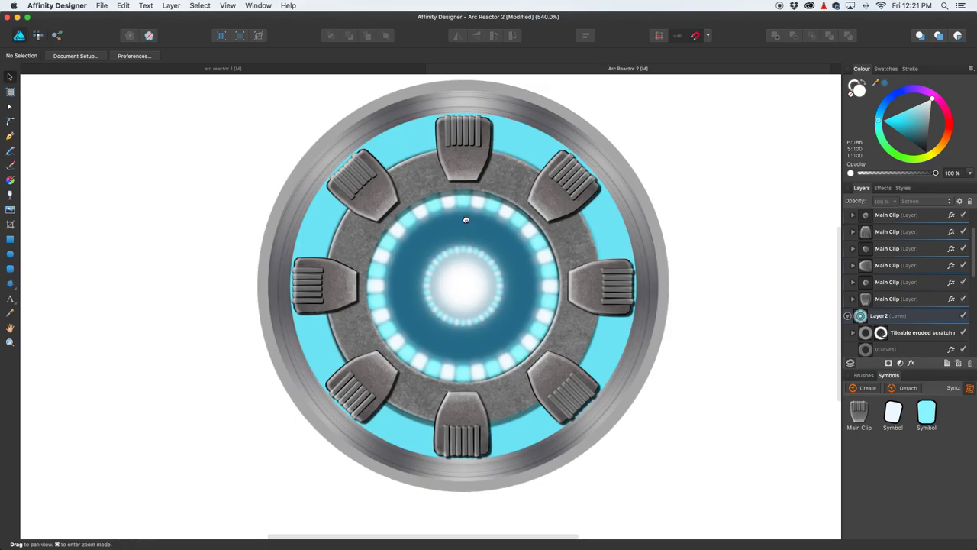
drag(466, 220, 470, 247)
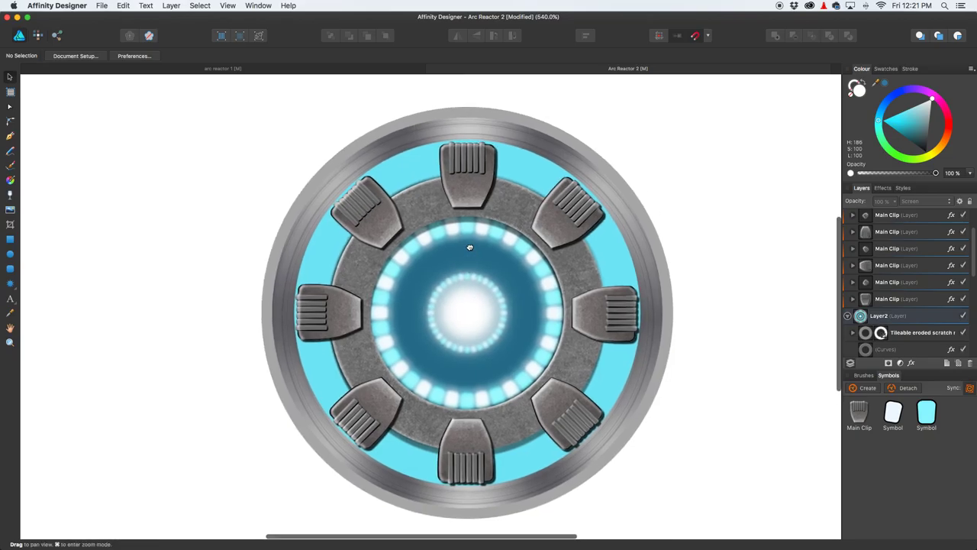
click(348, 70)
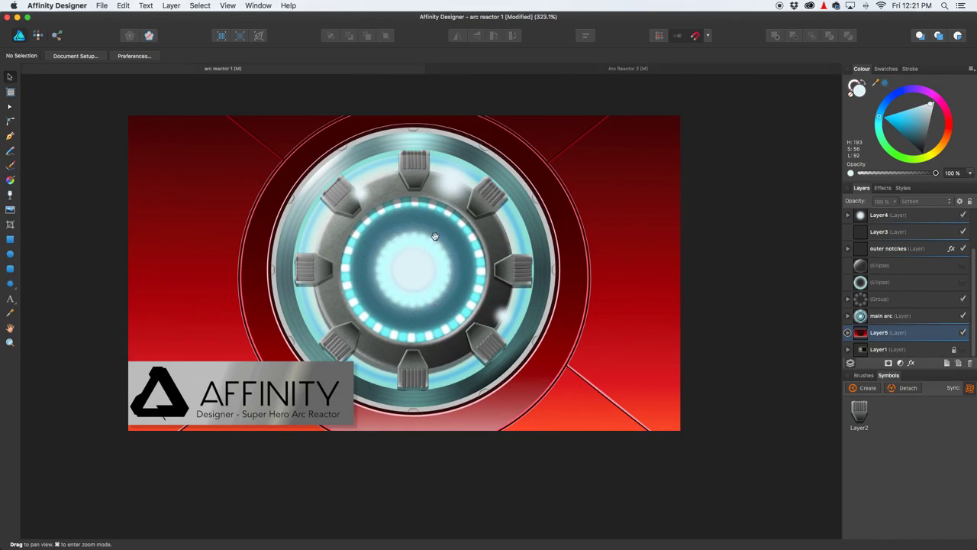
click(545, 70)
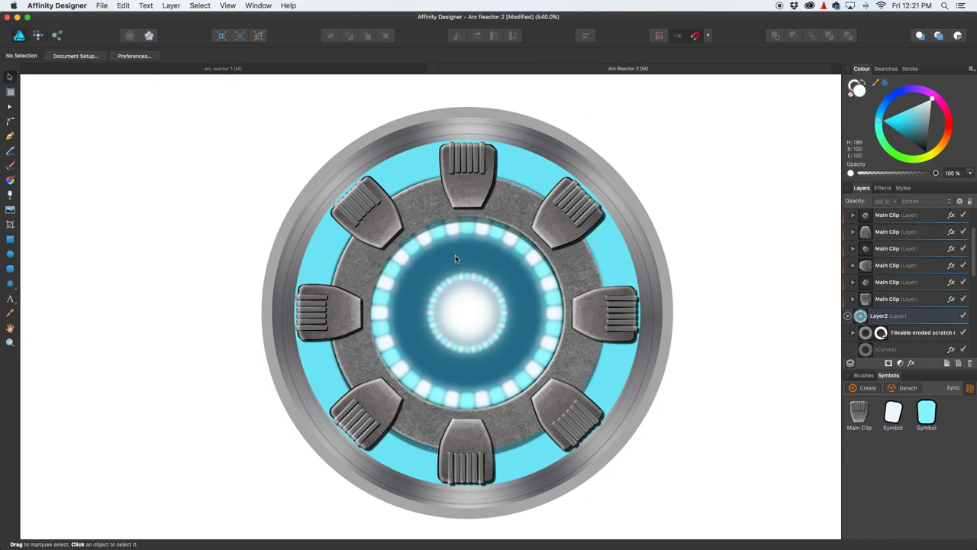
scroll(907, 336, down, 3)
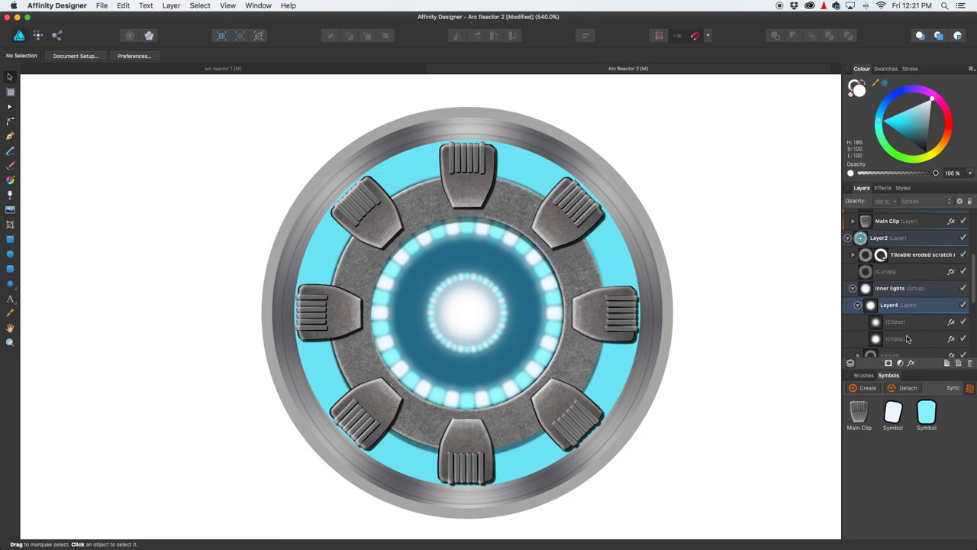
Step: Add Layer5 in Inner lights below Layer4's core circles and draw a white circle over the core
click(906, 338)
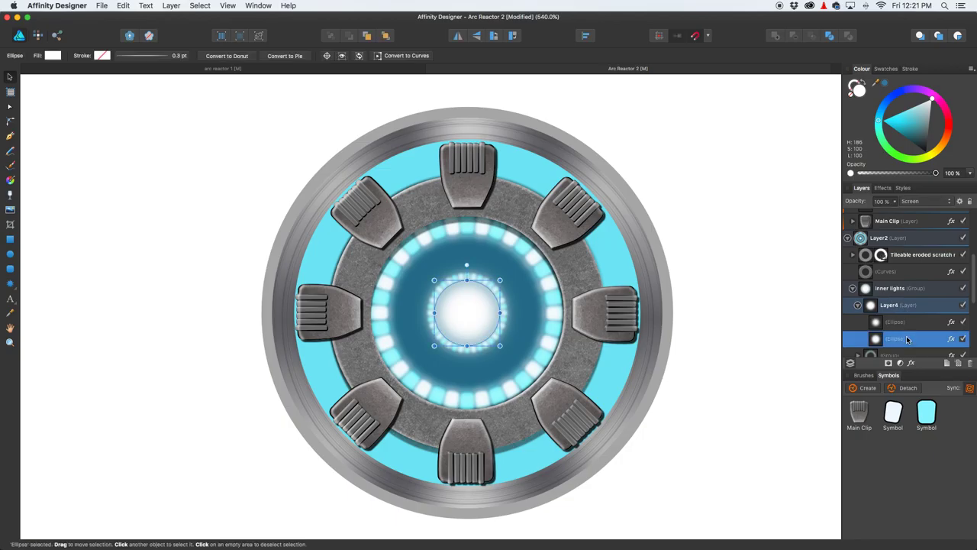
click(947, 364)
scroll(893, 334, down, 2)
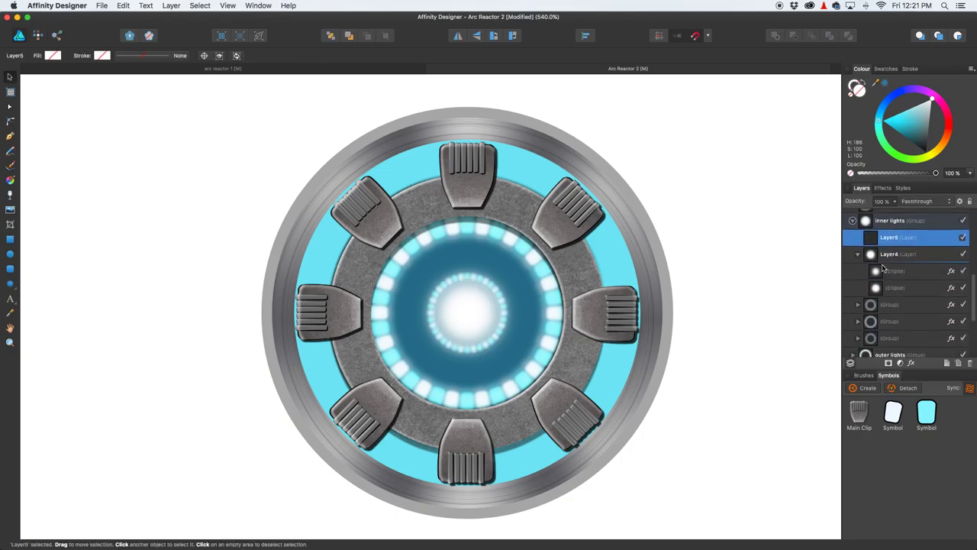
drag(874, 240, 877, 286)
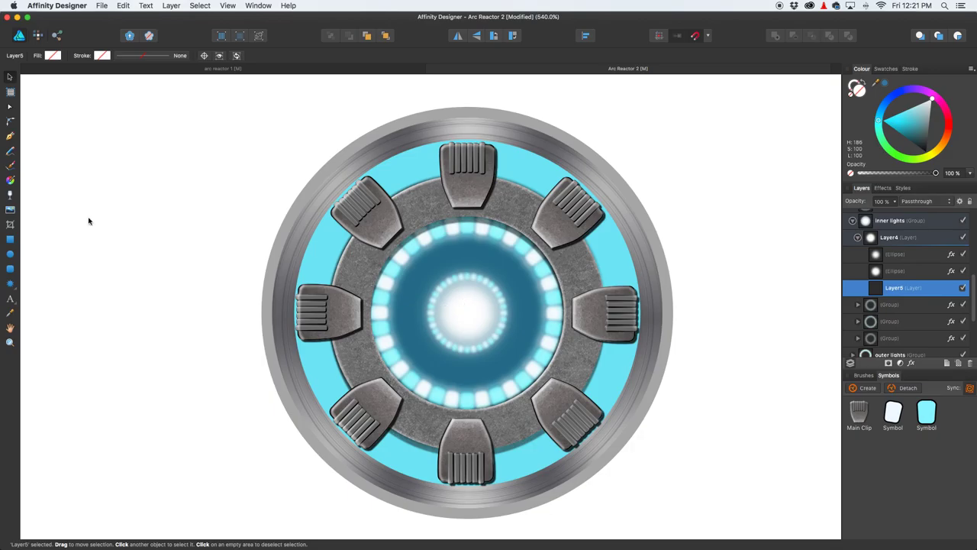
click(9, 255)
drag(425, 273, 516, 370)
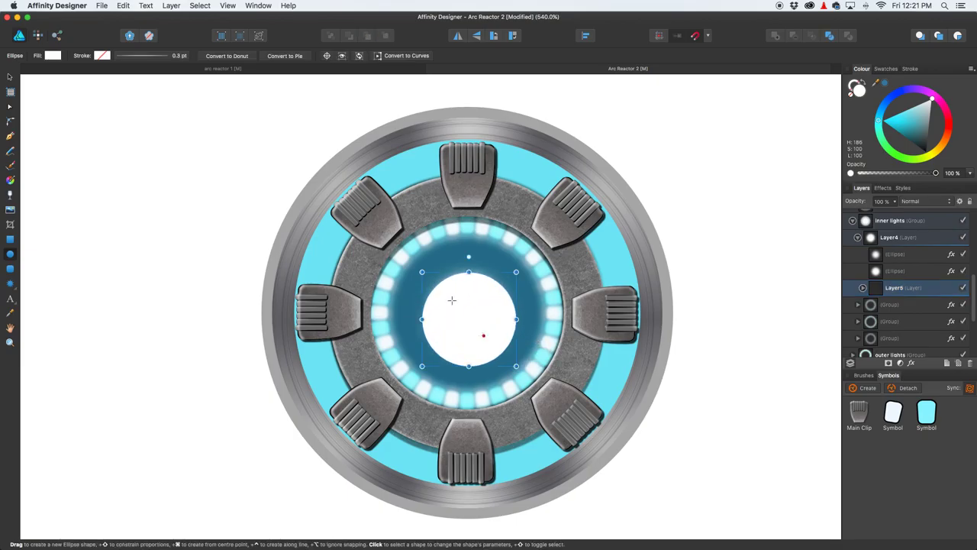
Step: Remove the circle's fill and give it a light blue 0.8 pt stroke
click(50, 56)
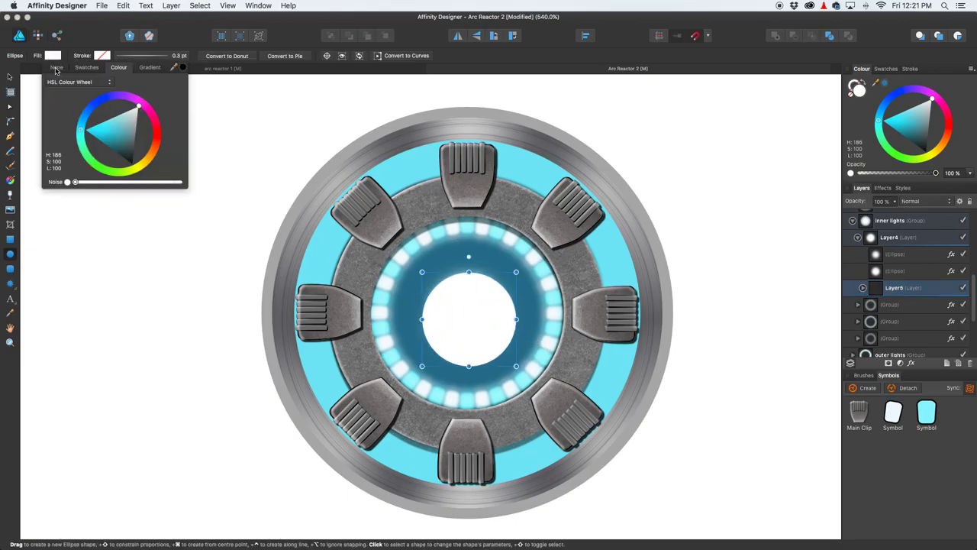
click(63, 68)
click(102, 57)
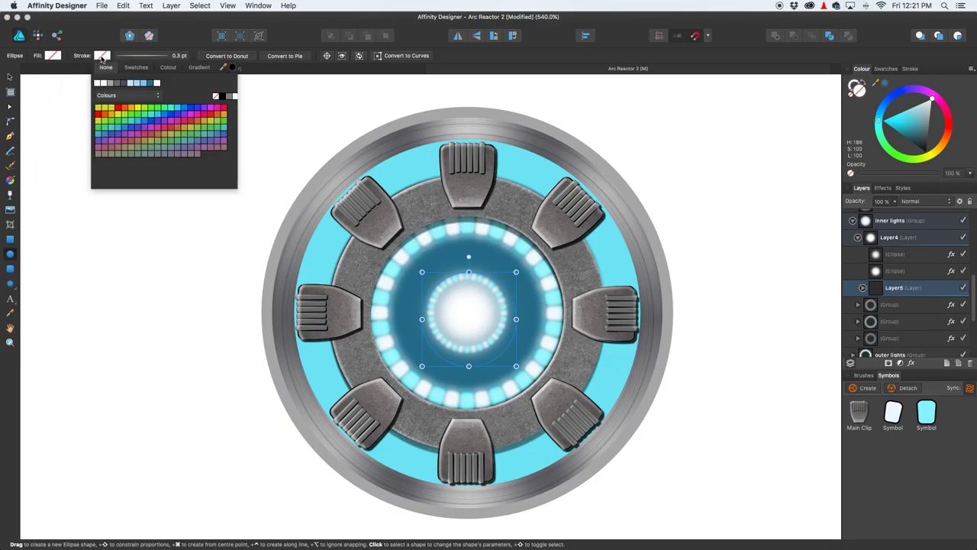
click(152, 84)
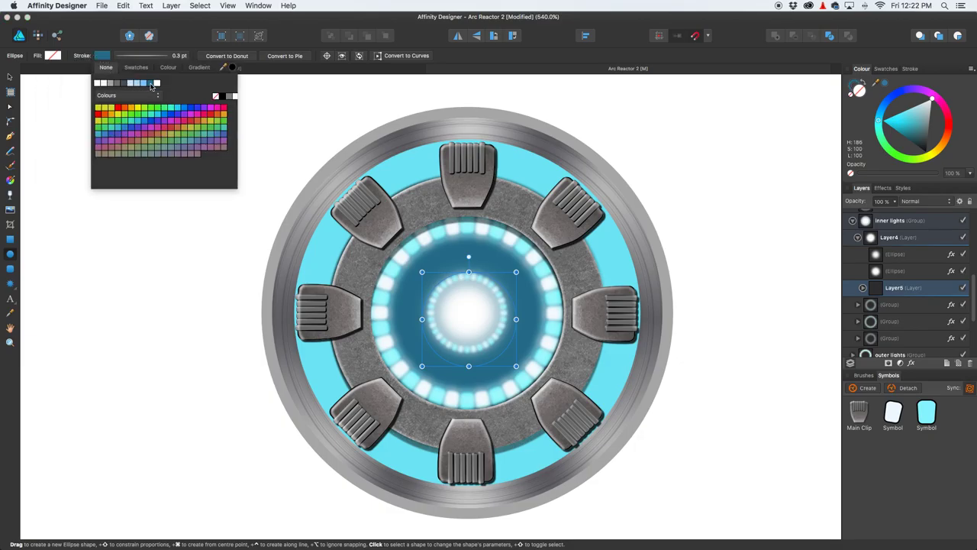
click(146, 55)
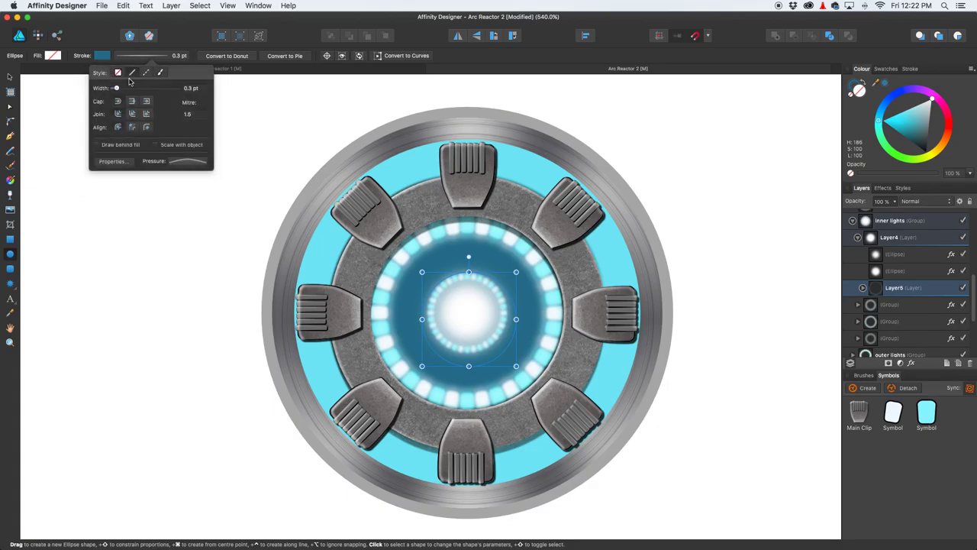
drag(116, 89, 124, 88)
click(106, 58)
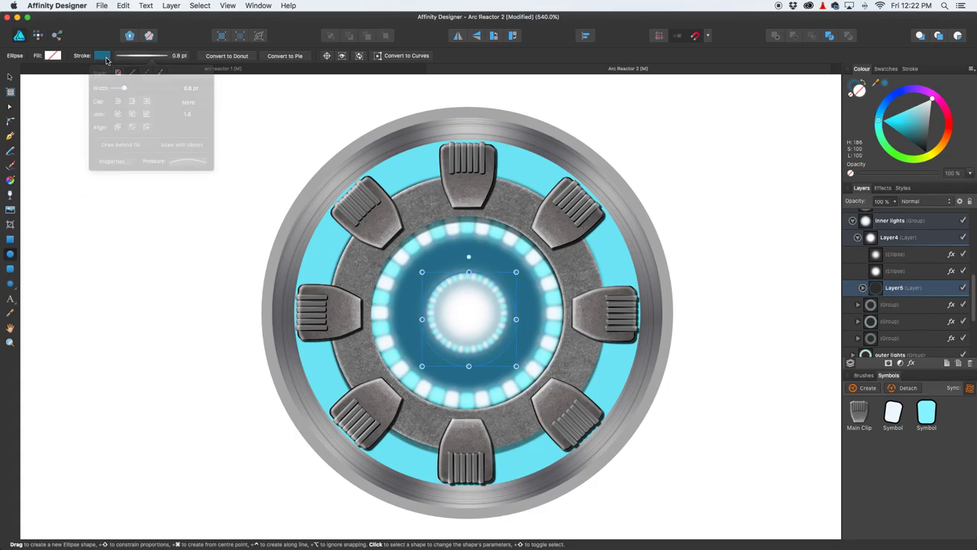
drag(159, 141, 158, 139)
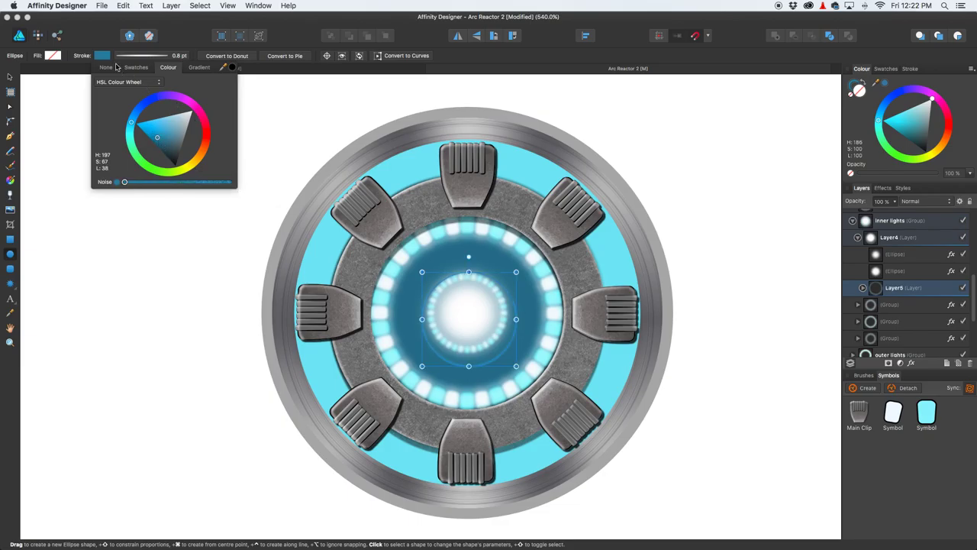
Step: Centre the ring on the core and enlarge it slightly to about 0.378 in
click(10, 77)
drag(471, 302, 469, 298)
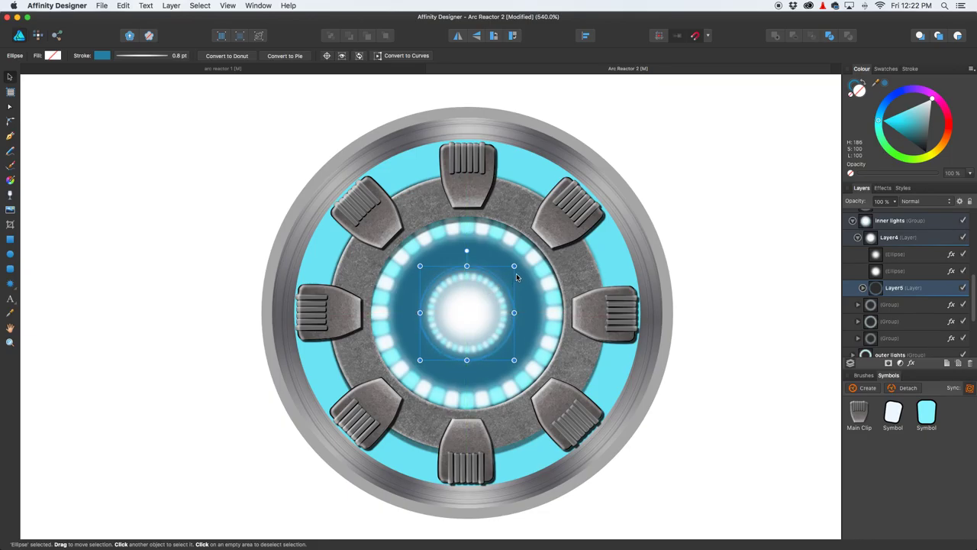
drag(514, 267, 515, 265)
drag(419, 360, 416, 364)
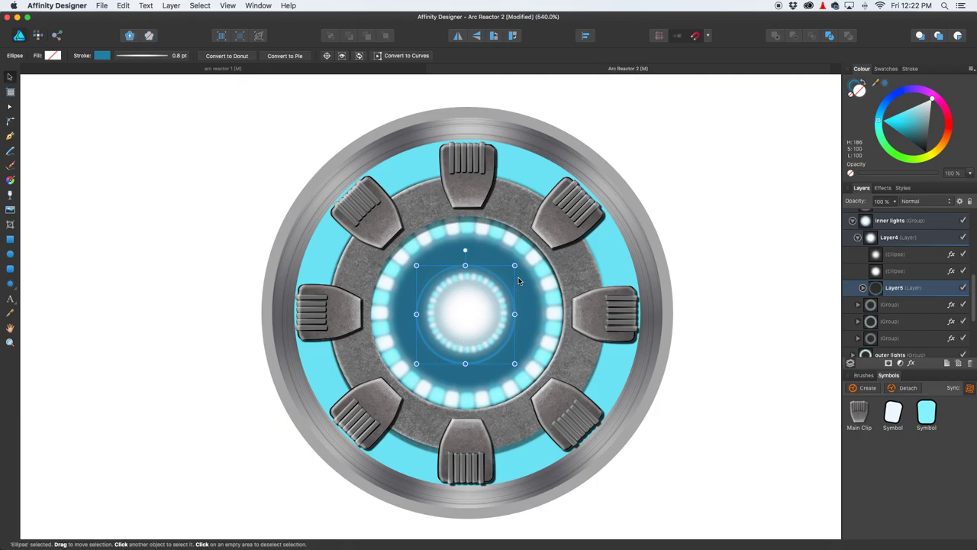
drag(515, 265, 516, 264)
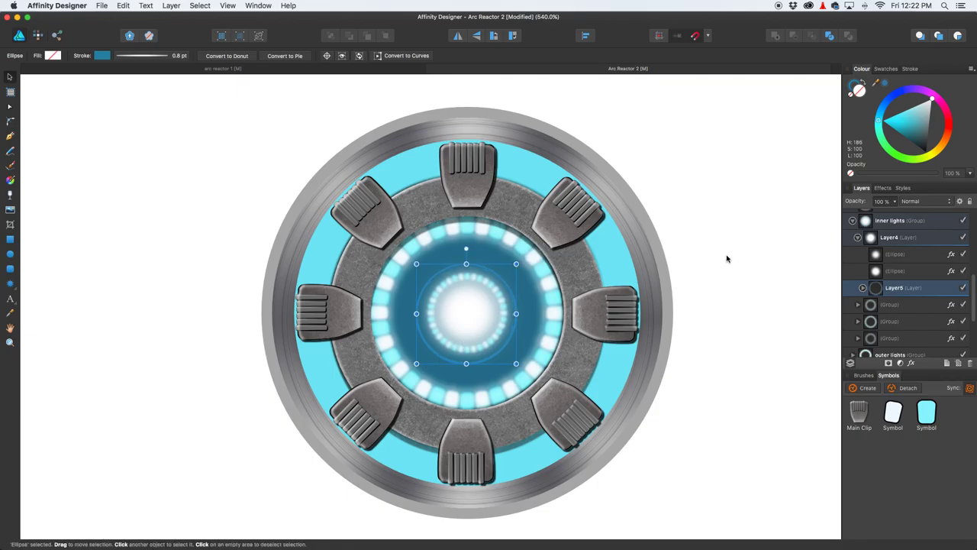
Step: Set the ring layer to Screen blending and add a Gaussian Blur of about 0.9 px
click(920, 202)
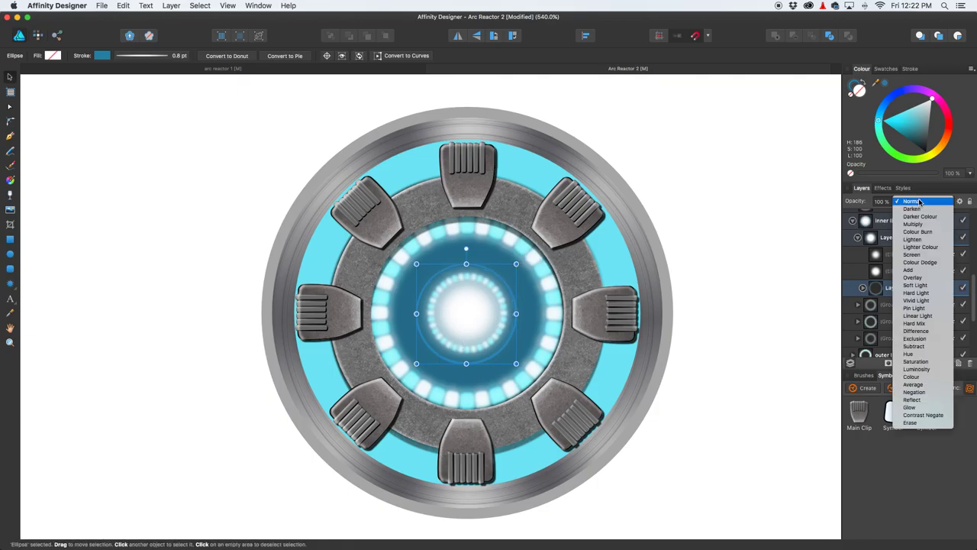
click(919, 255)
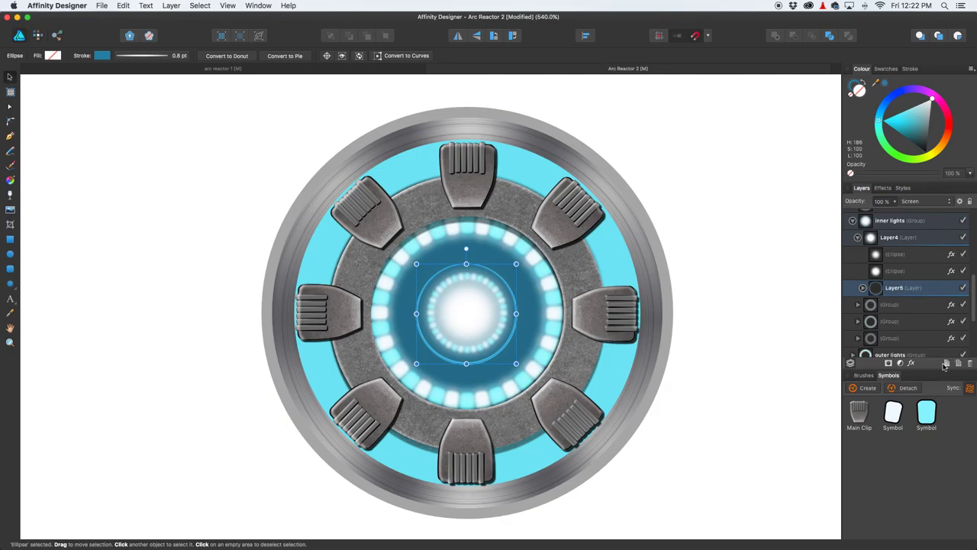
click(911, 363)
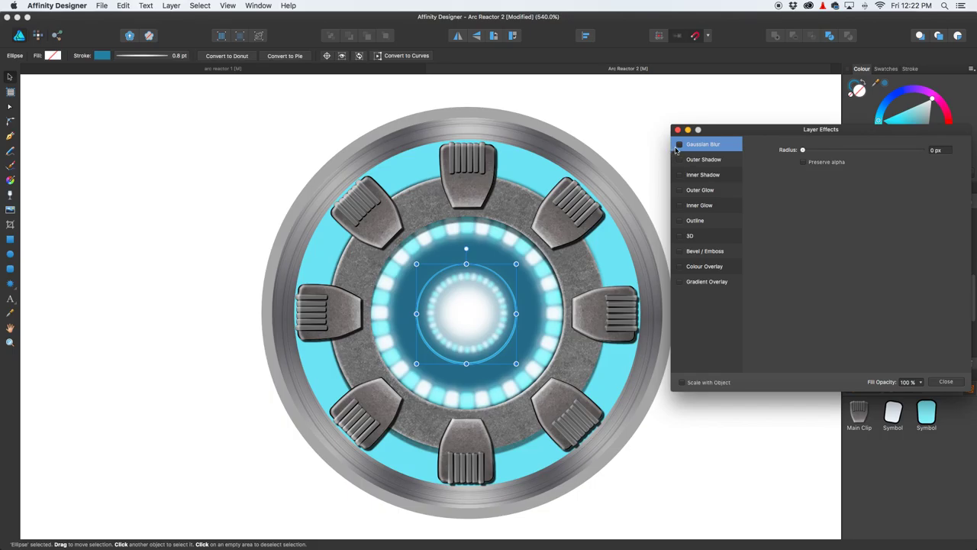
drag(803, 151, 827, 152)
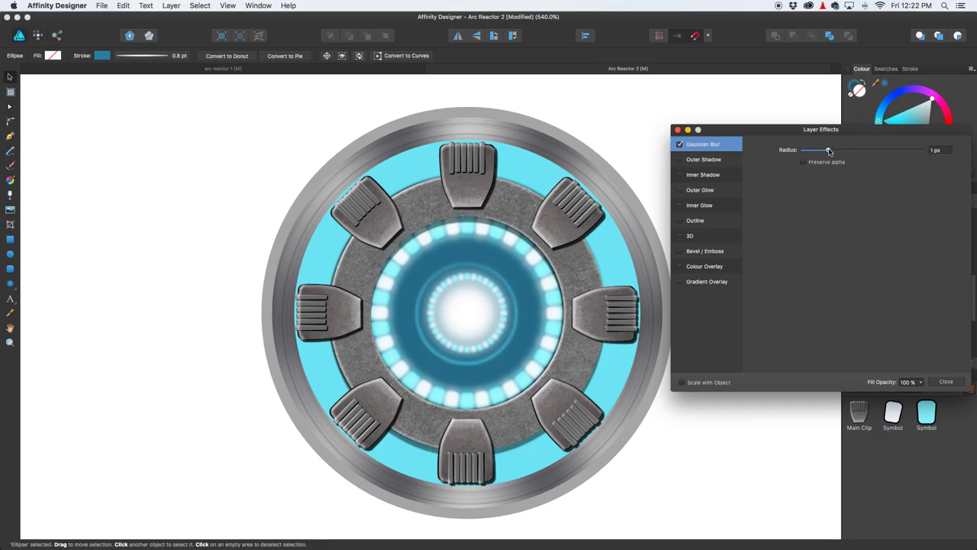
drag(832, 151, 833, 151)
drag(832, 152, 833, 152)
drag(833, 152, 831, 152)
click(956, 381)
click(686, 187)
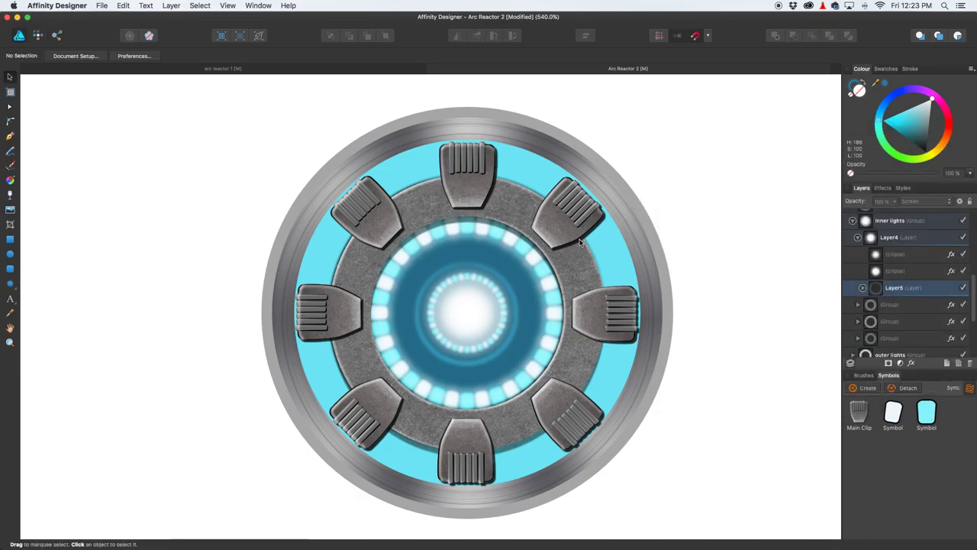
Step: Nudge the Layer5 centre lights slightly up and right
click(492, 355)
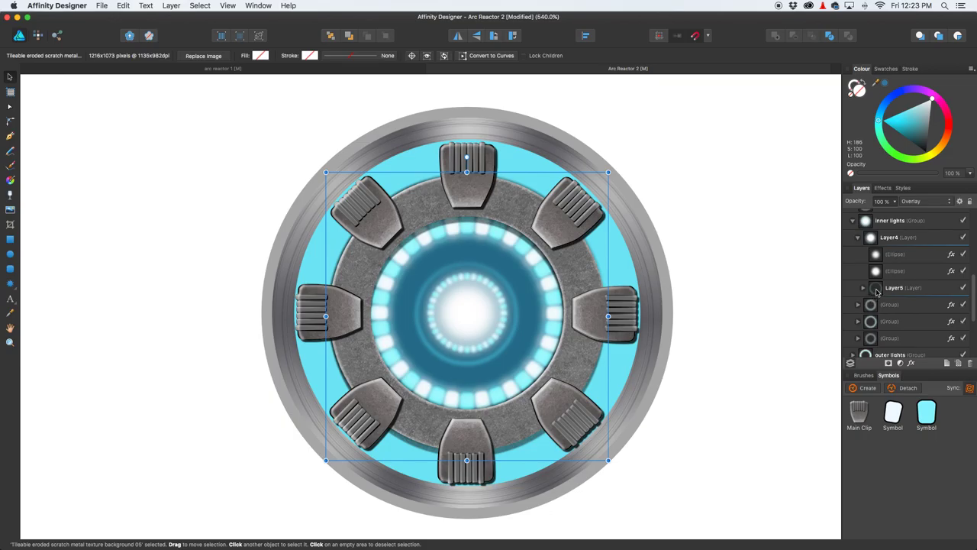
click(876, 290)
drag(514, 329, 514, 325)
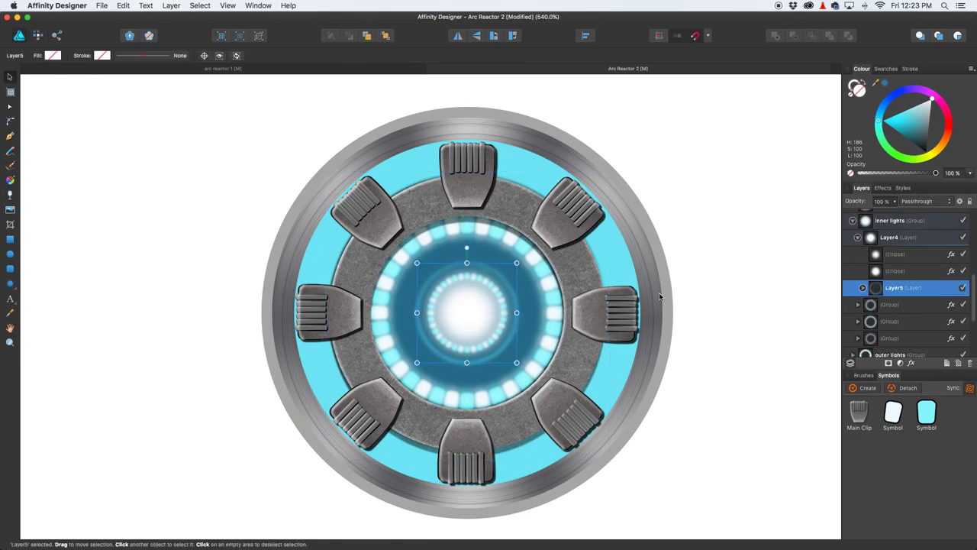
click(720, 277)
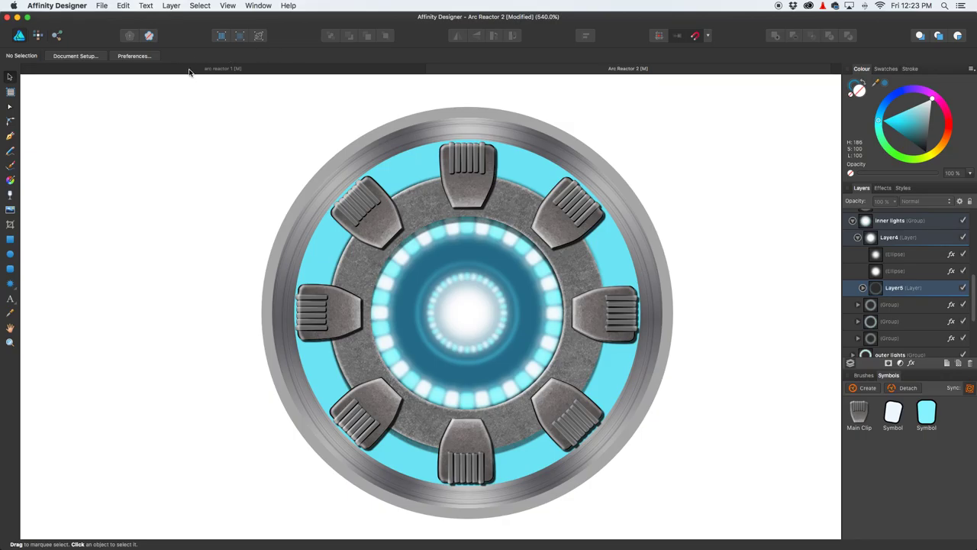
Step: Compare against the arc reactor 1 reference, ending on the Arc Reactor 2 document
click(236, 69)
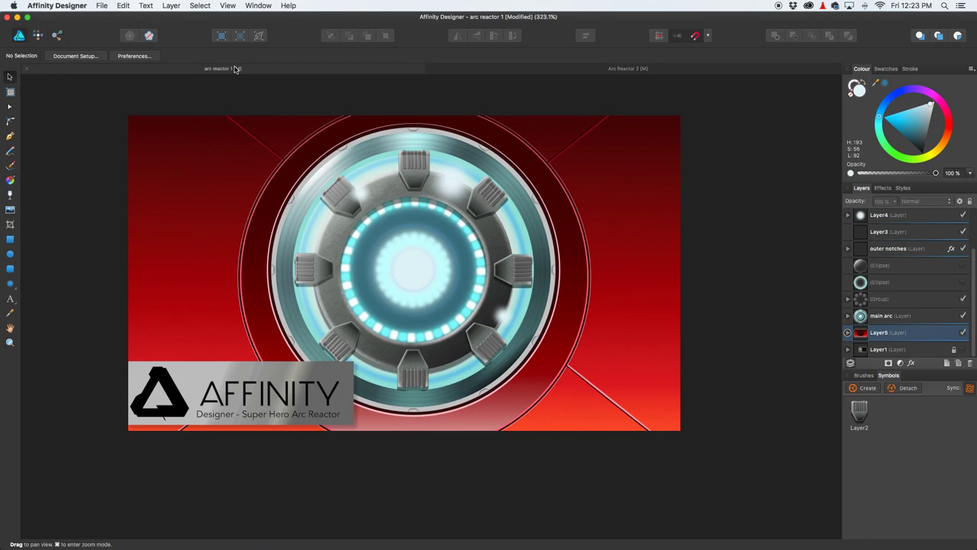
click(552, 70)
scroll(505, 244, down, 3)
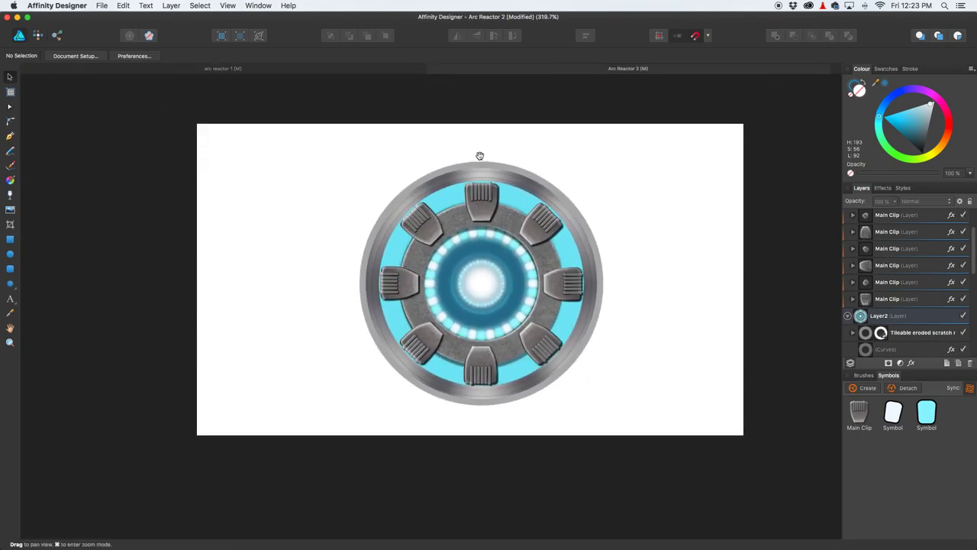
scroll(481, 185, up, 1)
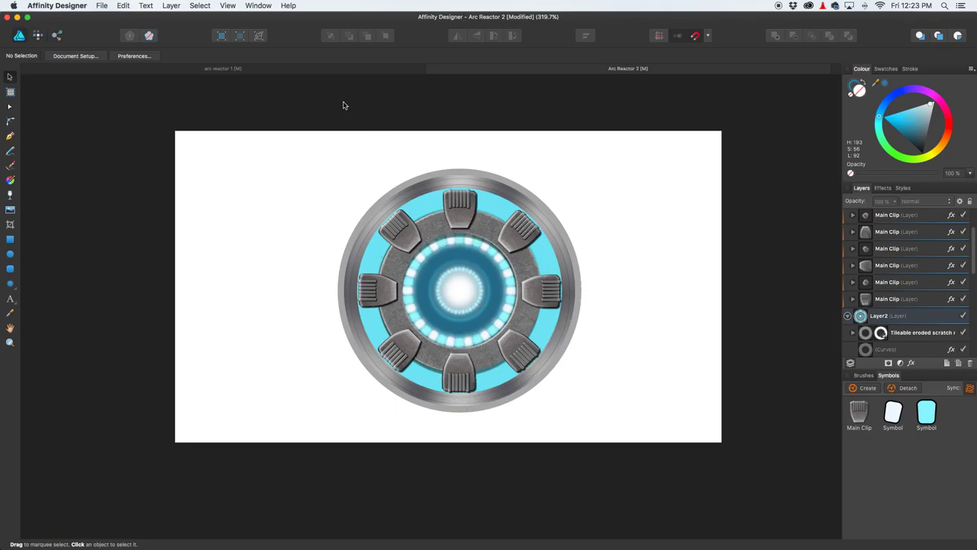
click(289, 70)
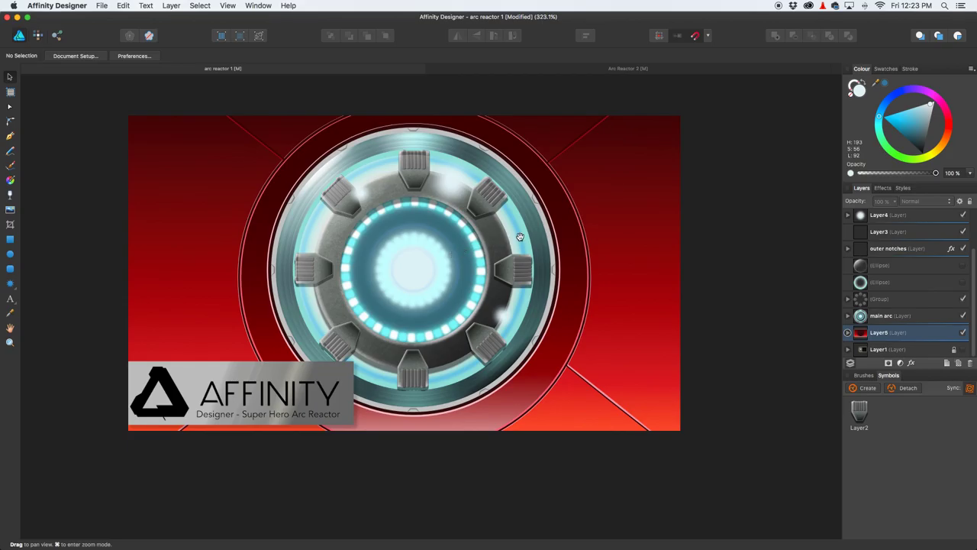
click(648, 71)
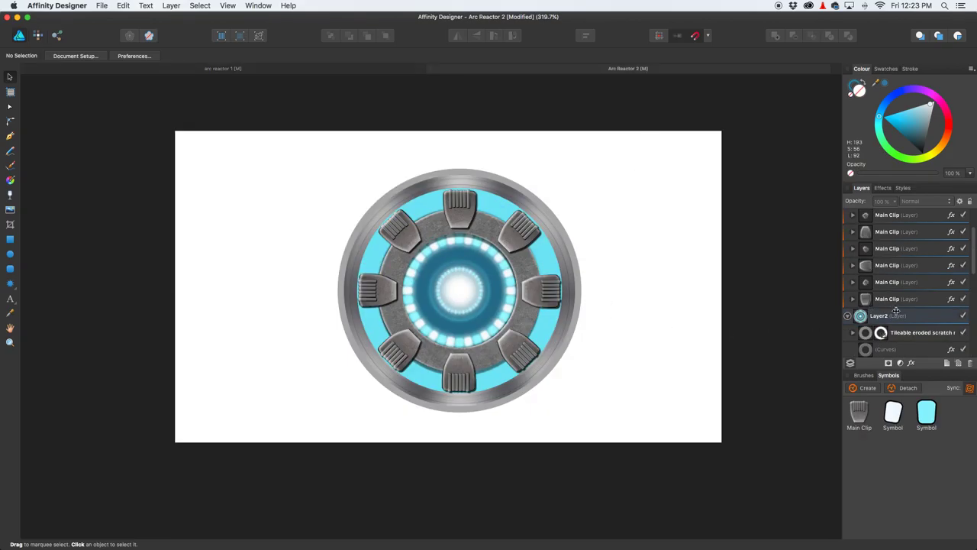
scroll(894, 317, down, 5)
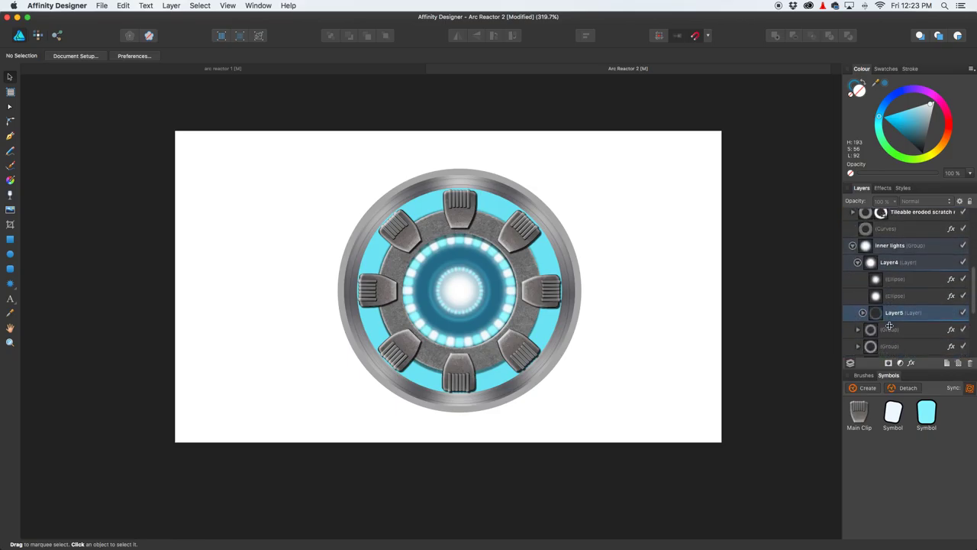
Step: Duplicate Layer5, enlarge the copy over the reactor interior and move it higher in the stack
click(881, 314)
key(super+j)
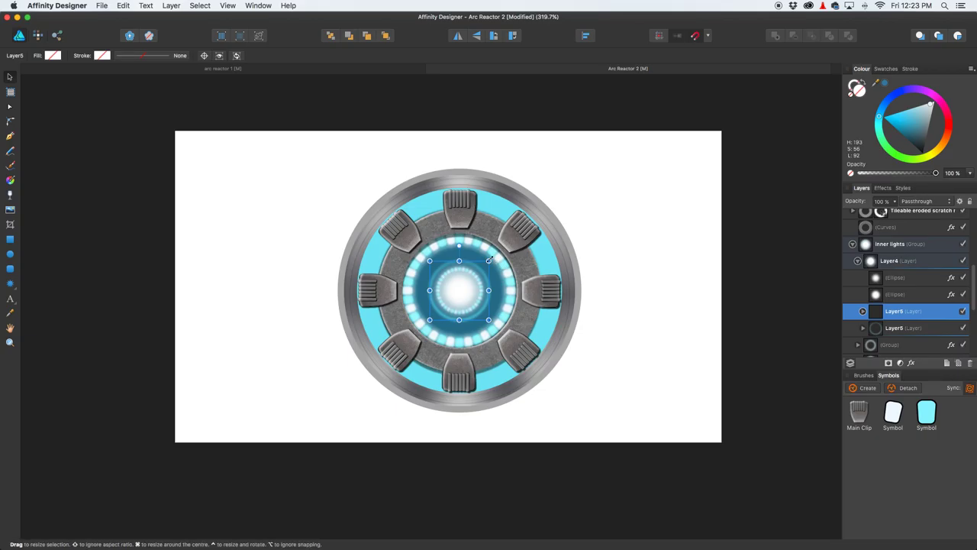
drag(489, 260, 547, 205)
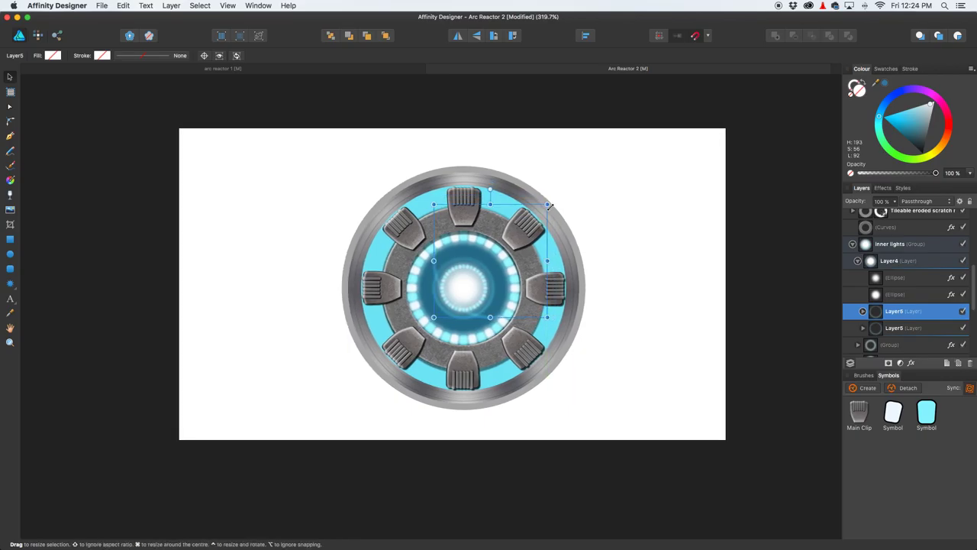
drag(429, 321, 389, 361)
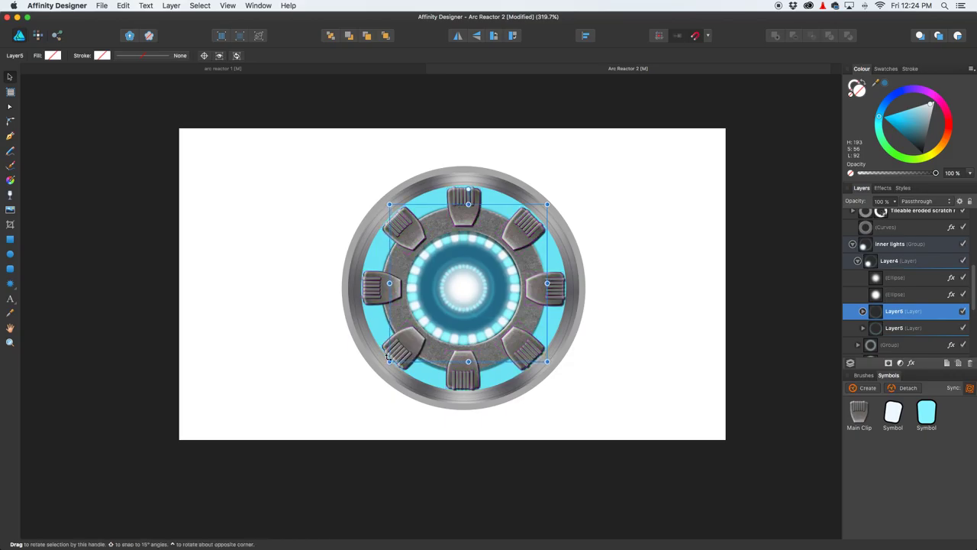
drag(915, 315, 860, 222)
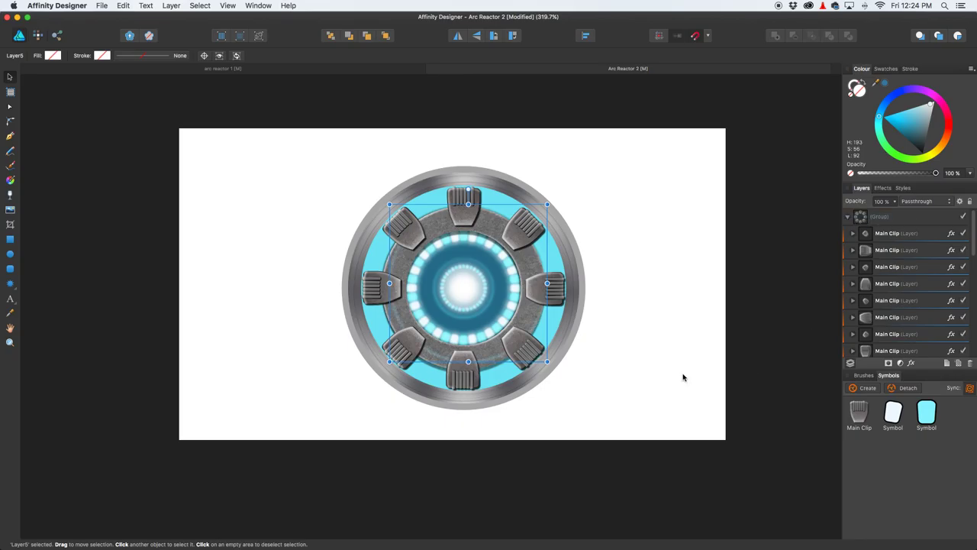
mouse_move(546, 205)
mouse_down()
mouse_move(561, 188)
mouse_move(554, 200)
mouse_up()
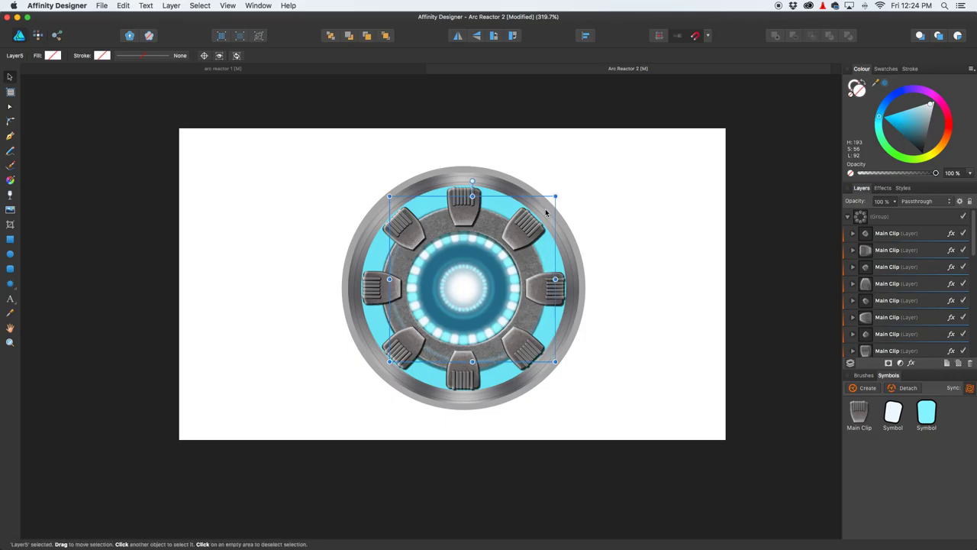
drag(389, 361, 365, 378)
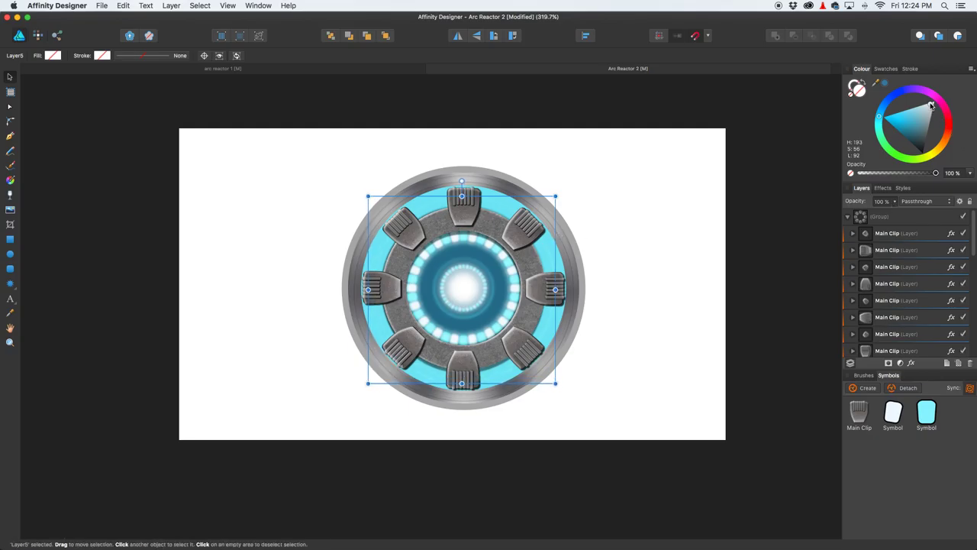
Step: Fill the copy pale cyan (H 193, S 100, L 90) and select its ellipse
mouse_move(931, 106)
mouse_down()
mouse_move(914, 109)
mouse_move(925, 104)
mouse_up()
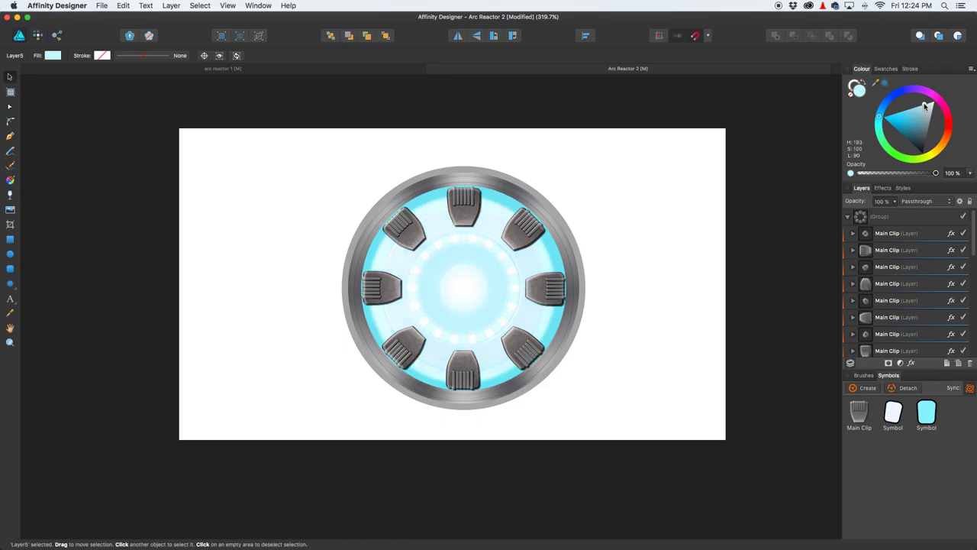
click(849, 218)
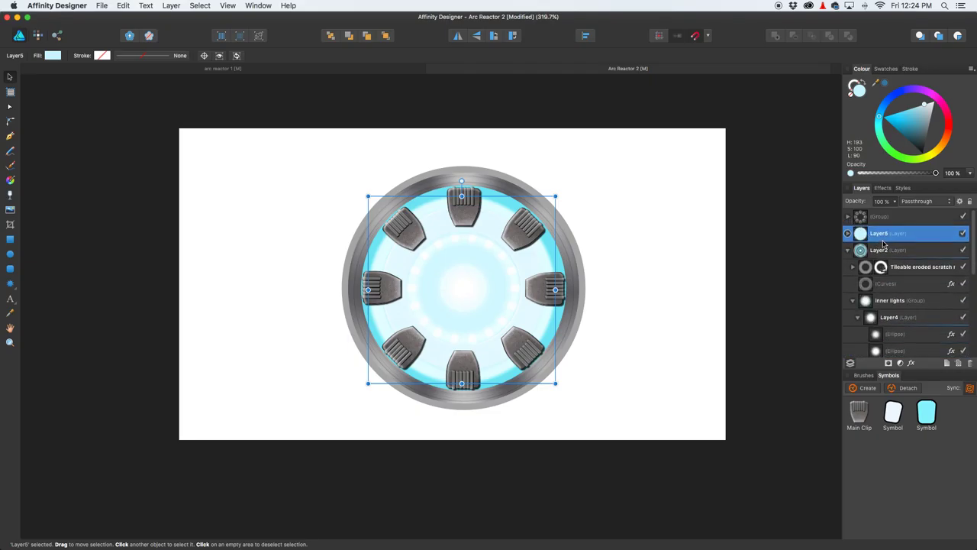
click(847, 234)
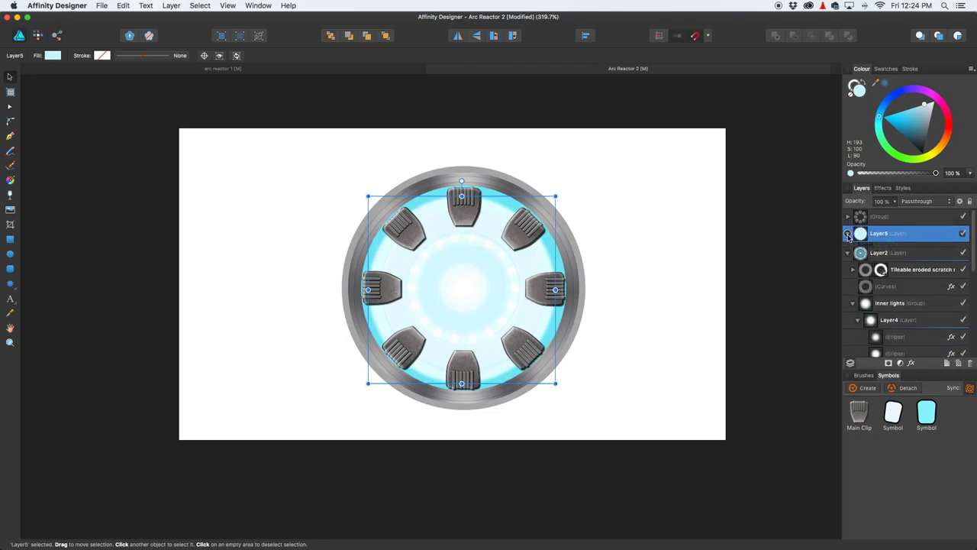
click(868, 251)
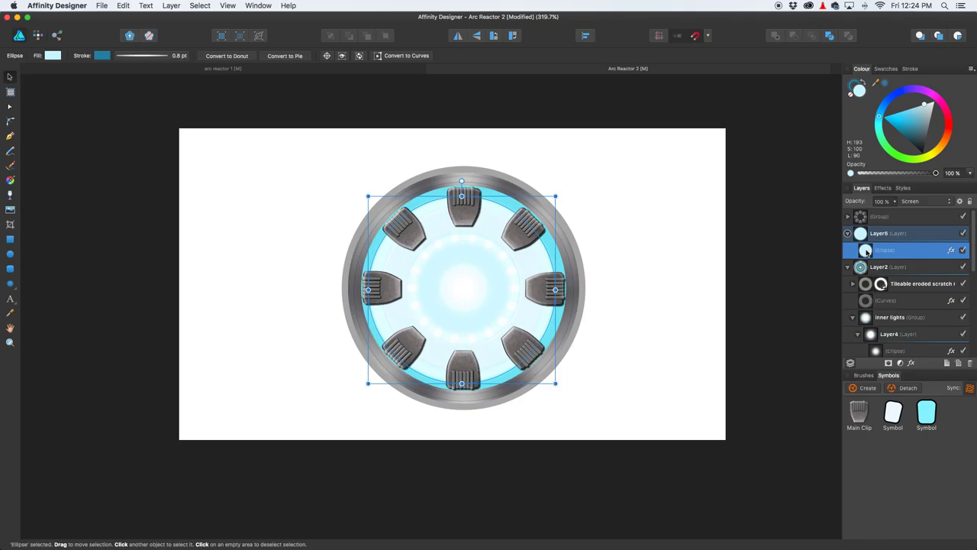
Step: Remove the ellipse's fill and give it a darker, much thicker blue stroke
click(52, 55)
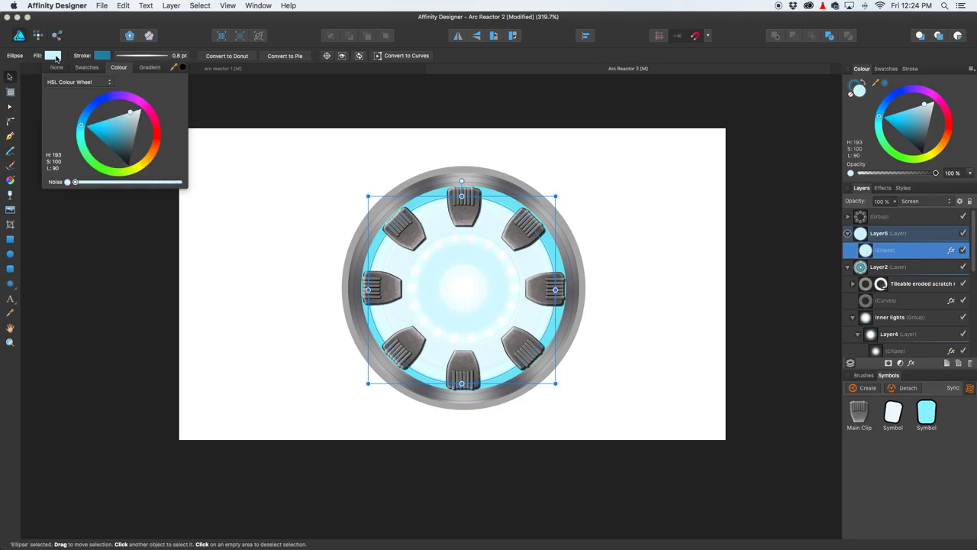
click(57, 69)
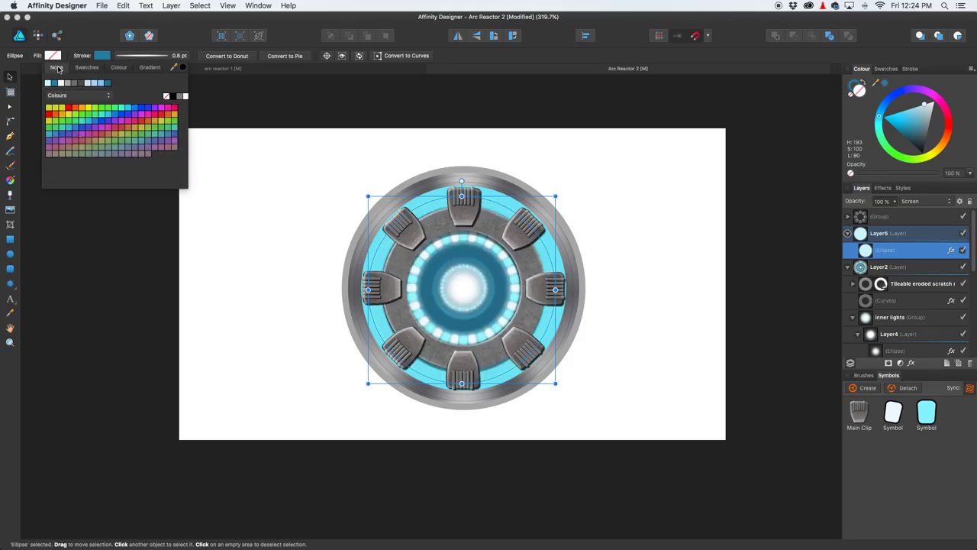
click(100, 56)
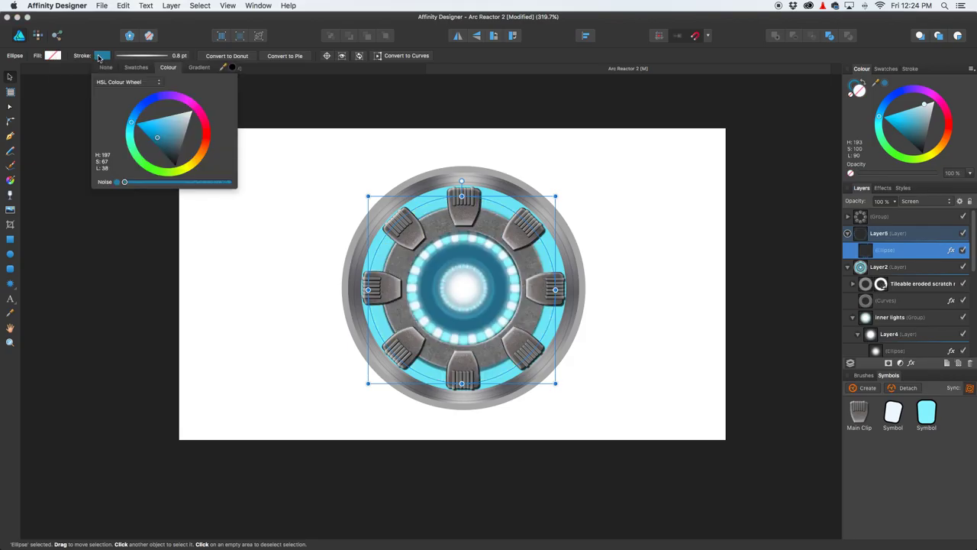
drag(157, 140, 164, 160)
click(141, 56)
mouse_move(125, 89)
mouse_down()
mouse_move(168, 90)
mouse_move(152, 90)
mouse_up()
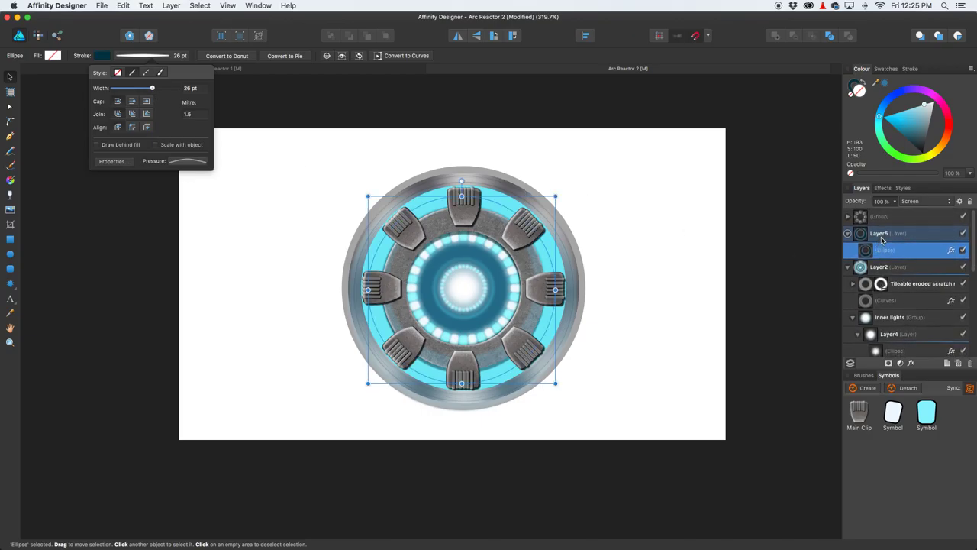
Step: Set the ring to Overlay blending, thin its stroke to 3.5 pt and lower its blur
click(923, 201)
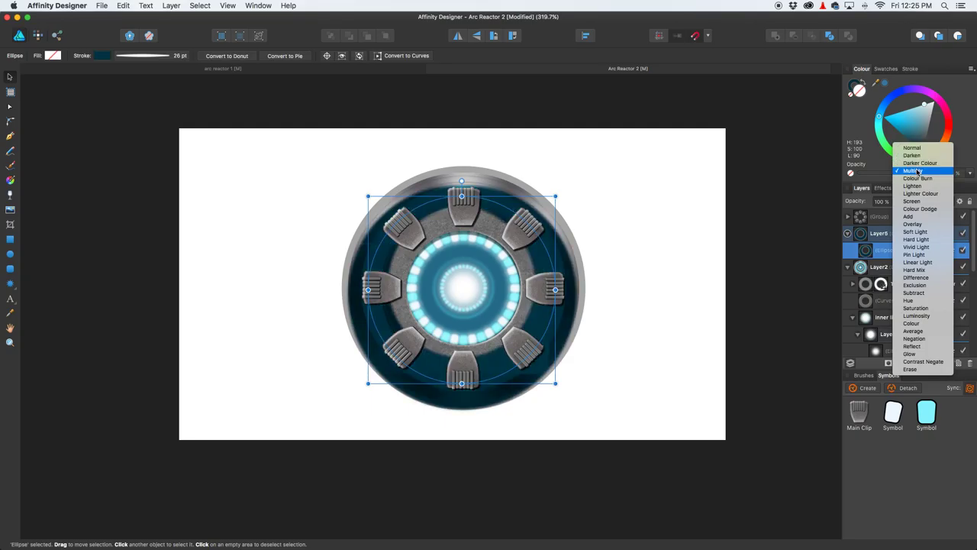
click(914, 171)
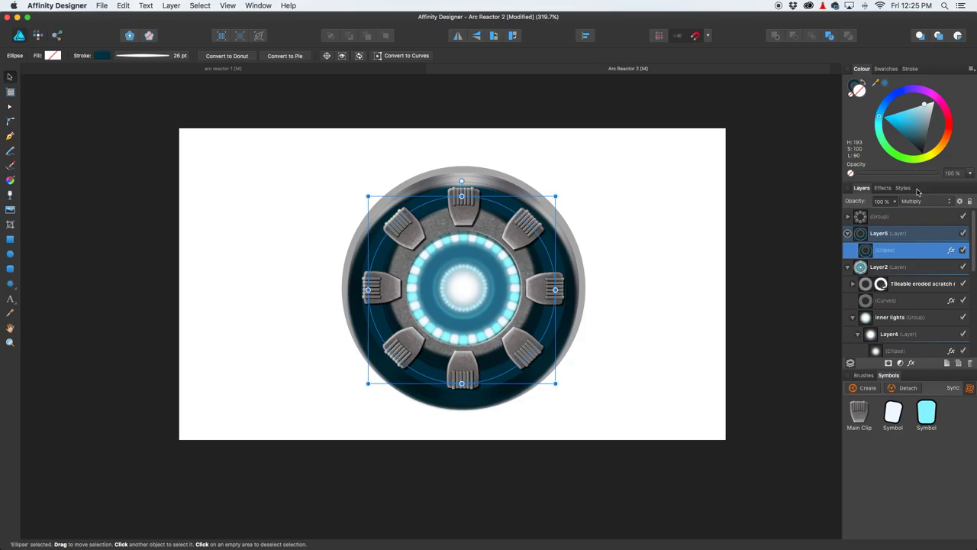
click(149, 55)
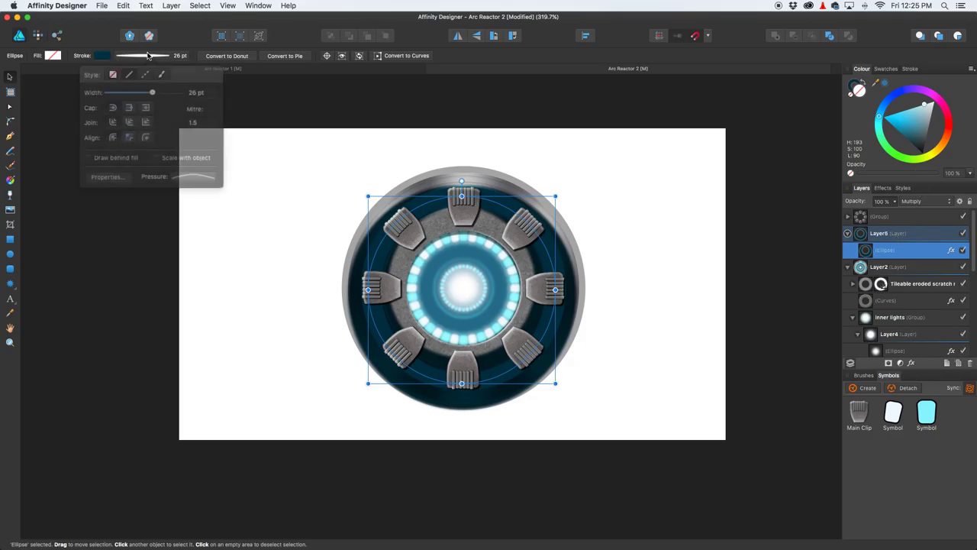
drag(157, 89, 130, 89)
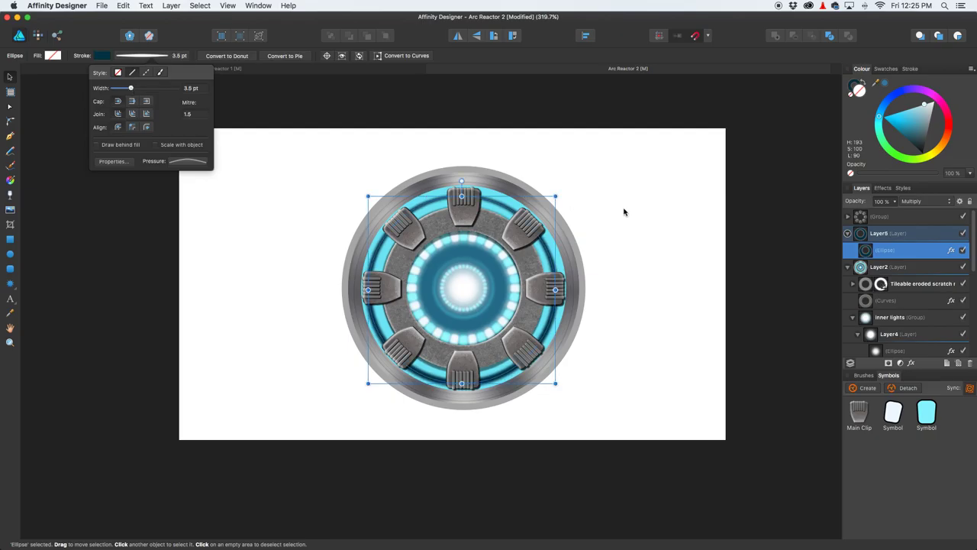
click(945, 203)
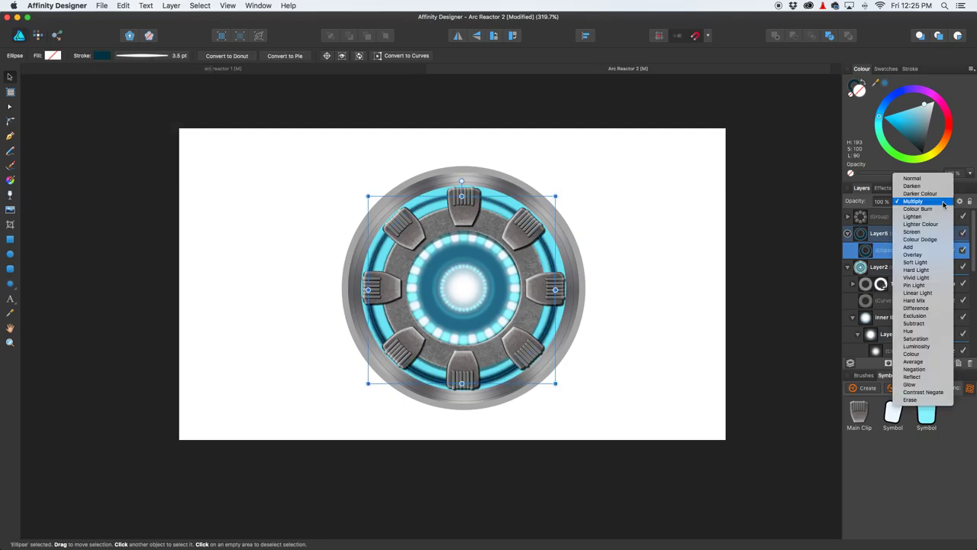
click(931, 255)
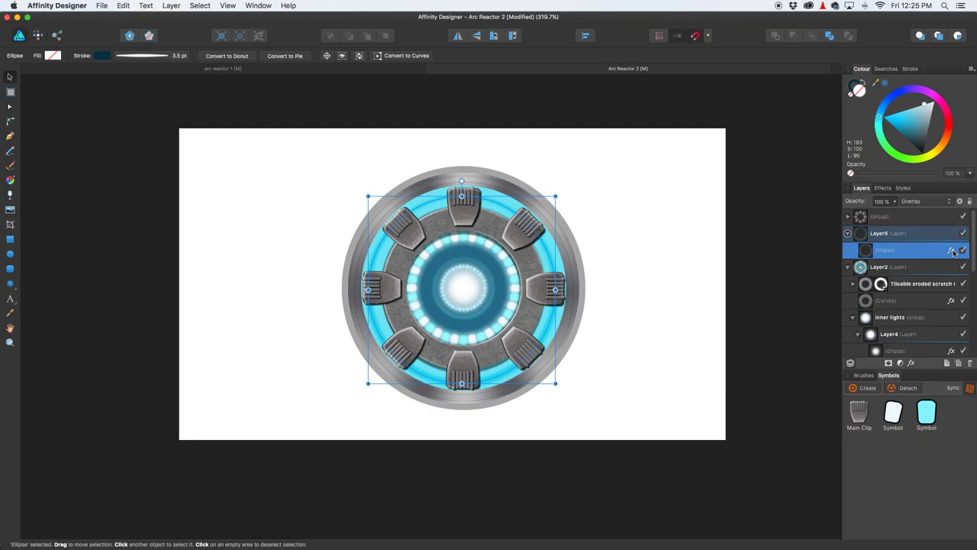
click(952, 252)
drag(832, 151, 824, 152)
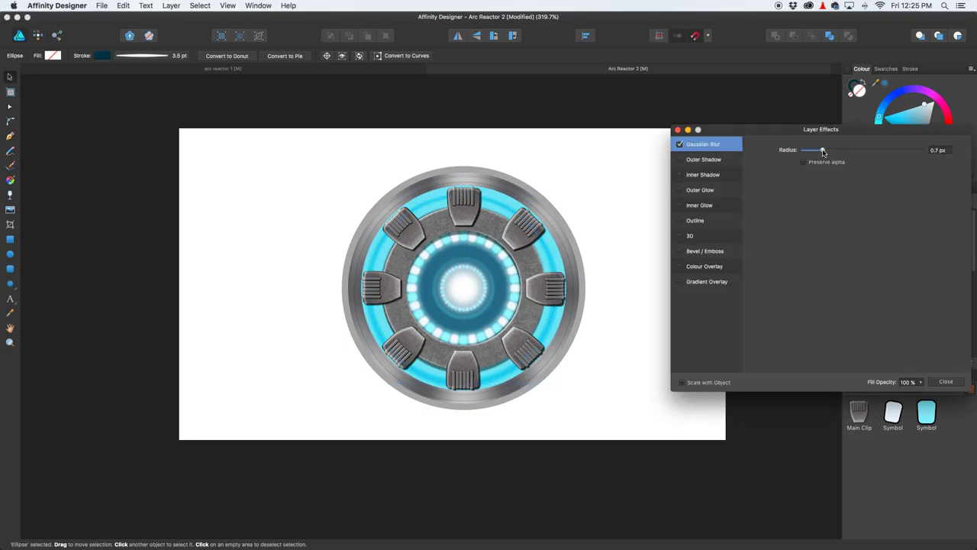
Step: Set the ring's blur to 0.7 px and enlarge the ring slightly from opposite corners
drag(824, 151, 823, 151)
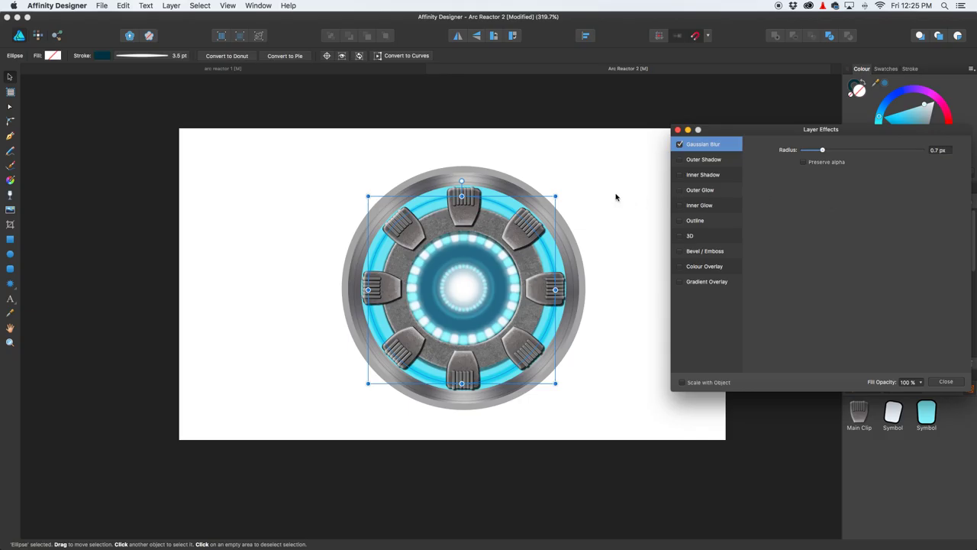
click(555, 196)
drag(555, 196, 558, 194)
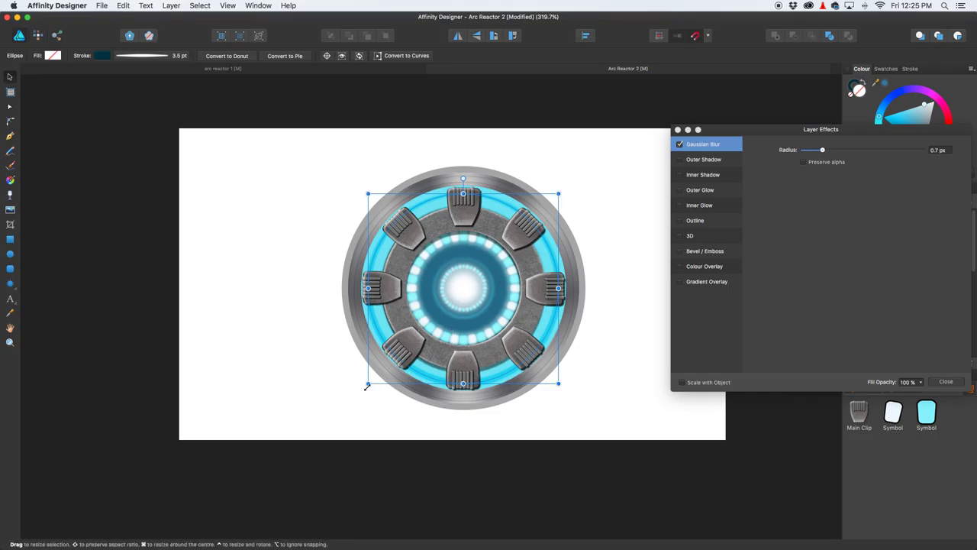
drag(367, 386, 365, 386)
drag(560, 194, 562, 193)
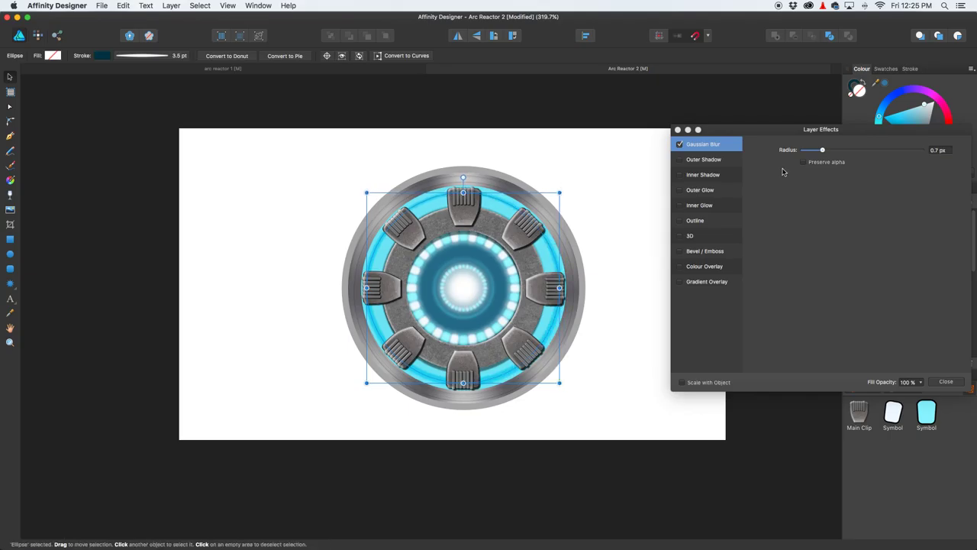
Step: Lower the blur to 0.6 px and bring up the arc reactor 1 reference
click(823, 151)
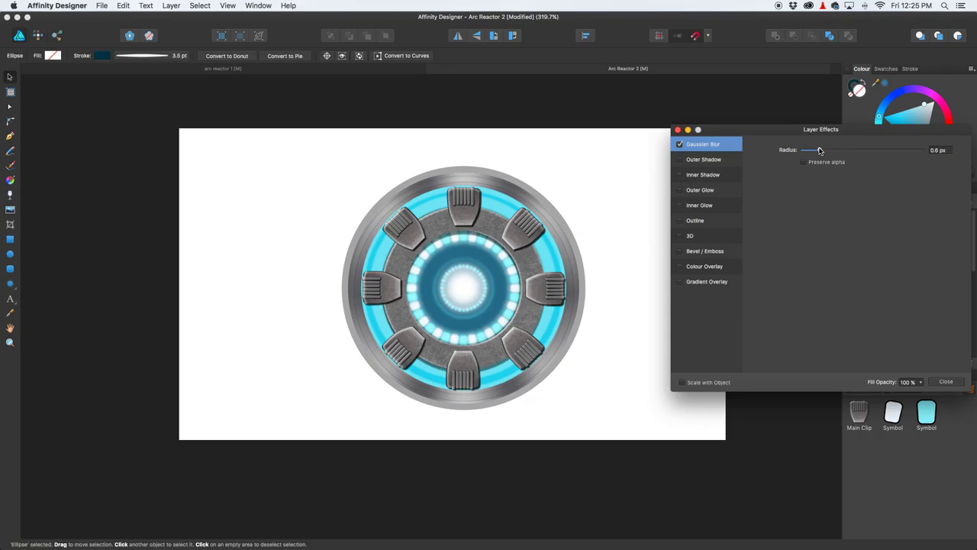
click(158, 57)
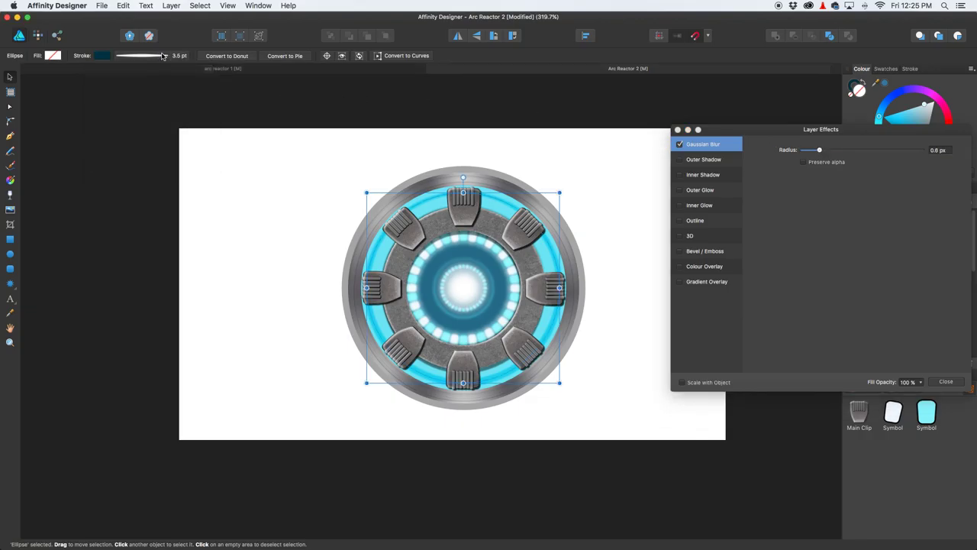
click(239, 70)
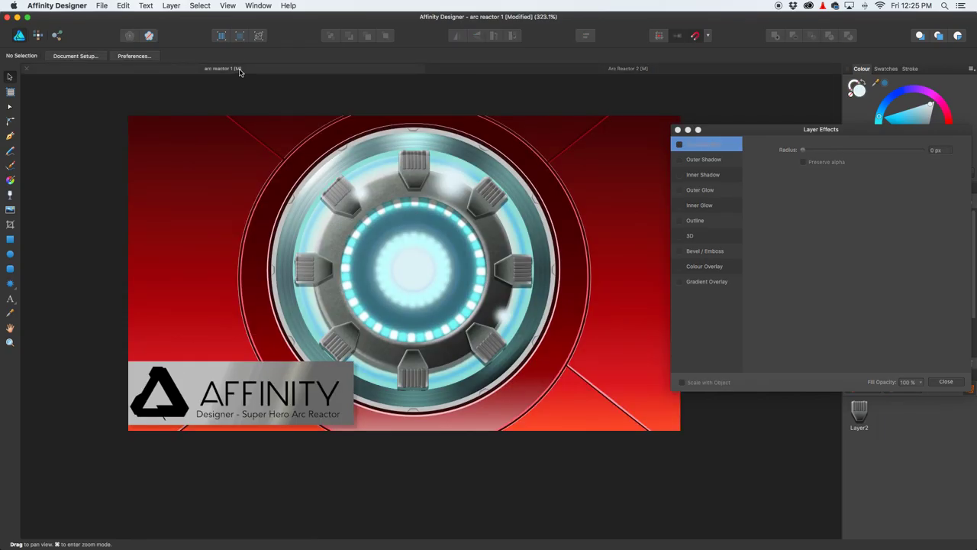
Step: Back in Arc Reactor 2, reset the ring stroke's pressure profile to uniform width
click(492, 71)
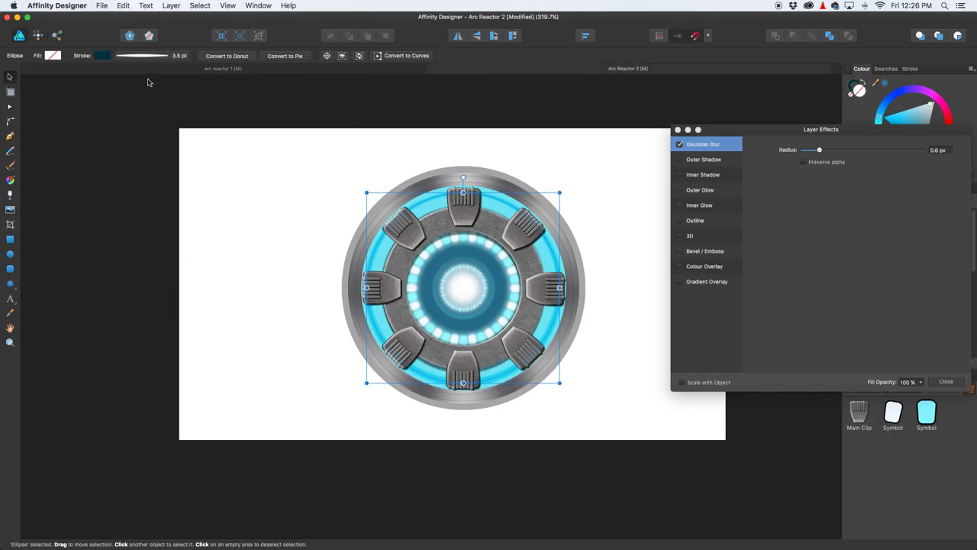
click(160, 59)
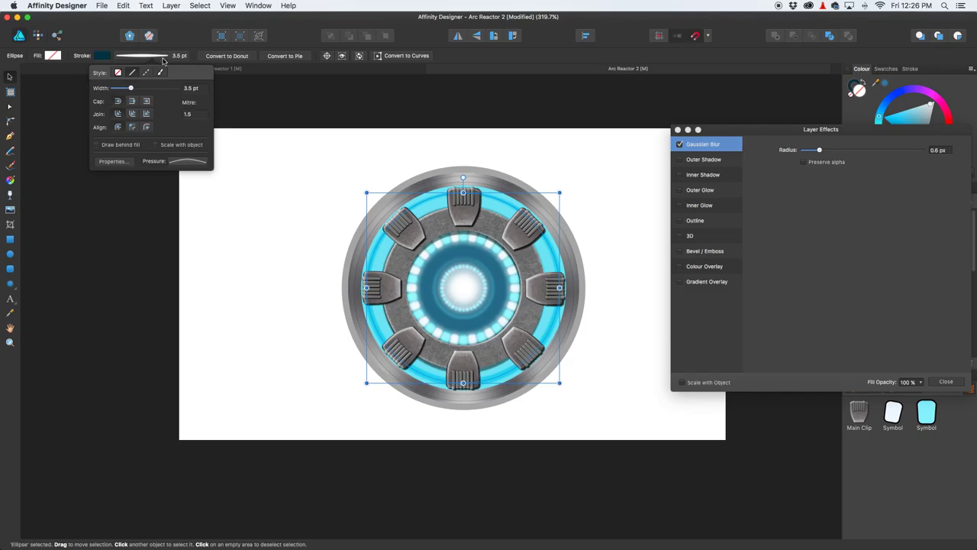
click(181, 163)
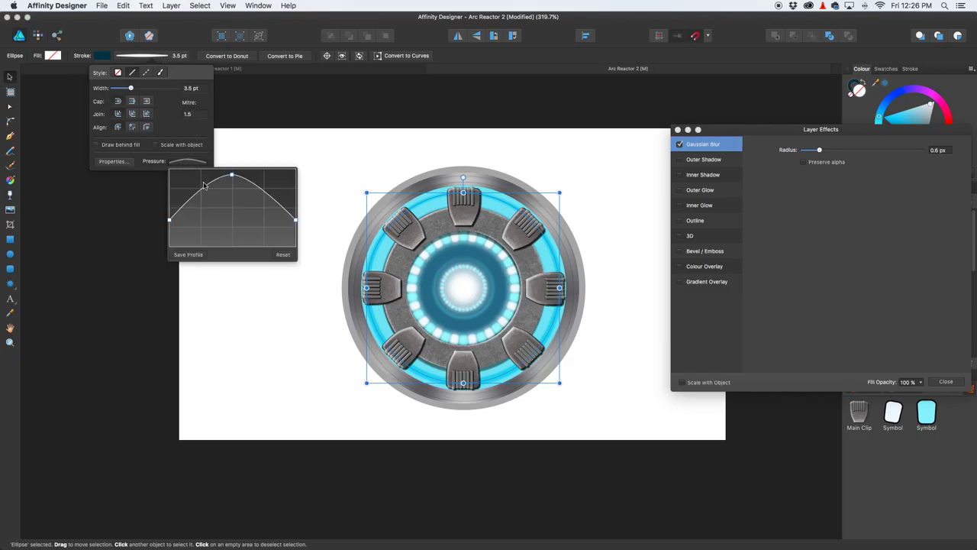
click(283, 255)
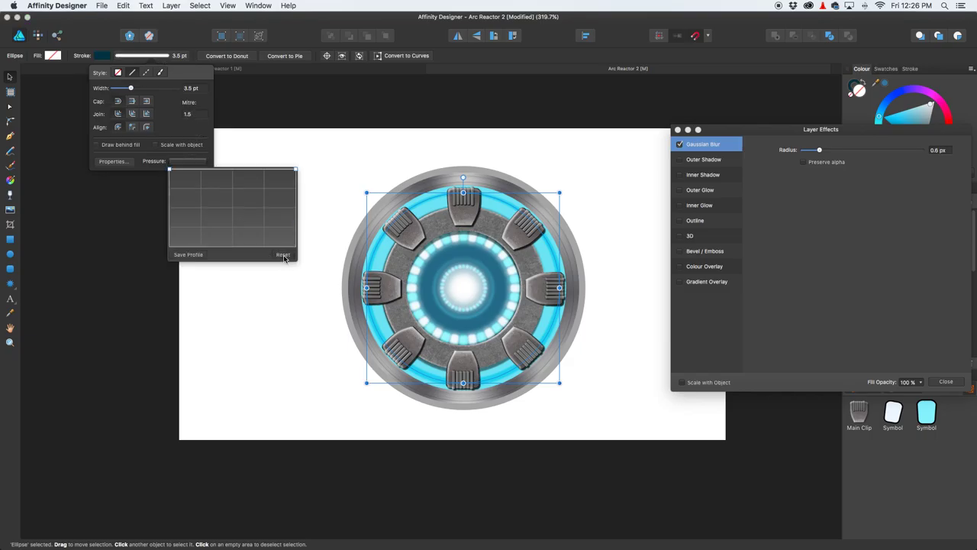
click(100, 43)
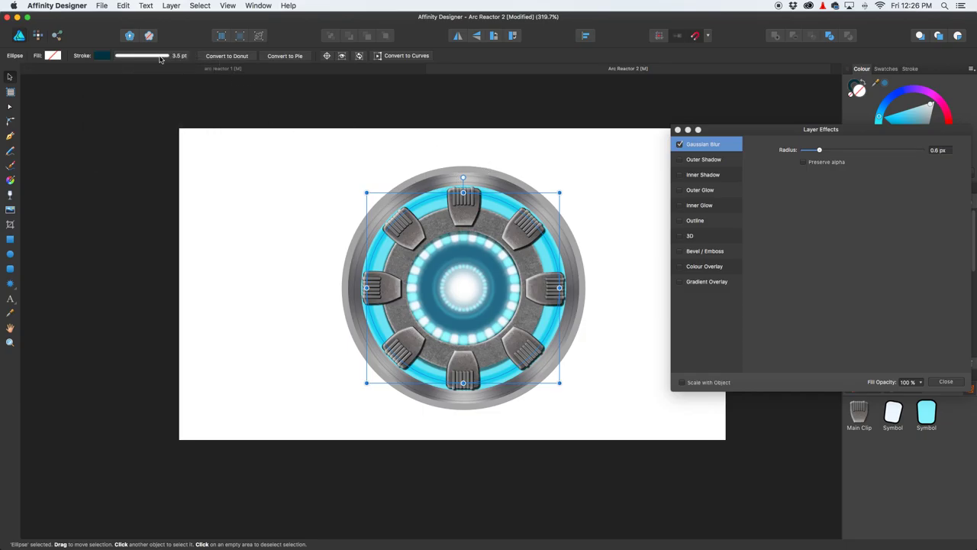
Step: Thin the ring's stroke to 2 pt and lower its Gaussian Blur to 0.5 px
click(153, 56)
drag(131, 89, 130, 92)
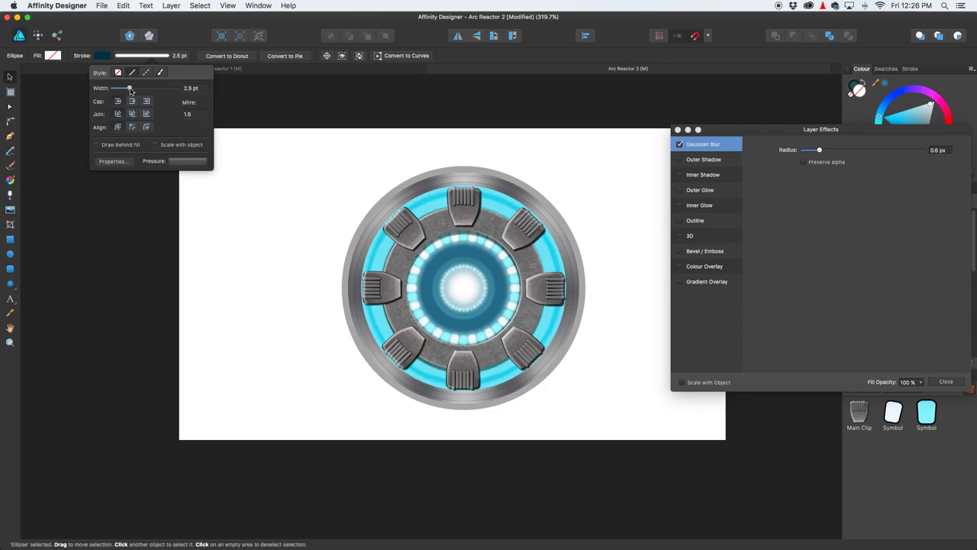
drag(131, 90, 131, 92)
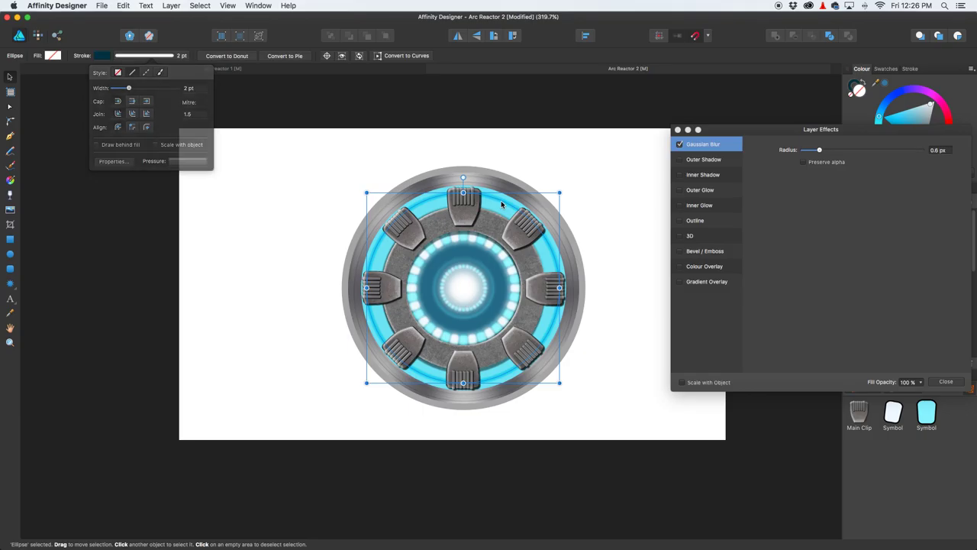
drag(502, 204, 503, 204)
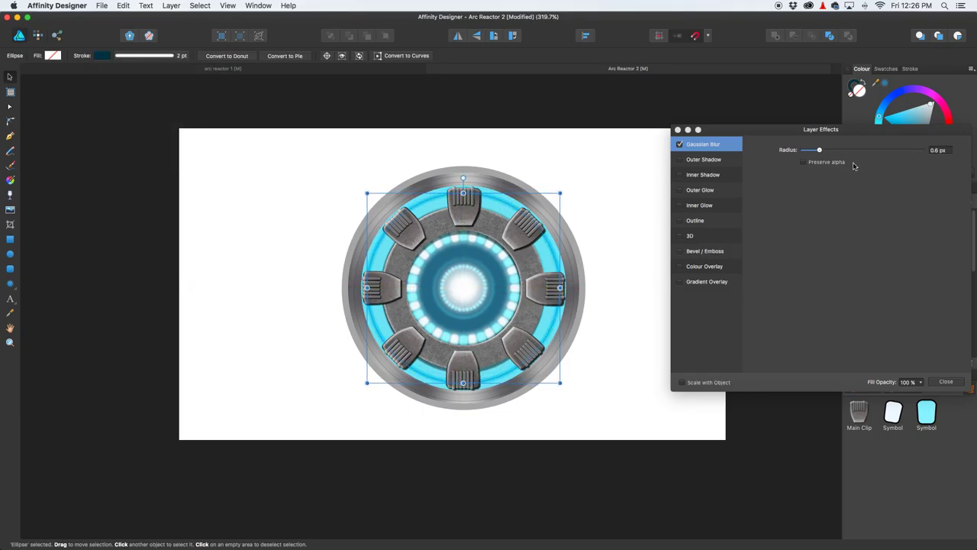
drag(820, 150, 817, 151)
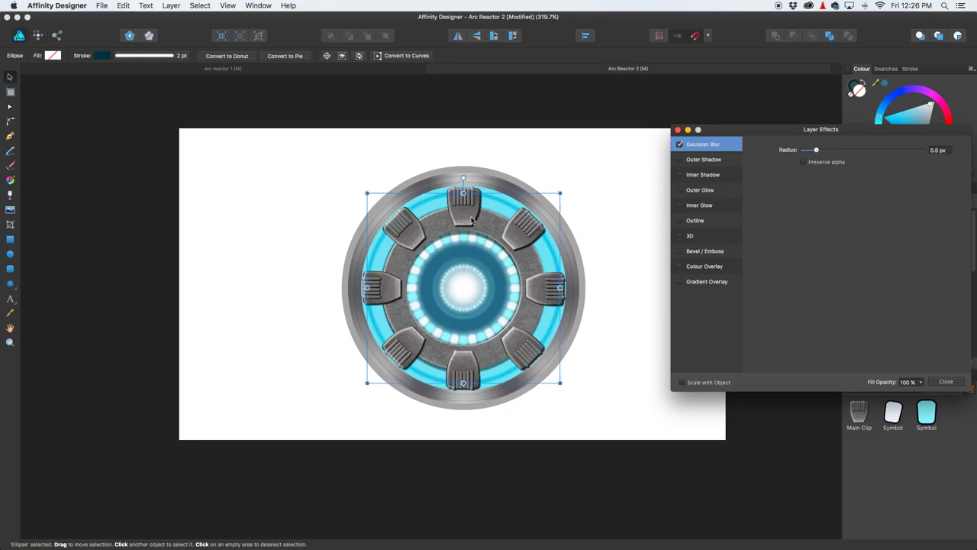
click(277, 145)
scroll(609, 203, right, 3)
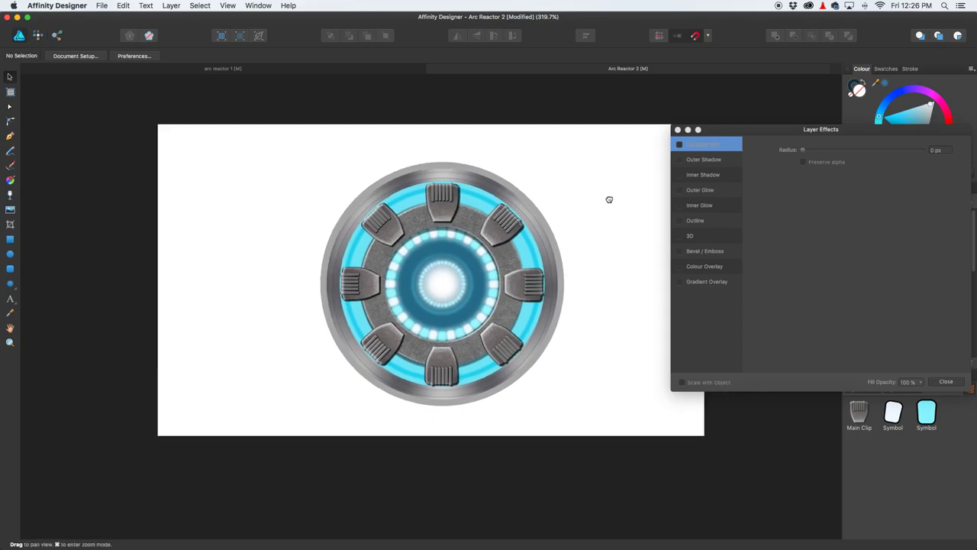
Step: Compare with the arc reactor 1 reference, close Layer Effects, and return to Arc Reactor 2
click(197, 74)
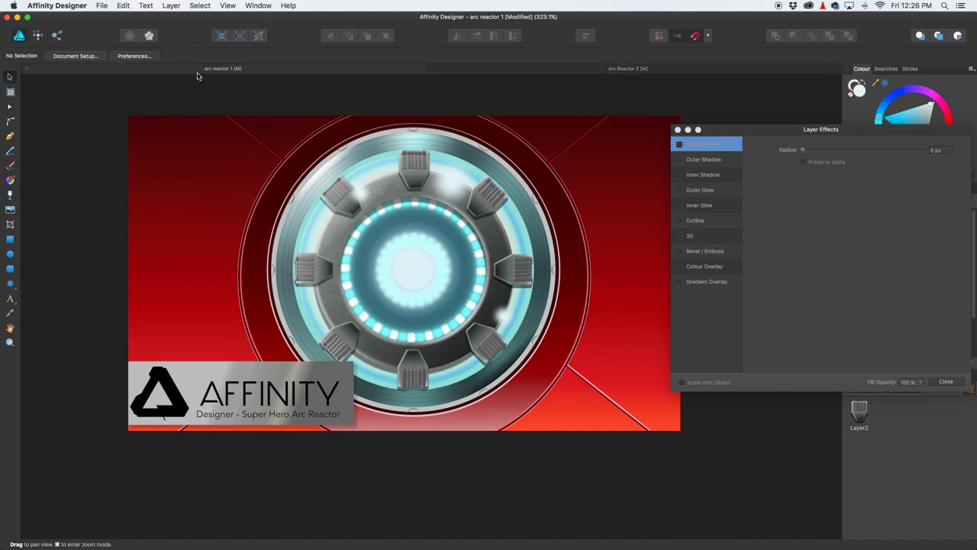
click(509, 73)
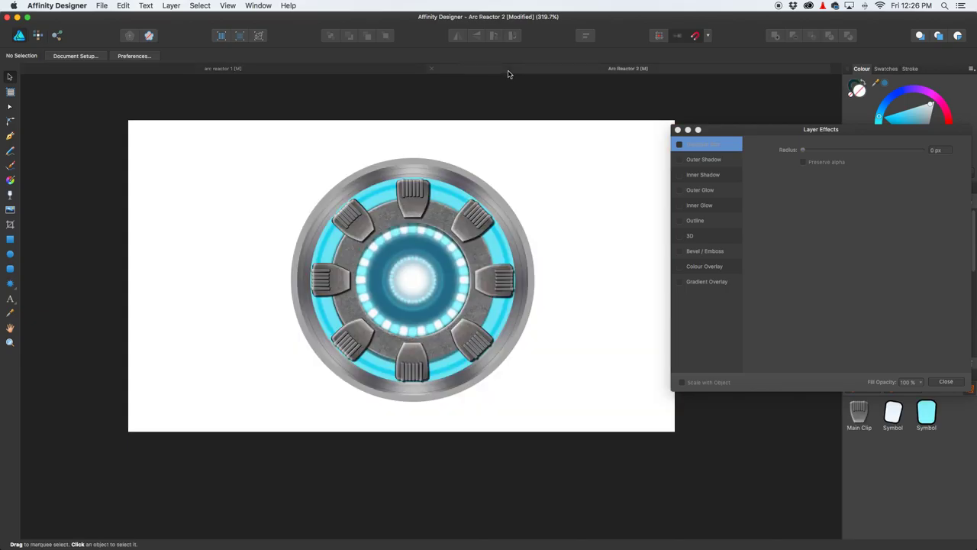
scroll(527, 207, right, 2)
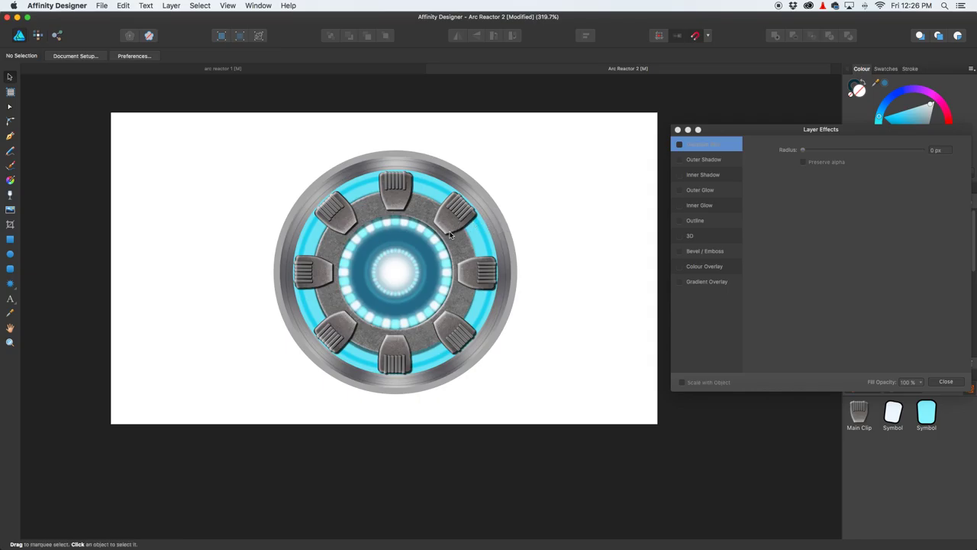
click(344, 73)
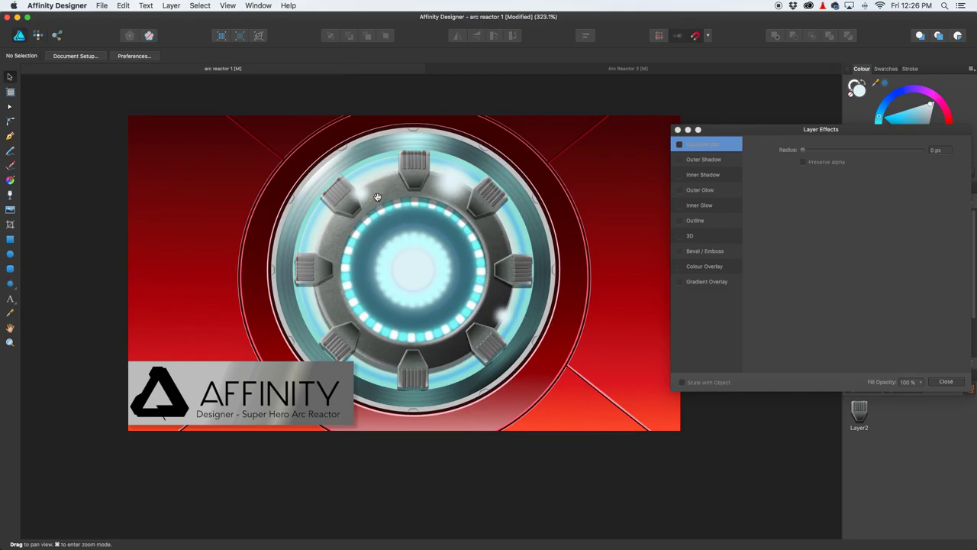
drag(378, 197, 376, 198)
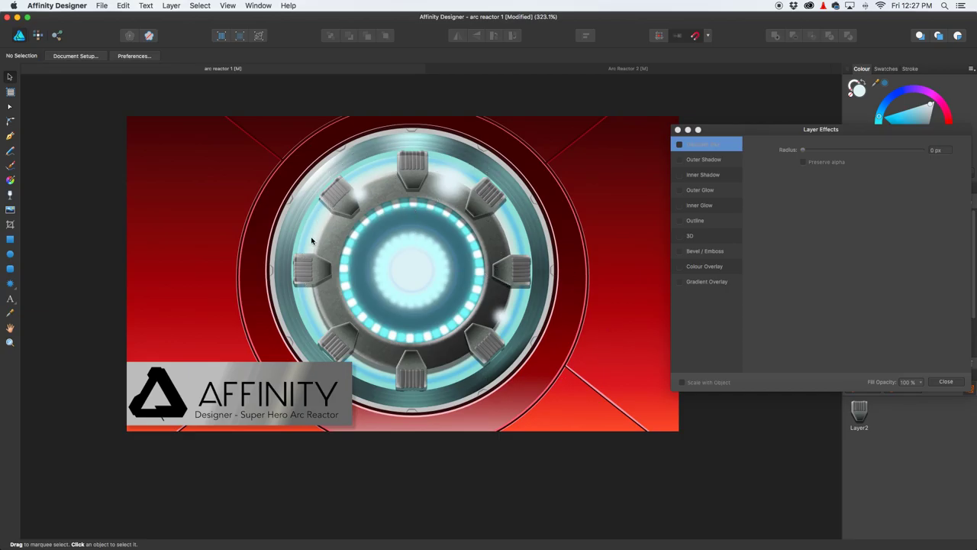
scroll(436, 301, left, 2)
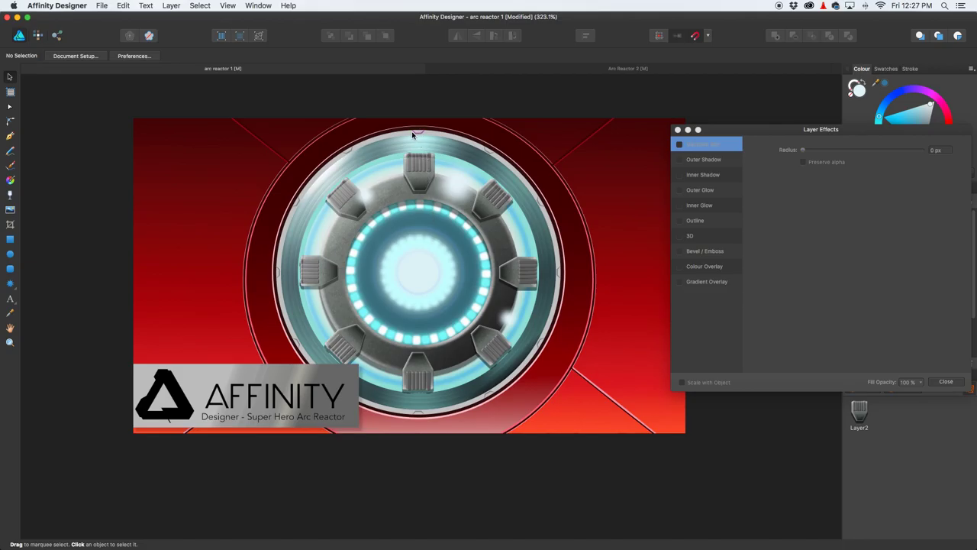
click(678, 130)
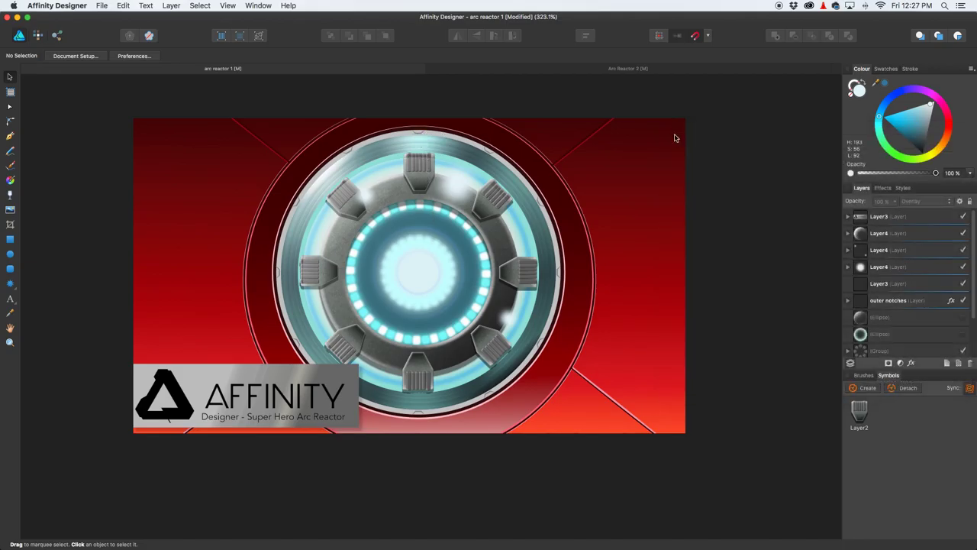
click(489, 71)
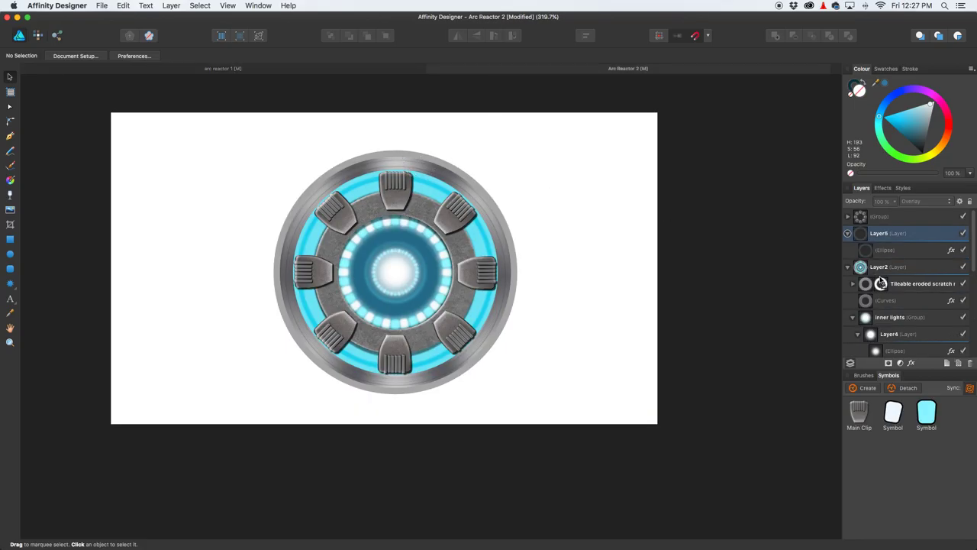
Step: Add a new Layer6 above the reactor group and ready the Pen tool with a grey stroke
click(848, 232)
click(911, 216)
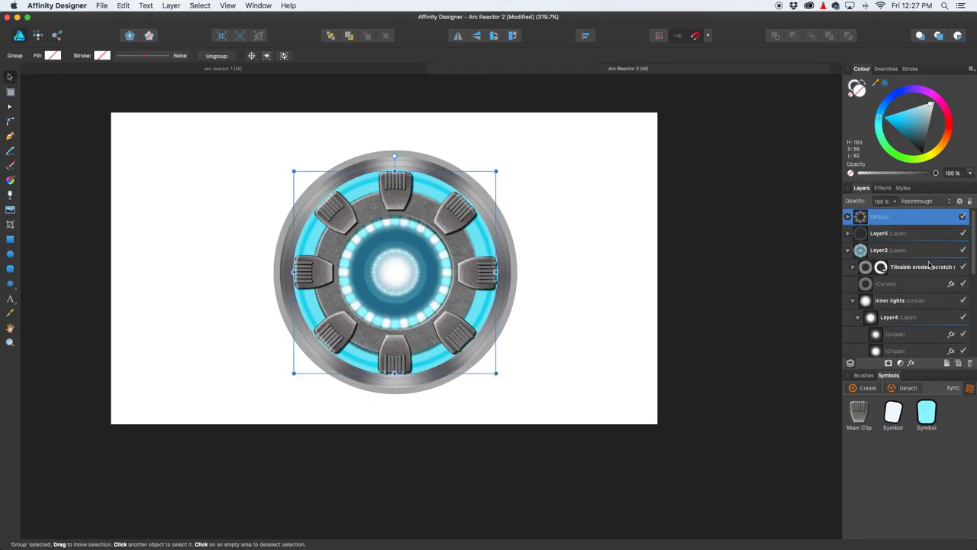
click(946, 364)
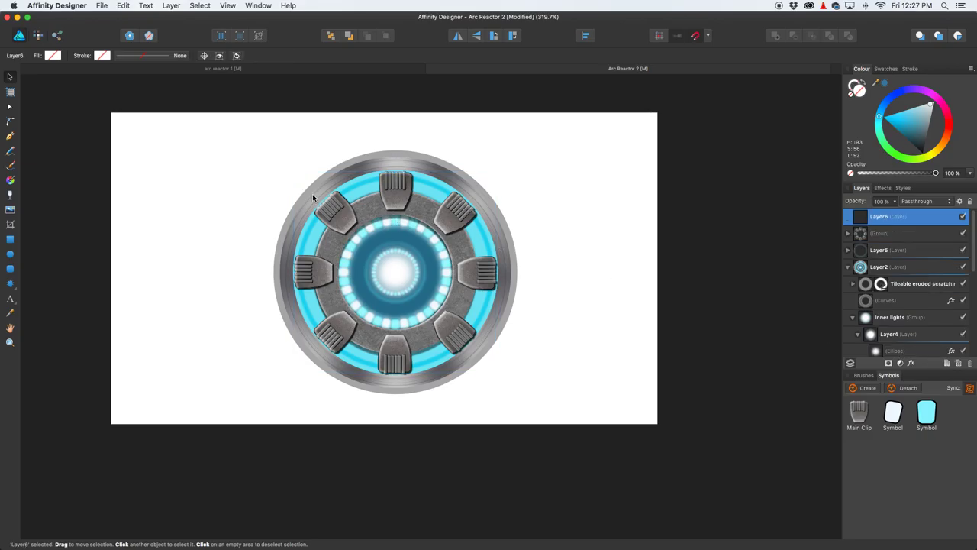
click(9, 137)
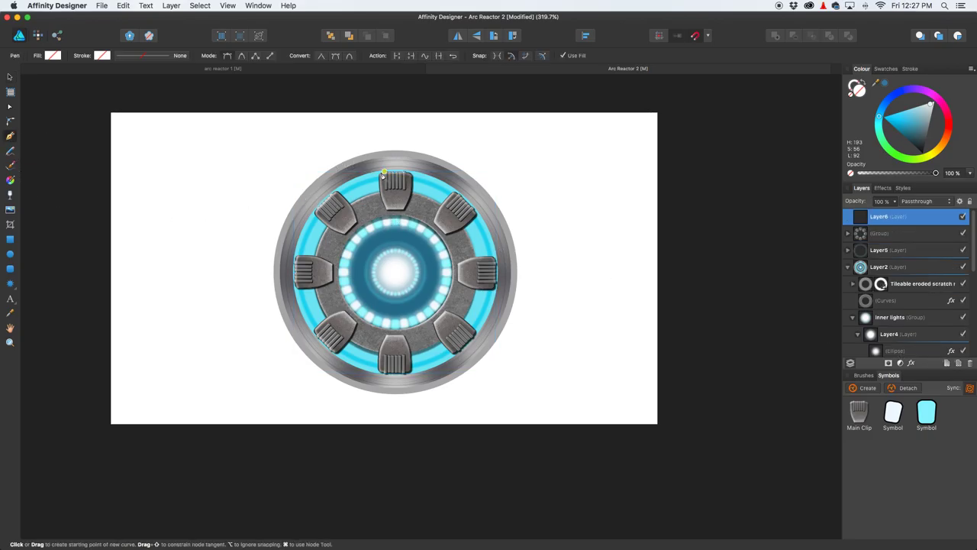
click(101, 55)
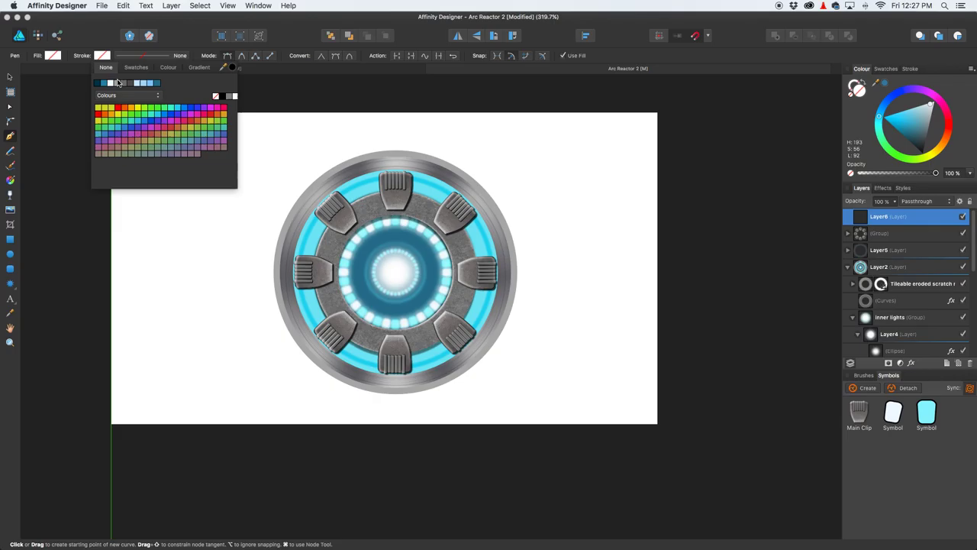
click(127, 84)
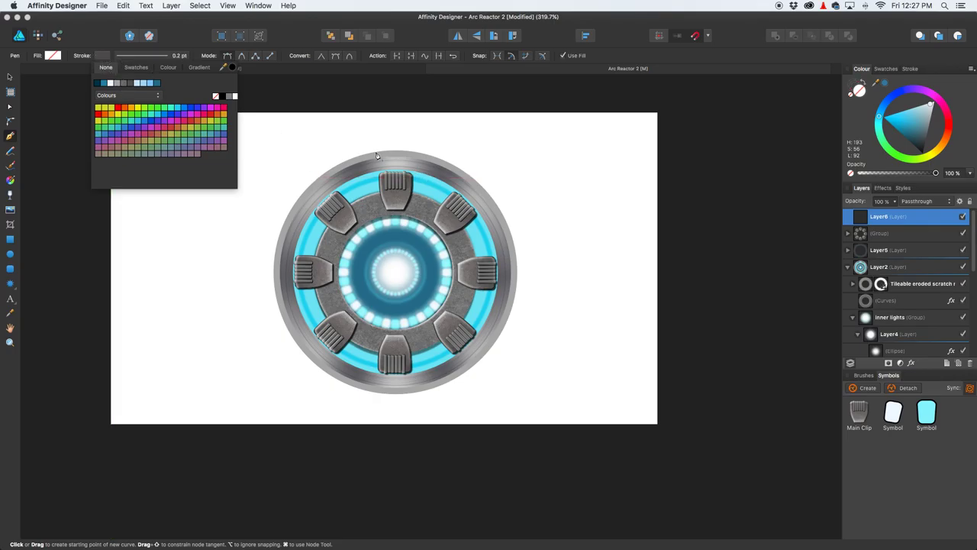
Step: Draw a four-point notch shape at the top edge of the outer rim
scroll(376, 156, up, 10)
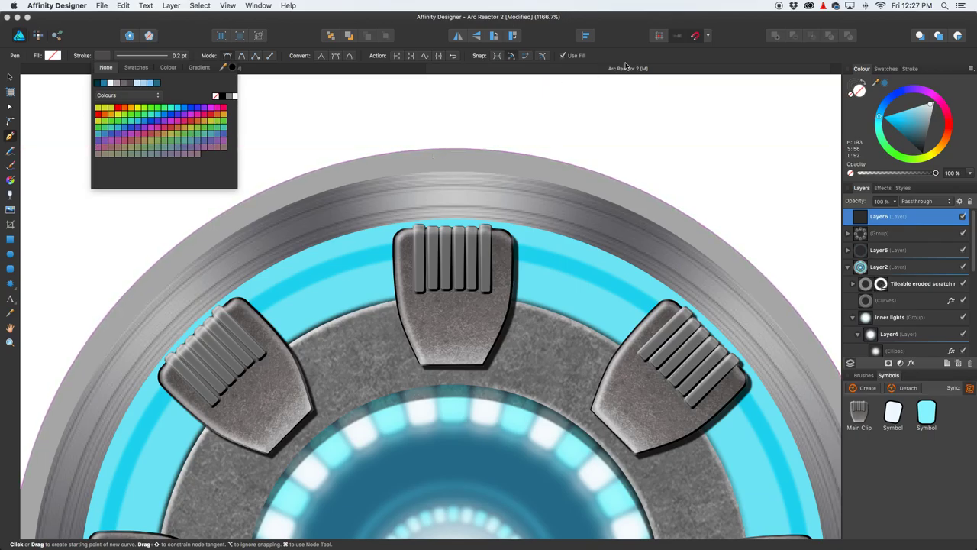
click(429, 153)
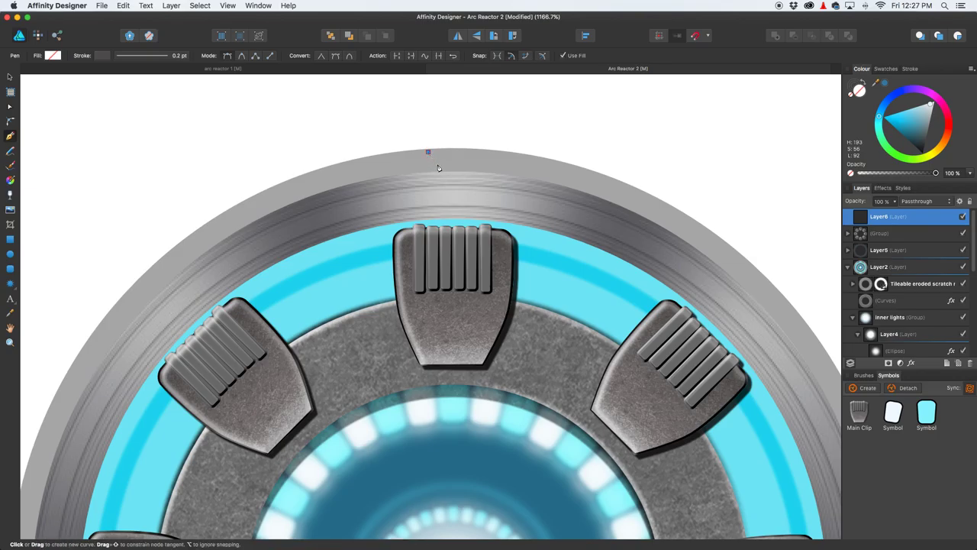
click(442, 166)
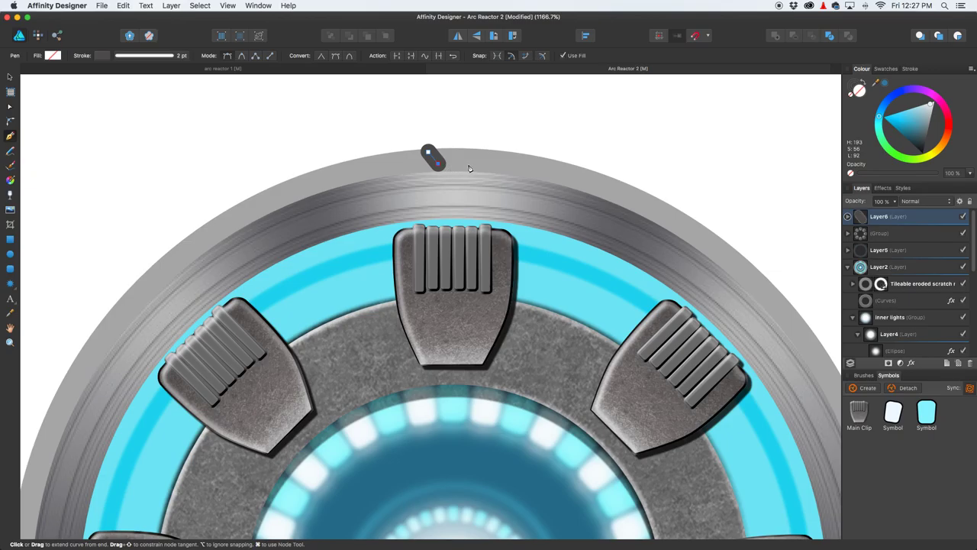
click(469, 167)
click(481, 148)
Step: Thin the notch line to 0.6 pt with a tapered pressure profile
click(177, 58)
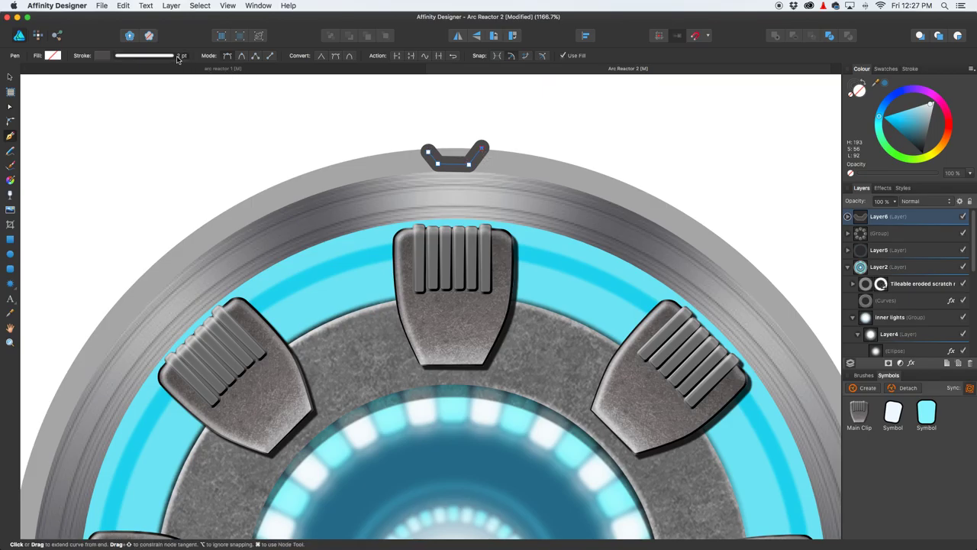
drag(130, 89, 120, 91)
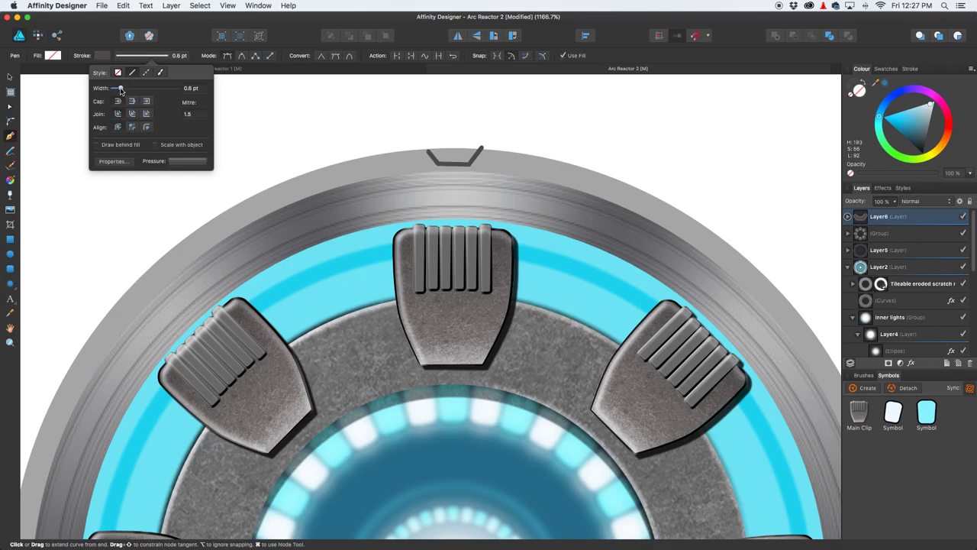
click(189, 162)
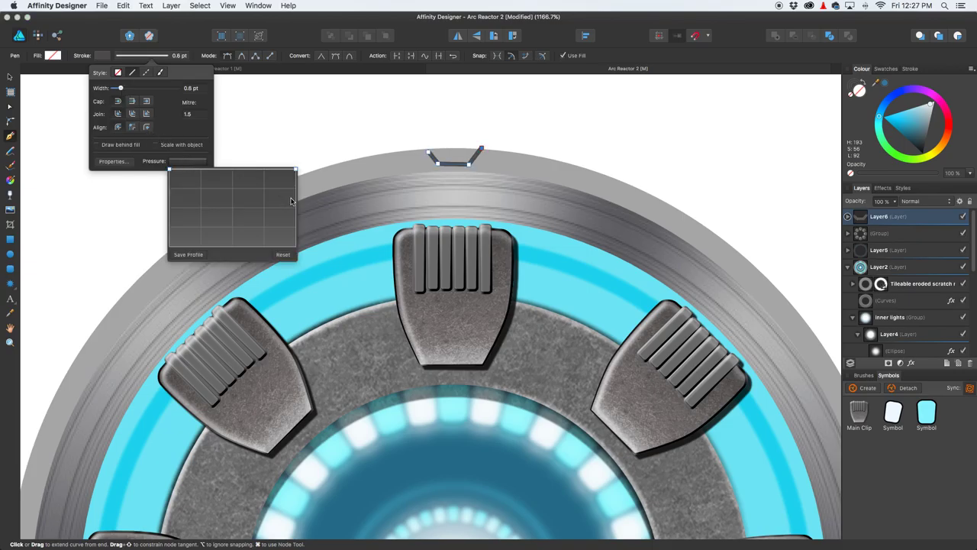
drag(169, 169, 172, 220)
key(a)
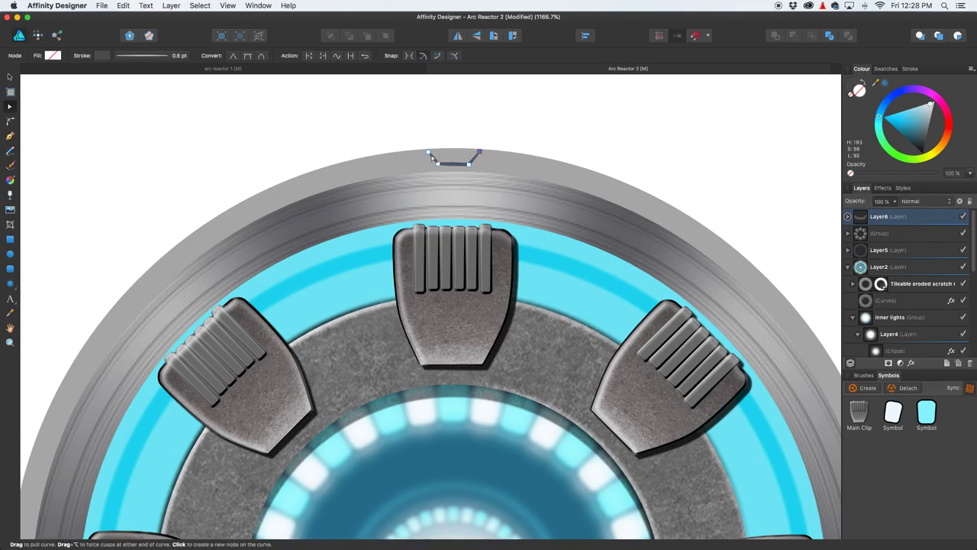
click(456, 132)
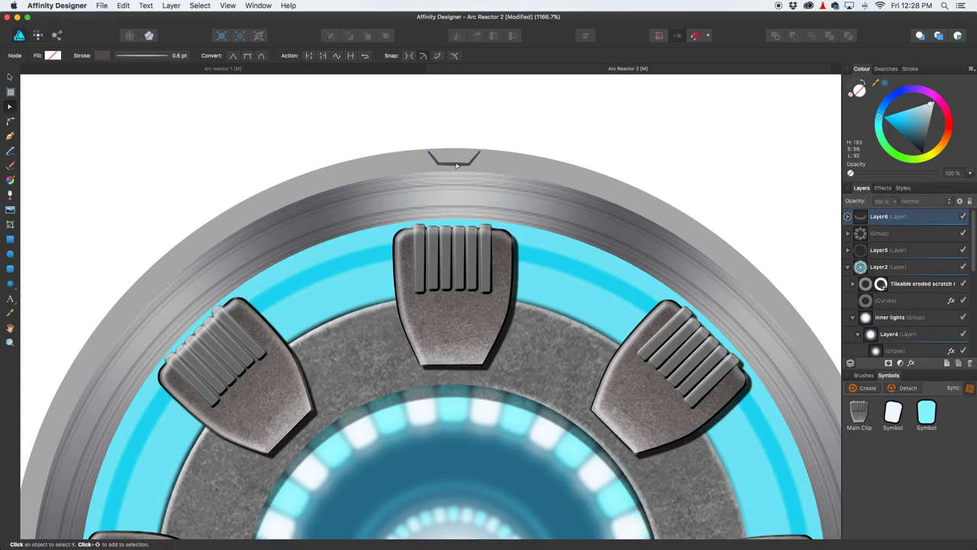
Step: Thin the notch line's stroke to 0.4 pt with an arched pressure profile tapering both ends
click(457, 165)
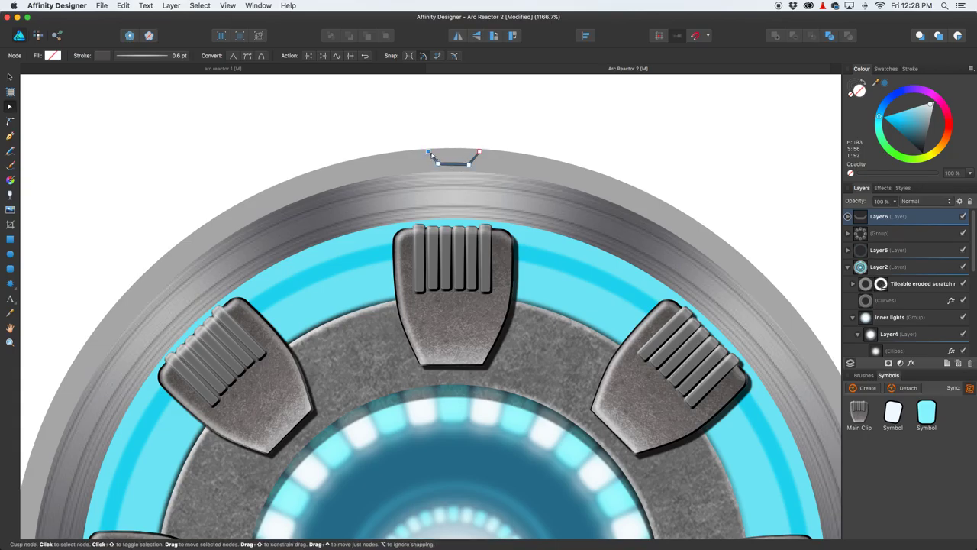
click(140, 57)
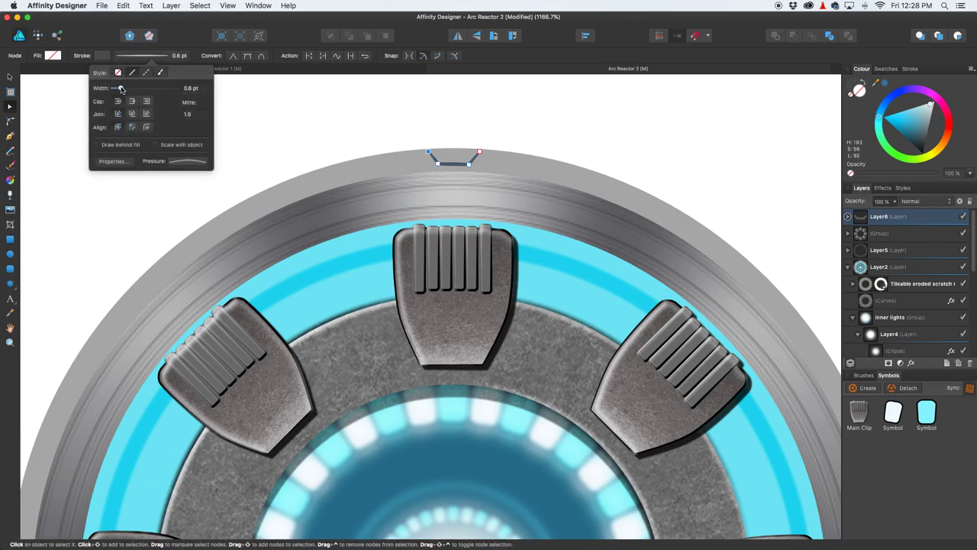
drag(120, 89, 118, 89)
click(193, 163)
drag(171, 221, 172, 243)
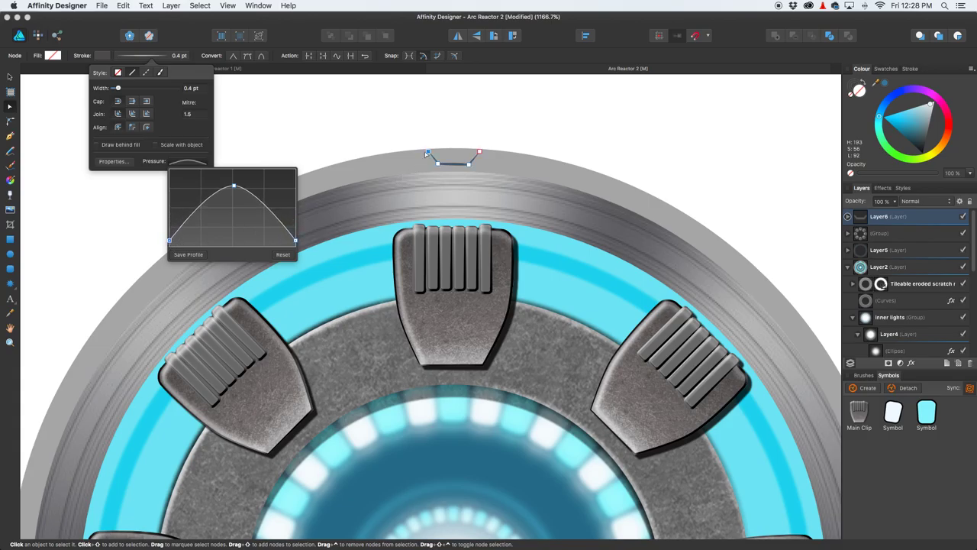
click(118, 89)
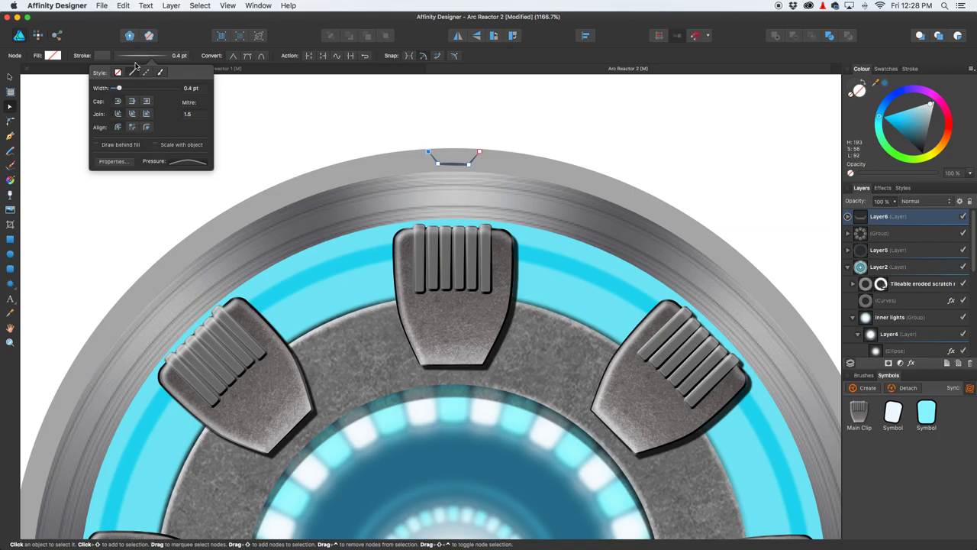
Step: Deselect to preview the tapered notch, fit the page in view, then reselect the notch
click(589, 153)
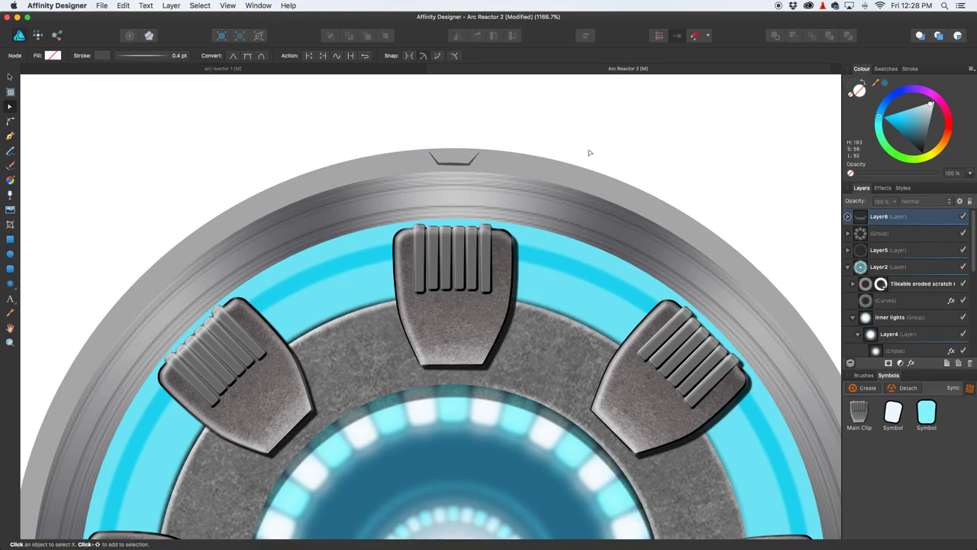
key(super+0)
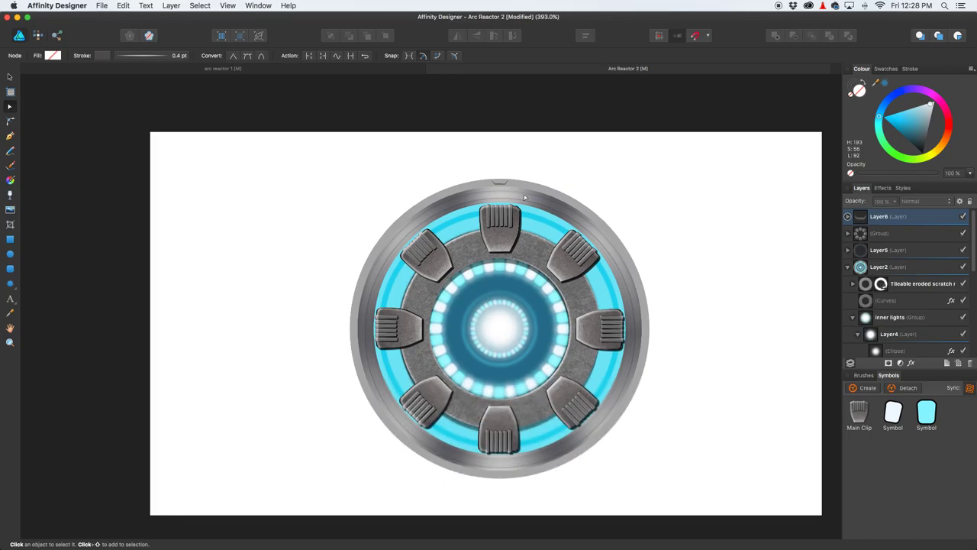
scroll(524, 197, up, 5)
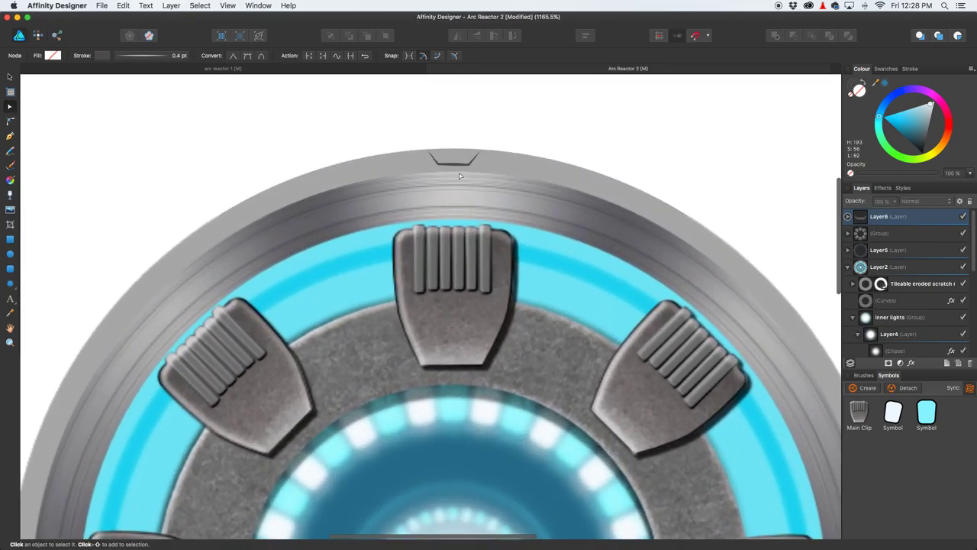
click(454, 162)
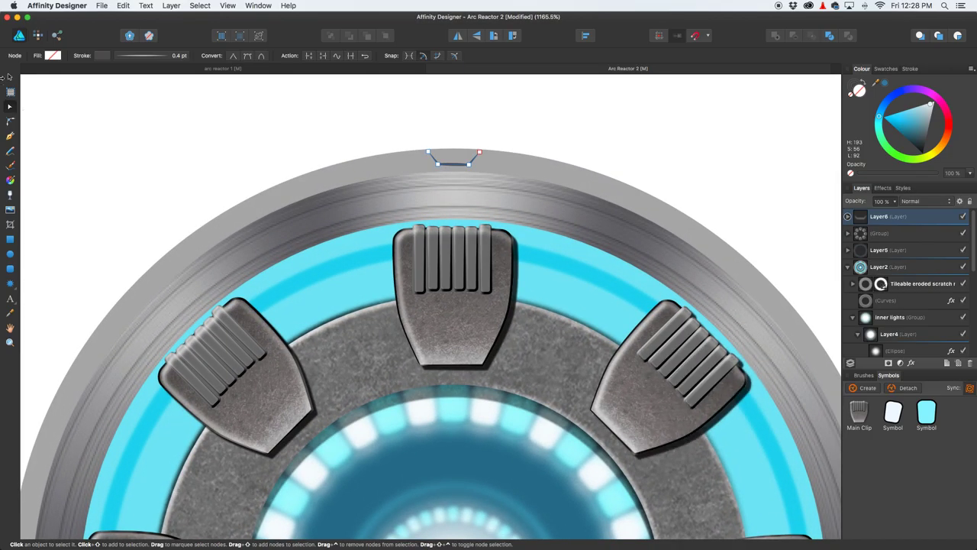
click(10, 77)
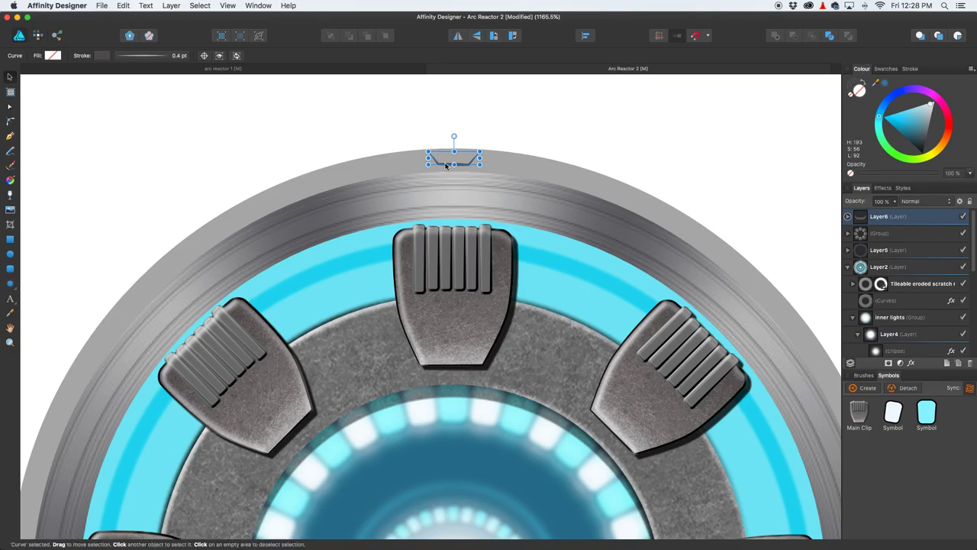
Step: Nudge the notch down onto the rim and give it a white-to-black gradient fill
drag(447, 165, 454, 152)
click(53, 56)
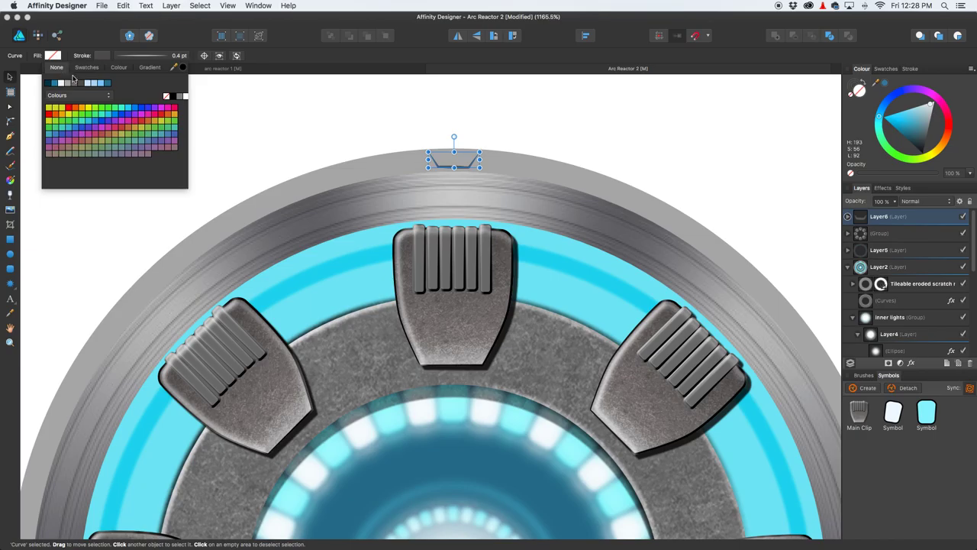
click(149, 68)
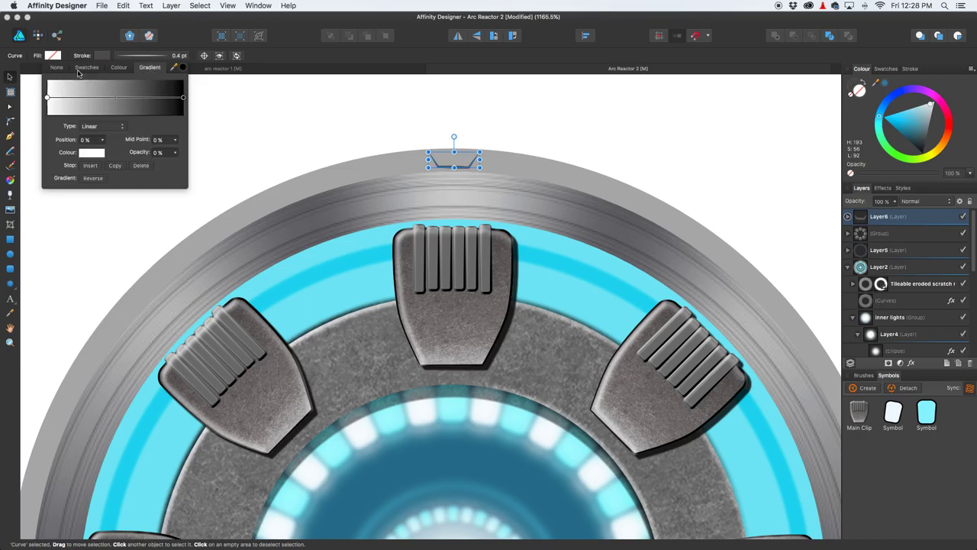
mouse_move(120, 100)
mouse_down()
mouse_move(132, 99)
mouse_move(118, 99)
mouse_up()
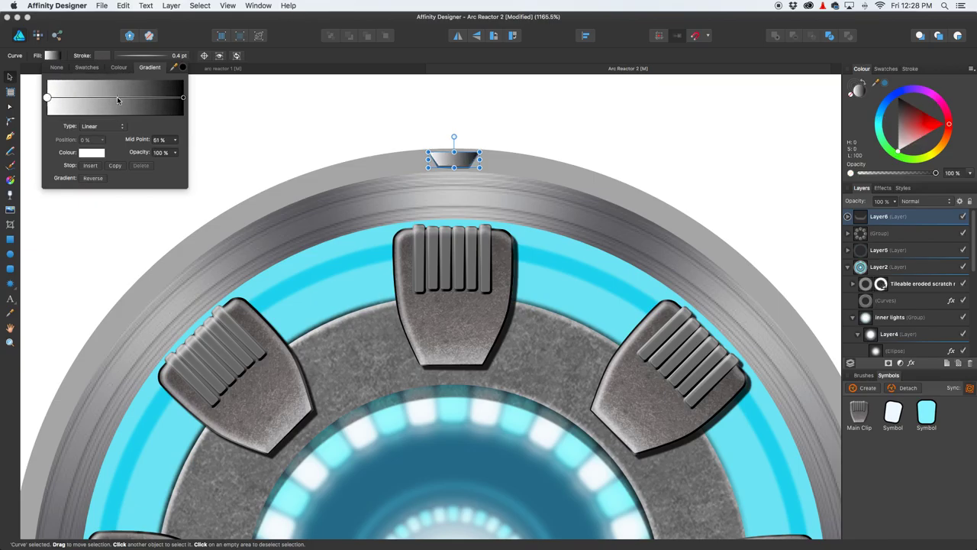
Step: Shorten the notch gradient on the canvas so it darkens, and fade the gradient stop's opacity
click(9, 182)
drag(479, 159, 456, 151)
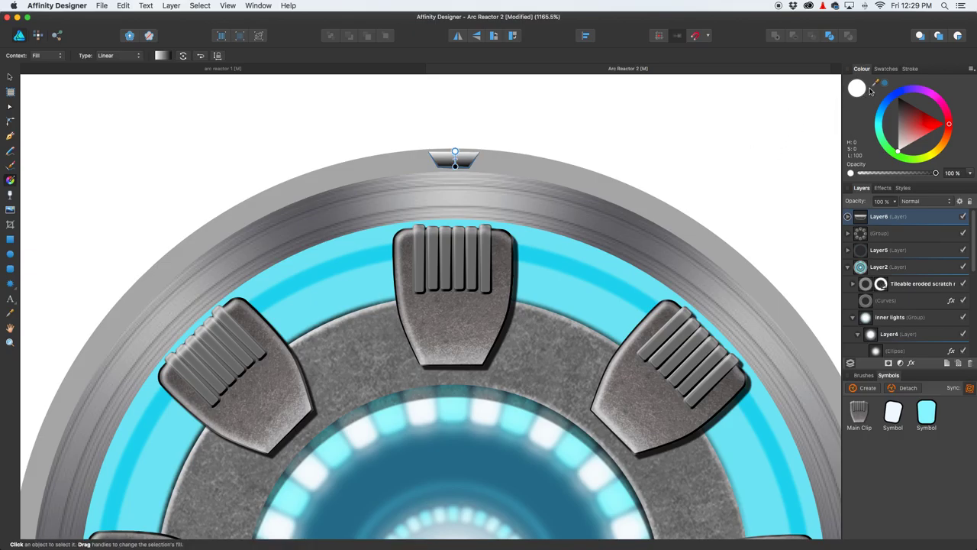
drag(936, 173, 860, 176)
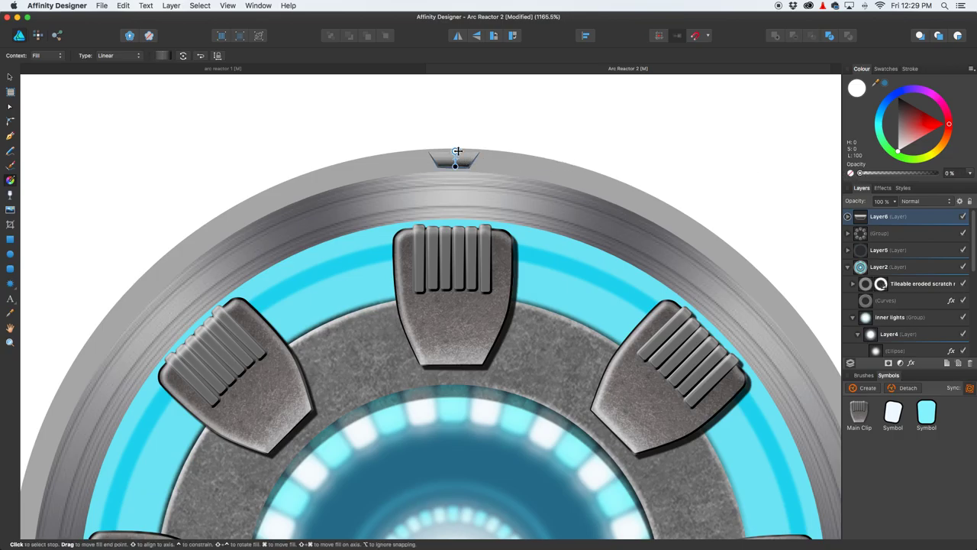
Step: Reposition the notch gradient: extend it down, lower its midpoint, and stretch it up to the rim edge
scroll(458, 150, up, 4)
scroll(497, 152, up, 5)
click(407, 154)
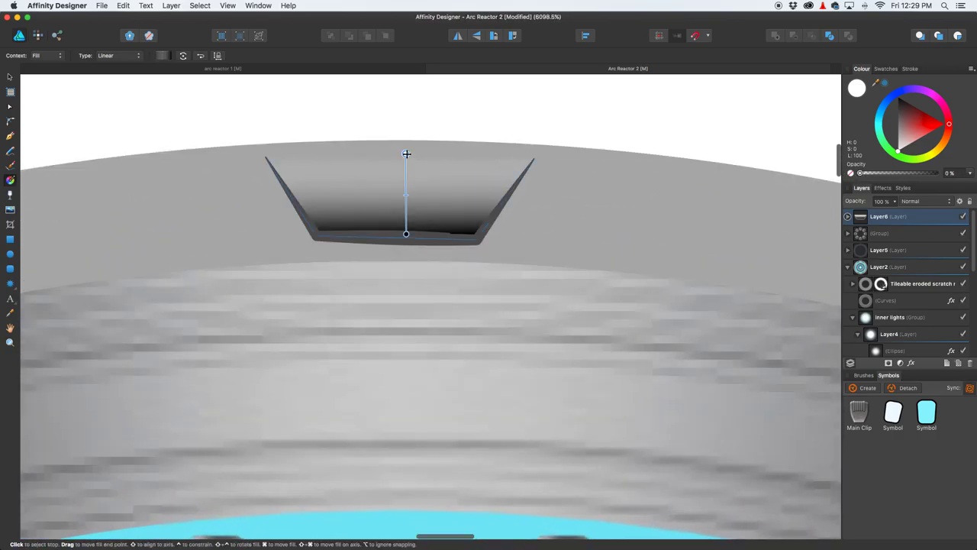
drag(406, 153, 406, 163)
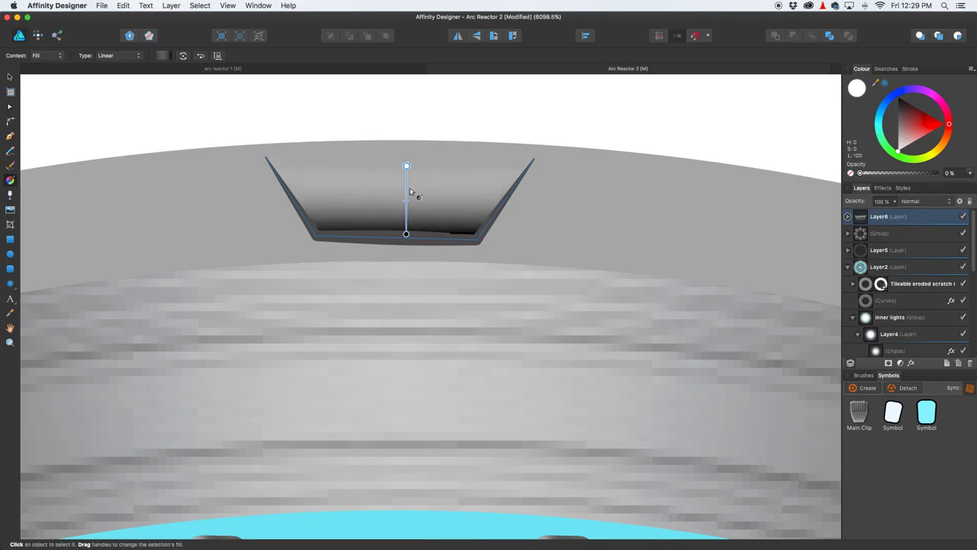
mouse_move(406, 200)
mouse_down()
mouse_move(406, 191)
mouse_move(406, 205)
mouse_up()
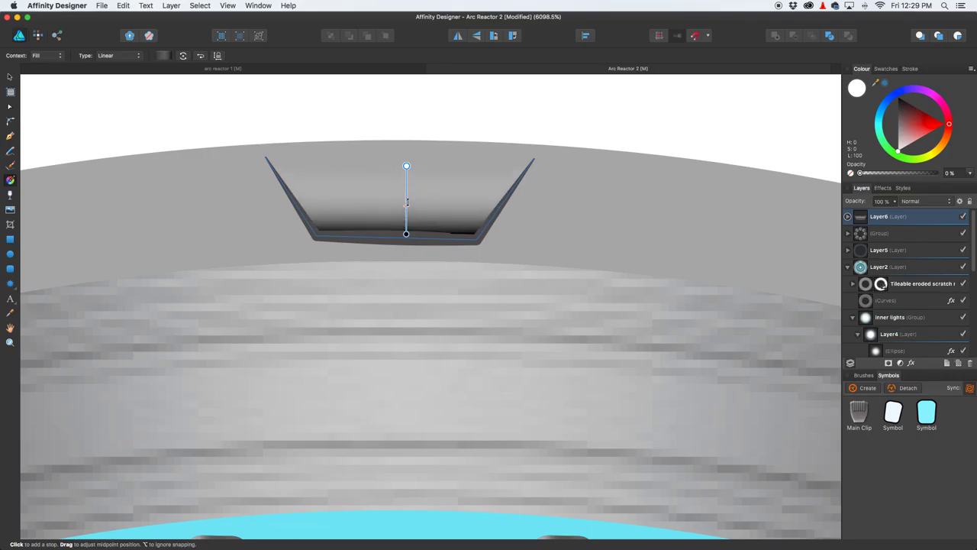
drag(406, 165, 407, 150)
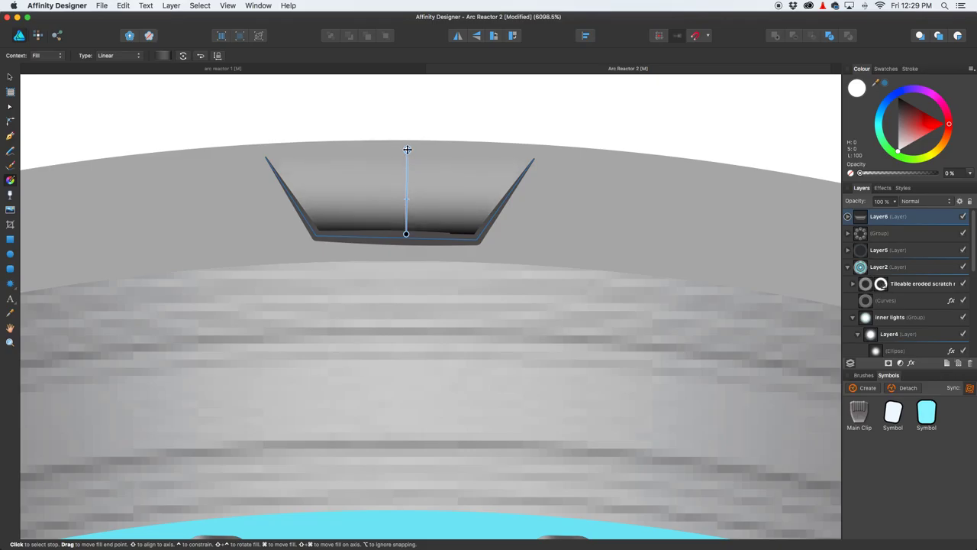
Step: Lighten the gradient's black bottom stop to dark grey (L 25) and deselect the notch
scroll(501, 223, down, 5)
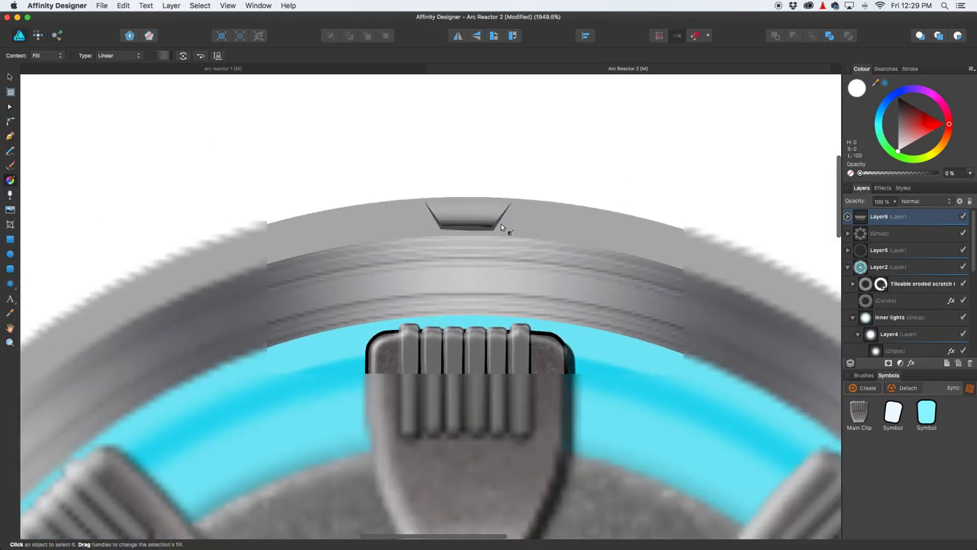
scroll(519, 233, up, 2)
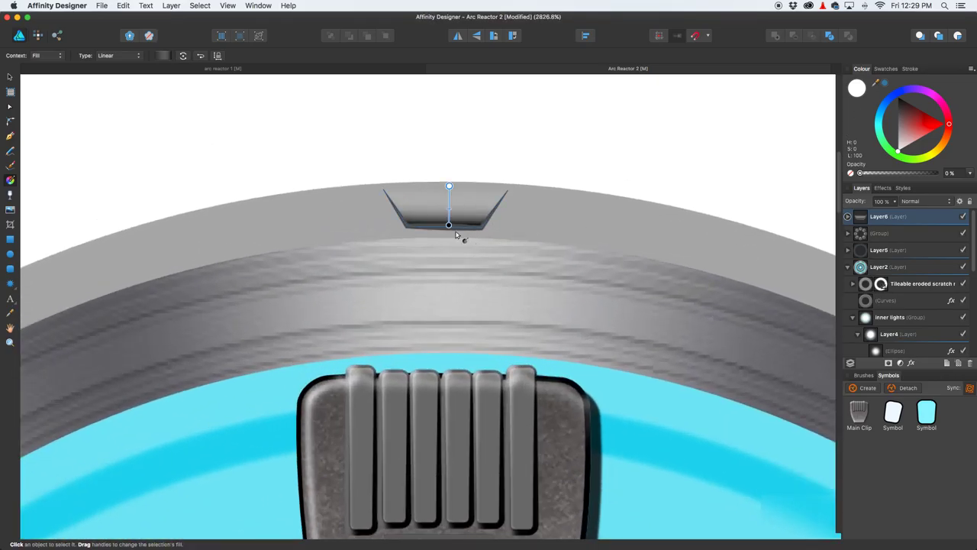
click(448, 223)
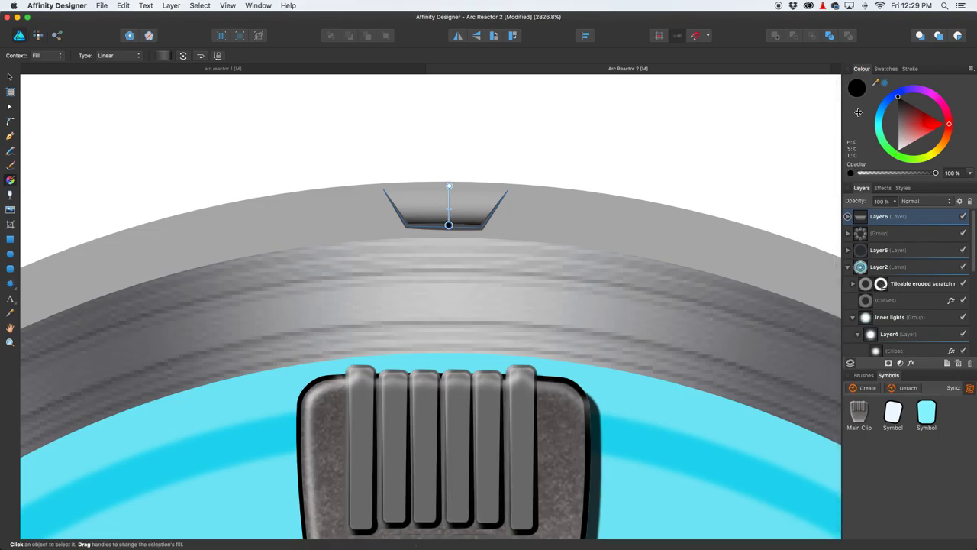
drag(900, 100, 898, 109)
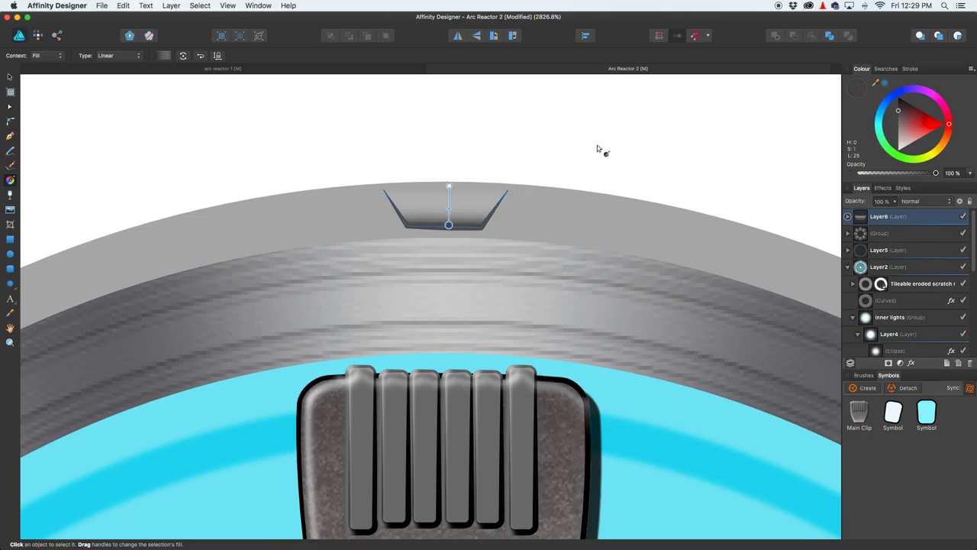
click(10, 76)
click(149, 138)
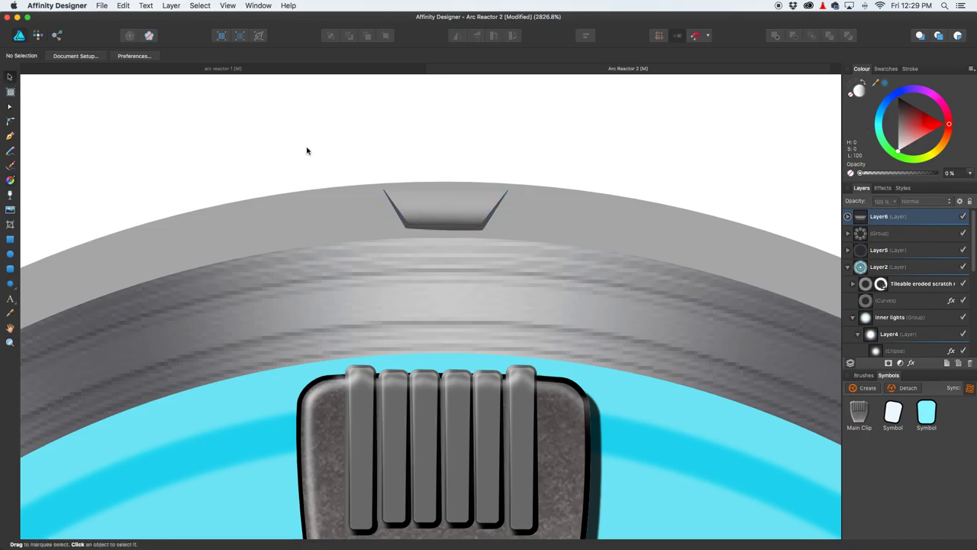
Step: Darken the notch outline's stroke colour to a near-black grey (L 19)
scroll(443, 179, down, 5)
scroll(458, 199, down, 2)
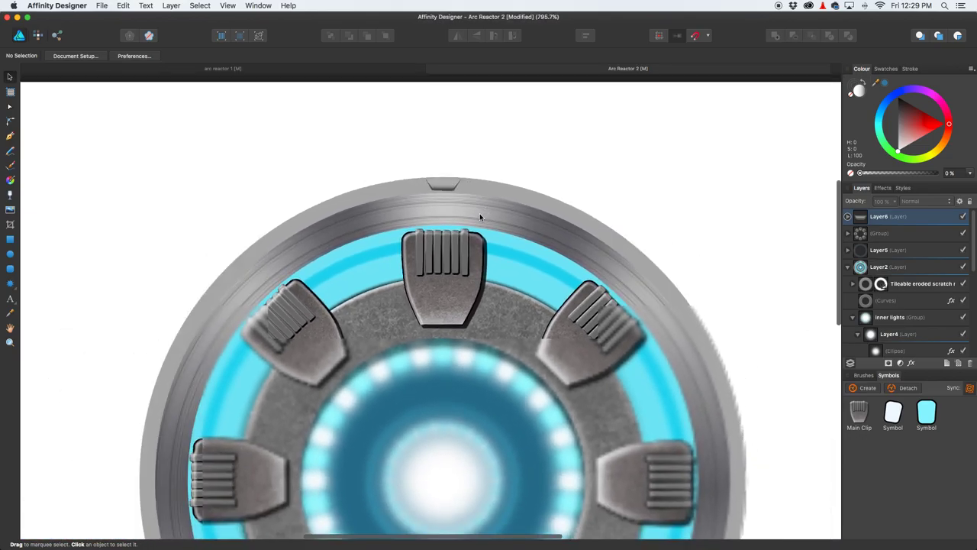
scroll(464, 193, up, 1)
scroll(441, 165, up, 5)
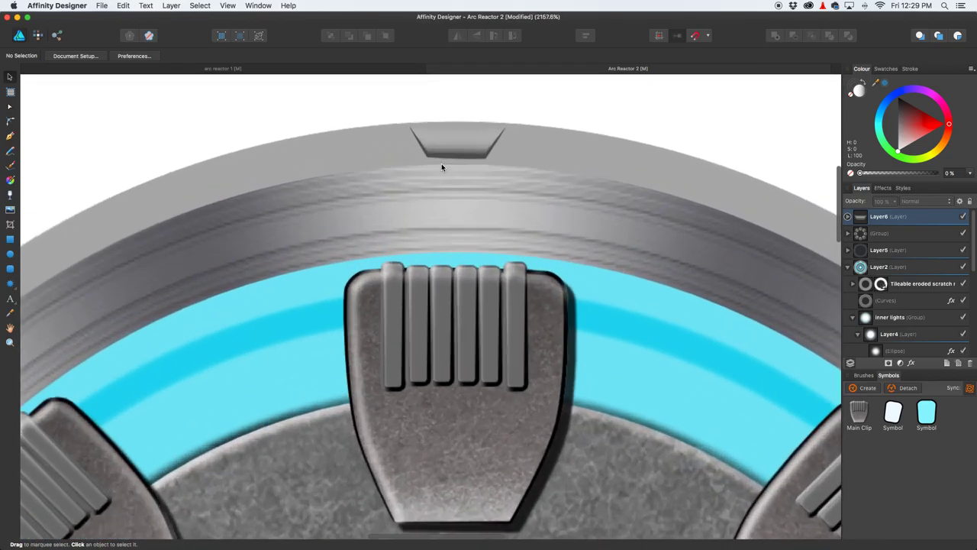
click(442, 156)
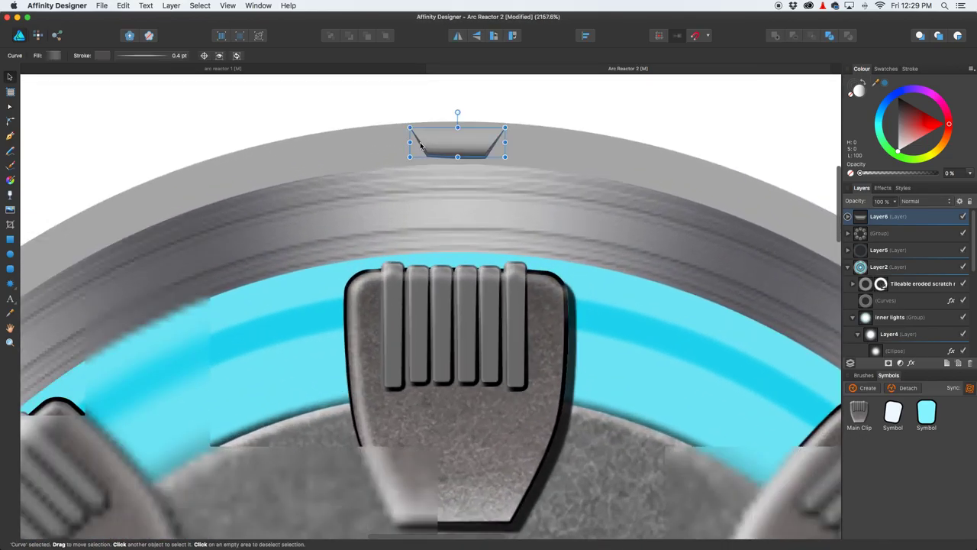
click(107, 56)
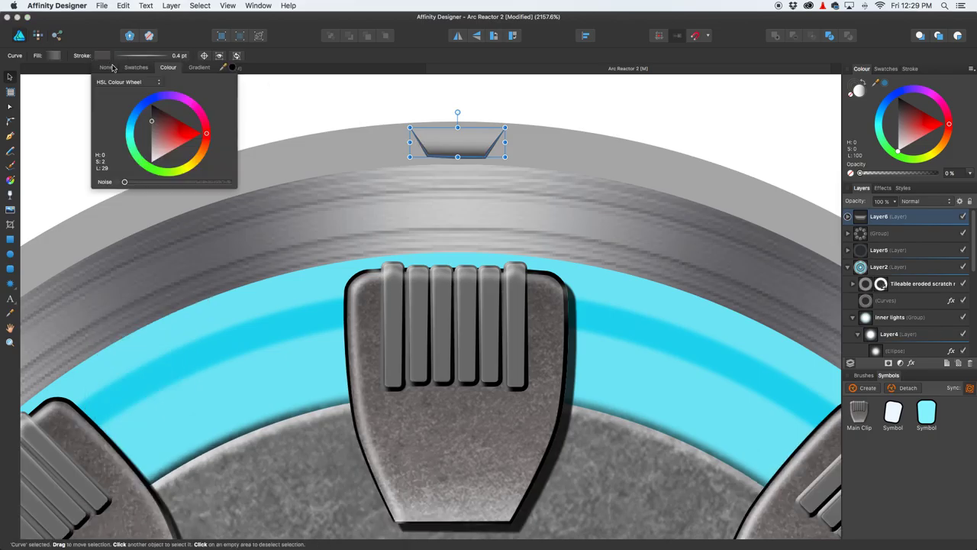
drag(151, 122, 152, 116)
click(328, 119)
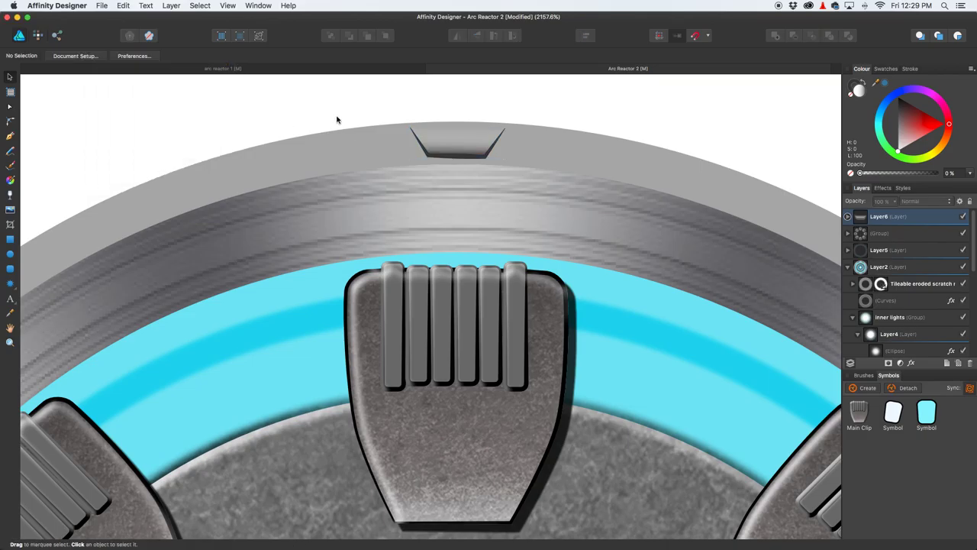
Step: Pan and scroll the view to review the darkened notch outline
scroll(517, 188, down, 1)
key(space)
scroll(481, 157, down, 4)
scroll(498, 192, up, 2)
scroll(497, 193, down, 3)
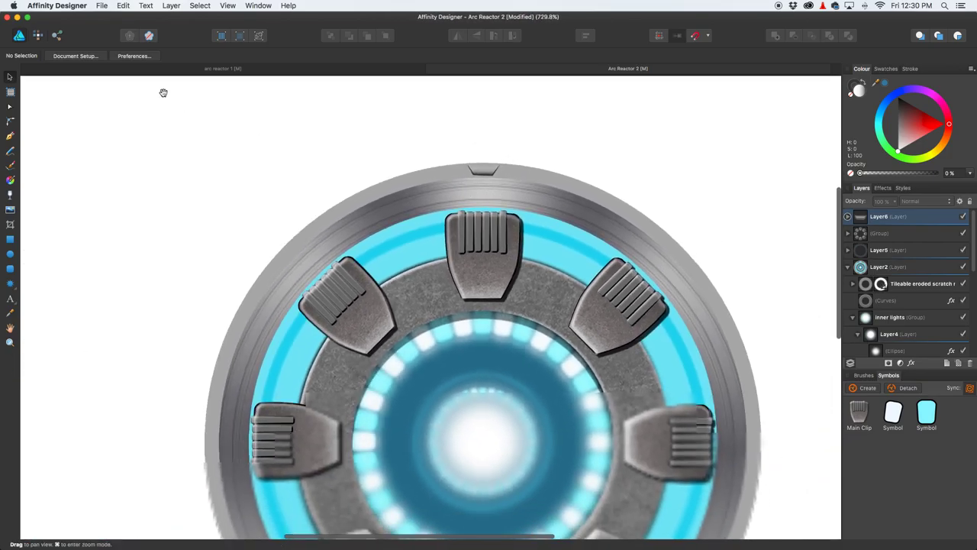
Step: Compare against the arc reactor 1 document, then return to Arc Reactor 2
click(236, 69)
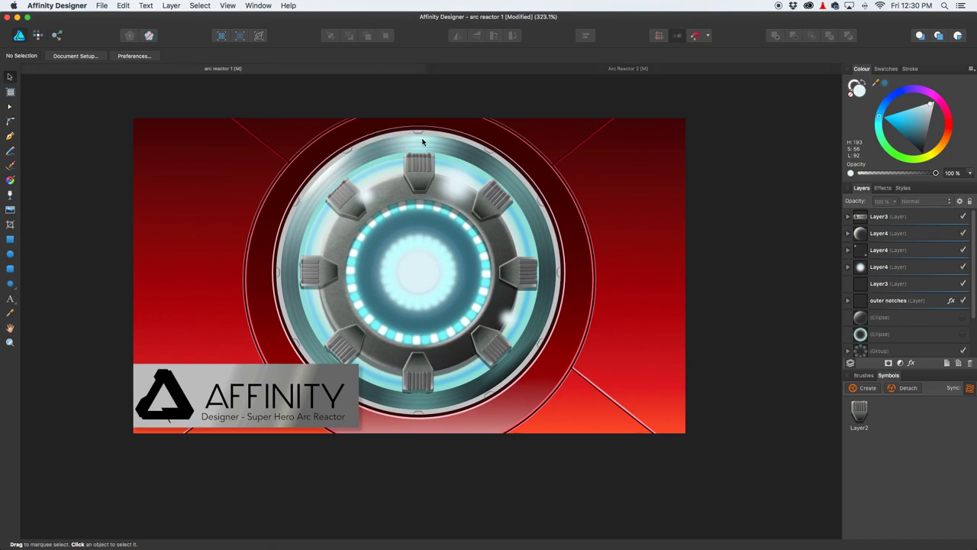
scroll(422, 141, up, 6)
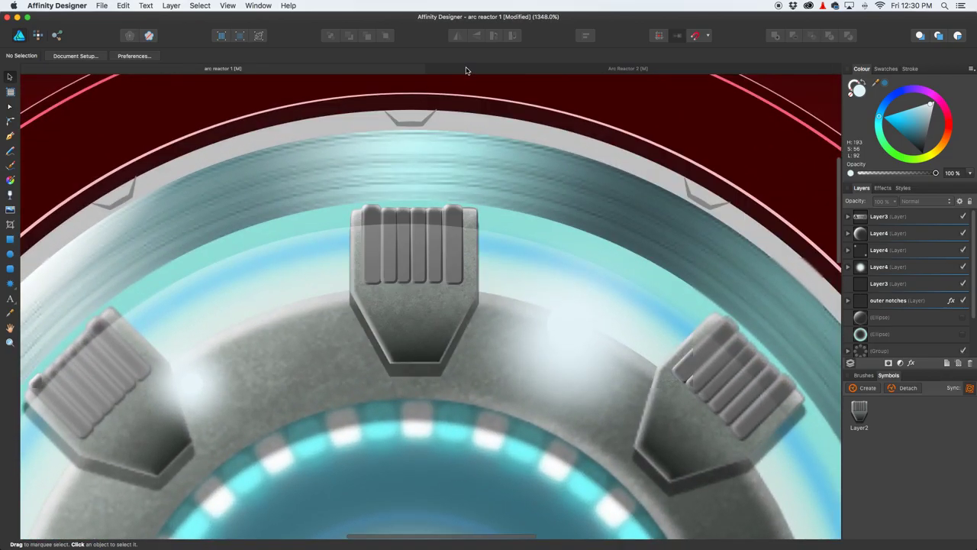
click(503, 69)
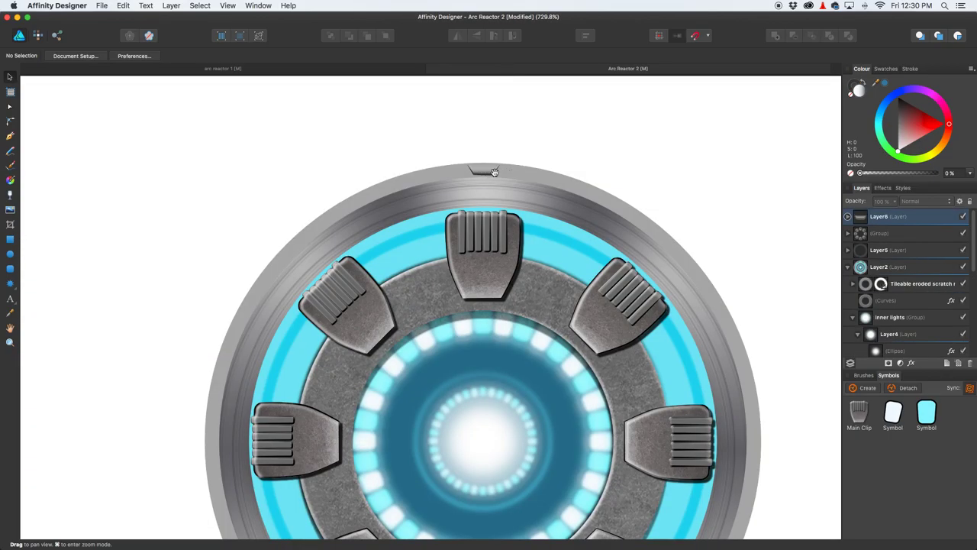
Step: Redraw the notch's linear gradient and pull its light top end lower into the notch
click(11, 181)
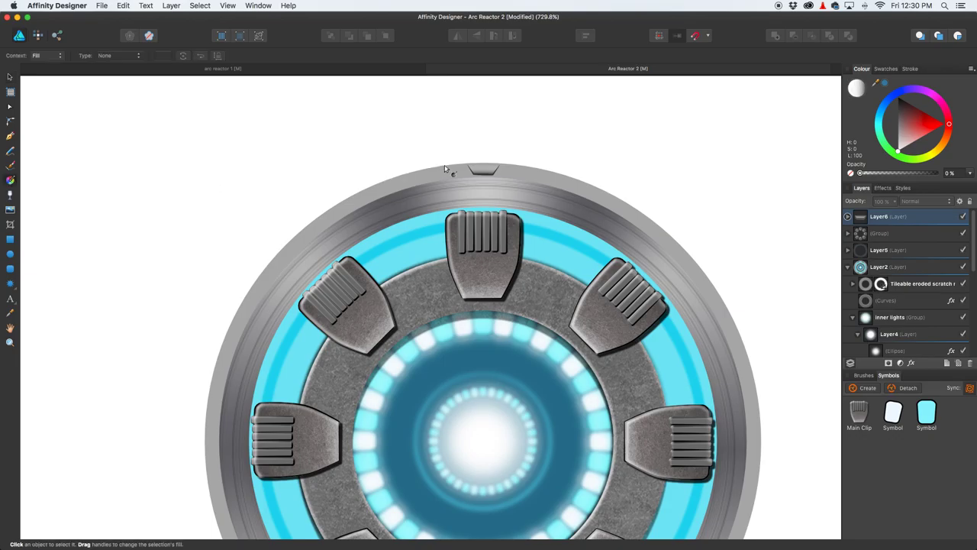
drag(479, 167, 486, 178)
scroll(486, 172, up, 4)
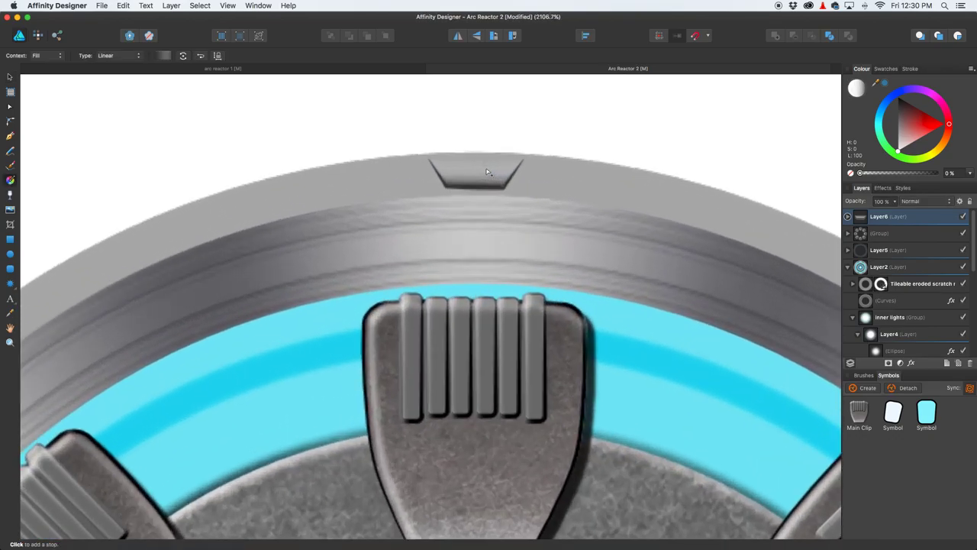
scroll(487, 172, up, 5)
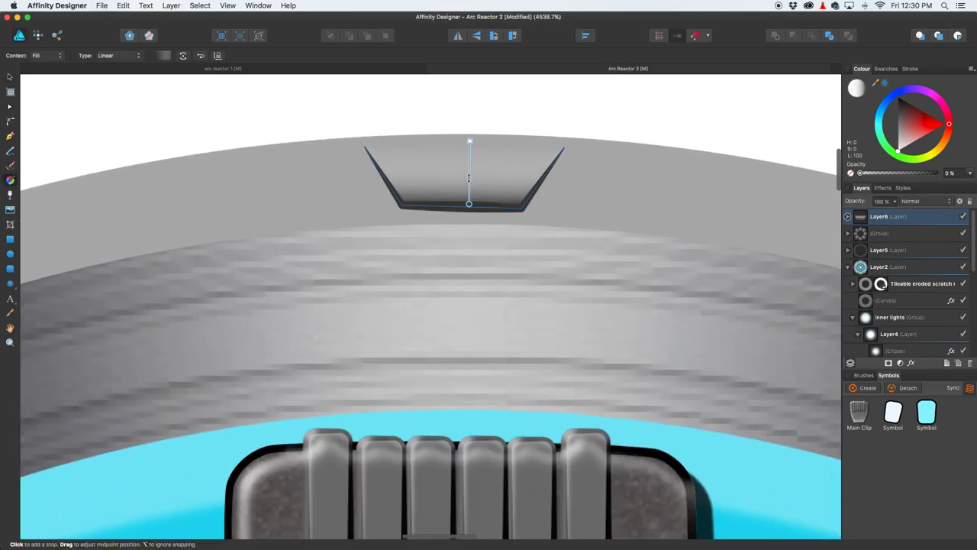
mouse_move(469, 139)
mouse_down()
mouse_move(469, 131)
mouse_move(468, 149)
mouse_up()
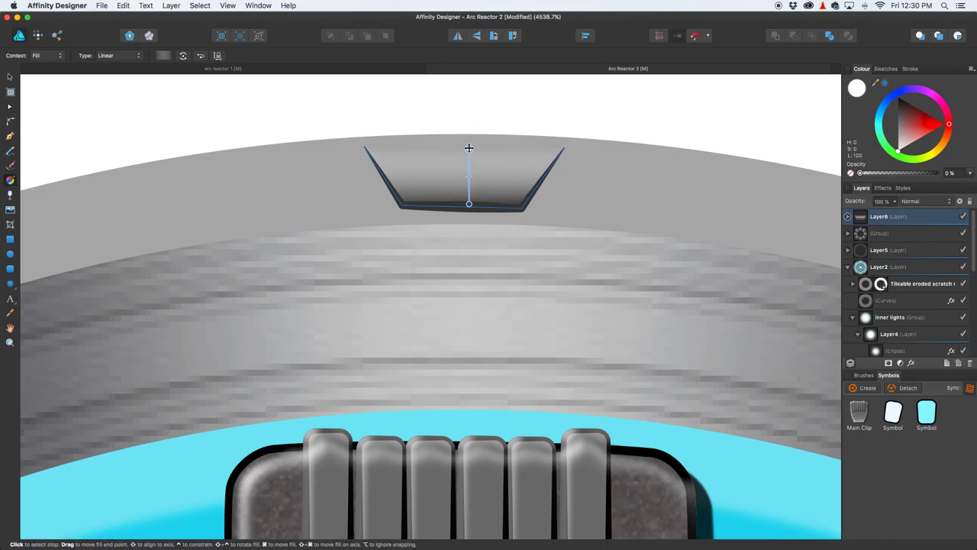
click(10, 76)
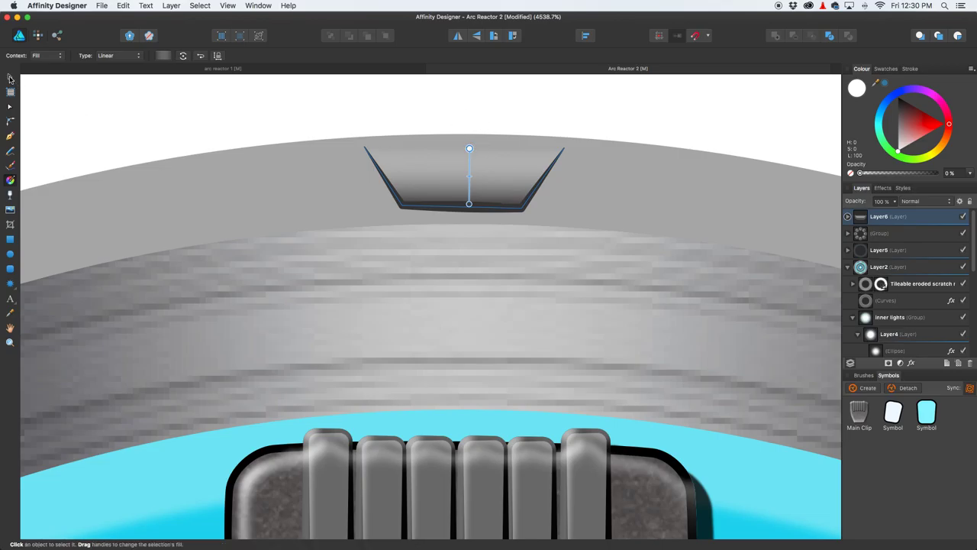
click(122, 110)
Step: Centre the complete arc reactor in the view
scroll(519, 161, down, 10)
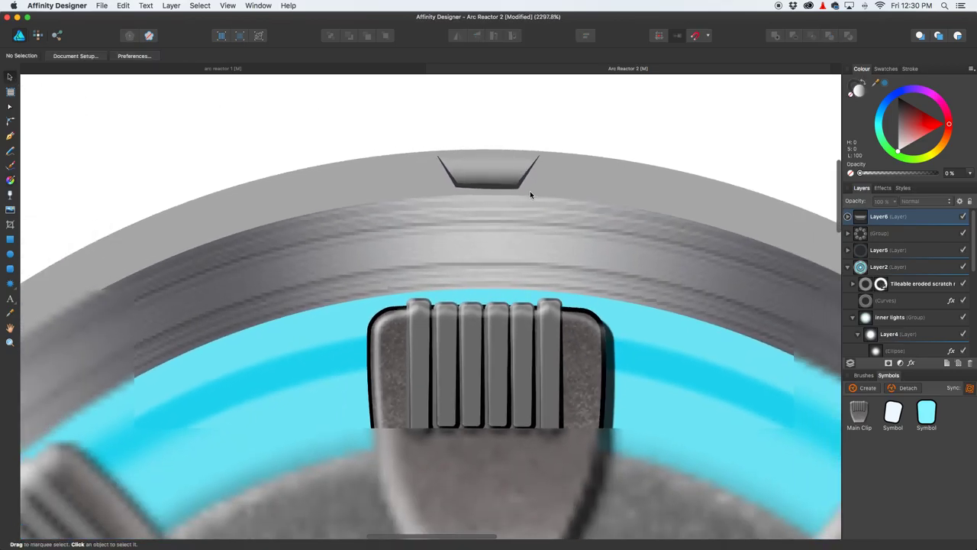
scroll(530, 193, down, 6)
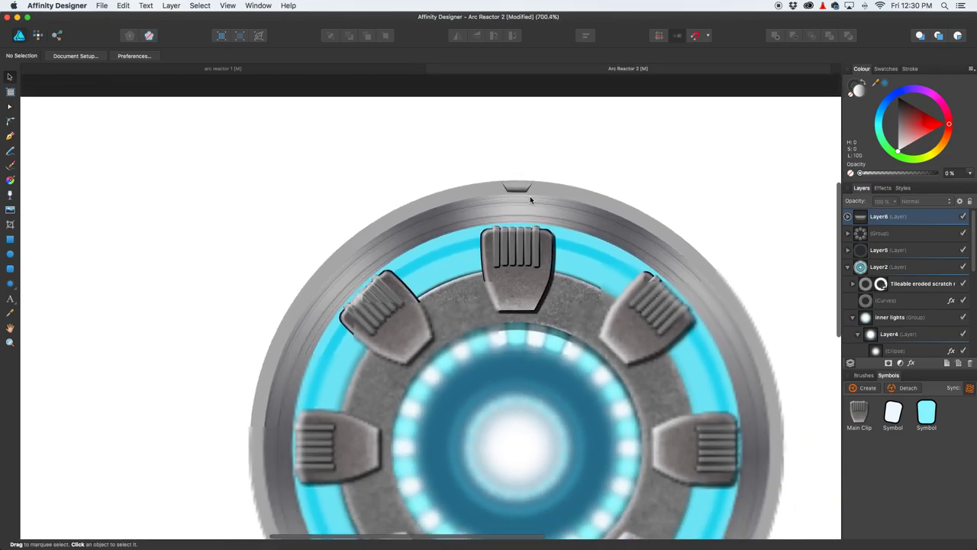
drag(548, 210, 522, 146)
scroll(486, 211, down, 3)
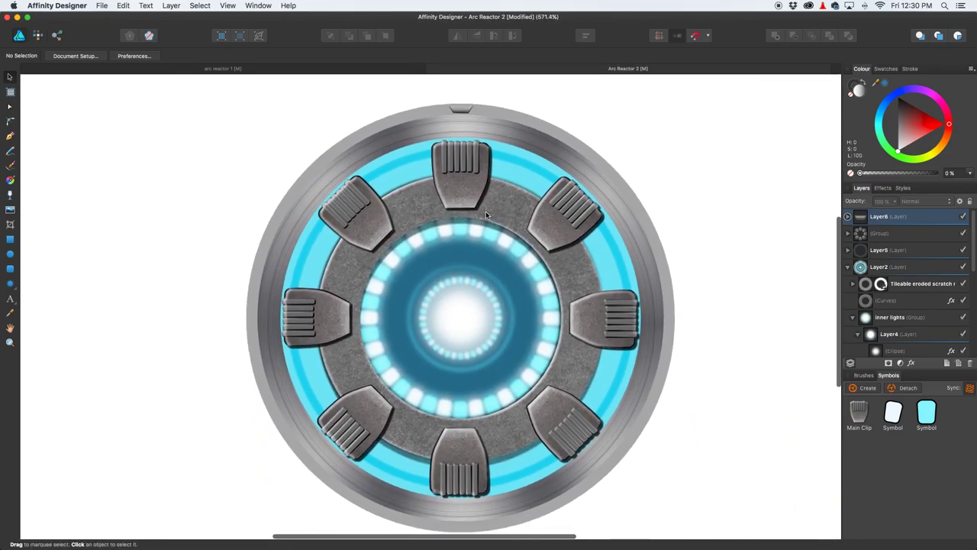
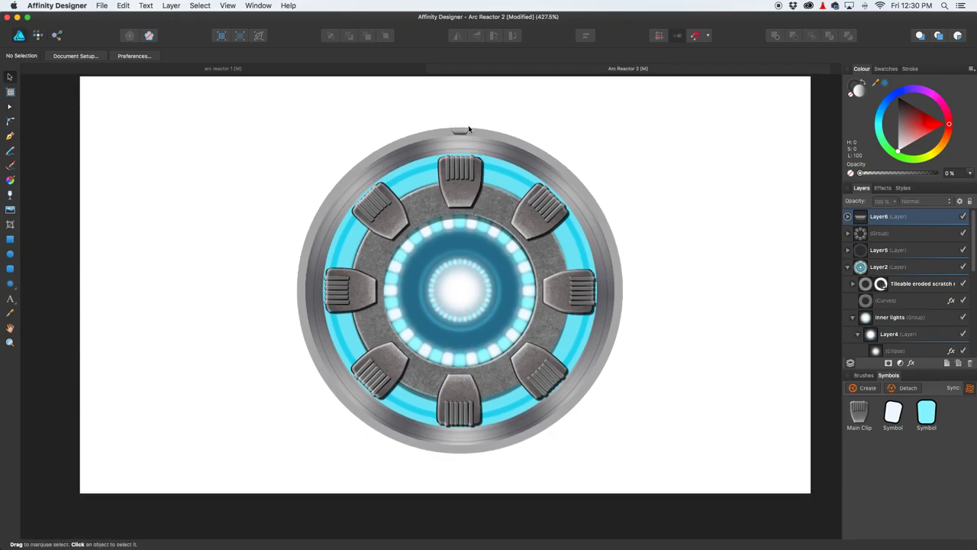
Step: Convert the top notch curve in Layer6 into a new symbol and duplicate it
click(848, 217)
click(894, 236)
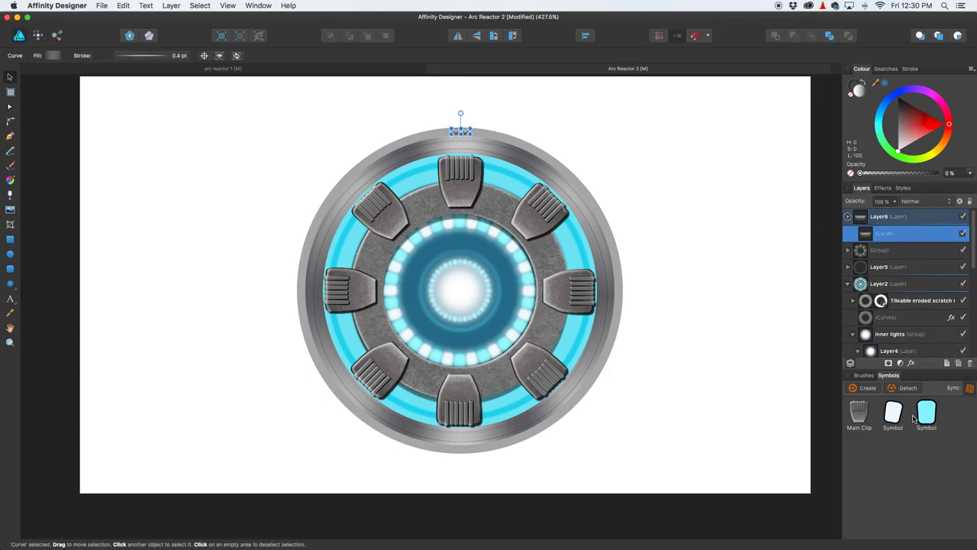
click(865, 388)
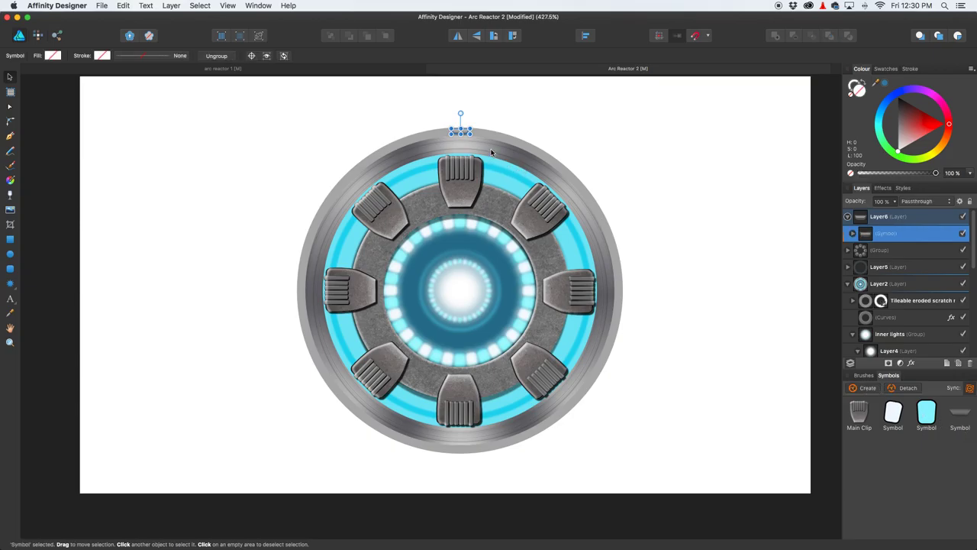
key(super+j)
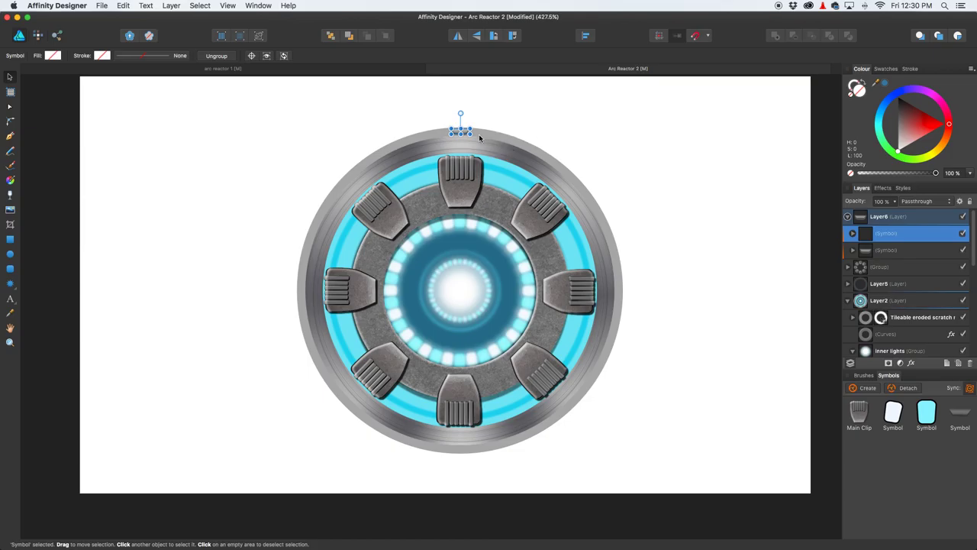
Step: Snap the rotation centre to the reactor's centre and rotate the notch copy −15°
drag(475, 124, 480, 128)
key(super+j)
drag(460, 132, 459, 289)
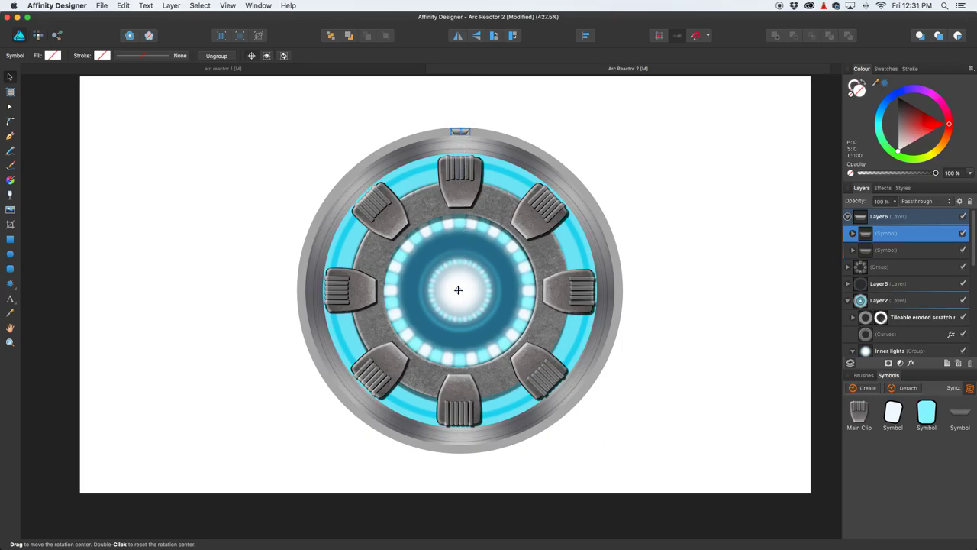
drag(459, 290, 459, 291)
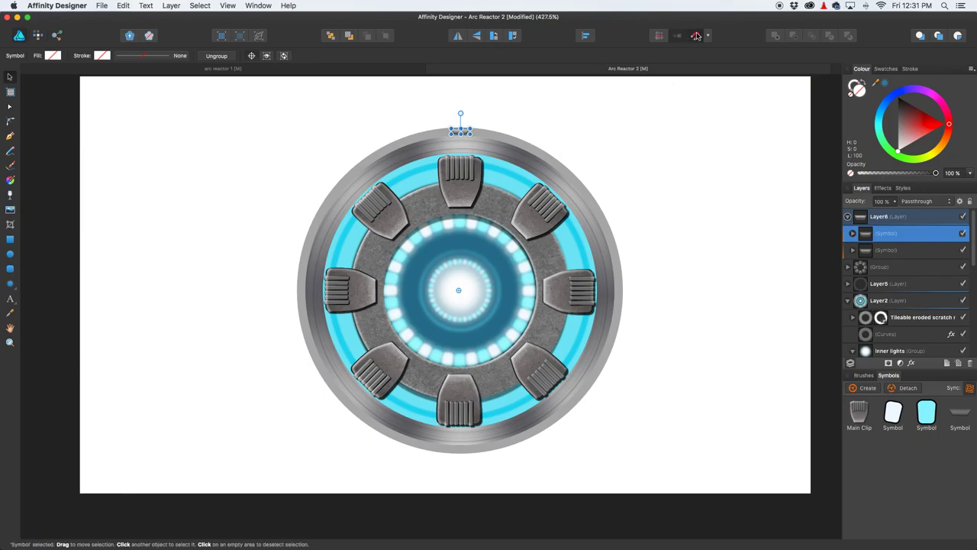
drag(458, 287, 460, 290)
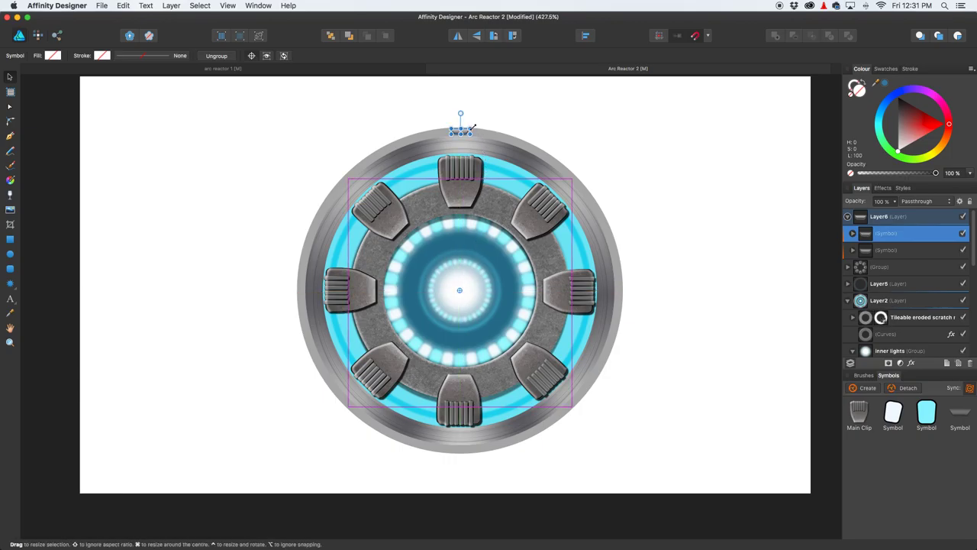
drag(475, 130, 542, 153)
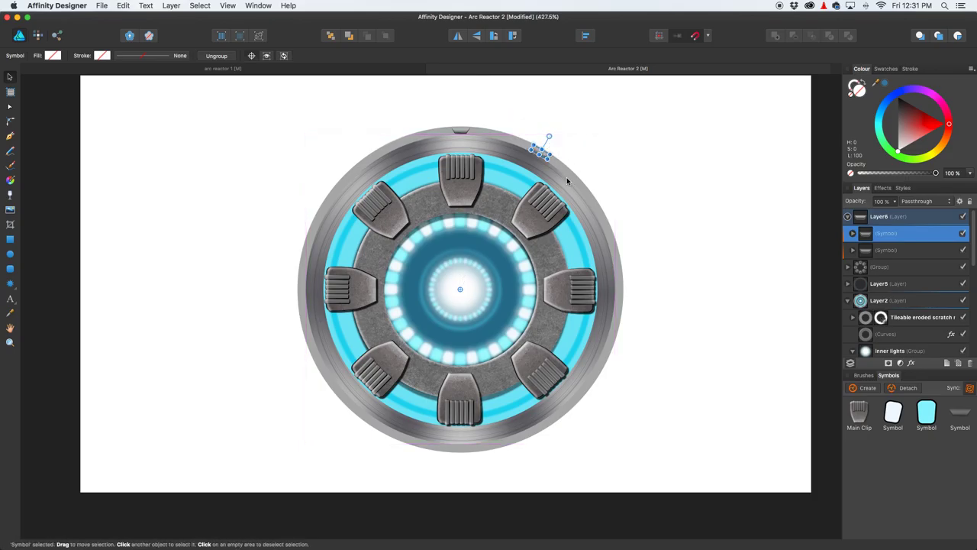
Step: Repeat the rotated notch copy four times around the ring, then undo two copies
key(super+j)
key(super+j)
key(super+j)
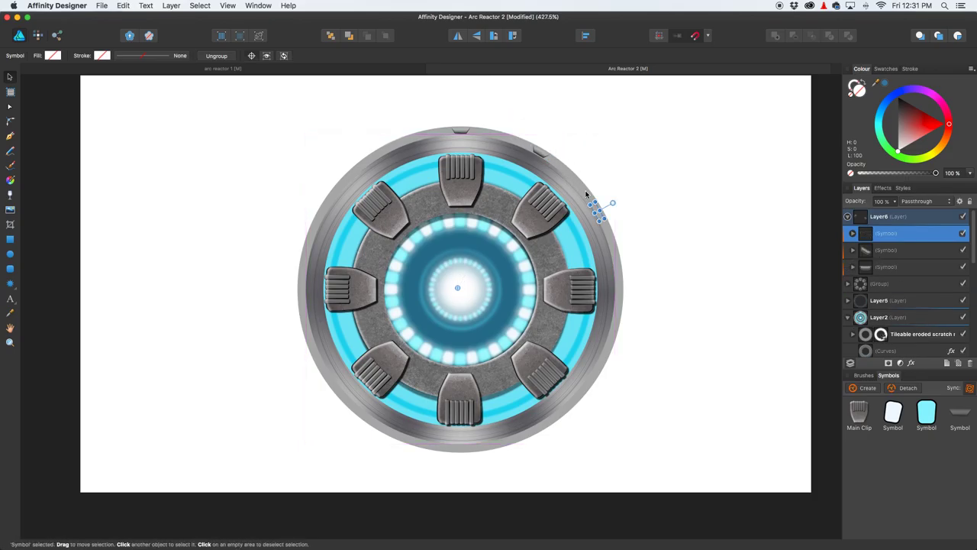
key(super+j)
key(super+j)
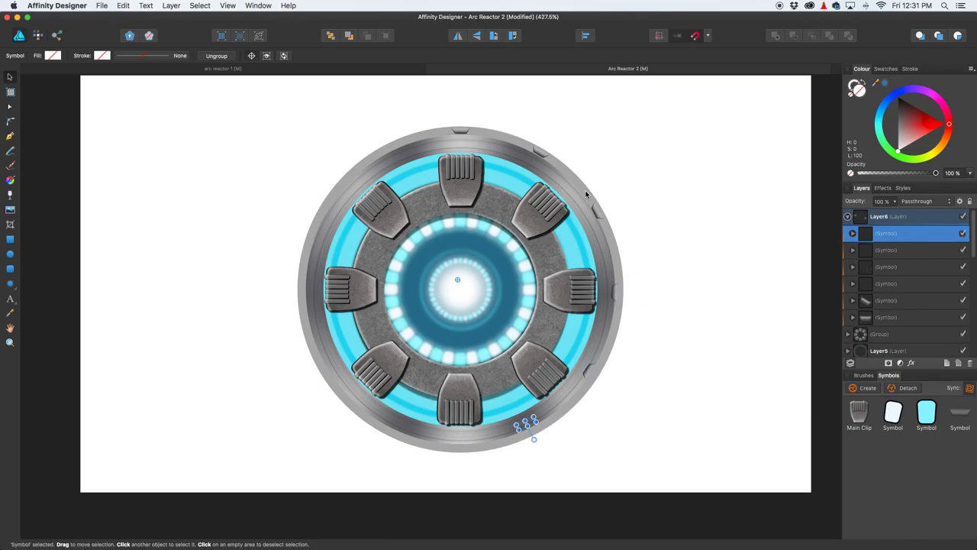
key(super+j)
key(super+j)
key(super+j)
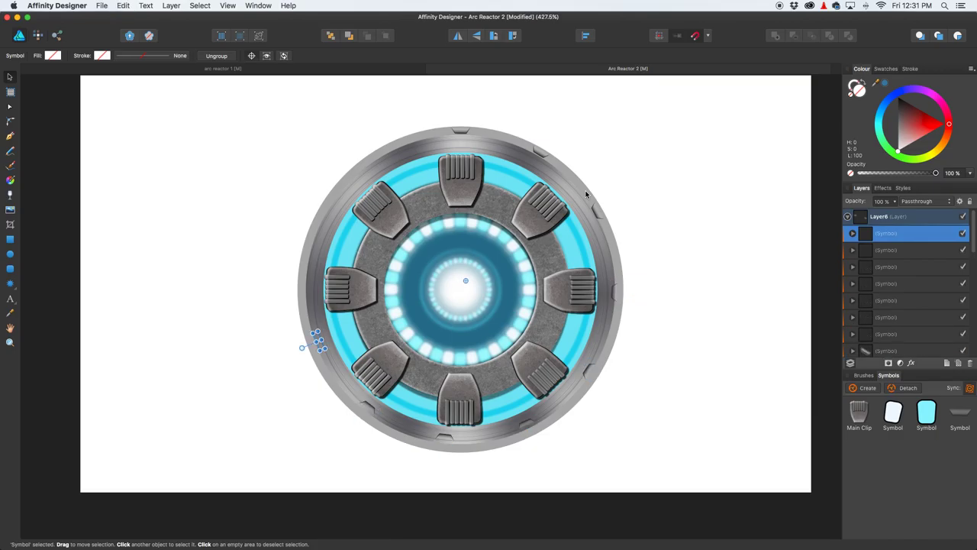
key(super+j)
key(super+j)
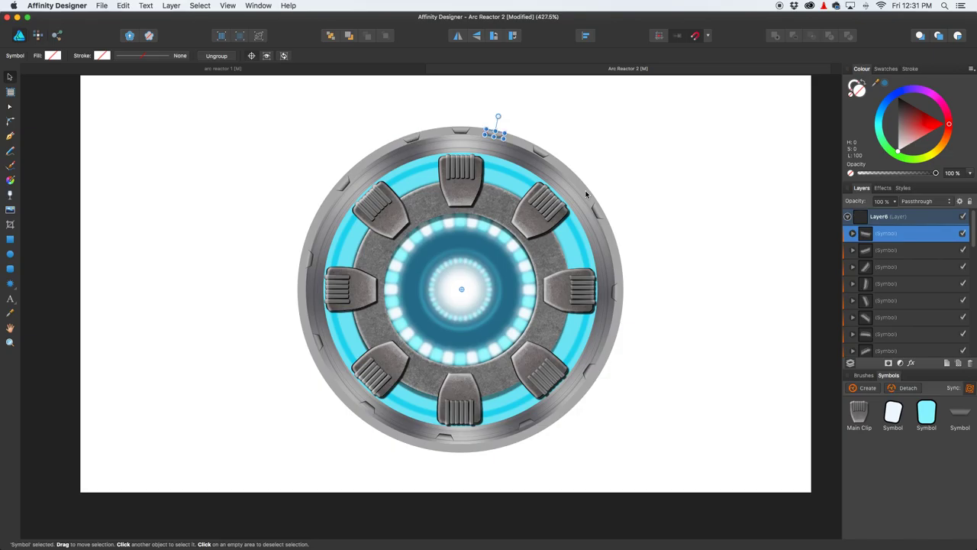
key(super+z)
key(super+z)
key(super+z)
key(super+z)
key(super+z)
key(super+z)
key(super+z)
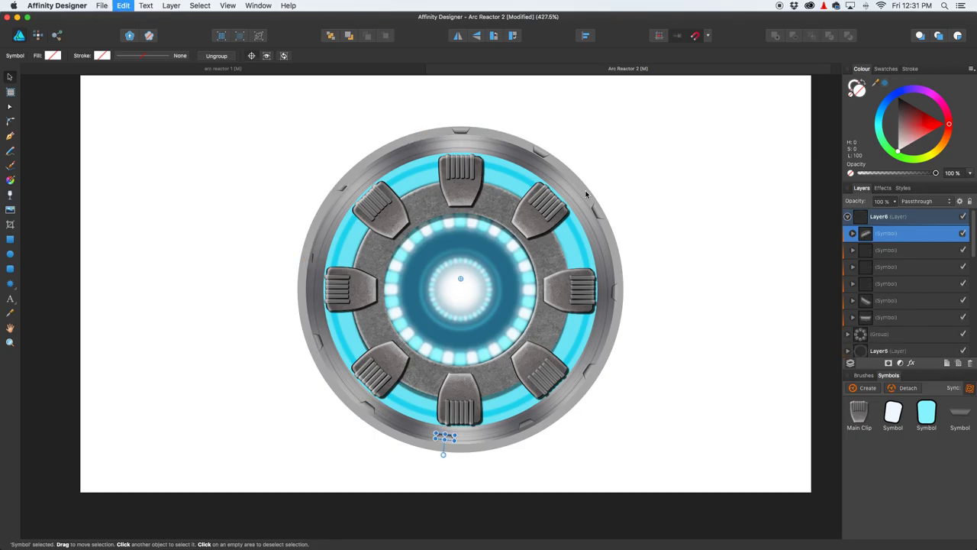
key(super+z)
key(super+z)
key(super+z)
key(super+z)
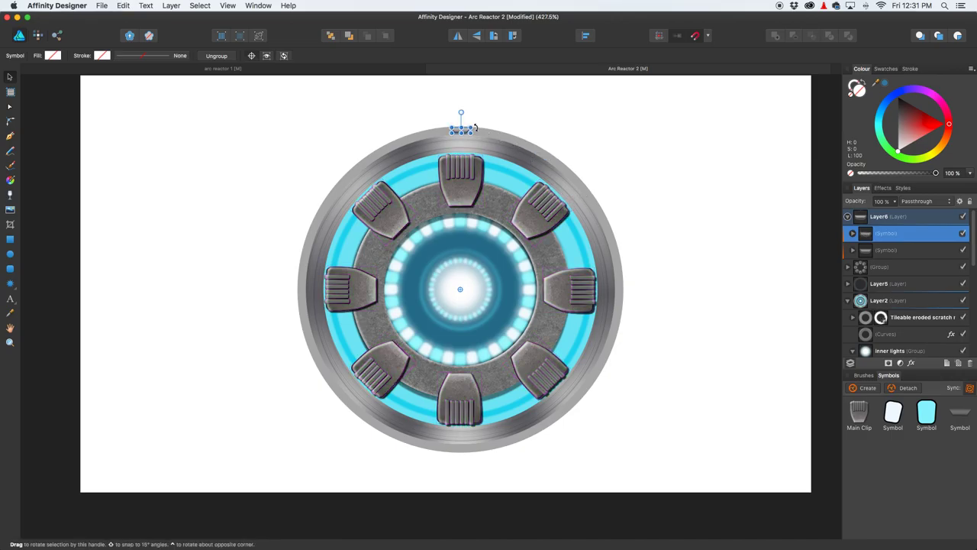
Step: Try a 30° rotated notch copy with two duplicates, then undo back to the single top notch
drag(493, 130, 580, 175)
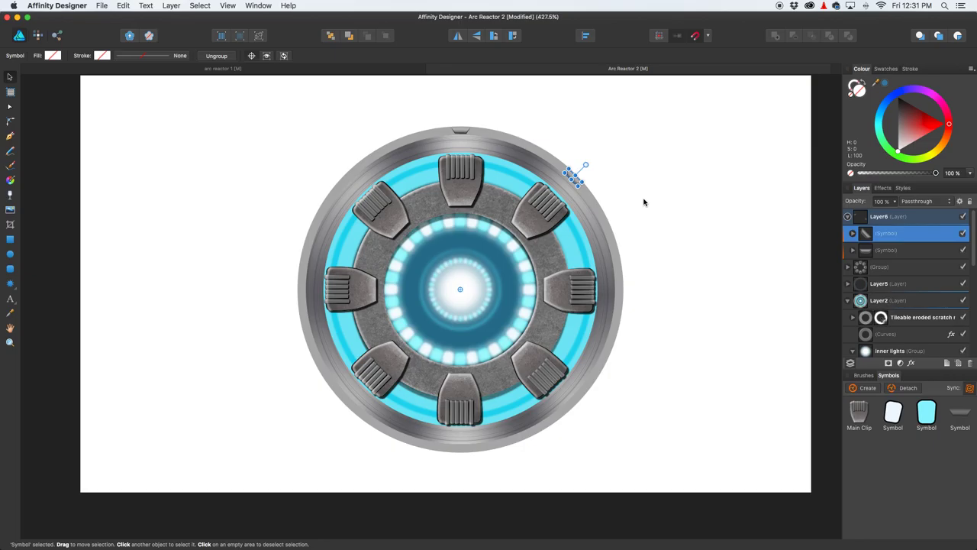
key(super+j)
key(super+j)
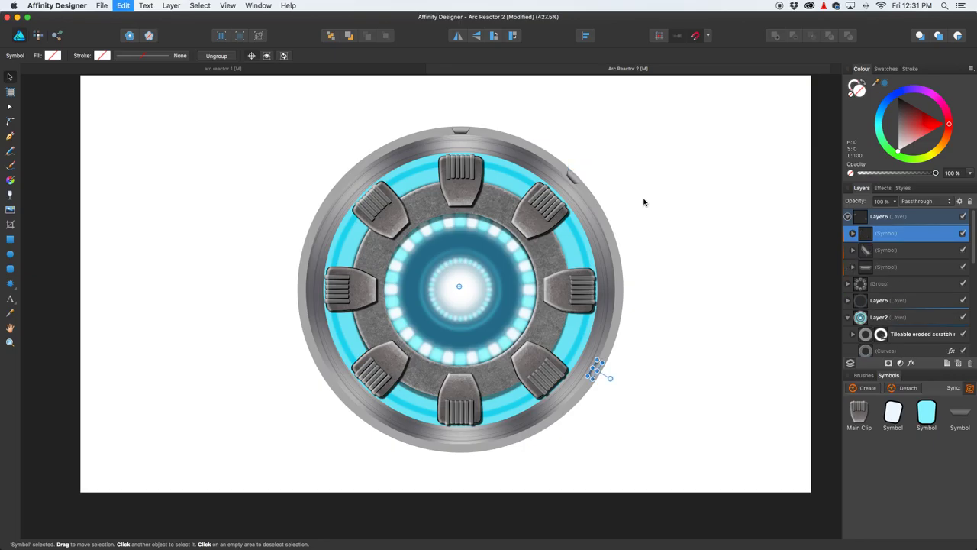
key(super+j)
key(super+j)
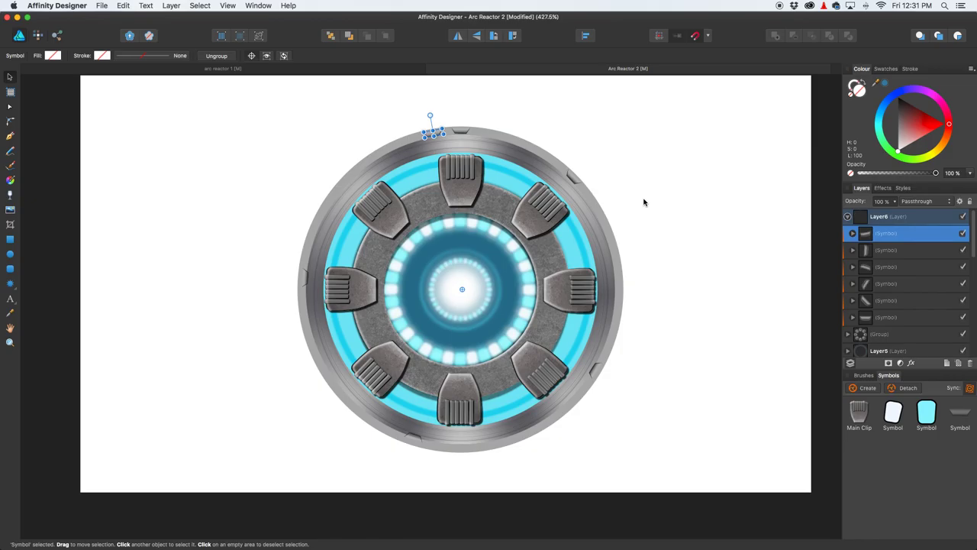
key(super+z)
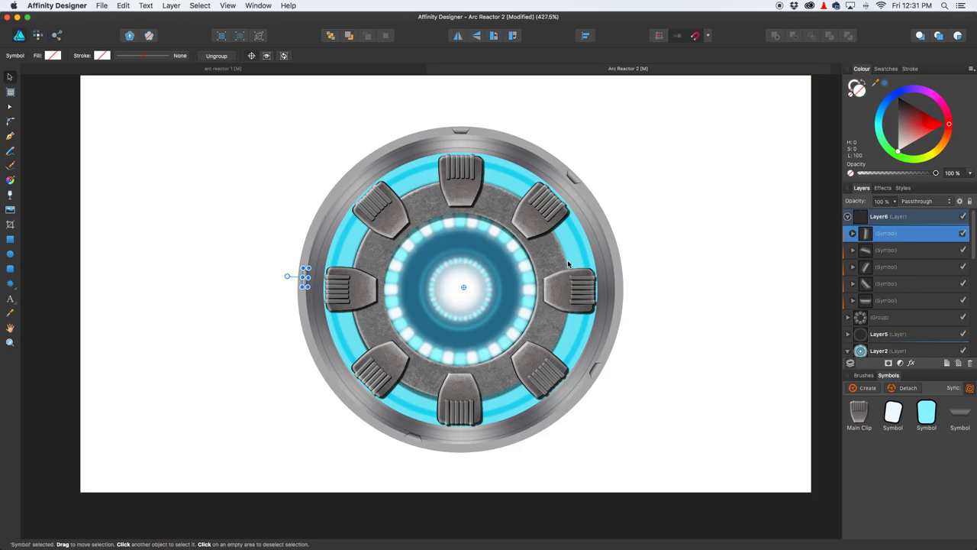
key(super+z)
key(super+z)
key(super+z)
key(super+z)
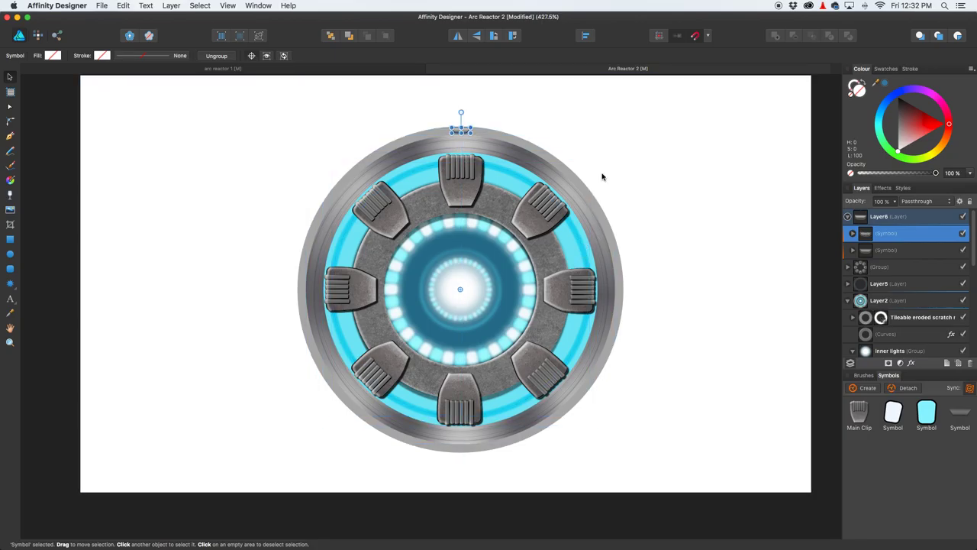
key(super+z)
key(super+z)
key(super+z)
key(super+z)
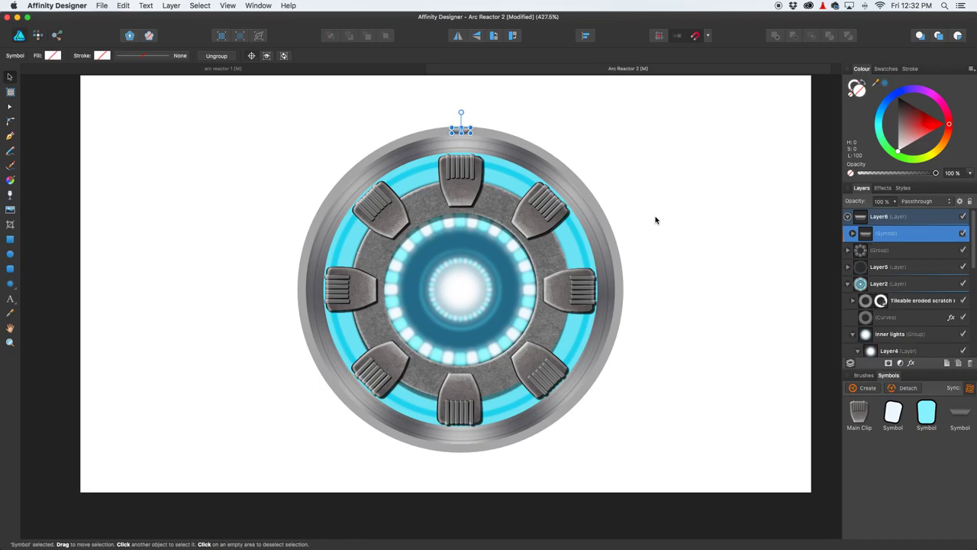
drag(461, 131, 460, 290)
key(super+j)
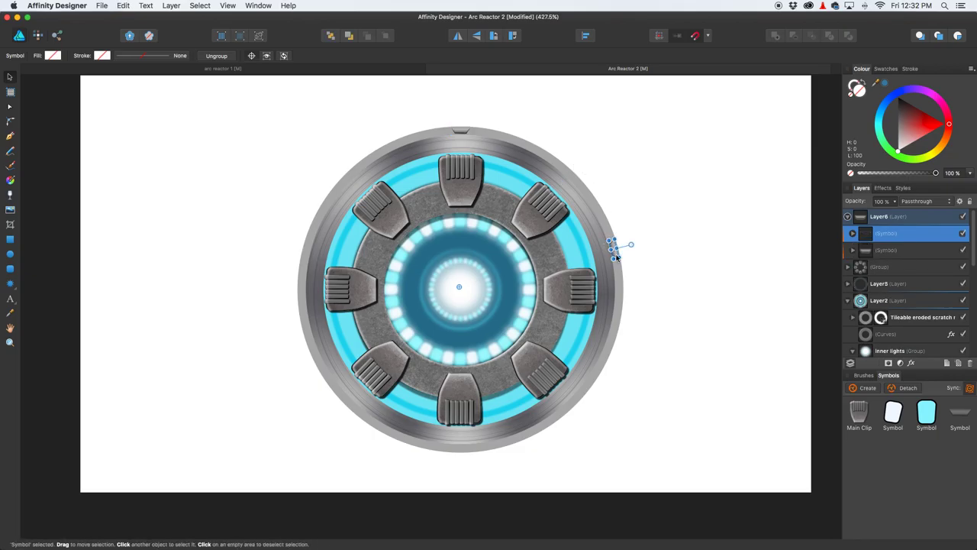
drag(620, 260, 545, 295)
key(super+j)
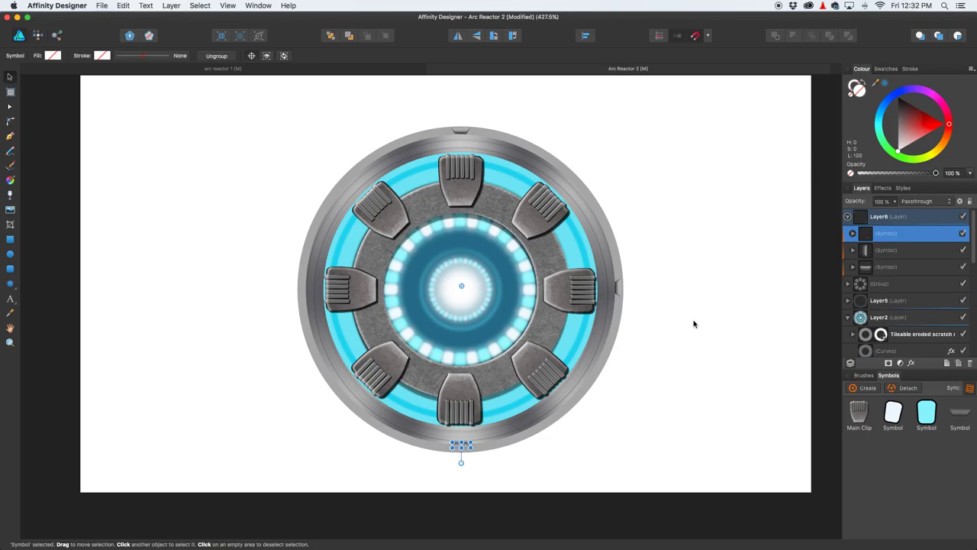
key(super+j)
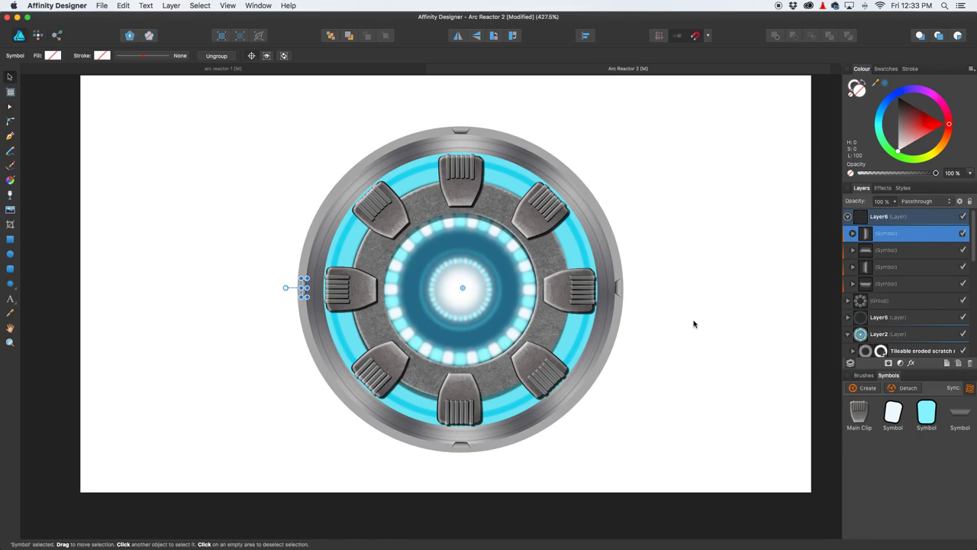
key(super+z)
key(super+z)
key(super+z)
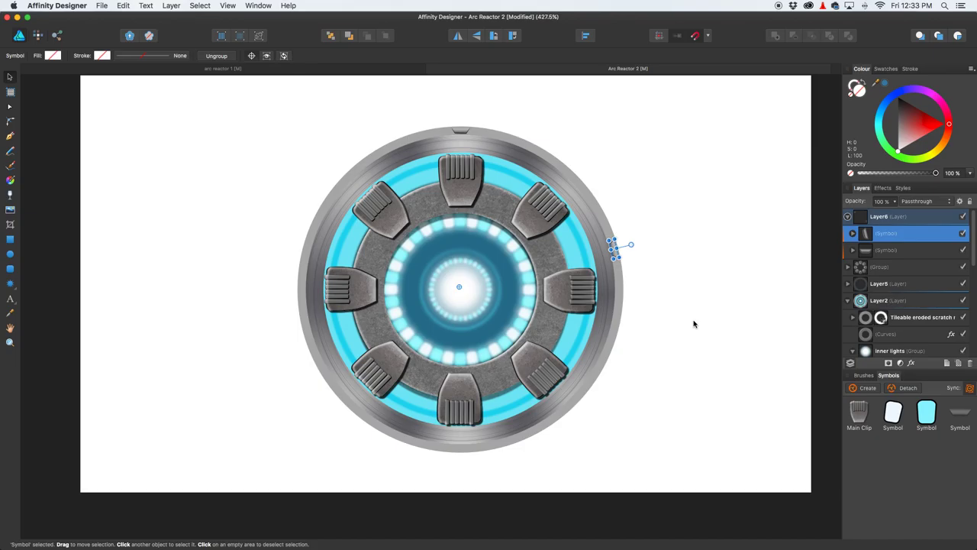
key(super+z)
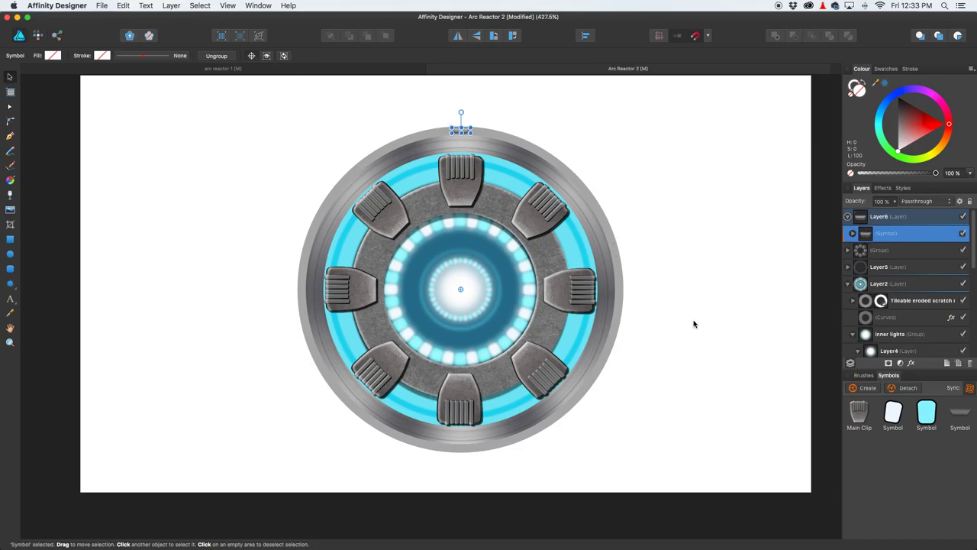
Step: Inspect the curve inside the notch symbol, then clear the selection
click(853, 235)
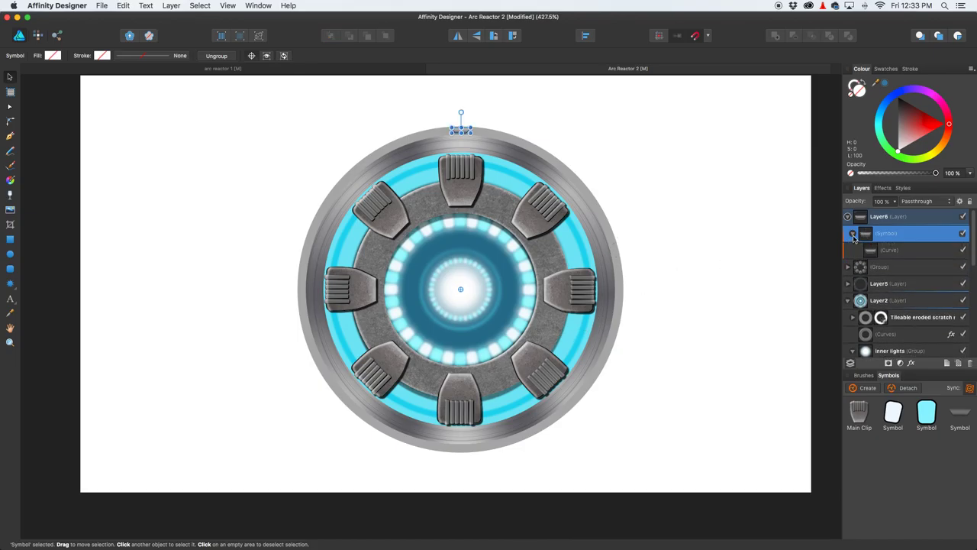
click(895, 255)
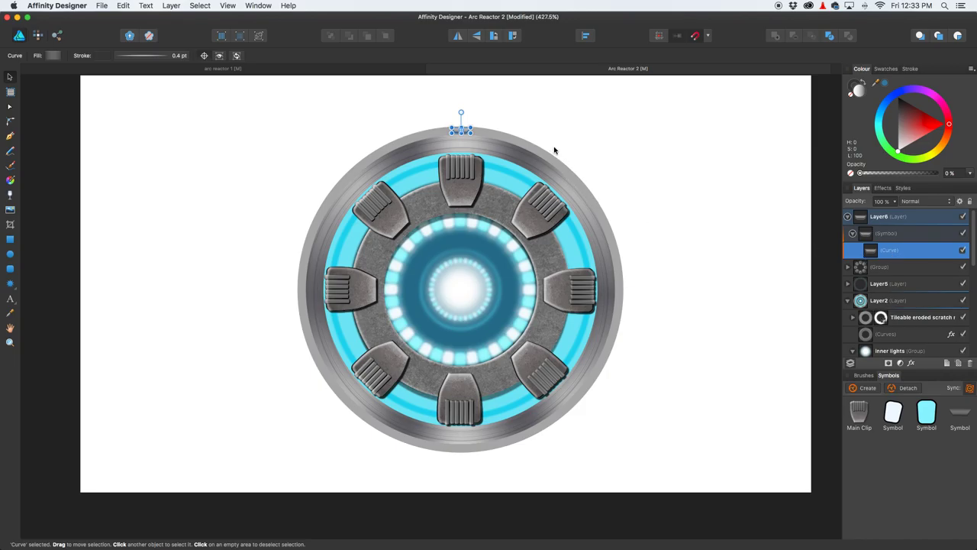
click(501, 121)
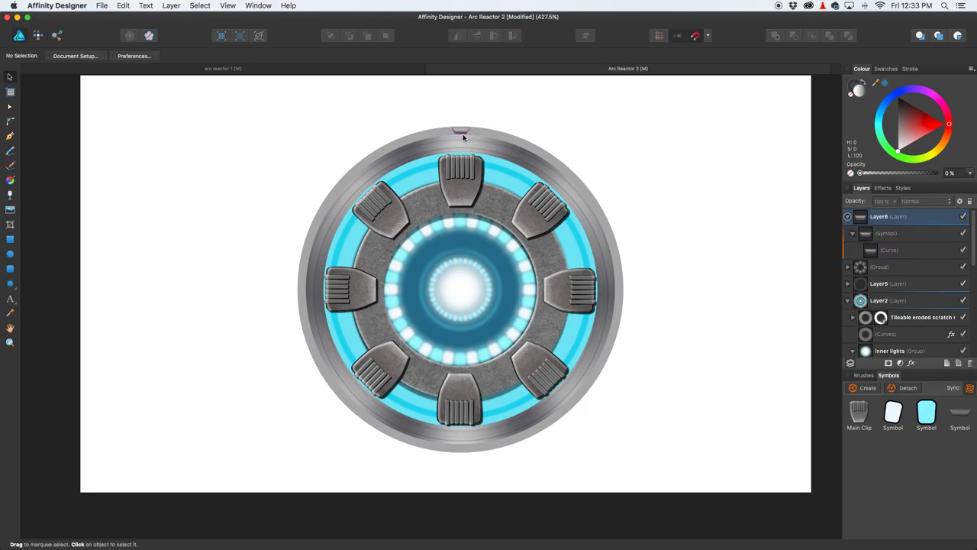
scroll(463, 134, up, 6)
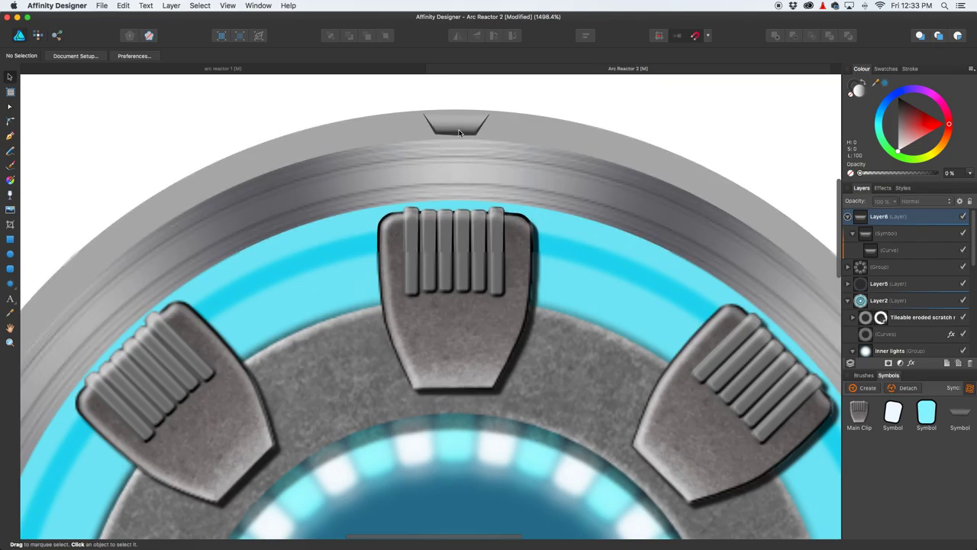
scroll(463, 136, down, 5)
scroll(466, 148, down, 1)
Step: Switch to the Move Tool and select the notch symbol at the top of the rim
key(space)
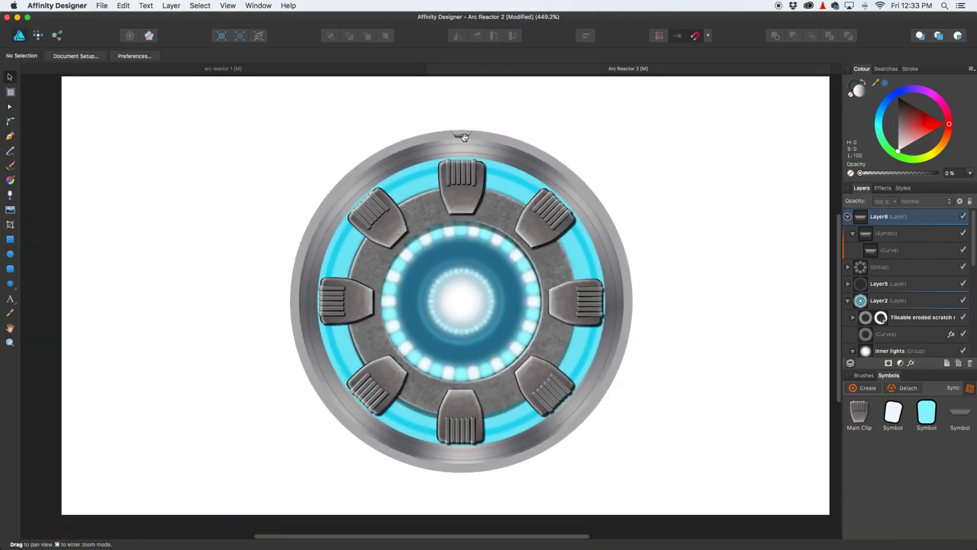
scroll(120, 105, up, 1)
click(10, 77)
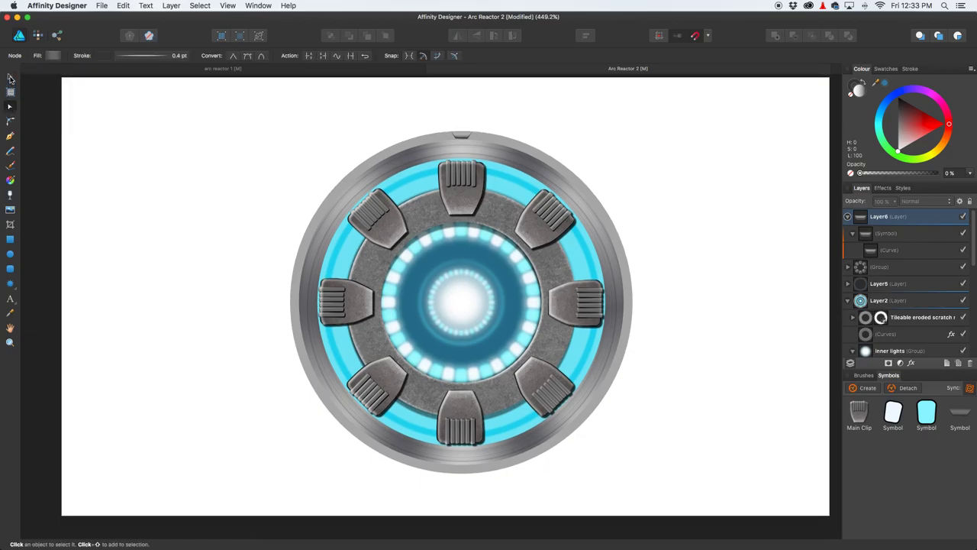
click(467, 137)
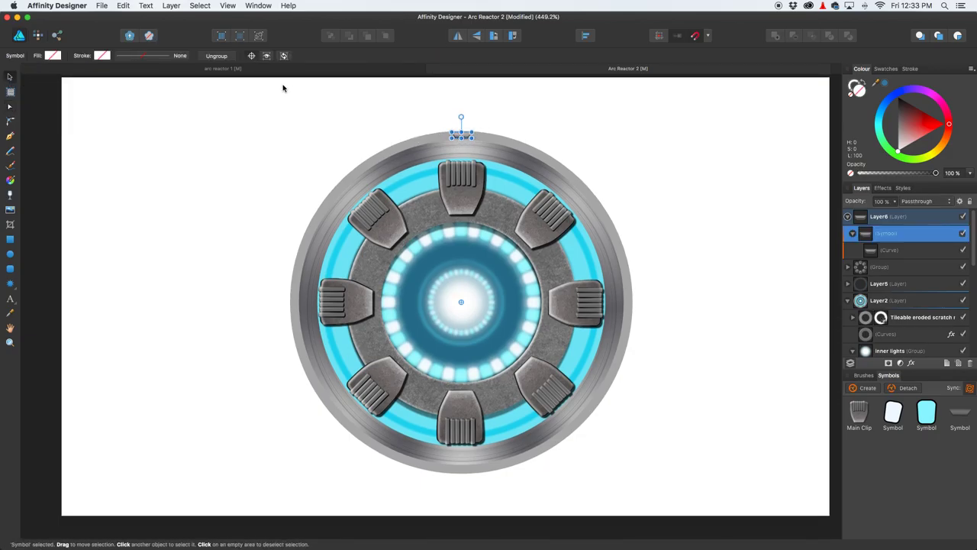
click(249, 70)
scroll(428, 120, down, 8)
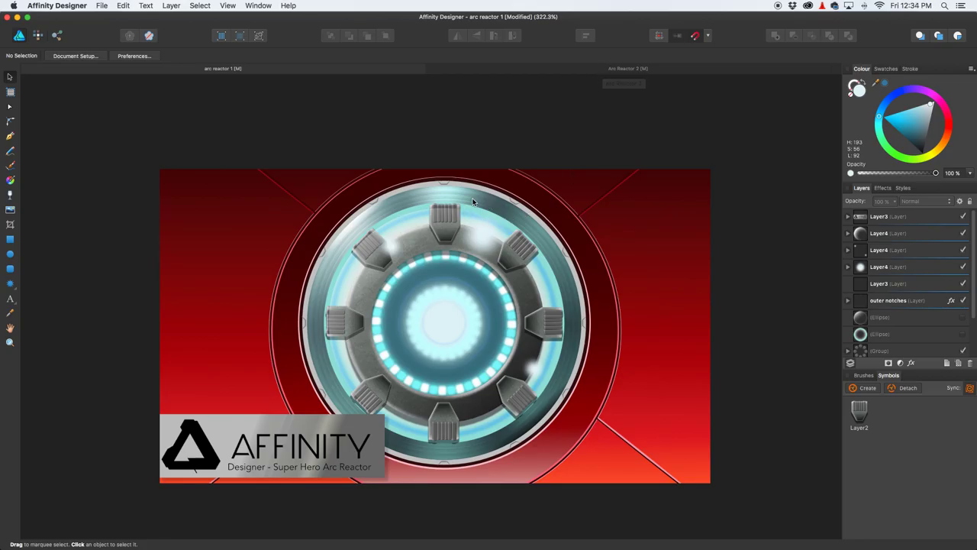
click(556, 74)
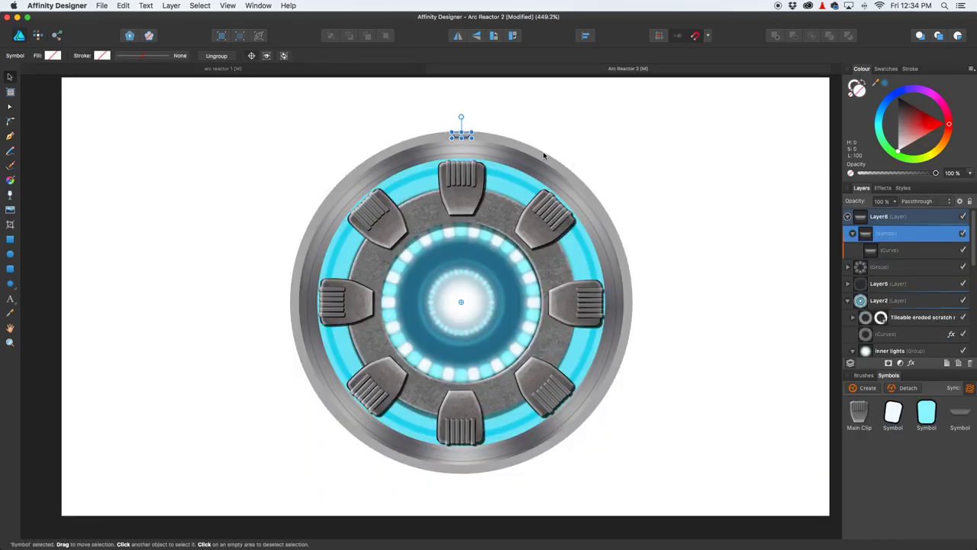
Step: Duplicate the notch curve inside the symbol, trying and undoing a rotation
click(884, 250)
key(super+j)
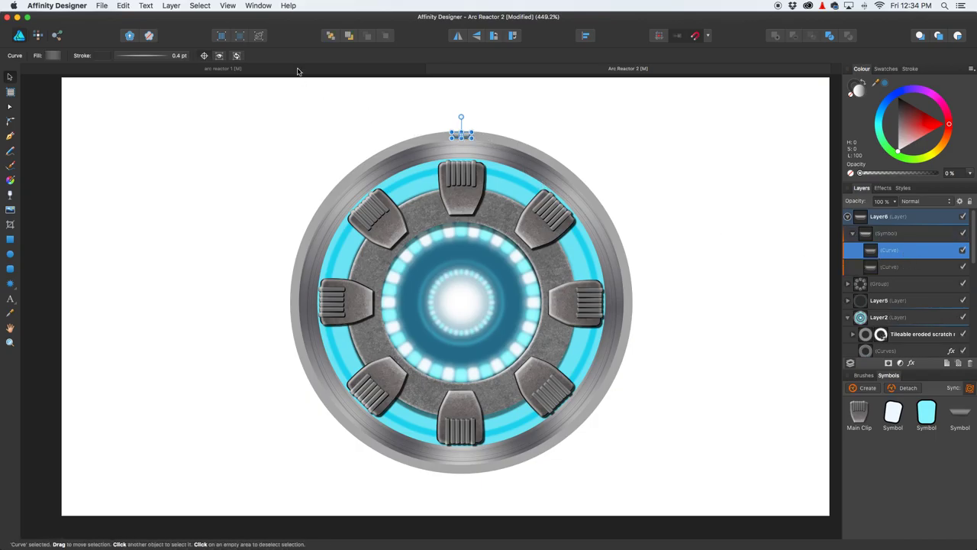
click(205, 57)
drag(475, 130, 480, 159)
key(super+z)
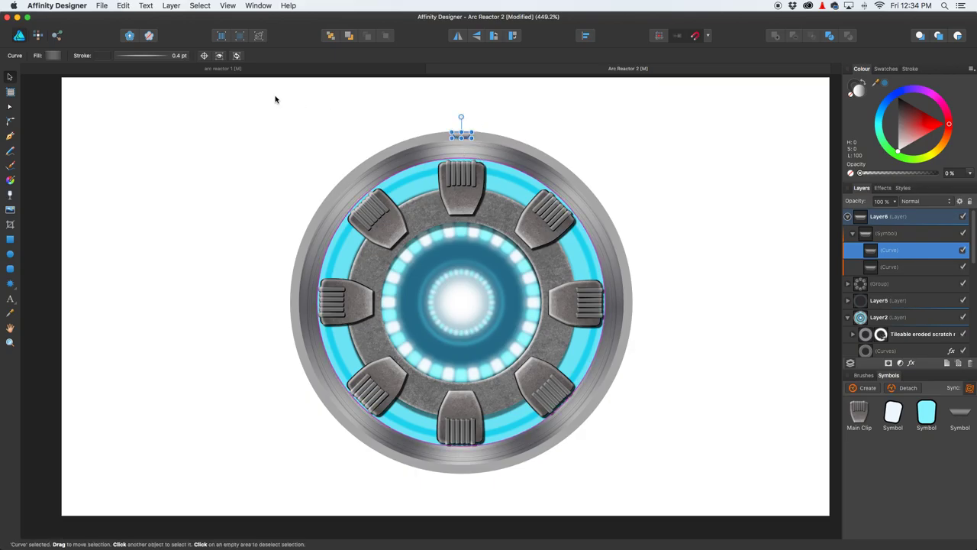
Step: Move the rotation centre to the reactor centre, rotate the copy to −30°, and duplicate it
click(205, 56)
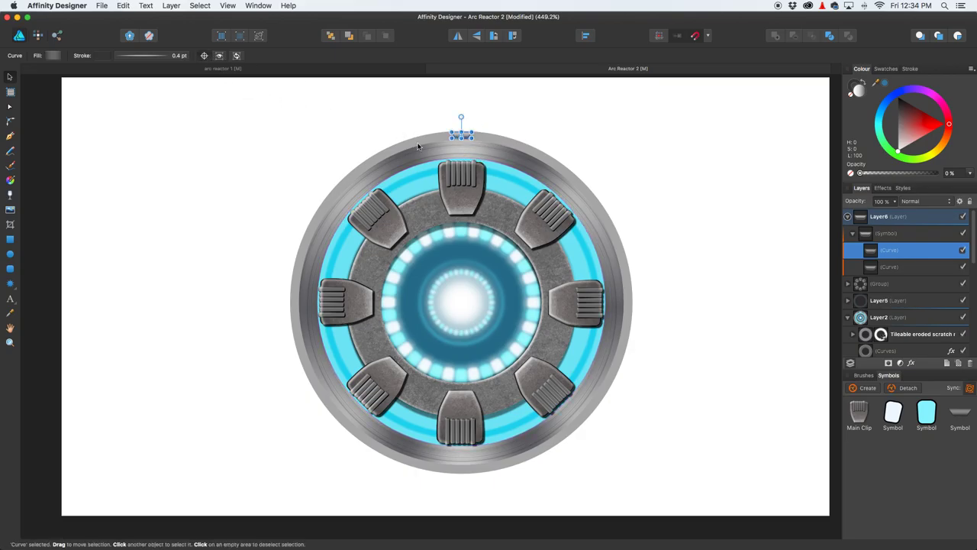
drag(461, 135, 460, 301)
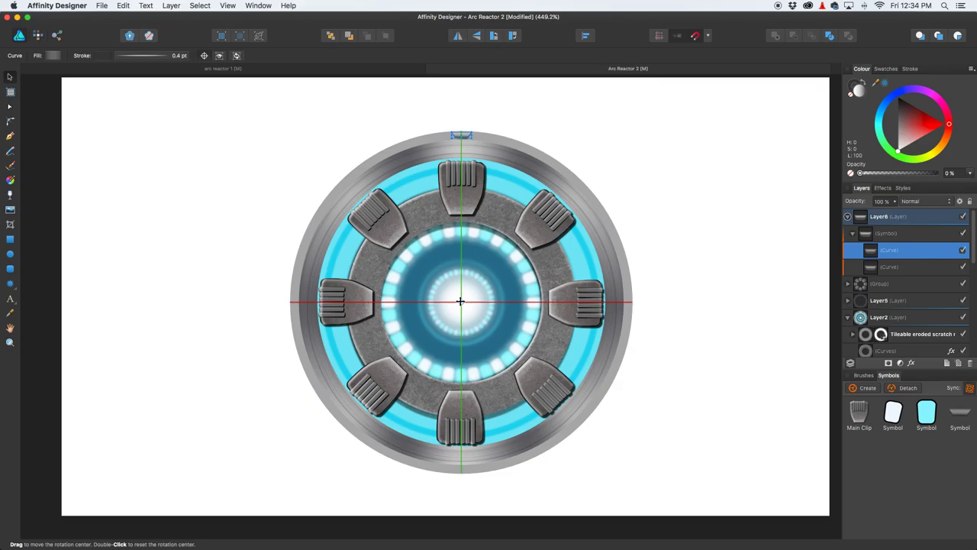
drag(460, 301, 460, 297)
scroll(461, 301, down, 1)
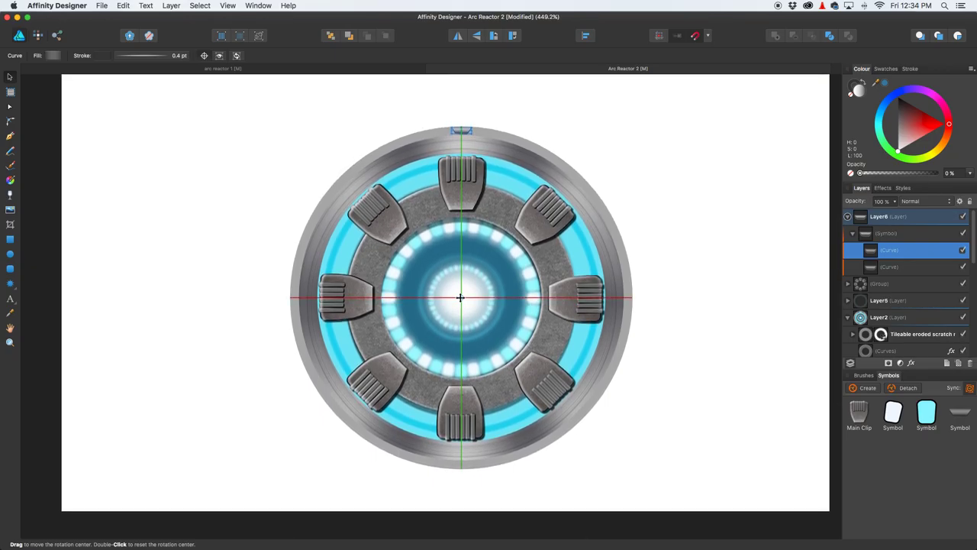
drag(461, 297, 460, 297)
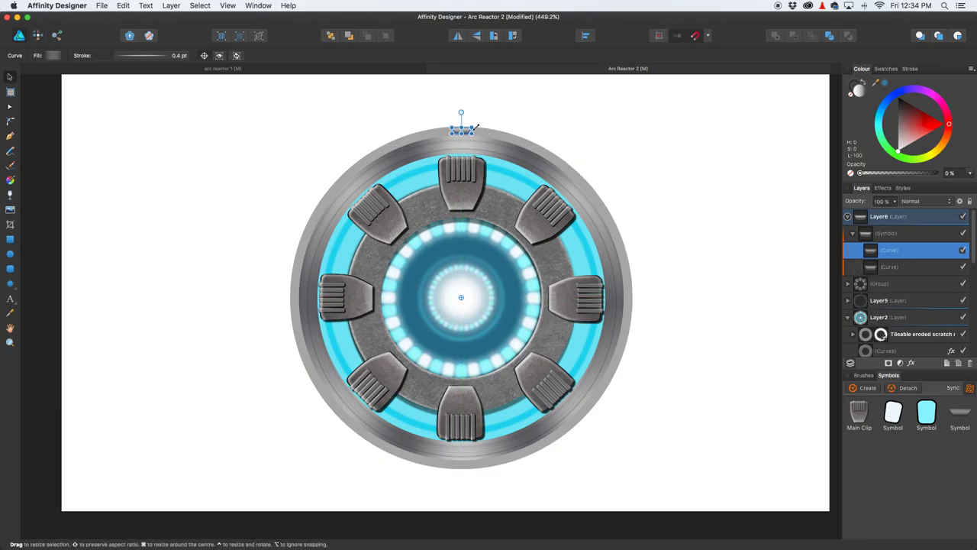
drag(476, 126, 567, 161)
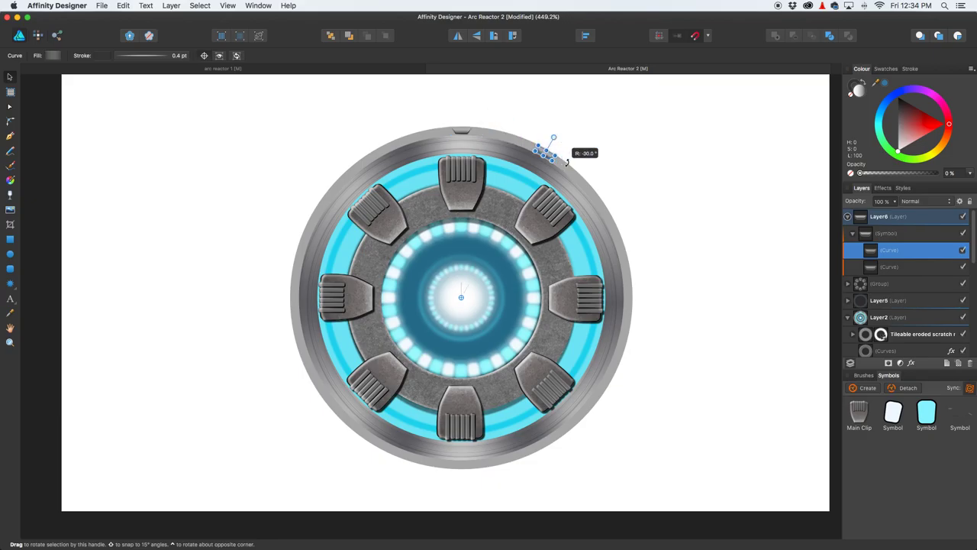
drag(567, 161, 567, 162)
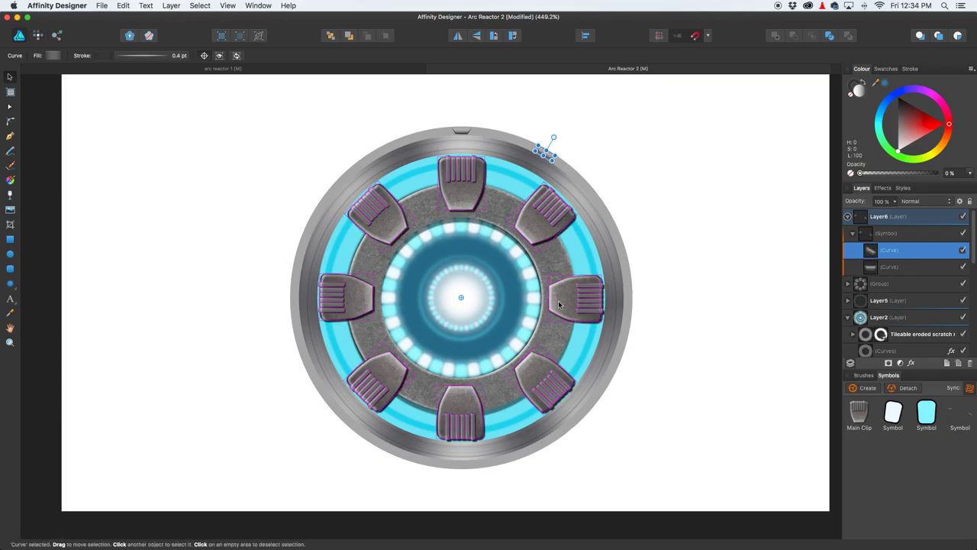
key(super+j)
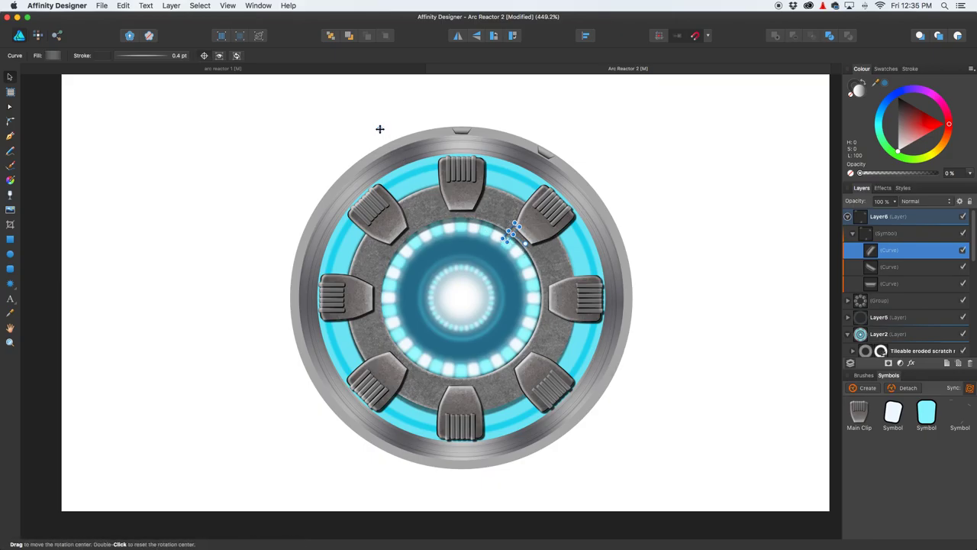
Step: Duplicate the notch curve, rotate it about its own centre, and move it onto the outer rim
drag(380, 130, 461, 297)
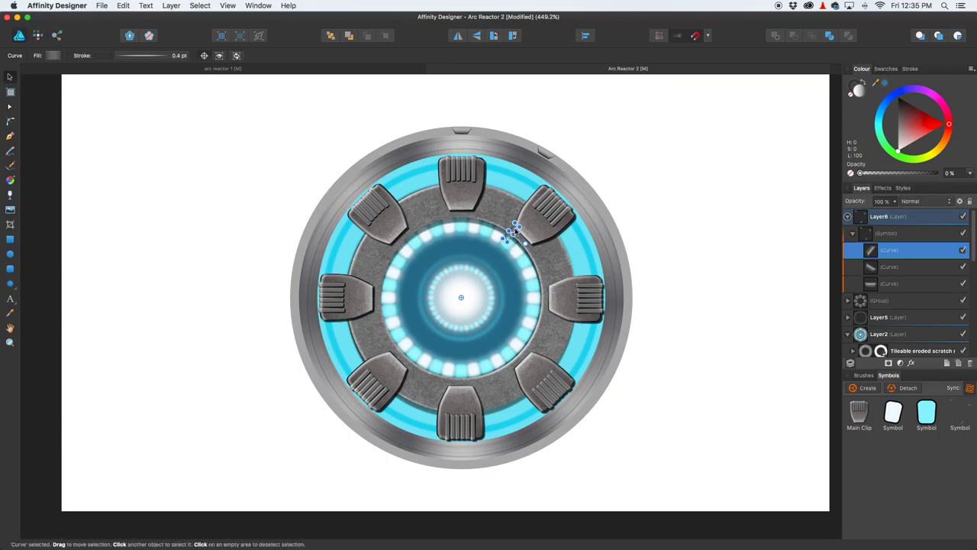
mouse_move(533, 224)
mouse_down()
mouse_move(567, 233)
mouse_move(563, 197)
mouse_move(537, 218)
mouse_up()
key(super+z)
key(super+z)
key(super+z)
key(super+z)
key(super+z)
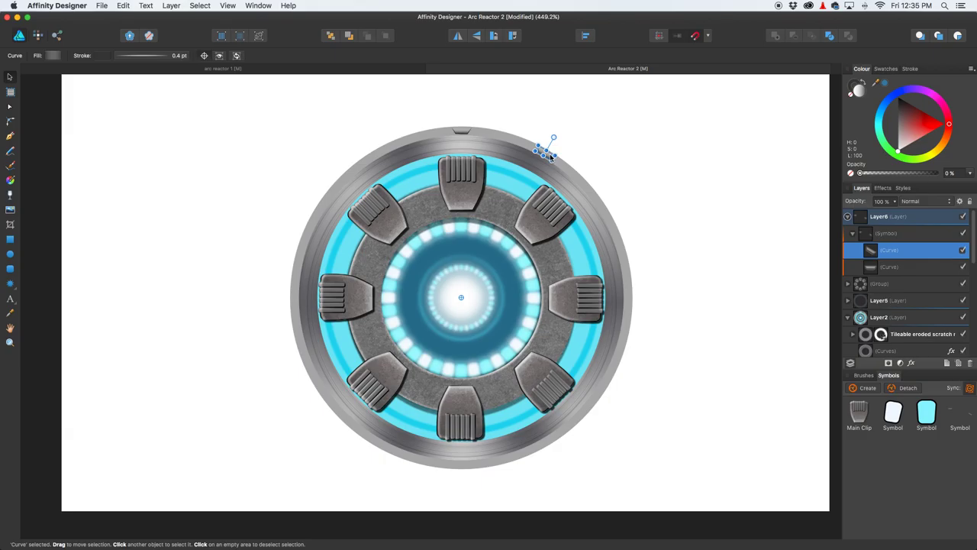
key(super+j)
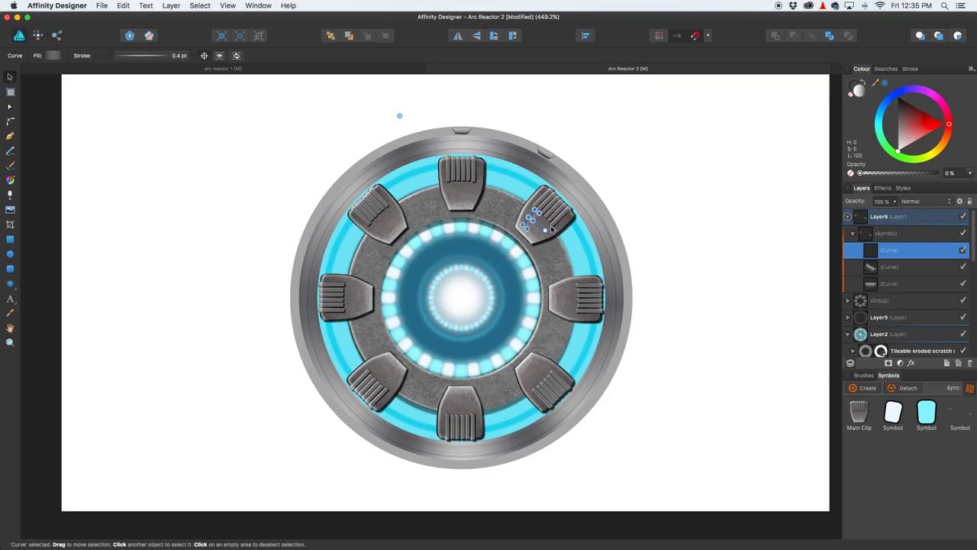
drag(399, 115, 526, 217)
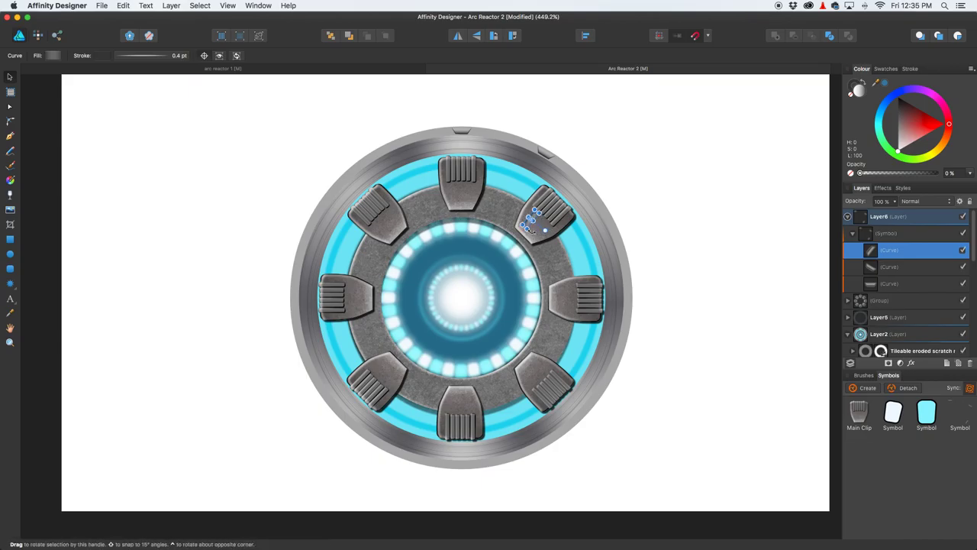
mouse_move(545, 229)
mouse_down()
mouse_move(564, 209)
mouse_move(548, 222)
mouse_up()
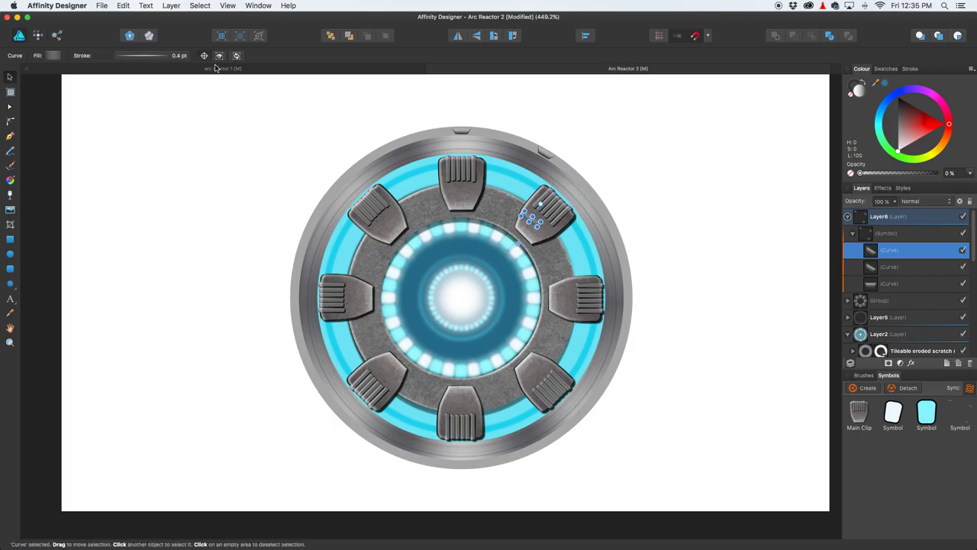
scroll(539, 218, up, 5)
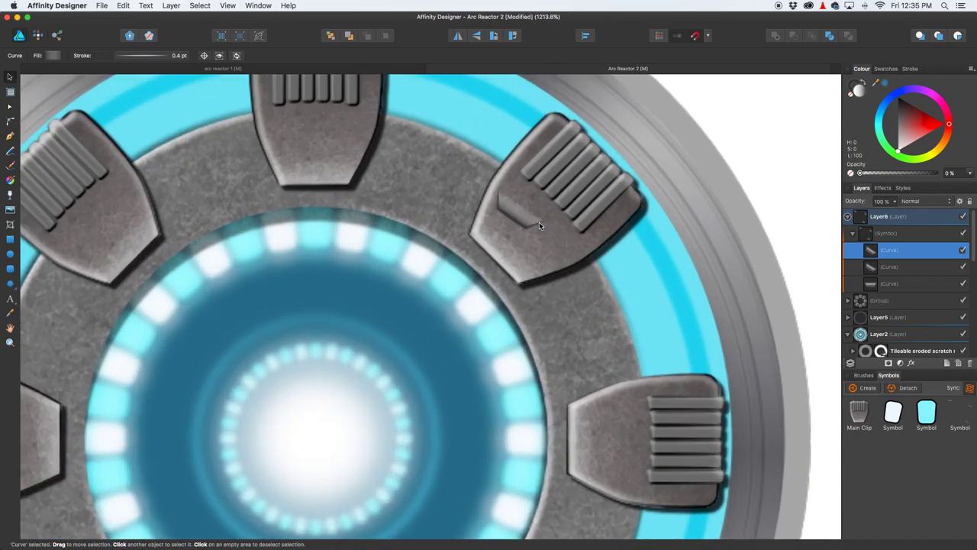
scroll(539, 197, up, 5)
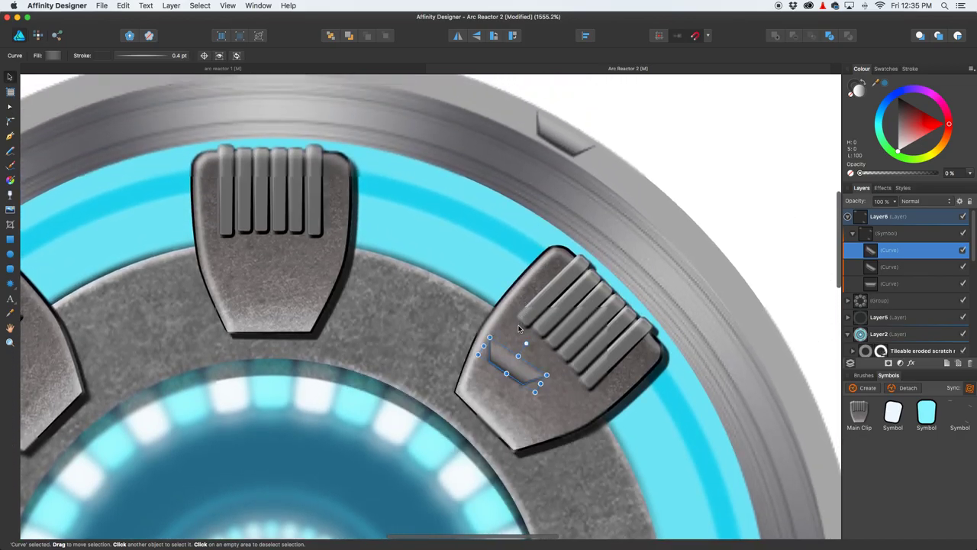
drag(511, 363, 557, 137)
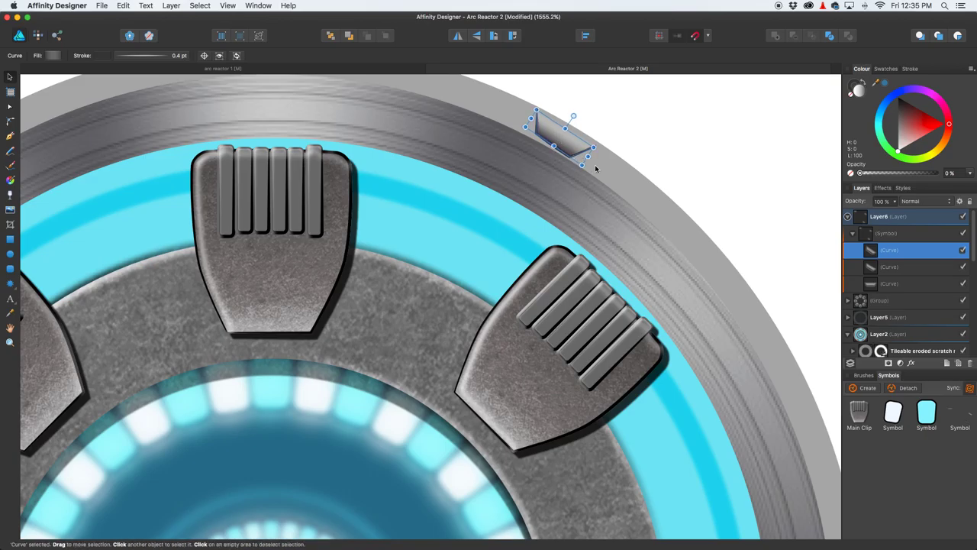
Step: Nudge the rim notch right and fine-tune its angle to about −29.7° along the rim
click(643, 156)
click(559, 145)
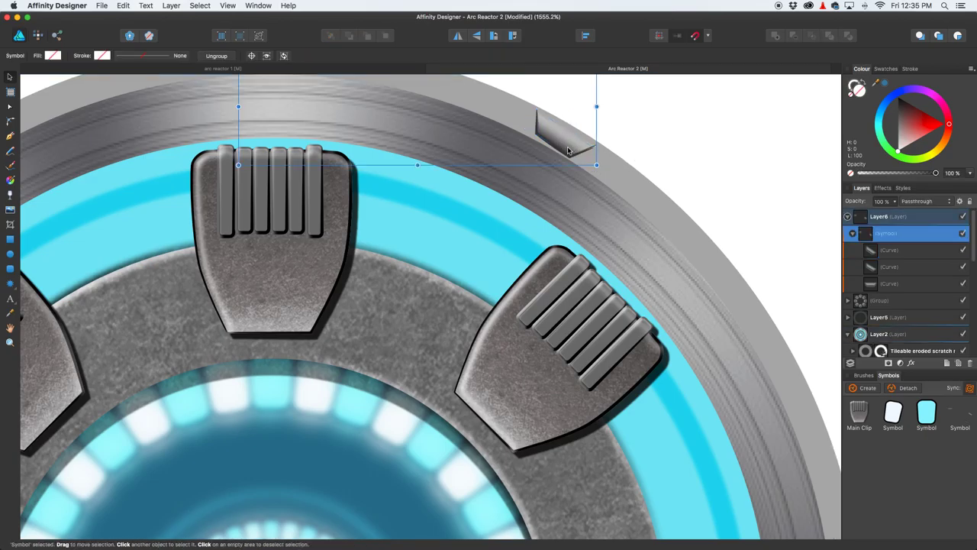
click(875, 257)
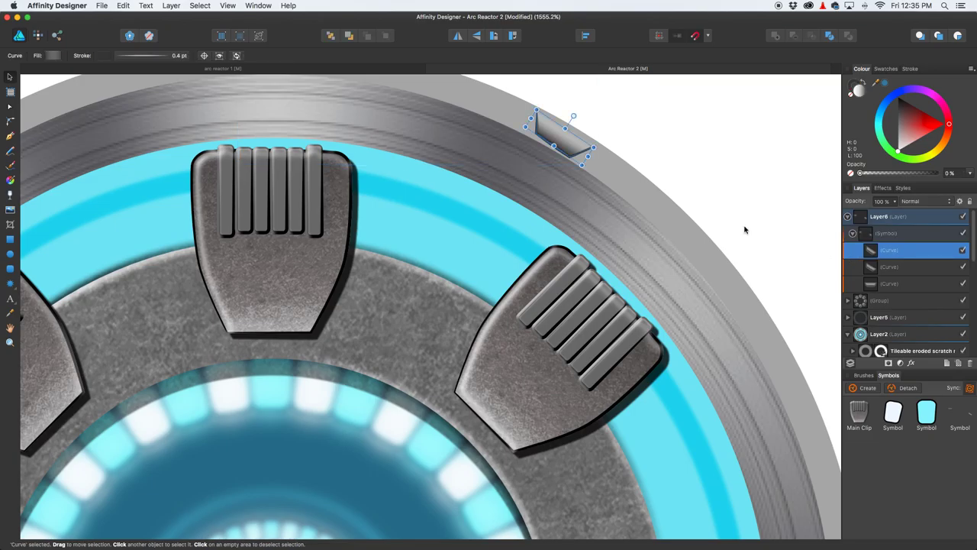
scroll(626, 176, up, 5)
scroll(532, 163, up, 5)
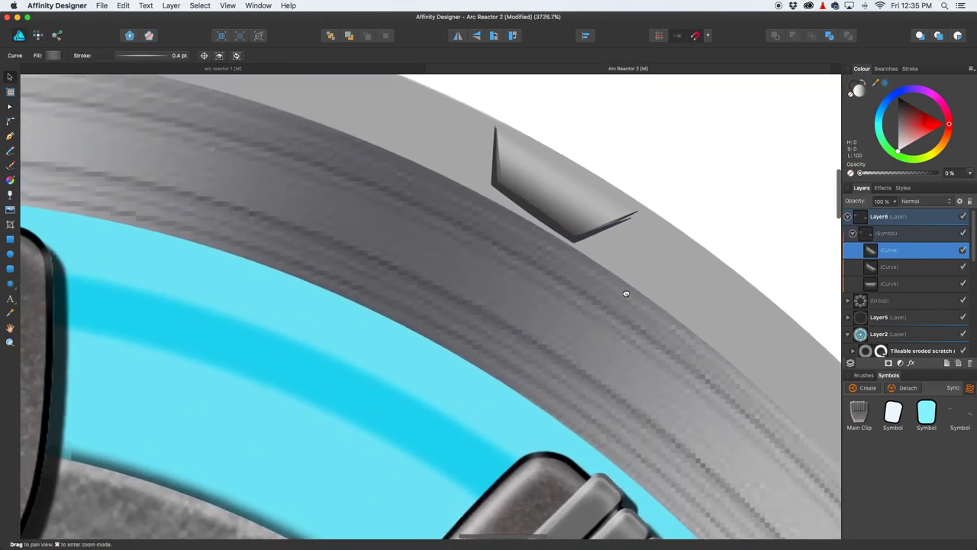
drag(648, 239, 648, 237)
drag(571, 251, 577, 251)
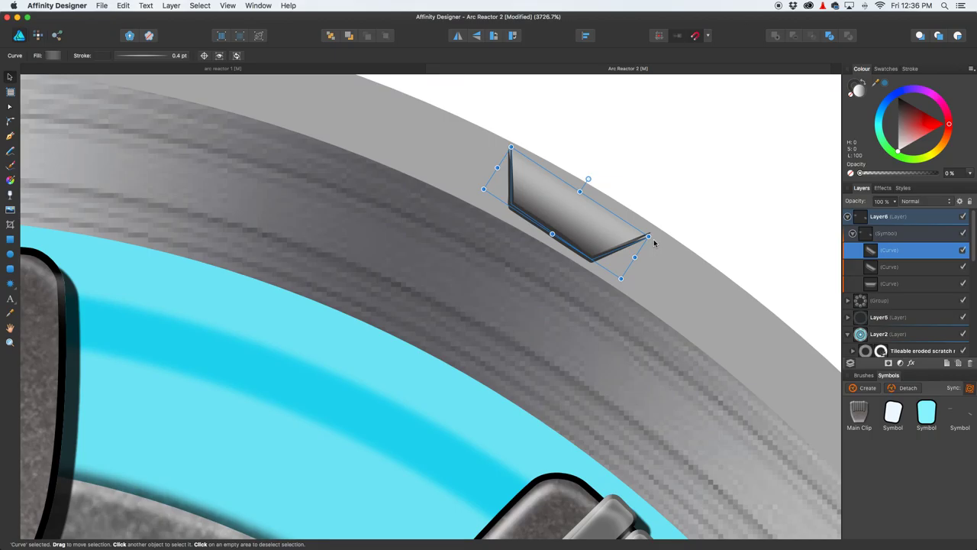
drag(652, 235, 651, 231)
drag(572, 250, 575, 252)
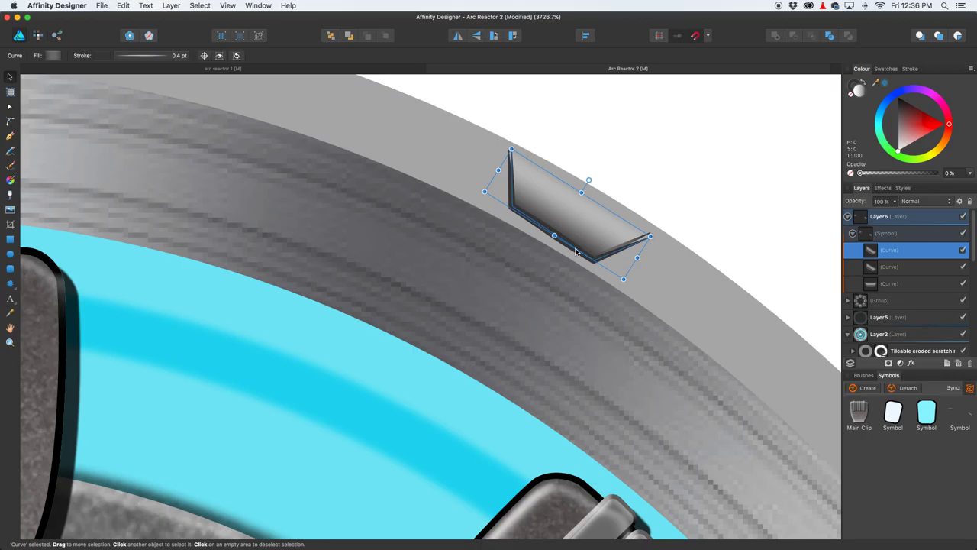
scroll(591, 231, down, 5)
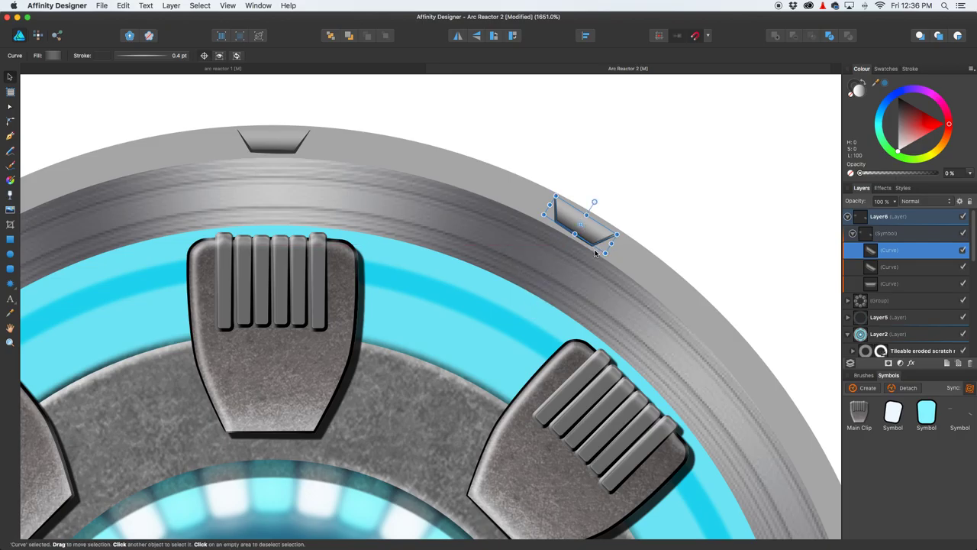
scroll(593, 249, up, 6)
drag(665, 201, 667, 196)
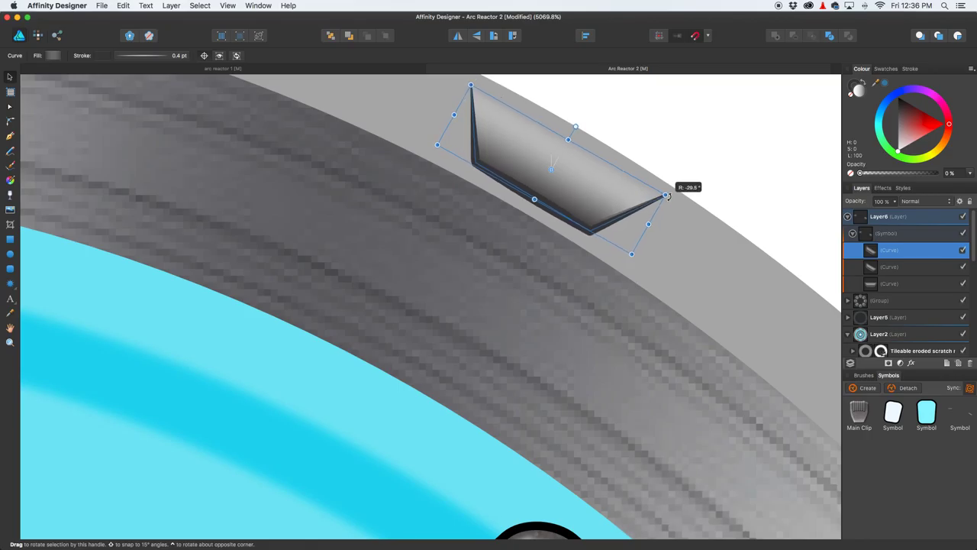
scroll(536, 233, down, 1)
scroll(536, 233, down, 10)
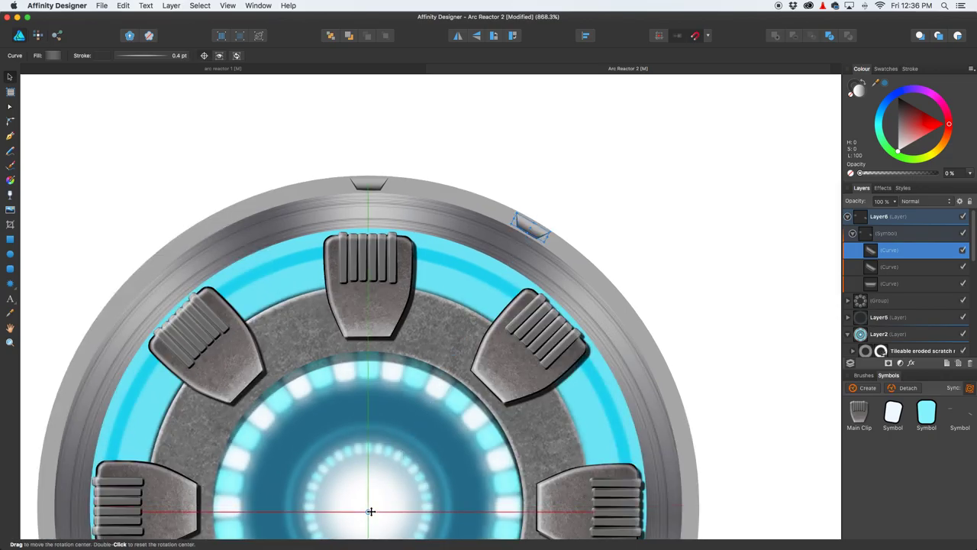
Step: Centre the rotation on the reactor and swing a duplicated notch round to the ring's right side
scroll(388, 465, down, 3)
scroll(382, 364, down, 3)
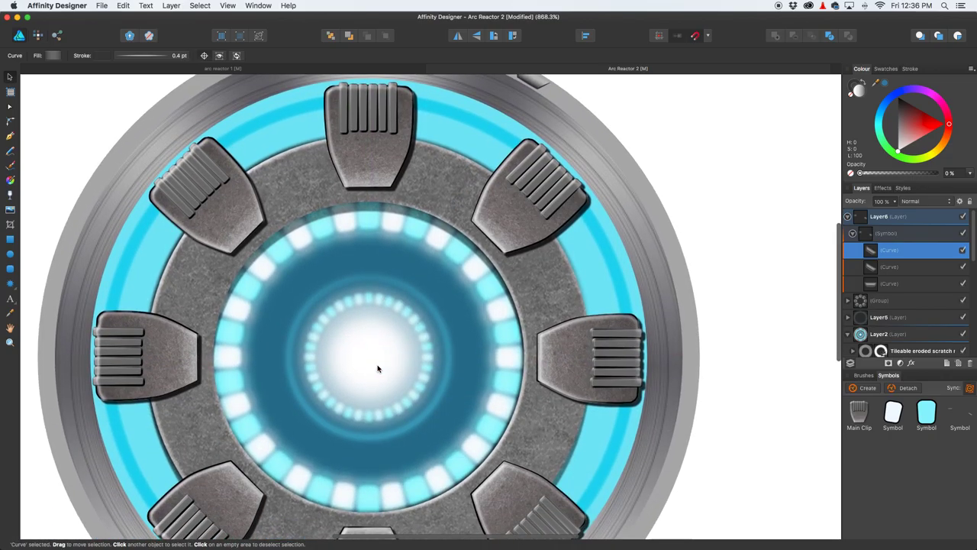
drag(365, 364, 366, 358)
scroll(420, 332, down, 5)
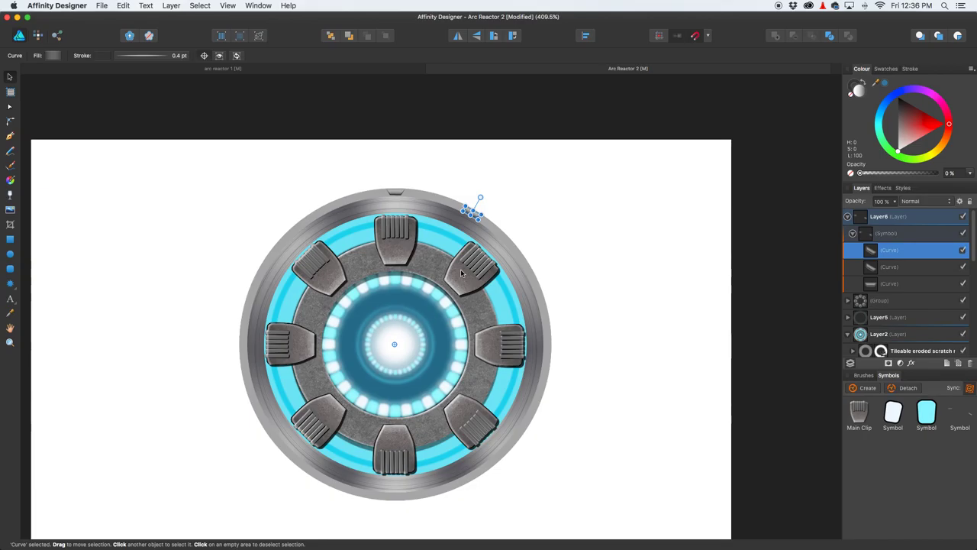
drag(481, 220, 528, 274)
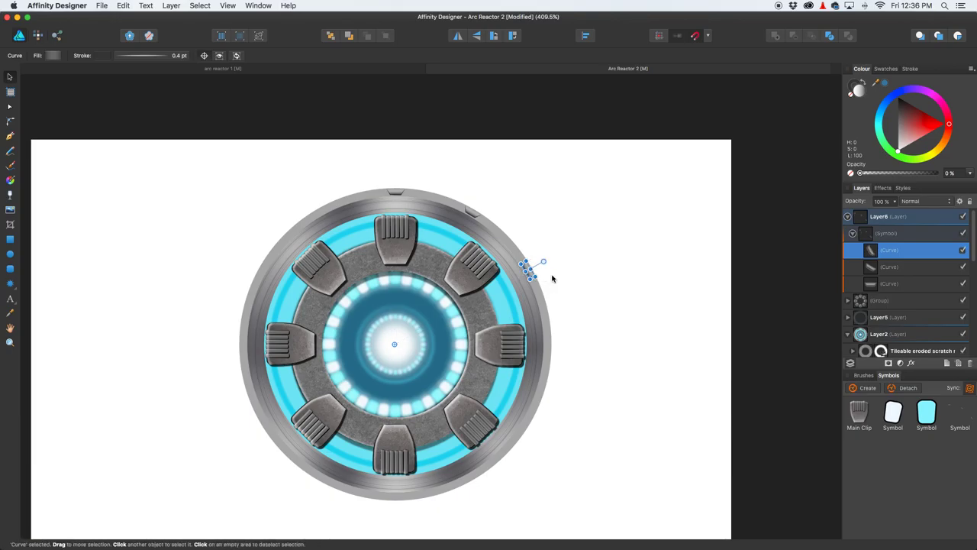
key(super+j)
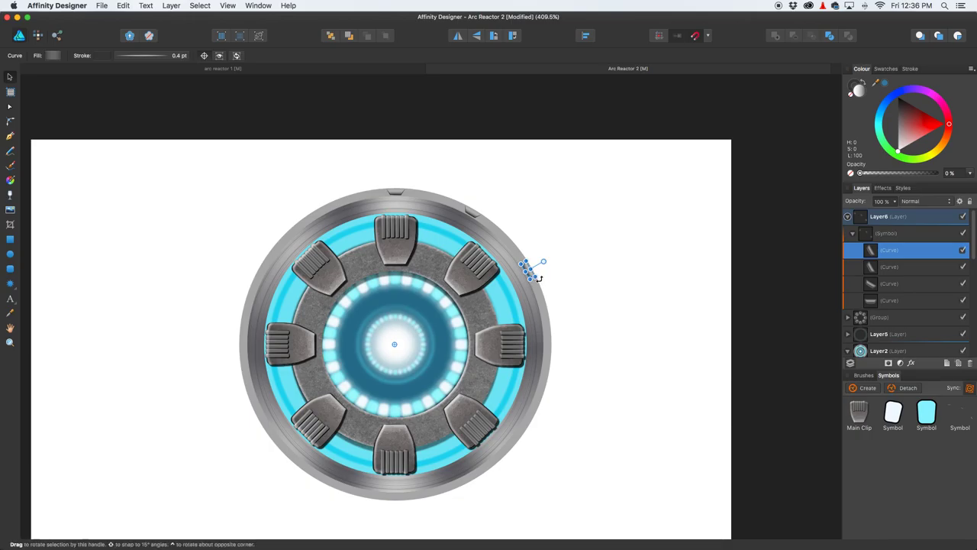
drag(540, 277, 557, 350)
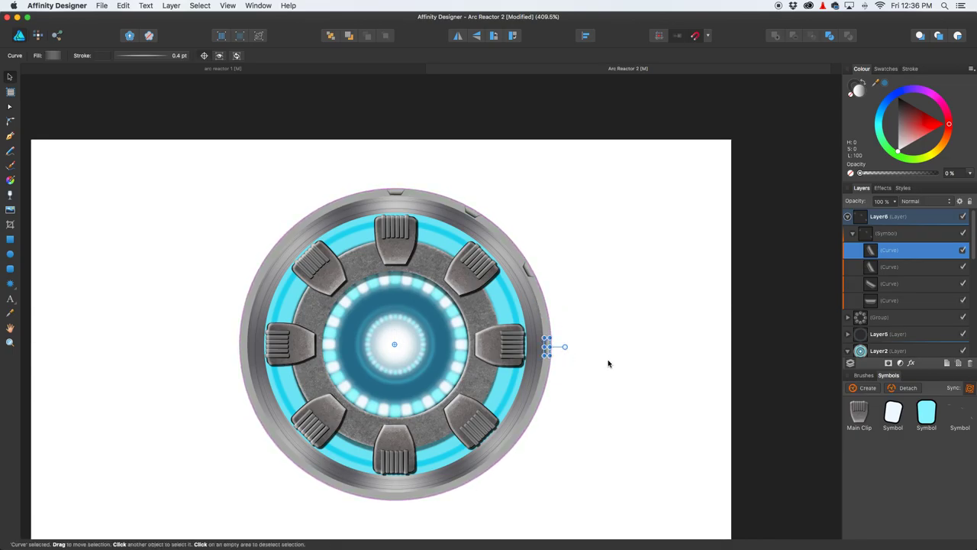
Step: Repeat the rotated notch copies around the ring, undoing the extra one overlapping the top
key(super+j)
key(super+j)
key(super+j)
key(super+j)
key(super+j)
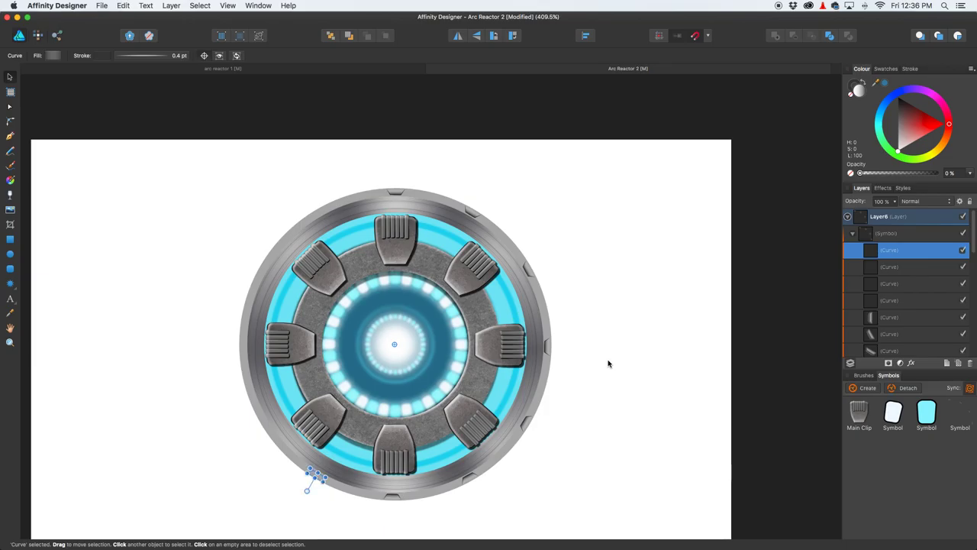
key(super+j)
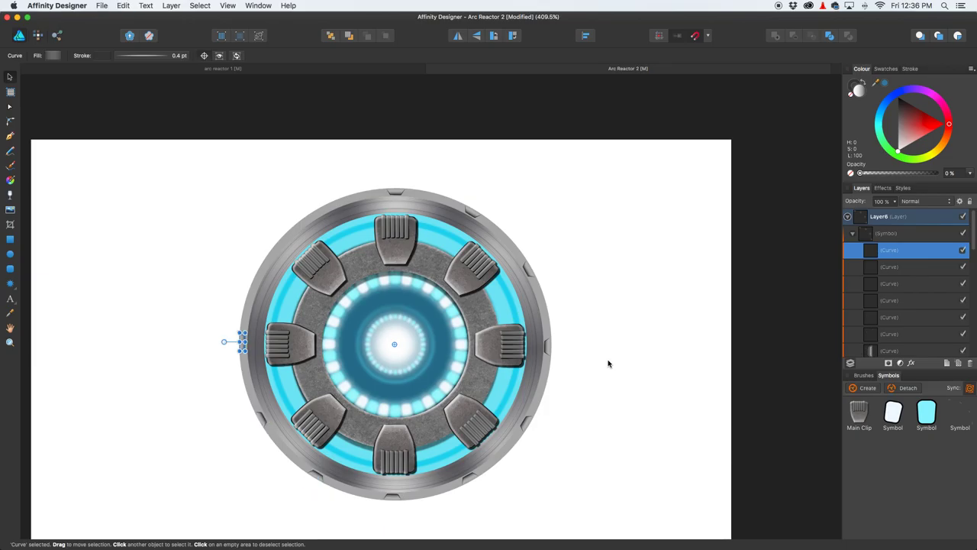
key(super+j)
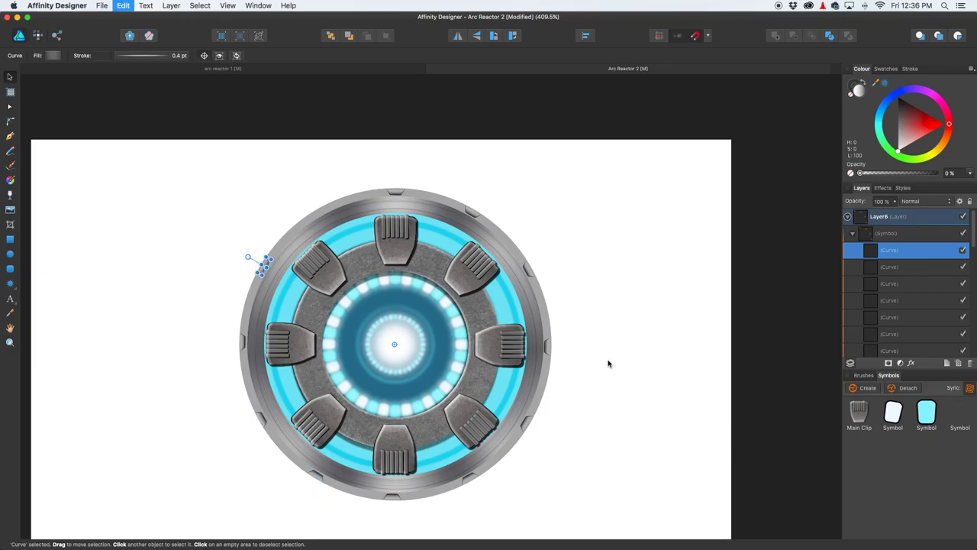
key(super+j)
key(super+j)
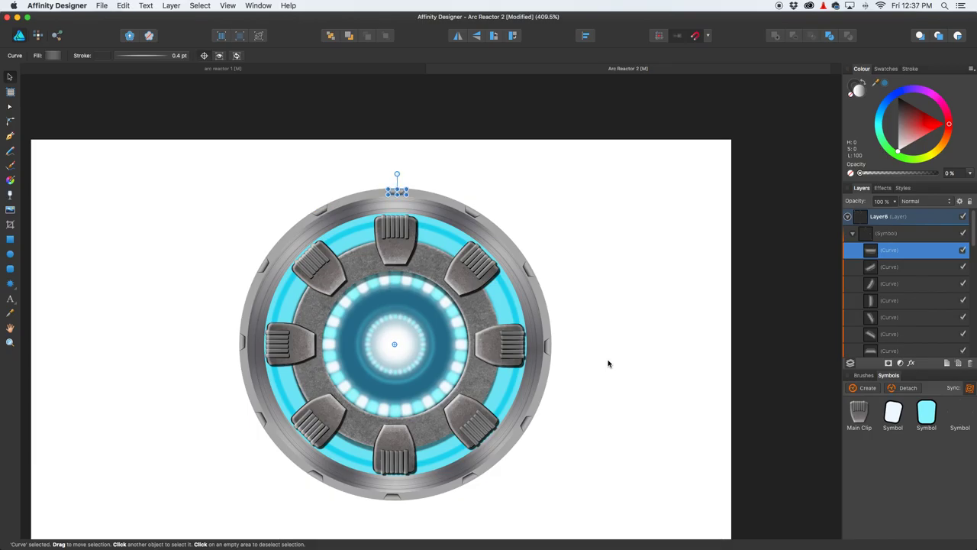
key(super+z)
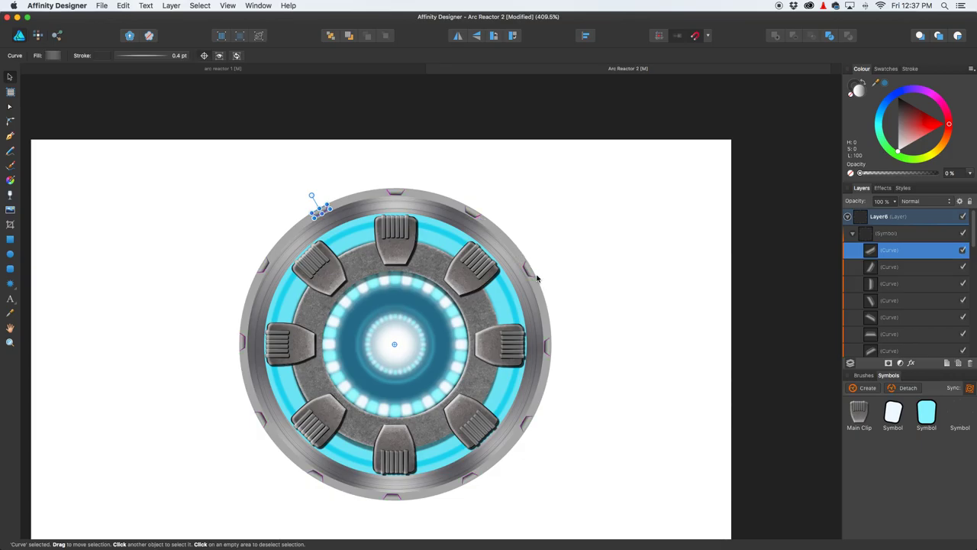
click(527, 224)
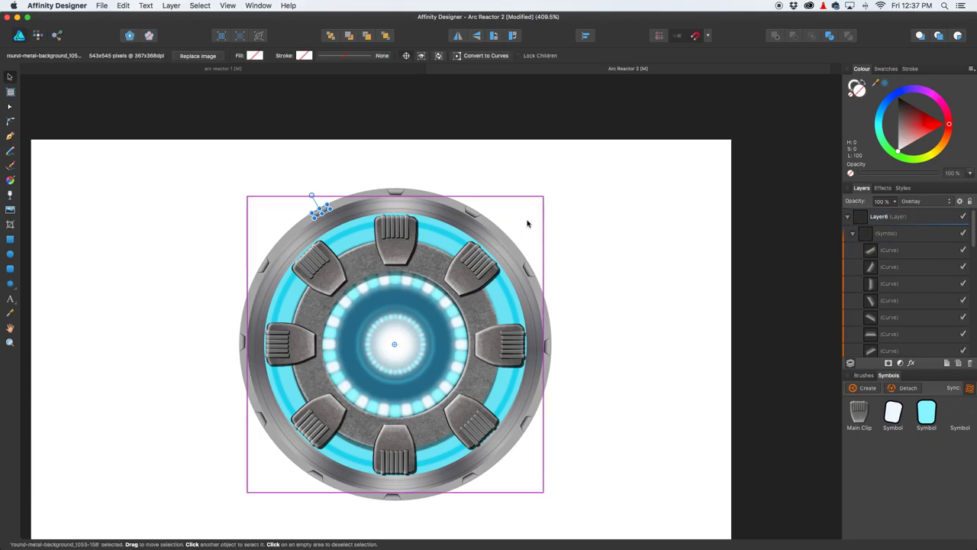
click(582, 220)
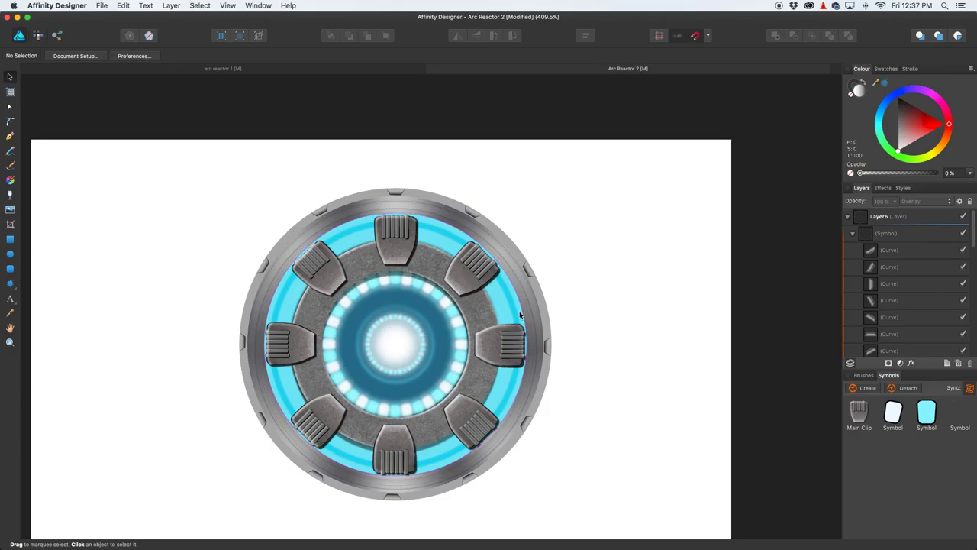
scroll(405, 267, left, 3)
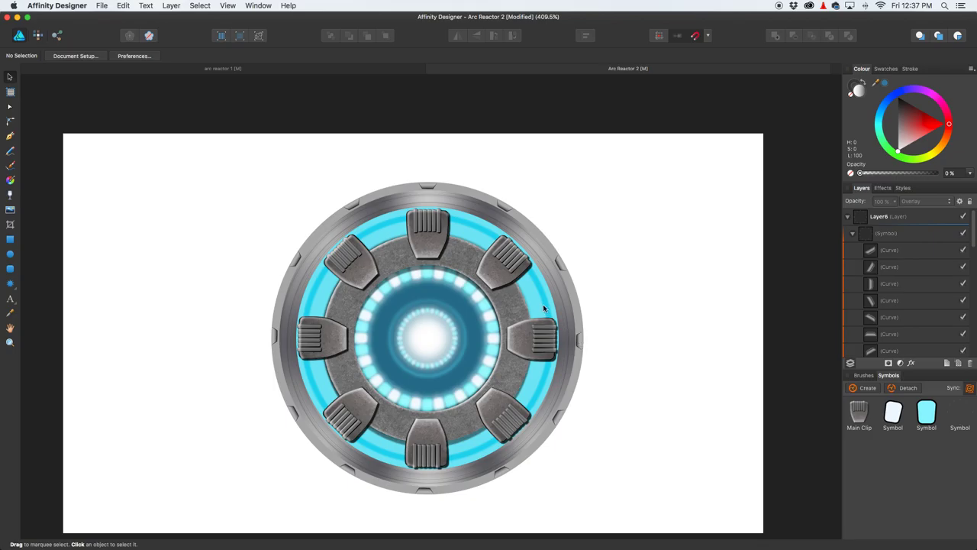
scroll(551, 320, up, 3)
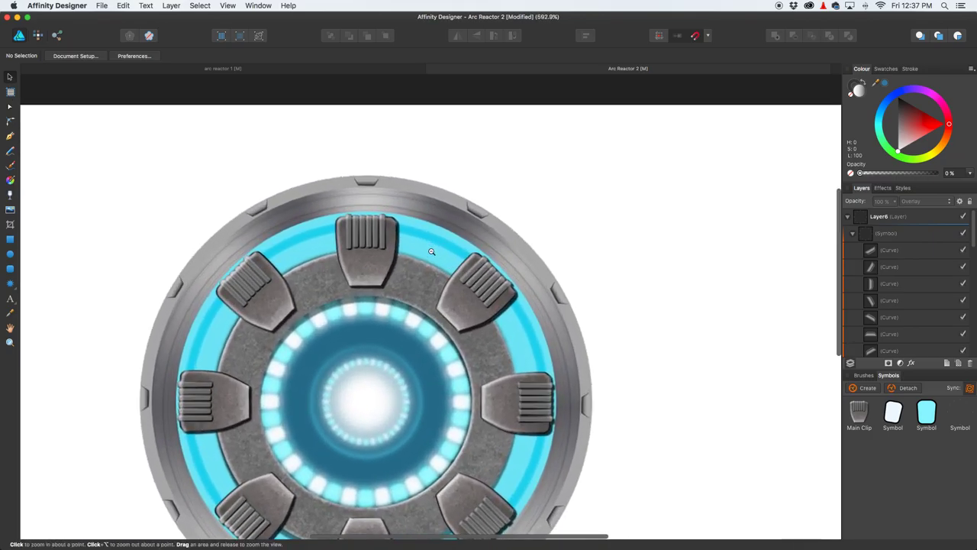
key(space)
drag(290, 338, 372, 192)
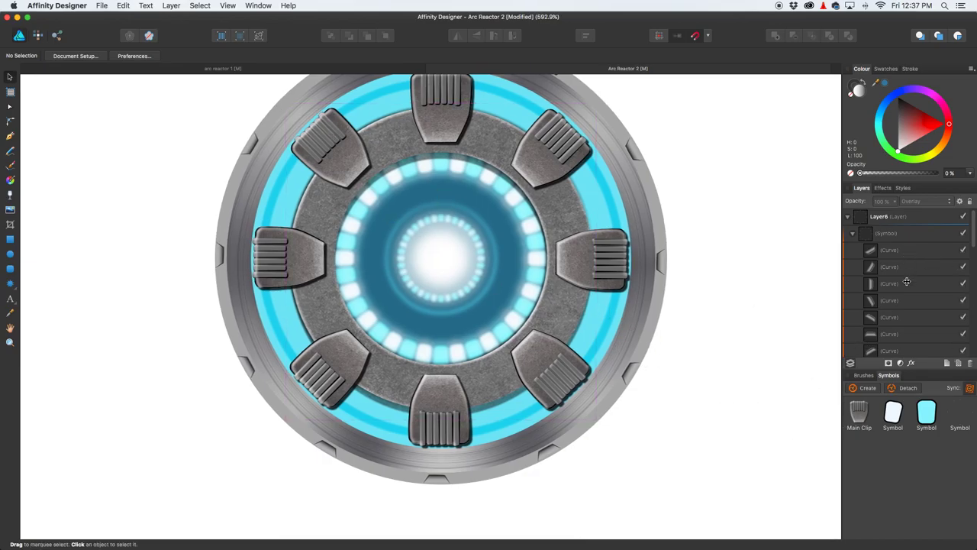
scroll(558, 148, down, 10)
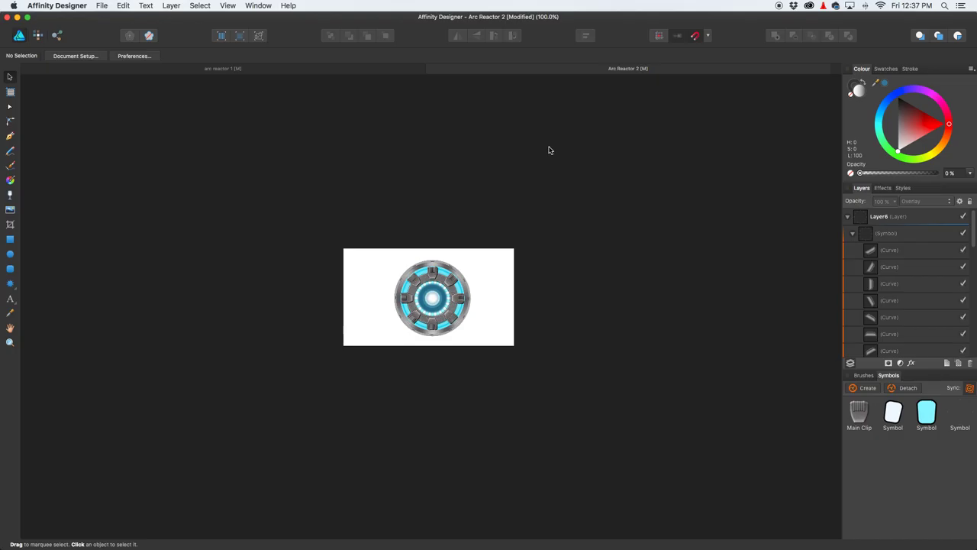
scroll(456, 285, up, 10)
scroll(456, 266, up, 6)
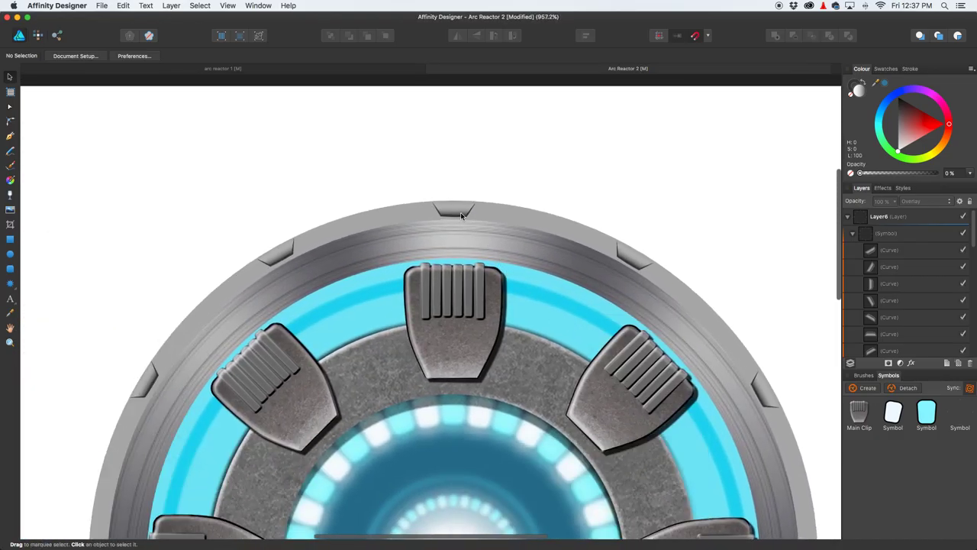
Step: Settle the top and upper-right notches against the outer ring edge
click(459, 219)
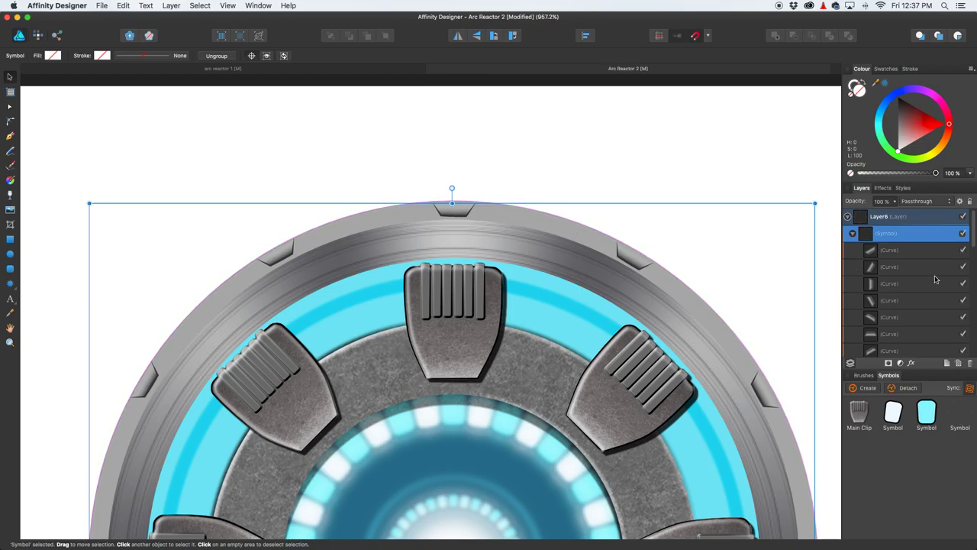
scroll(900, 288, down, 5)
click(896, 261)
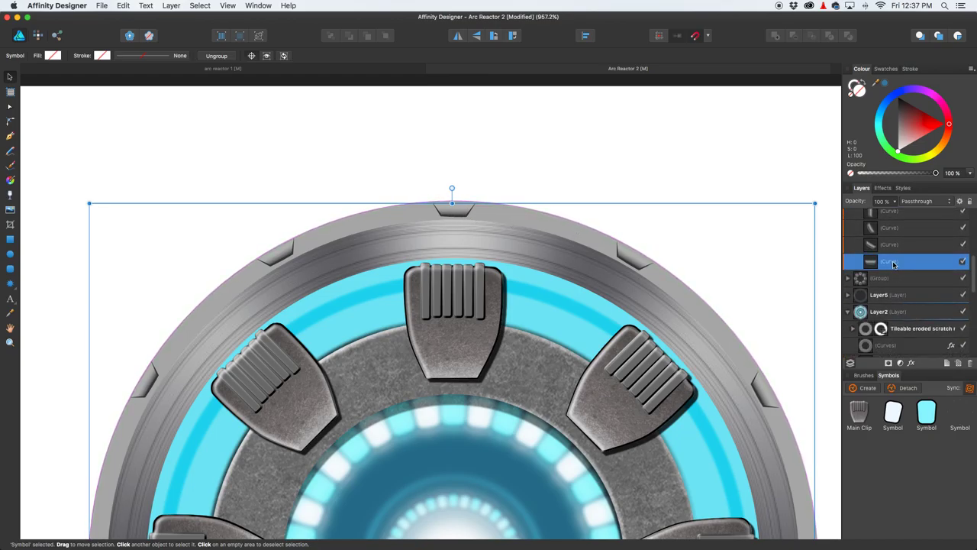
scroll(483, 215, up, 3)
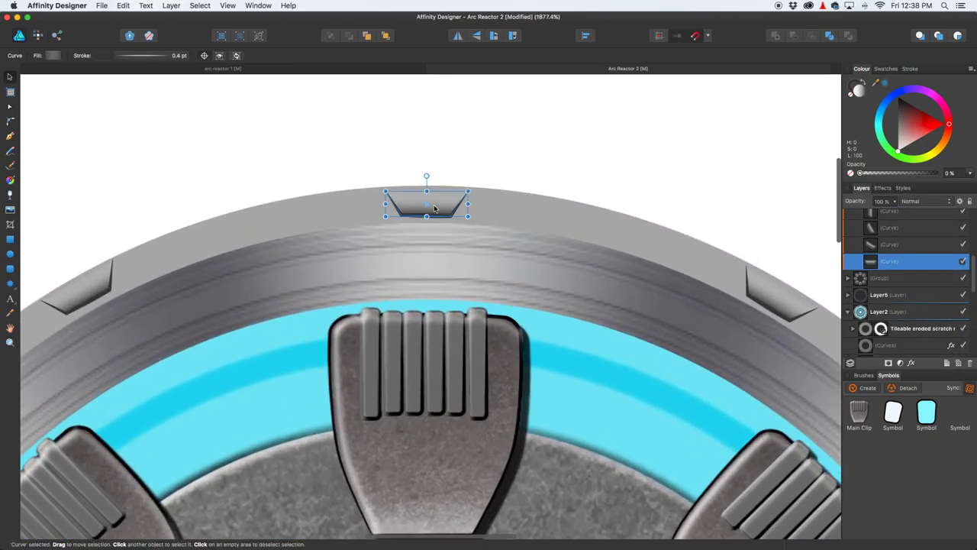
drag(429, 210, 434, 203)
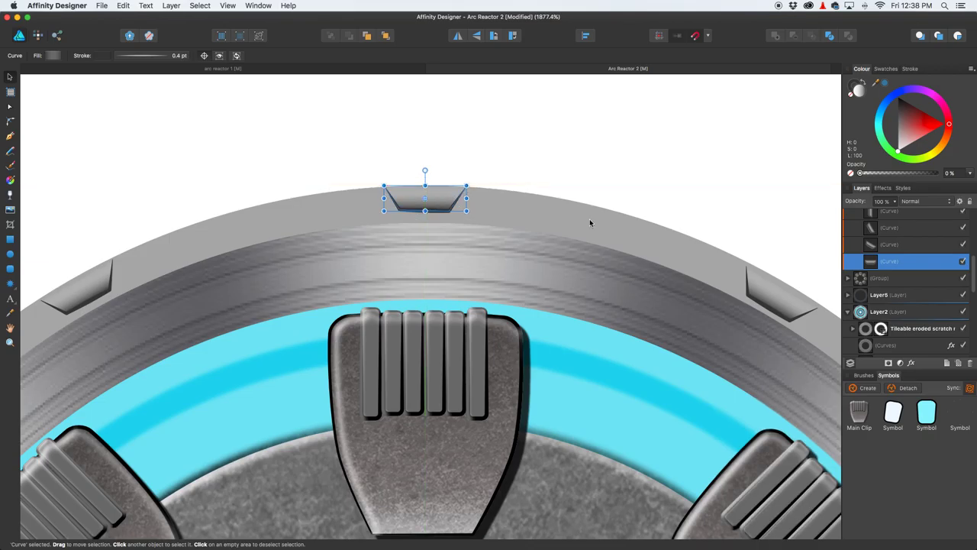
click(779, 302)
drag(778, 302, 781, 298)
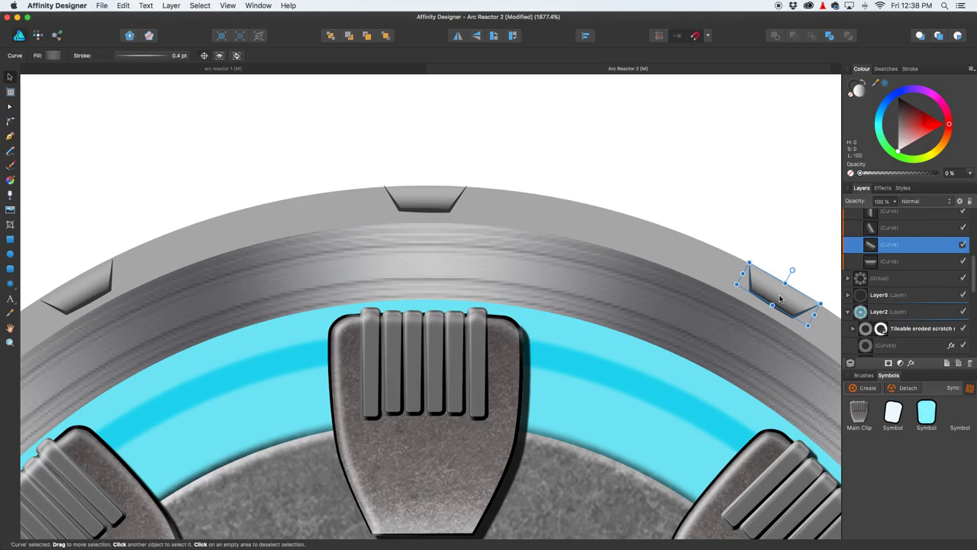
scroll(783, 302, right, 8)
scroll(783, 302, down, 5)
scroll(788, 305, down, 5)
scroll(788, 304, right, 8)
Step: Align the next notch and the right-side notch with the rim, nudging the right one left
click(627, 325)
drag(627, 326, 632, 330)
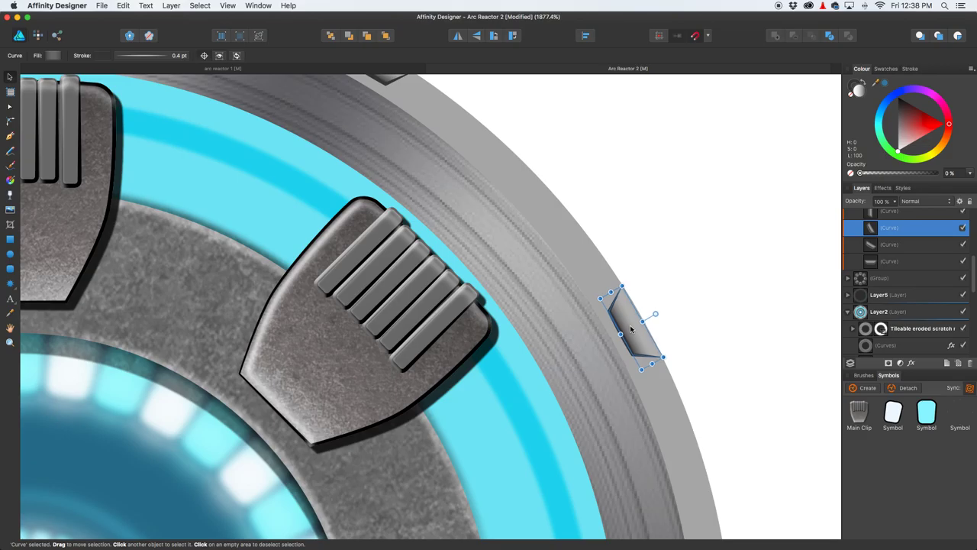
scroll(676, 362, down, 10)
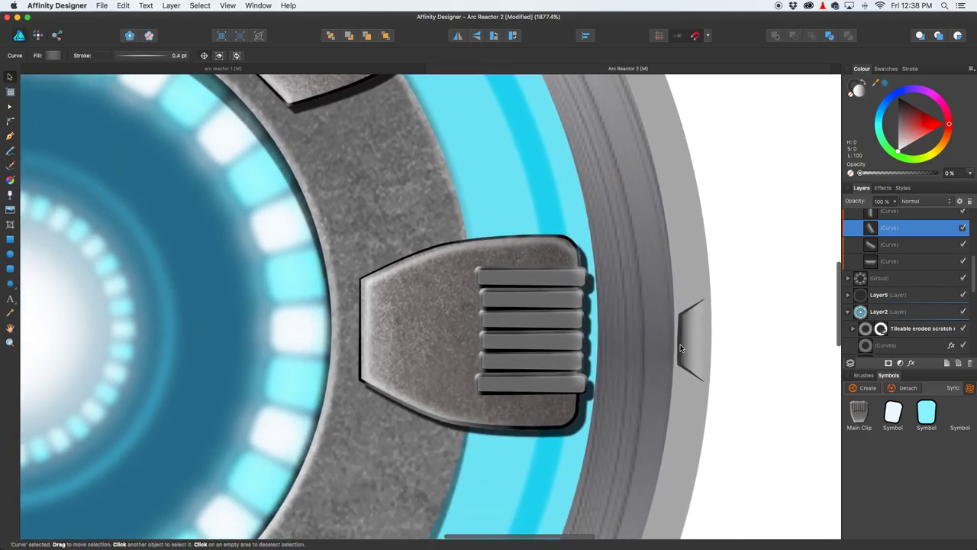
click(684, 347)
drag(687, 341, 693, 345)
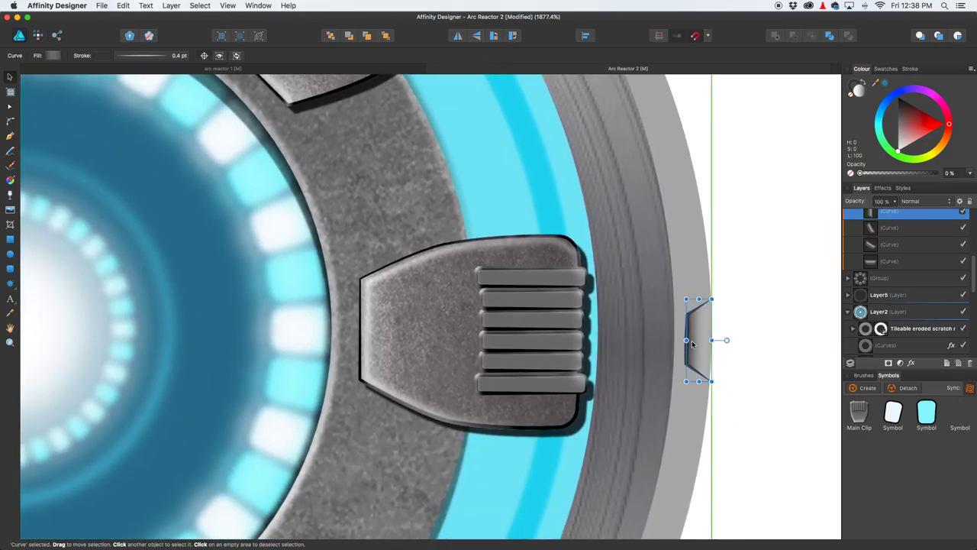
click(756, 359)
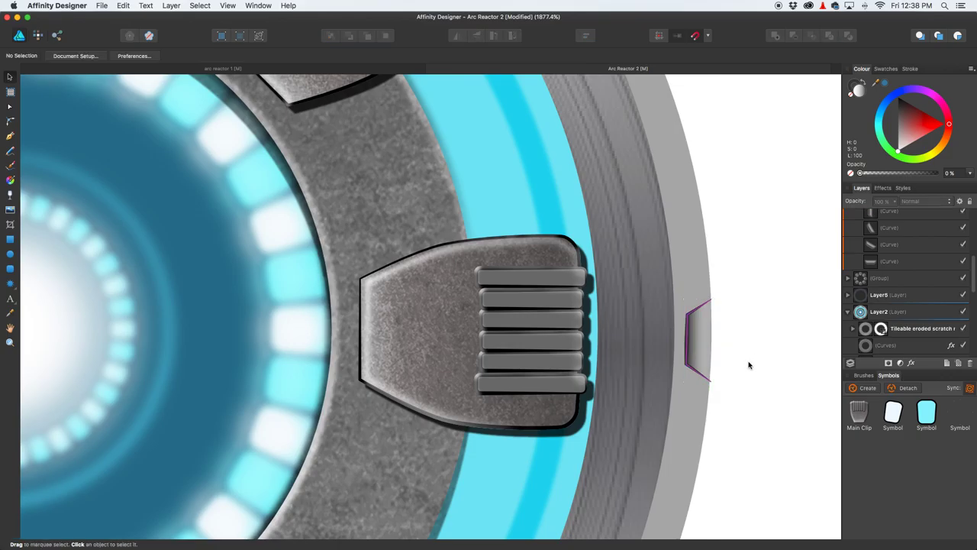
click(694, 341)
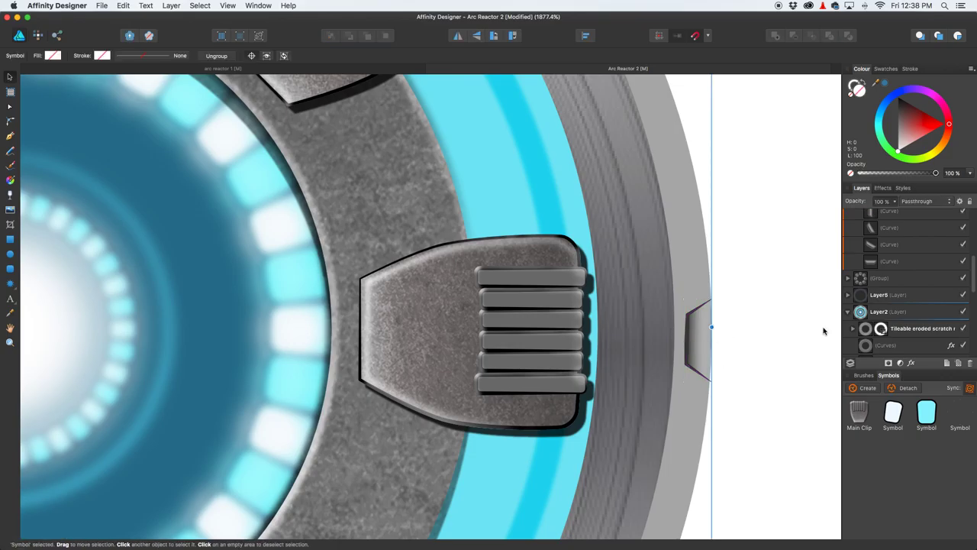
scroll(898, 260, up, 3)
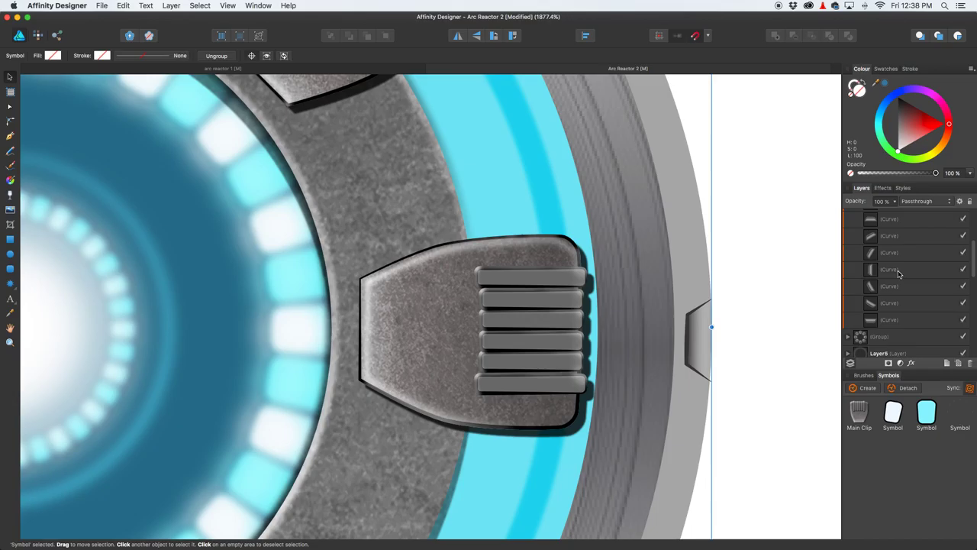
click(899, 270)
key(Left)
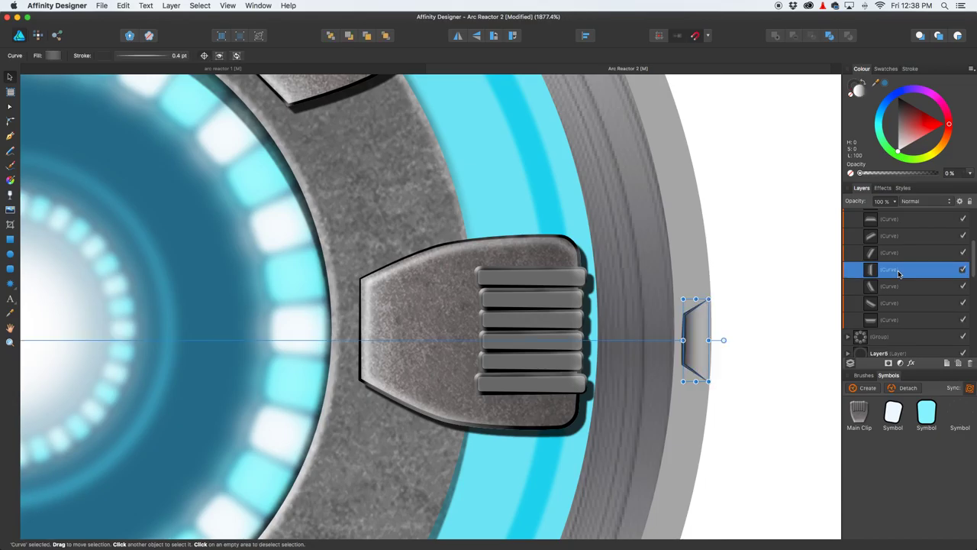
click(758, 295)
scroll(724, 336, up, 3)
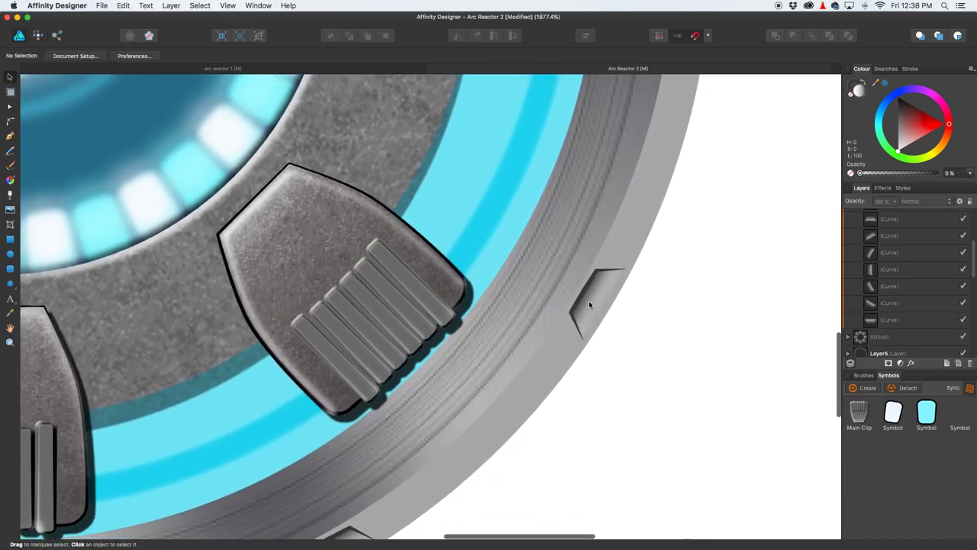
Step: Nudge the lower-right notch and the following one down onto the ring edge
click(591, 295)
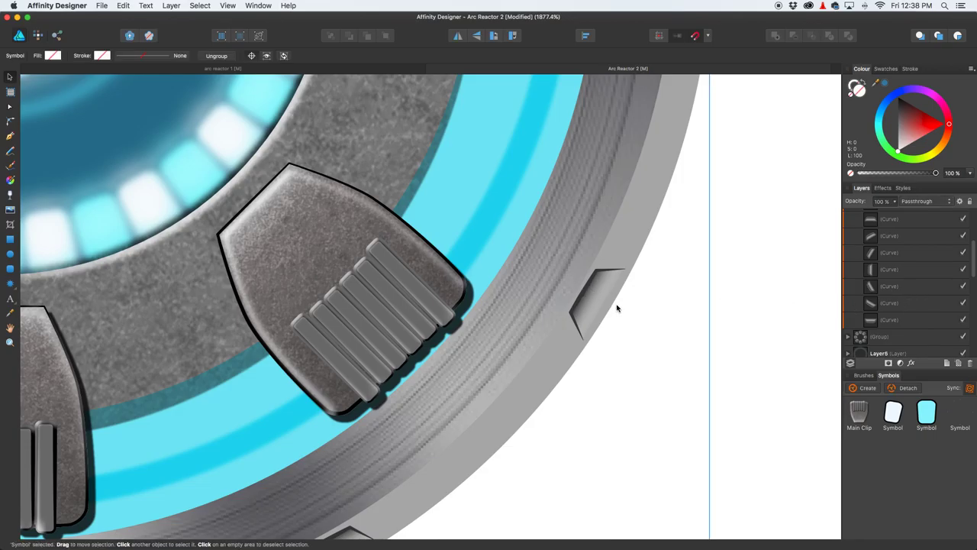
click(890, 254)
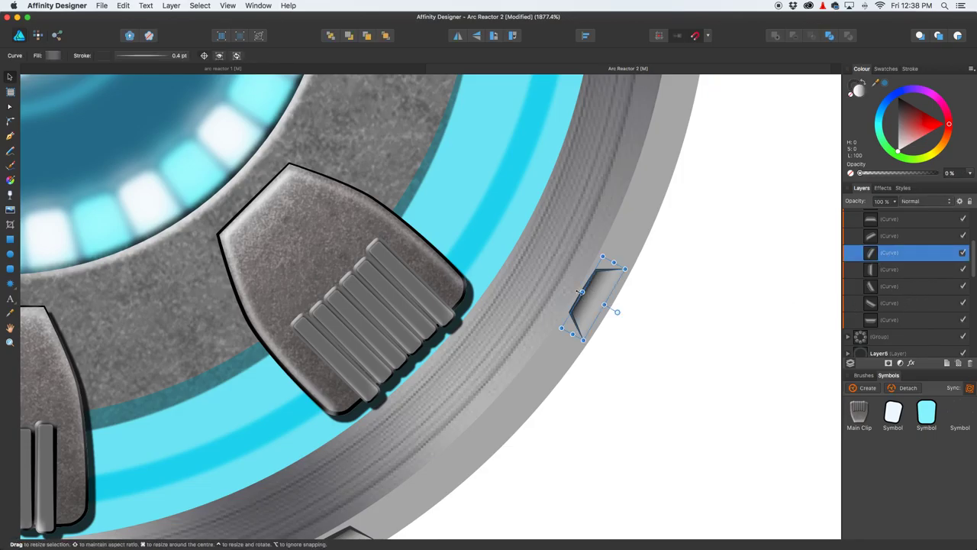
drag(588, 287, 591, 290)
scroll(690, 339, down, 5)
scroll(689, 339, left, 3)
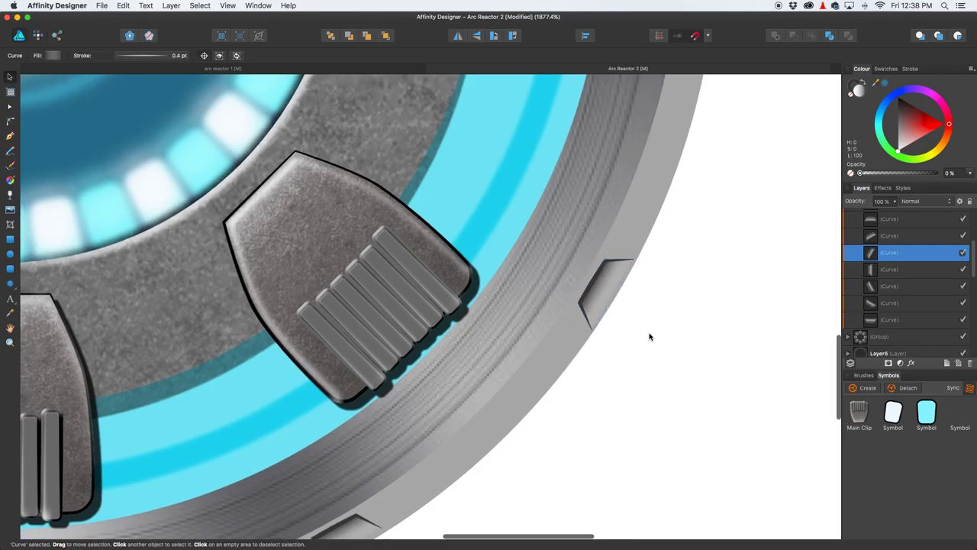
scroll(628, 334, down, 3)
scroll(628, 334, left, 2)
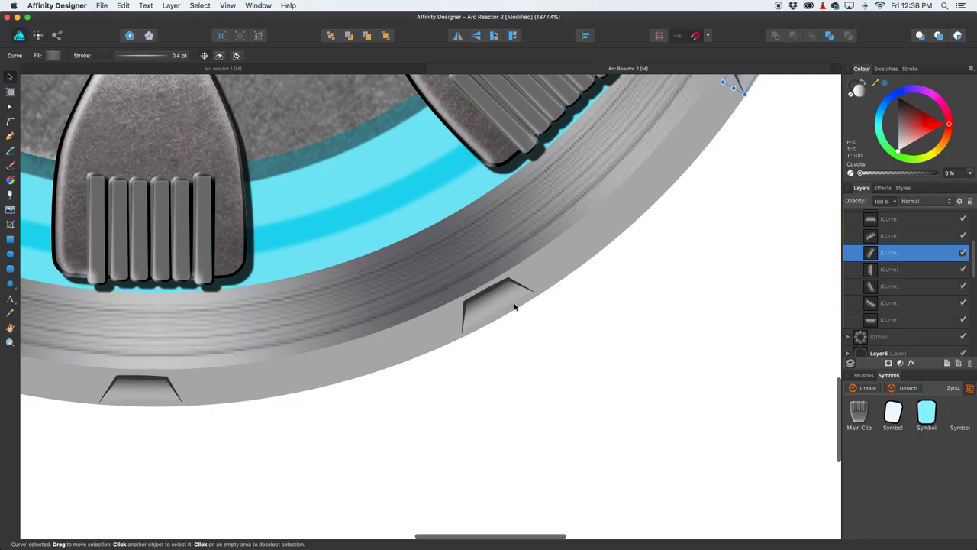
click(492, 290)
drag(492, 291, 494, 294)
scroll(520, 343, left, 10)
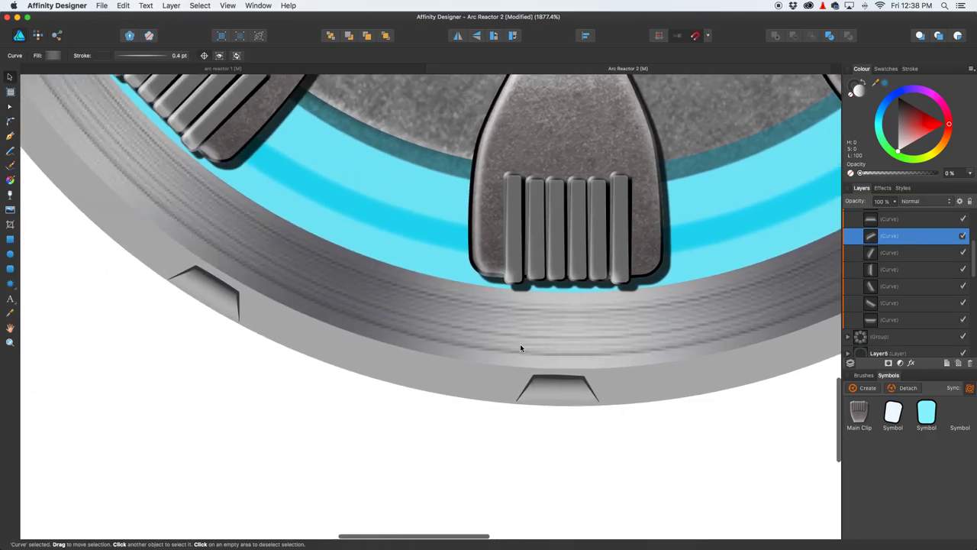
Step: Move the bottom notch down onto the ring's edge
click(557, 378)
drag(569, 378, 569, 381)
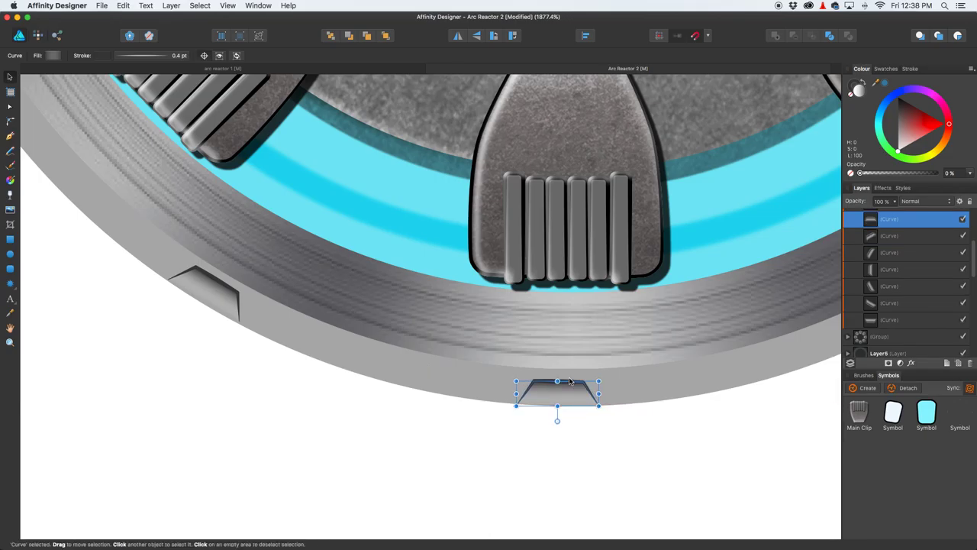
scroll(390, 382, left, 8)
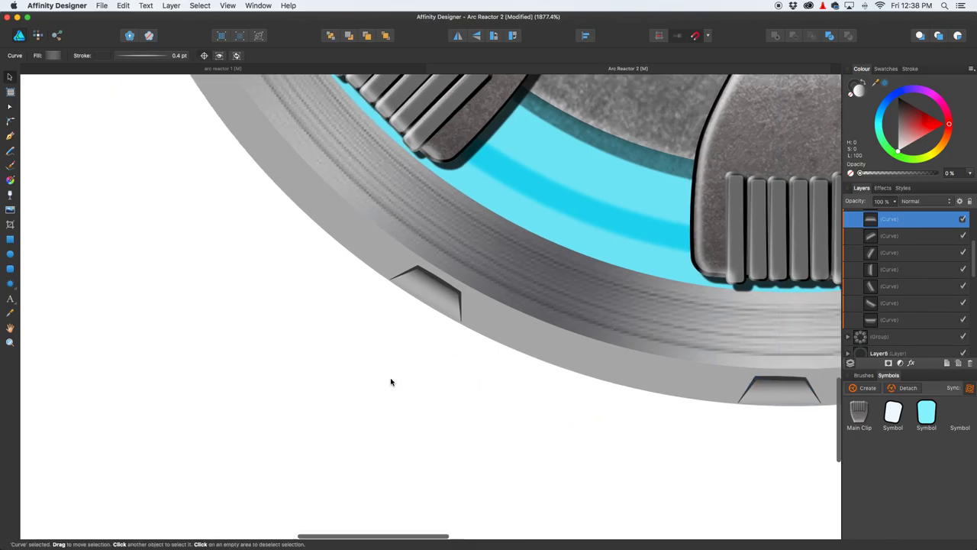
scroll(391, 382, up, 3)
scroll(390, 379, up, 10)
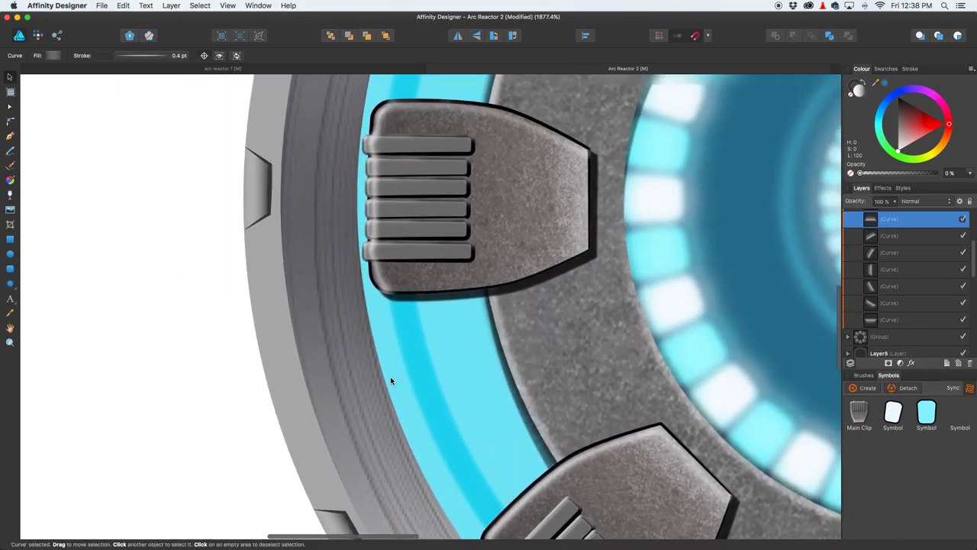
scroll(390, 376, down, 10)
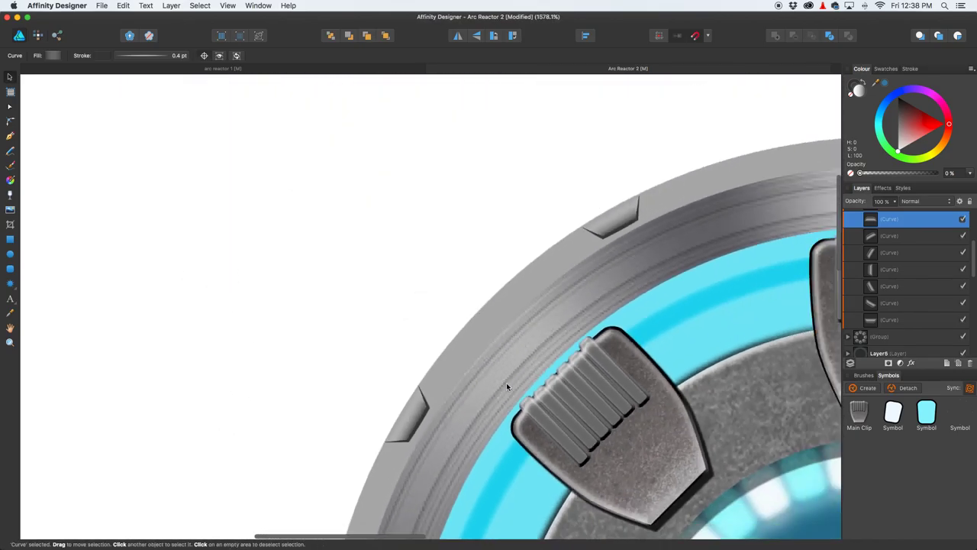
scroll(653, 436, down, 3)
Step: Nudge the top notch down onto the ring, then deselect and view the whole reactor
drag(653, 436, 566, 388)
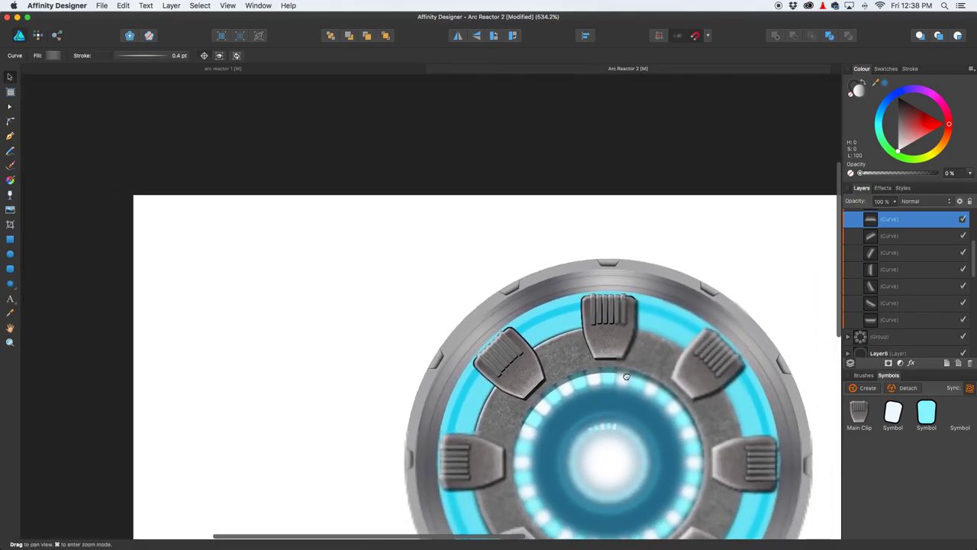
scroll(539, 260, up, 2)
scroll(539, 260, down, 1)
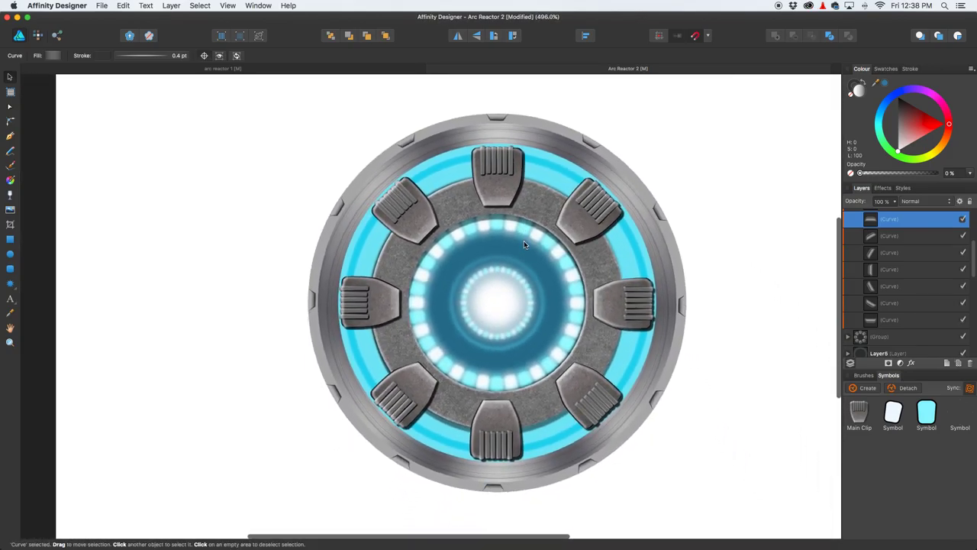
click(742, 248)
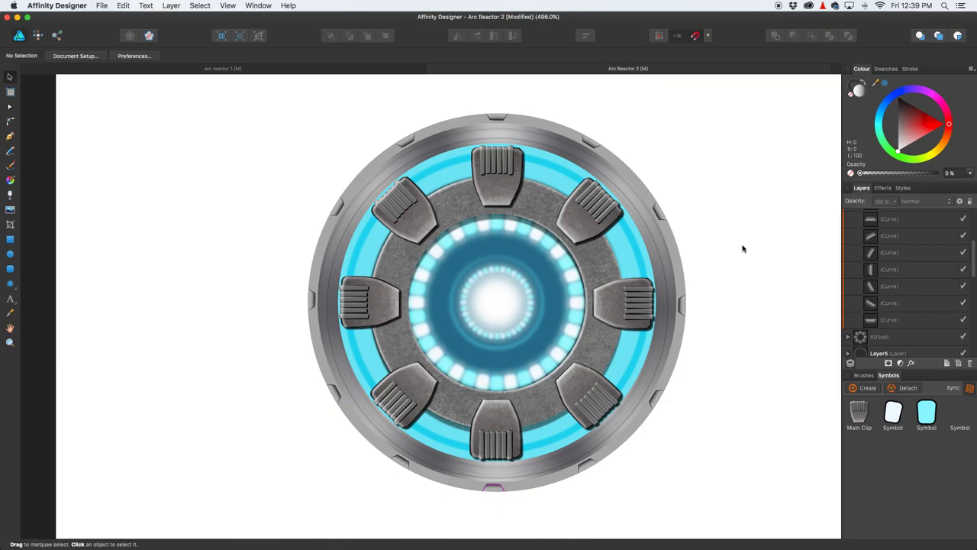
click(500, 123)
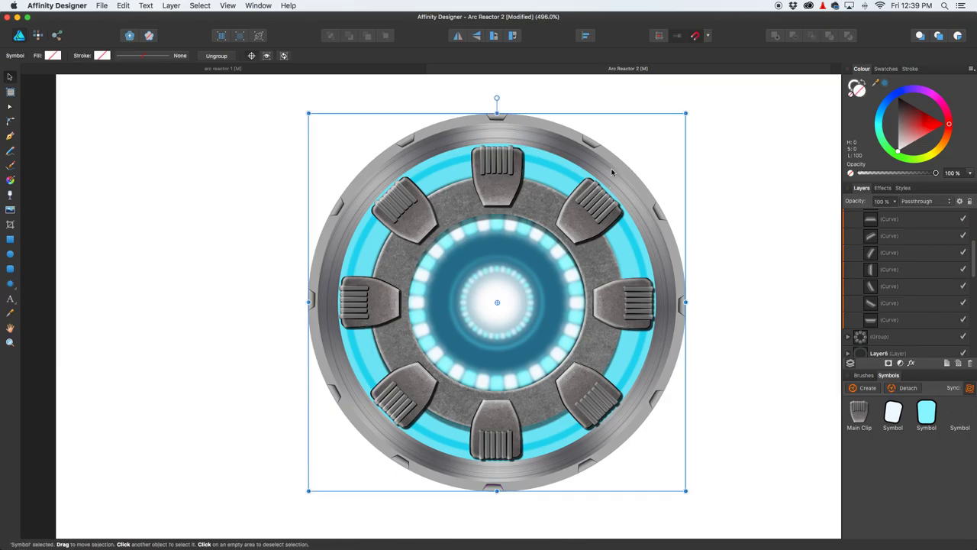
scroll(475, 144, up, 8)
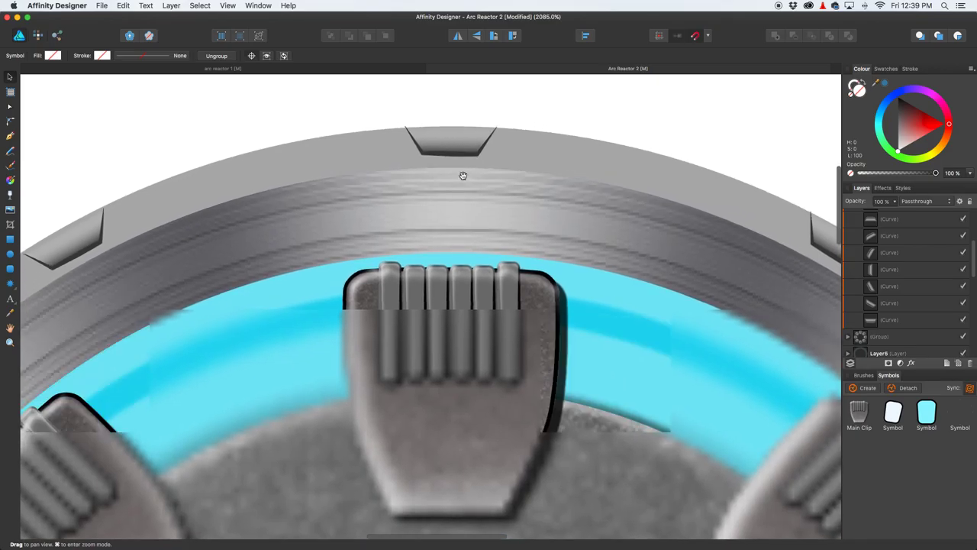
double_click(458, 155)
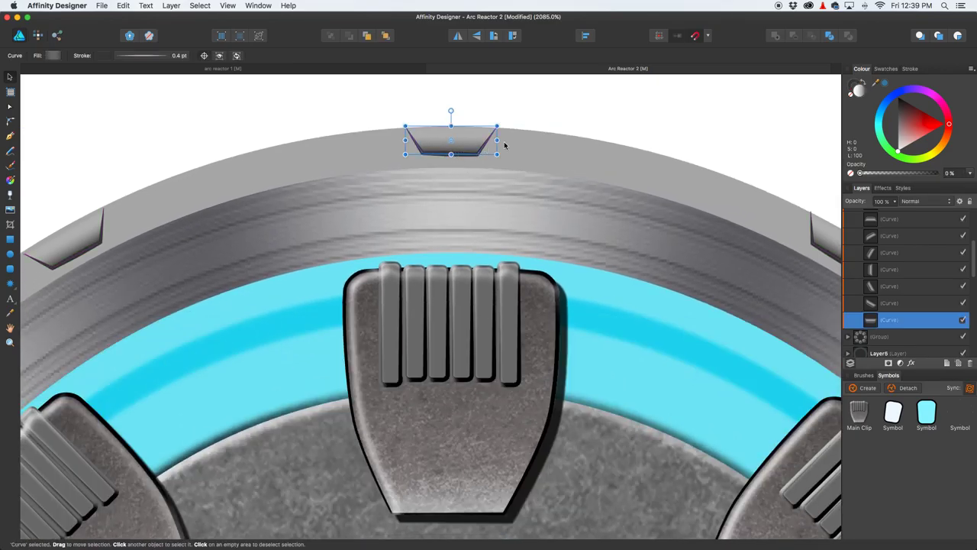
key(Down)
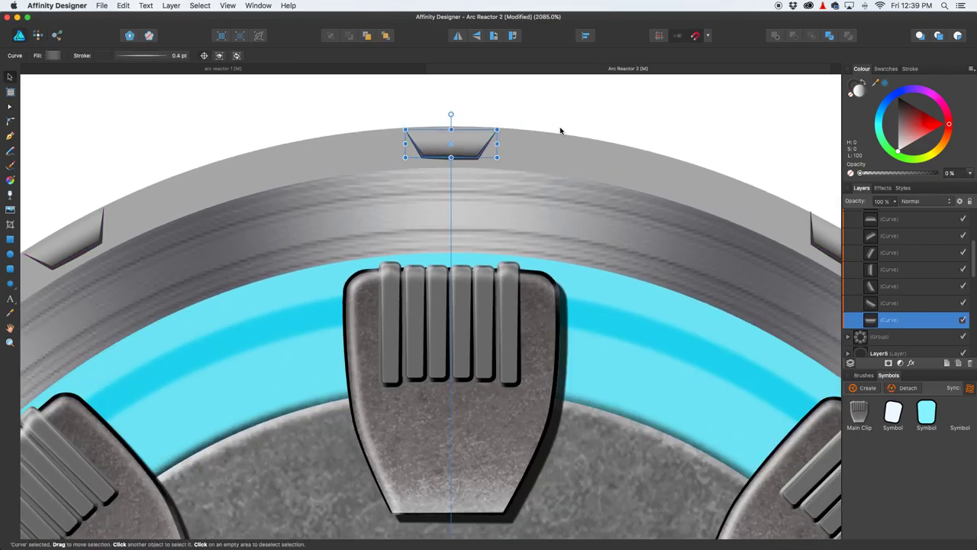
click(660, 133)
scroll(640, 124, down, 5)
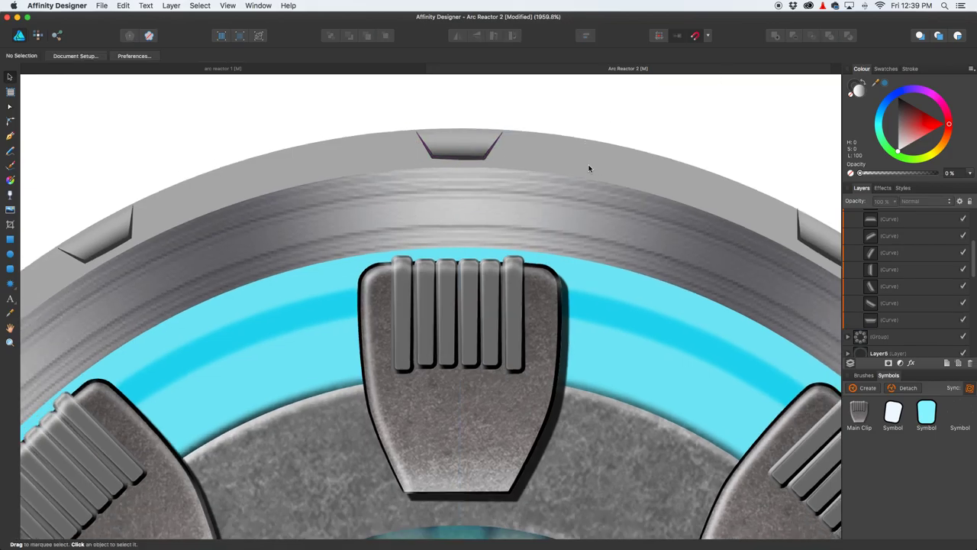
scroll(640, 182, down, 1)
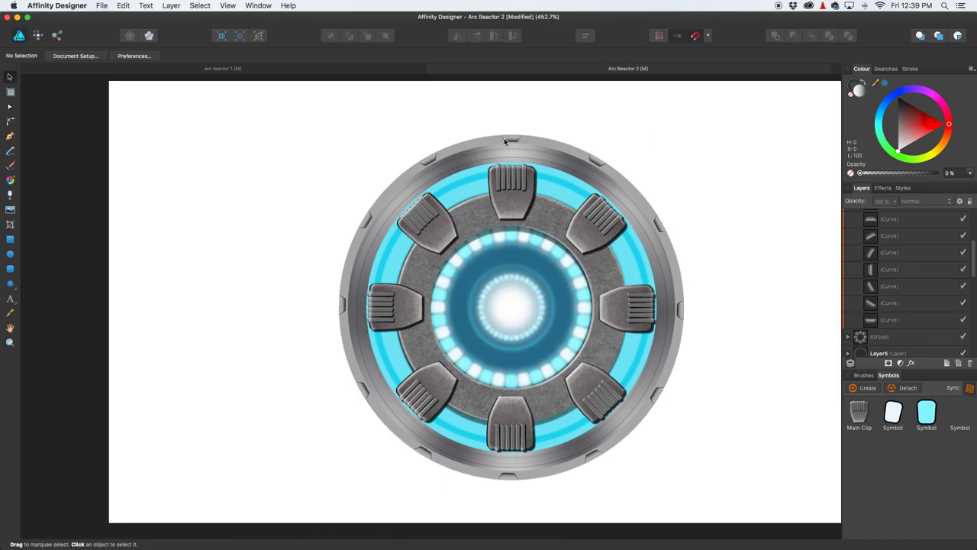
click(222, 69)
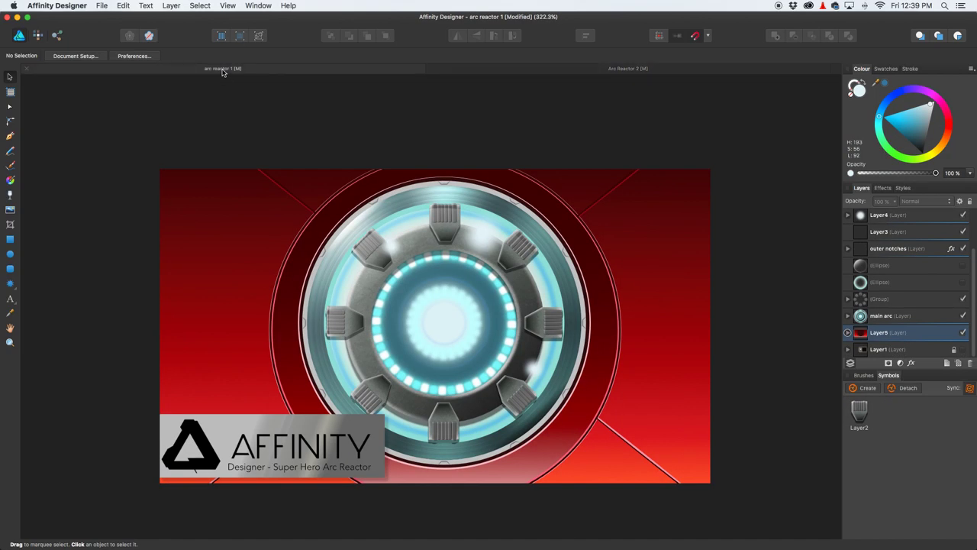
click(560, 73)
scroll(637, 206, up, 3)
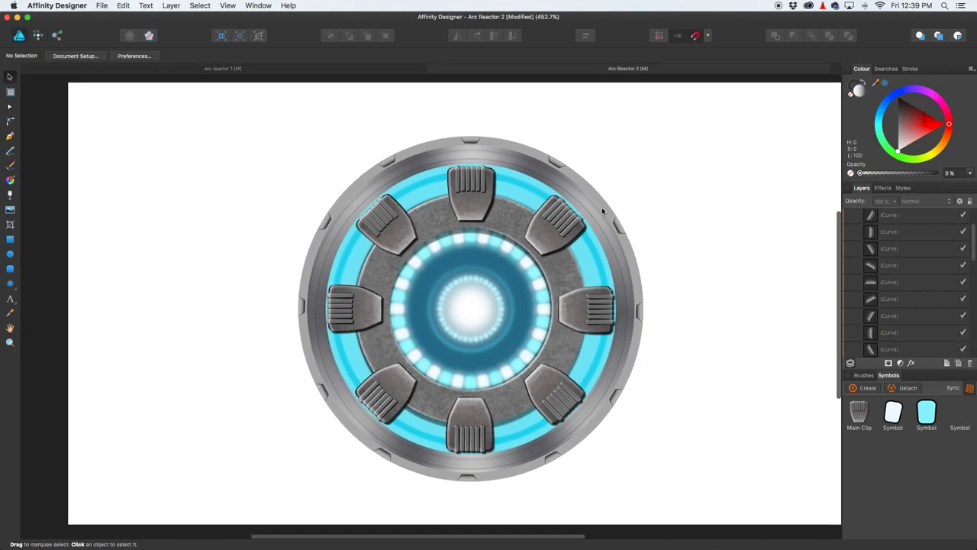
scroll(517, 214, down, 2)
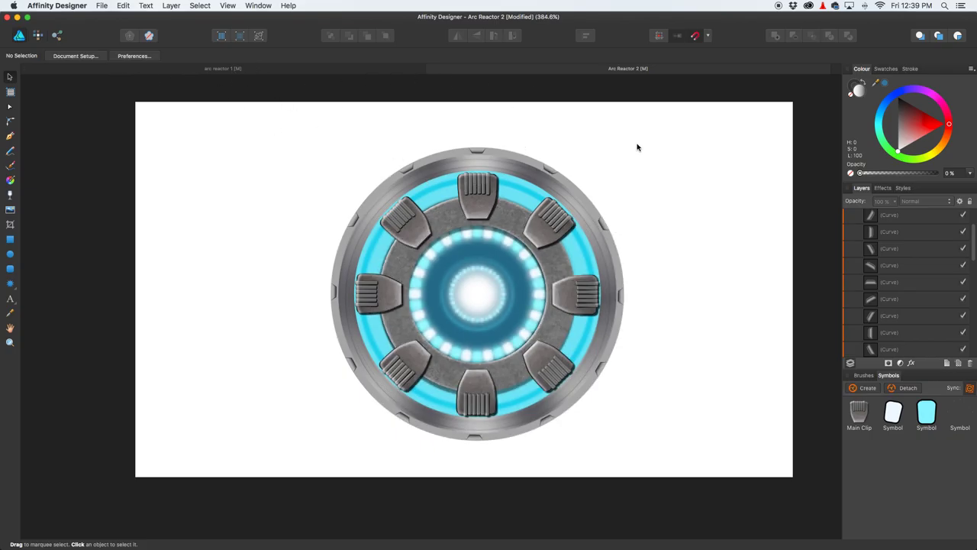
click(361, 73)
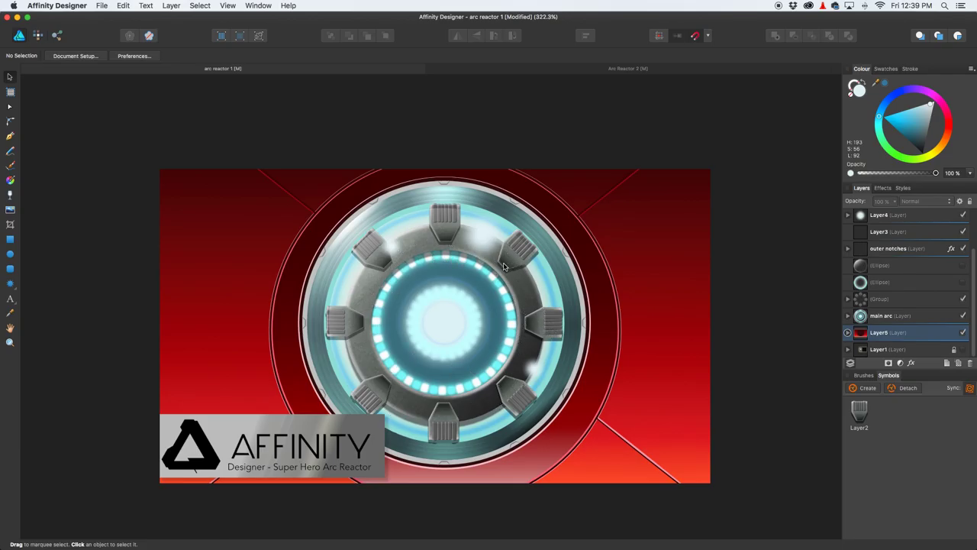
drag(471, 316, 447, 296)
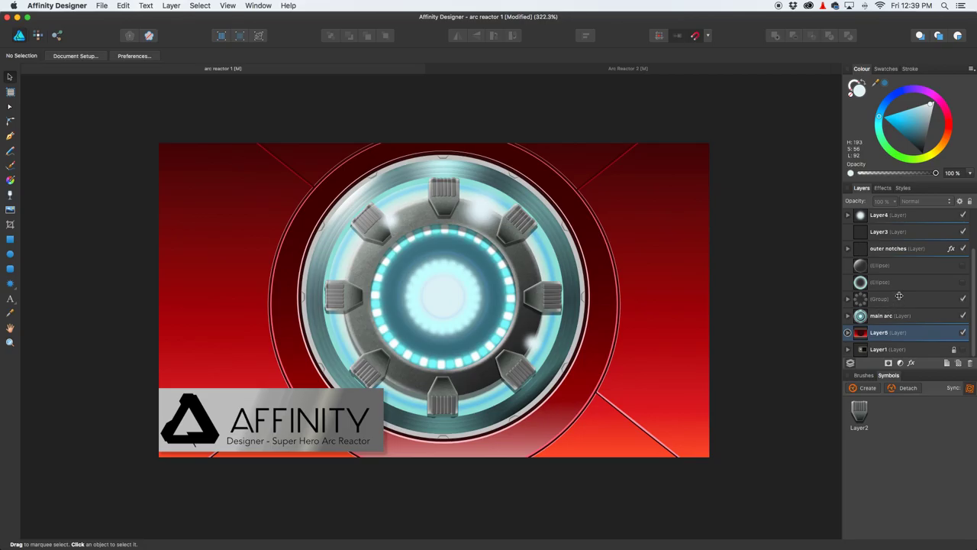
click(916, 318)
click(849, 317)
scroll(900, 327, down, 3)
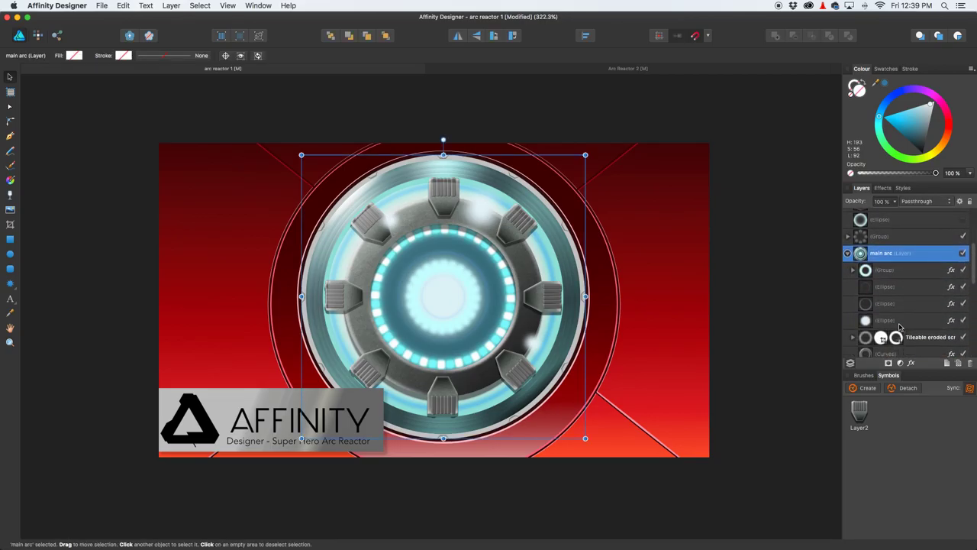
scroll(900, 327, down, 10)
scroll(901, 329, down, 3)
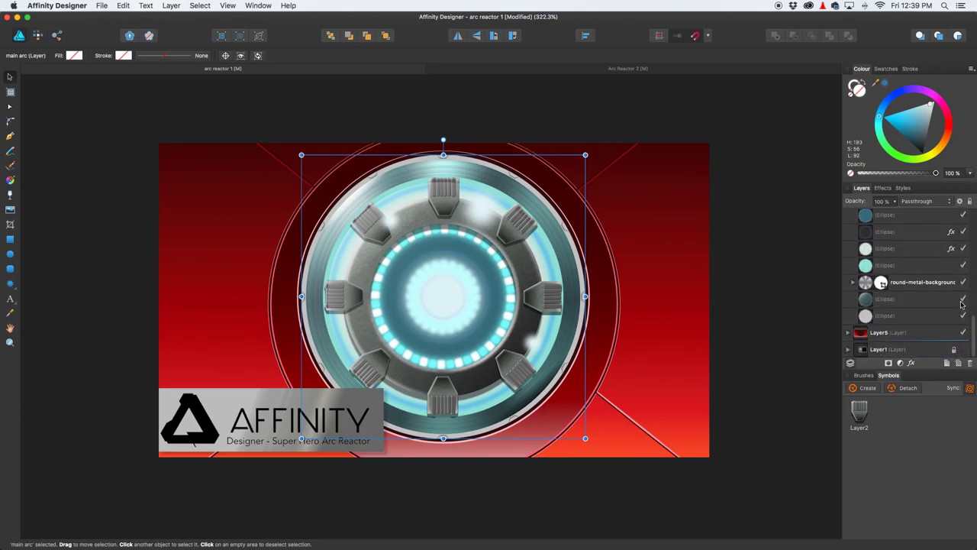
click(963, 300)
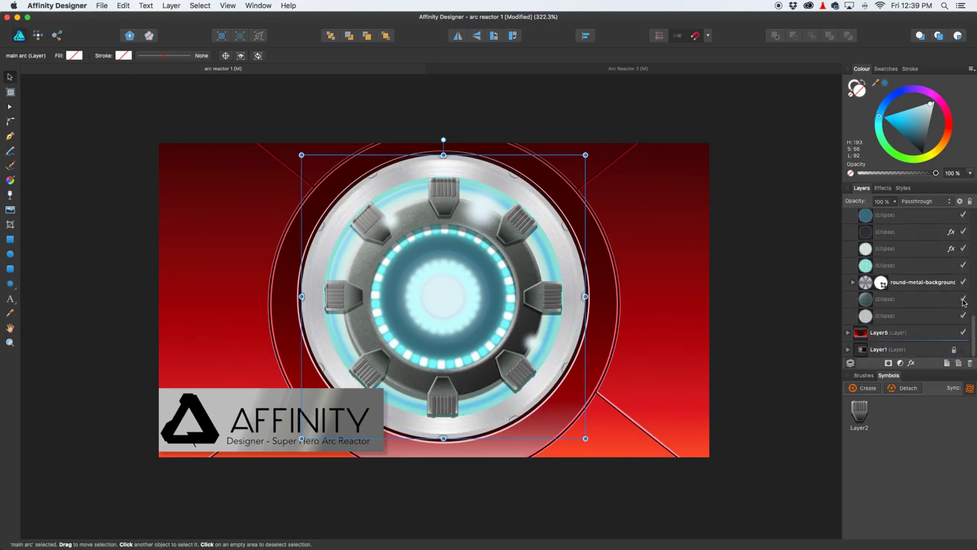
click(963, 300)
scroll(901, 309, up, 2)
scroll(902, 309, up, 1)
scroll(901, 306, up, 1)
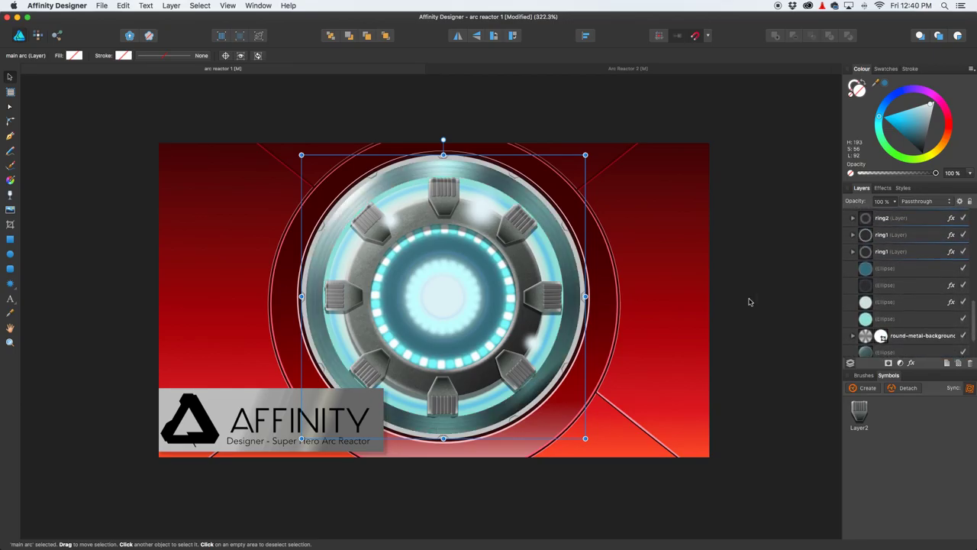
click(630, 69)
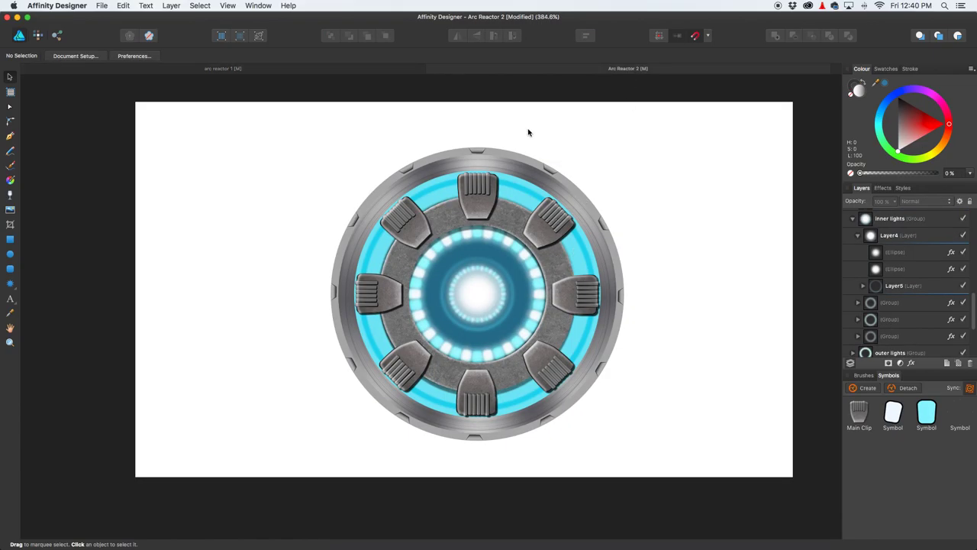
click(362, 73)
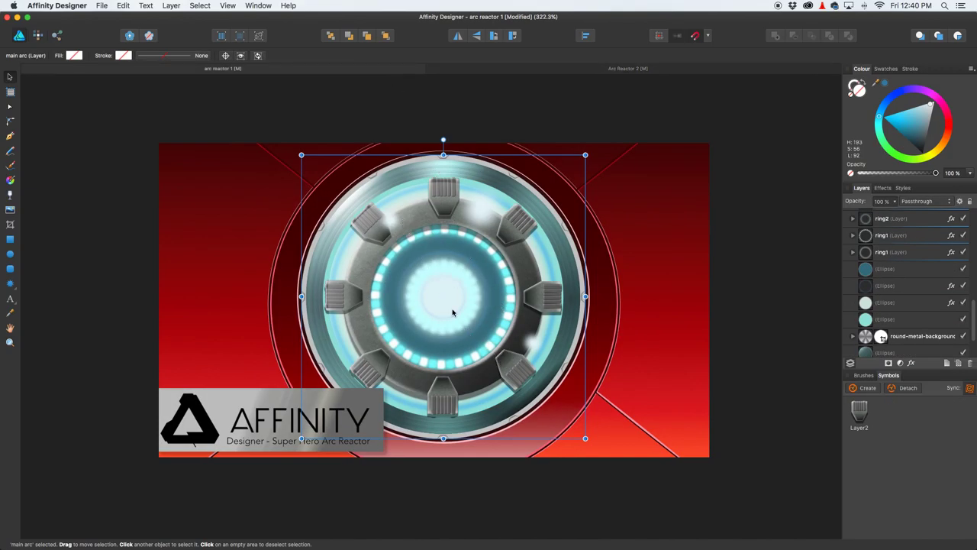
click(682, 72)
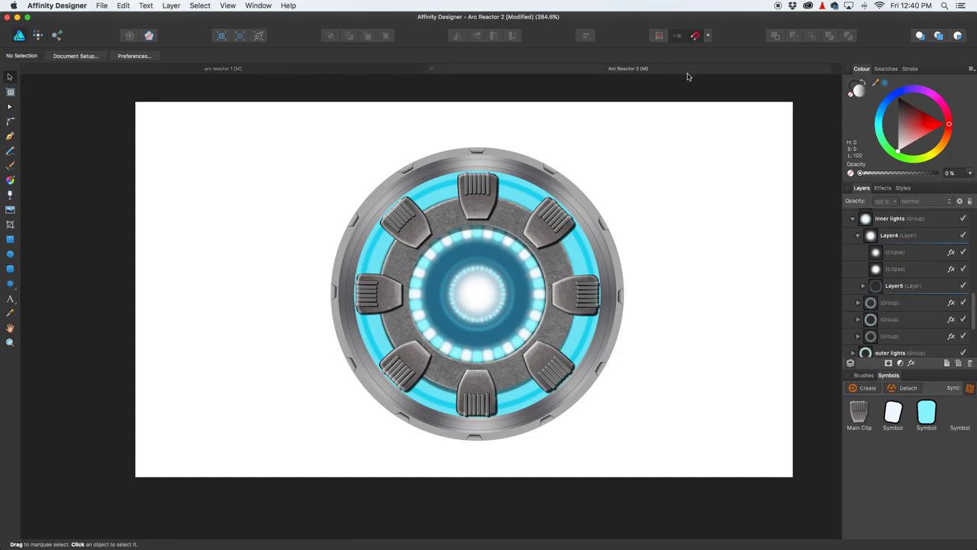
click(555, 315)
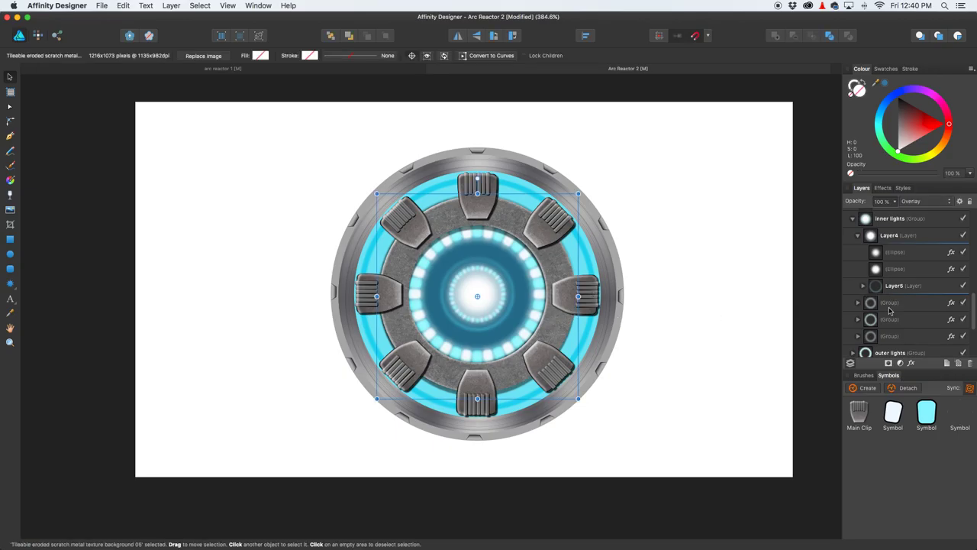
click(11, 179)
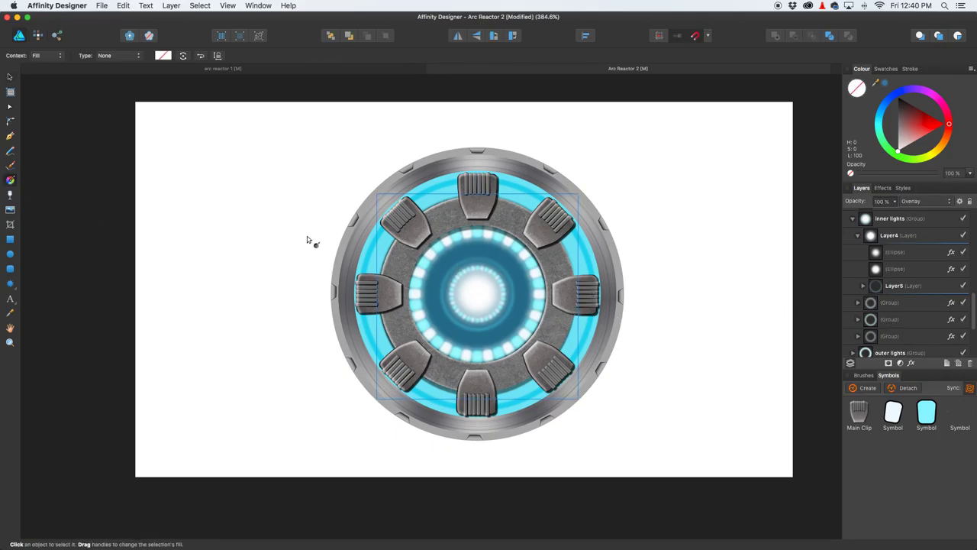
drag(431, 214, 541, 352)
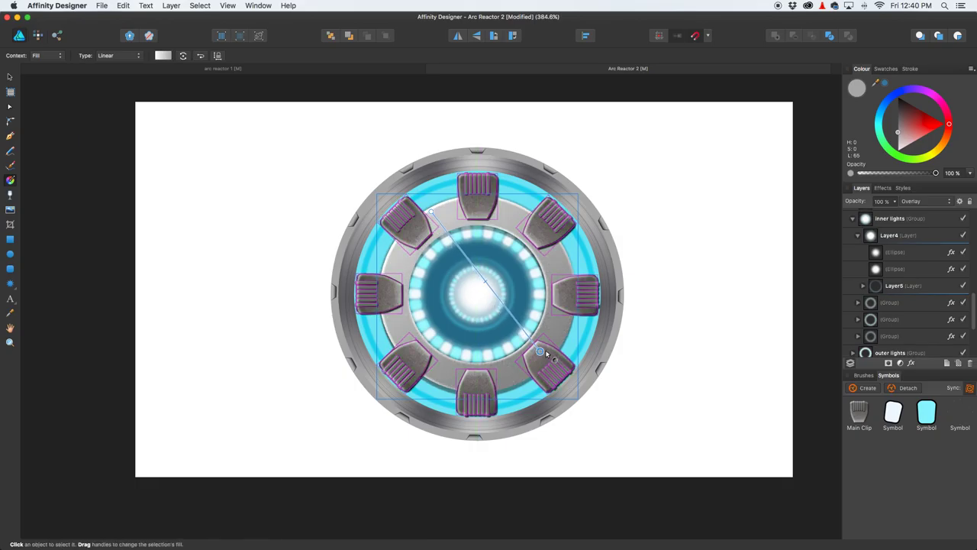
scroll(893, 316, up, 5)
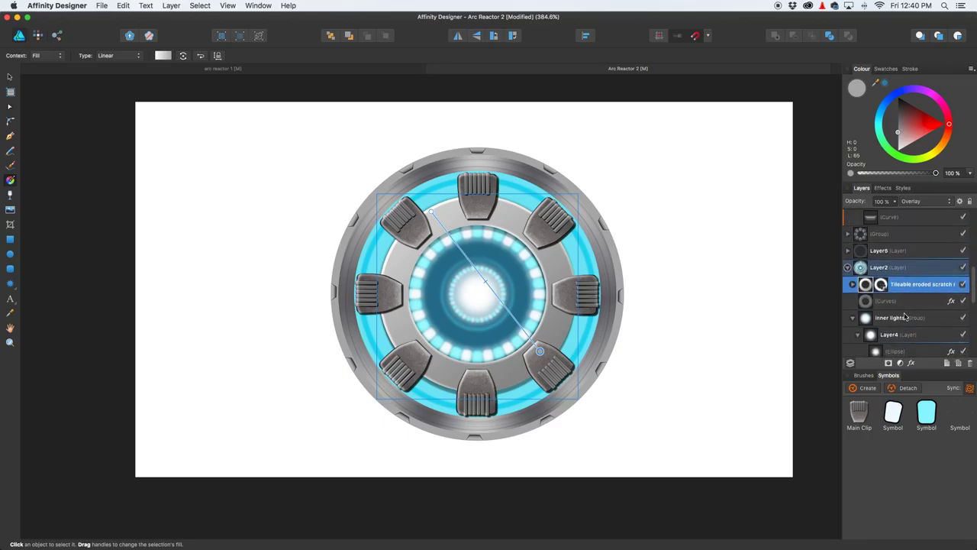
key(super+z)
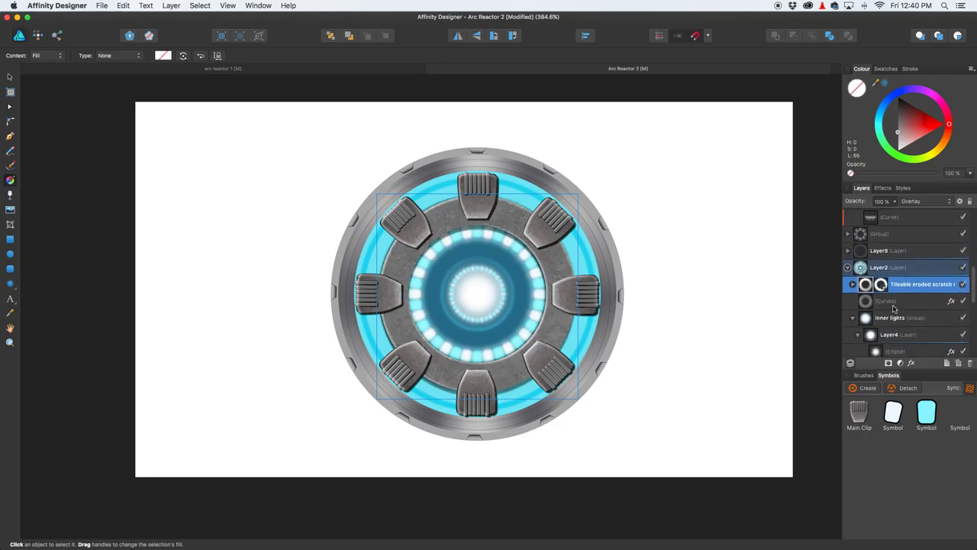
click(893, 307)
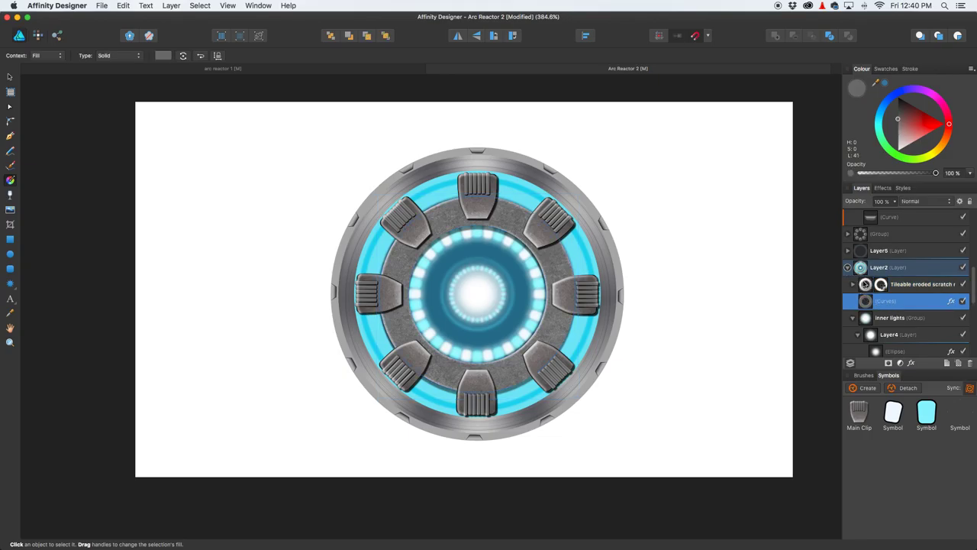
click(437, 225)
drag(437, 219, 448, 234)
drag(465, 268, 535, 361)
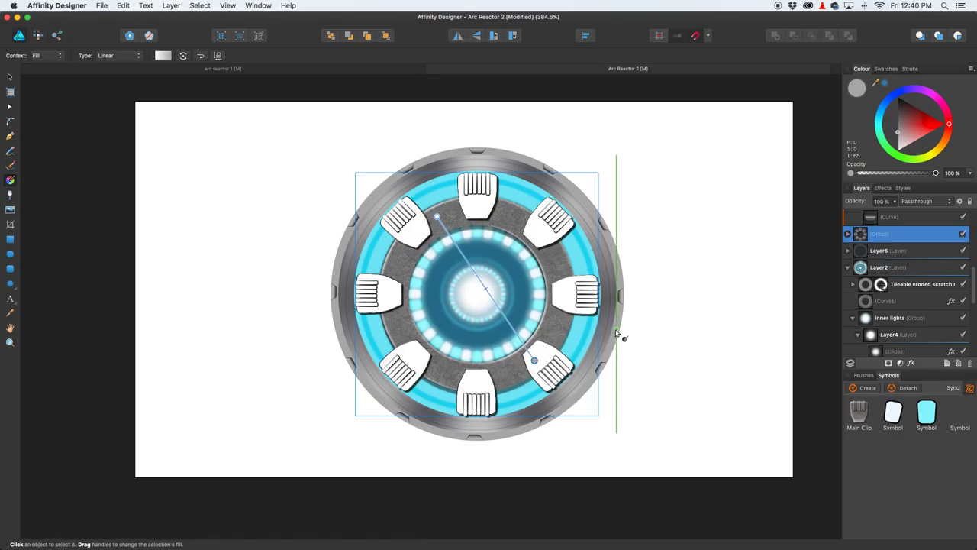
key(super+z)
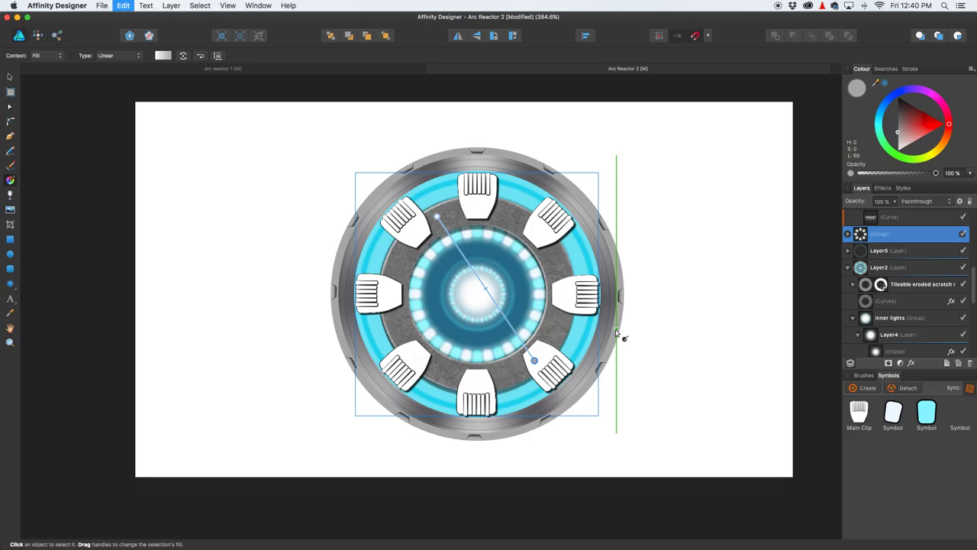
click(904, 303)
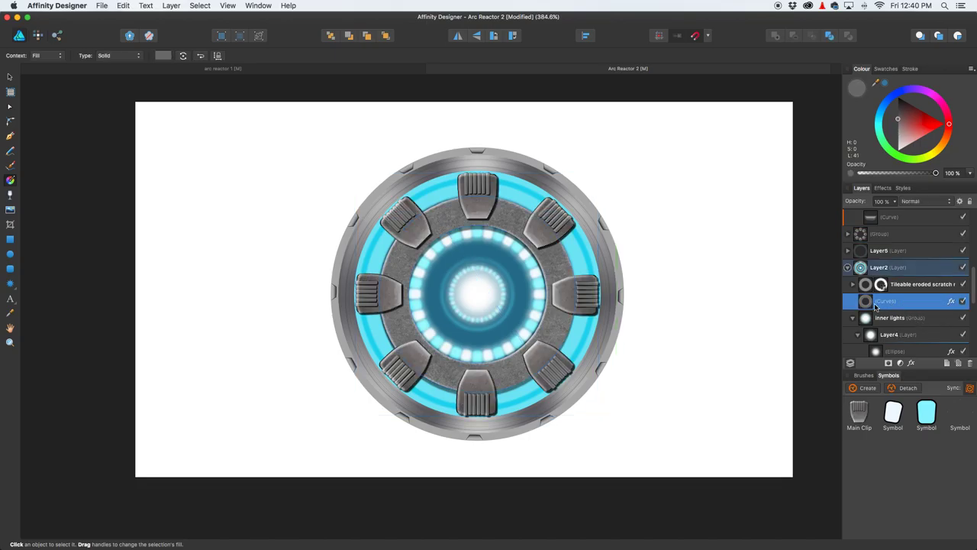
click(914, 286)
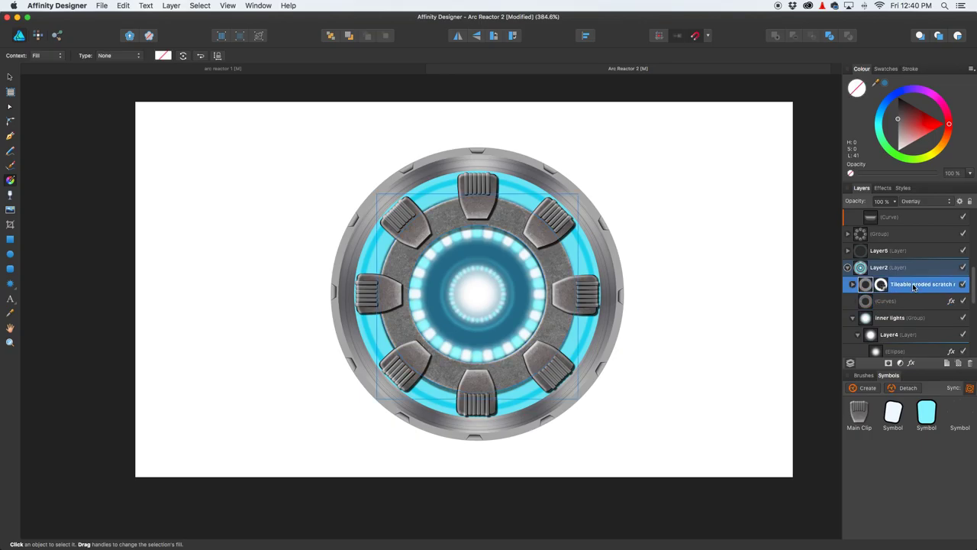
click(901, 303)
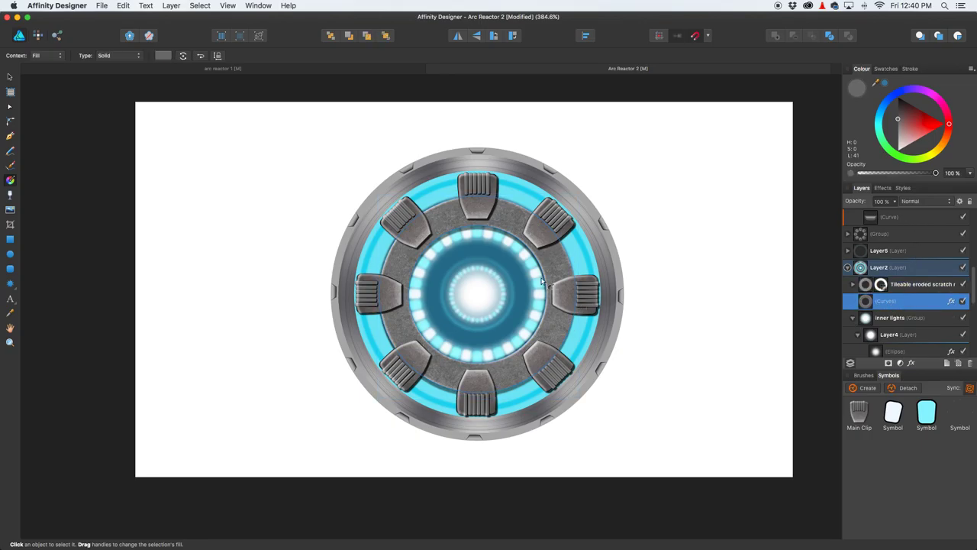
Step: Lay a diagonal linear gradient across the ring's fill and darken its end stop
drag(444, 226, 535, 353)
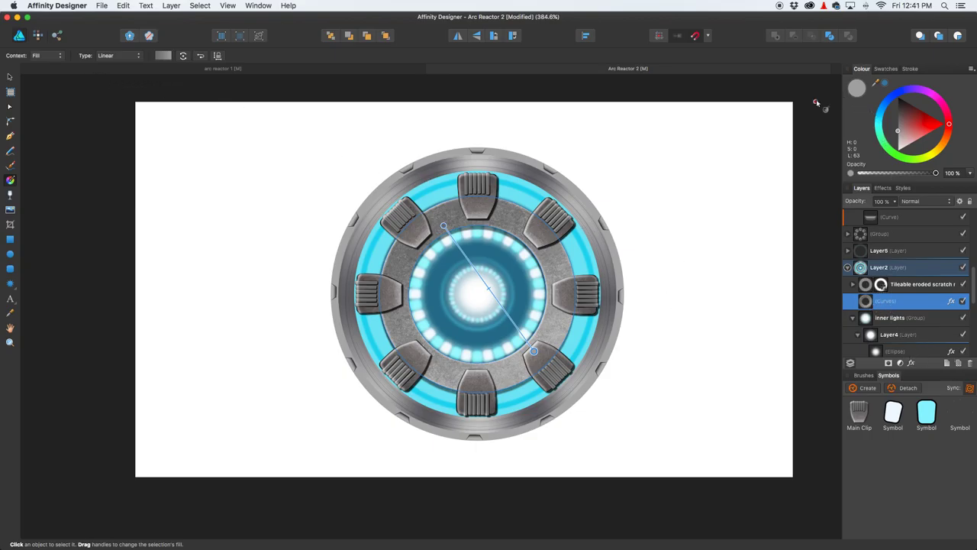
click(59, 56)
click(96, 40)
drag(443, 223, 433, 220)
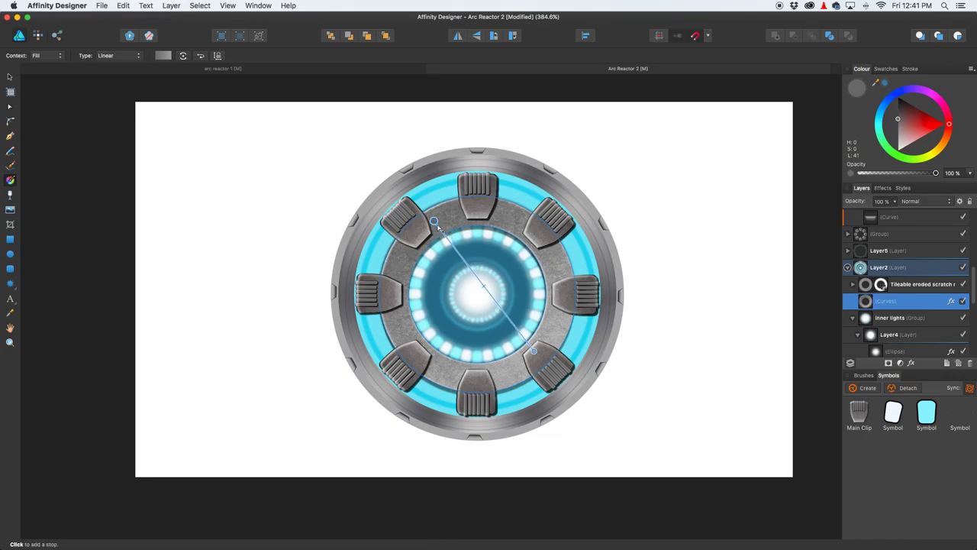
click(533, 351)
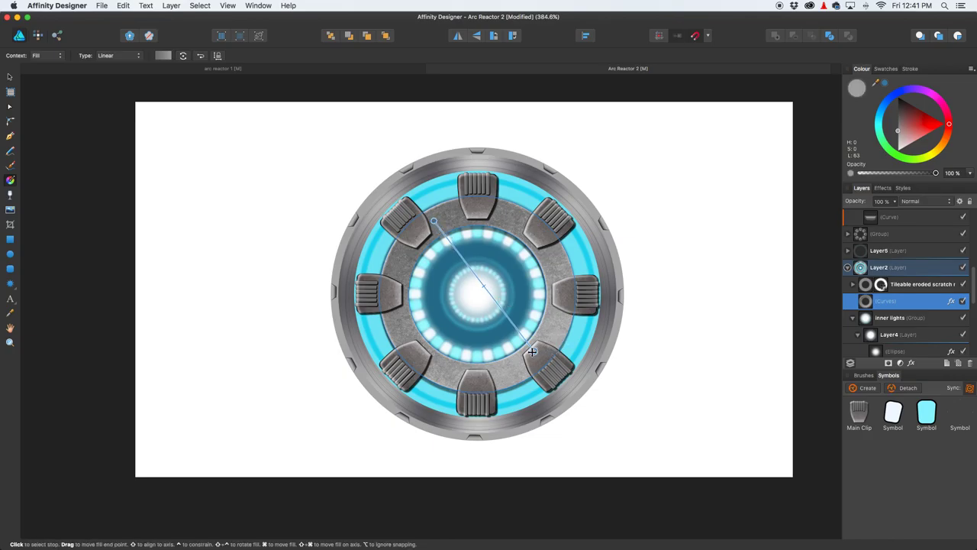
drag(900, 127, 898, 102)
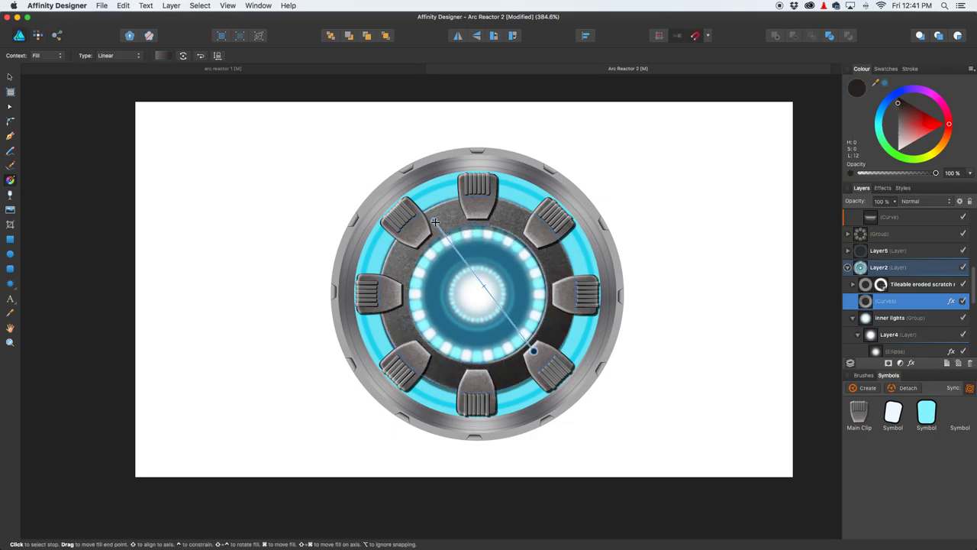
click(532, 351)
drag(899, 120, 900, 132)
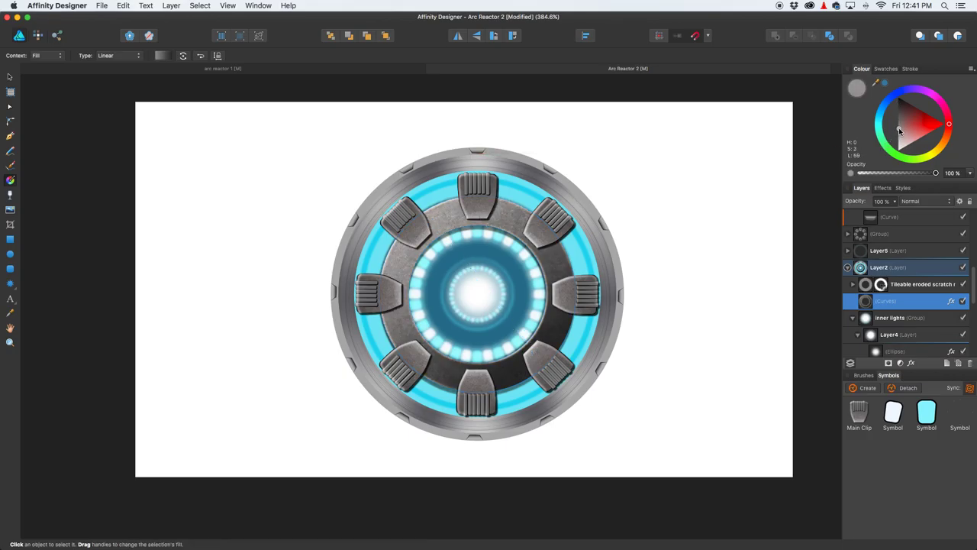
Step: Redraw the gradient upper-left to lower-right, with a dark grey end and an added near-white start stop
drag(433, 221, 544, 364)
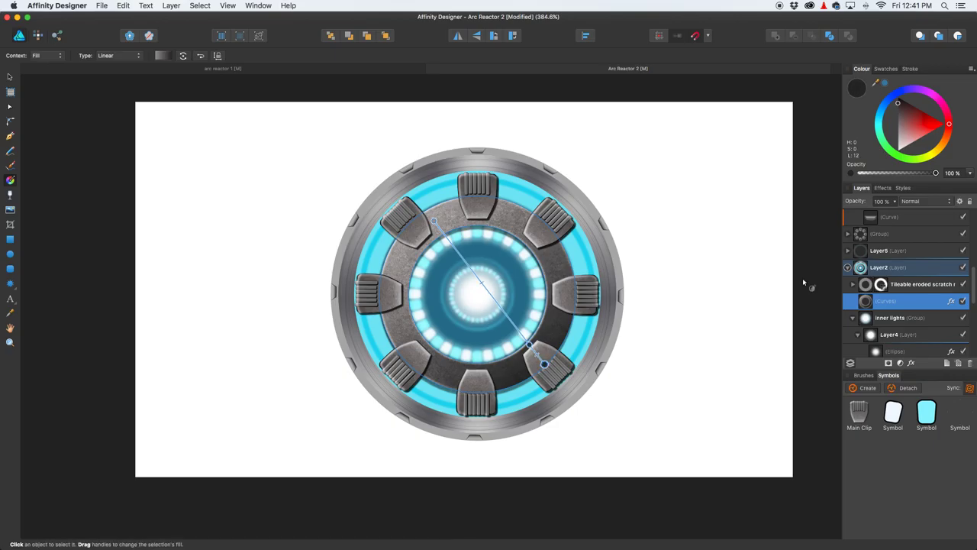
click(899, 104)
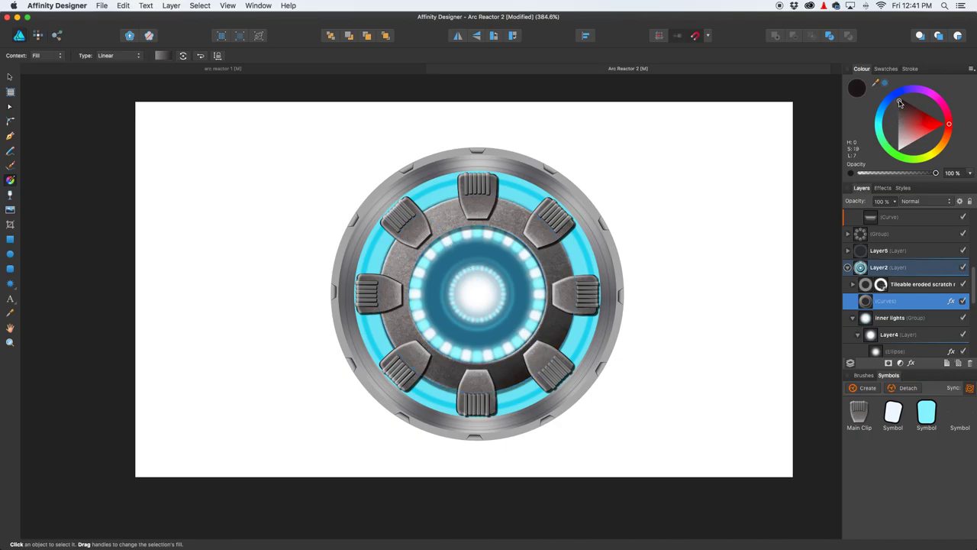
click(544, 364)
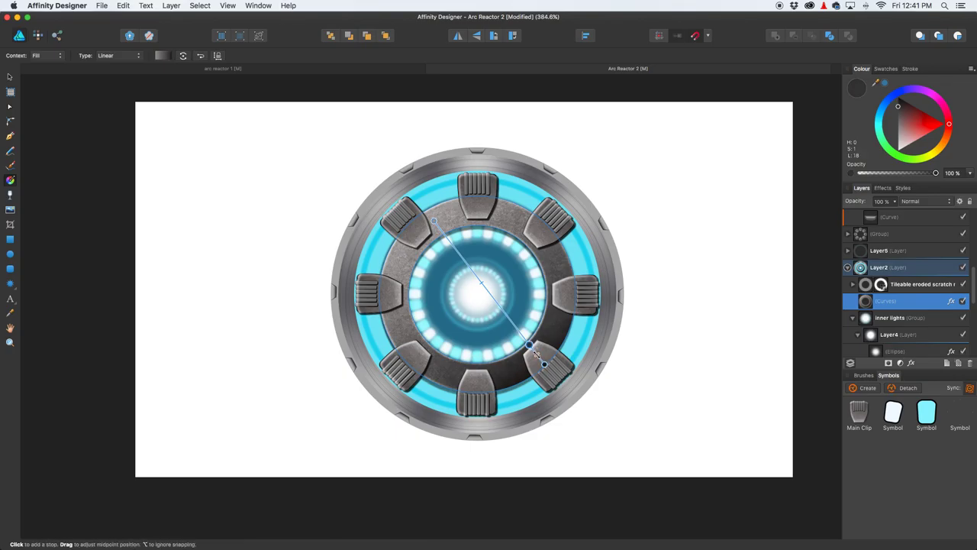
scroll(539, 353, up, 5)
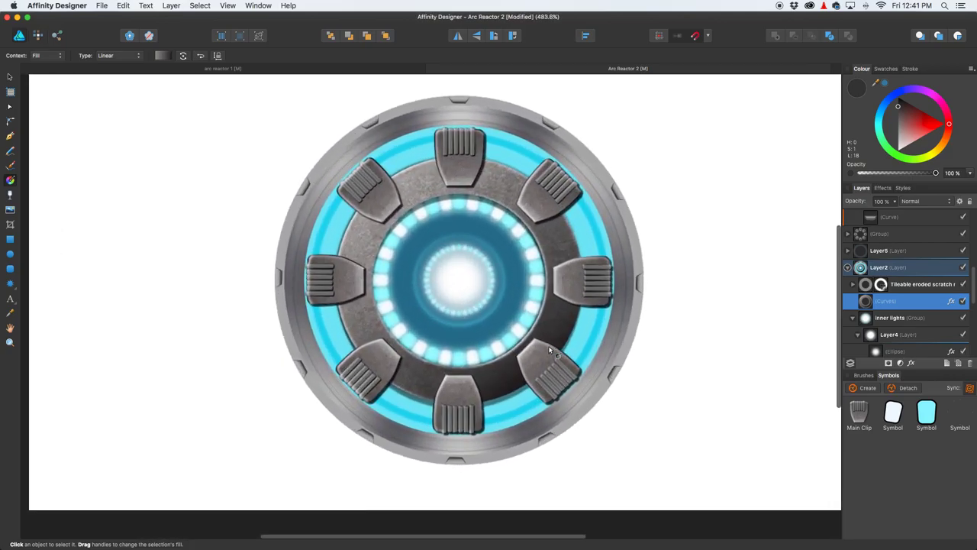
scroll(550, 350, up, 5)
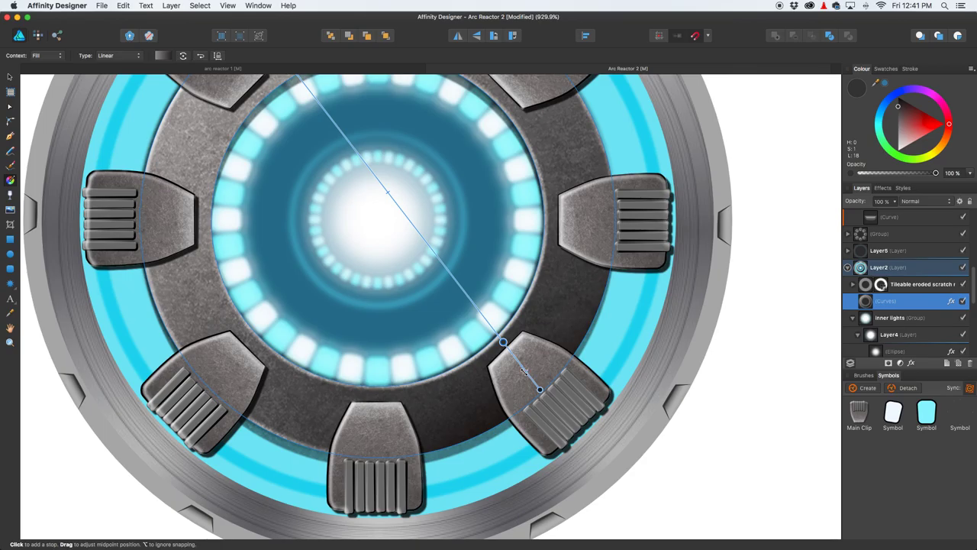
drag(417, 211, 532, 376)
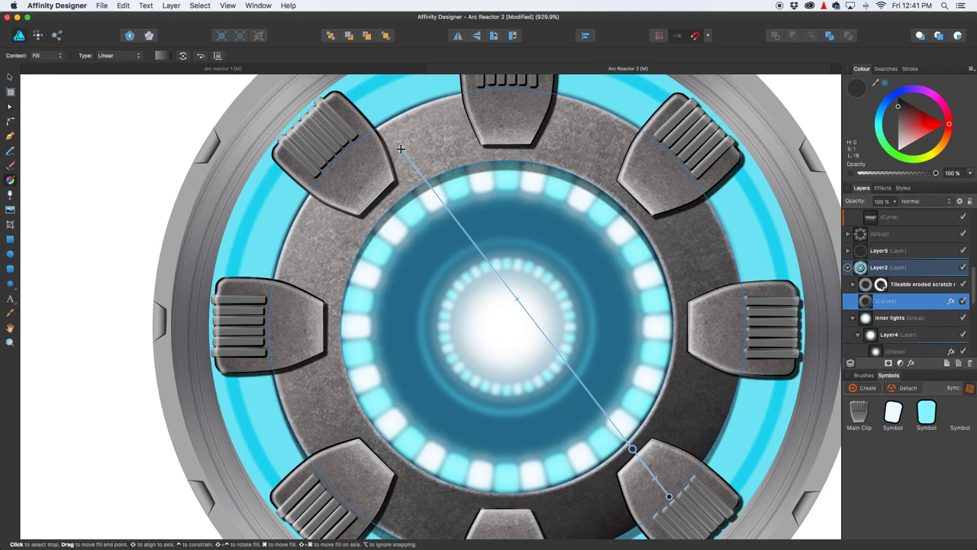
drag(400, 149, 380, 119)
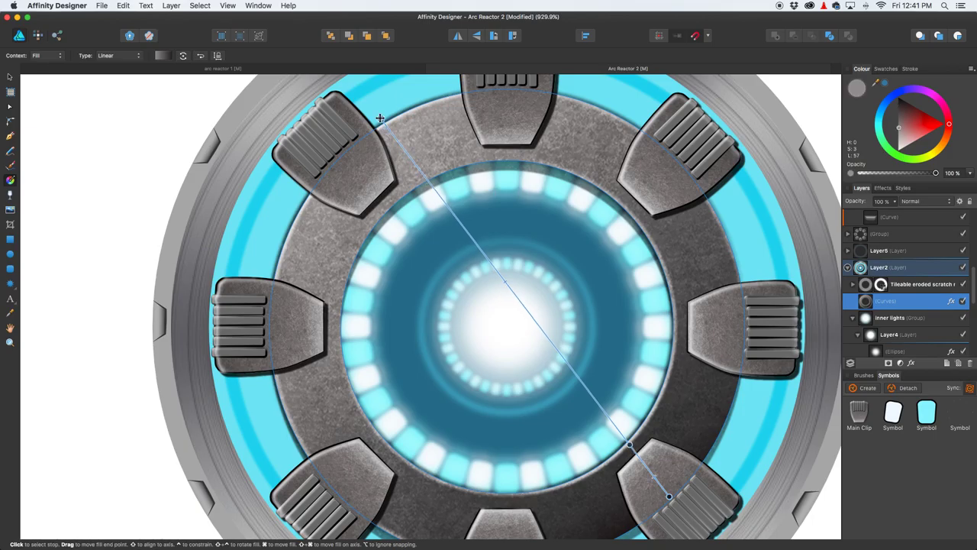
click(403, 149)
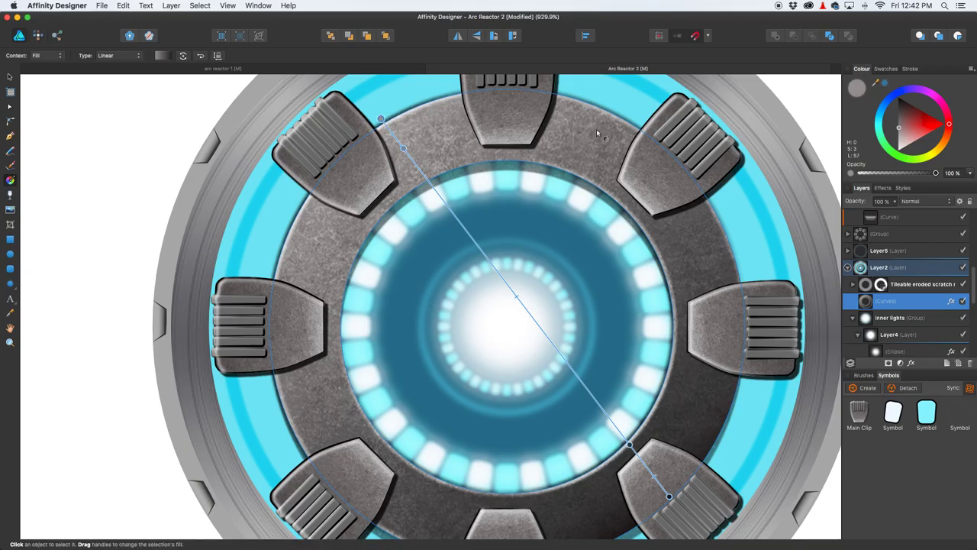
drag(899, 141, 898, 148)
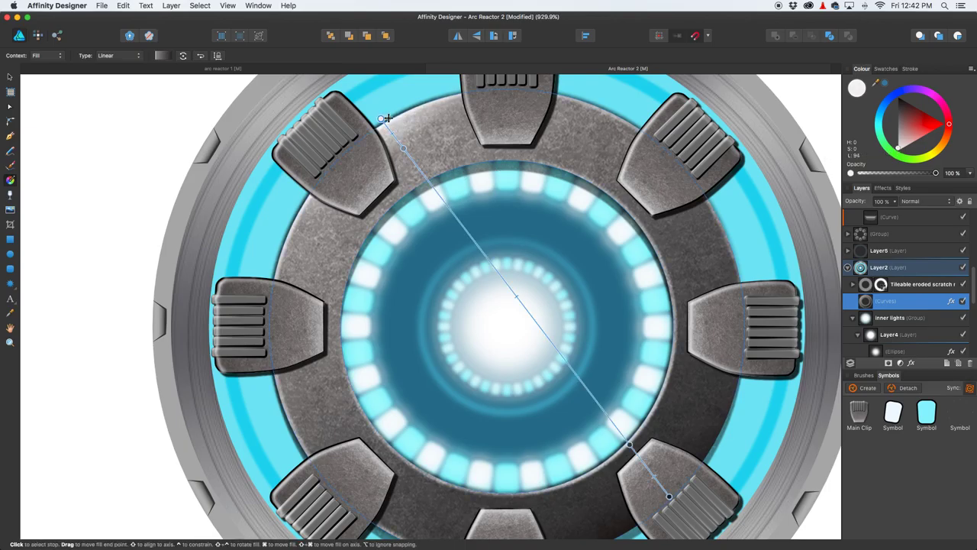
drag(390, 118, 393, 115)
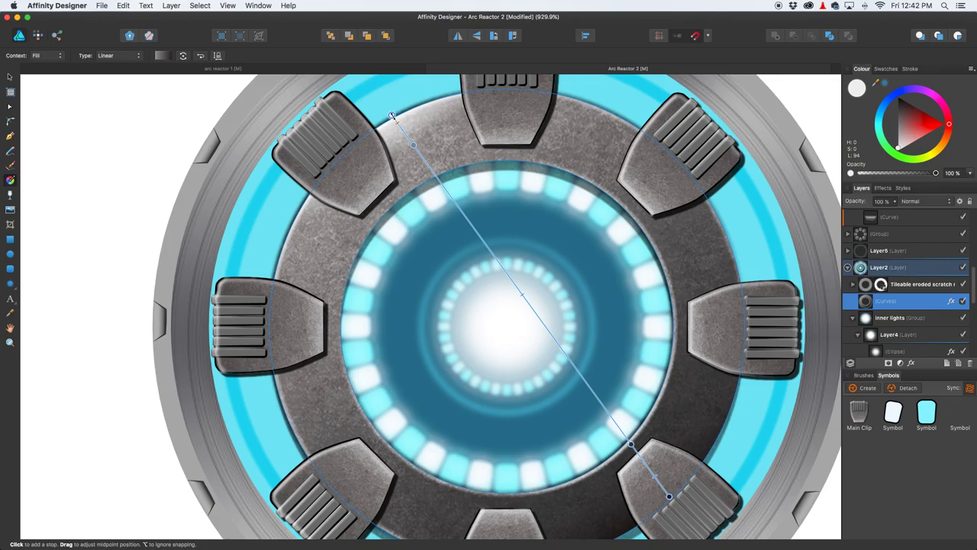
drag(391, 114, 392, 113)
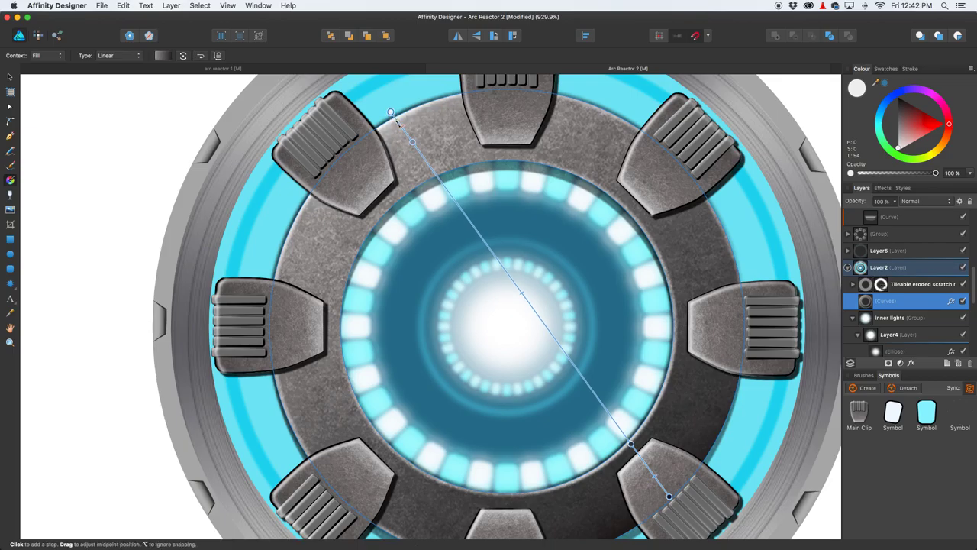
scroll(466, 157, down, 5)
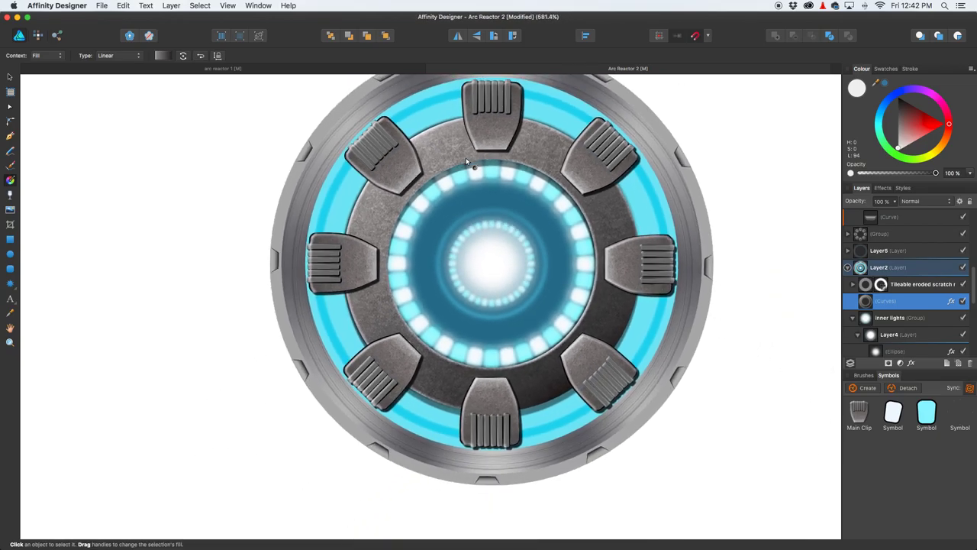
Step: Fit the whole reactor in view and deselect everything to check the shaded ring
scroll(466, 157, down, 1)
key(space)
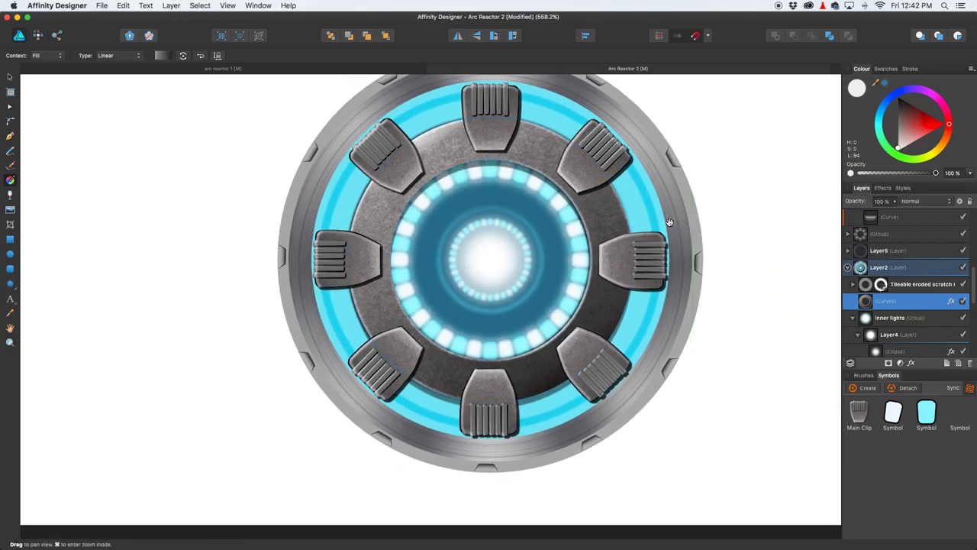
drag(669, 222, 645, 218)
scroll(541, 227, down, 4)
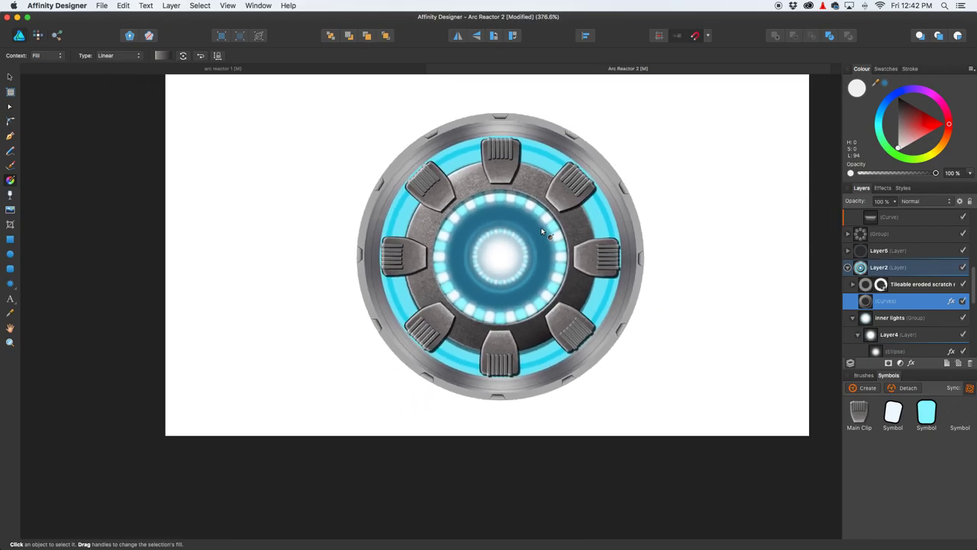
scroll(541, 227, up, 1)
click(563, 323)
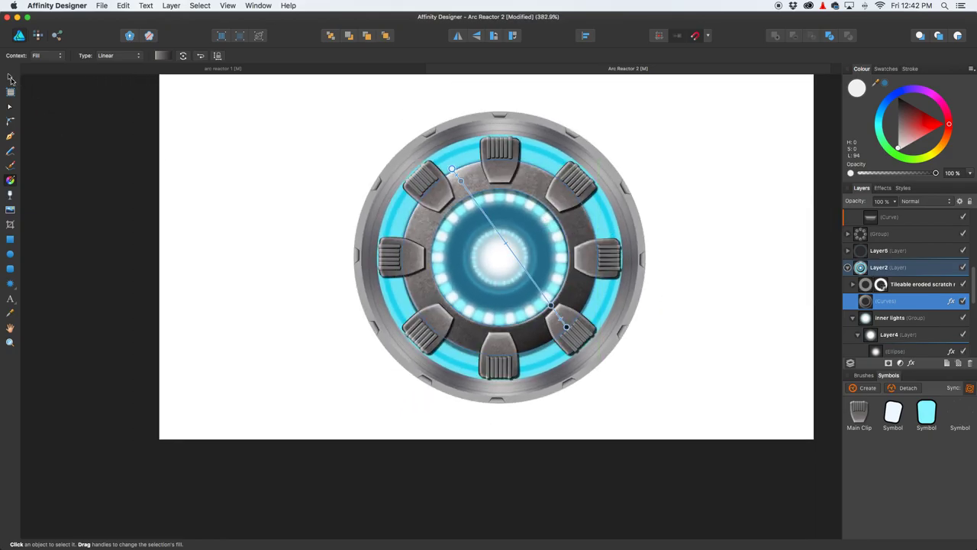
click(10, 77)
click(226, 177)
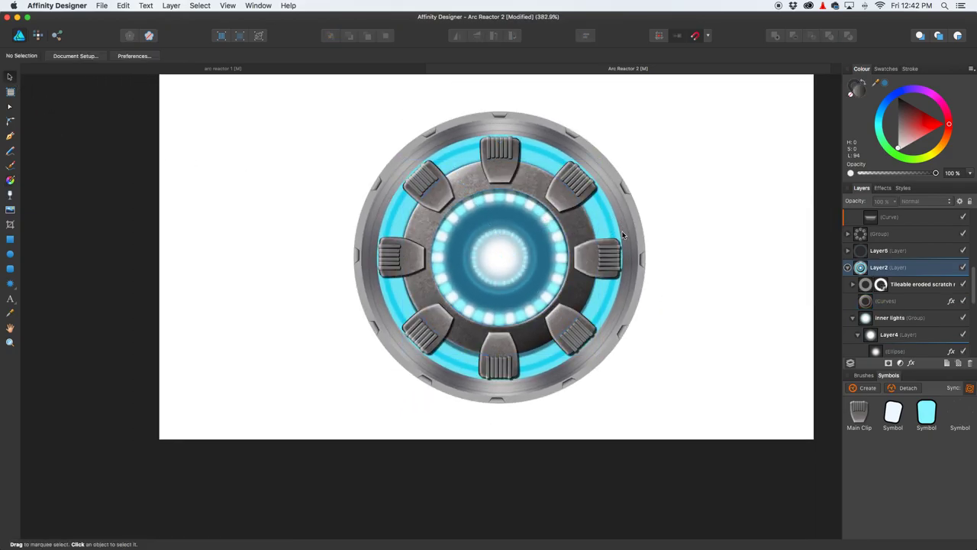
Step: Switch to Arc Reactor 2 and select the cyan Ellipse in the outer lights group
click(192, 70)
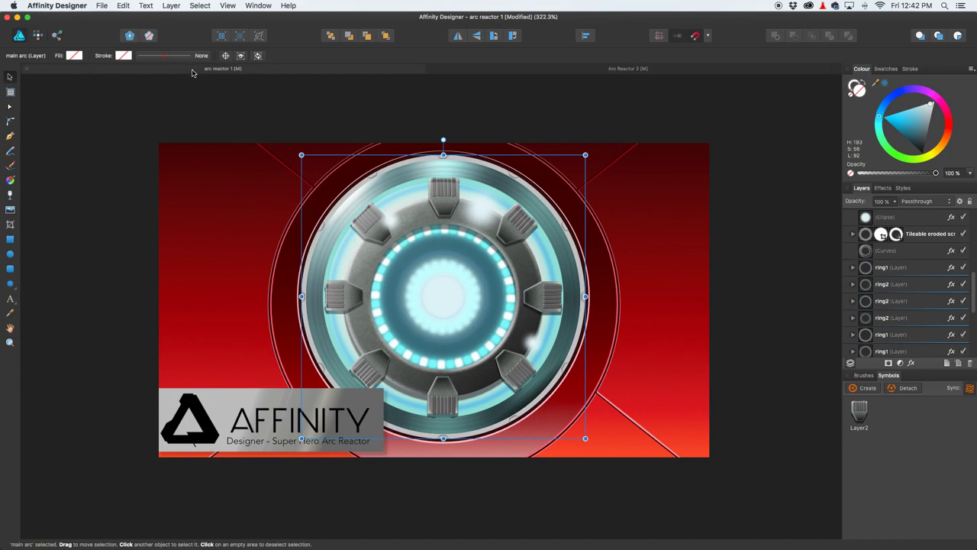
click(484, 74)
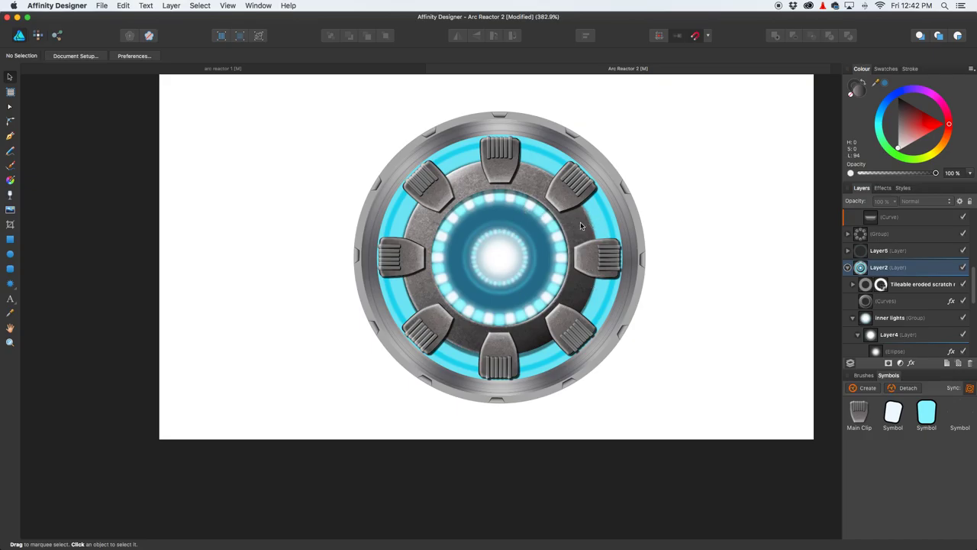
click(267, 72)
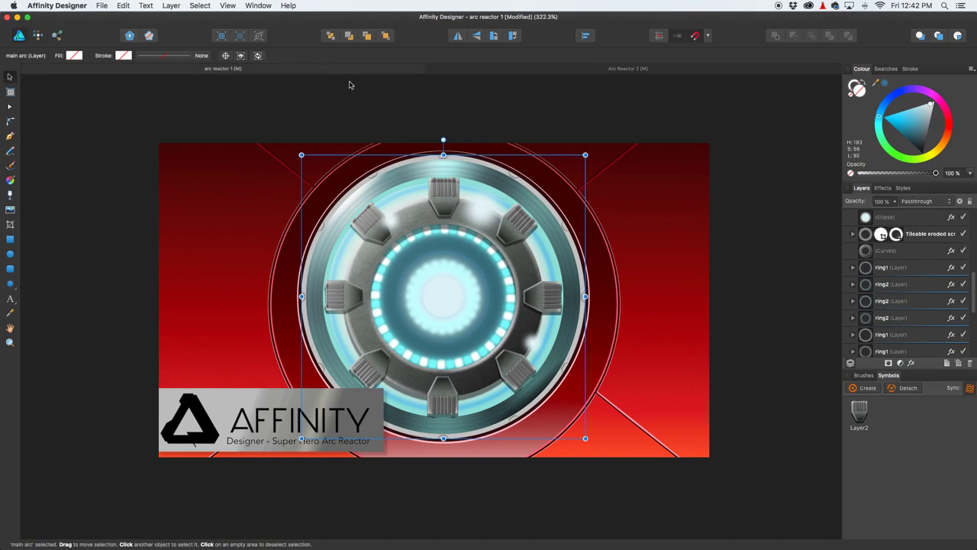
click(504, 71)
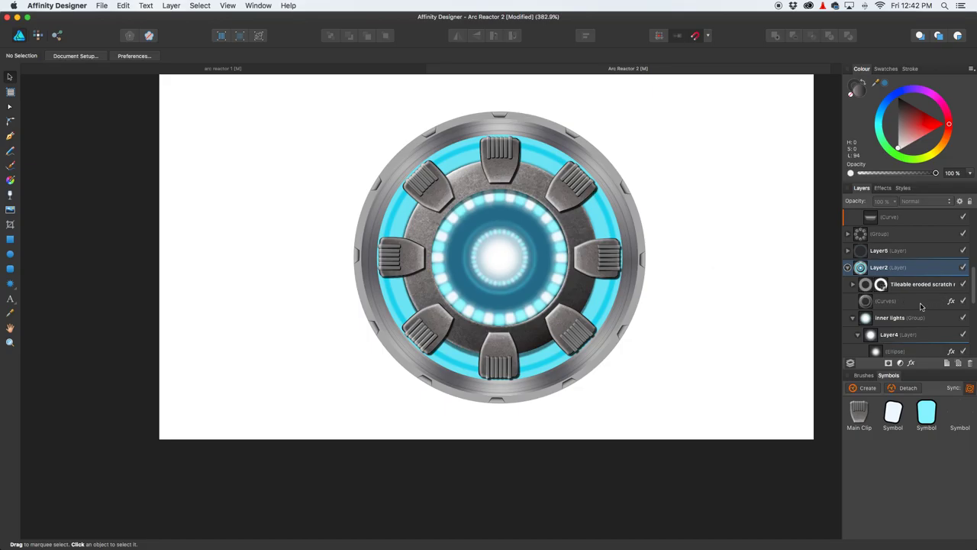
scroll(908, 316, down, 5)
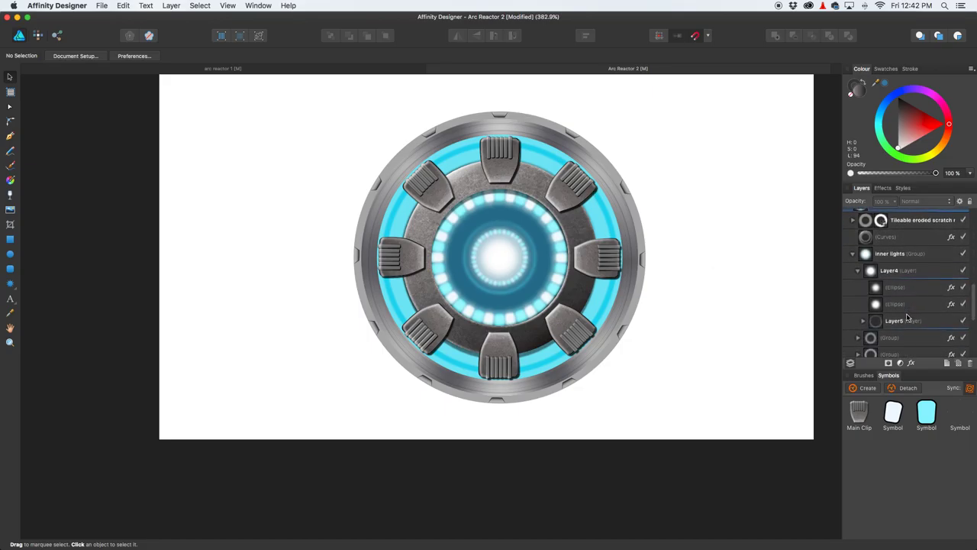
scroll(907, 317, down, 4)
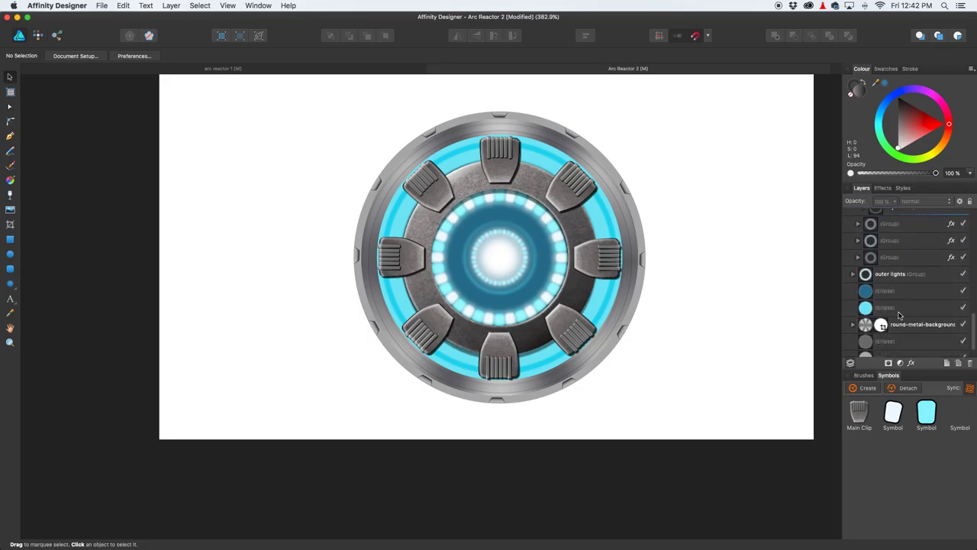
click(930, 316)
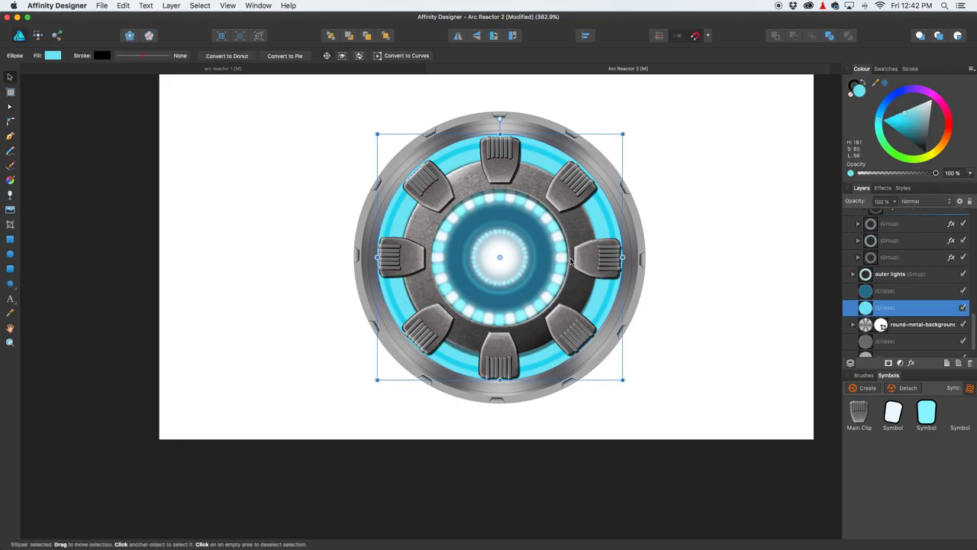
Step: Duplicate the cyan ellipse with Cmd+J and move the copy to the top of the layer stack
click(909, 293)
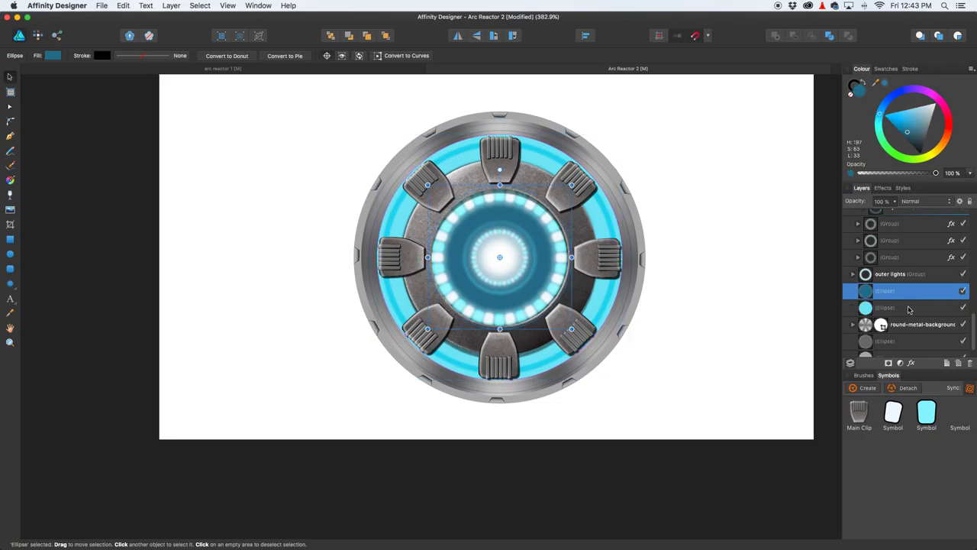
click(909, 308)
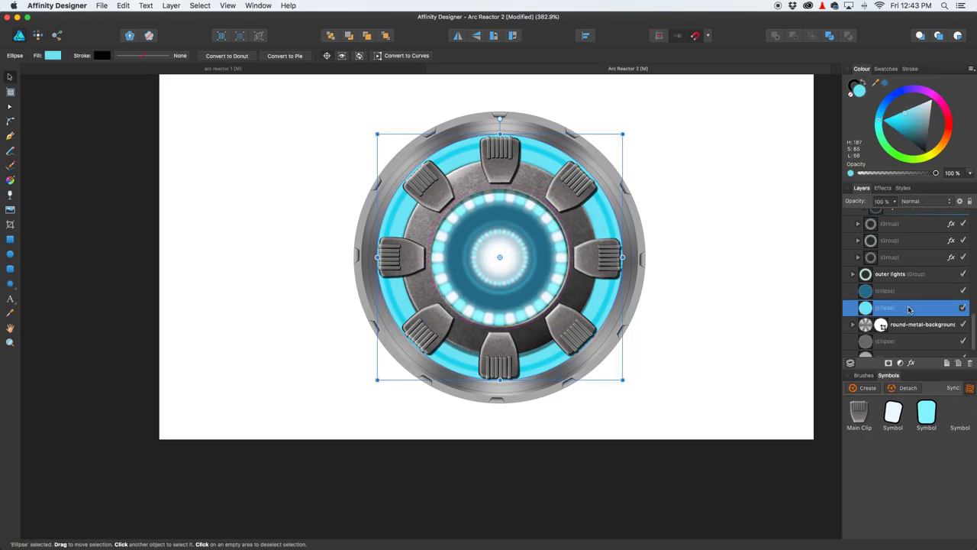
key(super+j)
mouse_move(899, 308)
mouse_down()
mouse_move(888, 264)
mouse_move(843, 209)
mouse_move(861, 214)
mouse_up()
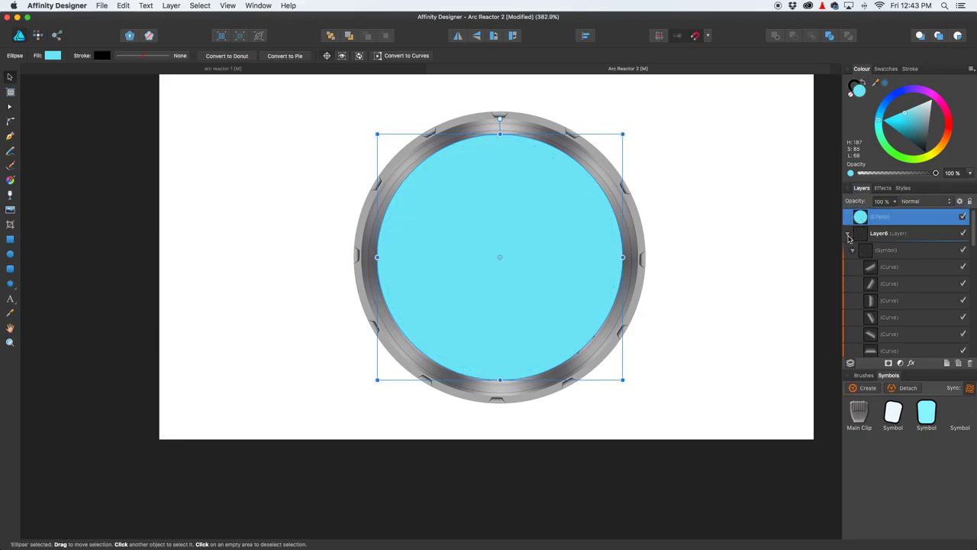
Step: Rename the ellipse copy to 'glass 1'
click(847, 234)
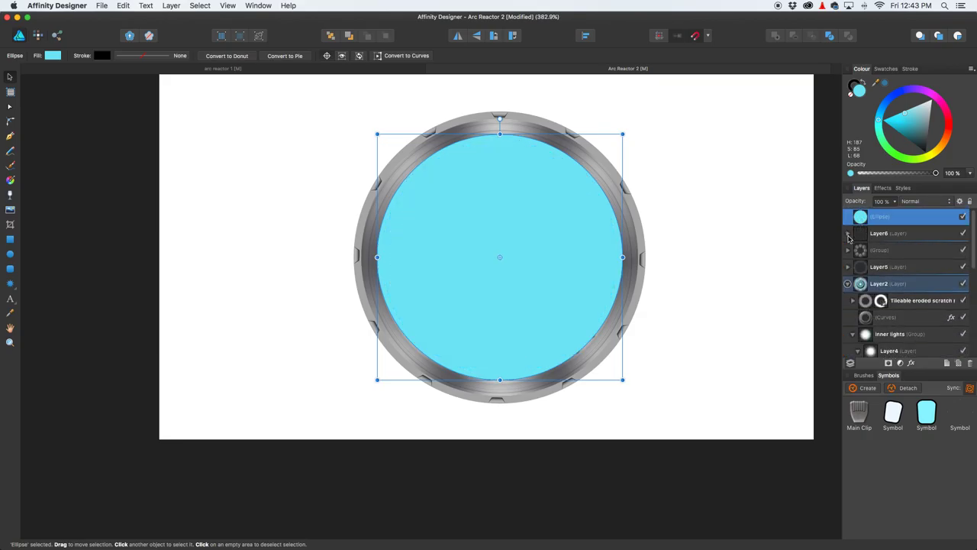
double_click(886, 218)
text(c)
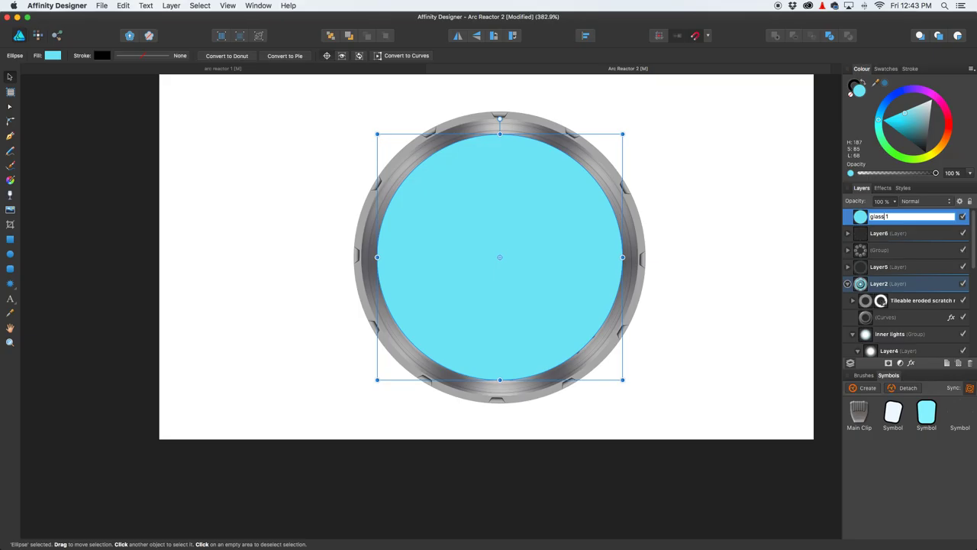
key(Return)
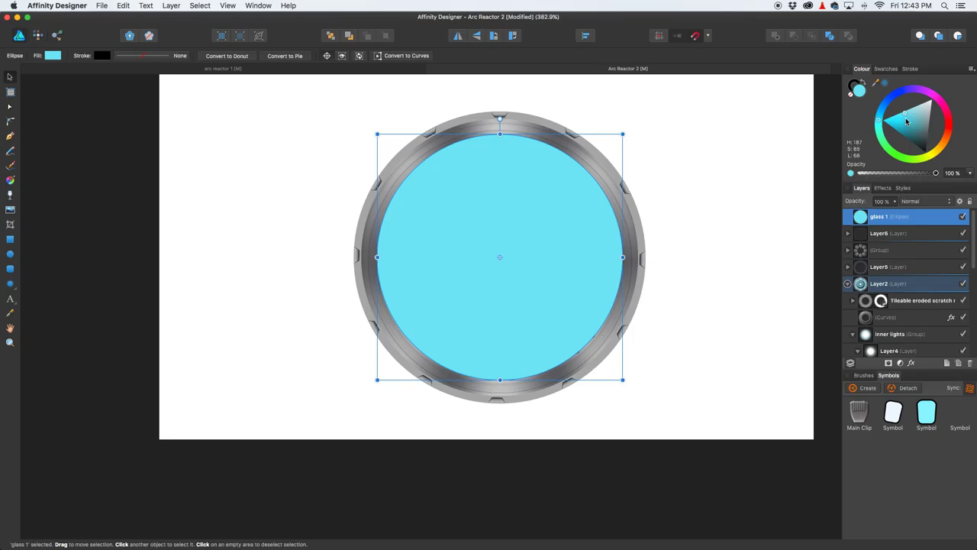
click(926, 202)
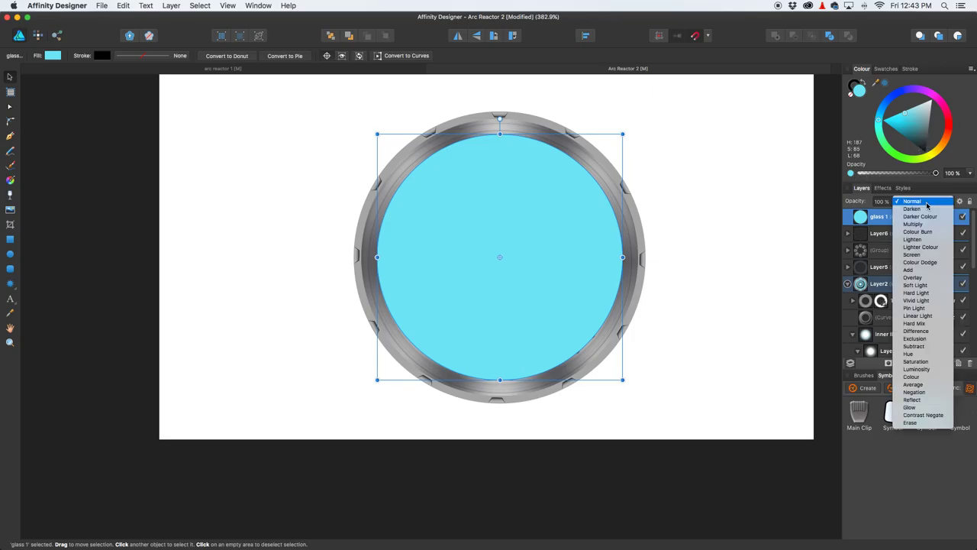
Step: Set glass 1 to Screen blending with a paler cyan fill, then drag a gradient from its centre
click(926, 257)
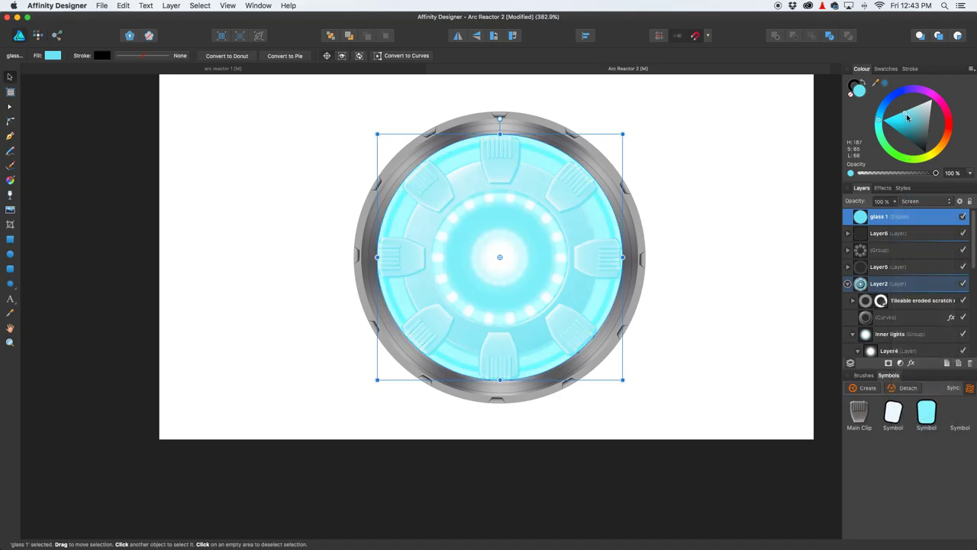
drag(906, 115, 924, 103)
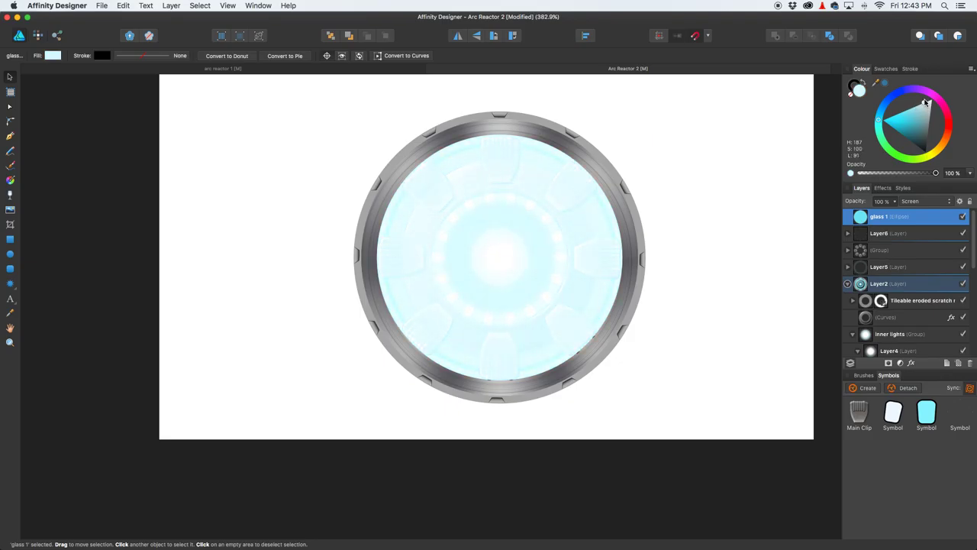
drag(926, 101, 926, 103)
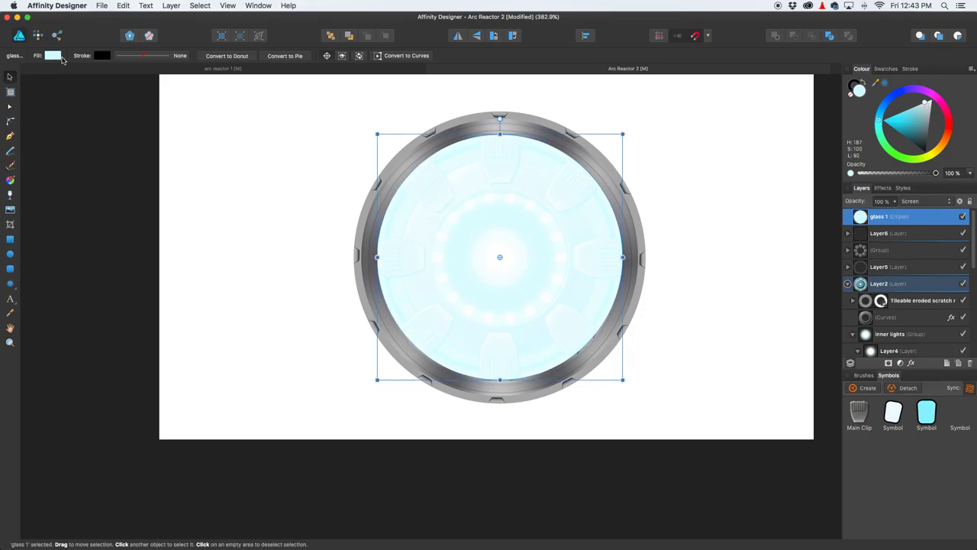
click(10, 180)
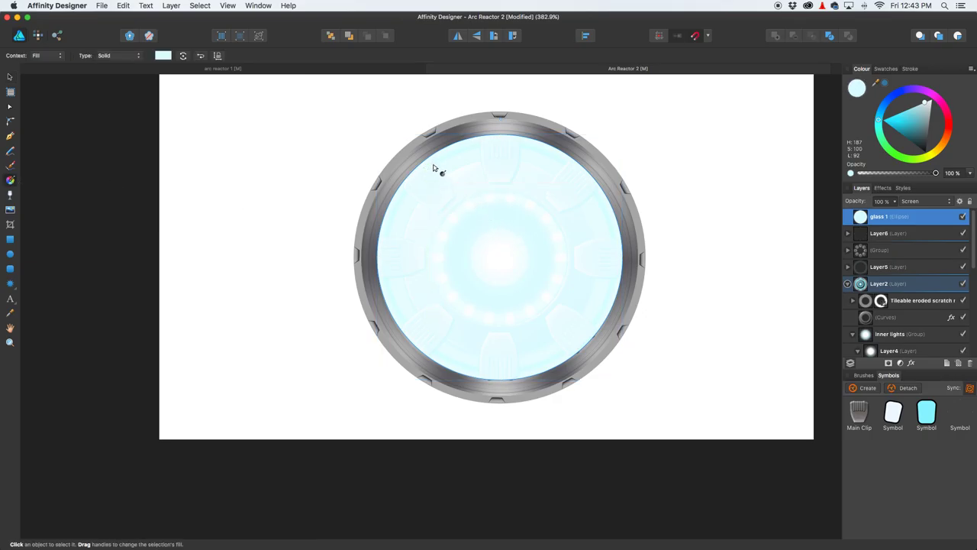
drag(430, 159, 500, 259)
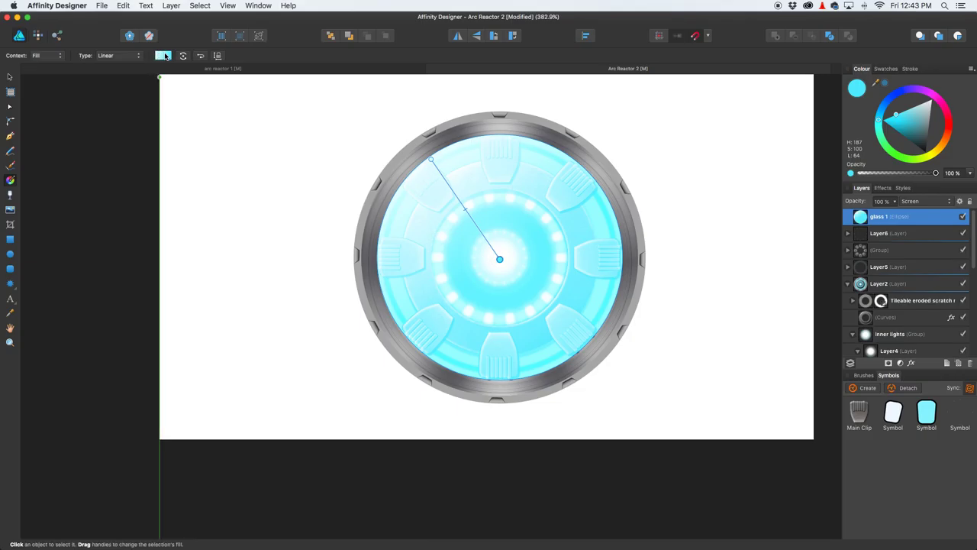
Step: Make glass 1's gradient Radial with a 0% opacity centre, toned-down outer stop and inward midpoint, keeping Screen
click(164, 56)
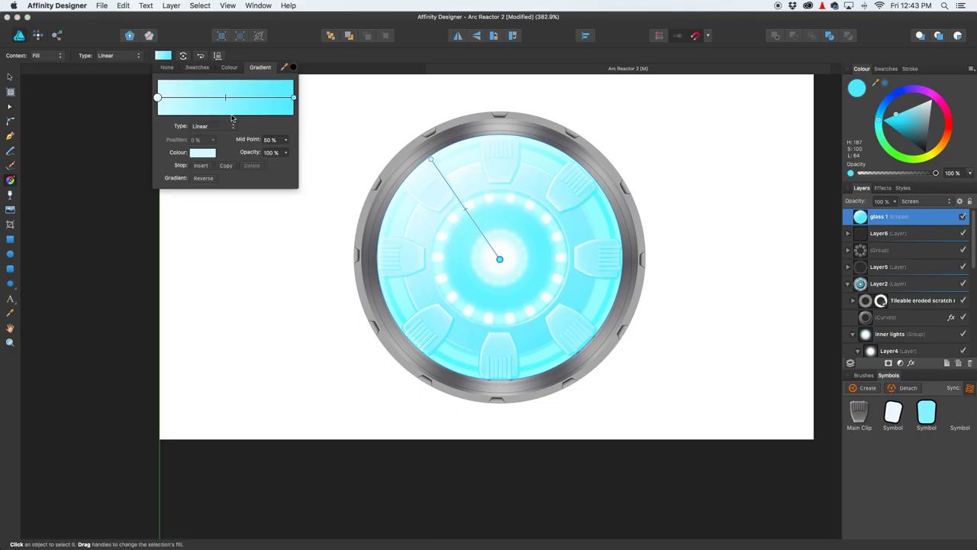
click(125, 58)
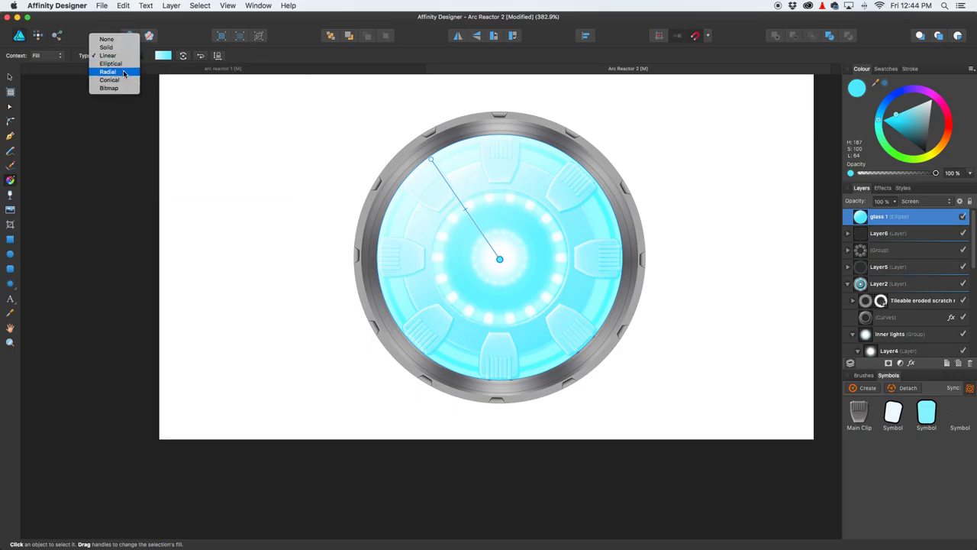
click(124, 72)
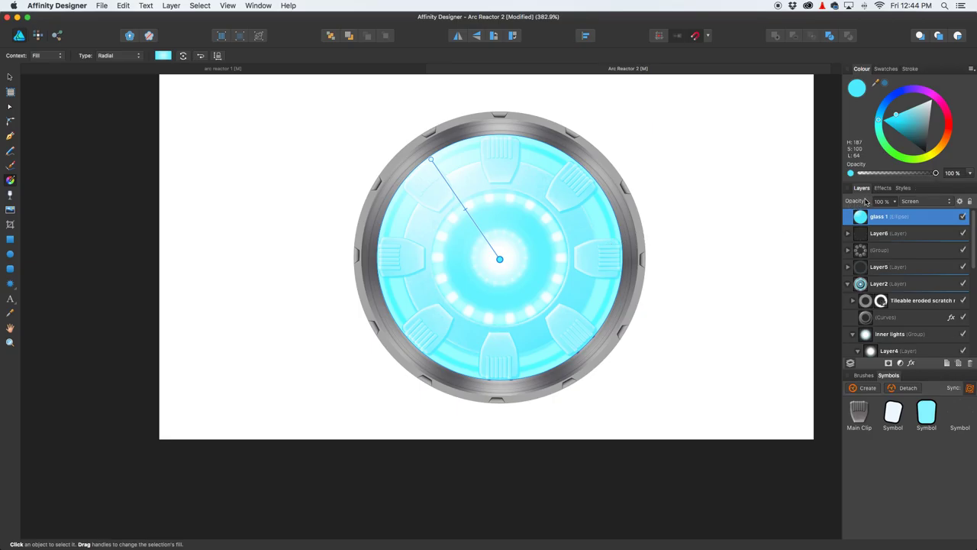
drag(933, 180, 847, 178)
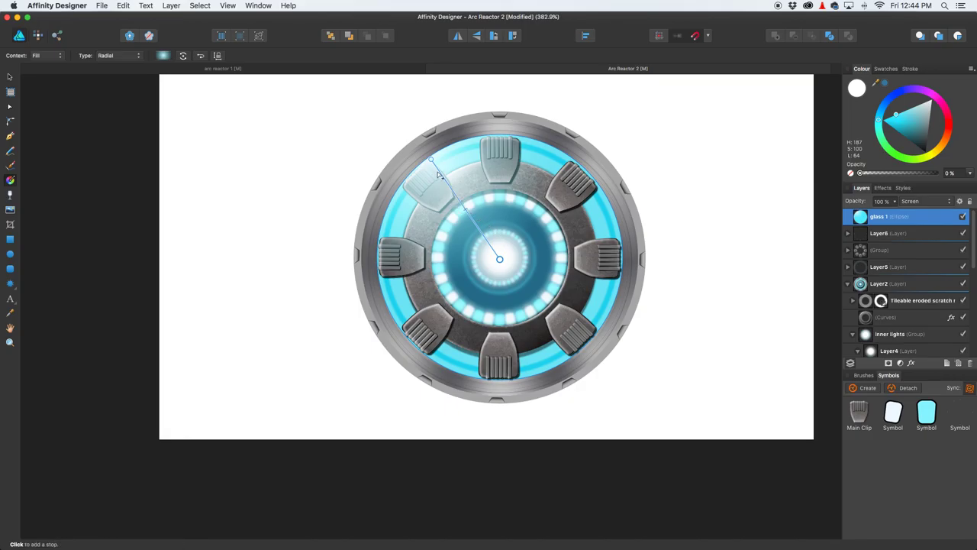
click(432, 161)
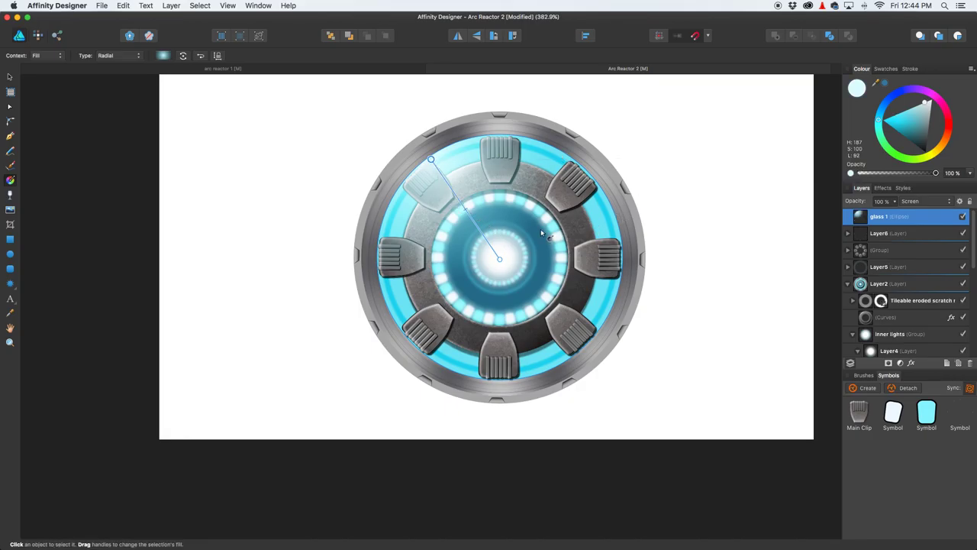
mouse_move(926, 104)
mouse_down()
mouse_move(936, 101)
mouse_move(910, 117)
mouse_move(928, 100)
mouse_up()
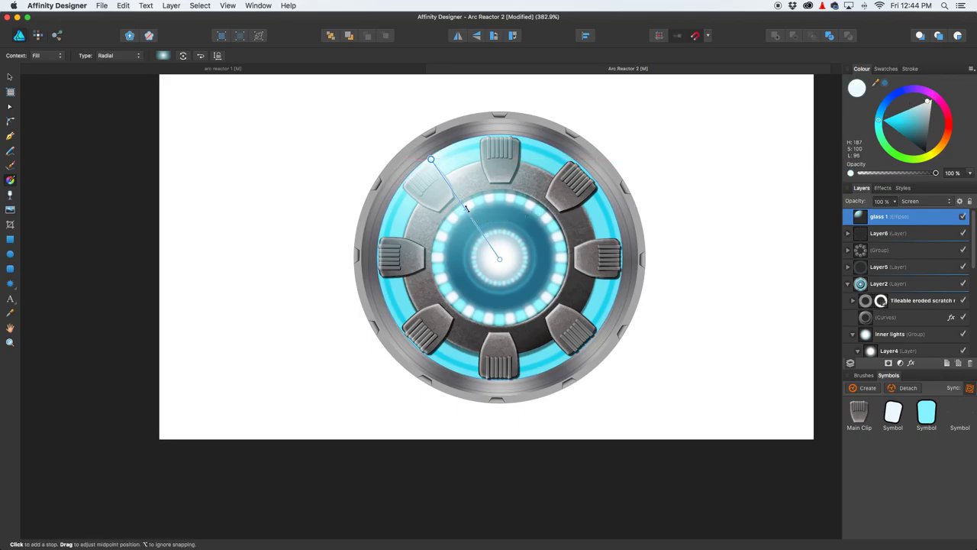
mouse_move(466, 207)
mouse_down()
mouse_move(474, 221)
mouse_move(453, 193)
mouse_up()
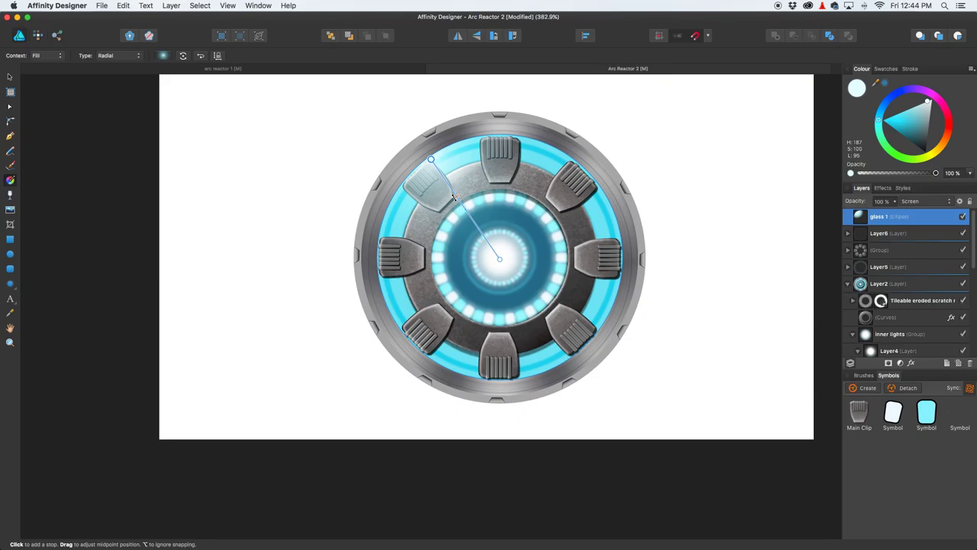
click(928, 201)
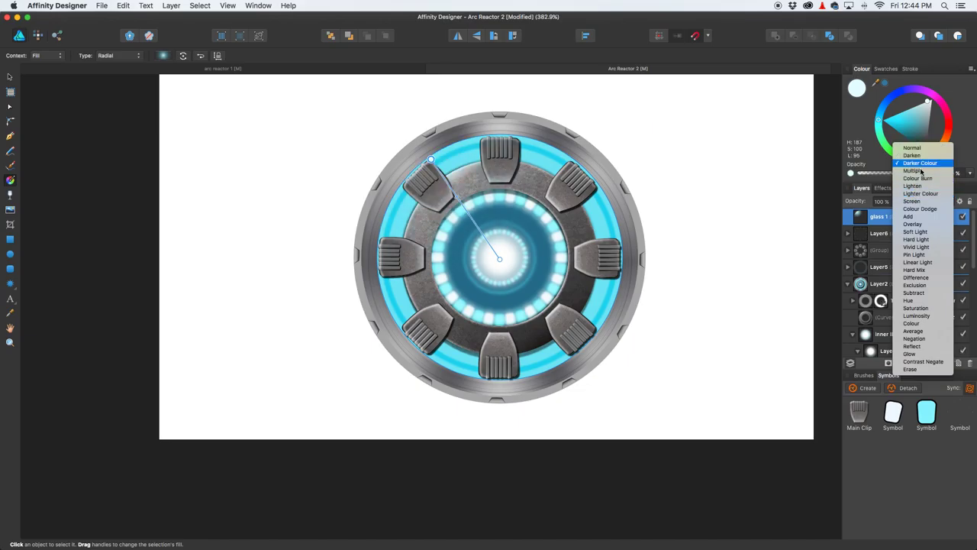
click(921, 202)
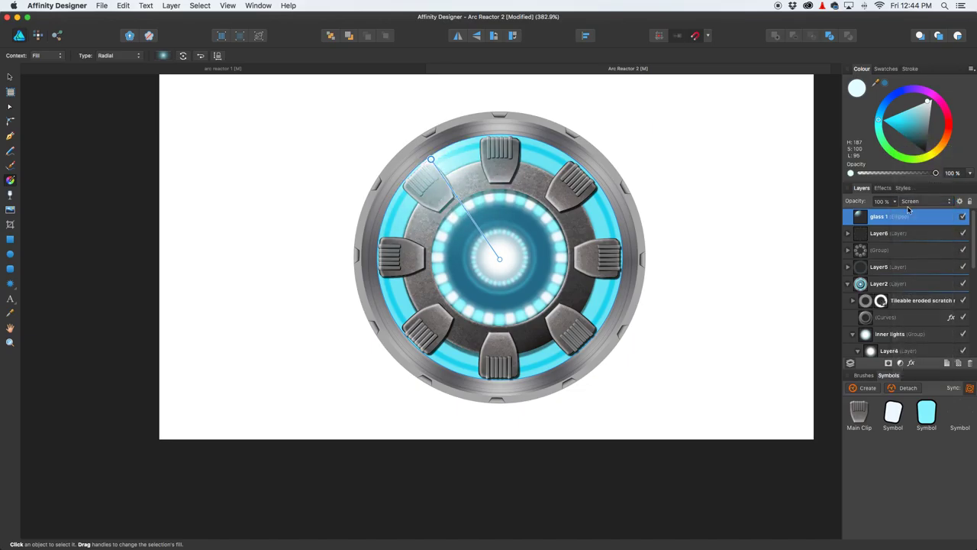
click(9, 77)
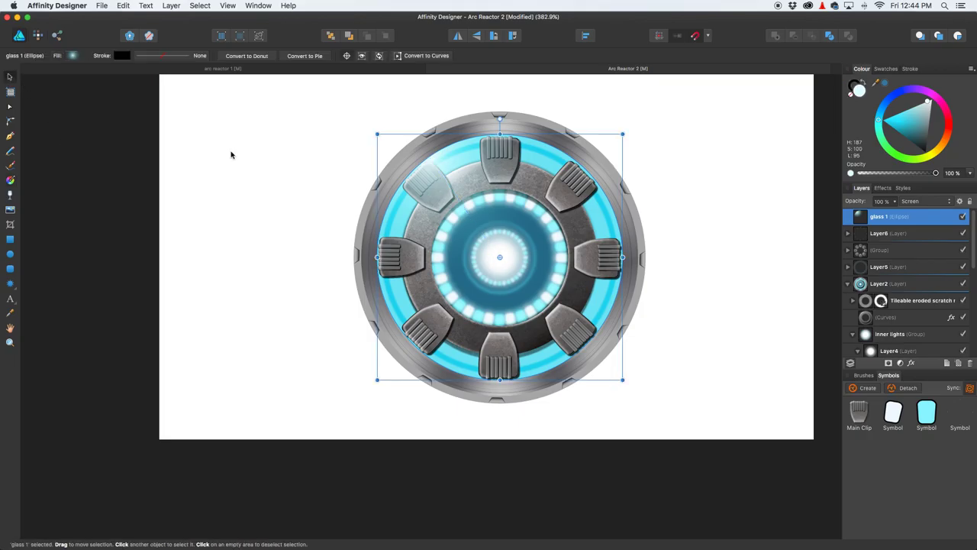
Step: Duplicate glass 1 and position a radial gradient on the reactor centre
click(265, 171)
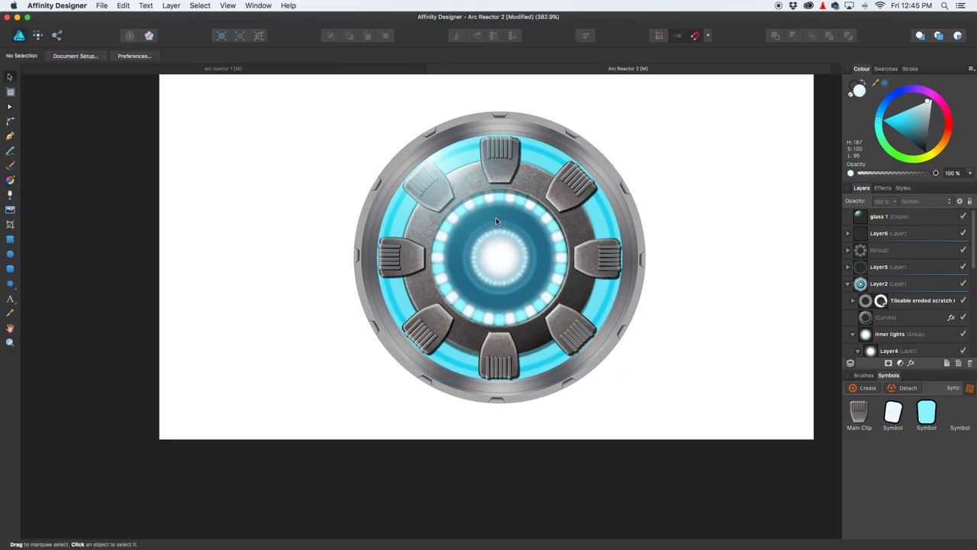
click(916, 223)
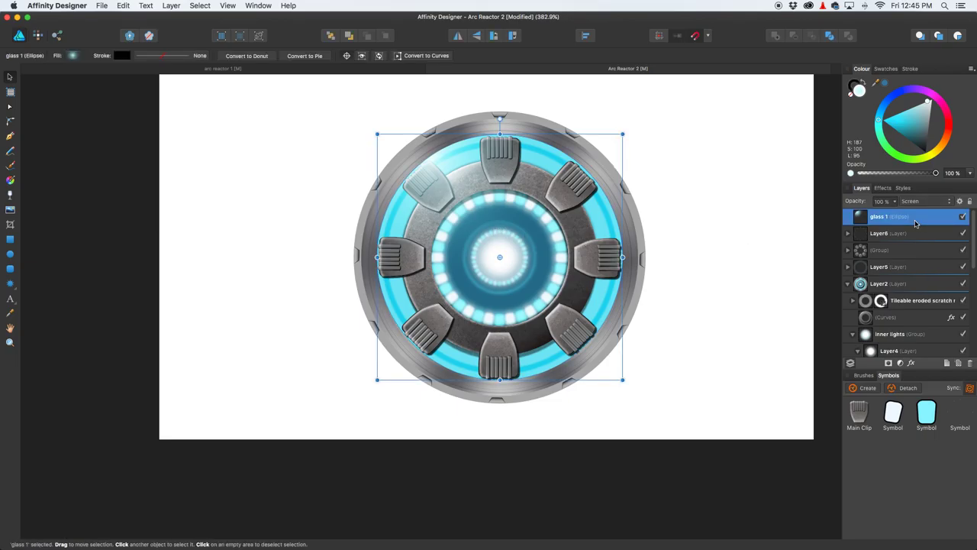
key(super+j)
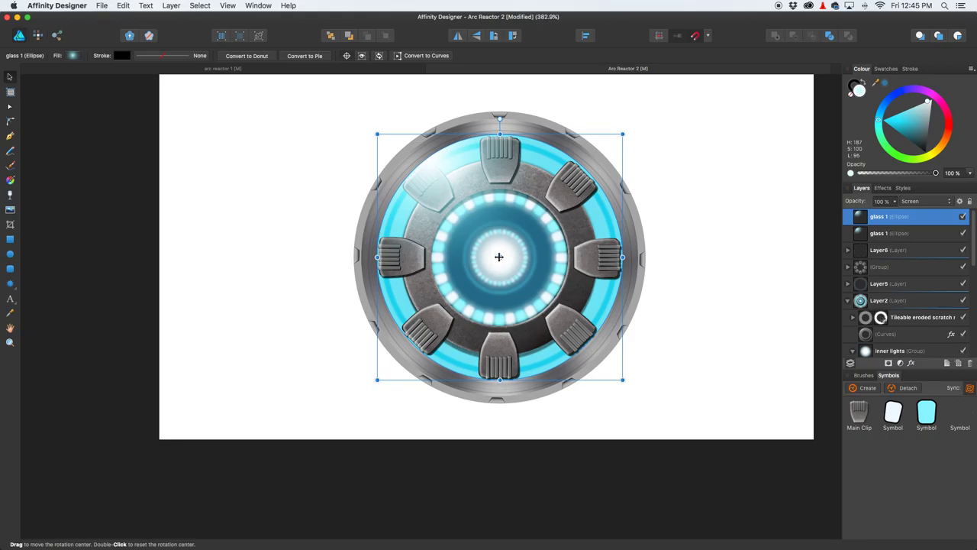
click(10, 180)
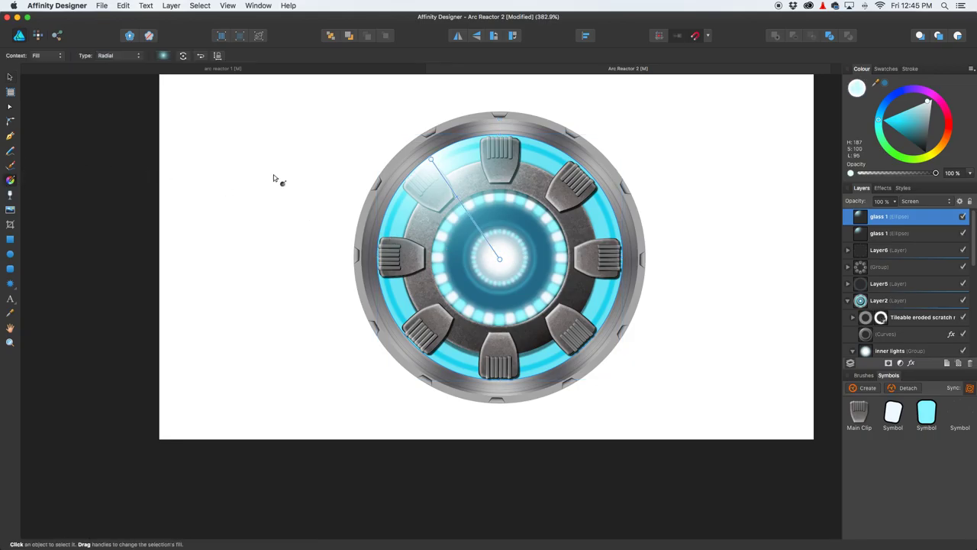
drag(452, 181, 499, 258)
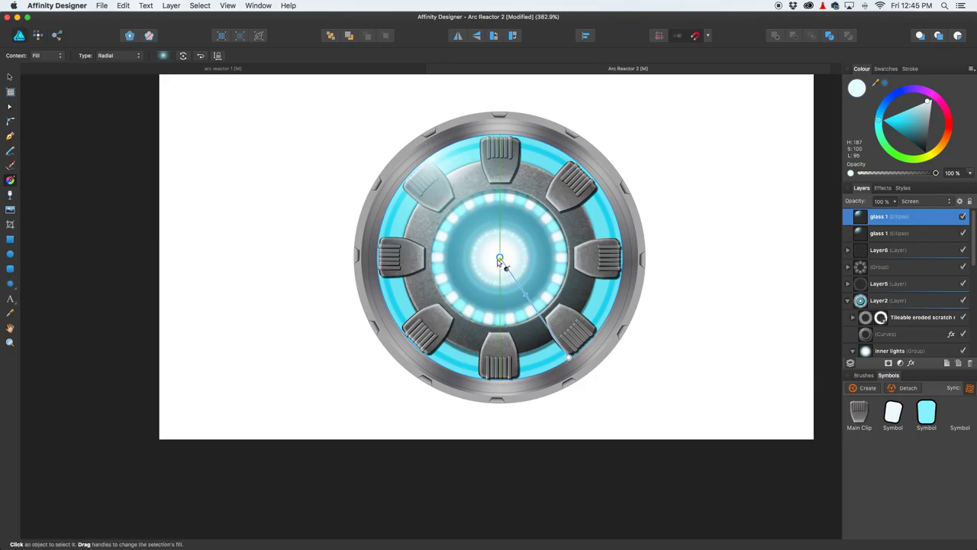
drag(500, 257, 458, 193)
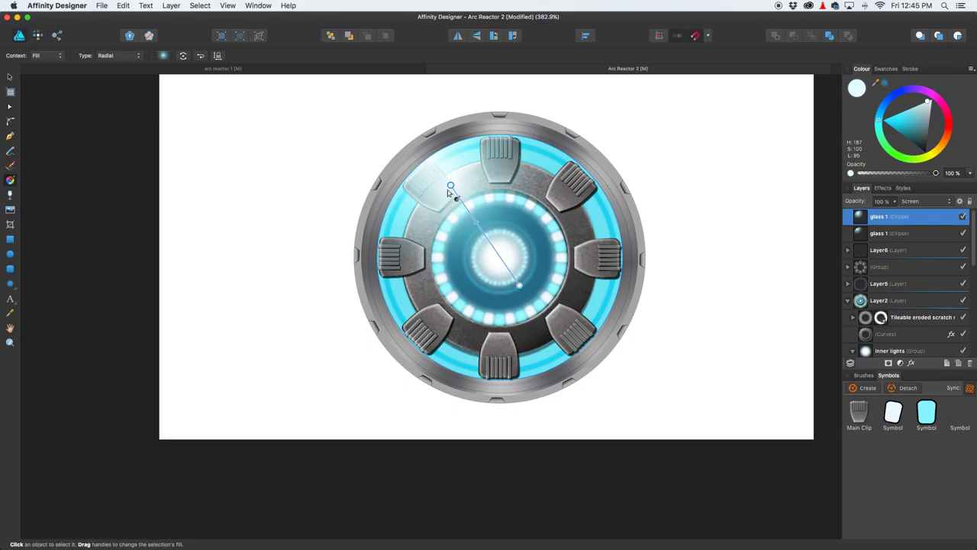
drag(449, 184, 498, 256)
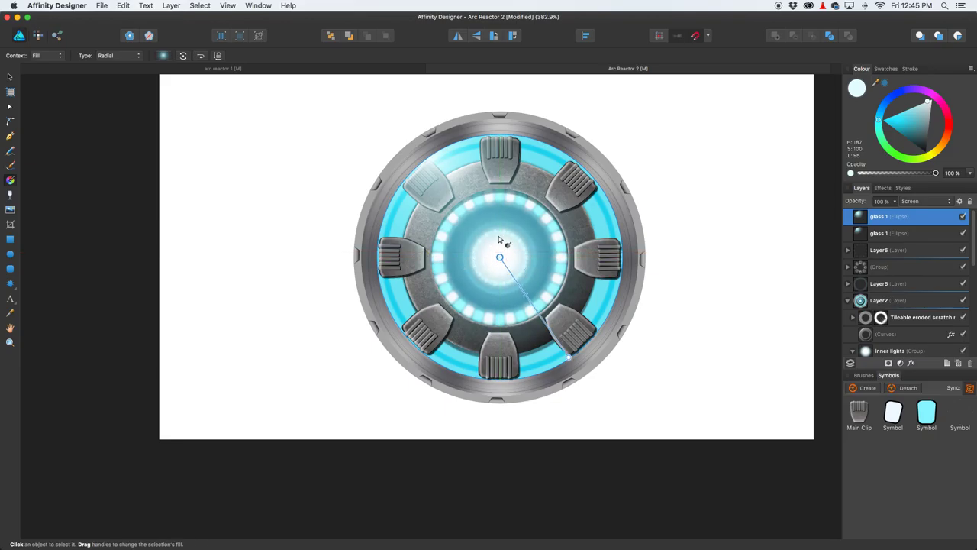
Step: Make the end stop pale cyan and slightly more opaque, the centre stop 0%, and push the midpoint outward
click(570, 357)
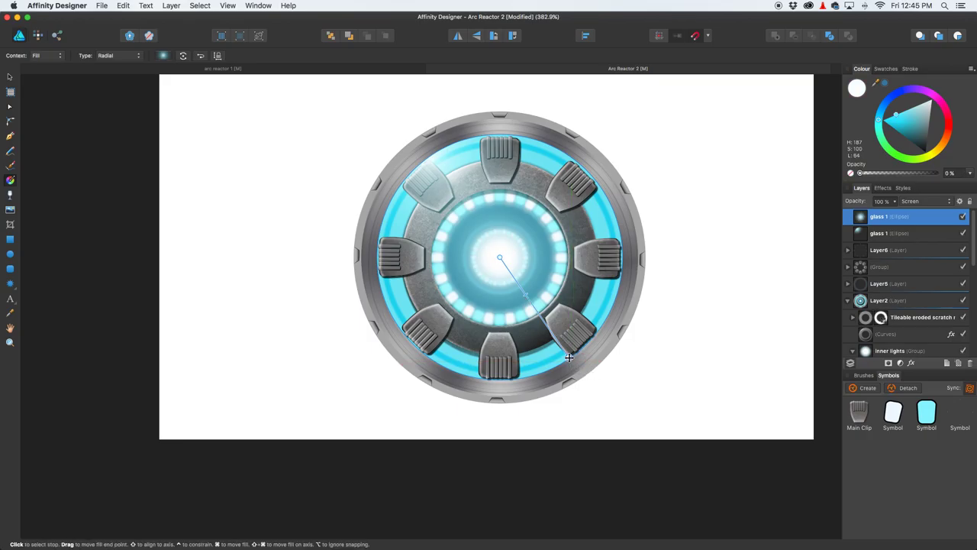
drag(861, 173, 931, 161)
drag(898, 116, 922, 104)
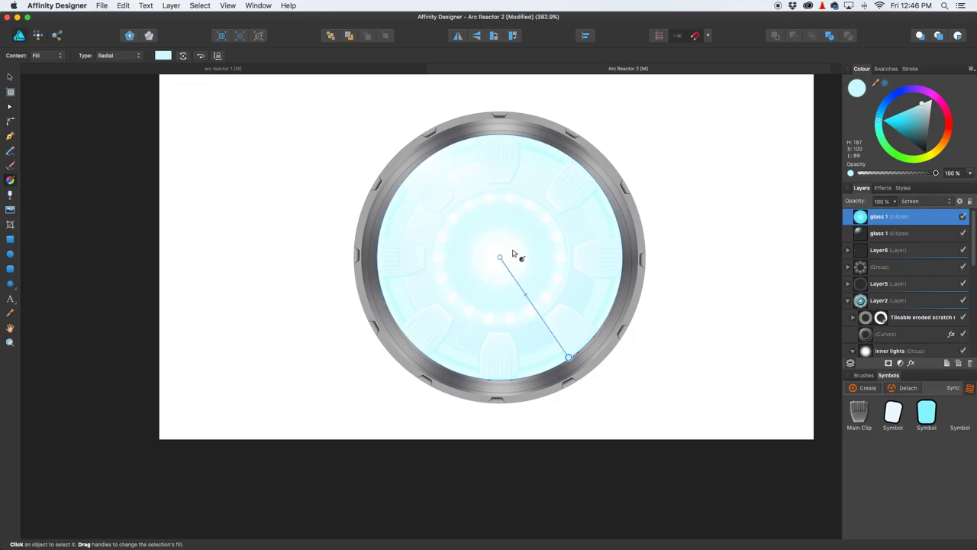
click(500, 258)
drag(937, 174, 857, 174)
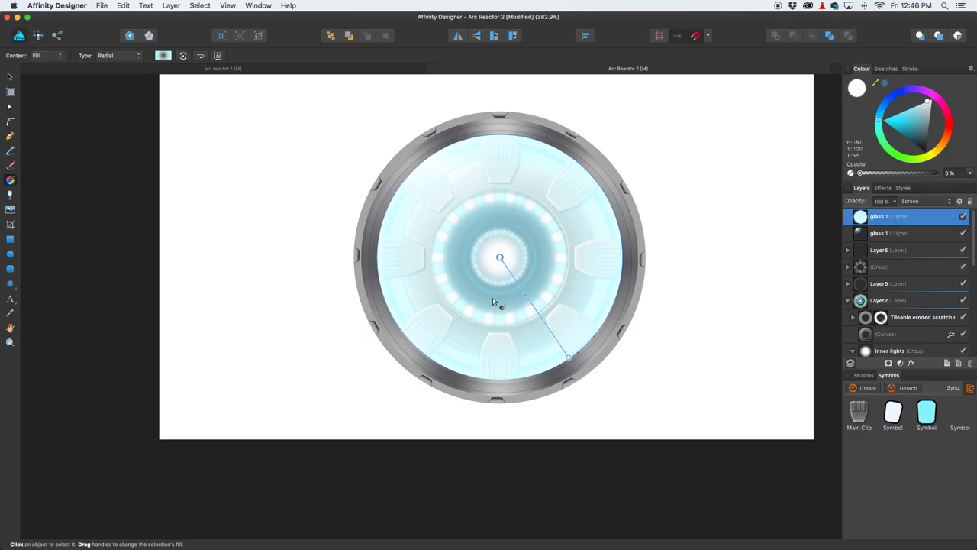
scroll(511, 298, right, 1)
drag(519, 298, 545, 341)
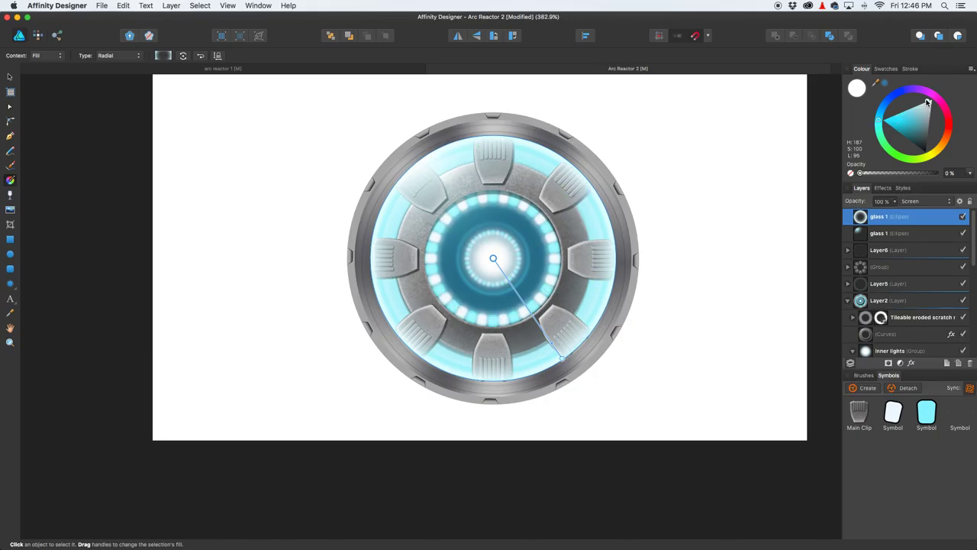
Step: Brighten and lighten the glow's stop colours
drag(926, 101, 906, 115)
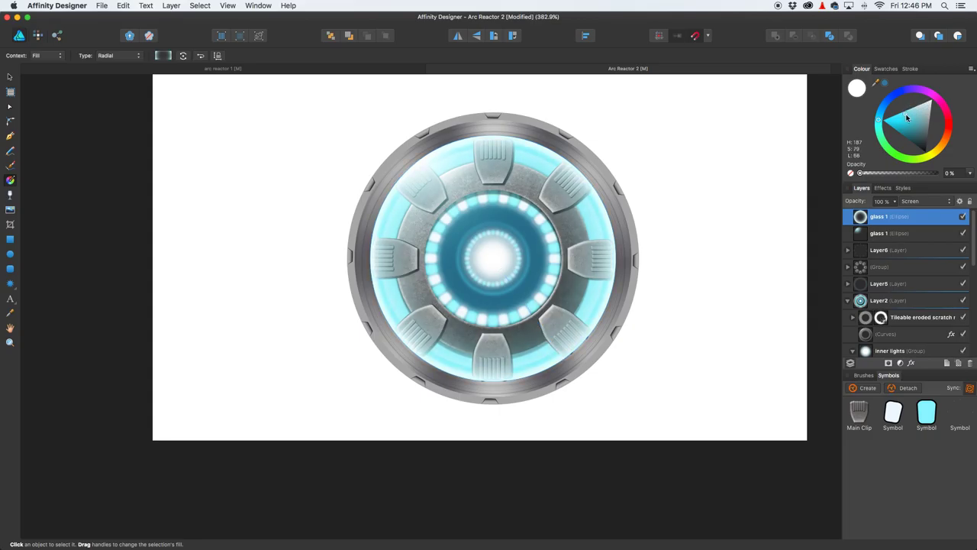
drag(908, 113, 922, 102)
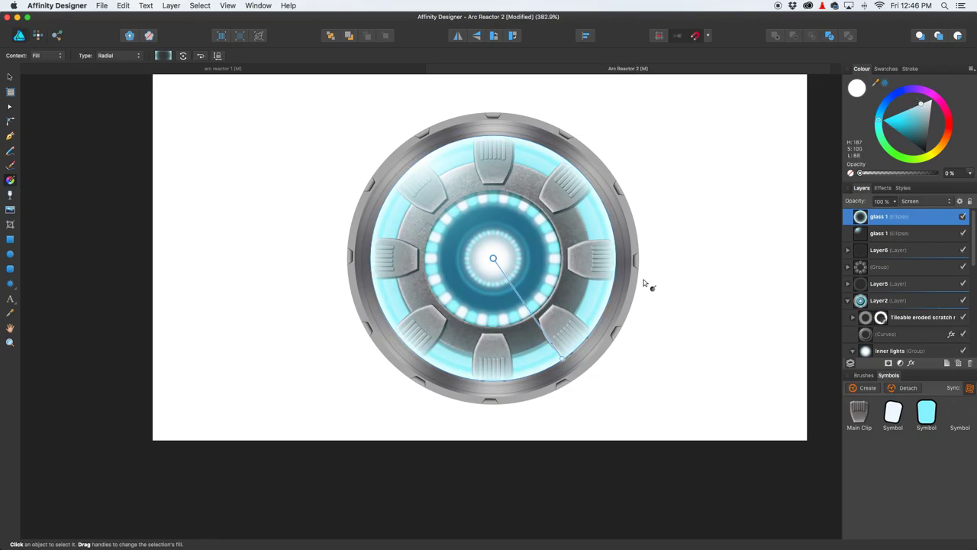
click(562, 359)
mouse_move(922, 117)
mouse_down()
mouse_move(919, 106)
mouse_move(903, 116)
mouse_move(913, 108)
mouse_up()
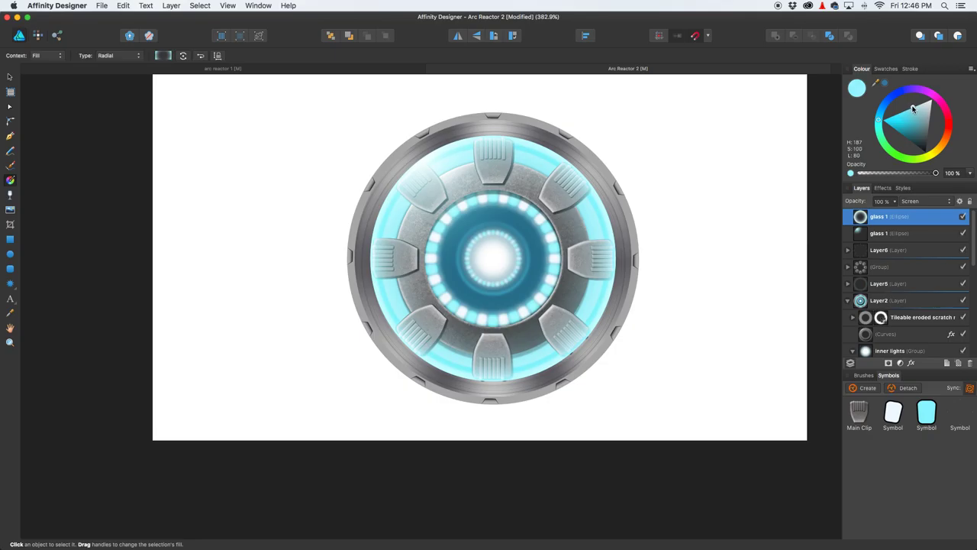
scroll(558, 330, up, 1)
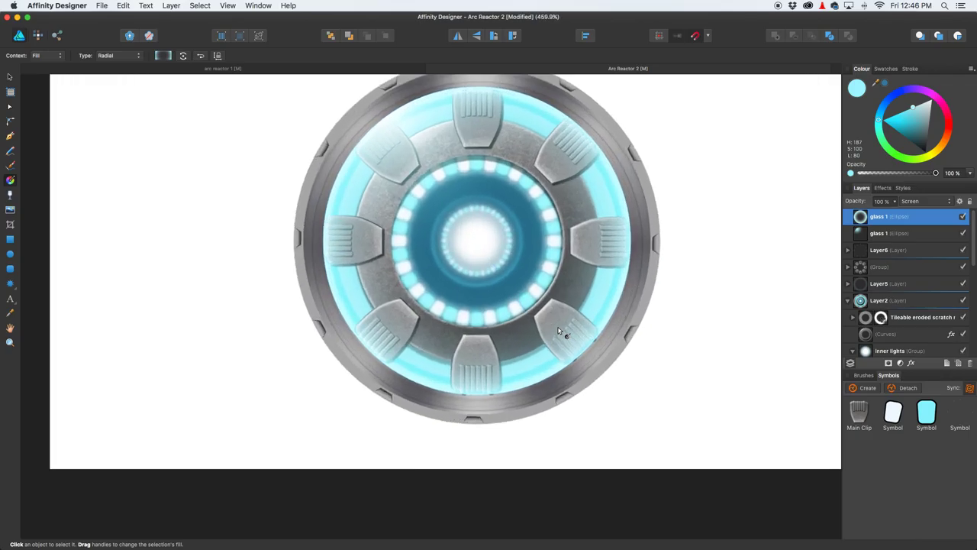
scroll(559, 330, up, 2)
Step: Add a lower-opacity middle stop to the glow gradient and move it outward
click(562, 371)
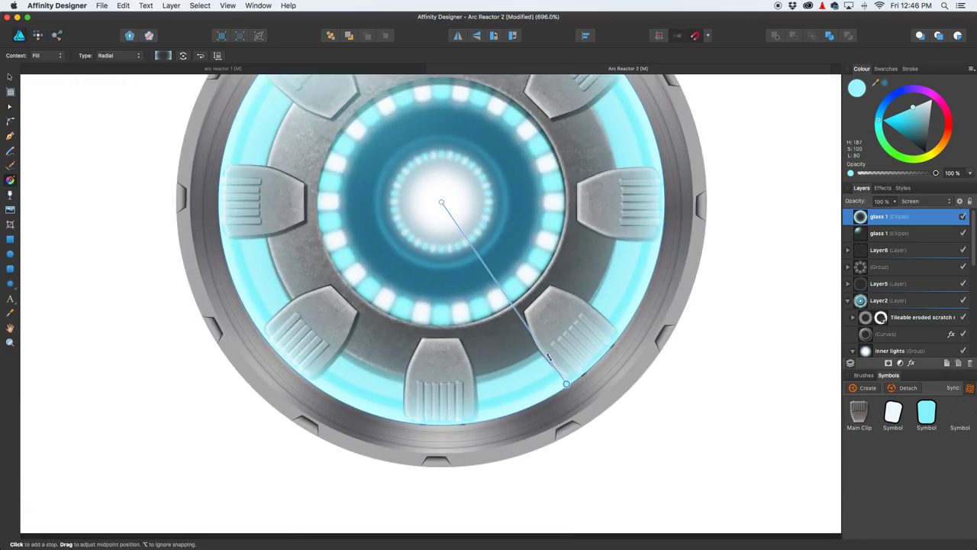
click(548, 358)
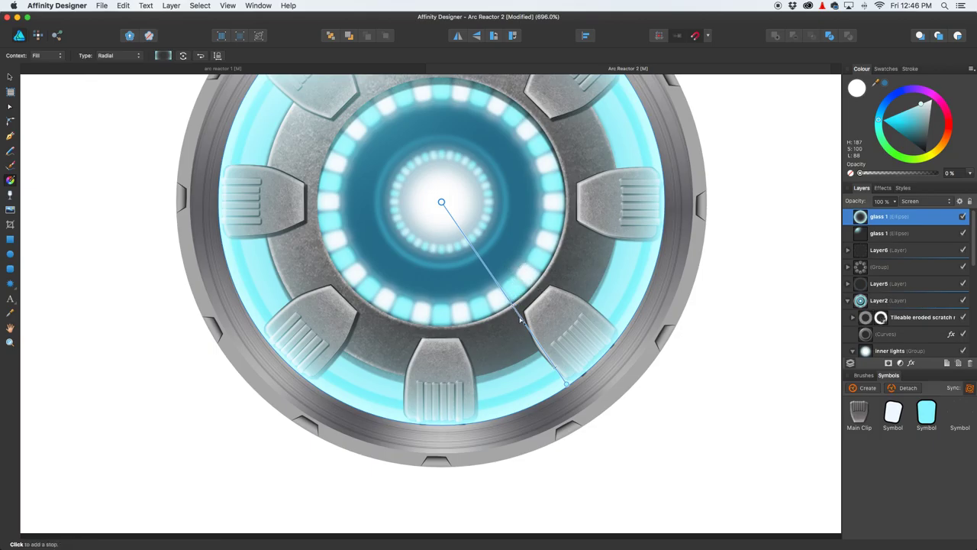
click(531, 334)
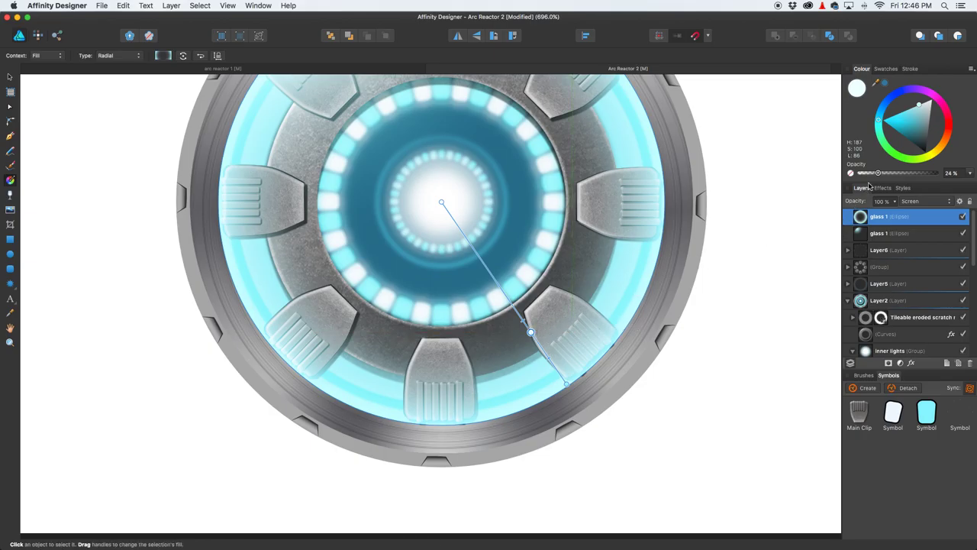
drag(879, 174, 861, 174)
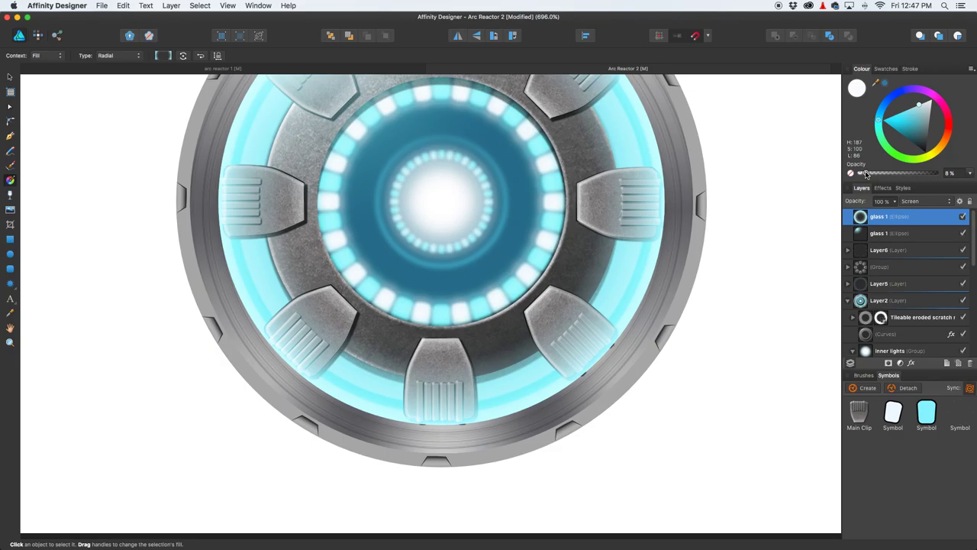
scroll(488, 254, down, 1)
scroll(488, 253, down, 5)
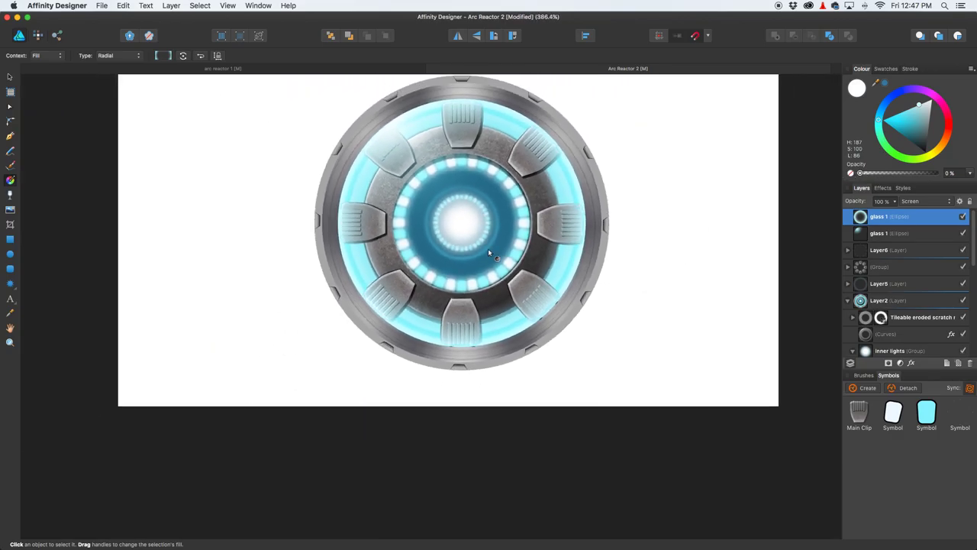
mouse_move(511, 294)
mouse_down()
mouse_move(516, 302)
mouse_move(504, 289)
mouse_move(521, 312)
mouse_up()
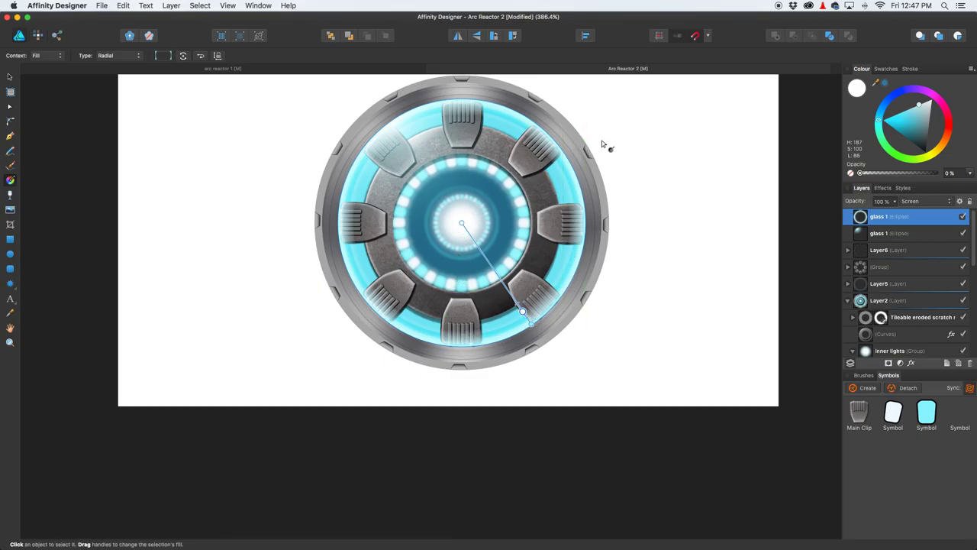
click(9, 76)
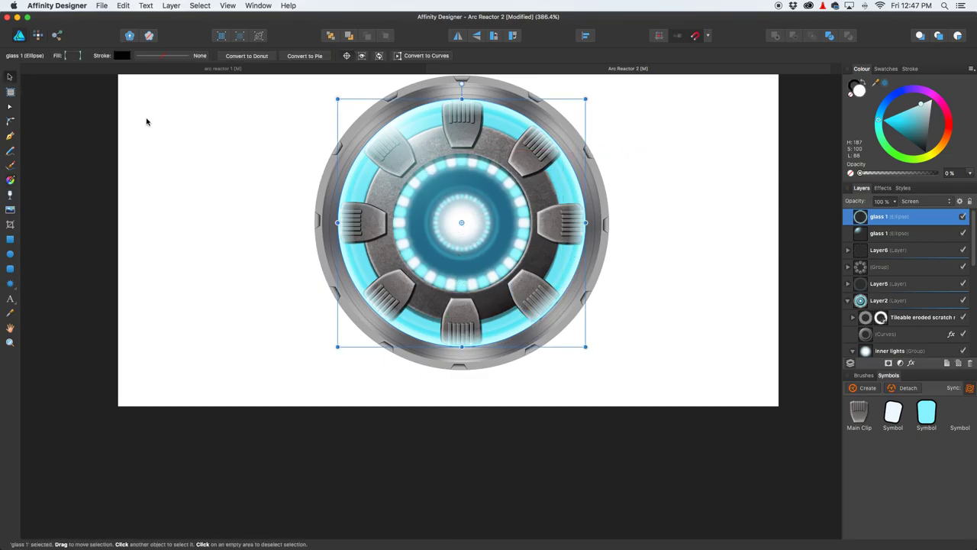
click(146, 120)
scroll(504, 232, up, 3)
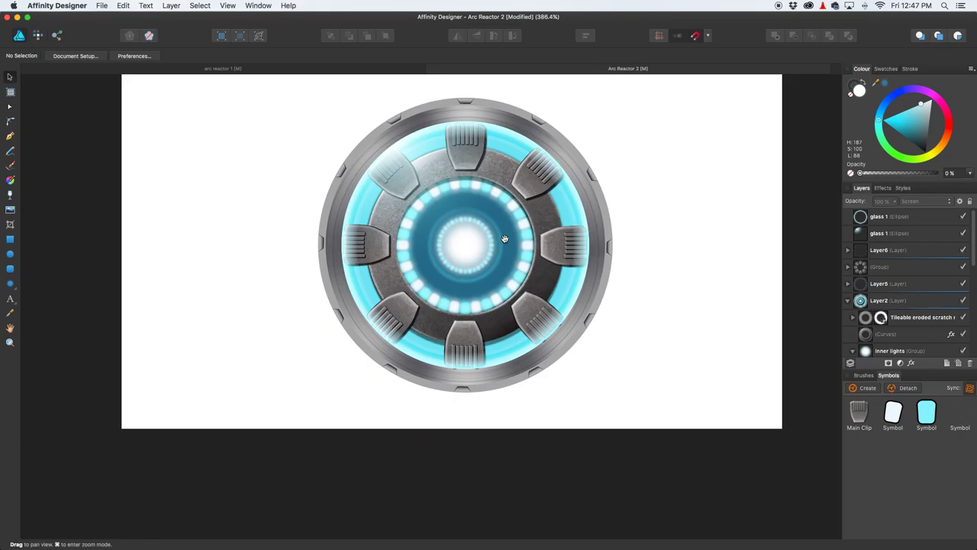
click(245, 68)
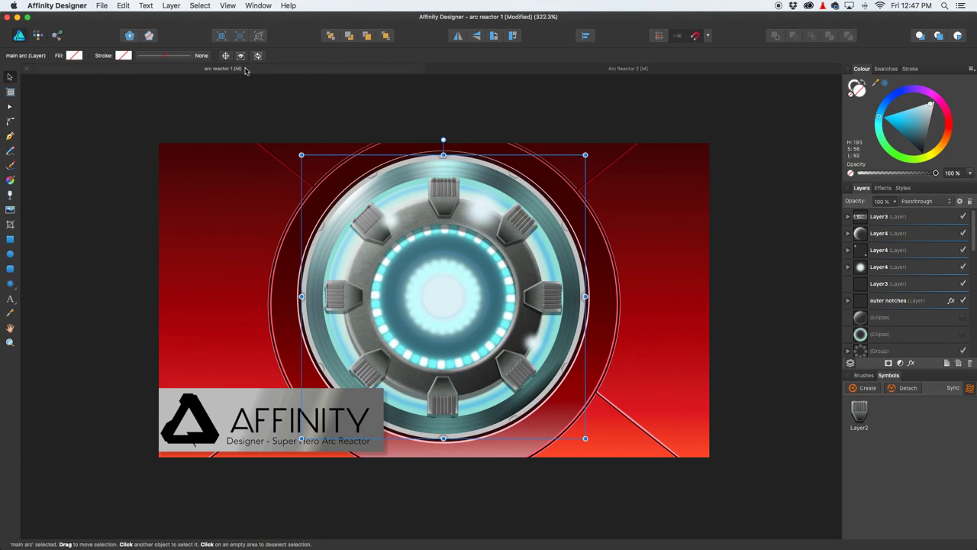
click(503, 69)
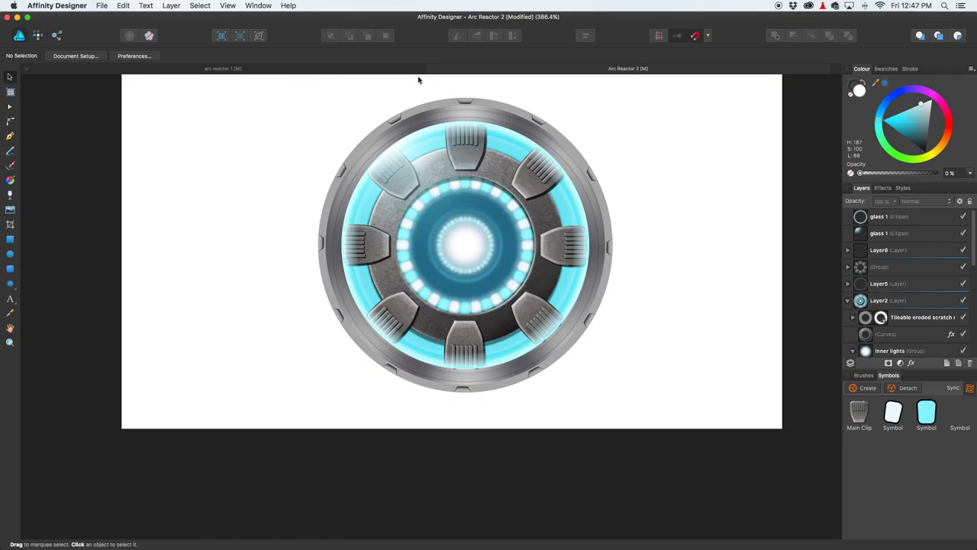
click(279, 71)
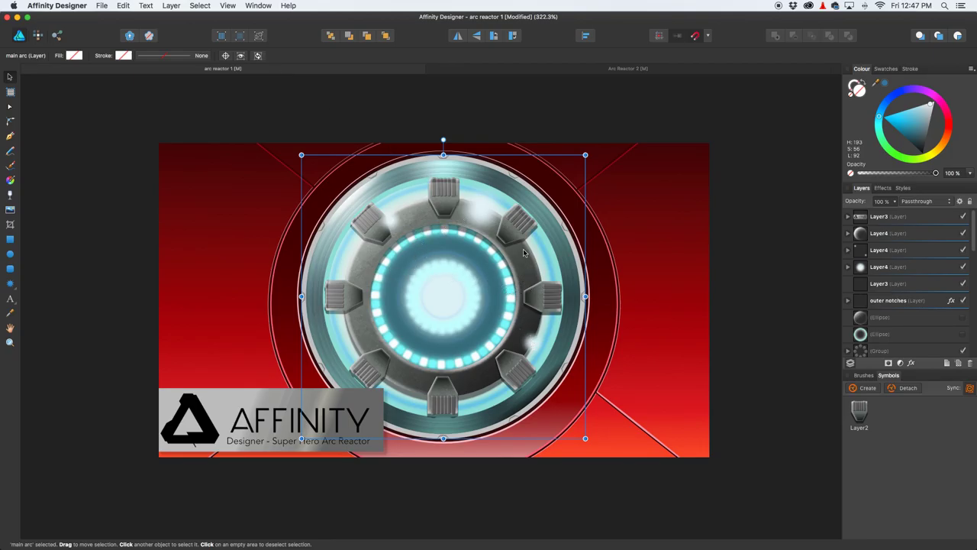
click(607, 69)
click(417, 158)
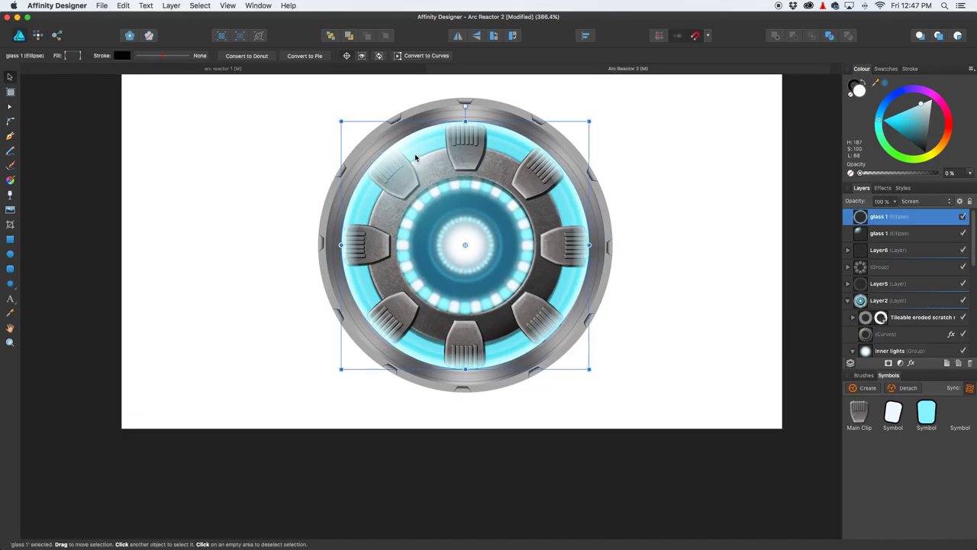
click(860, 238)
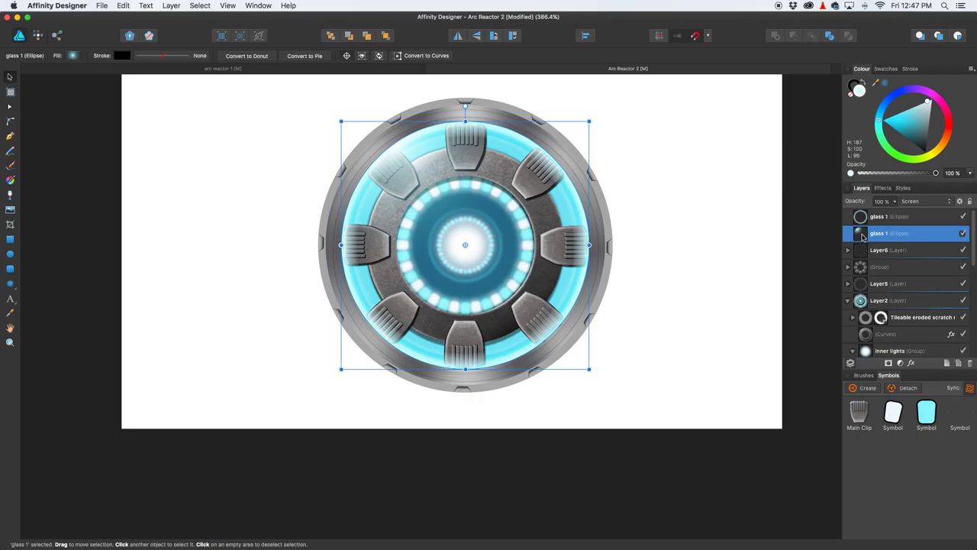
key(super+j)
Step: Move the new glass copy to the top and shrink its radial gradient into a small glow
drag(863, 237, 860, 217)
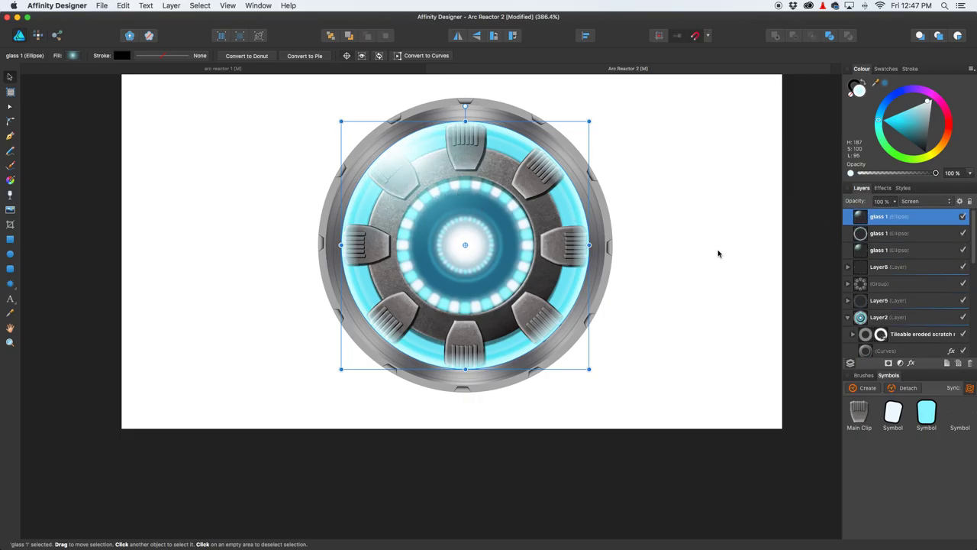
click(11, 181)
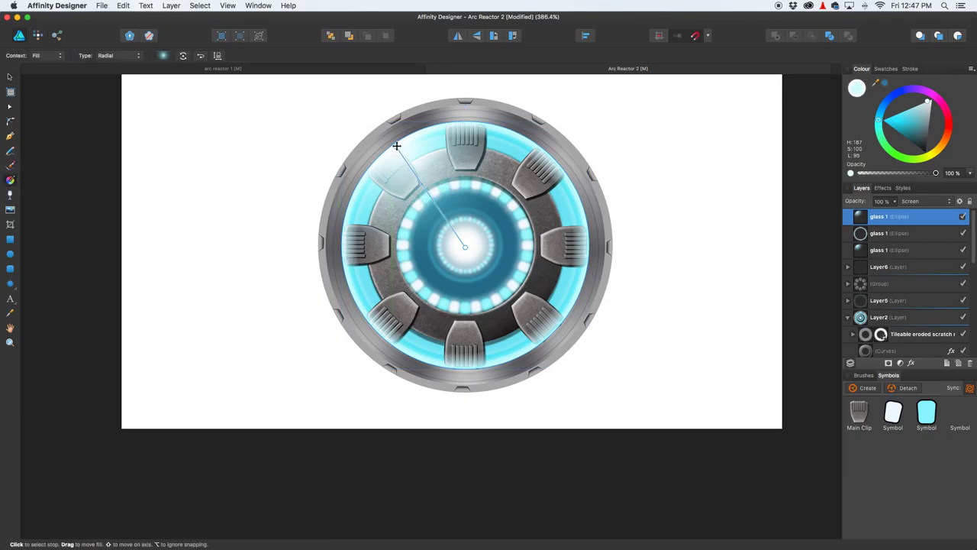
drag(410, 166, 468, 201)
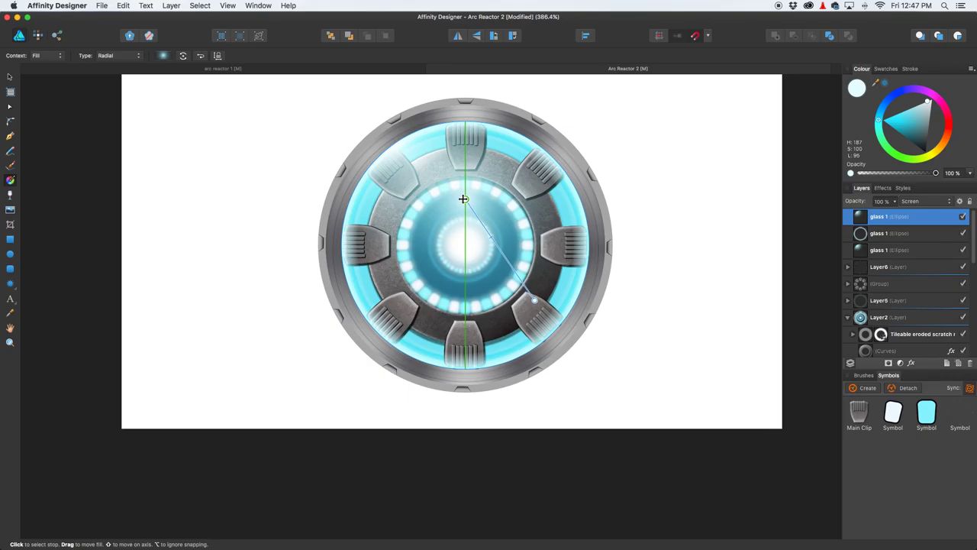
drag(534, 298, 452, 168)
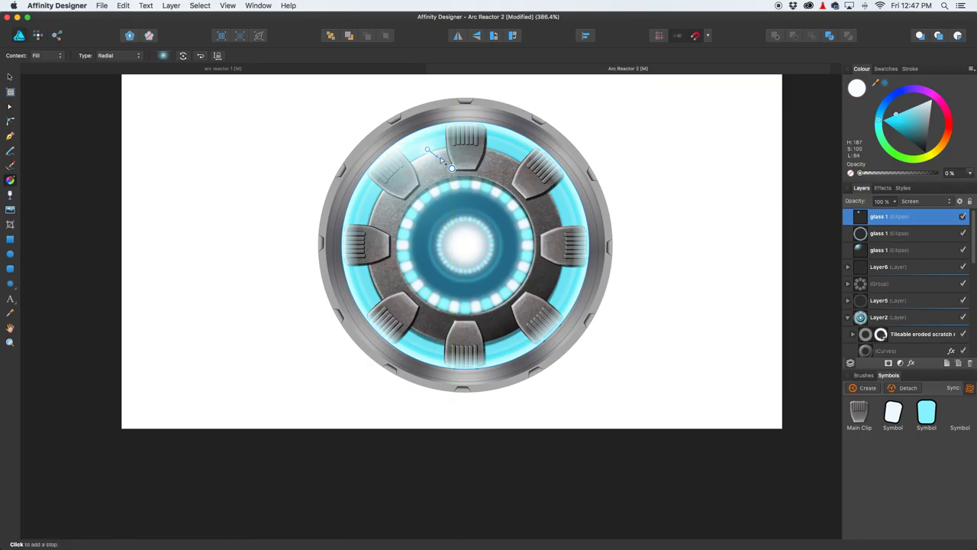
click(429, 150)
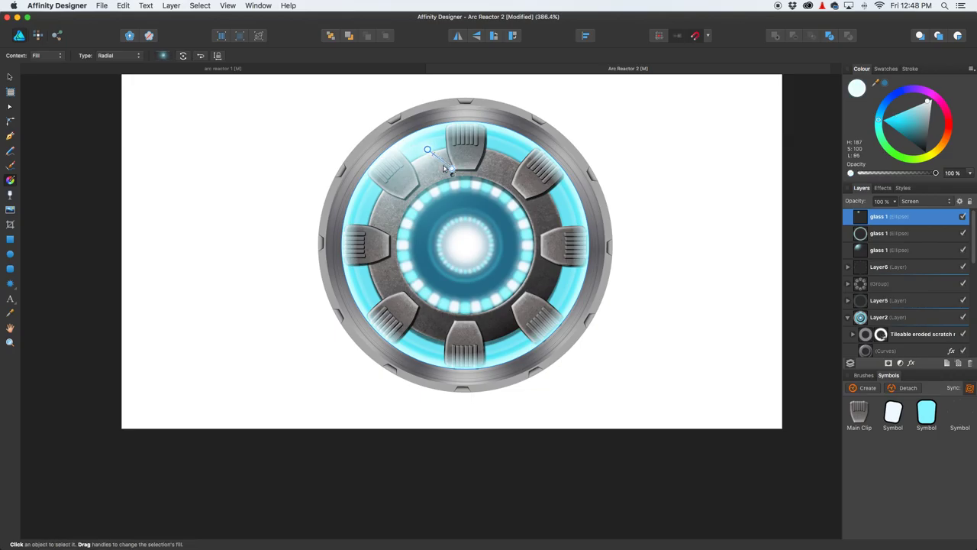
scroll(435, 147, up, 4)
drag(416, 122, 439, 142)
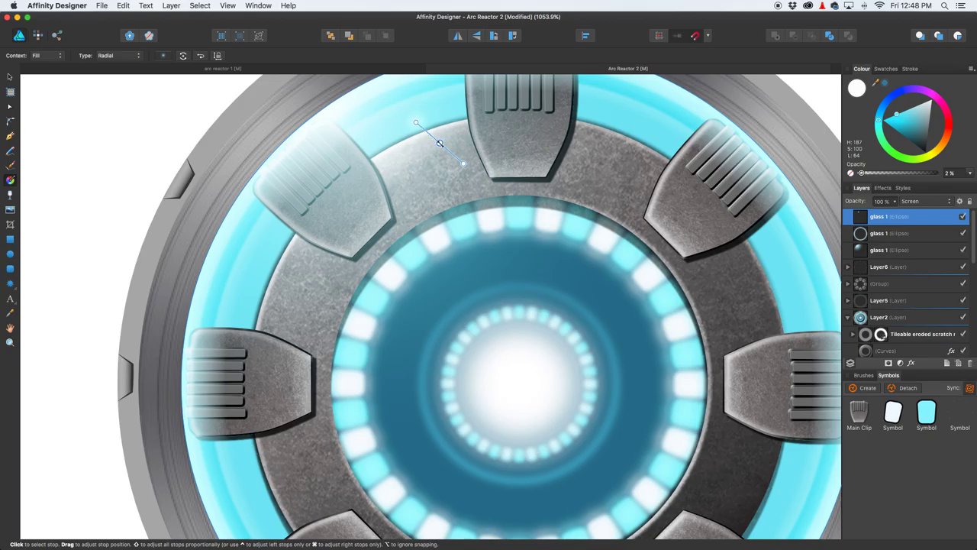
click(415, 123)
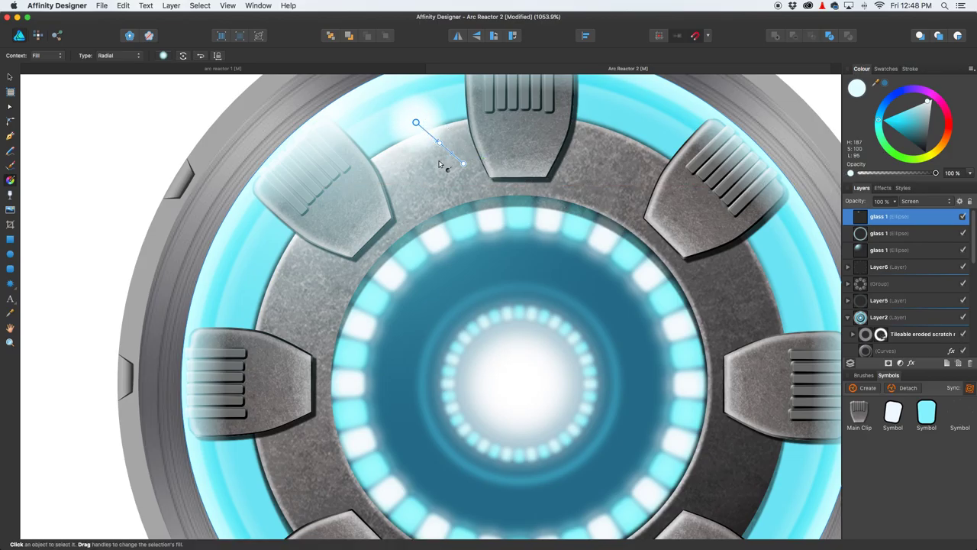
Step: Place the glow spot on the ring's upper left and duplicate the glow ellipse
key(super+0)
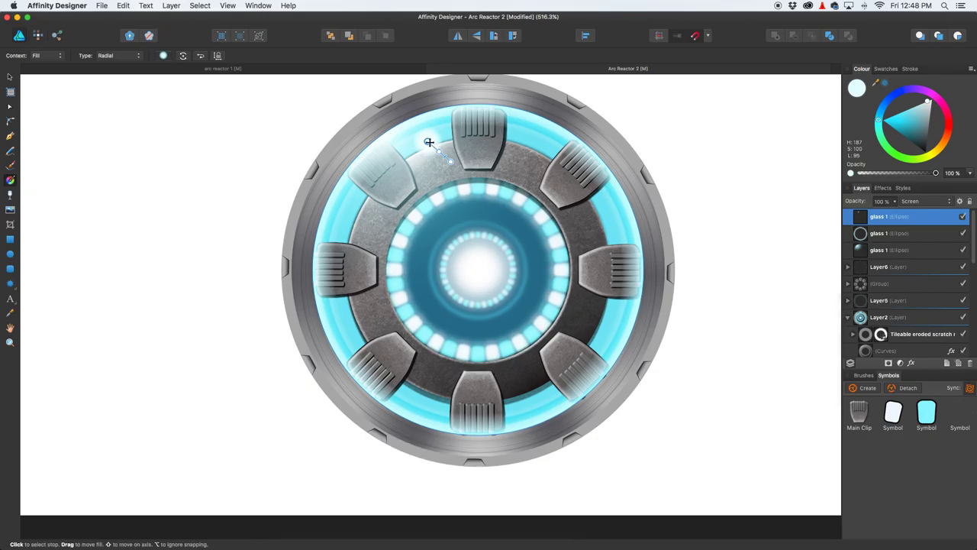
drag(427, 142, 407, 134)
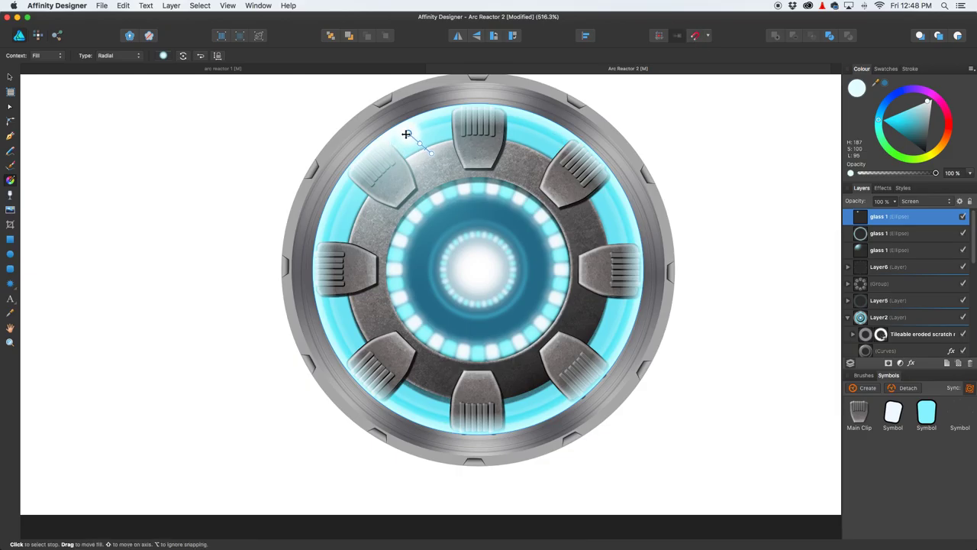
scroll(499, 188, down, 3)
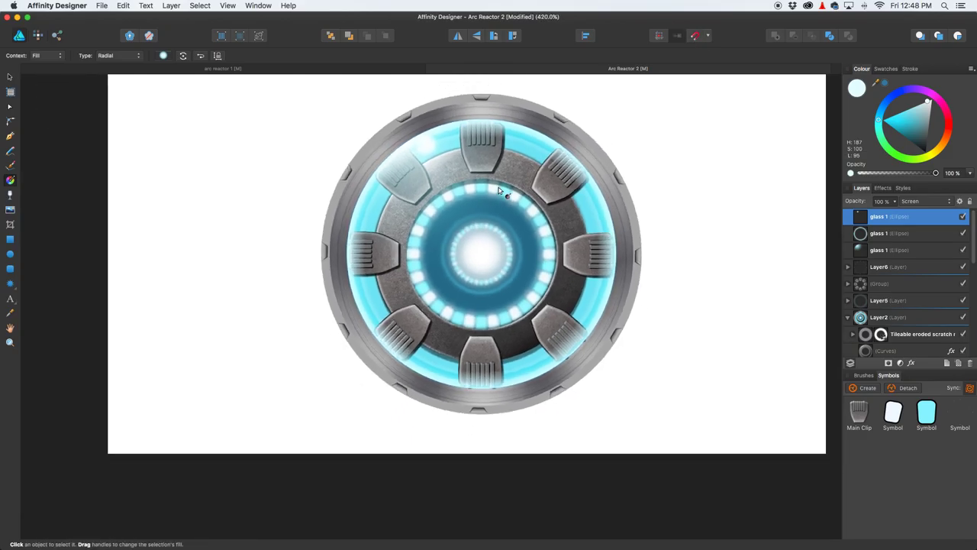
scroll(497, 185, up, 2)
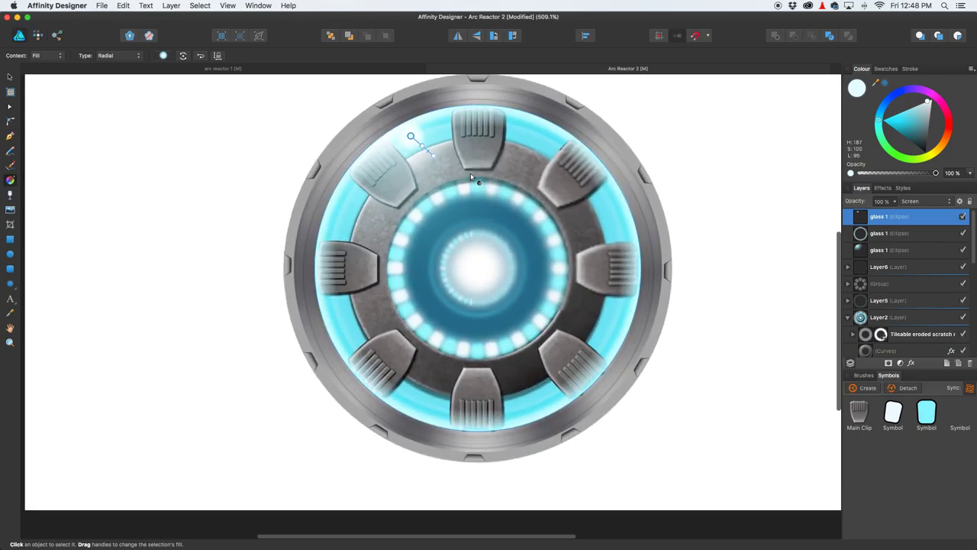
key(super+j)
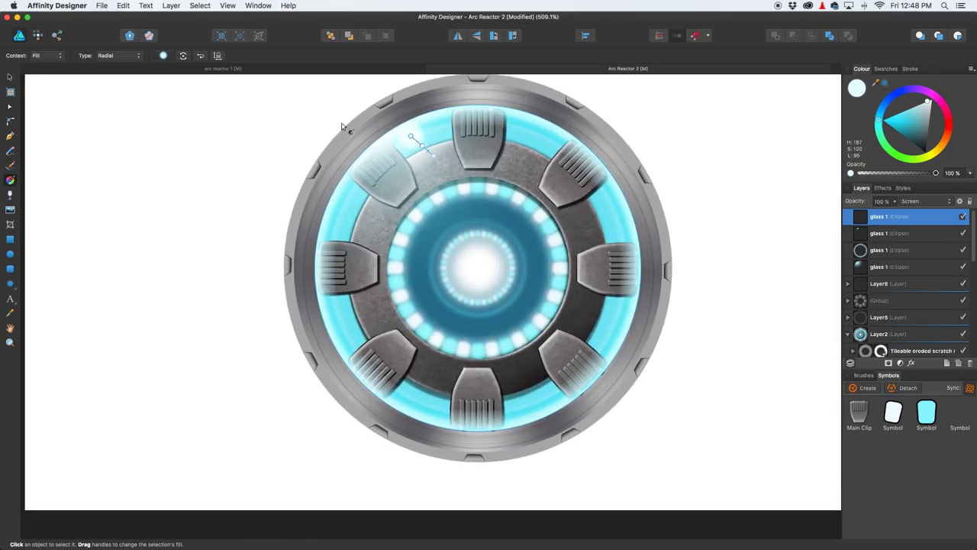
Step: Position the second glow between the top and upper-right pads, using arc reactor 1 as reference, and duplicate it
drag(413, 136, 597, 218)
click(258, 69)
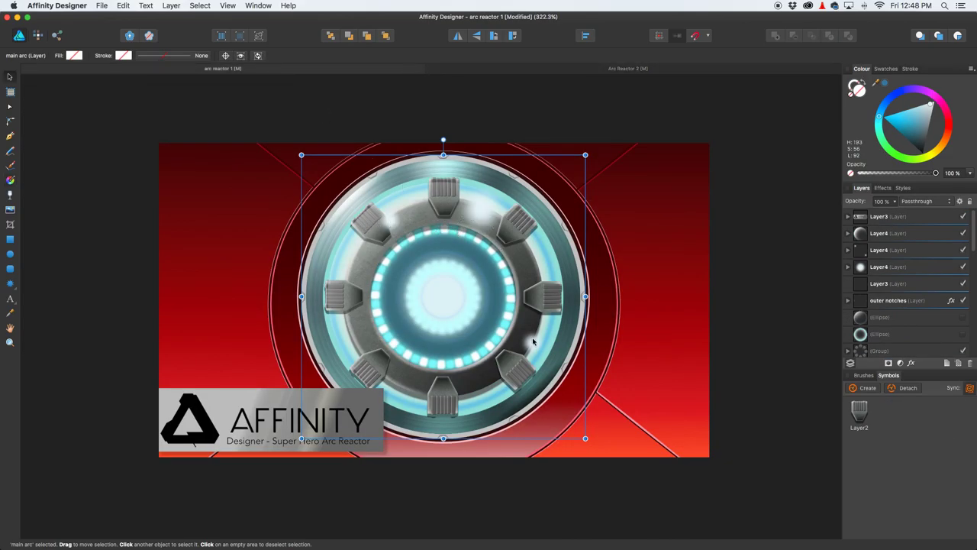
click(611, 68)
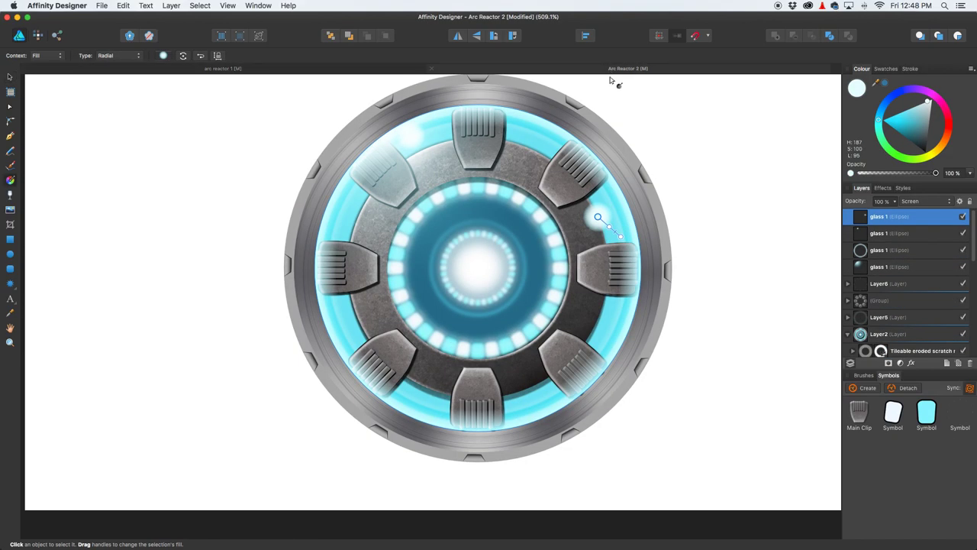
drag(598, 217, 563, 176)
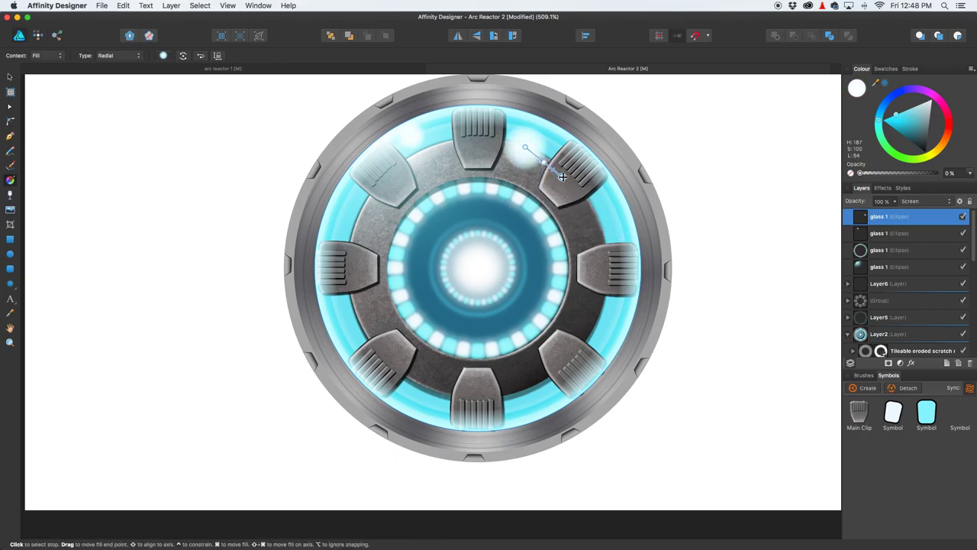
drag(525, 146, 520, 142)
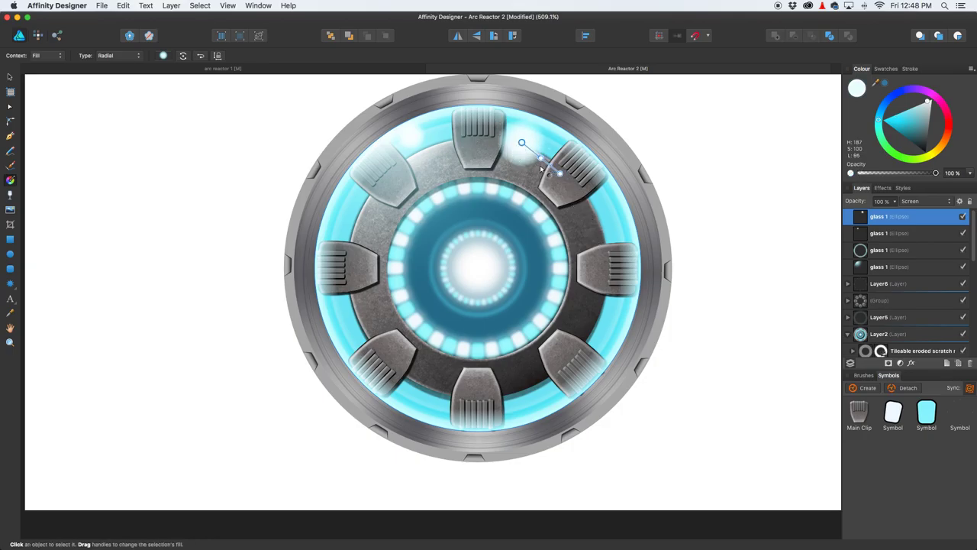
key(super+j)
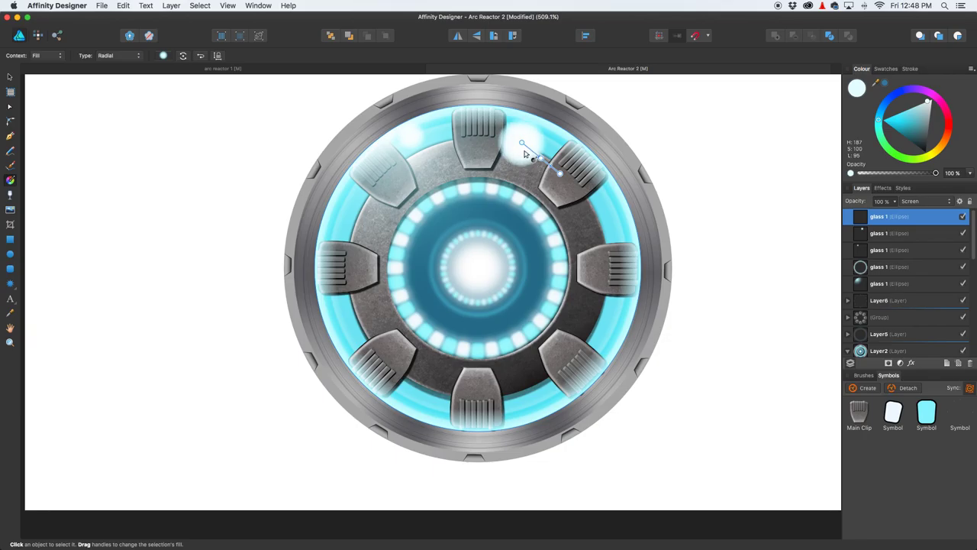
Step: Move the third glow below the right pad, shrink it, add a 2% middle stop, then view arc reactor 1
drag(522, 143, 600, 321)
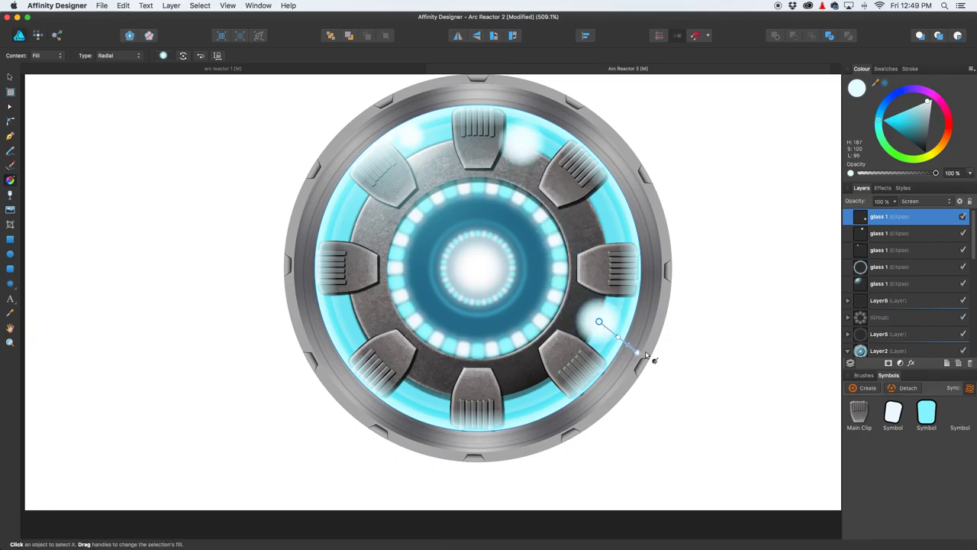
drag(637, 352, 546, 297)
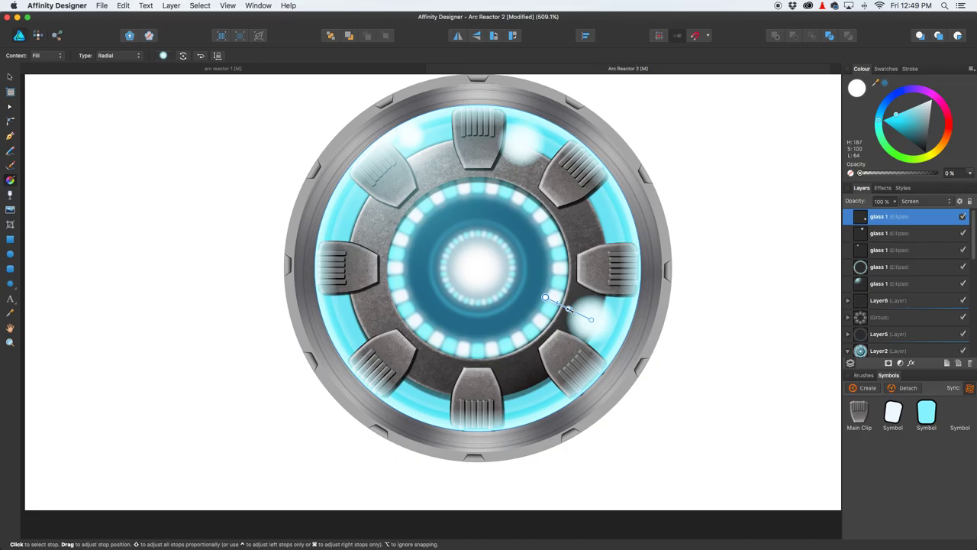
click(572, 311)
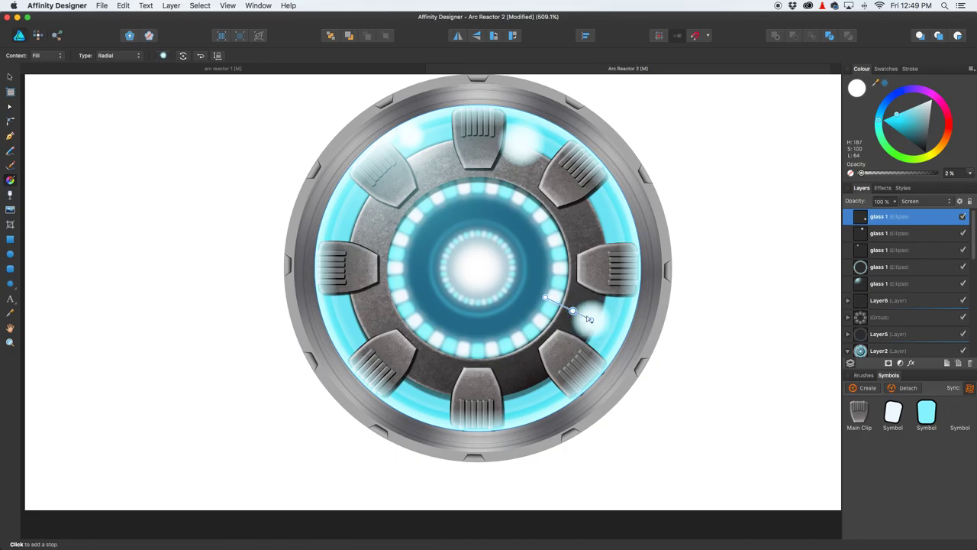
drag(586, 315, 581, 311)
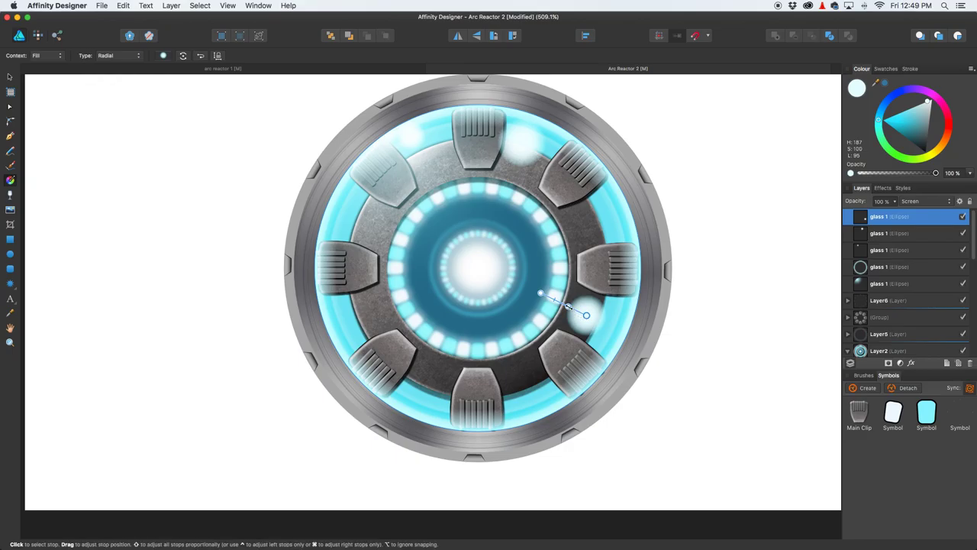
click(563, 304)
drag(562, 304, 556, 300)
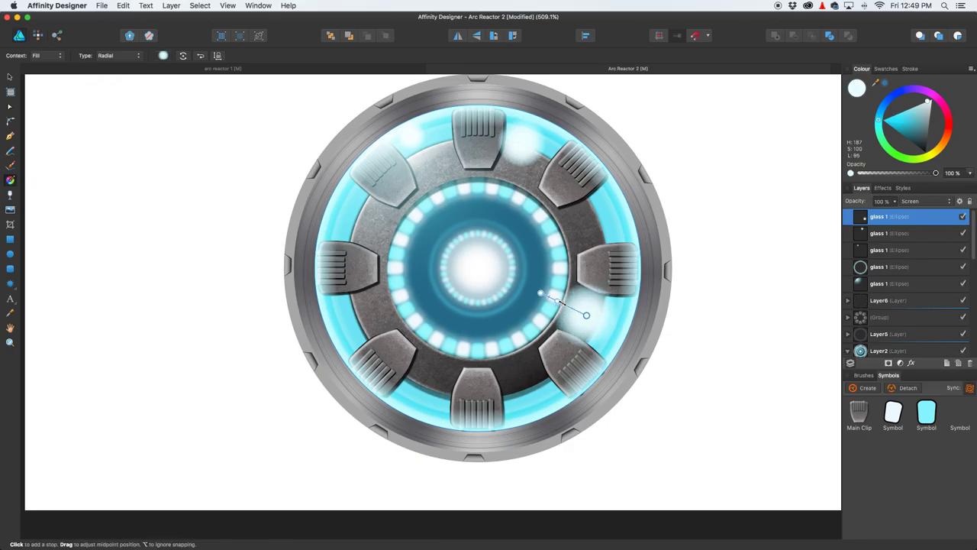
click(587, 315)
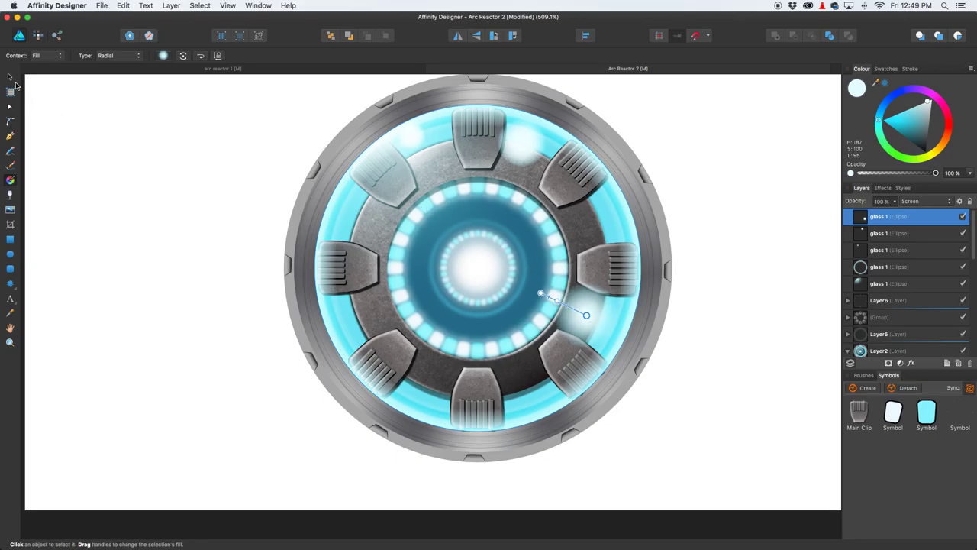
drag(588, 315, 580, 313)
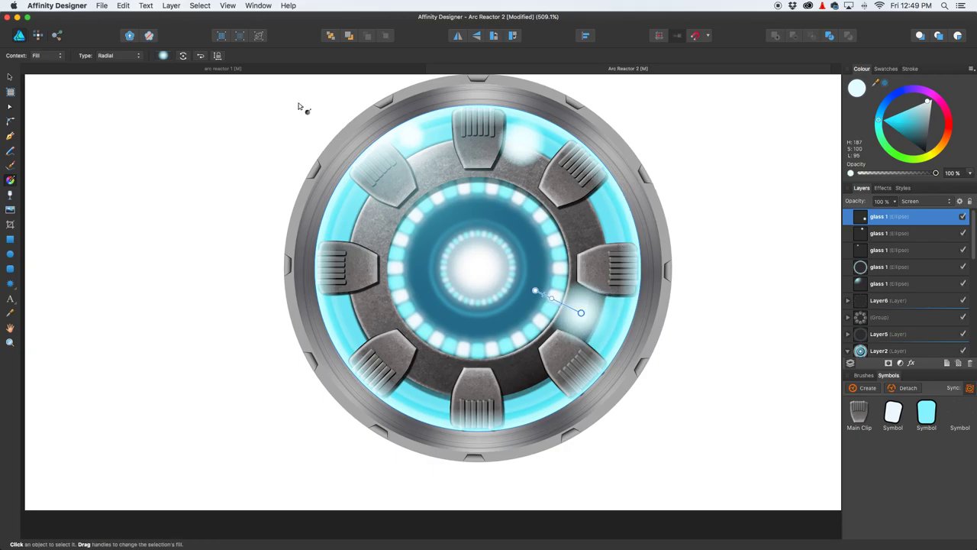
click(236, 68)
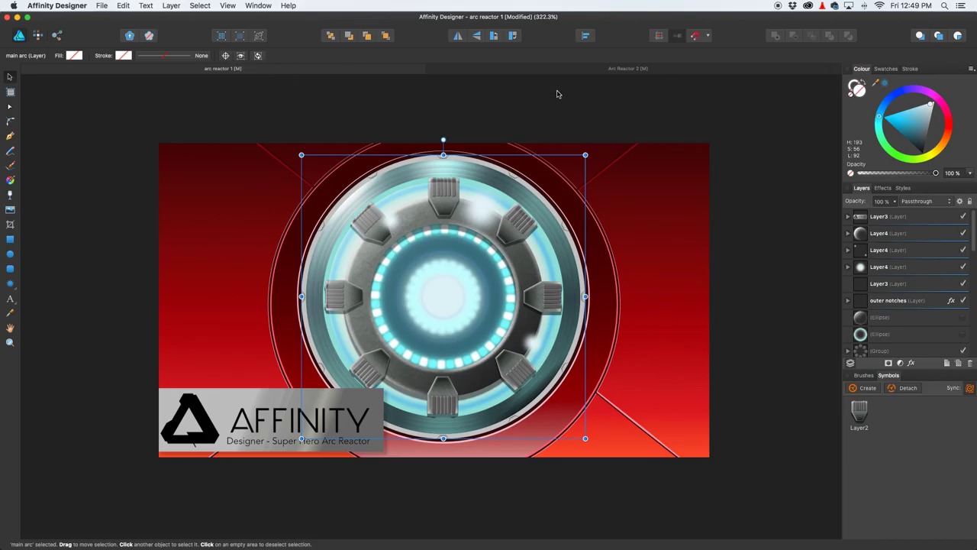
Step: Return to Arc Reactor 2, switch to the Move tool and clear the selection
click(611, 71)
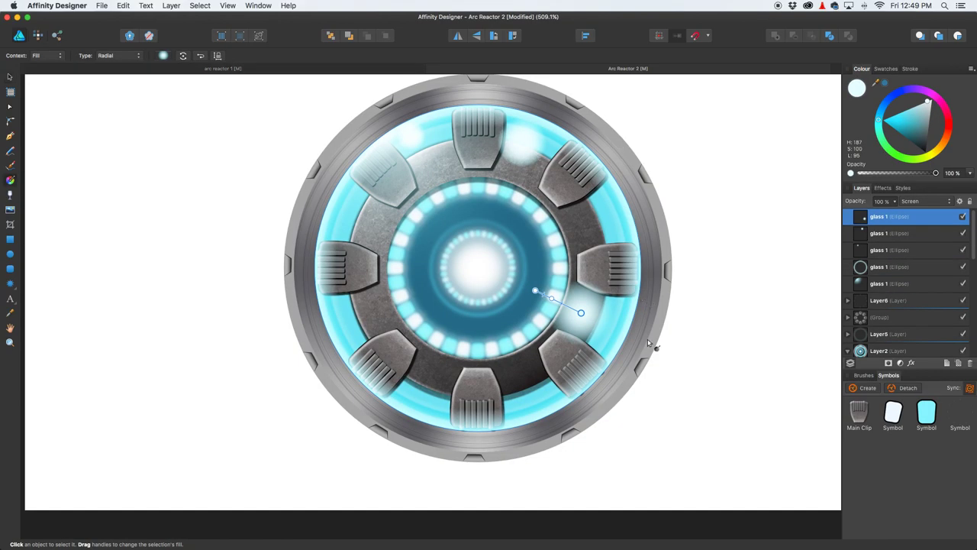
key(v)
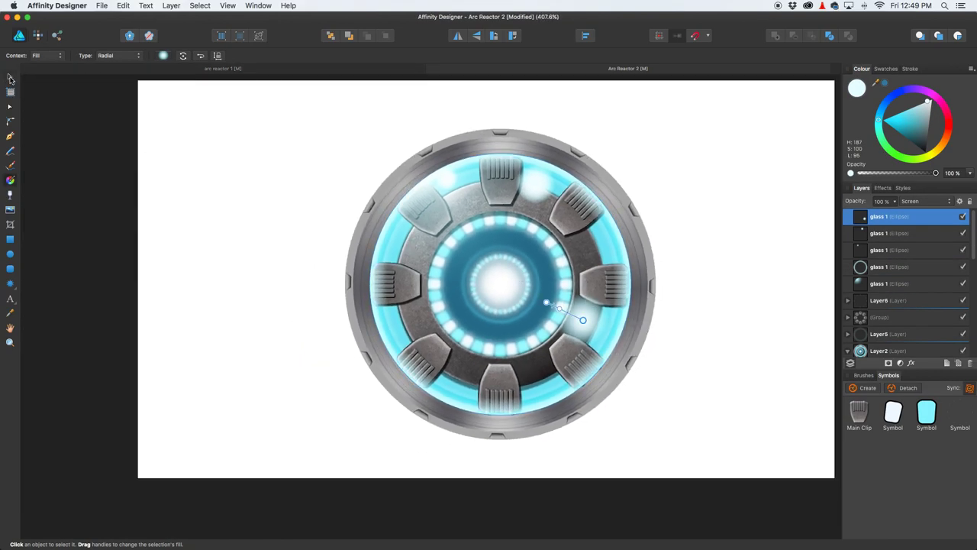
key(super+d)
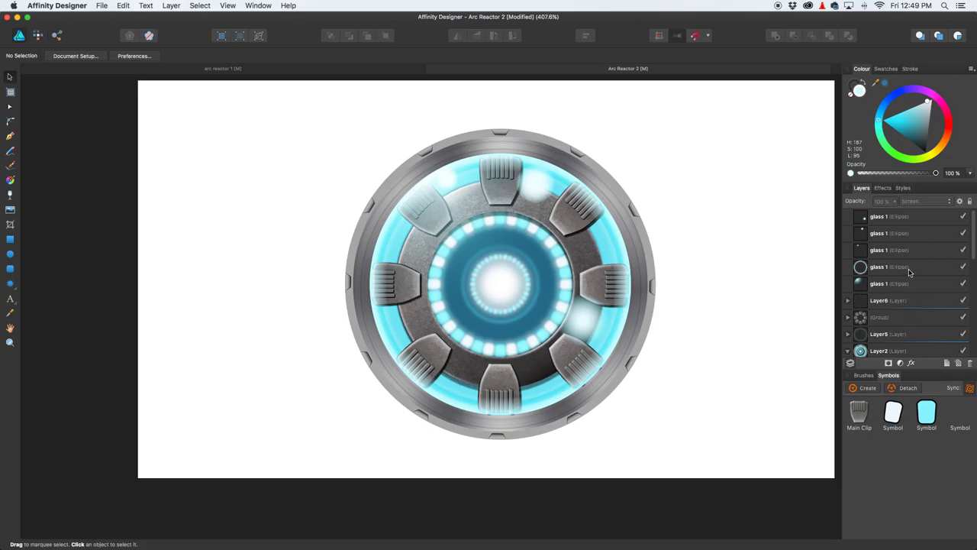
Step: Check the arc reactor 1 reference, then duplicate the glass 1 ellipse in Arc Reactor 2 with Cmd+J
click(257, 72)
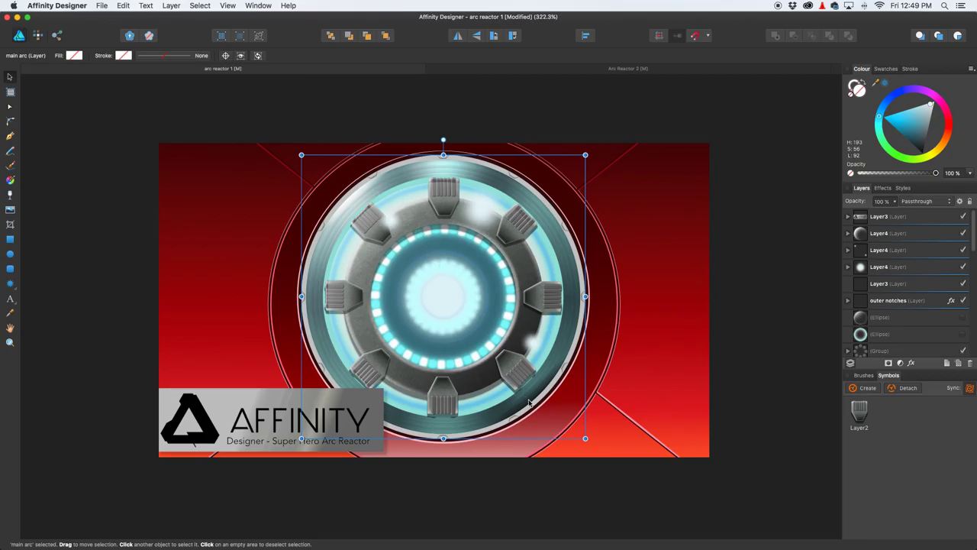
click(545, 72)
scroll(536, 276, down, 2)
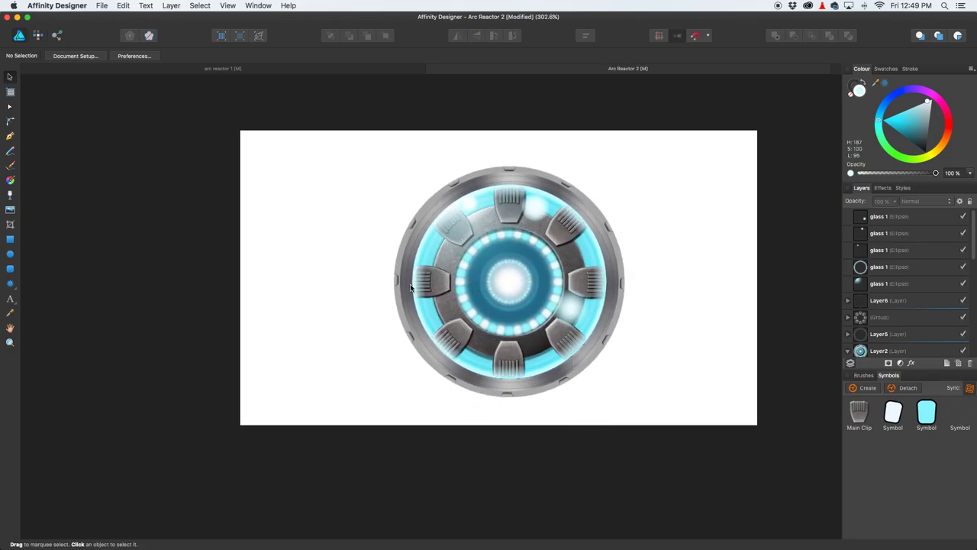
click(898, 267)
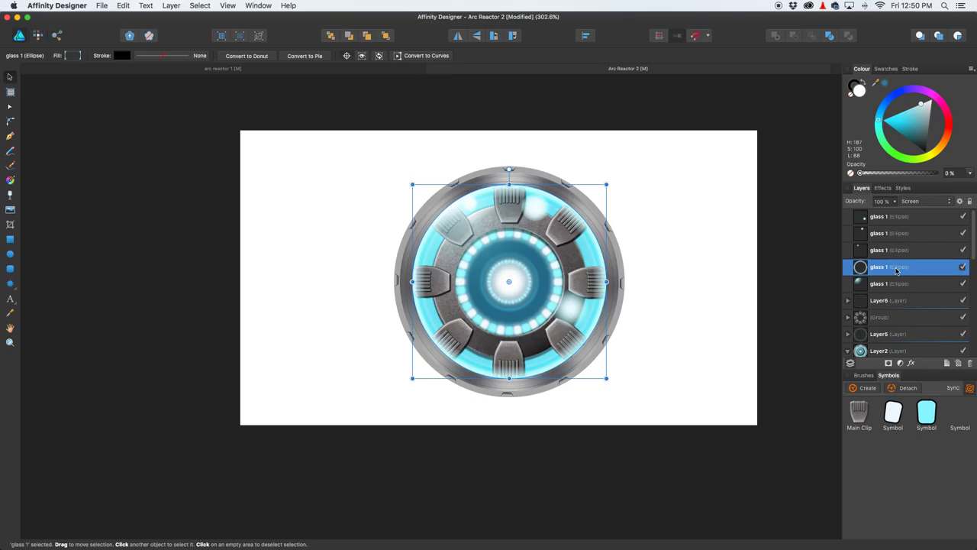
key(super+j)
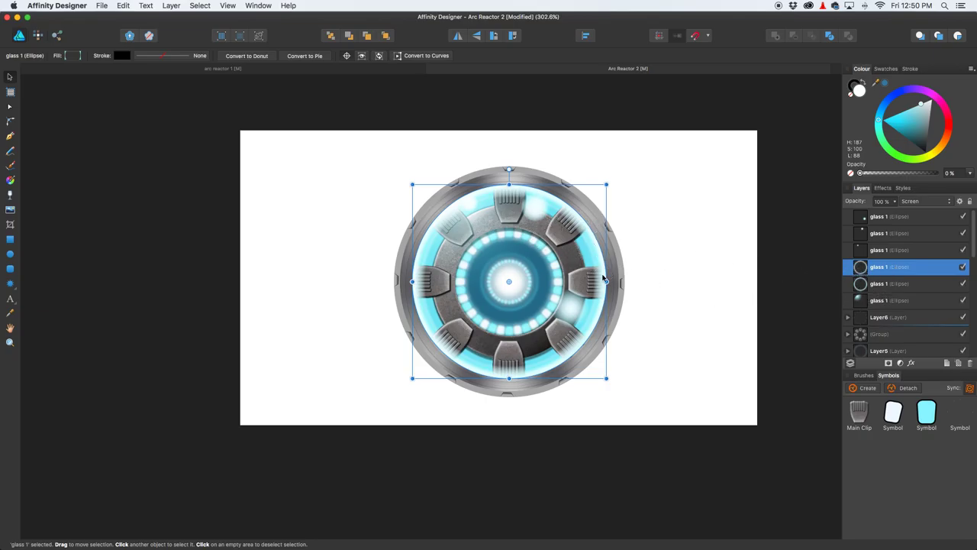
click(10, 181)
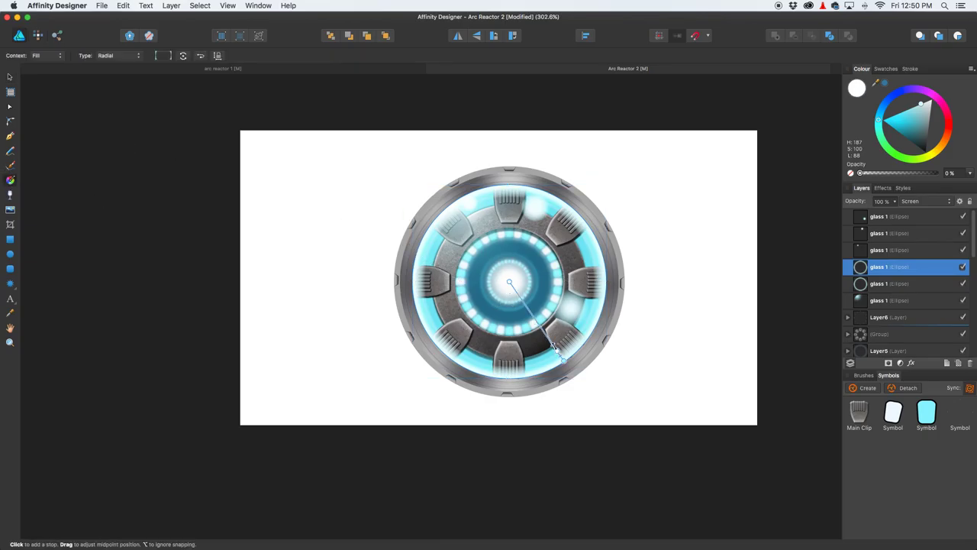
Step: Add a radial gradient stop, pull the end point toward the centre, and fade the outer stop to 0% opacity
click(528, 303)
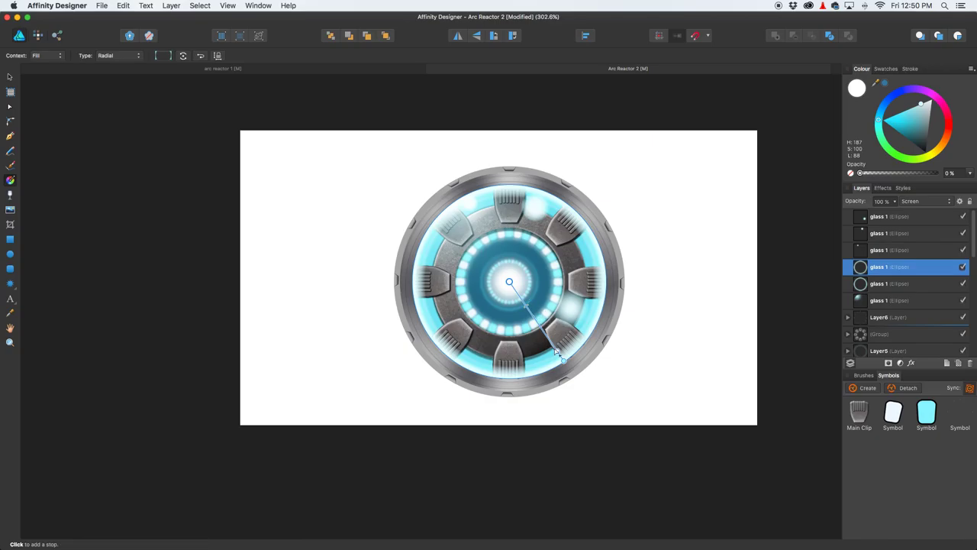
mouse_move(529, 303)
mouse_down()
mouse_move(536, 321)
mouse_move(526, 306)
mouse_up()
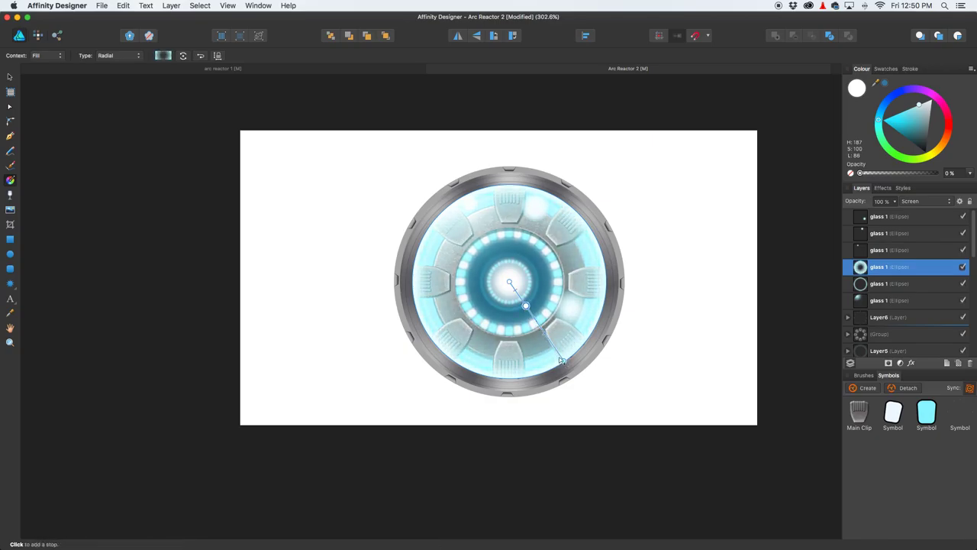
drag(563, 357, 529, 315)
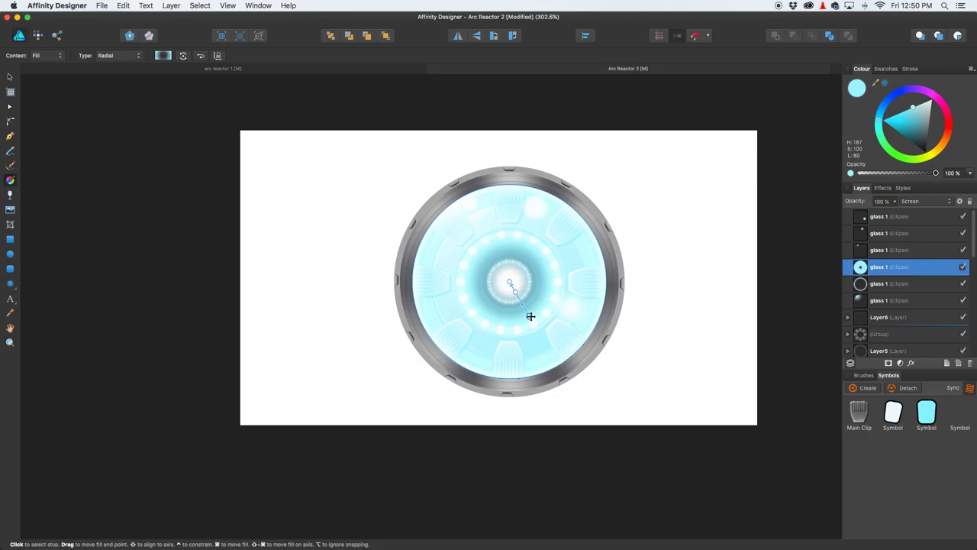
click(525, 309)
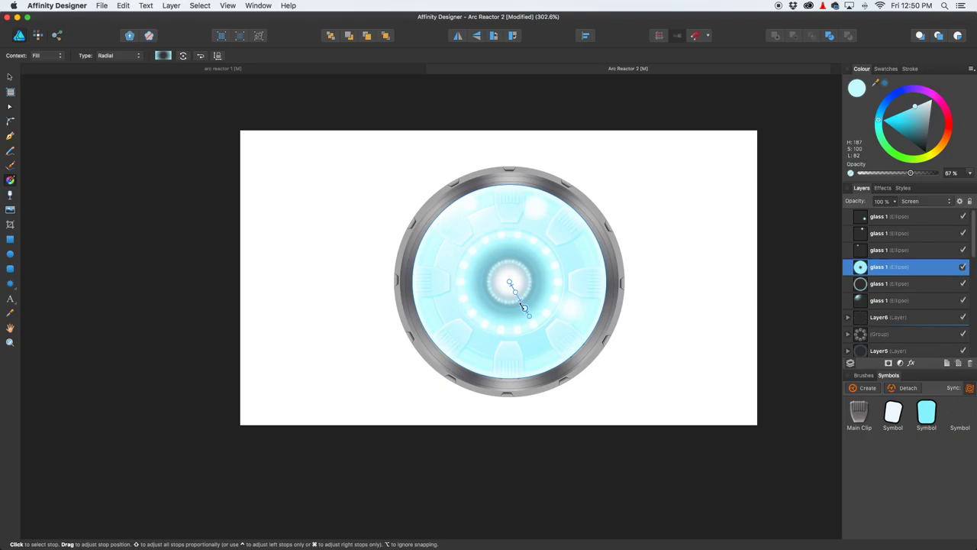
drag(523, 309, 522, 304)
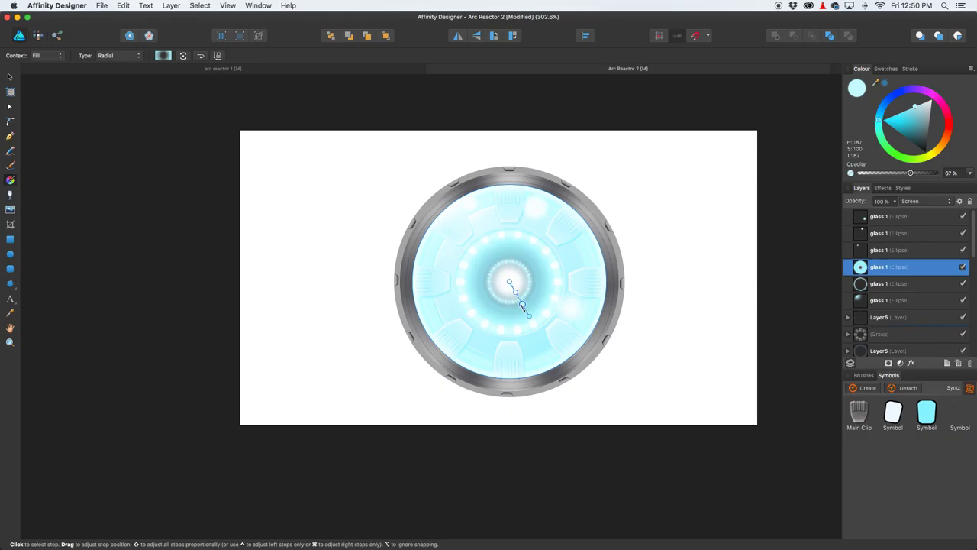
click(527, 316)
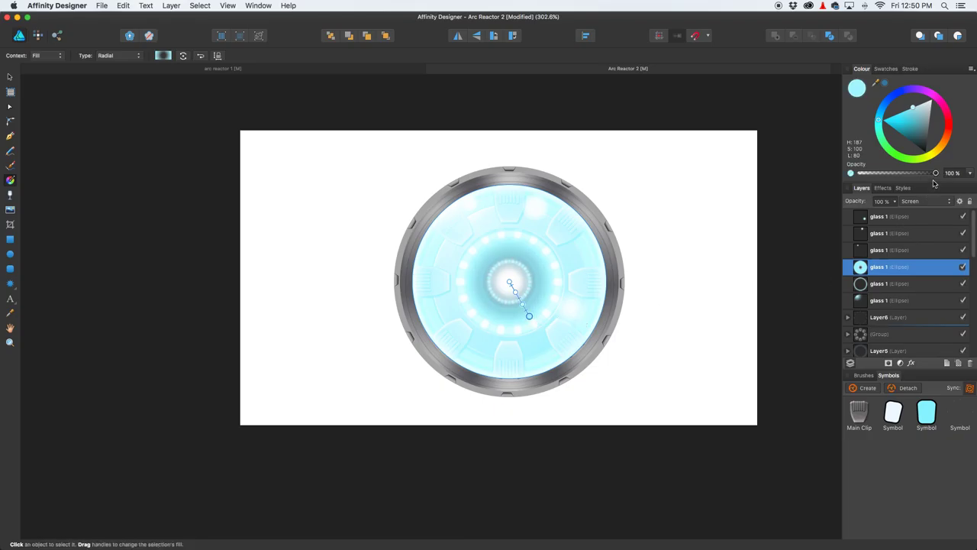
drag(935, 174, 836, 175)
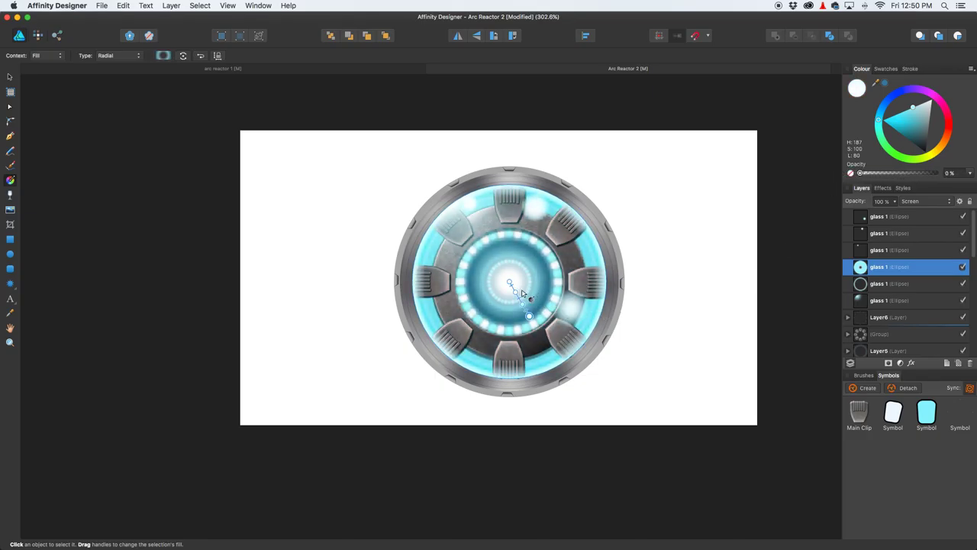
Step: Add gradient stops, raise the start stop's opacity to about 85%, and nudge a new stop toward the centre
scroll(522, 294, up, 1)
scroll(523, 305, up, 1)
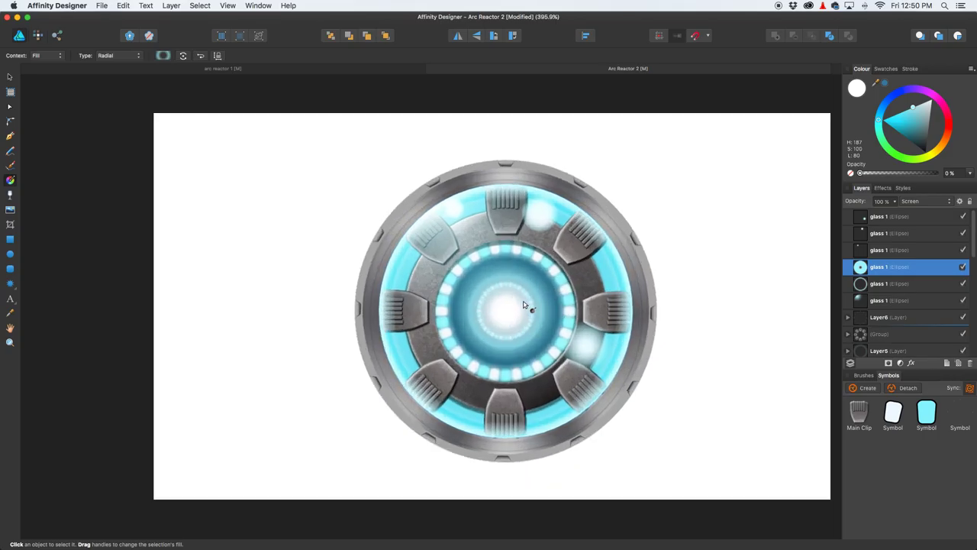
scroll(517, 305, up, 5)
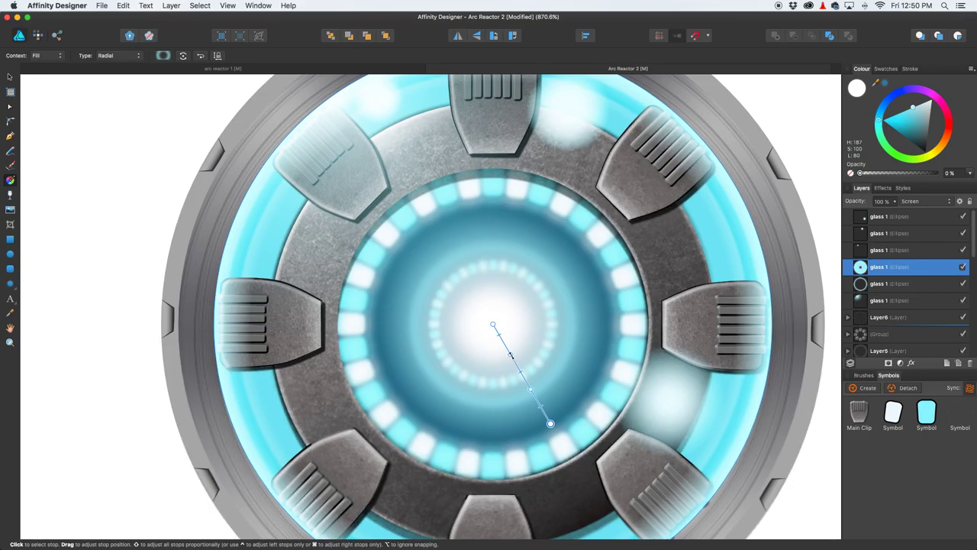
click(511, 355)
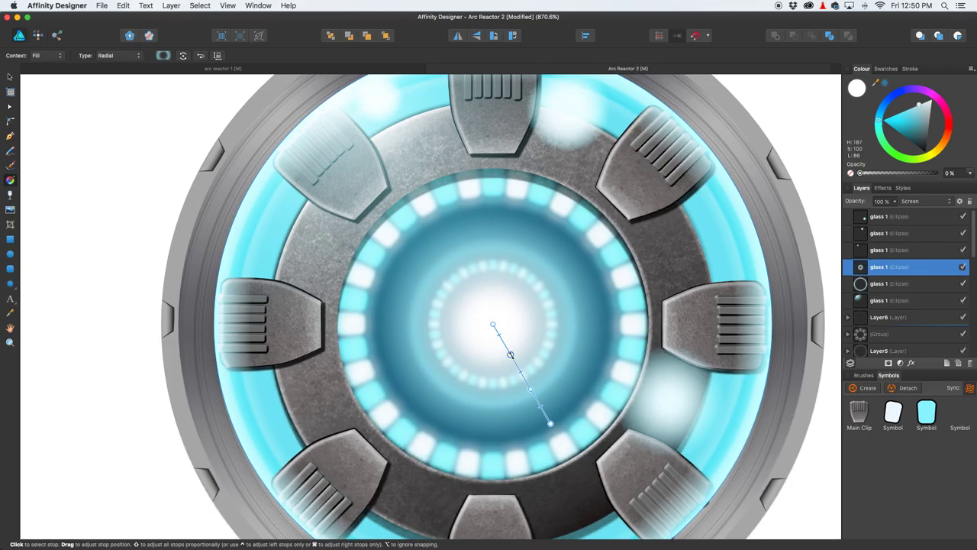
click(493, 325)
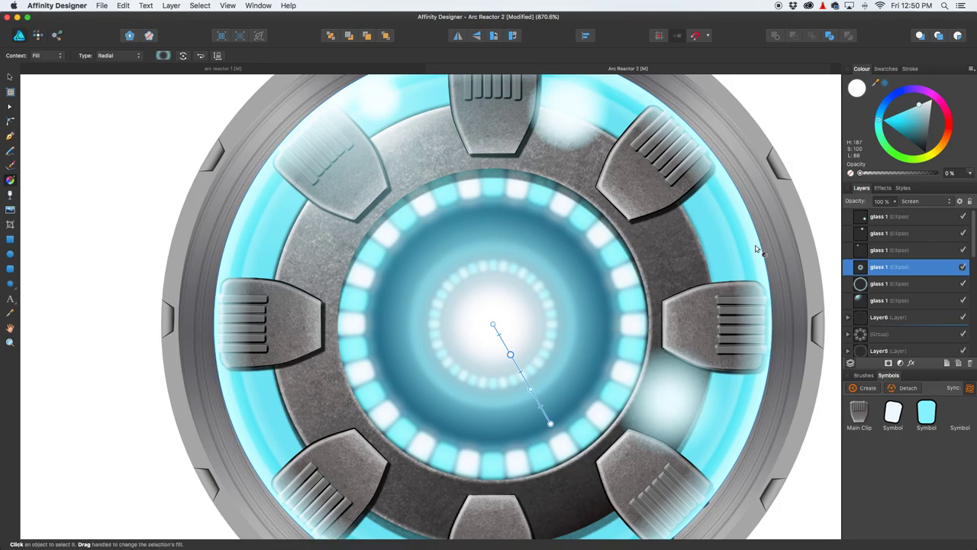
click(864, 174)
drag(865, 174, 905, 177)
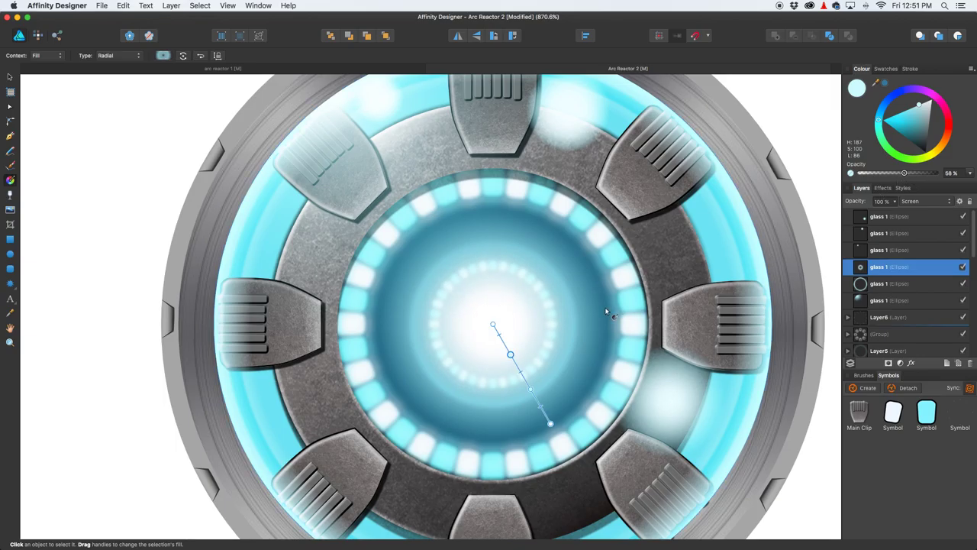
click(531, 389)
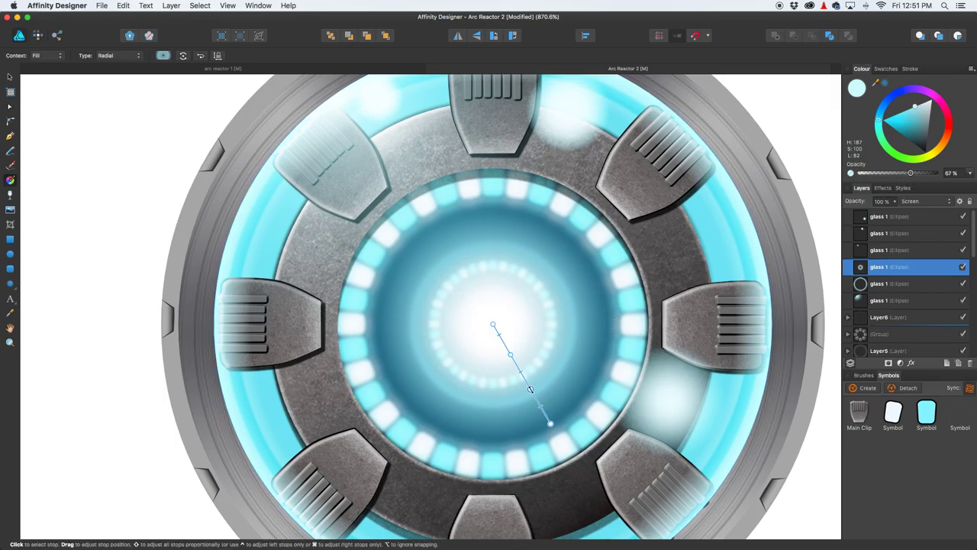
drag(531, 389, 522, 374)
scroll(521, 372, left, 1)
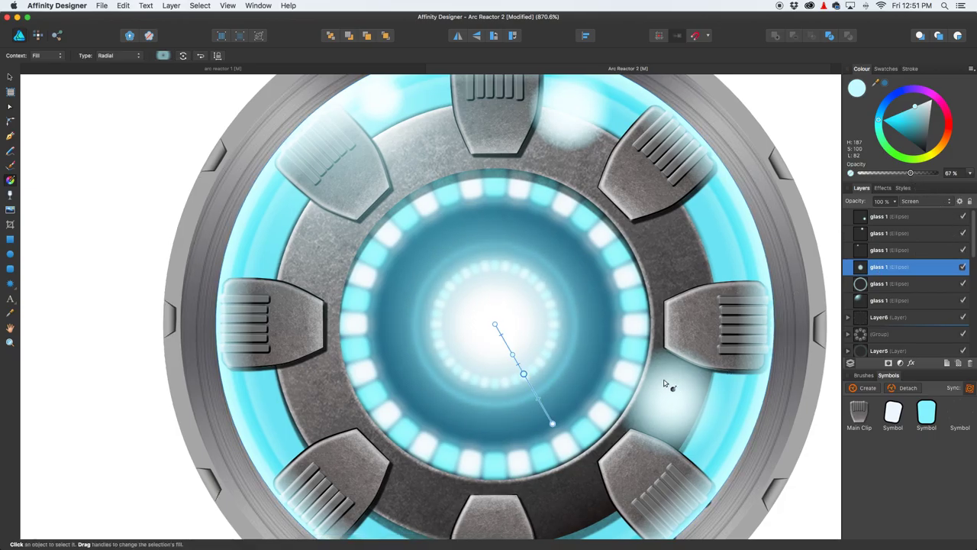
Step: Make the 67% stop fully transparent and raise the 58% stop to 83%, lightening it toward white
click(552, 421)
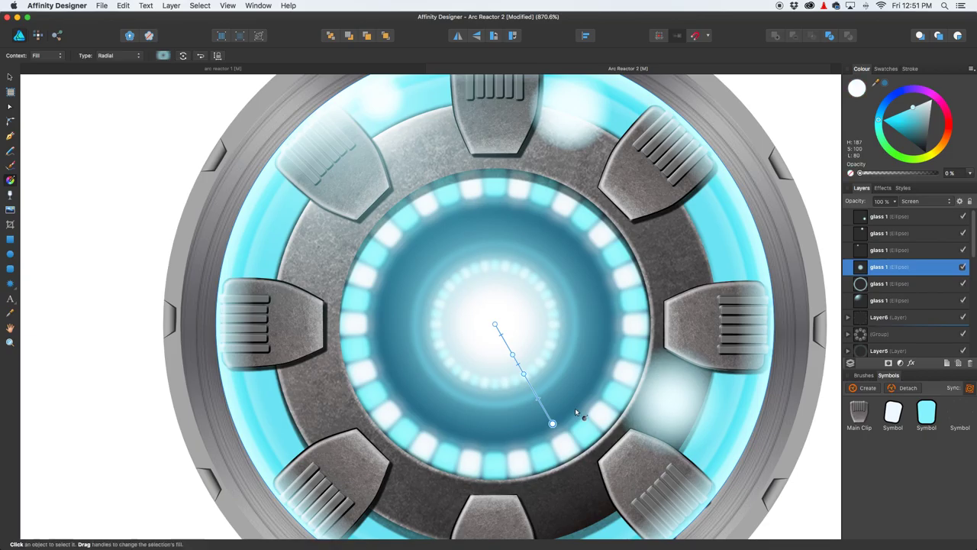
click(515, 359)
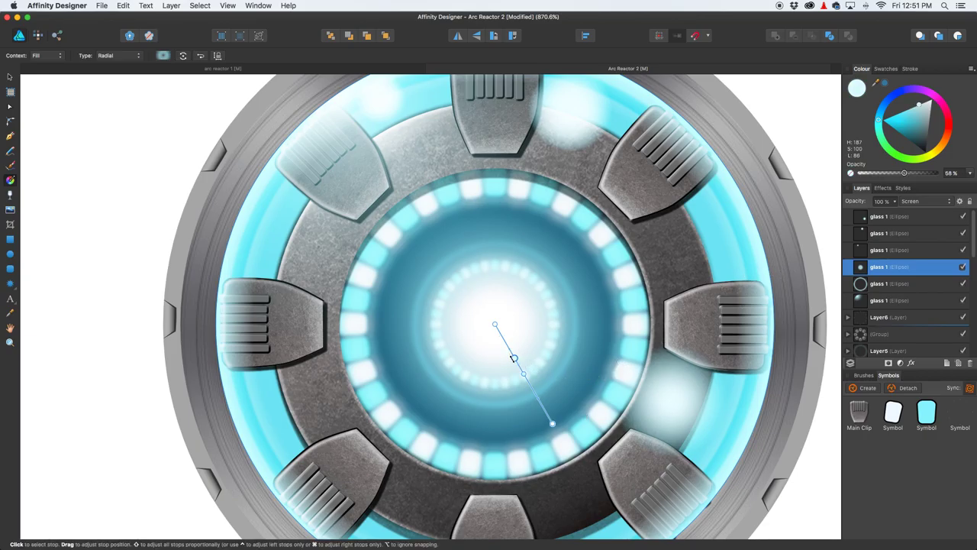
click(527, 380)
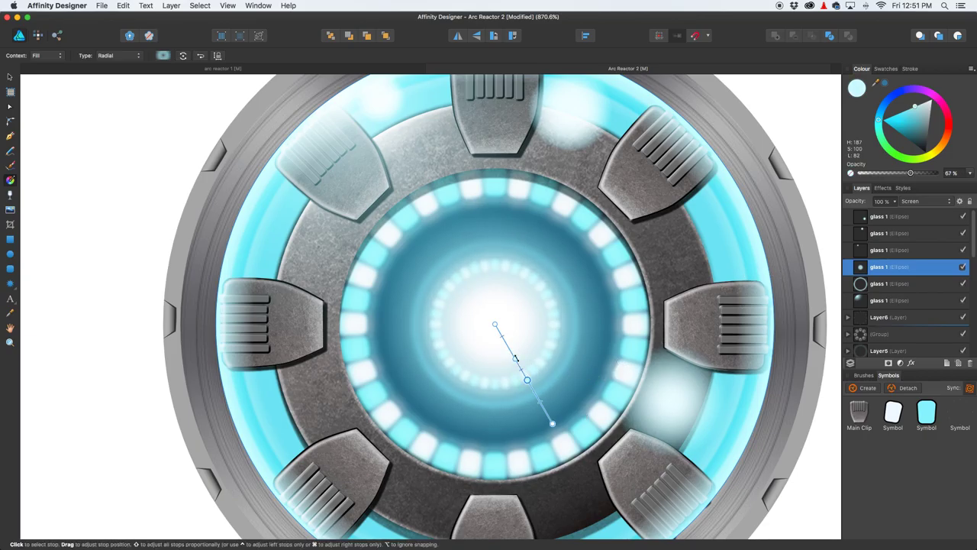
drag(871, 176, 848, 177)
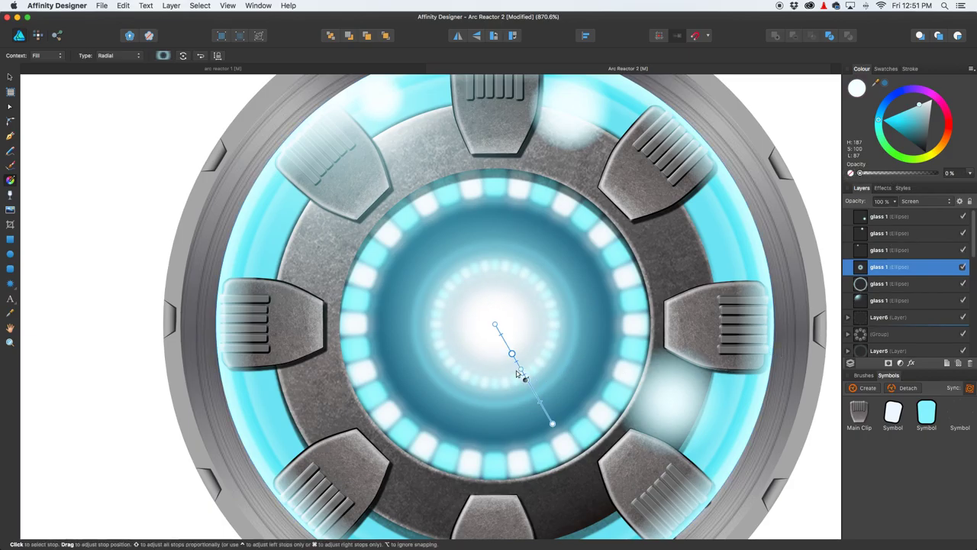
click(521, 369)
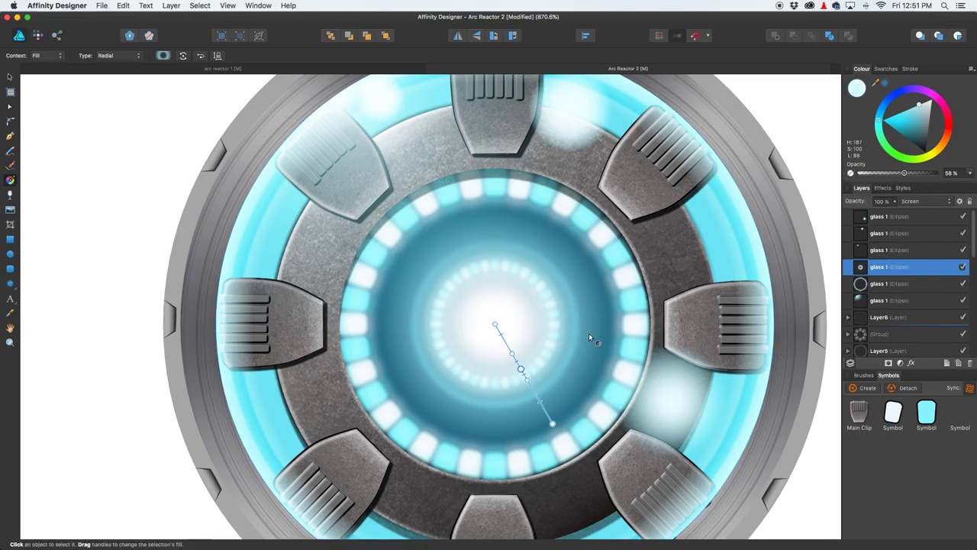
drag(906, 175, 923, 174)
drag(921, 107, 925, 102)
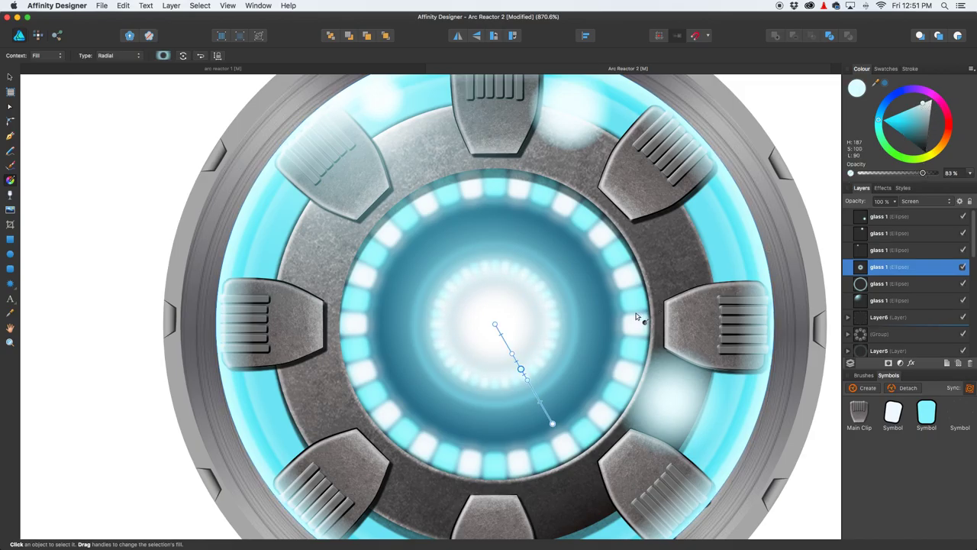
scroll(573, 332, down, 5)
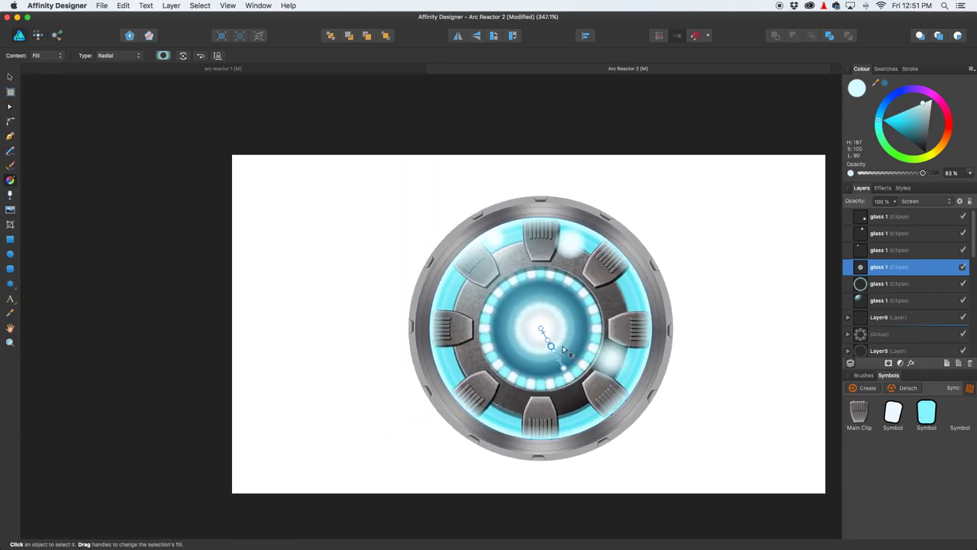
scroll(549, 345, up, 6)
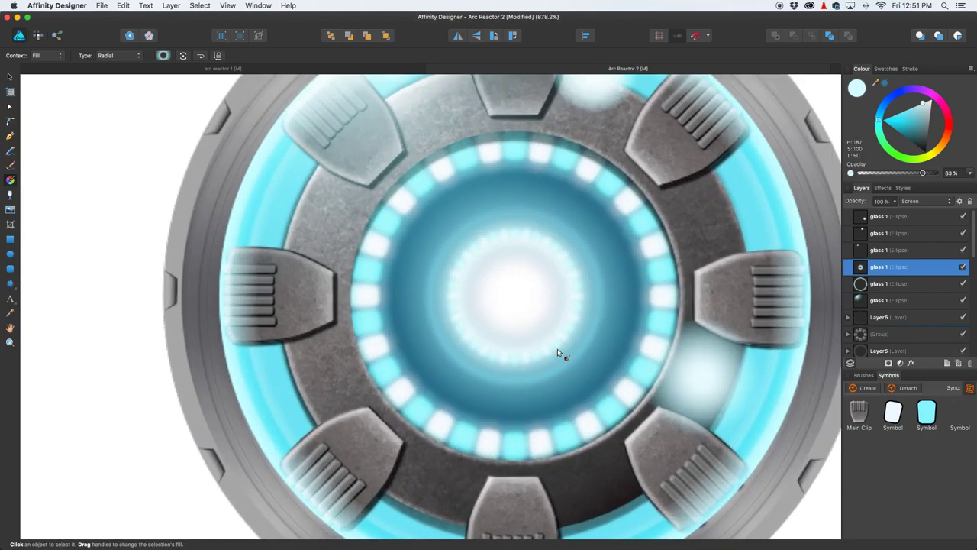
Step: Shift the transparent stop slightly outward and set the 83% stop to 93% with a paler, near-white colour
click(530, 327)
drag(530, 327, 533, 332)
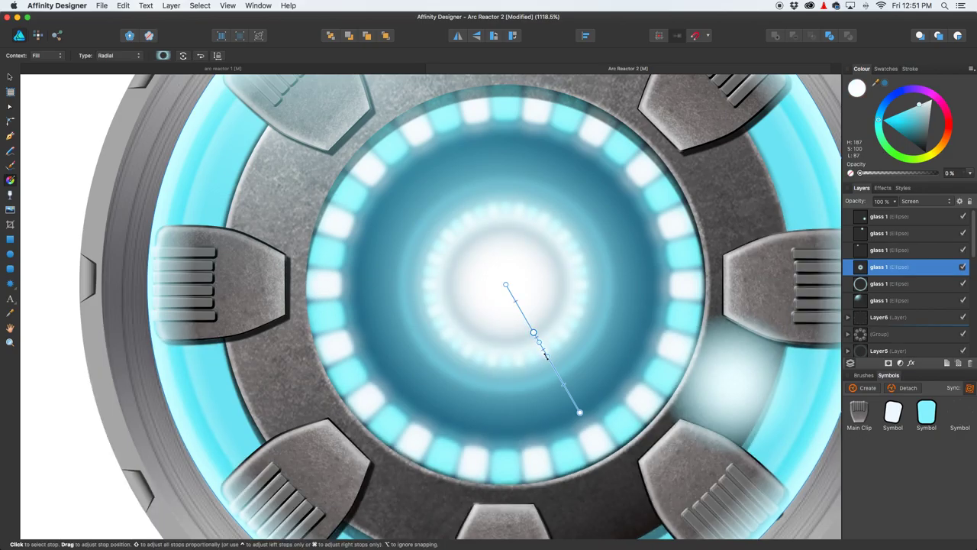
click(544, 350)
click(539, 341)
drag(923, 174, 932, 174)
drag(925, 101, 928, 106)
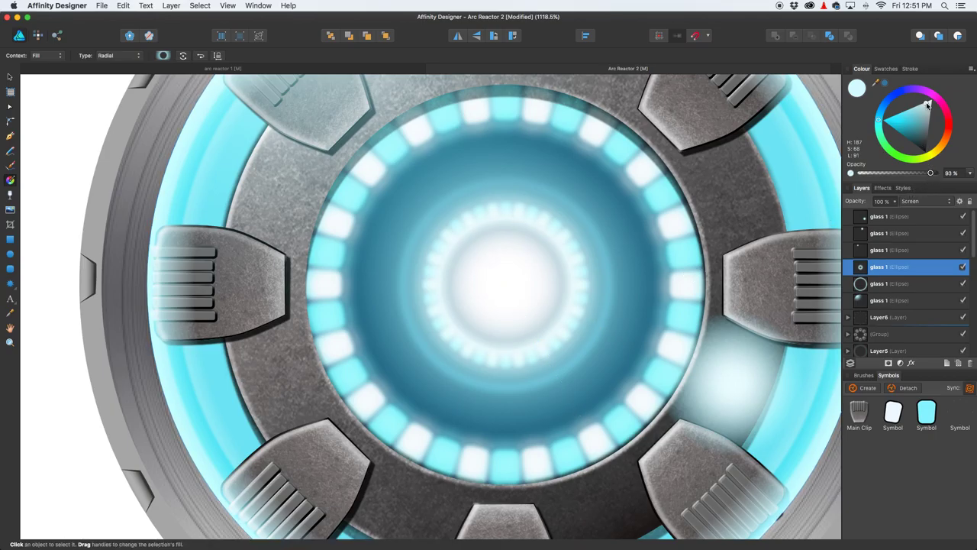
Step: Switch the glass layer's blend mode from Screen to Normal and toggle its visibility to compare the glow
click(926, 201)
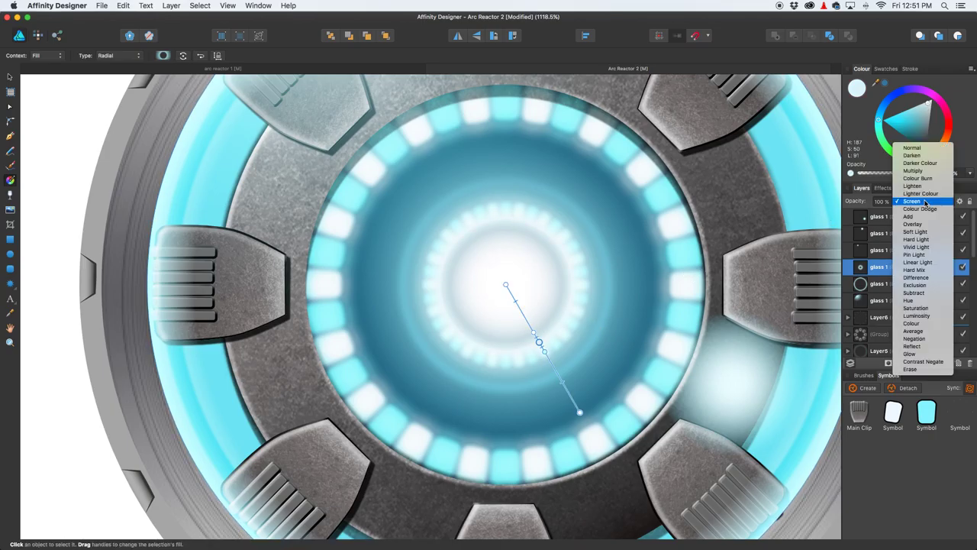
click(919, 149)
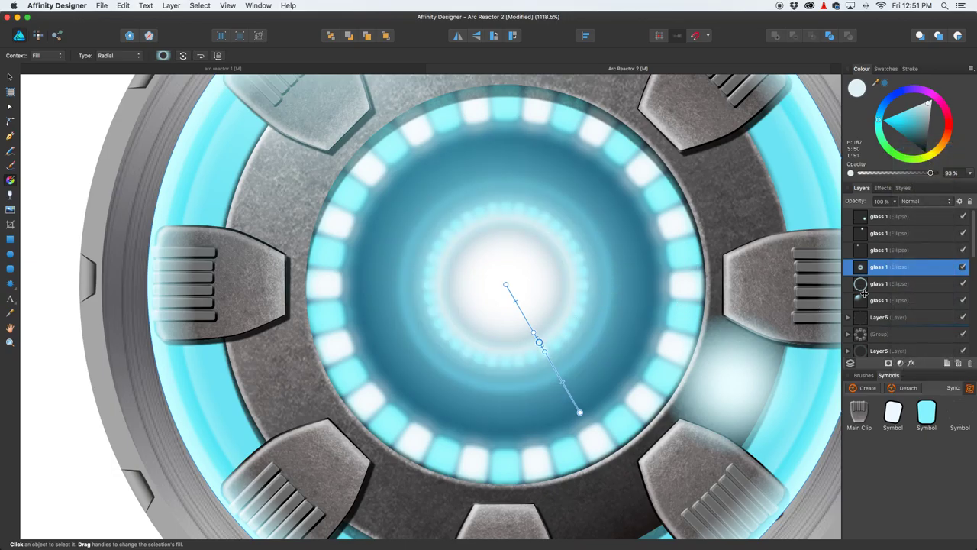
click(963, 267)
click(964, 268)
click(964, 268)
click(964, 268)
scroll(519, 309, down, 3)
scroll(520, 309, down, 2)
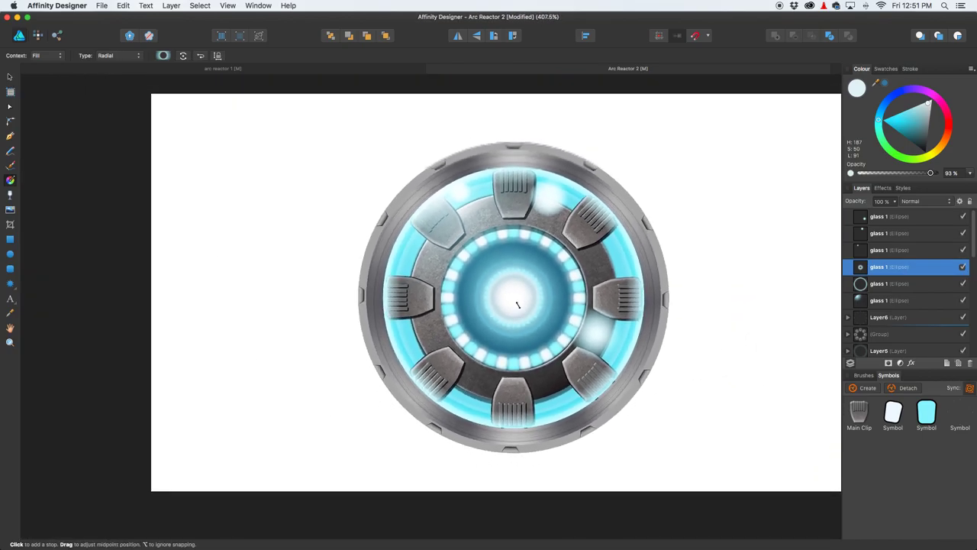
Step: Select the third glass 1 ellipse and Option-drag it to create a duplicate
click(964, 267)
click(963, 268)
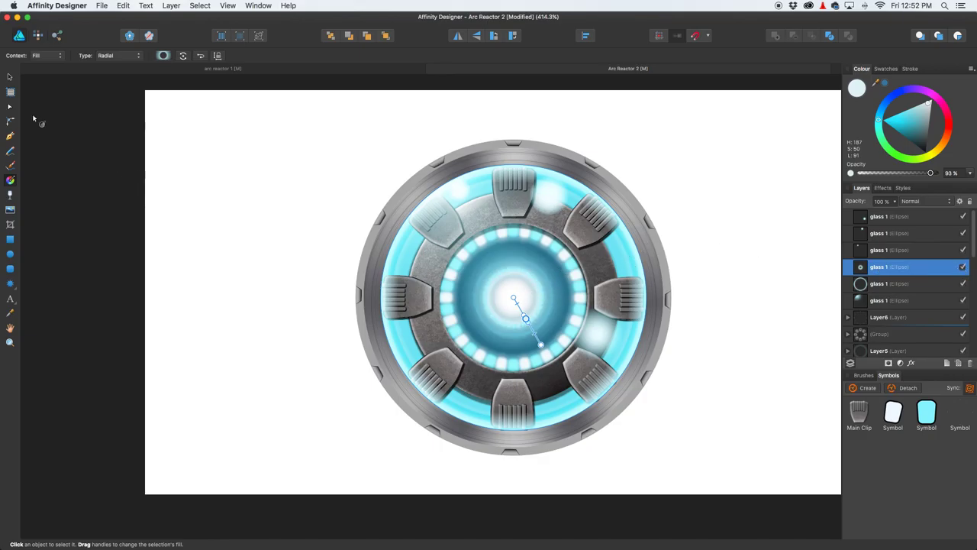
click(10, 77)
click(181, 140)
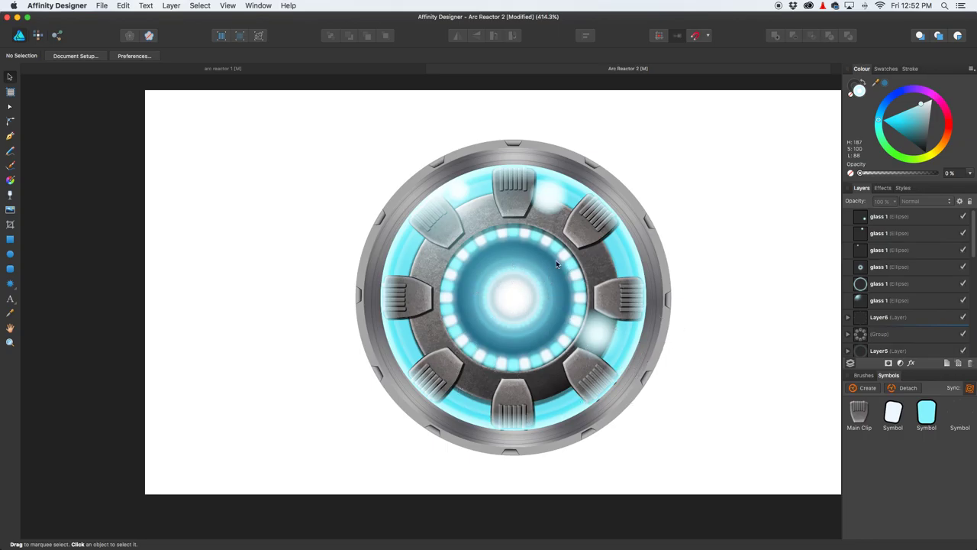
click(552, 198)
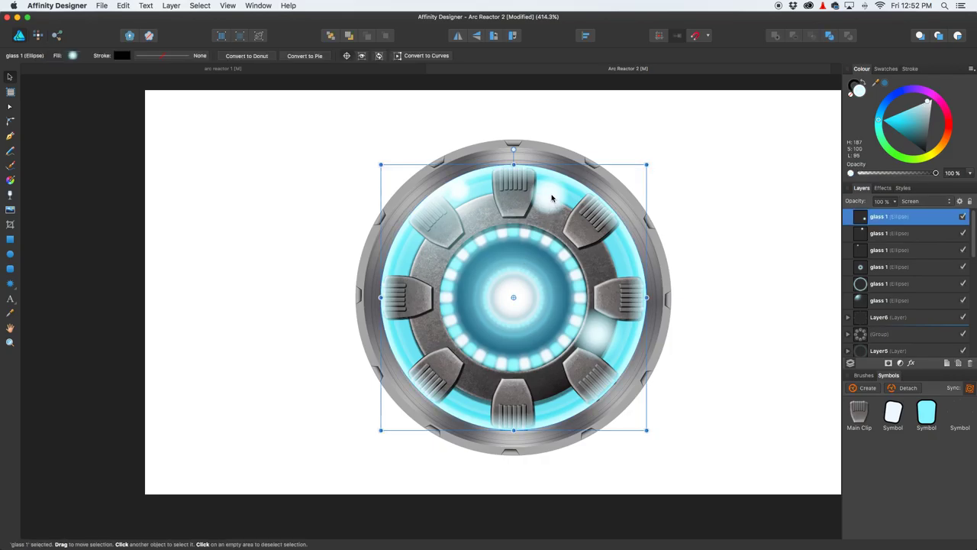
click(862, 251)
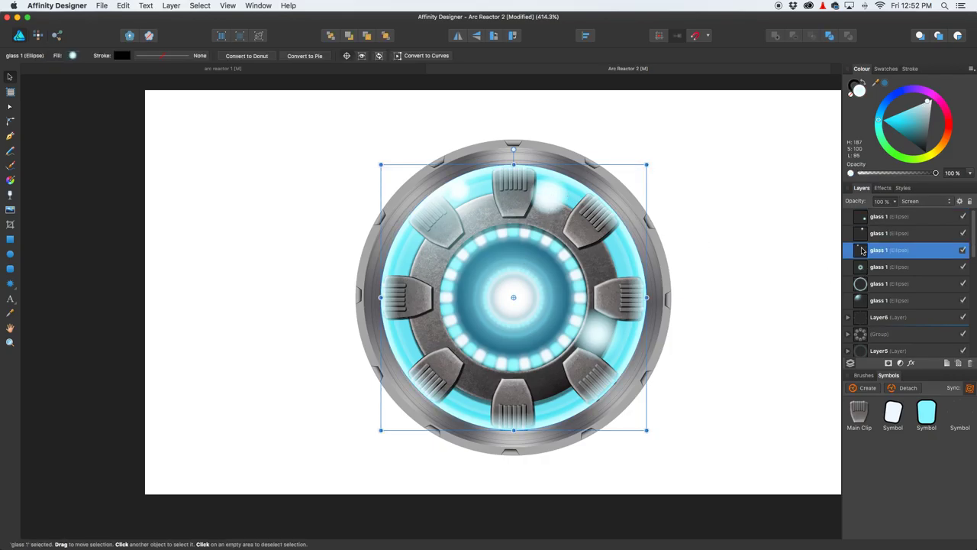
alt+drag(464, 196, 486, 221)
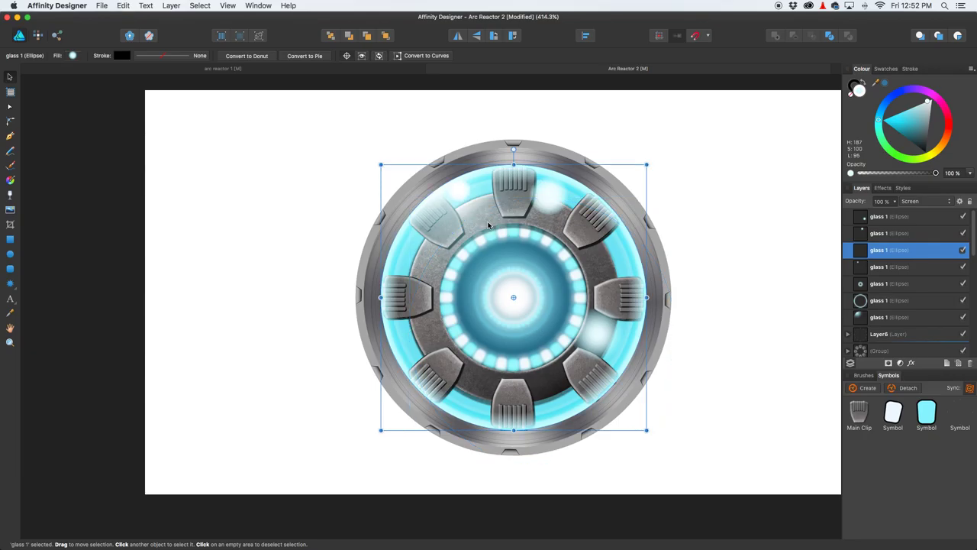
Step: Move the radial glow onto the inner ring and set the glass layer's opacity to 41%
click(11, 181)
drag(460, 190, 600, 256)
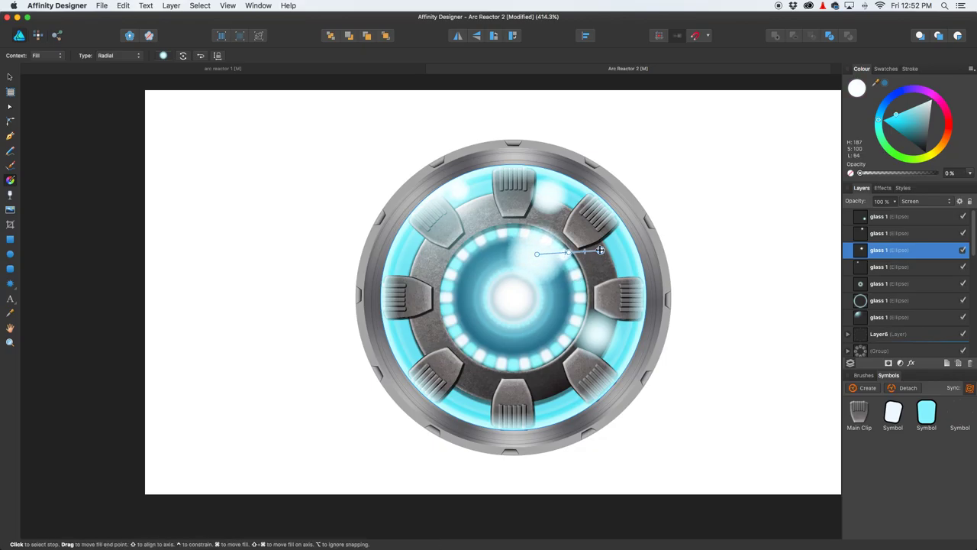
click(535, 258)
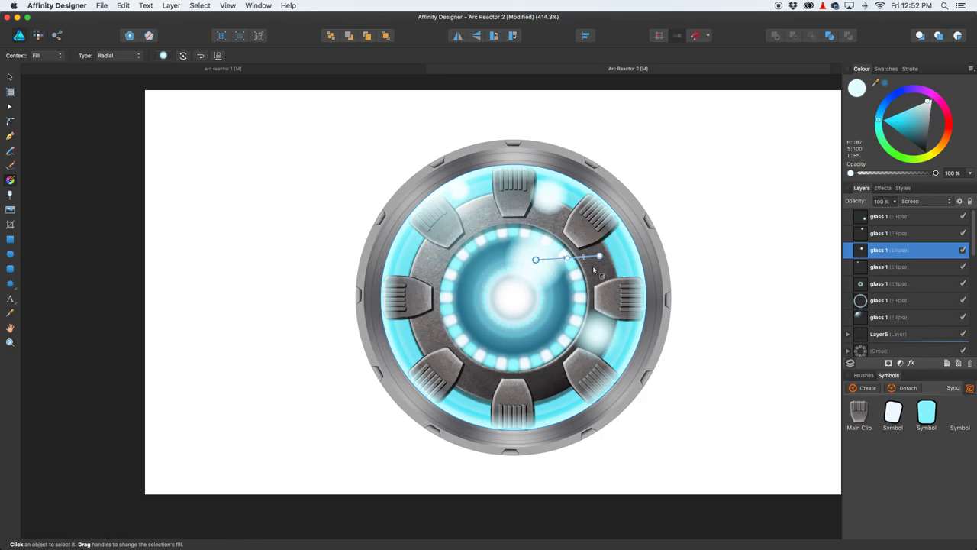
click(896, 201)
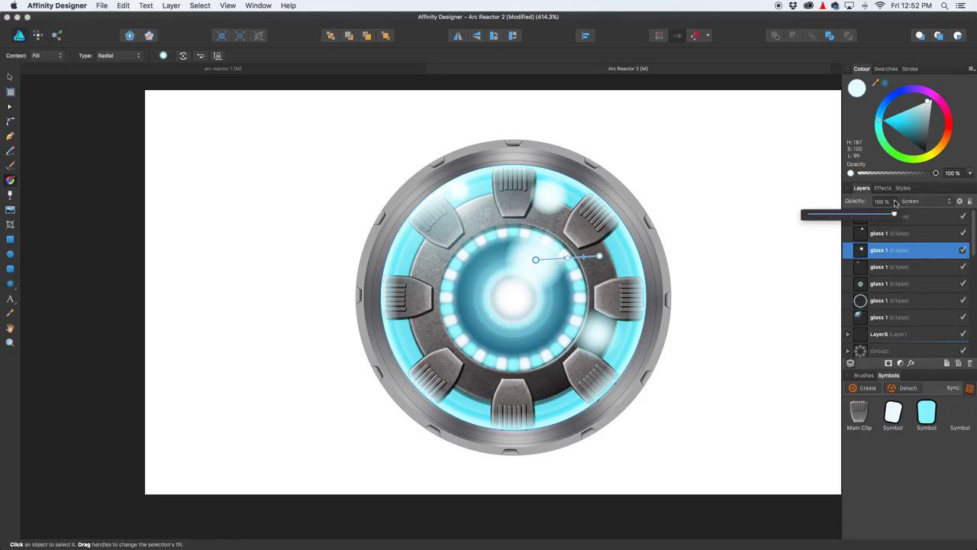
drag(896, 215, 845, 216)
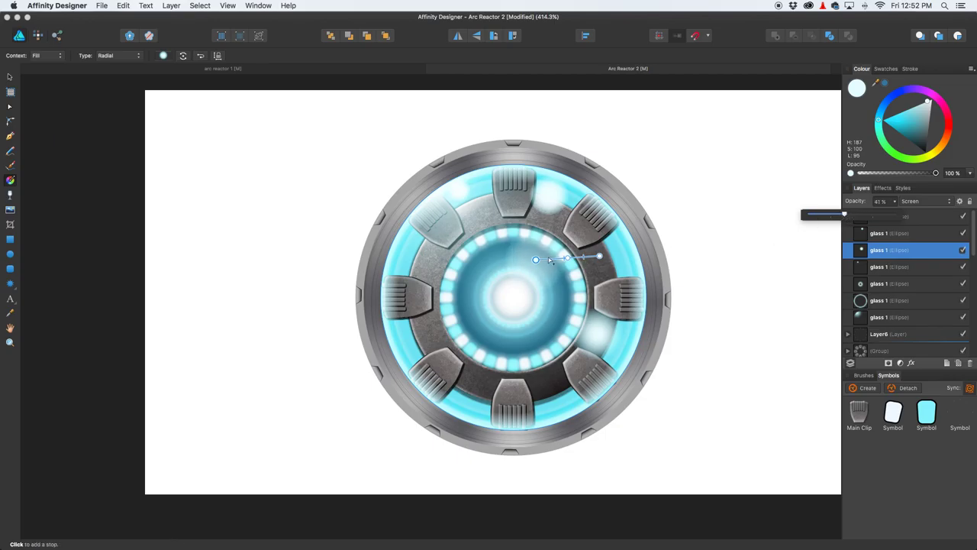
drag(566, 258, 550, 259)
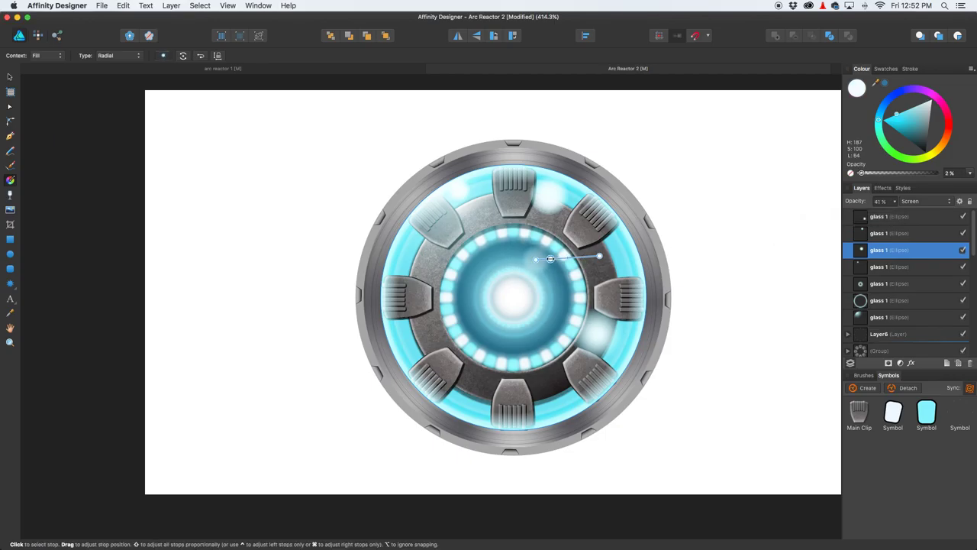
click(720, 235)
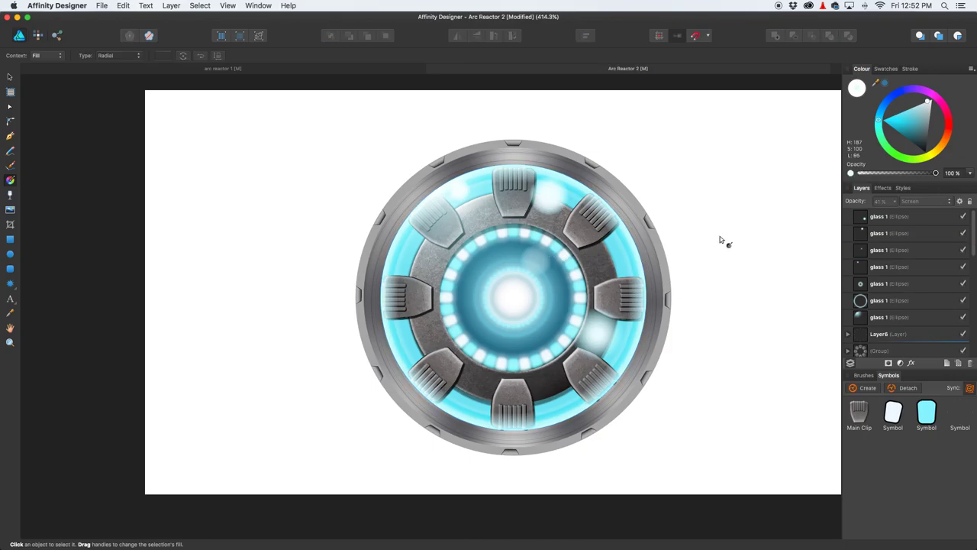
Step: Duplicate the third glass ellipse with Cmd+J and fade its gradient stop almost to transparent
click(543, 261)
click(863, 239)
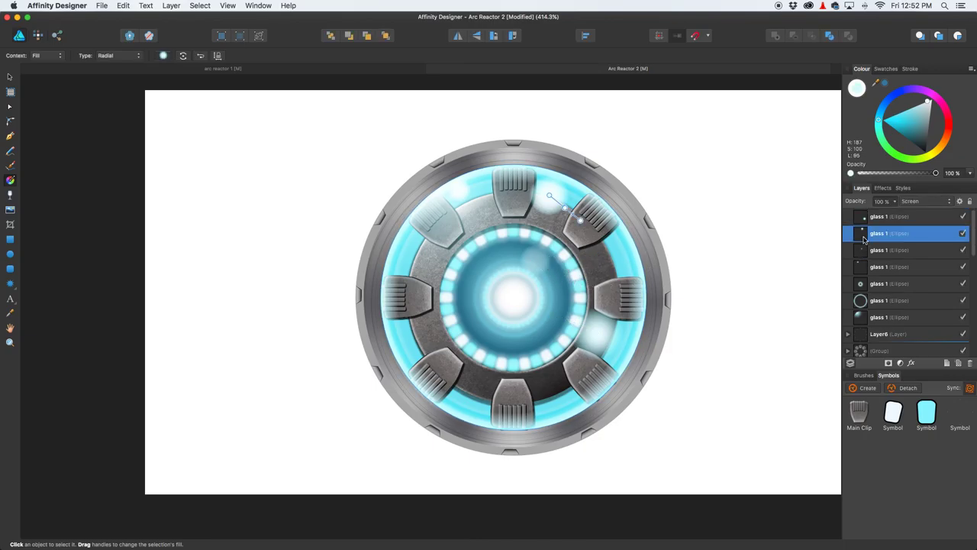
click(865, 252)
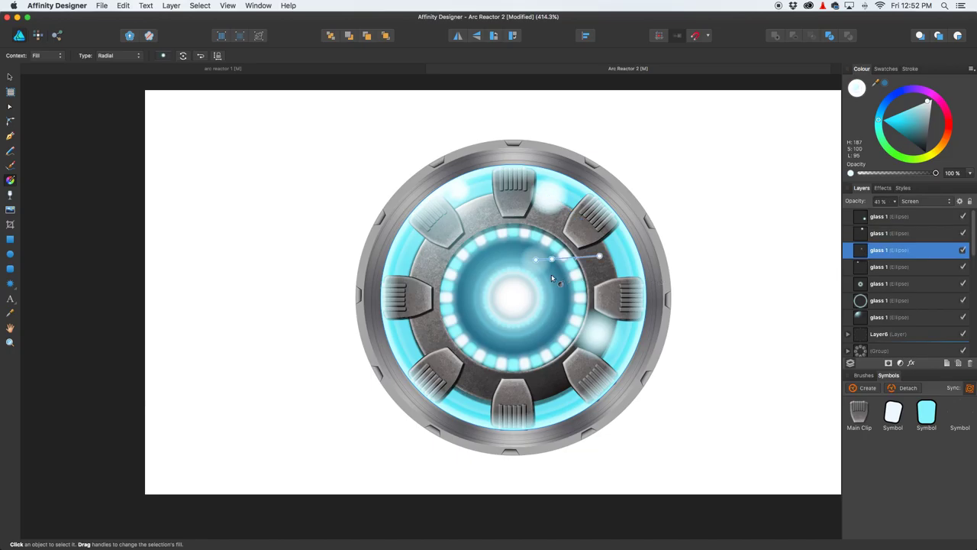
key(super+j)
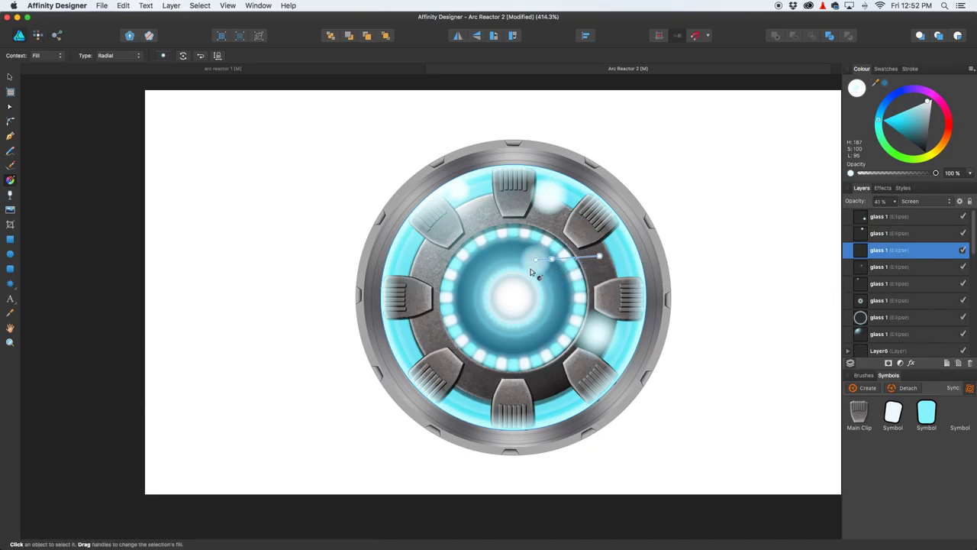
scroll(559, 270, up, 5)
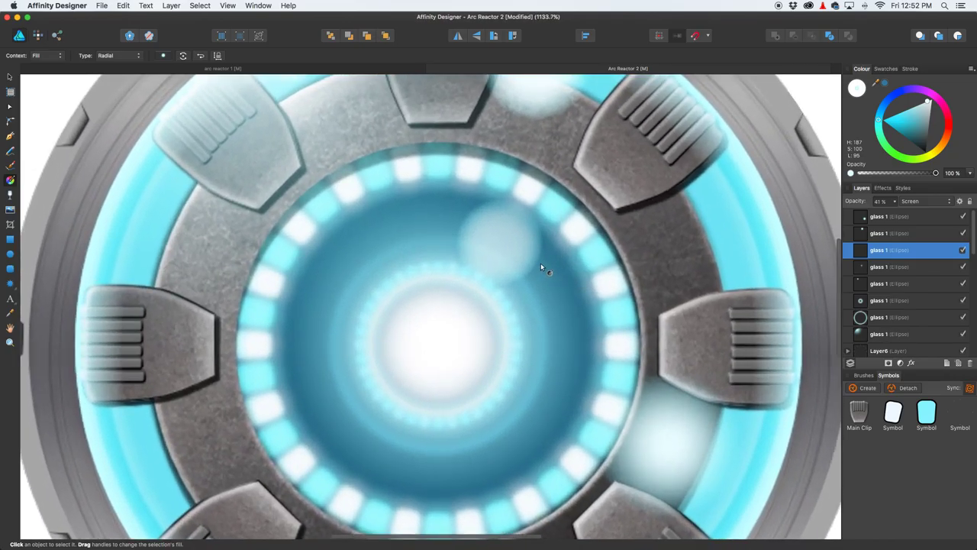
mouse_move(543, 241)
mouse_down()
mouse_move(496, 255)
mouse_move(509, 260)
mouse_move(547, 210)
mouse_move(549, 233)
mouse_move(538, 240)
mouse_up()
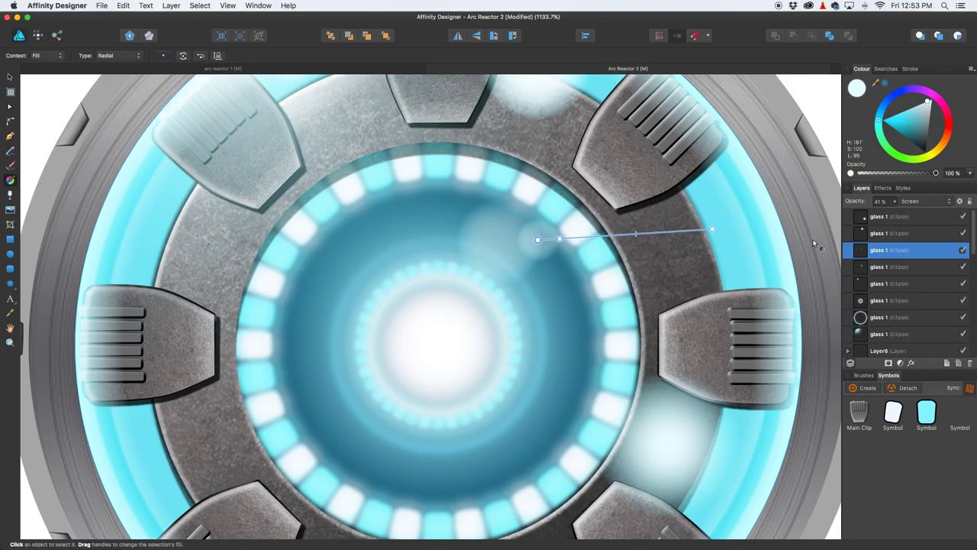
click(822, 98)
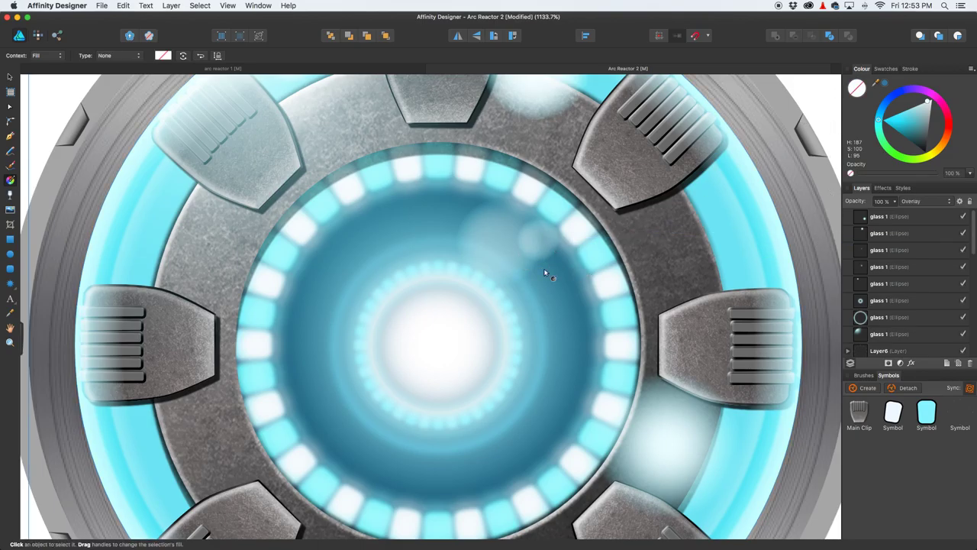
scroll(534, 271, down, 5)
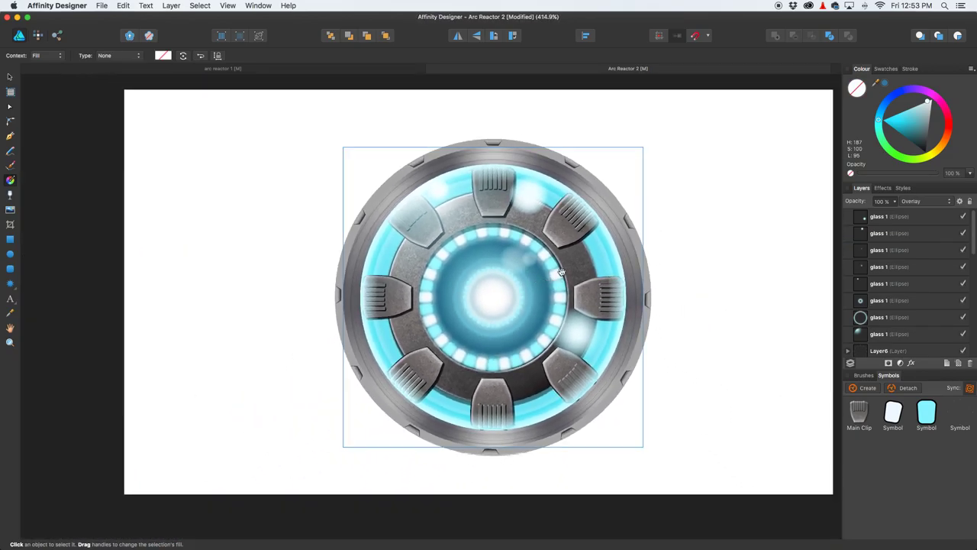
scroll(552, 279, up, 2)
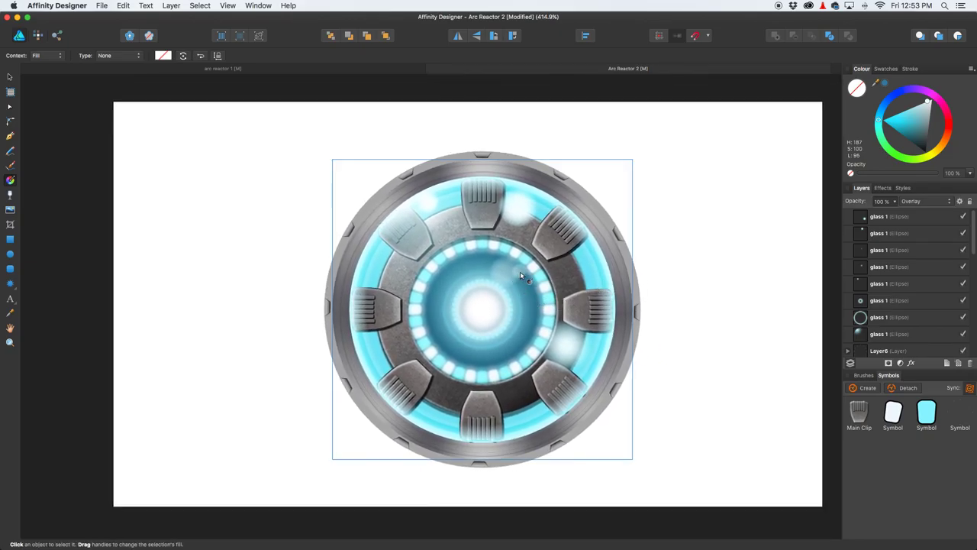
Step: Shift the third glass ellipse's glow slightly lower on the ring
click(521, 271)
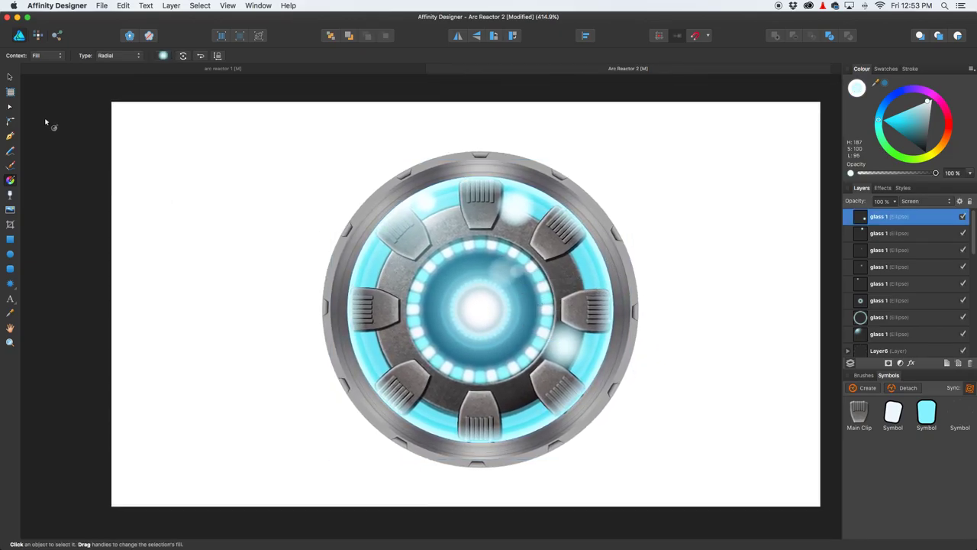
click(9, 77)
click(190, 170)
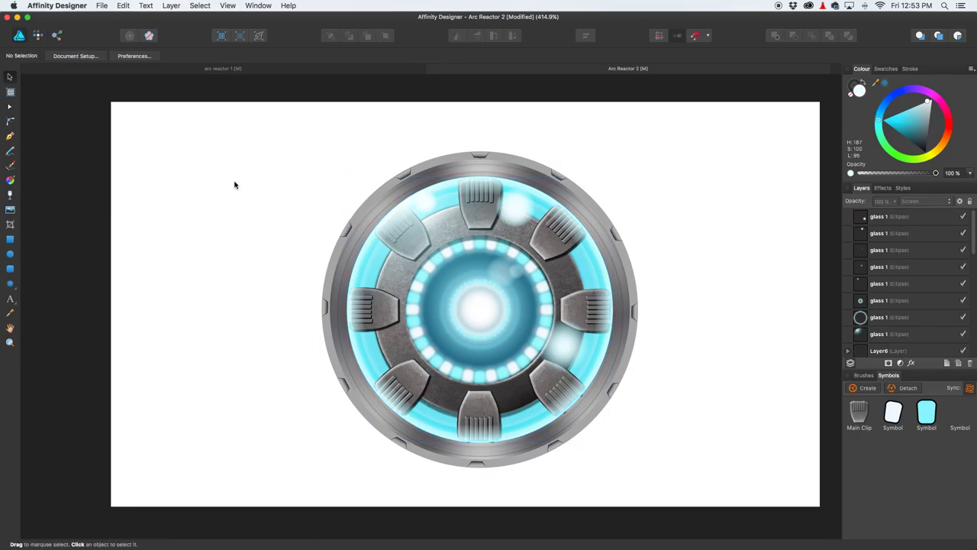
click(862, 252)
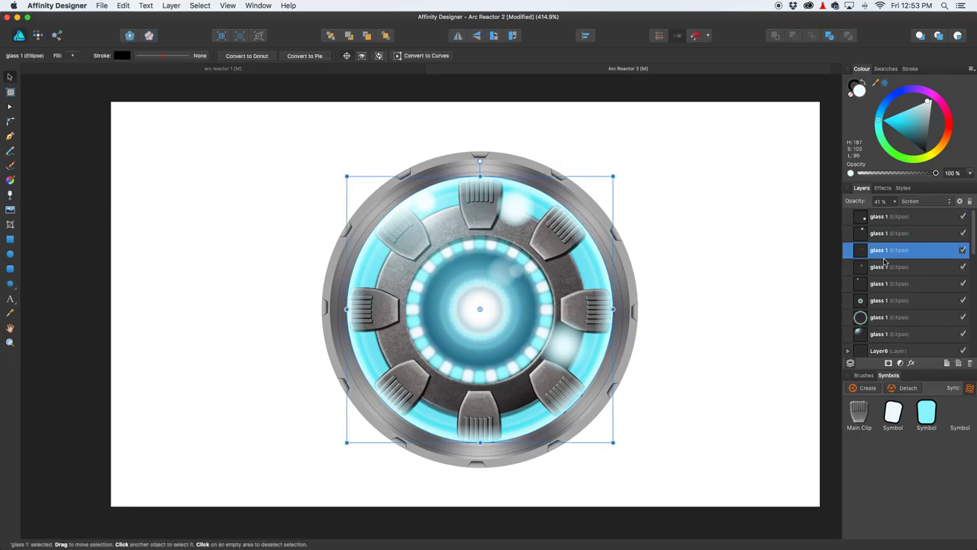
click(10, 180)
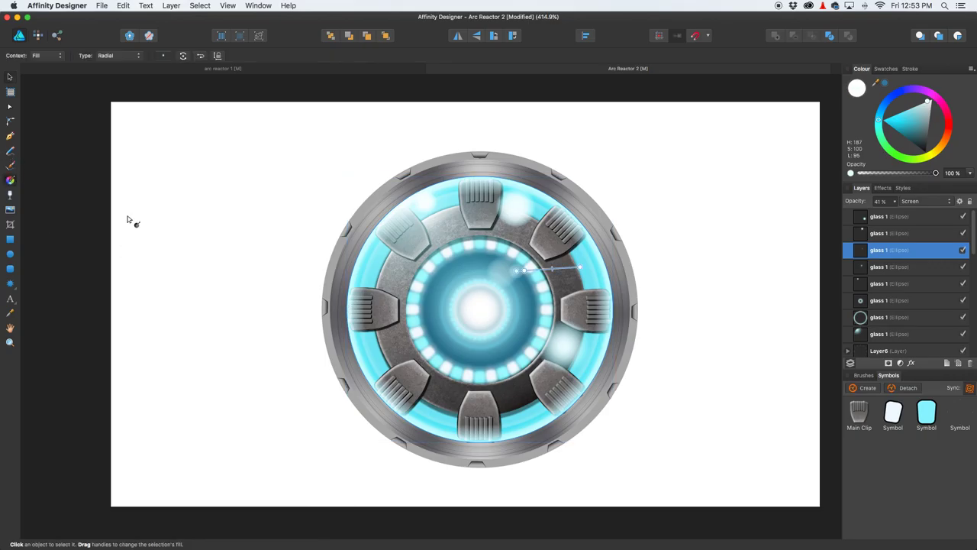
drag(519, 272, 496, 283)
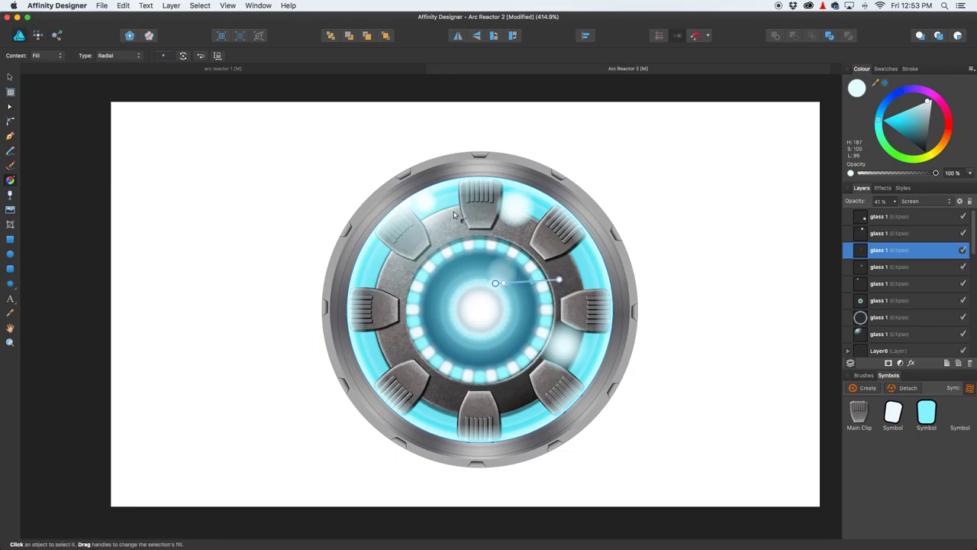
click(209, 171)
drag(532, 251, 489, 260)
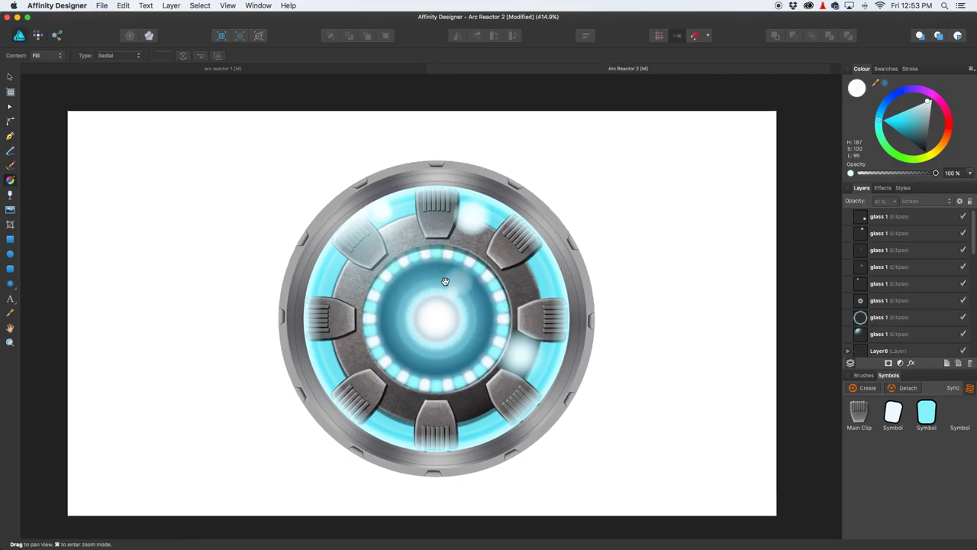
scroll(443, 275, left, 3)
scroll(442, 274, down, 2)
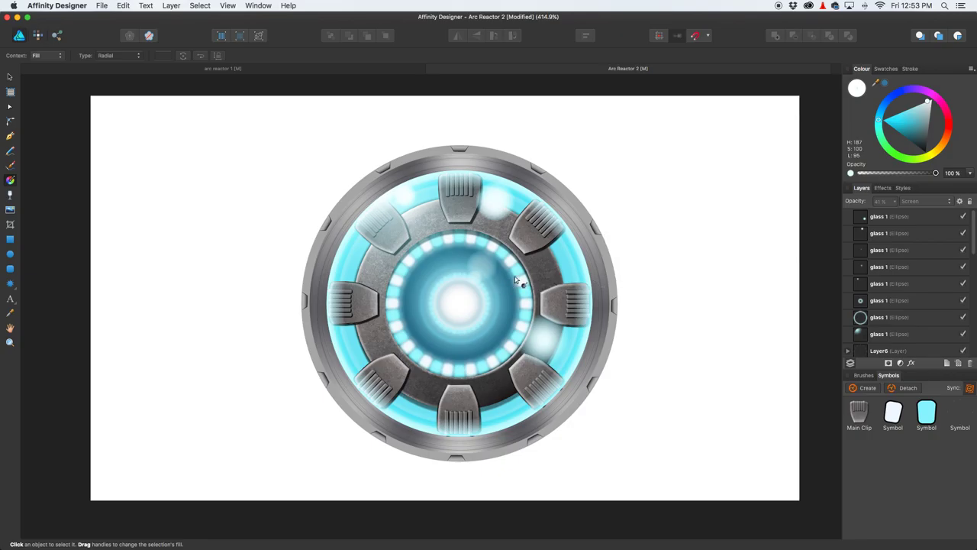
scroll(902, 292, down, 3)
scroll(897, 309, down, 3)
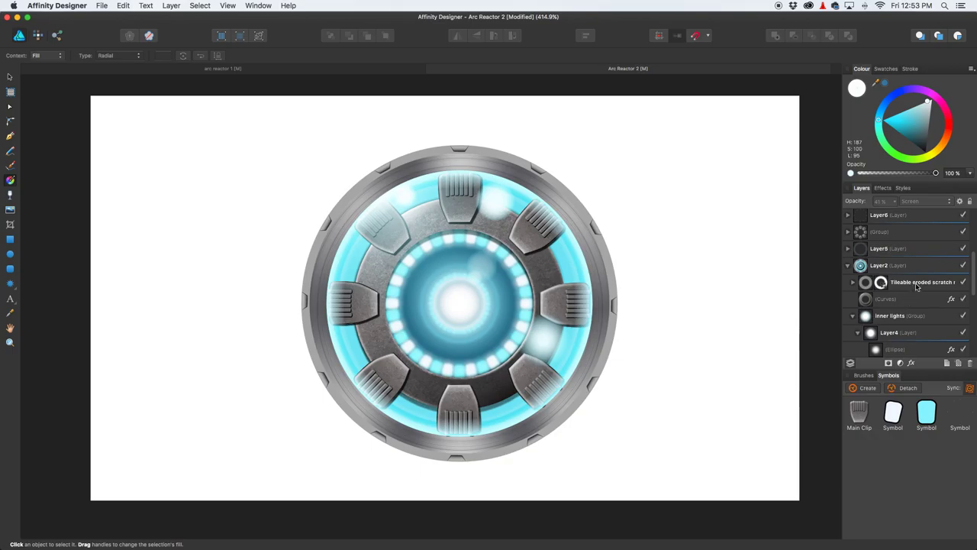
Step: Lower the opacity of the eroded scratch metal texture layer
click(918, 288)
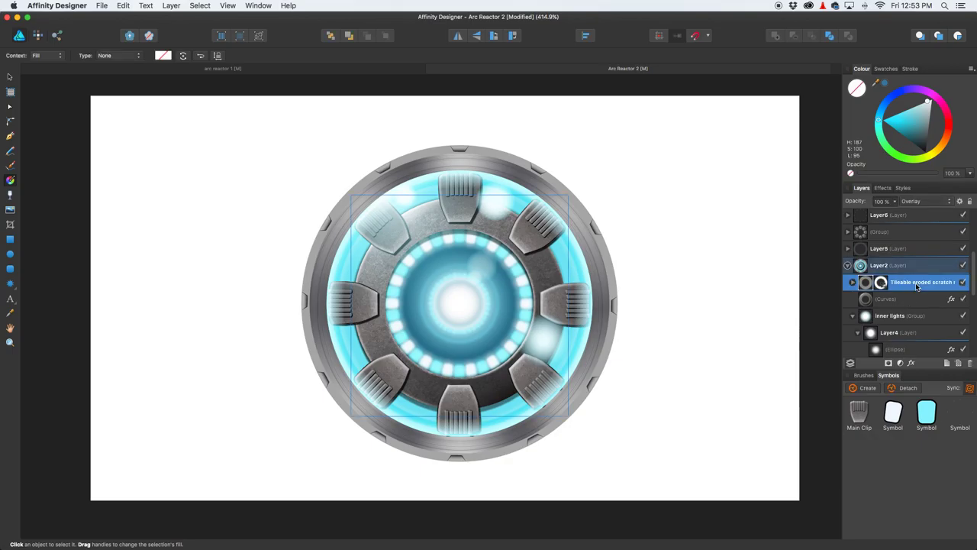
click(895, 202)
drag(894, 215, 875, 218)
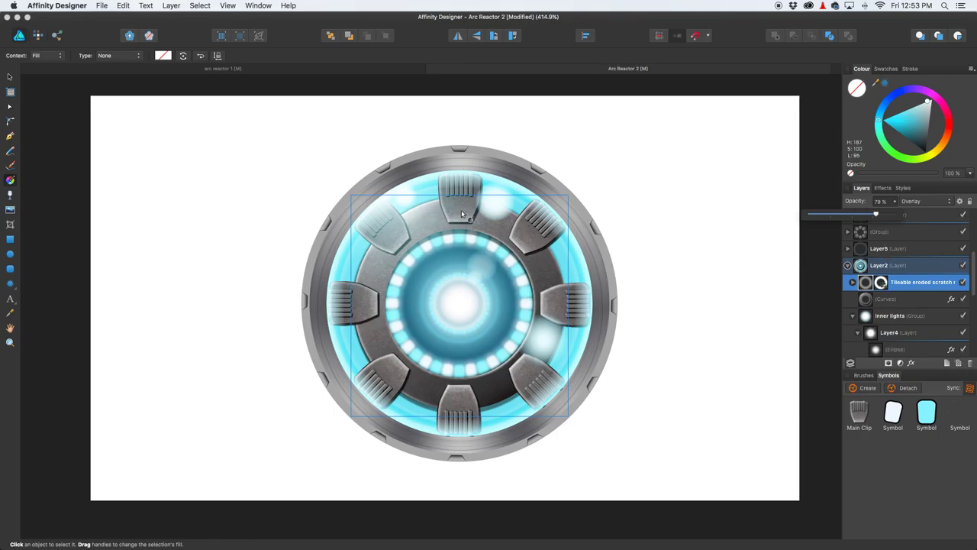
click(10, 77)
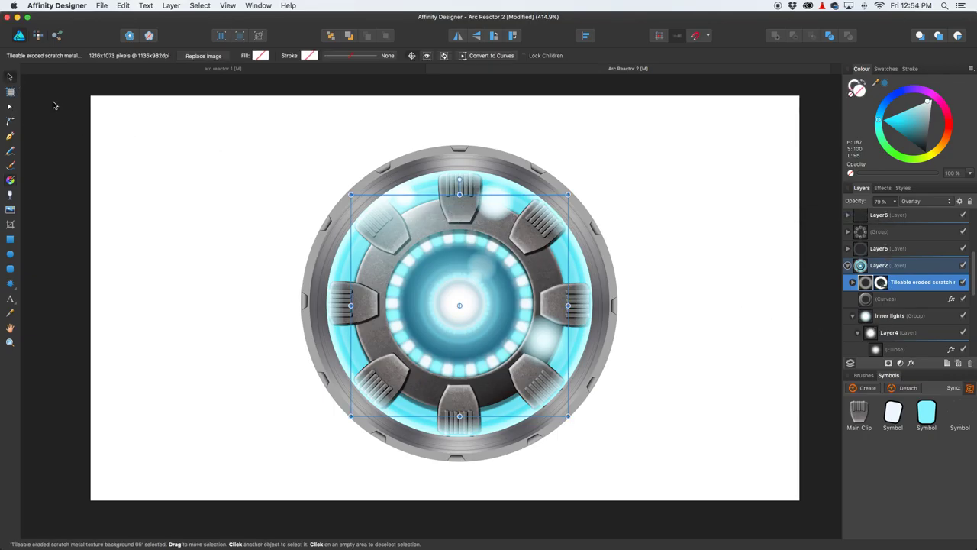
click(145, 144)
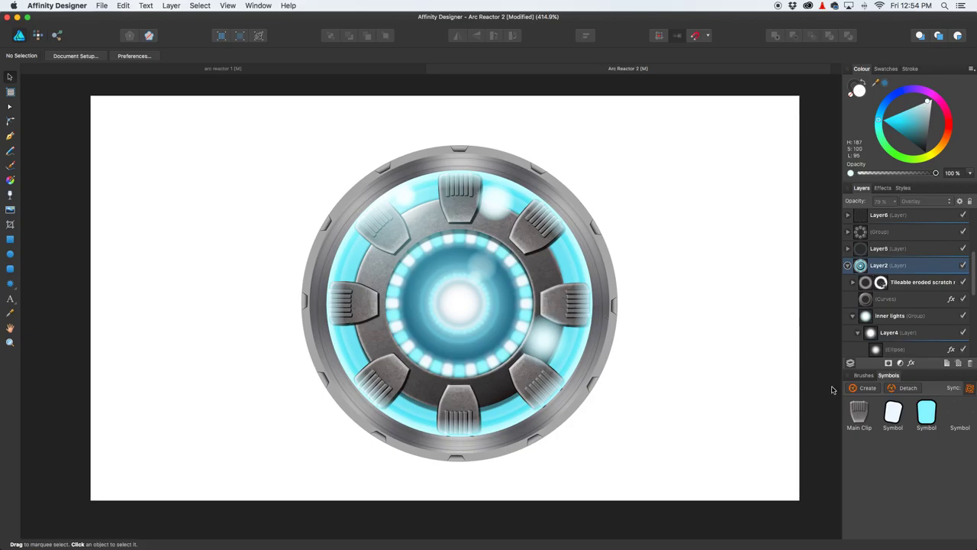
scroll(859, 305, down, 1)
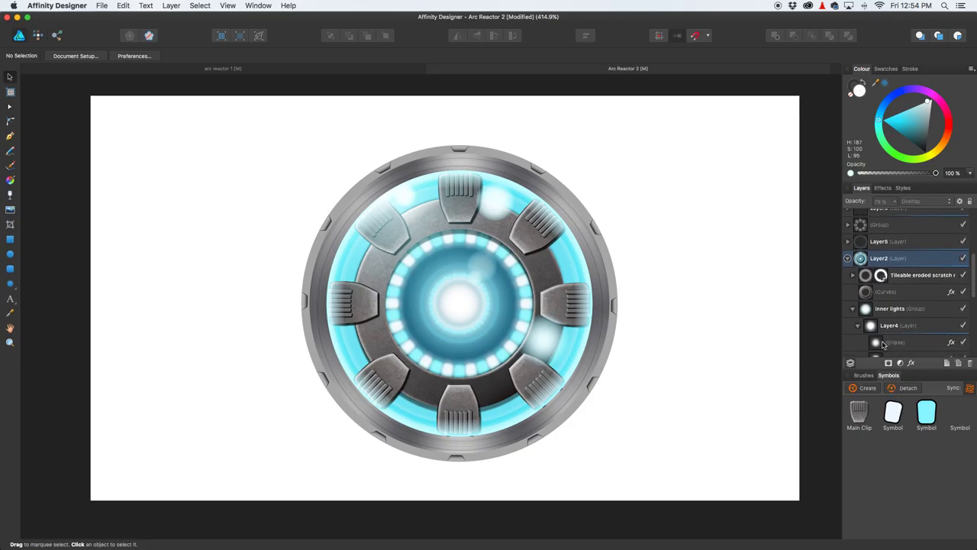
Step: In the second Main Clip piece, lower the scratch metal texture's opacity slightly to about 84%
click(848, 222)
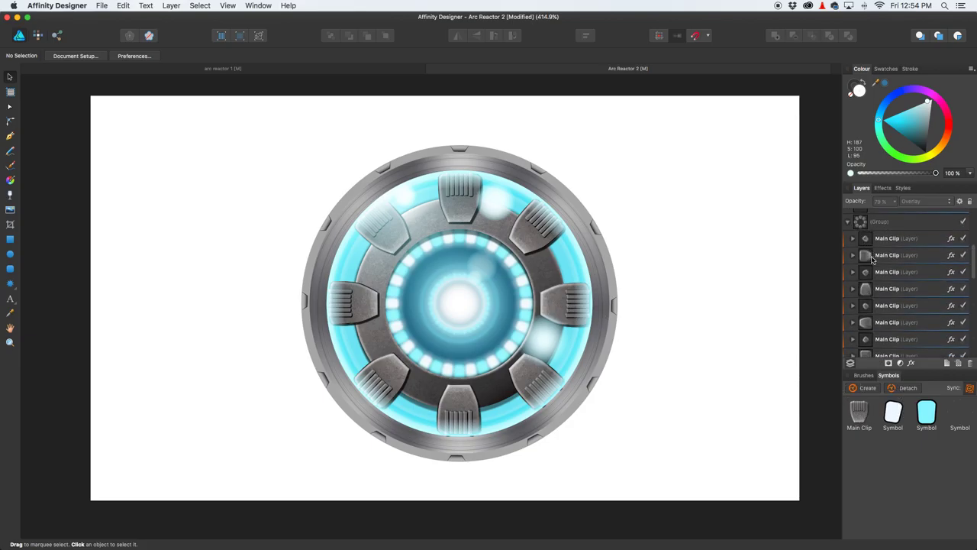
click(875, 258)
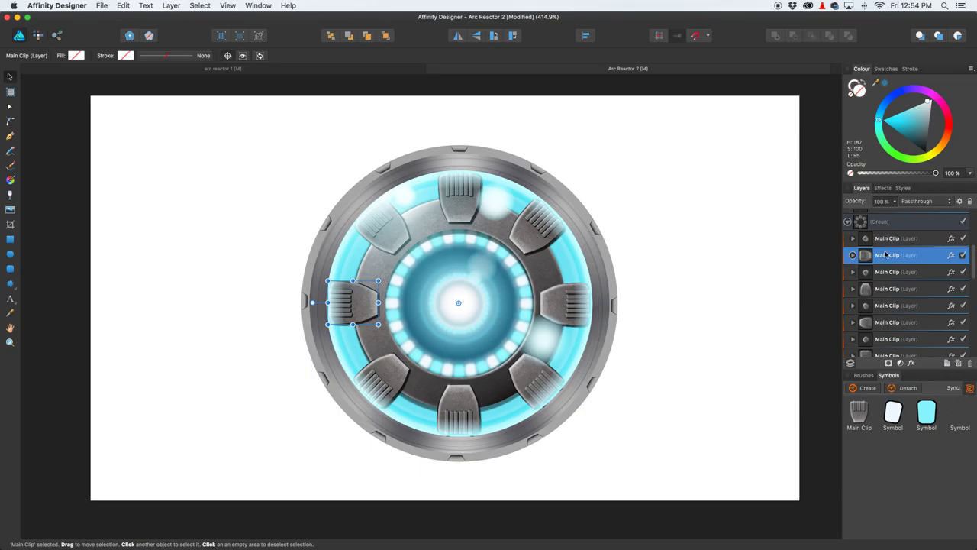
click(853, 256)
click(874, 291)
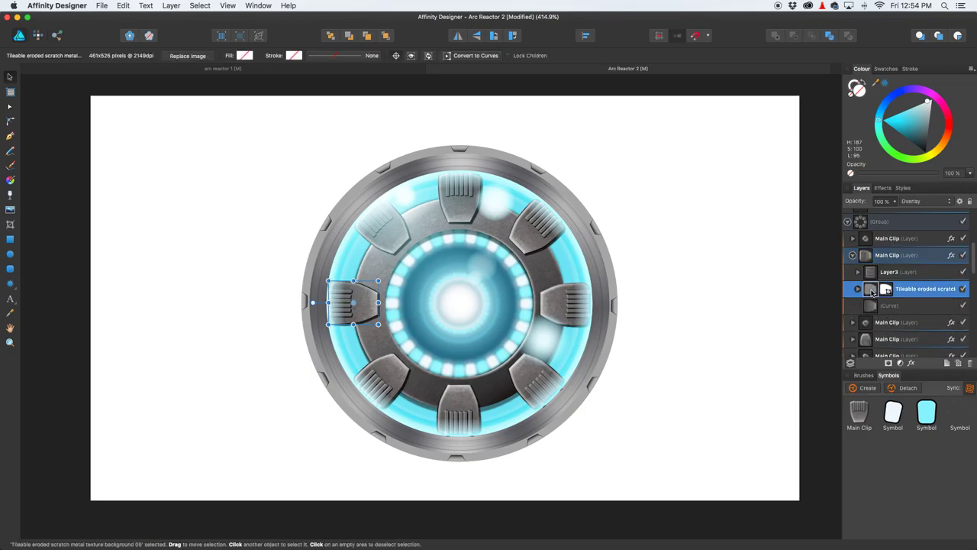
click(894, 202)
drag(898, 215, 892, 216)
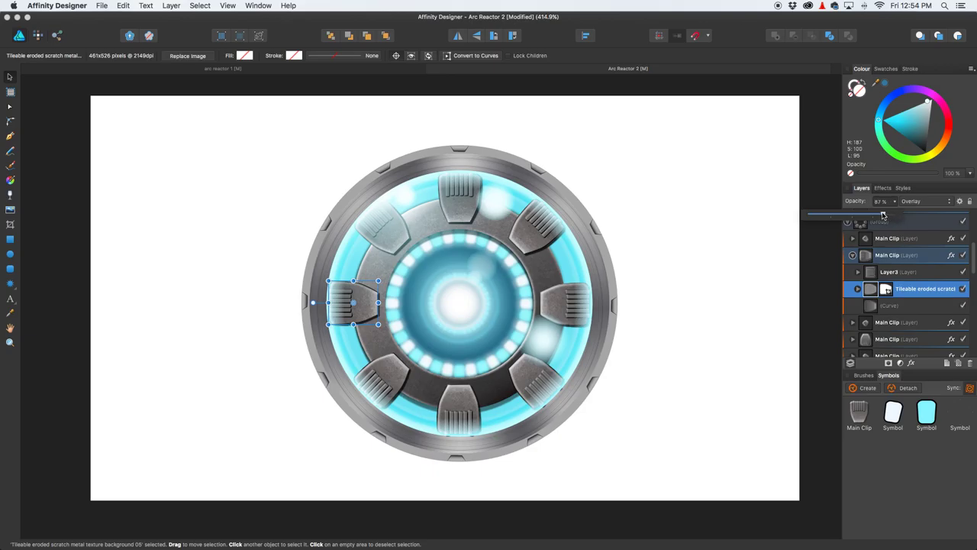
click(784, 221)
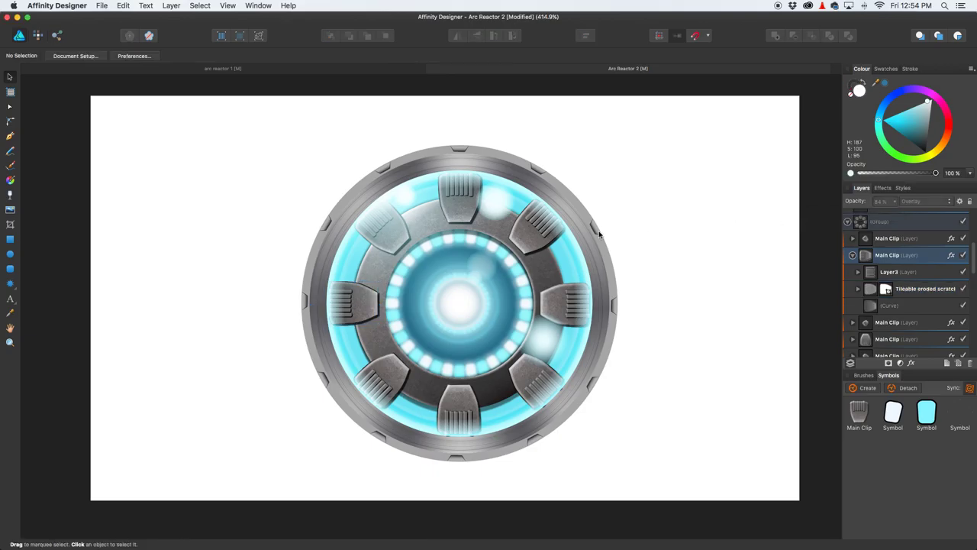
scroll(522, 265, down, 3)
scroll(522, 269, down, 1)
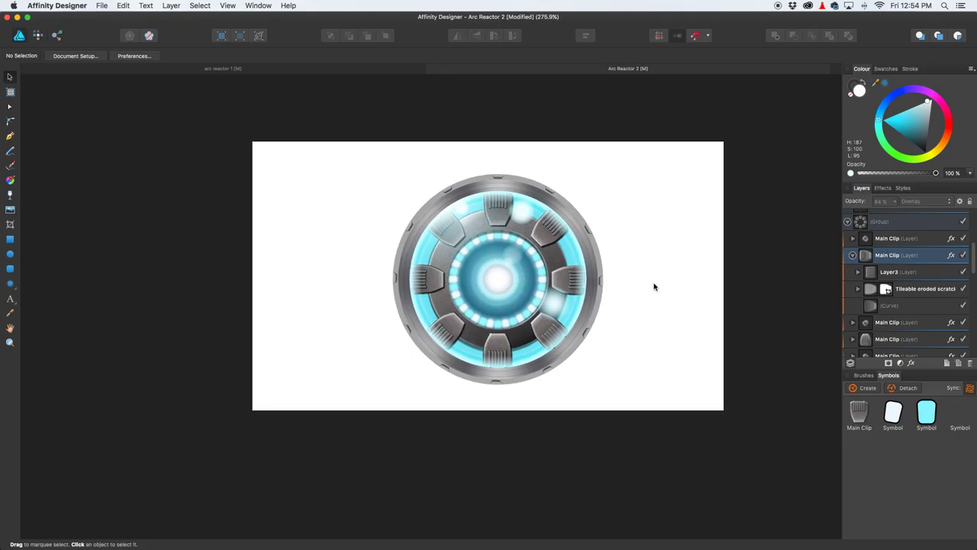
Step: Compare the arc reactor 1 and Arc Reactor 2 tabs, then pick the Ellipse Tool in Arc Reactor 2
click(268, 71)
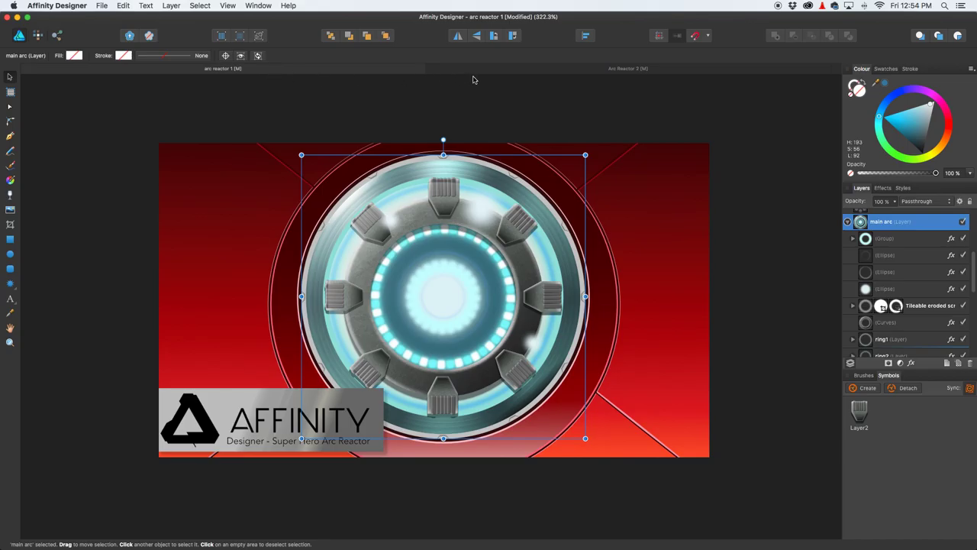
click(555, 73)
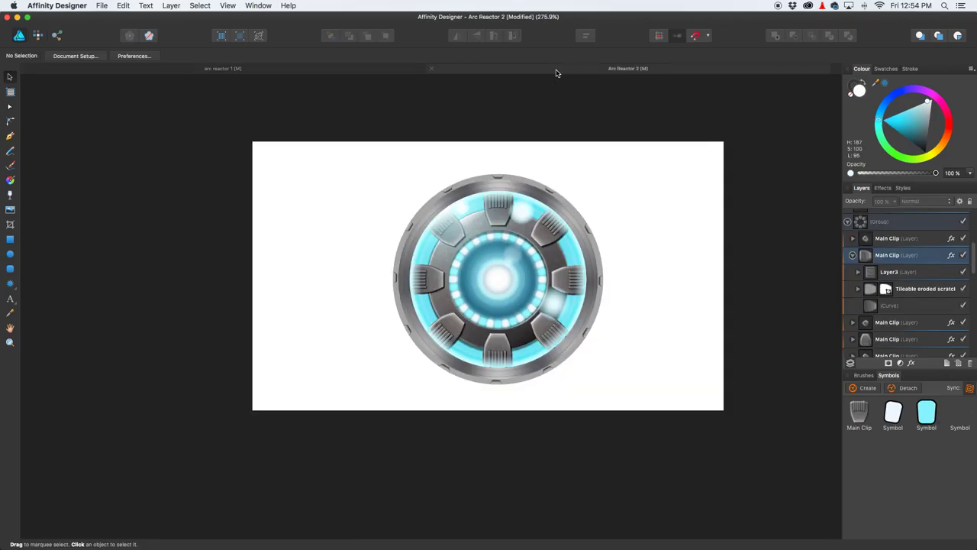
click(298, 71)
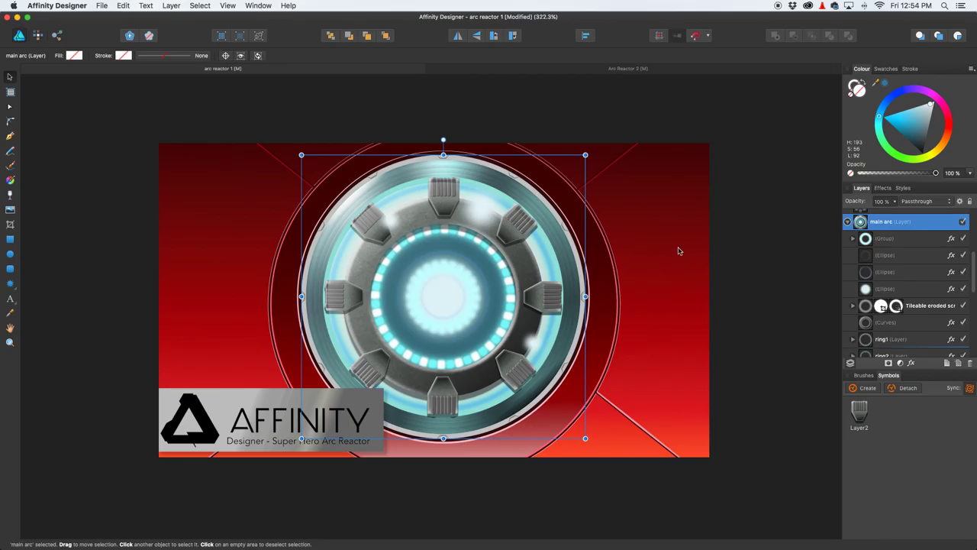
click(628, 68)
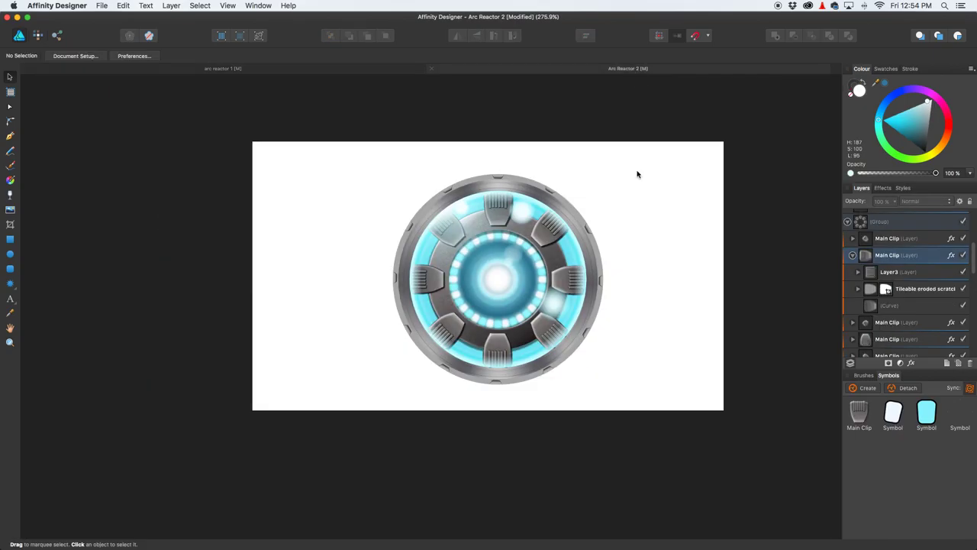
drag(622, 229, 610, 230)
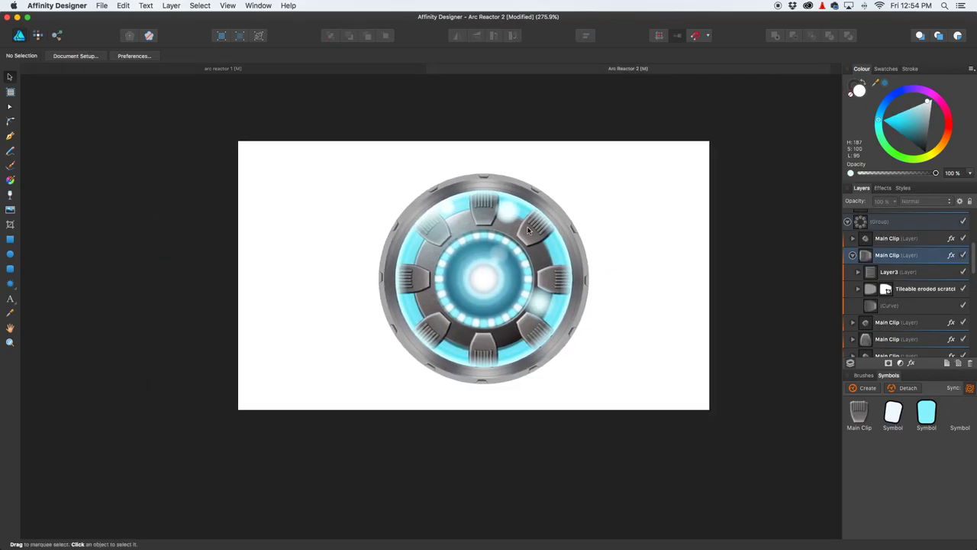
click(10, 254)
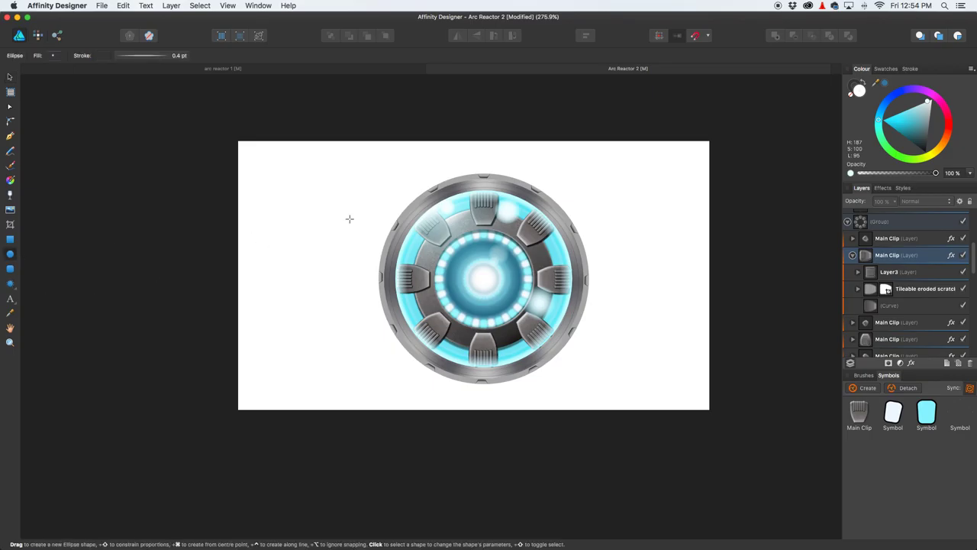
Step: Group the four glass 1 ellipses with Cmd+G and name the group 'glass'
click(848, 221)
scroll(890, 252, down, 5)
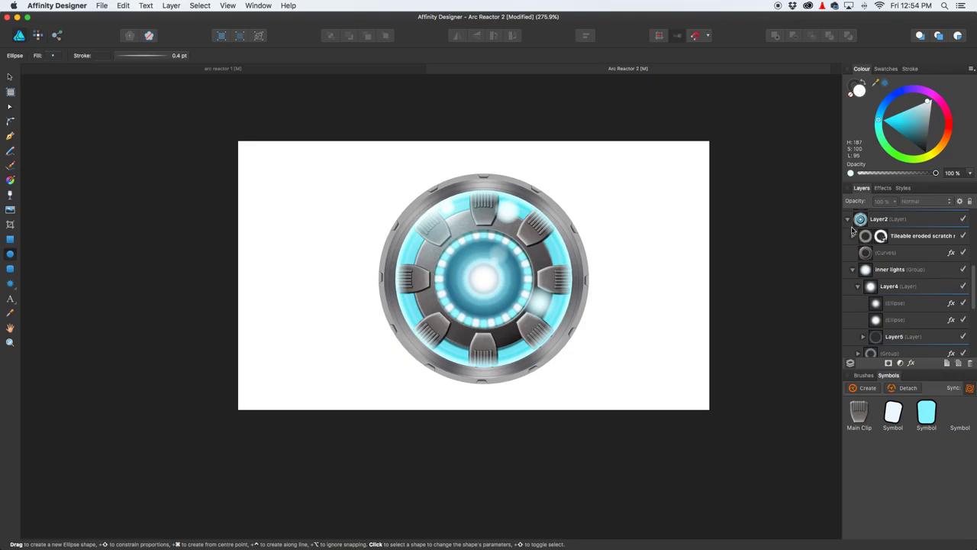
scroll(871, 237, down, 5)
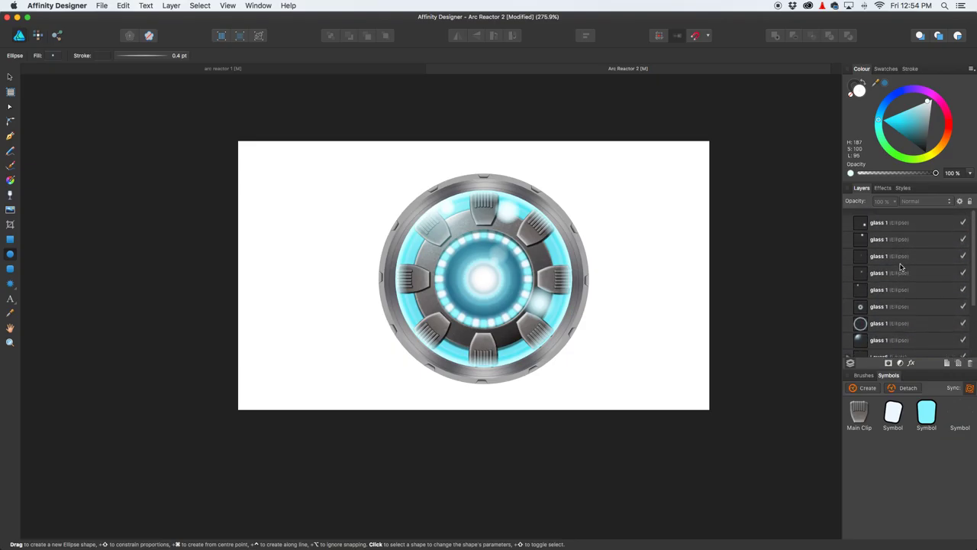
click(893, 220)
scroll(895, 263, down, 3)
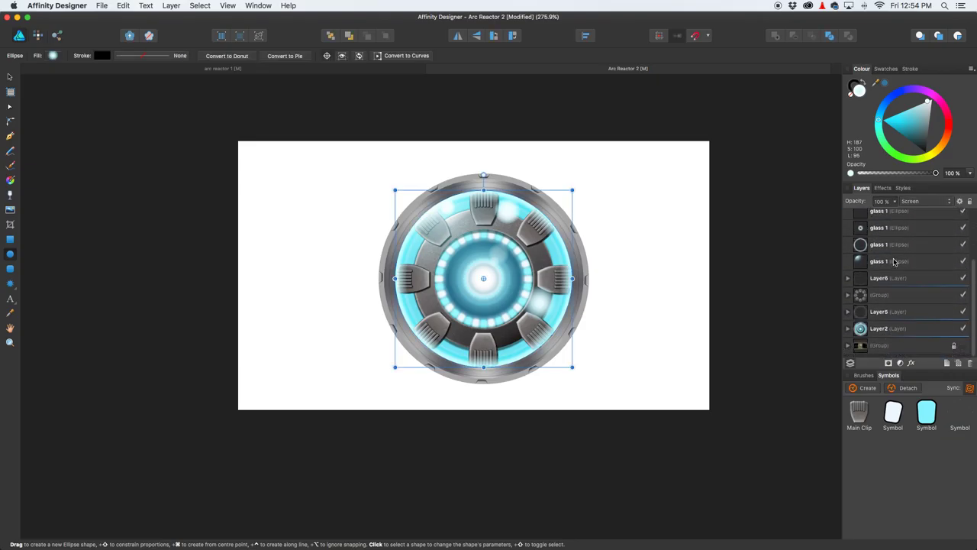
shift+click(890, 265)
key(super+g)
key(a)
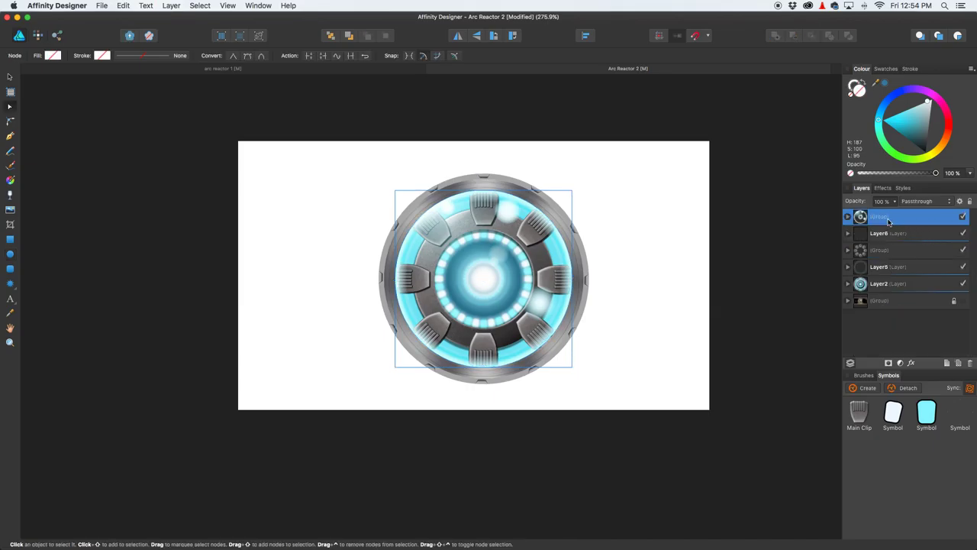
double_click(888, 221)
text(g)
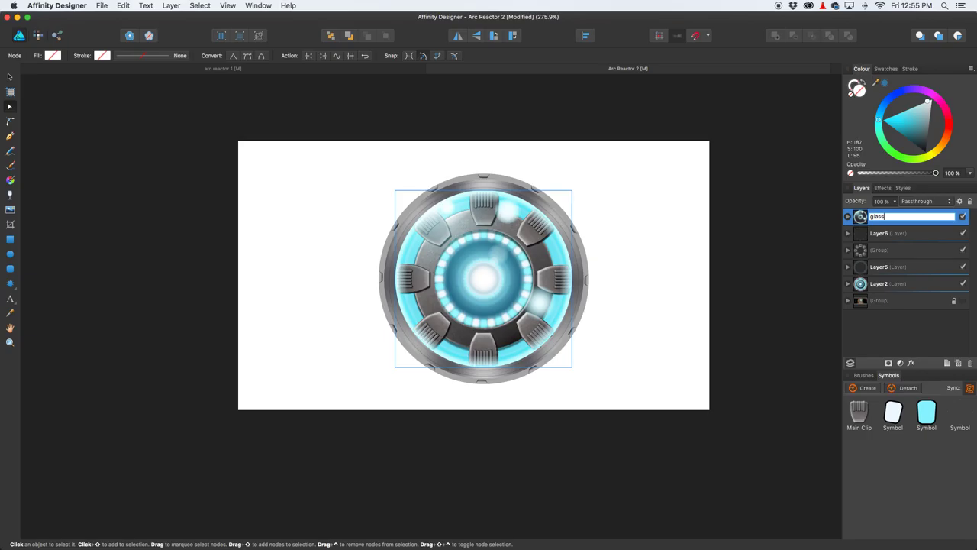
text(lass)
key(Return)
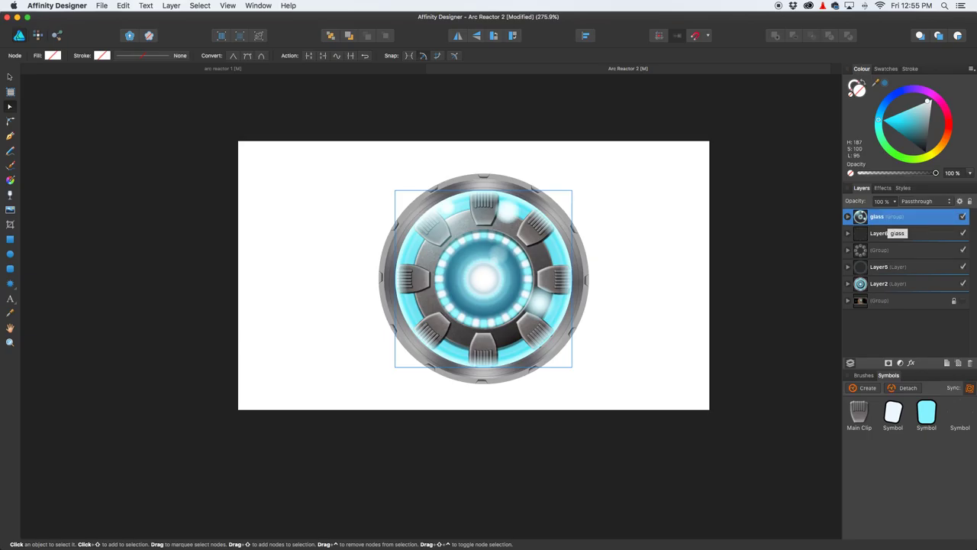
click(963, 219)
click(963, 218)
click(963, 218)
click(963, 218)
Step: Group the layers from Layer2 up to glass into one group named 'Arc Reactor'
click(890, 287)
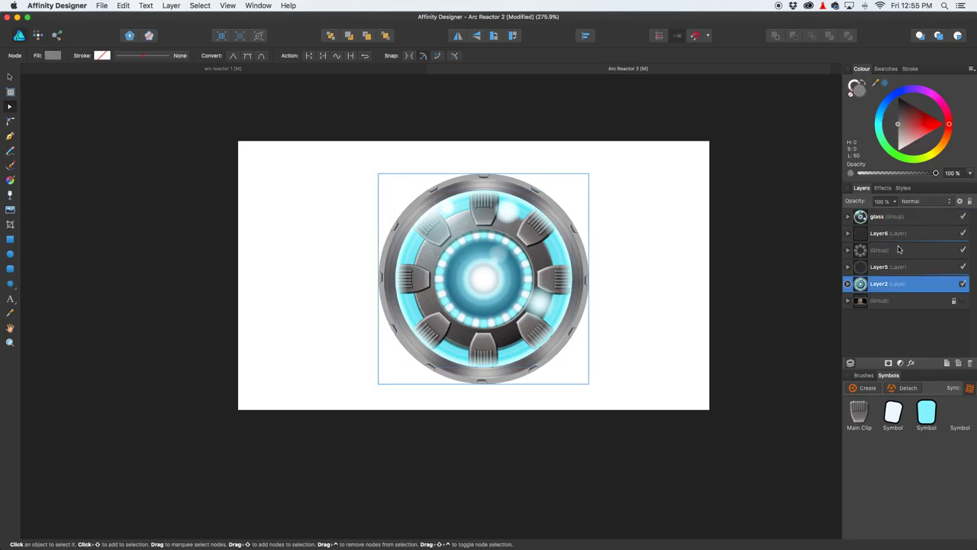
shift+click(892, 221)
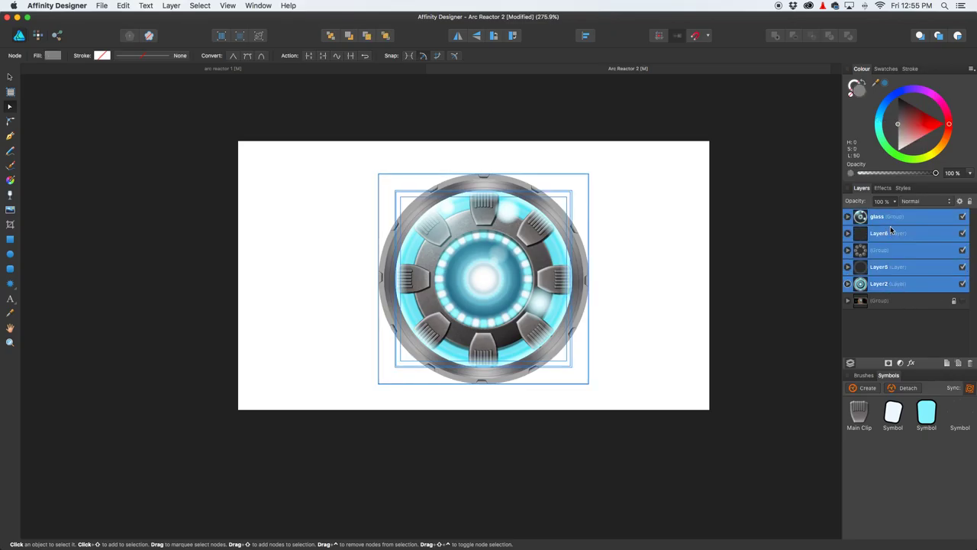
key(super+g)
double_click(880, 217)
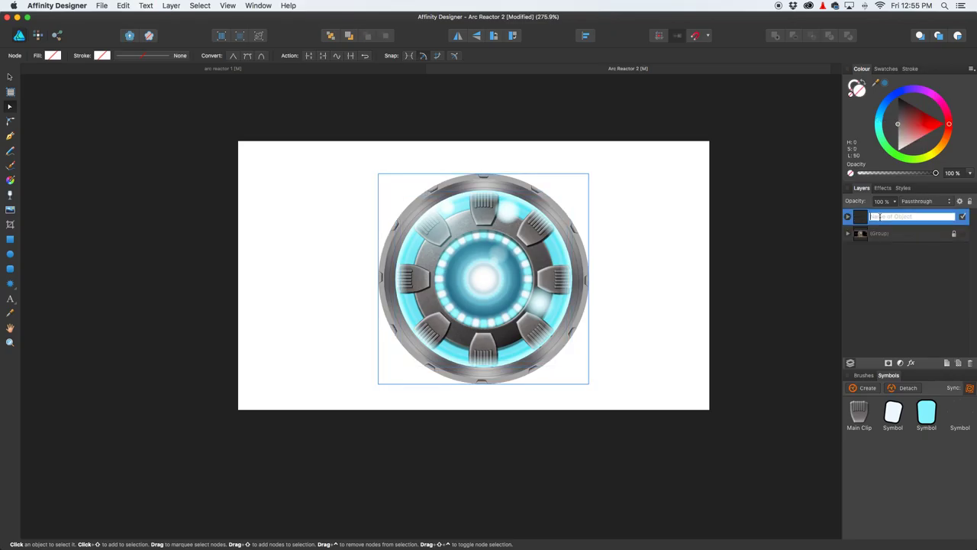
text(Ar)
key(Return)
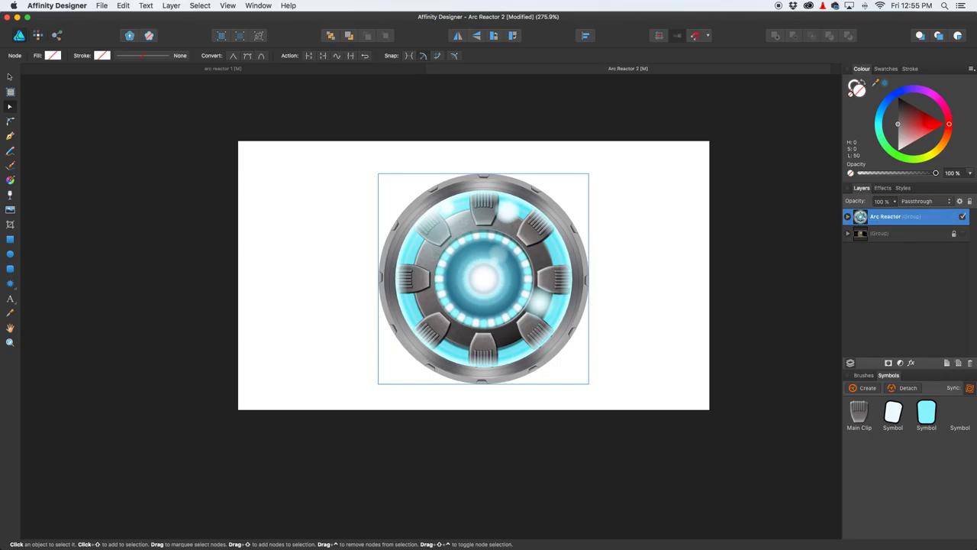
click(963, 217)
click(963, 218)
click(913, 236)
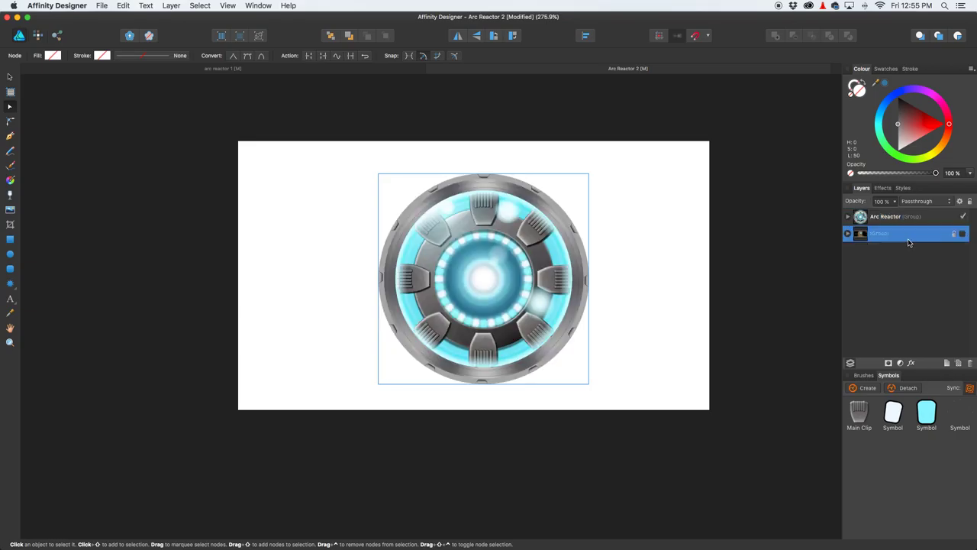
click(947, 364)
drag(861, 220, 861, 246)
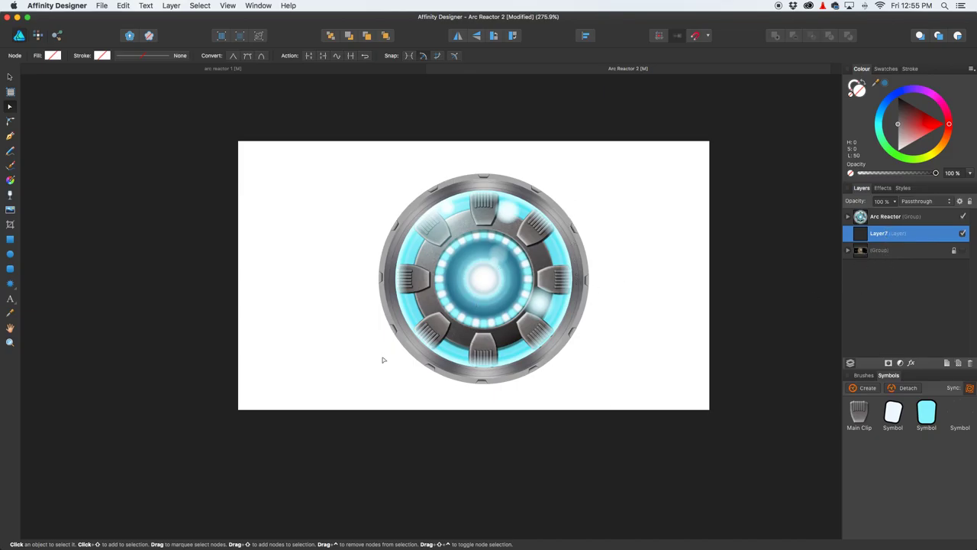
click(10, 254)
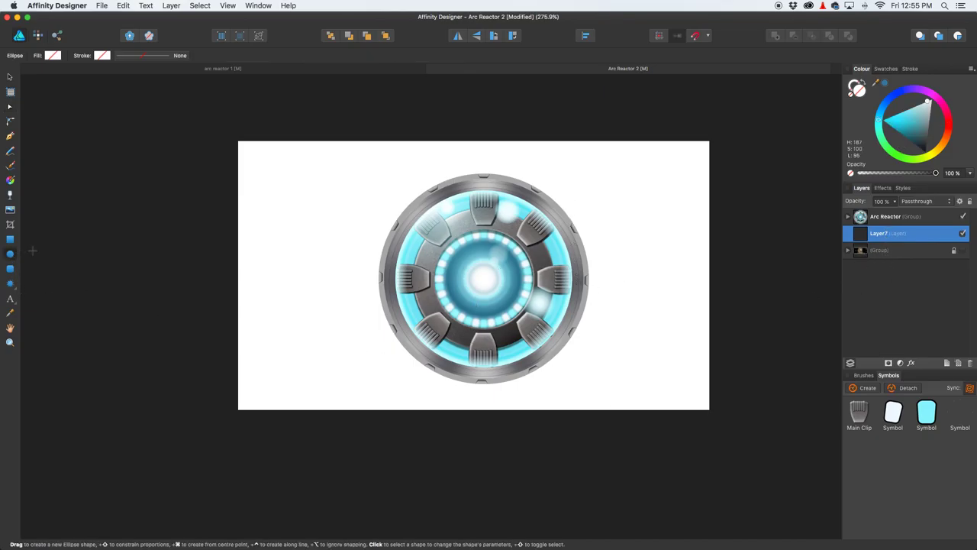
drag(366, 180, 604, 348)
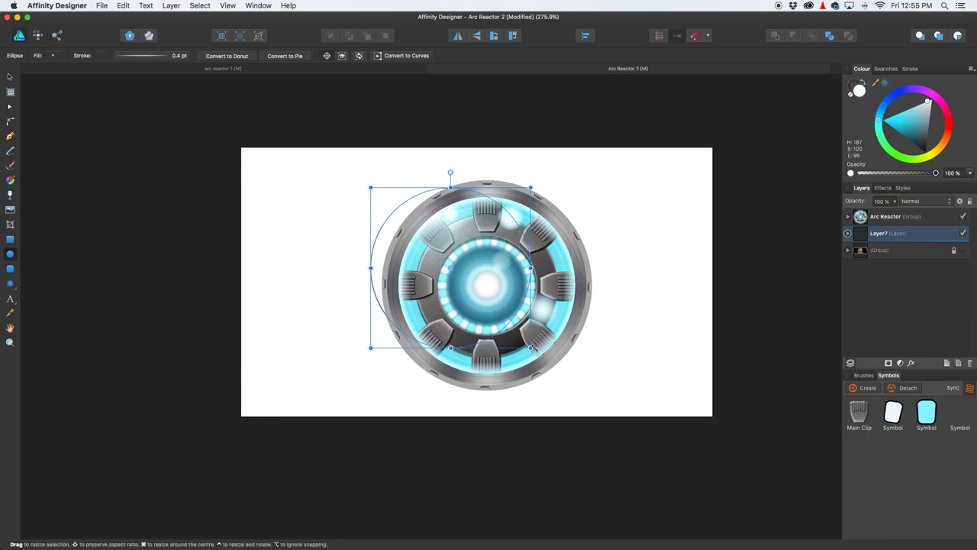
drag(532, 349, 622, 406)
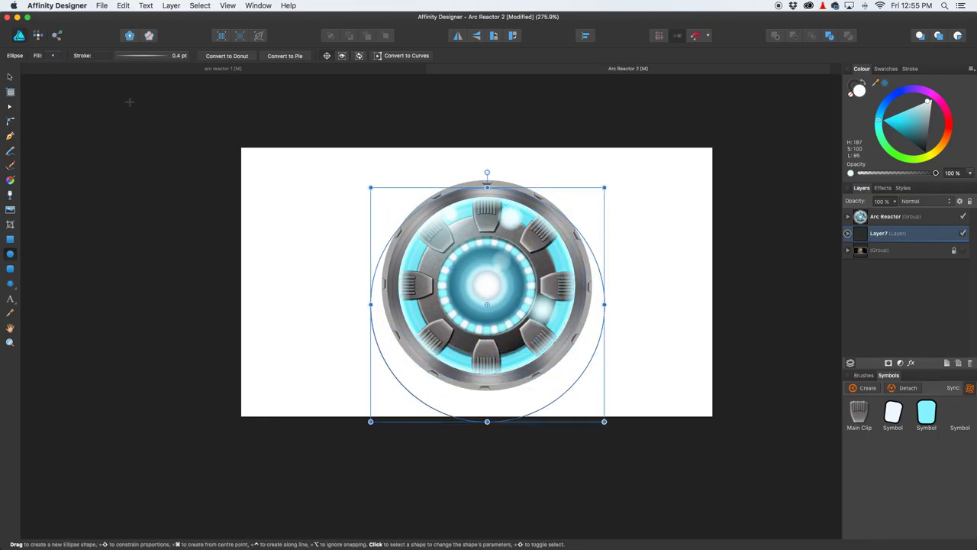
click(10, 78)
drag(394, 353, 391, 338)
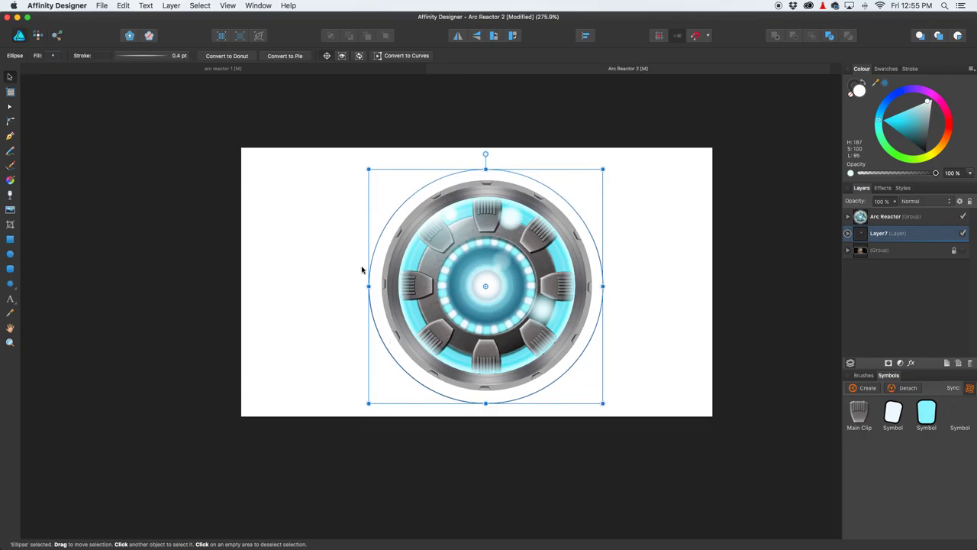
click(54, 57)
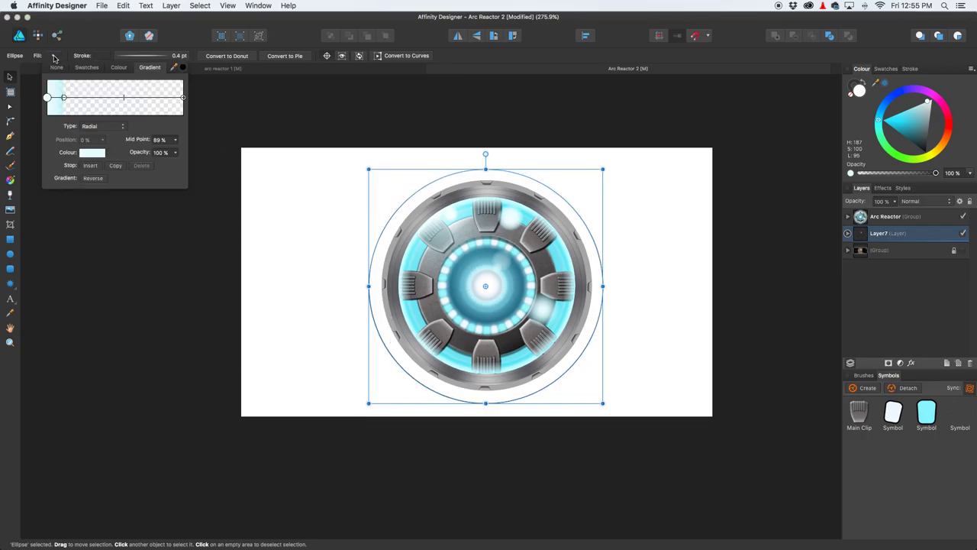
click(118, 68)
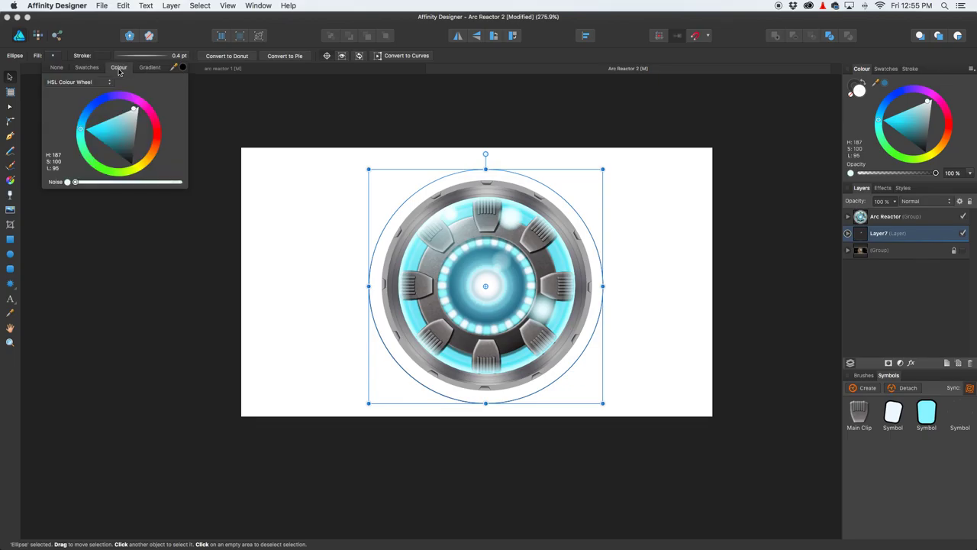
click(157, 138)
click(142, 140)
mouse_move(142, 140)
mouse_down()
mouse_move(157, 143)
mouse_move(157, 135)
mouse_move(135, 127)
mouse_up()
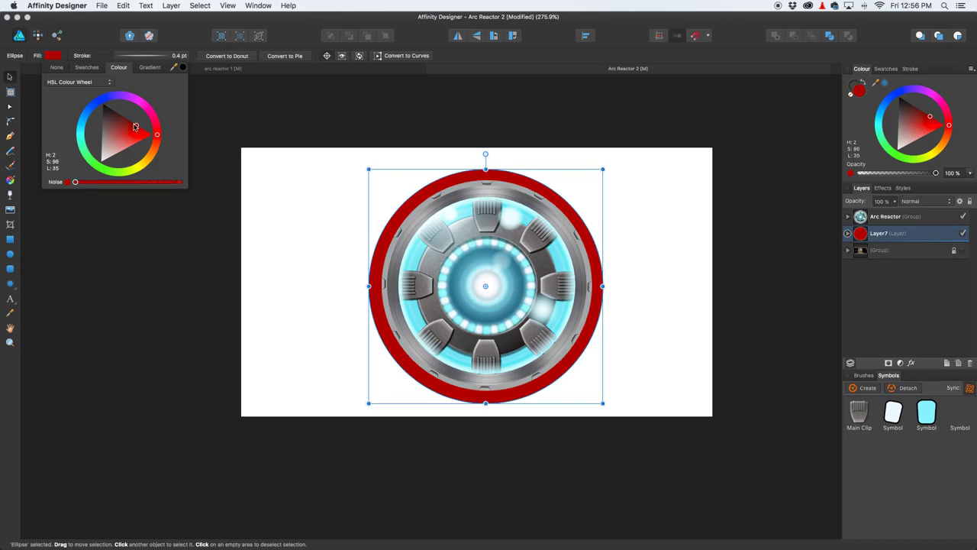
click(255, 90)
click(248, 69)
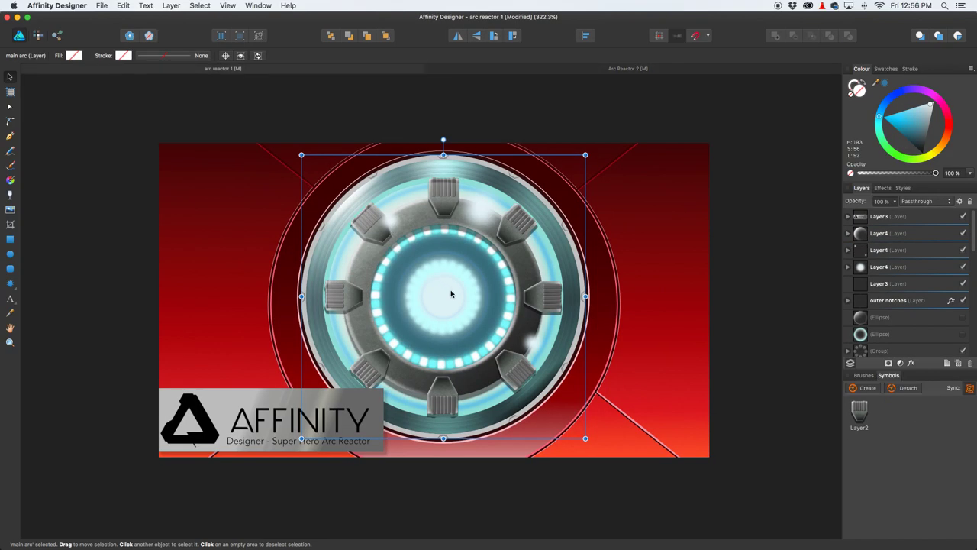
scroll(451, 295, down, 3)
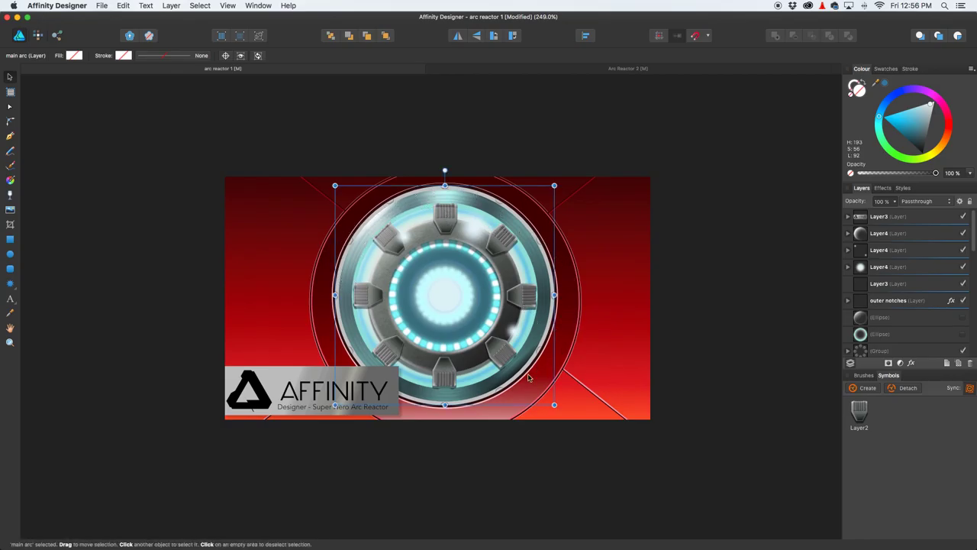
click(510, 70)
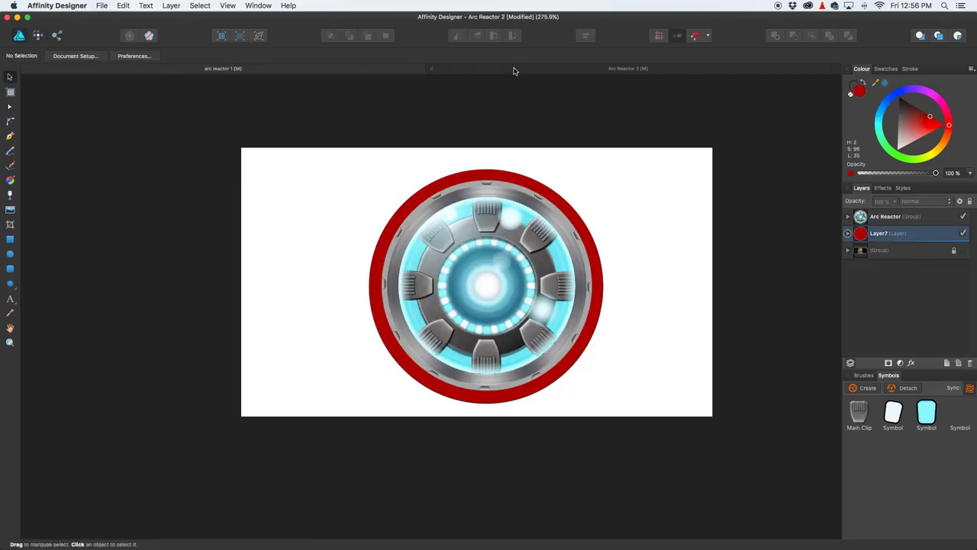
Step: Enlarge the red circle behind the reactor to roughly 2 in, keeping it centred
click(598, 273)
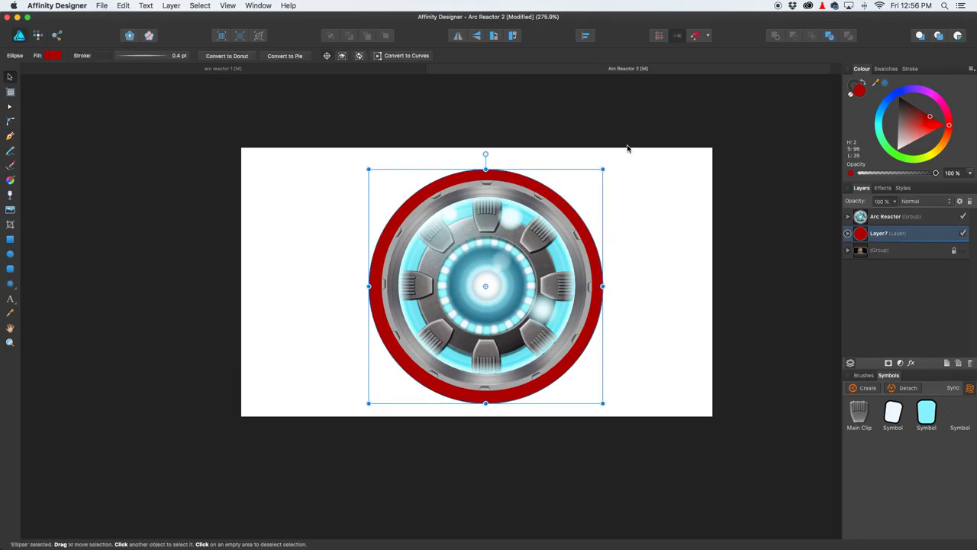
drag(603, 169, 616, 160)
drag(578, 203, 572, 231)
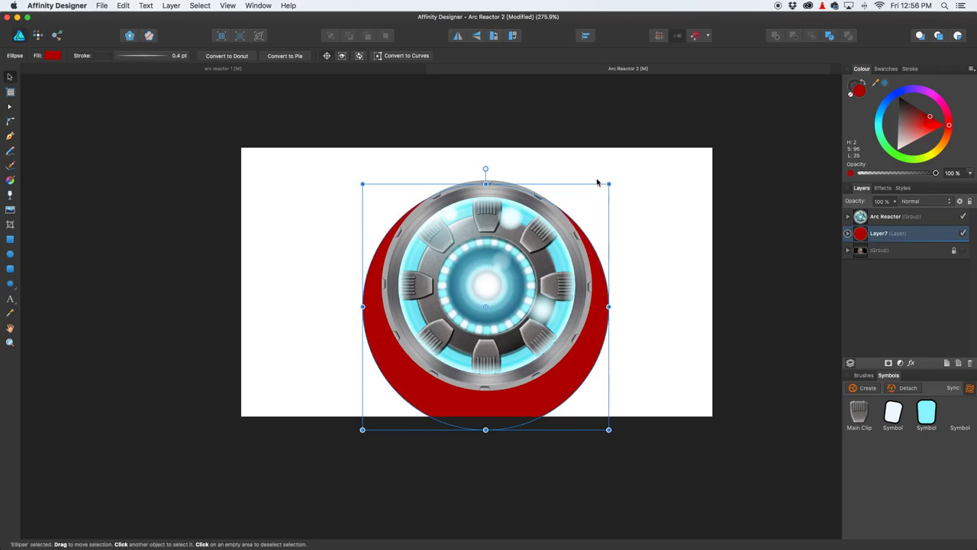
drag(608, 184, 635, 162)
drag(583, 207, 575, 203)
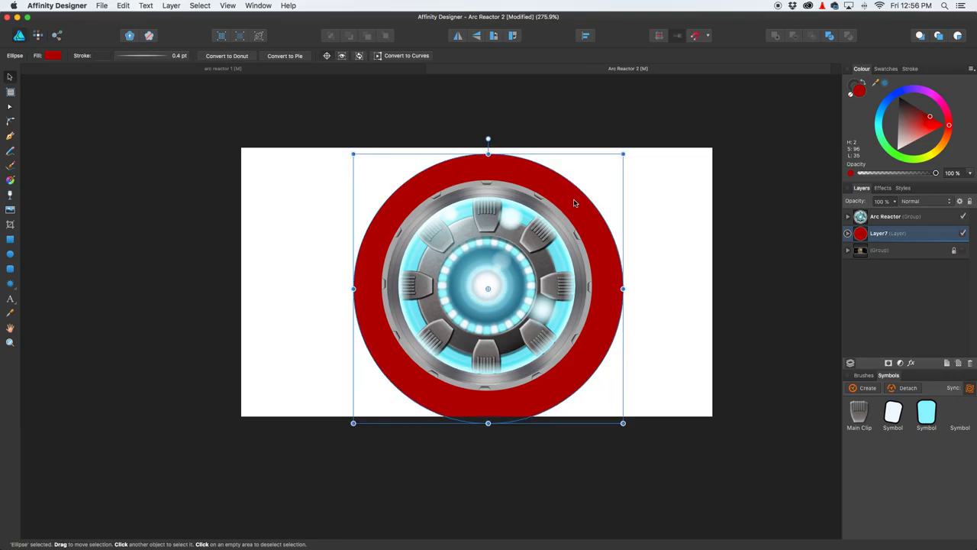
drag(623, 422, 631, 431)
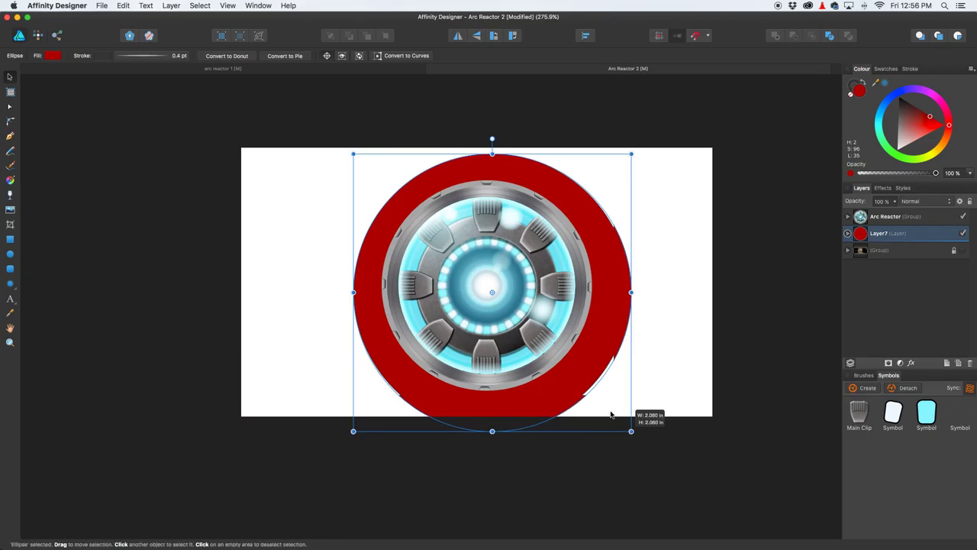
drag(596, 358, 589, 356)
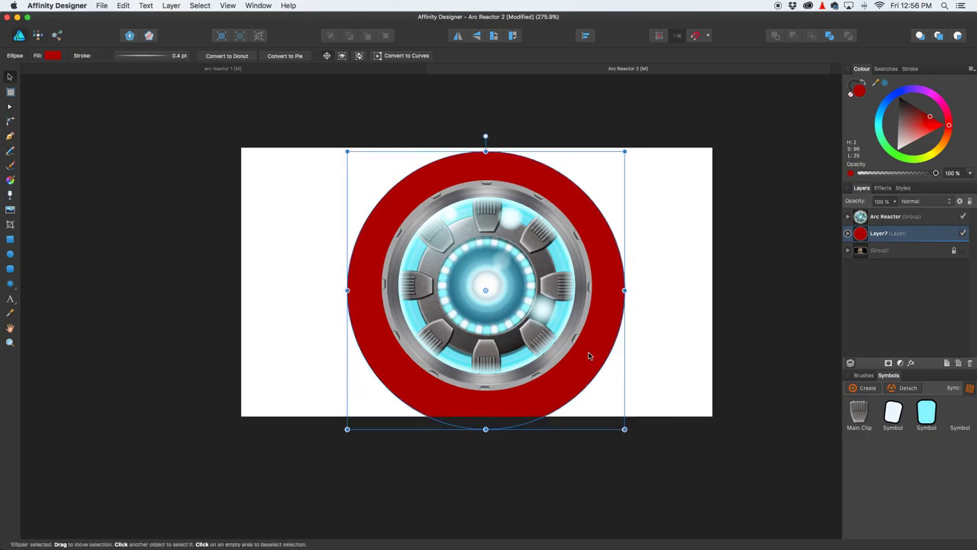
Step: Enlarge the Arc Reactor group and recentre it inside the red circle
click(885, 217)
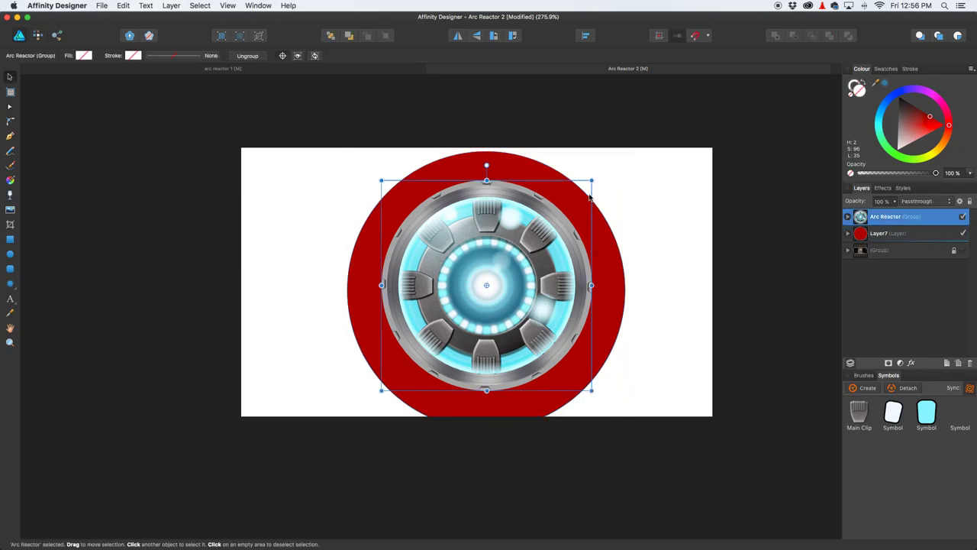
drag(591, 181, 612, 159)
drag(514, 236, 505, 244)
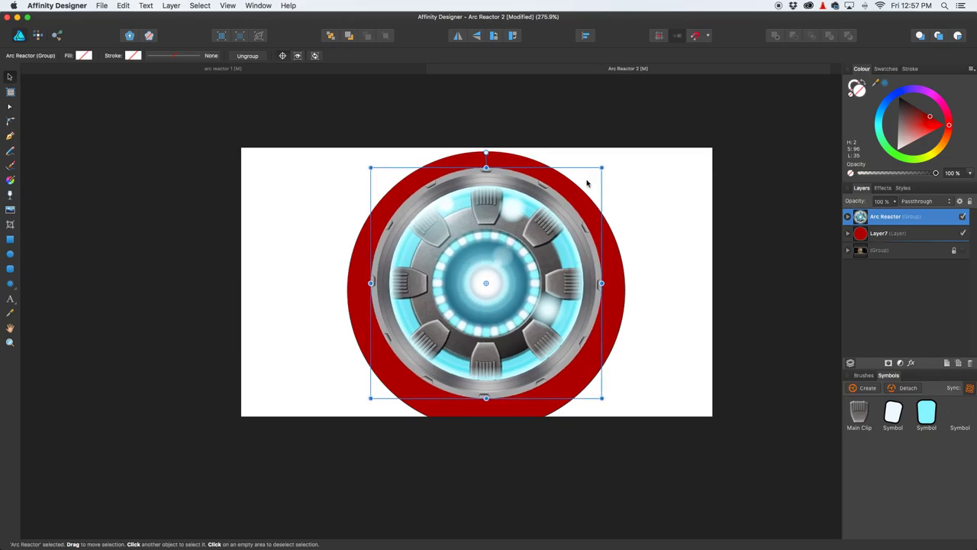
drag(602, 167, 604, 163)
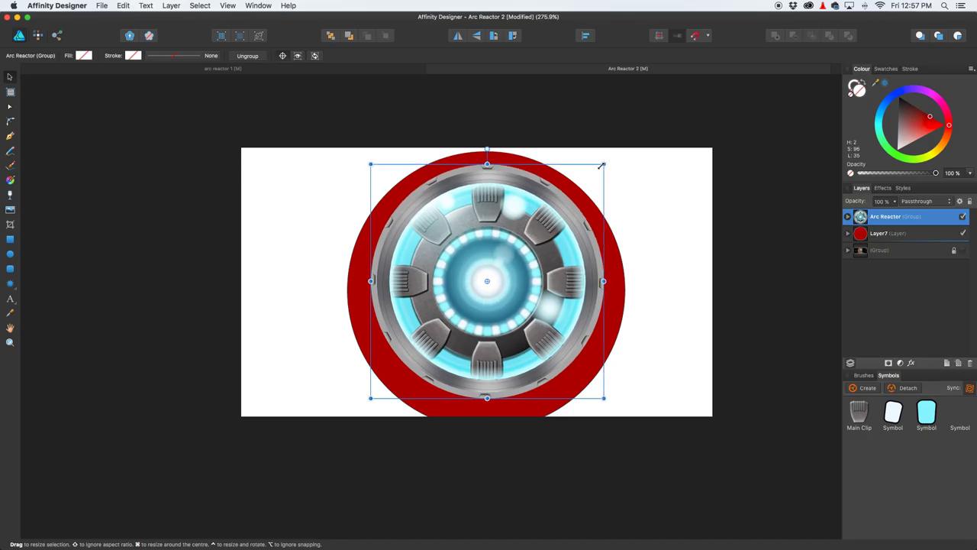
key(Left)
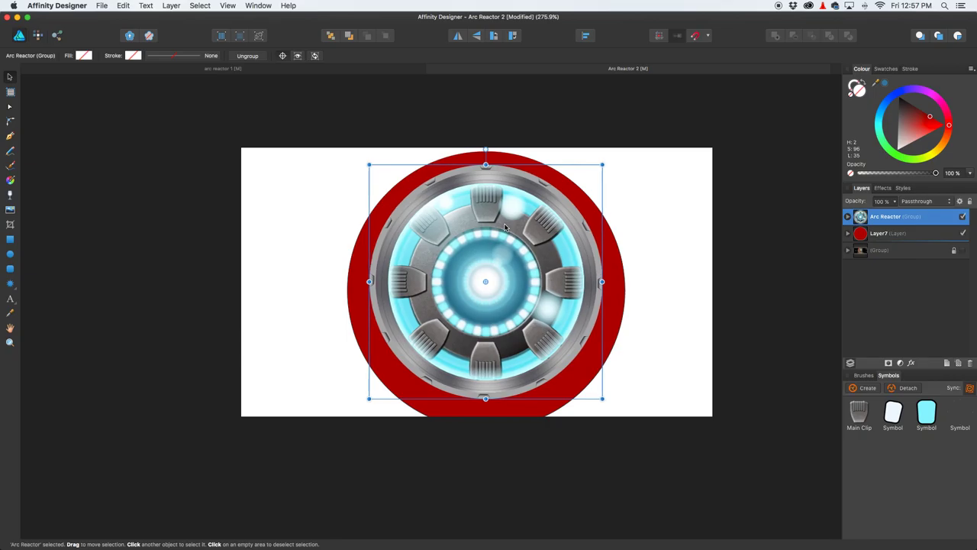
Step: Enlarge the red circle to about 2.093 in and nudge it left to stay centred
click(611, 312)
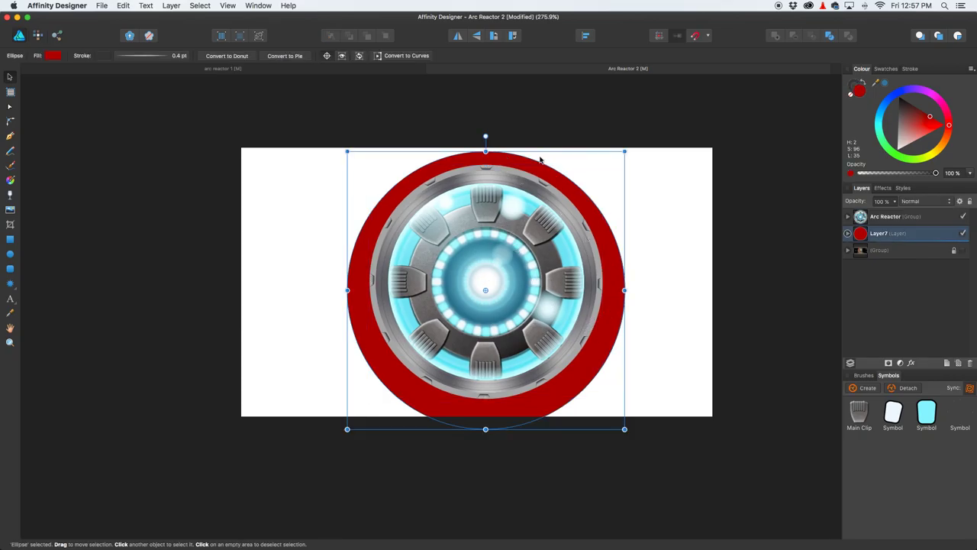
drag(623, 151, 627, 149)
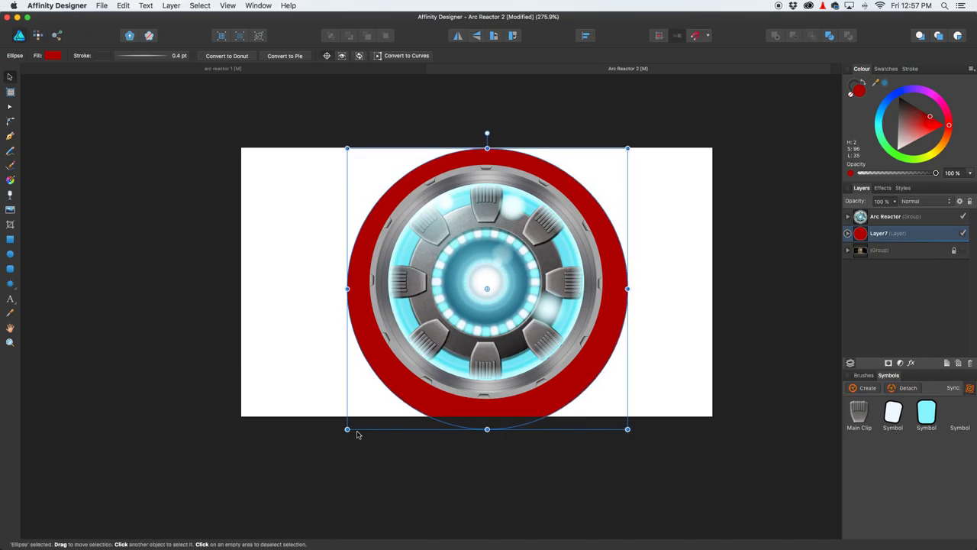
drag(348, 429, 345, 431)
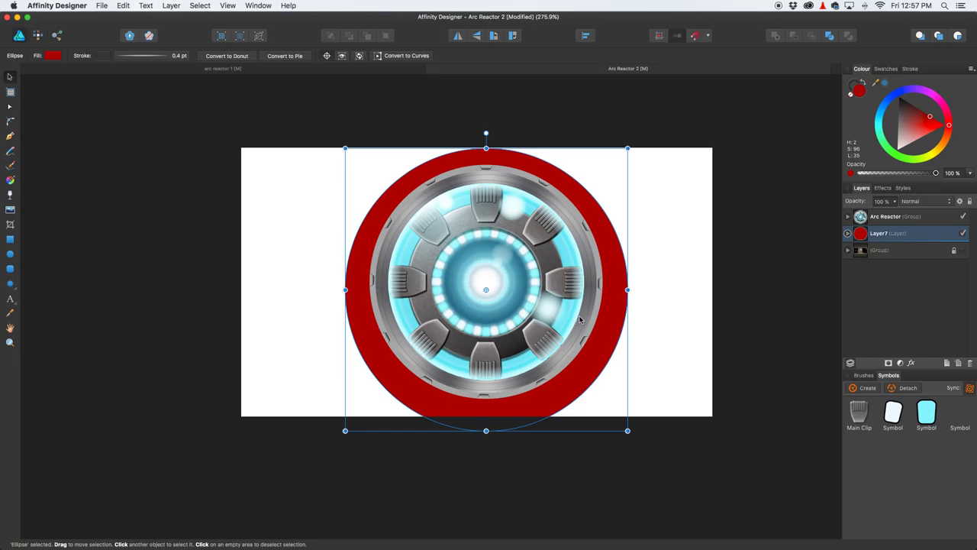
click(753, 191)
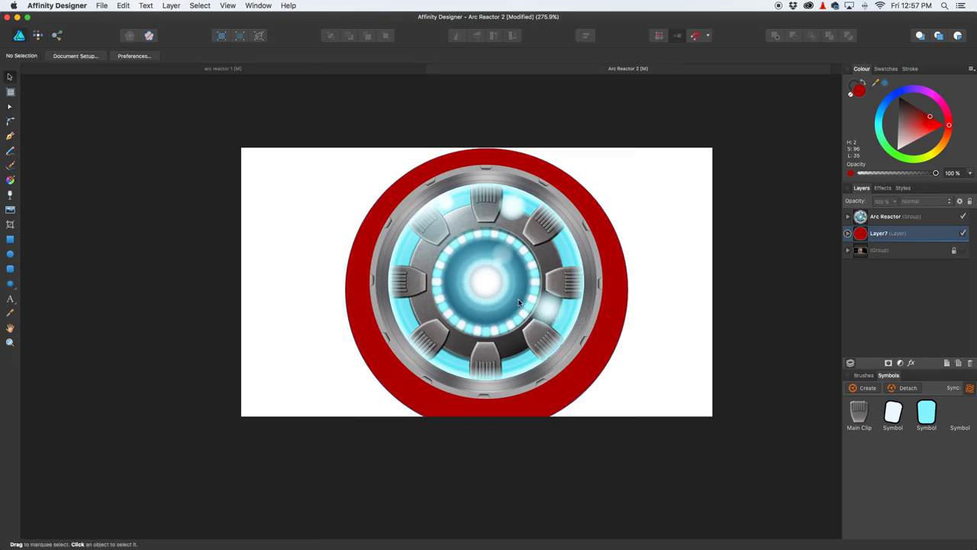
click(615, 313)
key(Left)
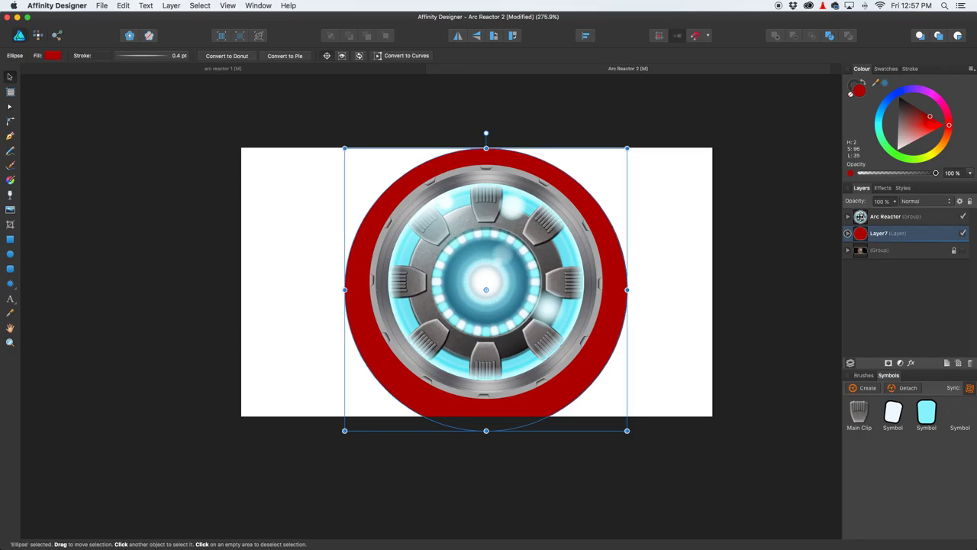
Step: Give the red circle's layer (Layer7) a 5 px Bevel/Emboss effect of type Emboss
double_click(928, 235)
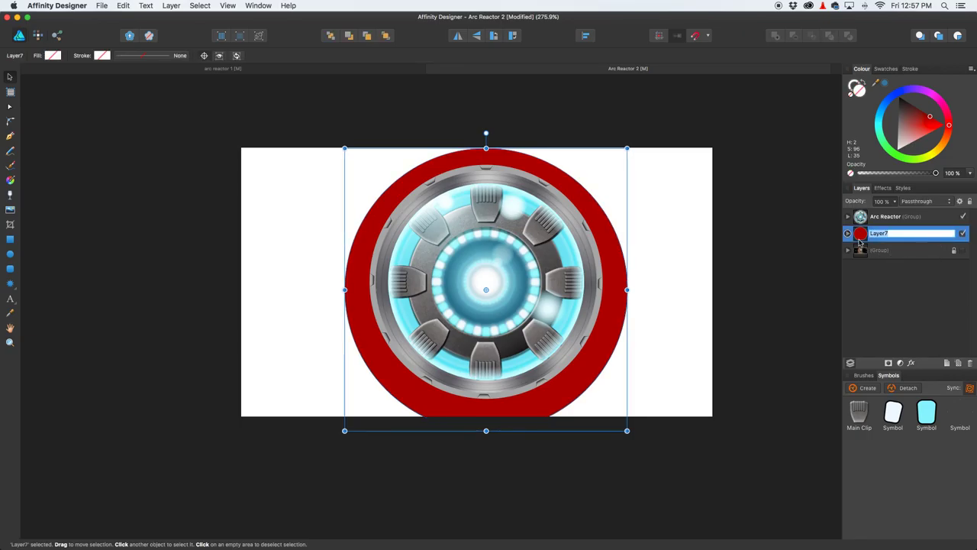
click(912, 278)
click(933, 237)
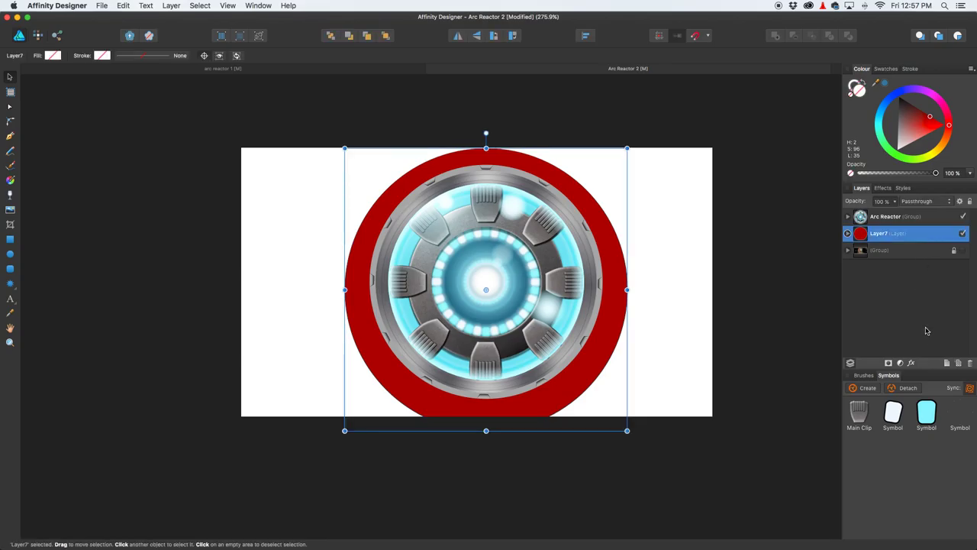
click(912, 364)
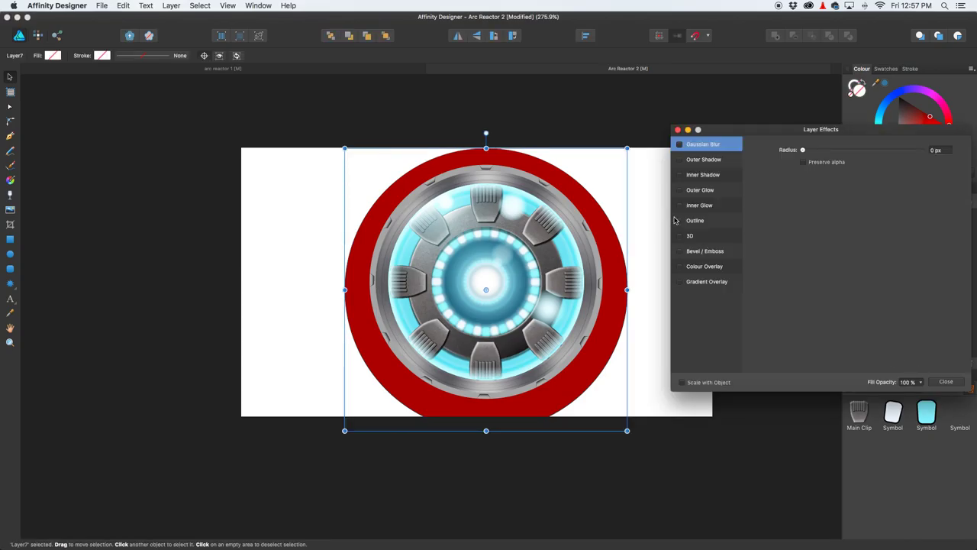
click(680, 251)
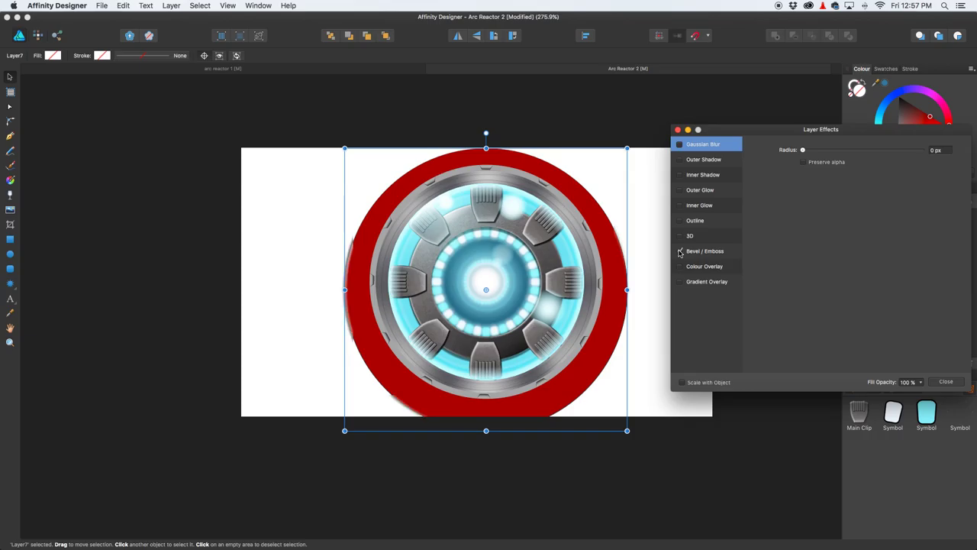
click(706, 253)
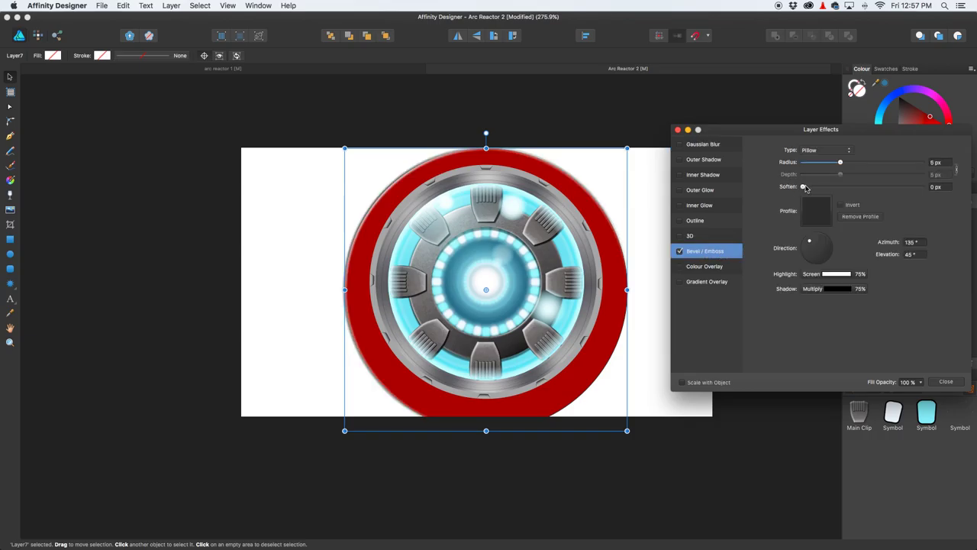
click(818, 151)
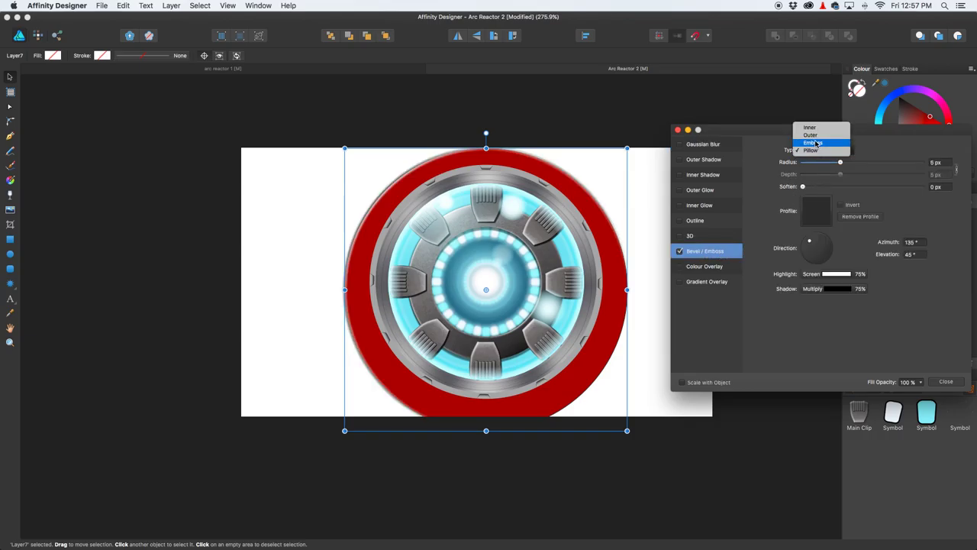
click(814, 143)
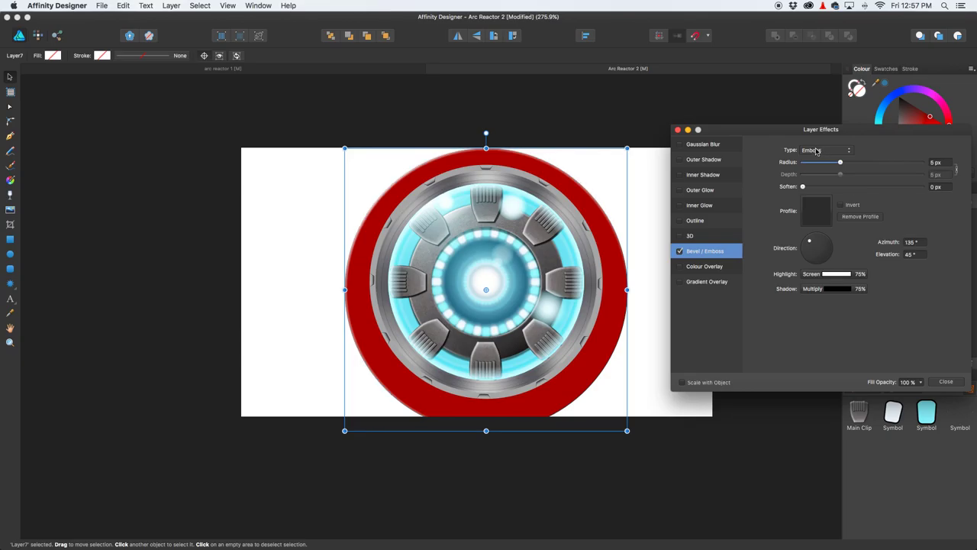
click(677, 130)
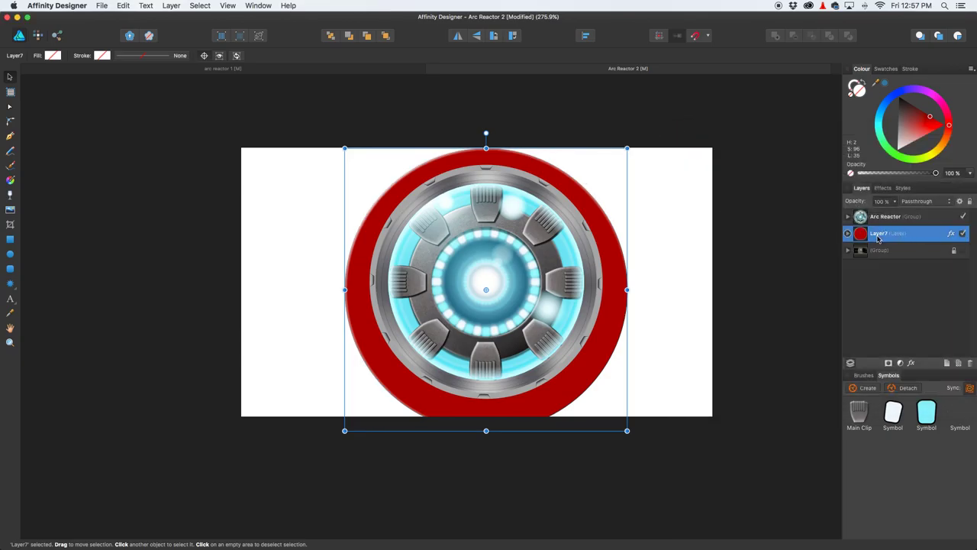
click(848, 233)
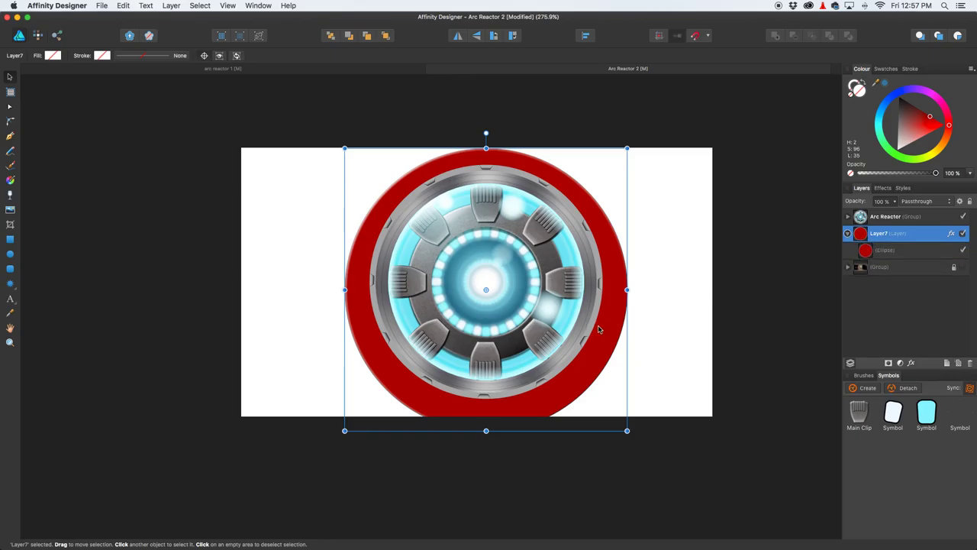
Step: Draw a red rectangle covering the whole page with the Rectangle Tool
click(7, 241)
drag(314, 294, 646, 364)
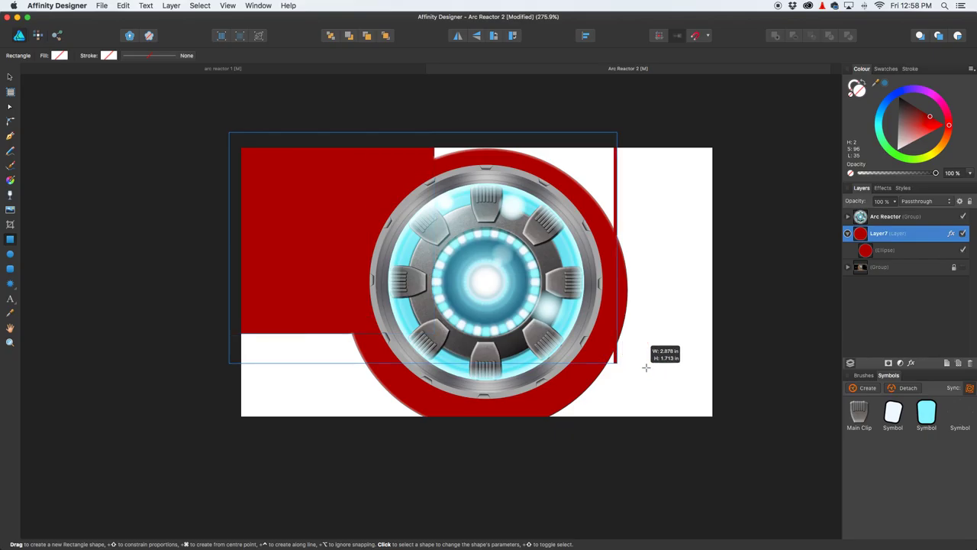
drag(614, 153, 641, 366)
drag(614, 153, 669, 393)
drag(353, 400, 697, 412)
mouse_move(229, 138)
mouse_down()
mouse_move(716, 414)
mouse_move(718, 431)
mouse_up()
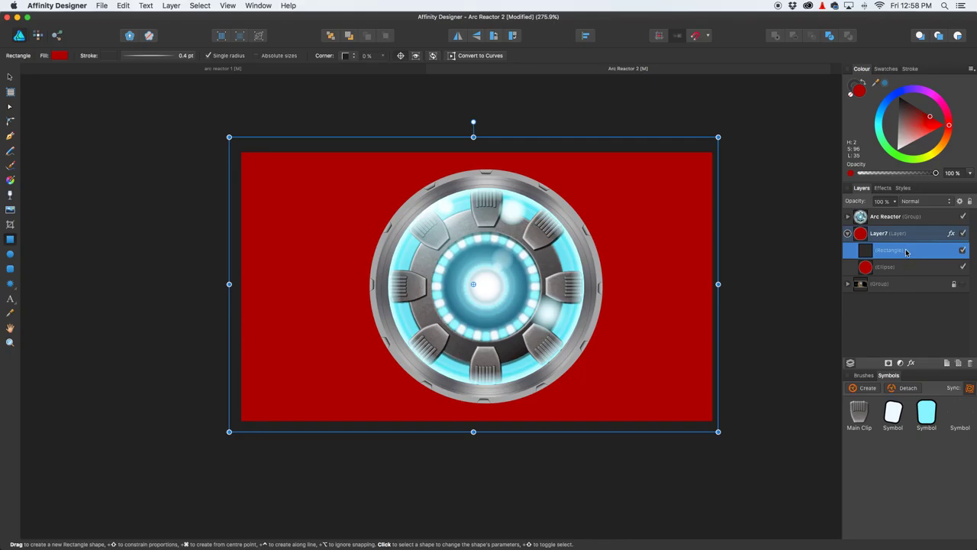
Step: Move the rectangle below the Ellipse in Layer7 and check the layer's effects
drag(867, 252, 863, 275)
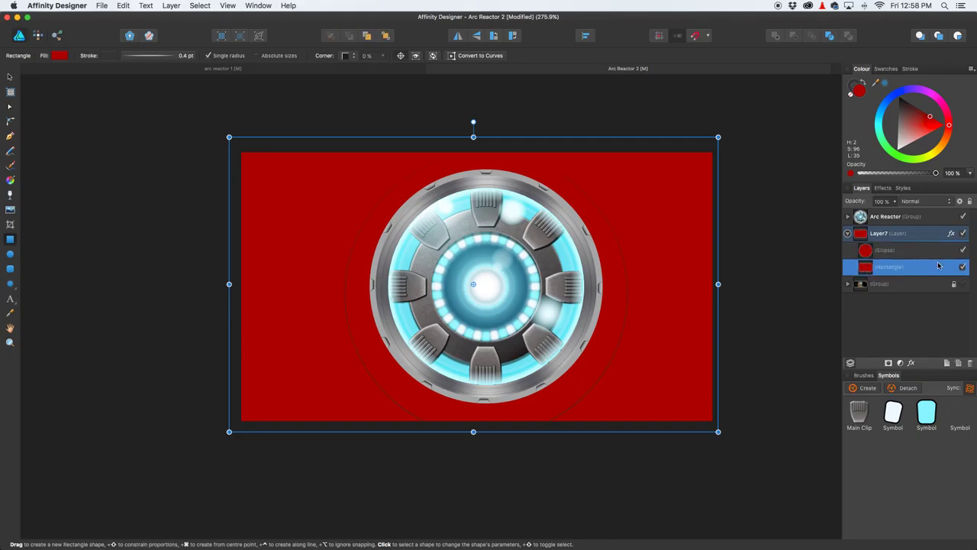
click(952, 235)
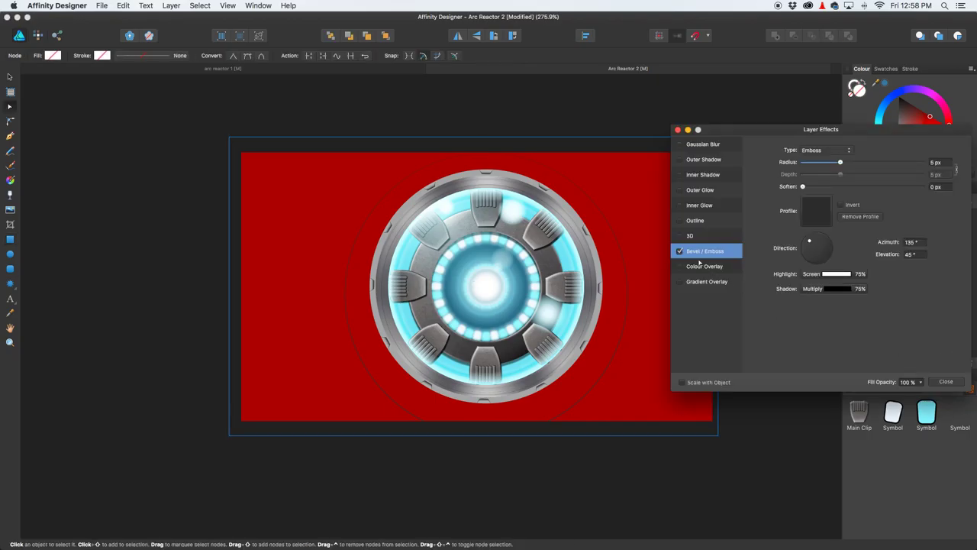
click(678, 130)
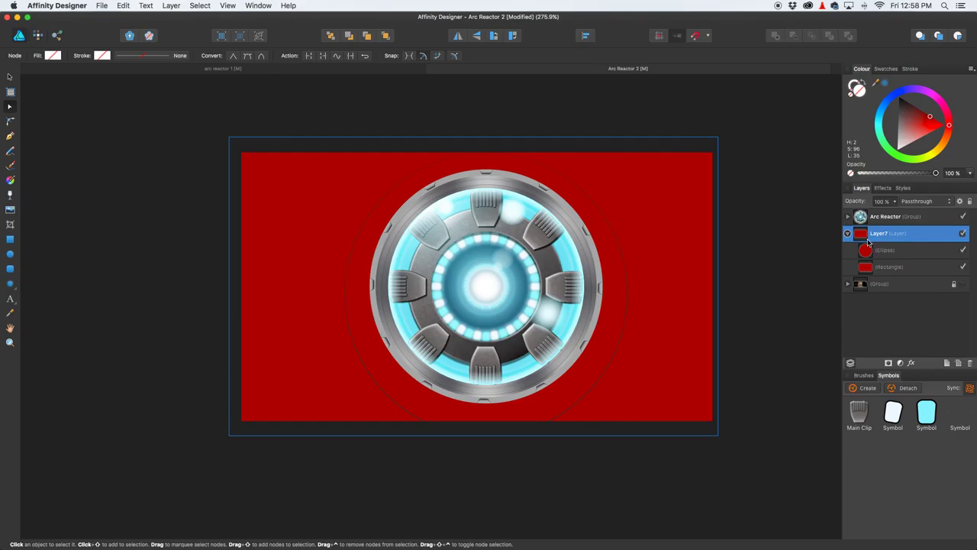
click(902, 268)
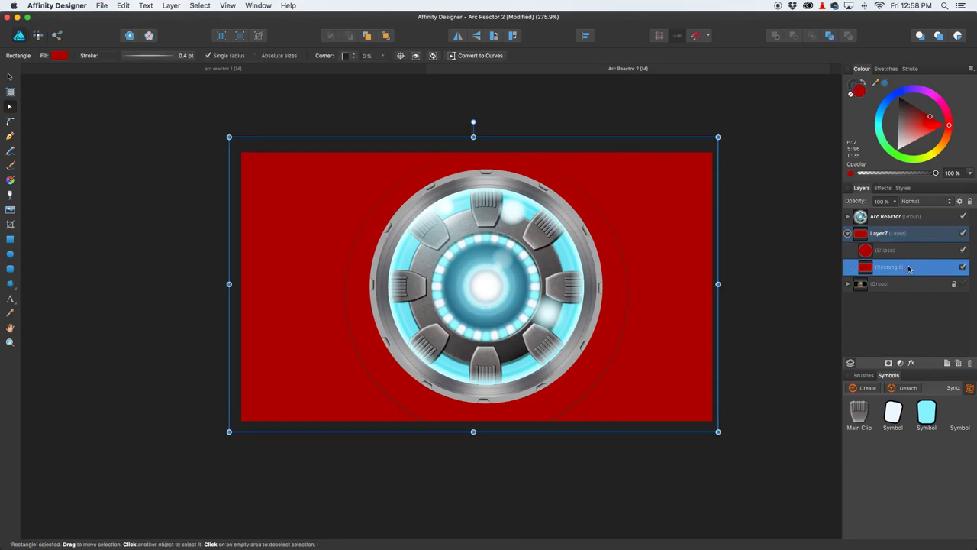
click(899, 250)
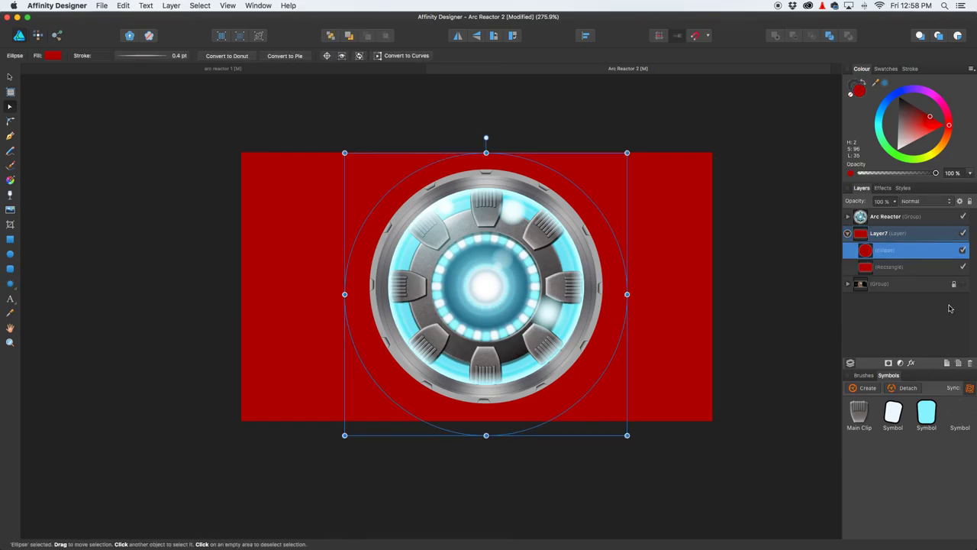
Step: Enable Bevel/Emboss on the ellipse and set its type to Pillow
click(912, 364)
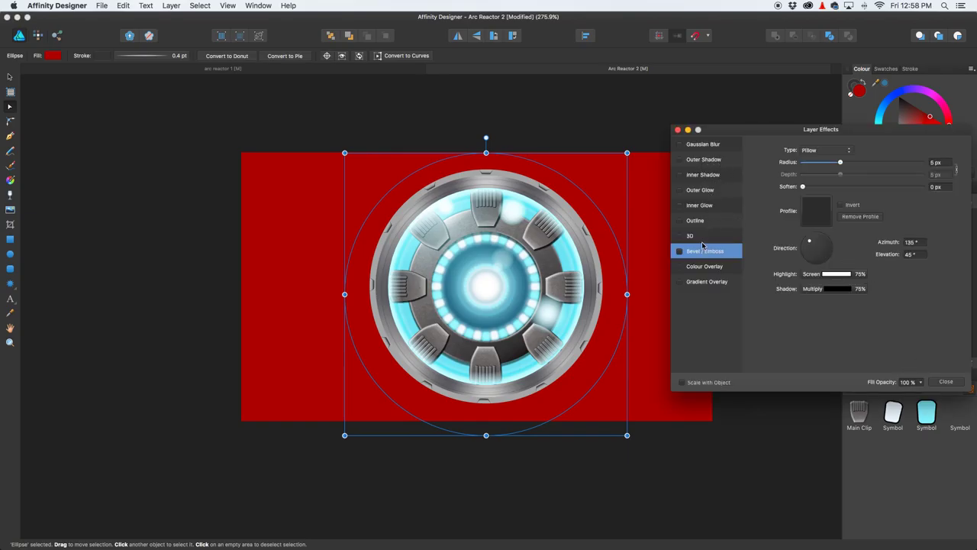
click(679, 252)
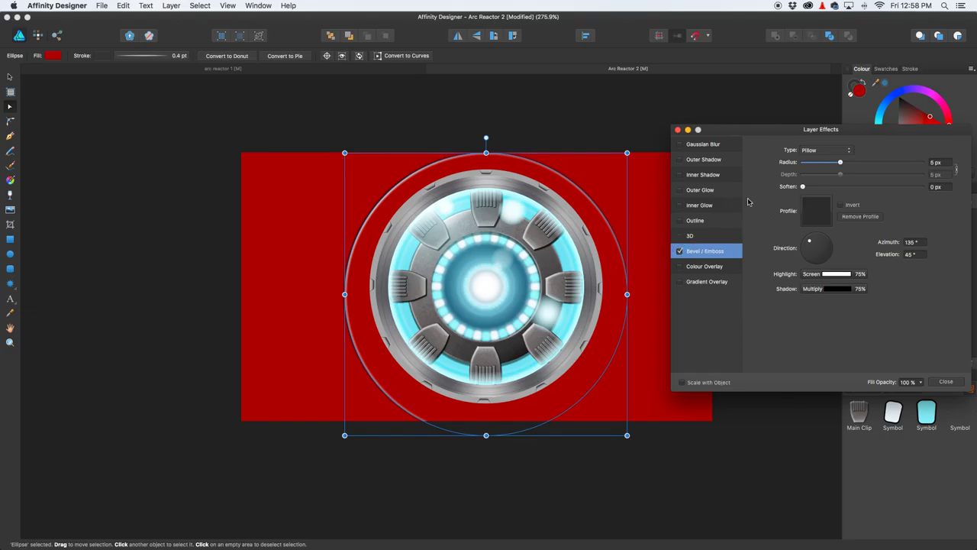
click(828, 151)
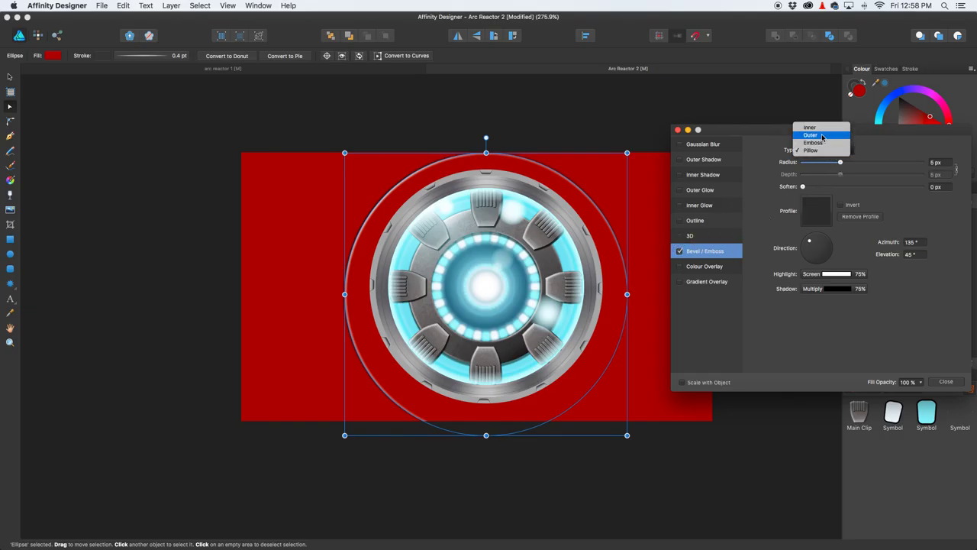
click(821, 128)
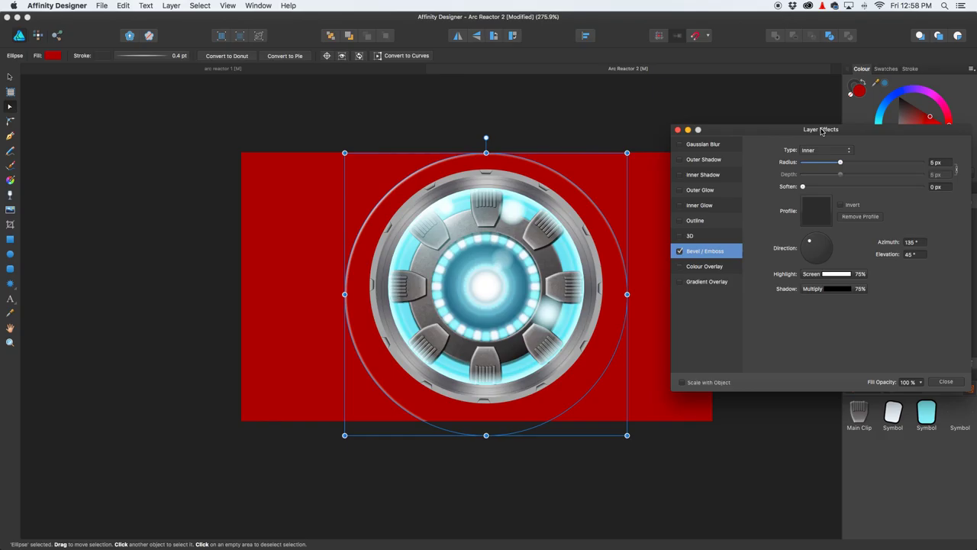
click(823, 151)
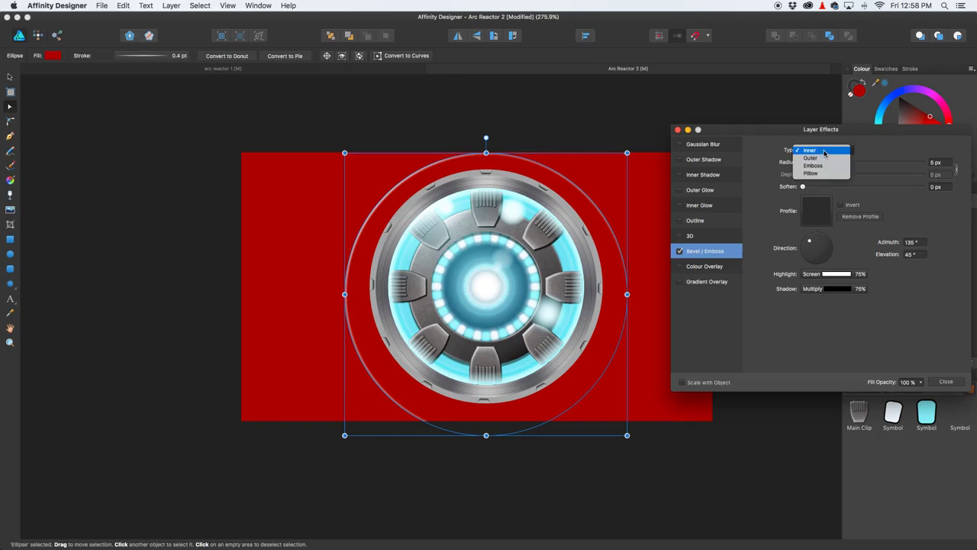
click(825, 158)
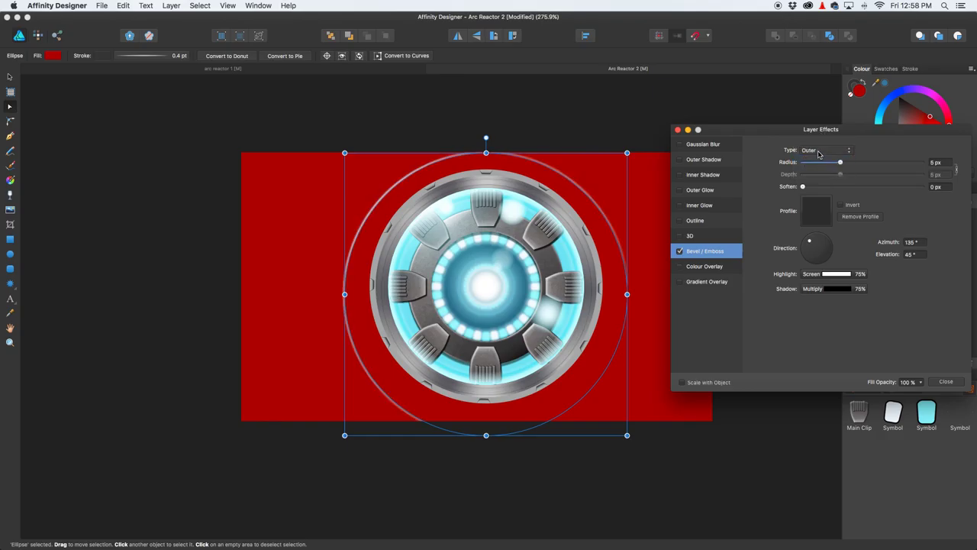
click(819, 149)
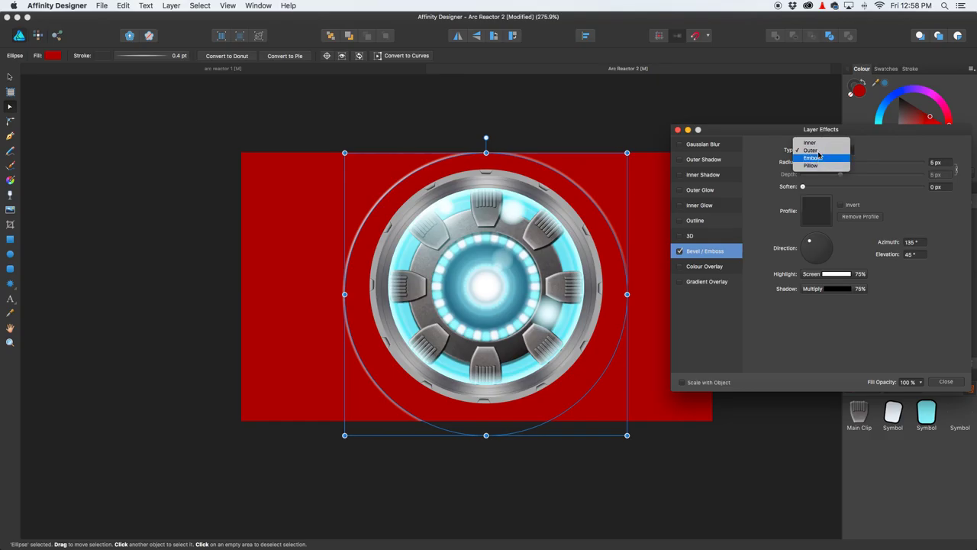
click(820, 158)
click(820, 158)
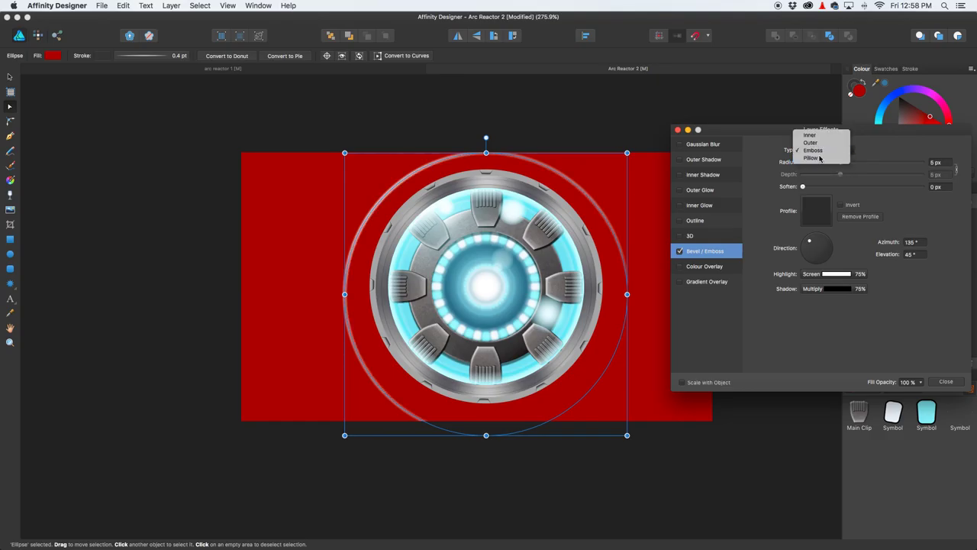
click(820, 158)
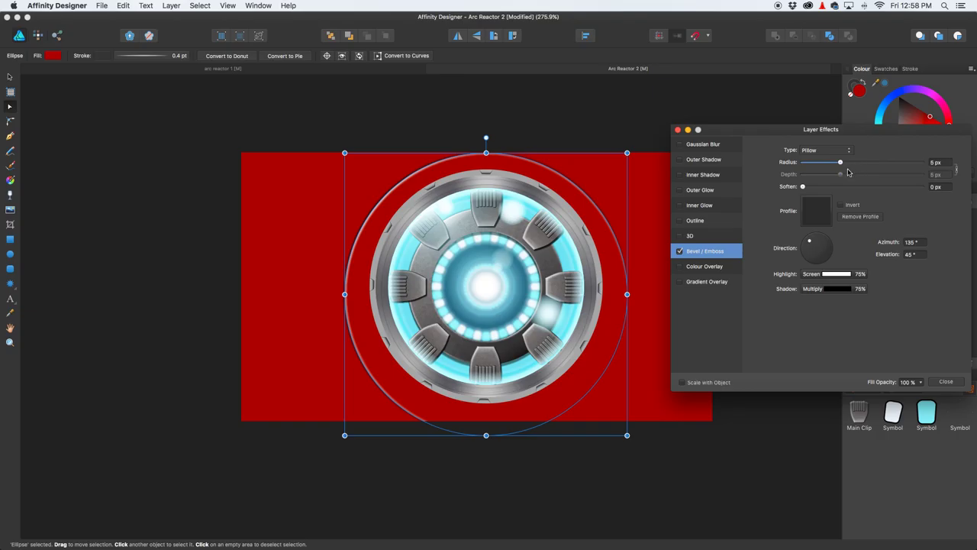
Step: Set the Pillow bevel to 3.1 px radius, a raised light angle, and 0.6 px soften
drag(840, 163, 836, 163)
drag(812, 244, 812, 244)
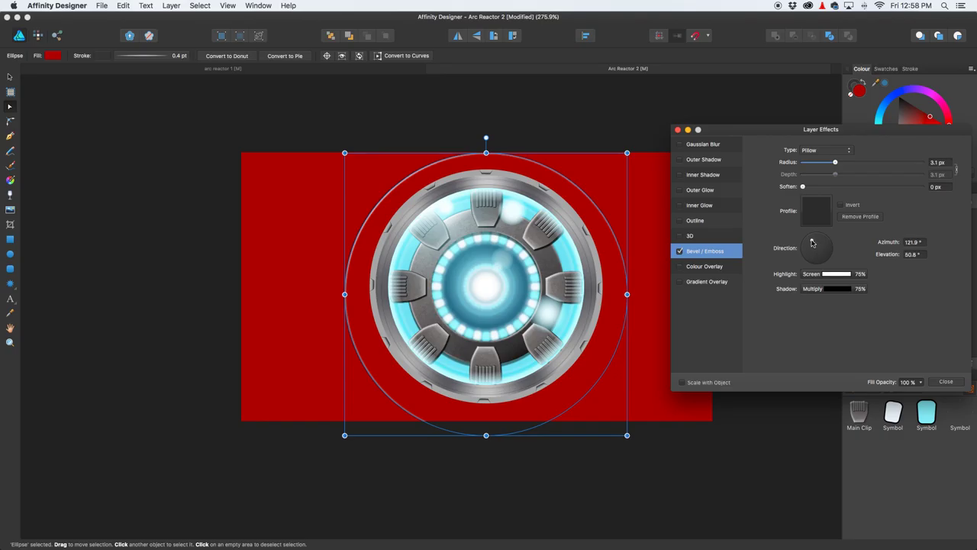
drag(812, 243, 812, 239)
drag(812, 242, 814, 247)
drag(814, 247, 813, 242)
drag(803, 188, 811, 193)
click(948, 381)
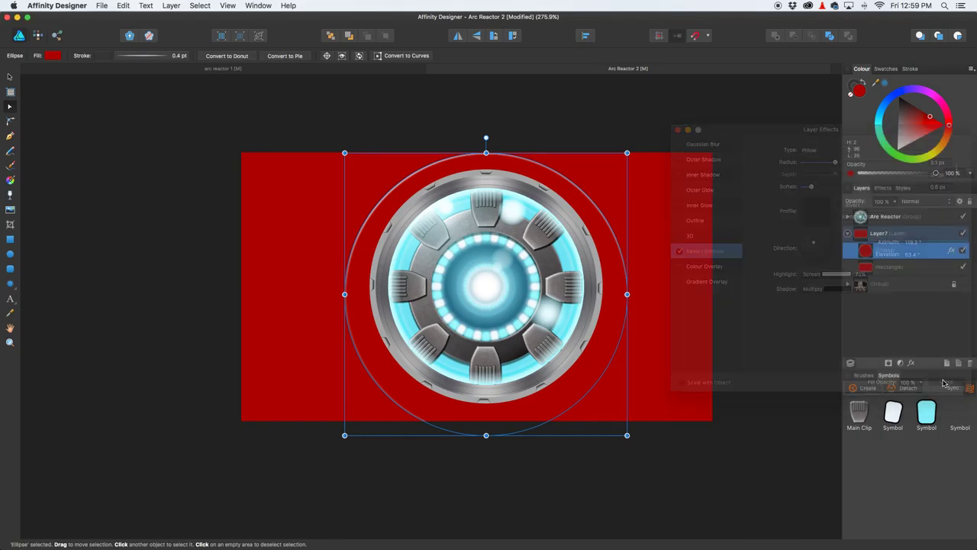
click(130, 146)
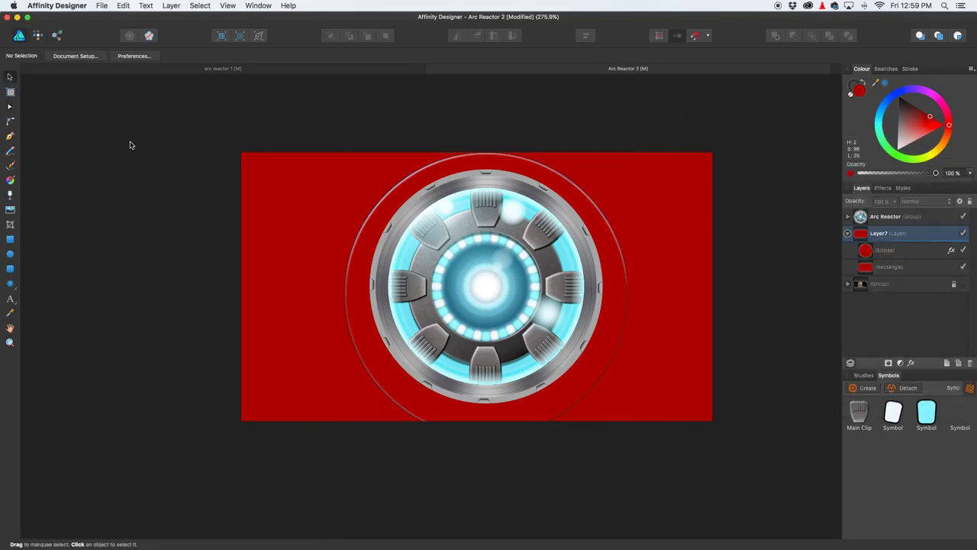
click(620, 306)
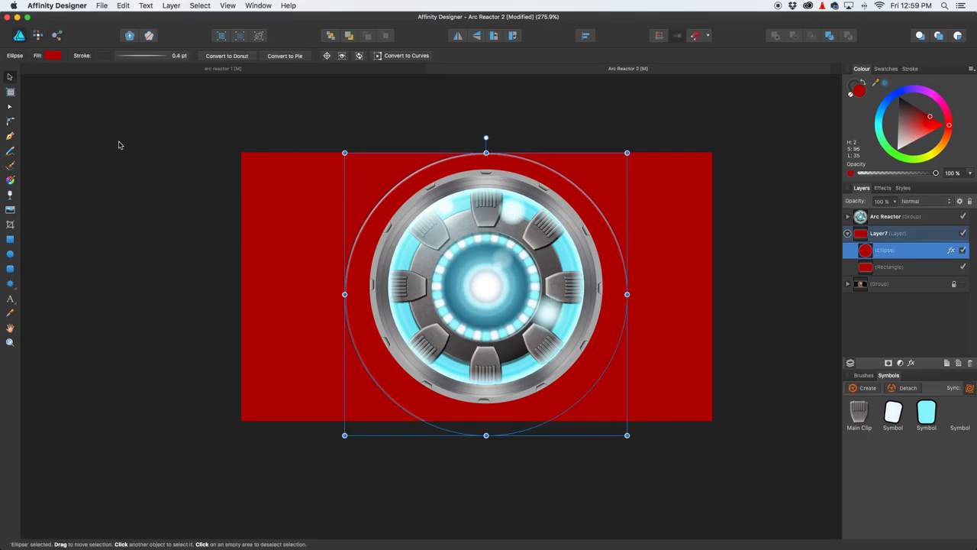
Step: Apply a top-to-bottom linear gradient to the ellipse, deepen its bottom red, and add a stop
click(10, 180)
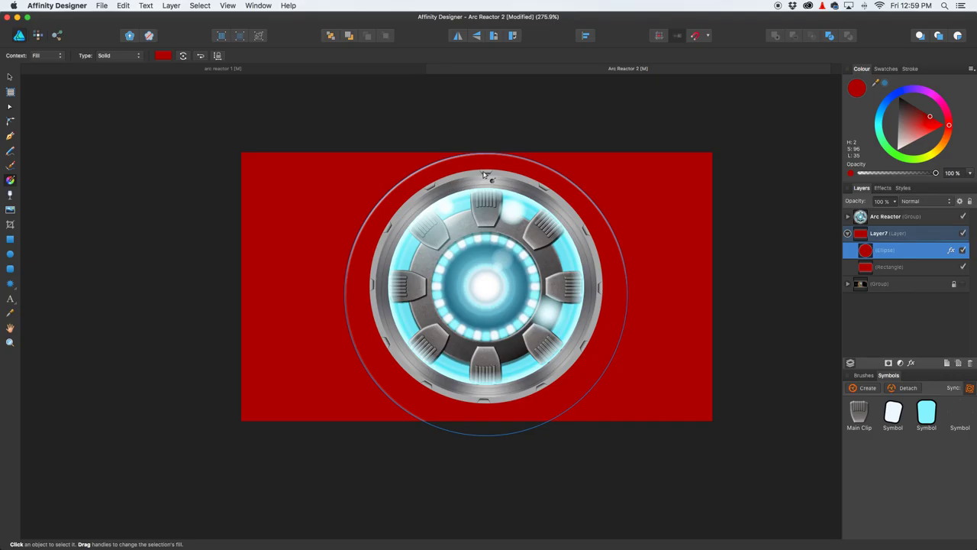
drag(486, 159, 489, 369)
drag(490, 403, 490, 410)
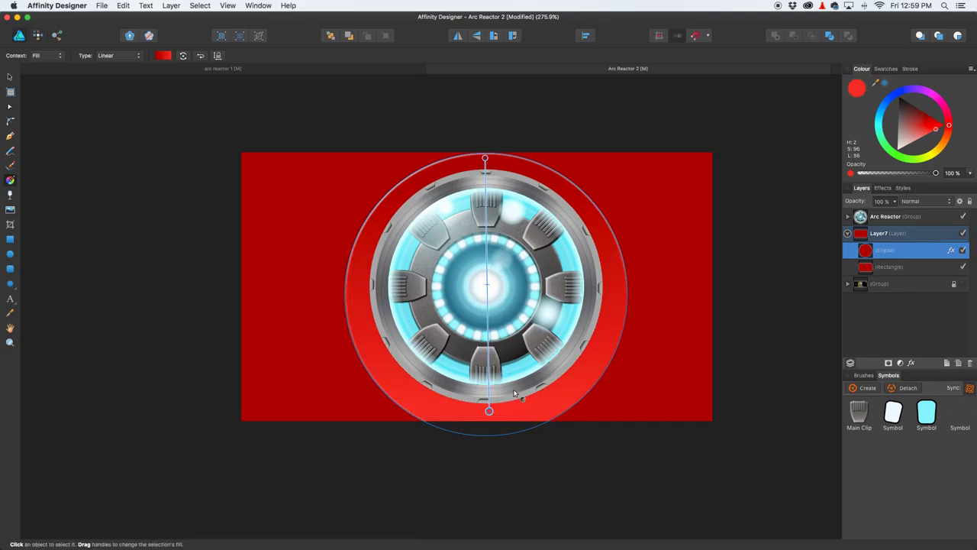
drag(921, 110, 912, 105)
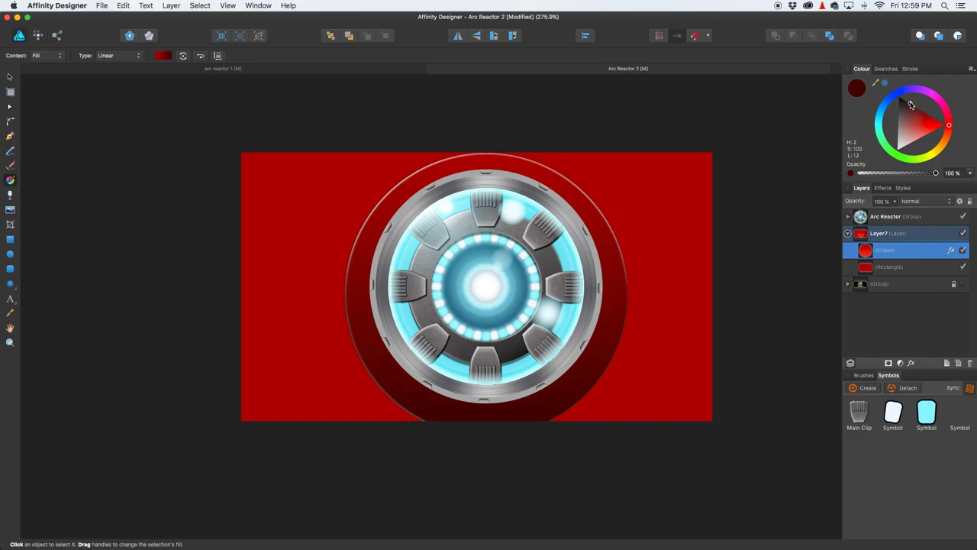
click(485, 158)
click(486, 164)
drag(486, 165, 486, 200)
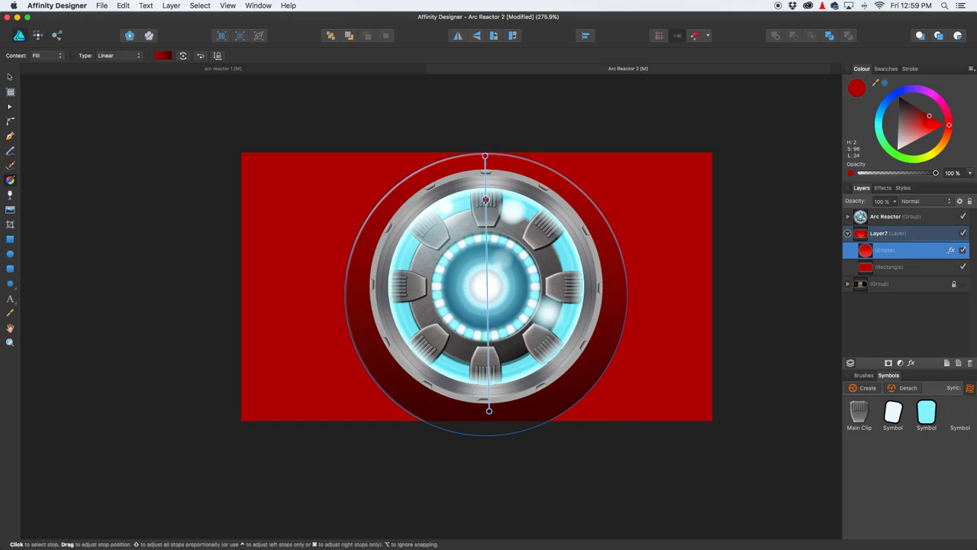
drag(490, 410, 486, 430)
Step: Add a lower stop, shade the stops from mid red to very dark red, and reposition them
click(485, 408)
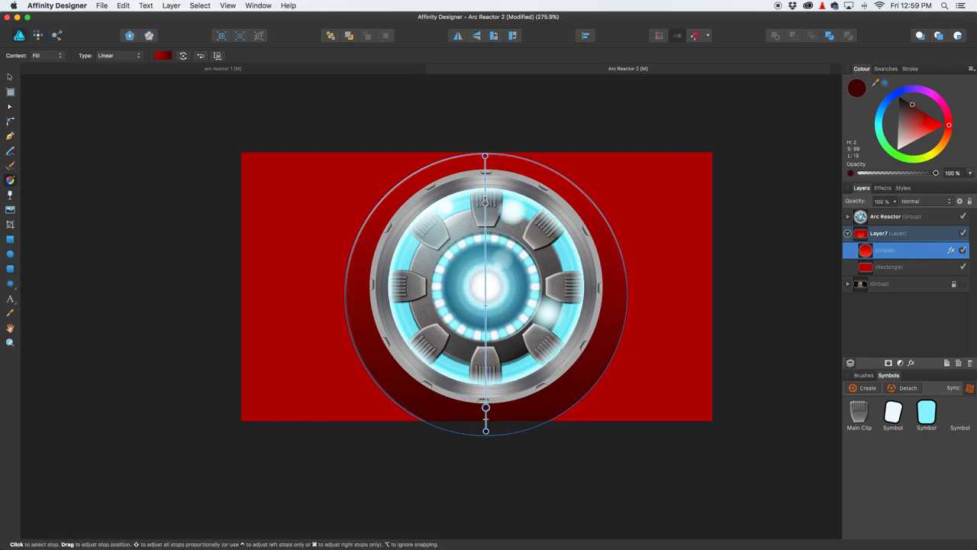
drag(485, 201, 485, 194)
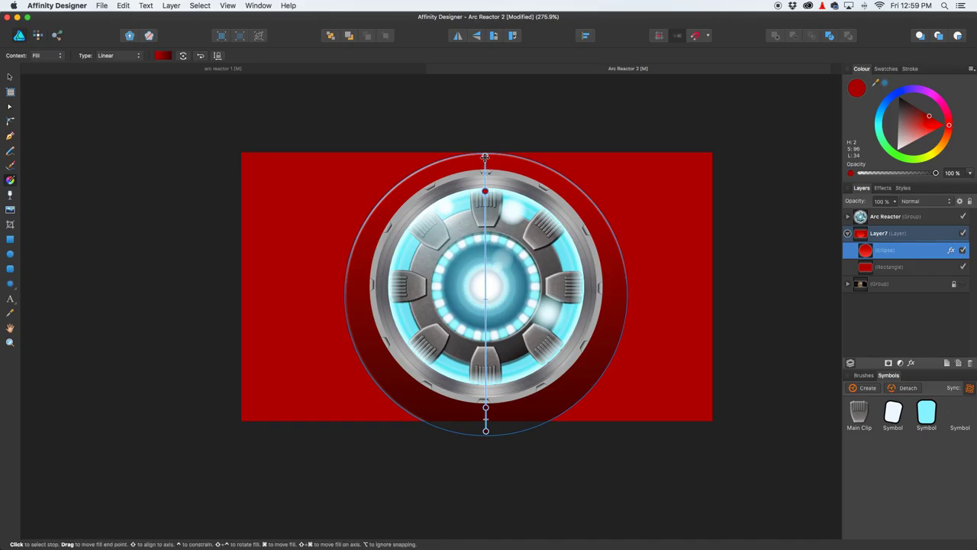
click(922, 138)
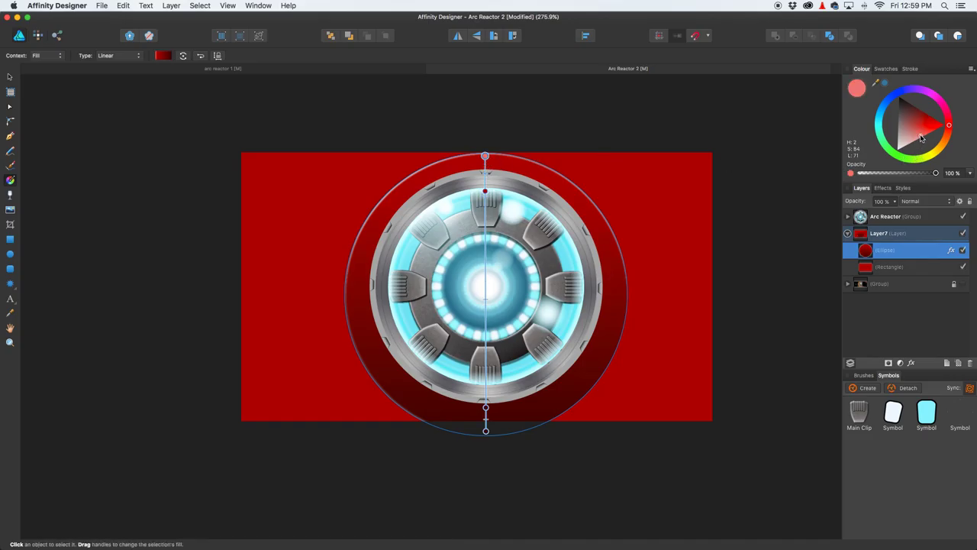
drag(922, 138, 924, 127)
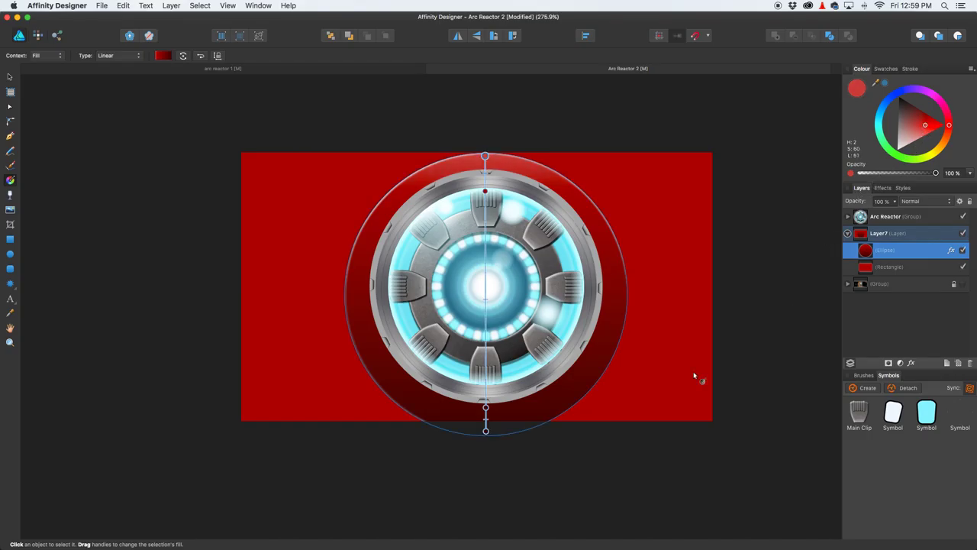
click(485, 431)
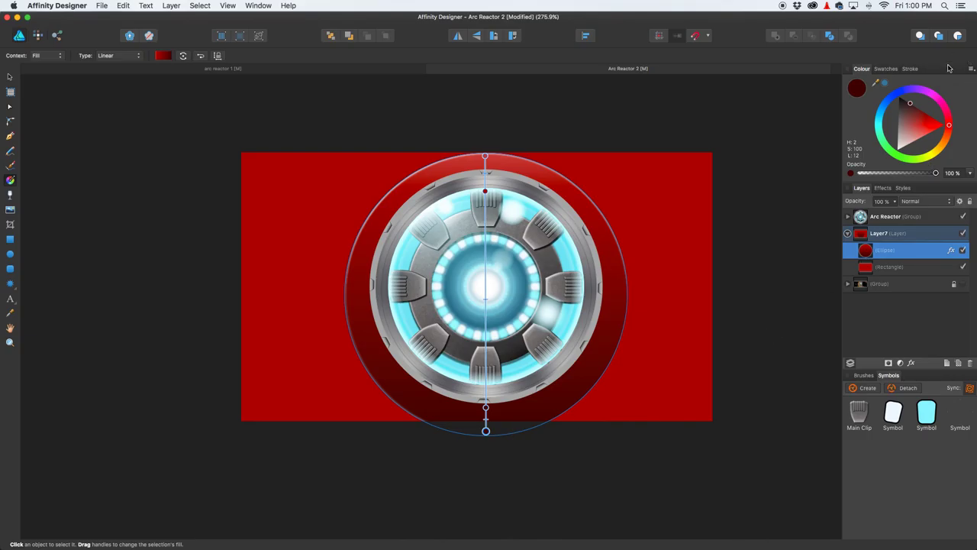
drag(911, 104, 910, 103)
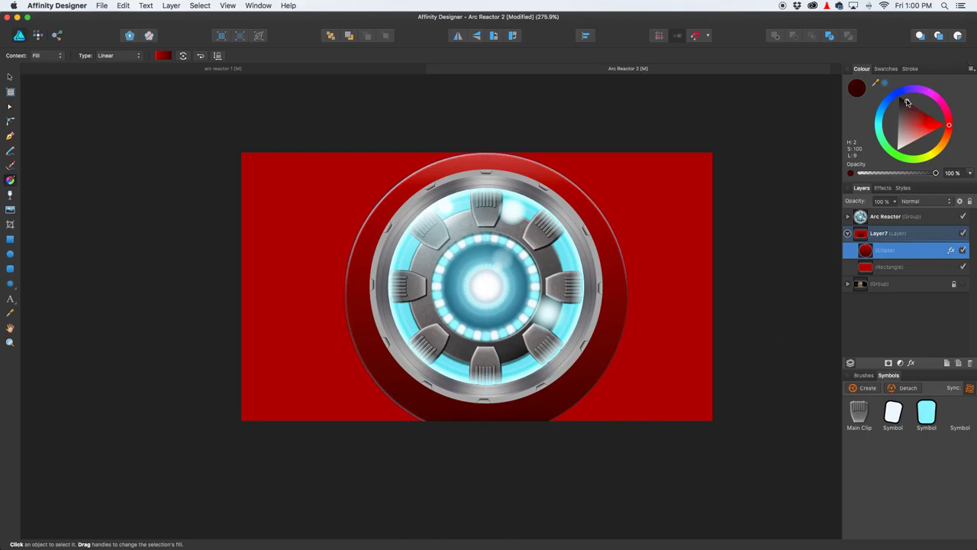
drag(908, 101, 906, 100)
drag(486, 406, 486, 340)
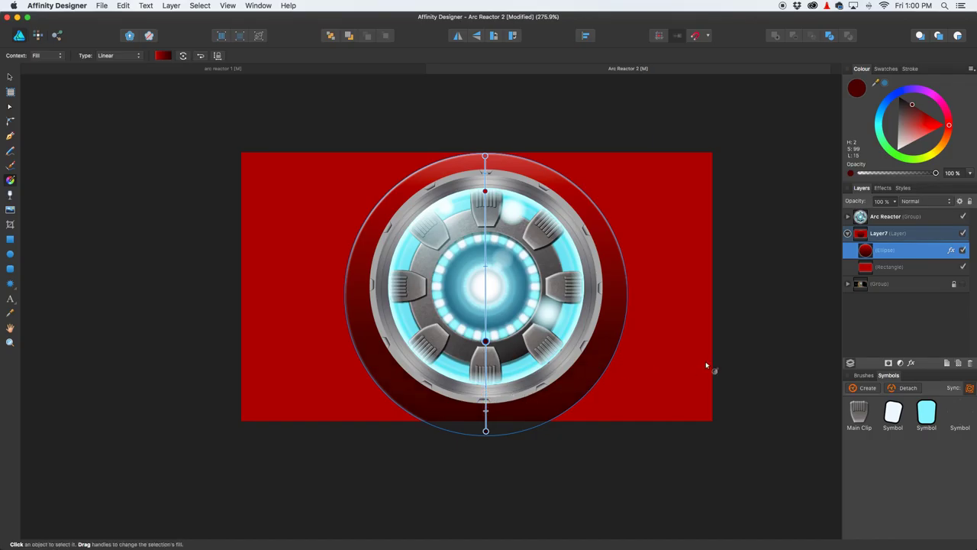
click(8, 76)
click(161, 167)
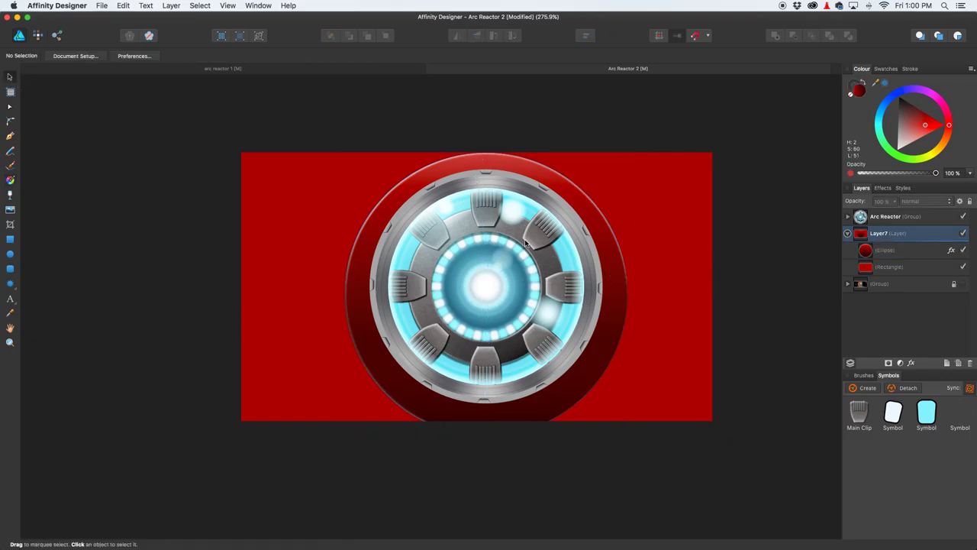
click(283, 71)
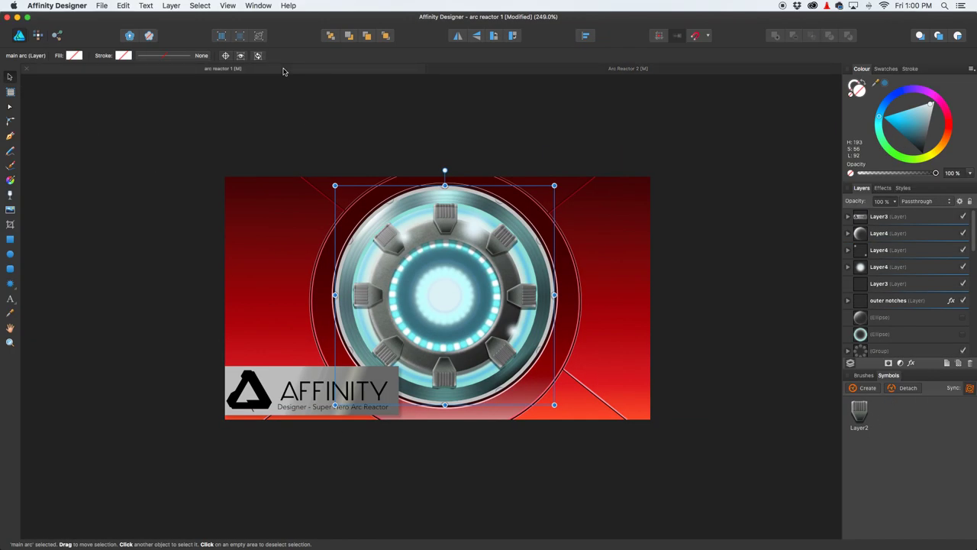
click(517, 72)
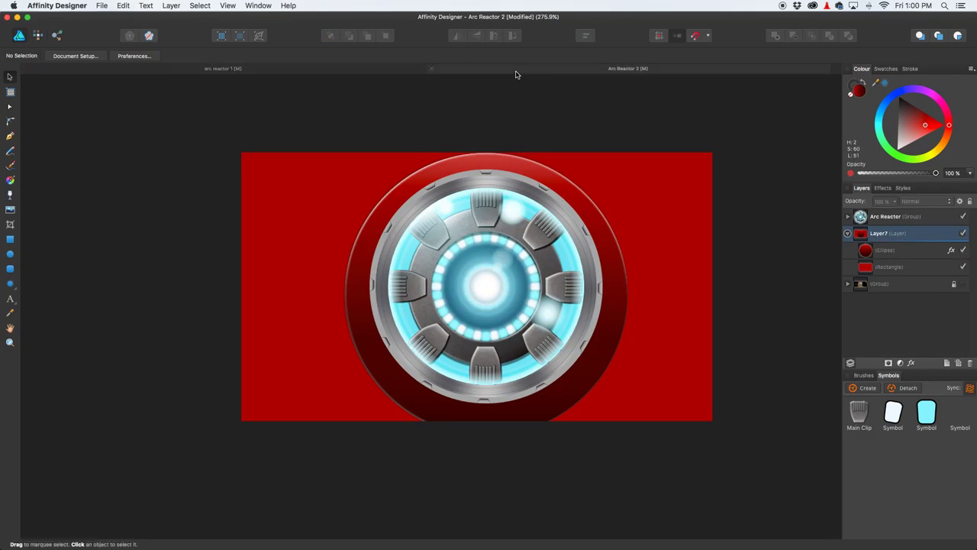
click(396, 70)
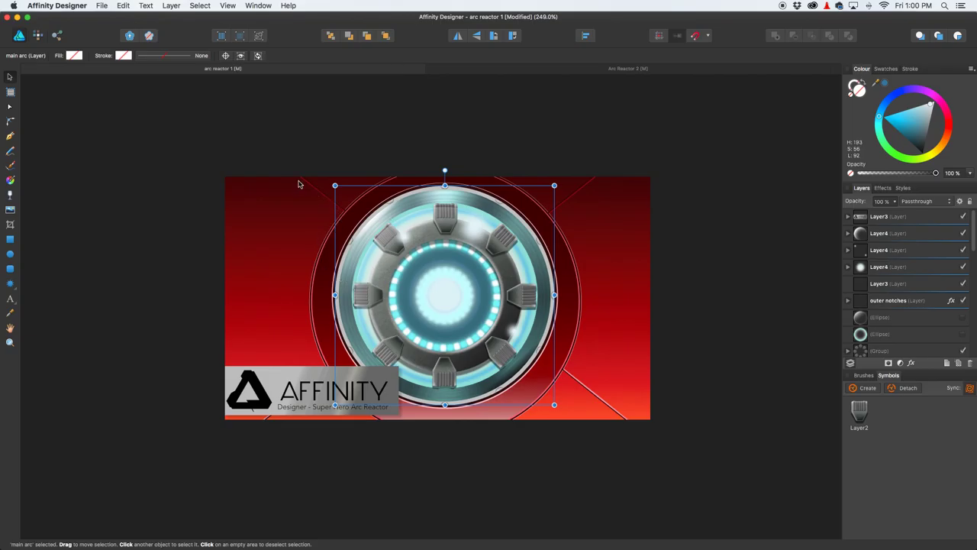
click(543, 71)
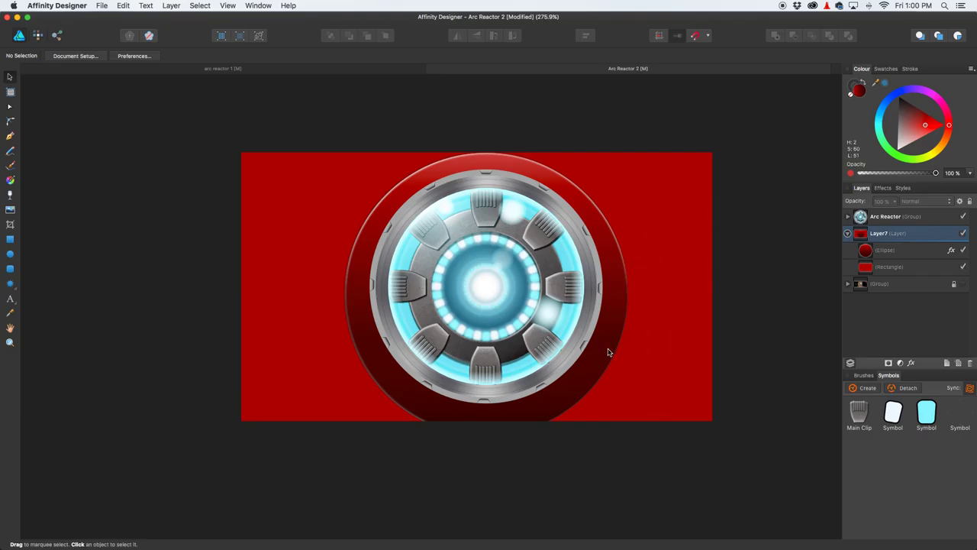
click(890, 251)
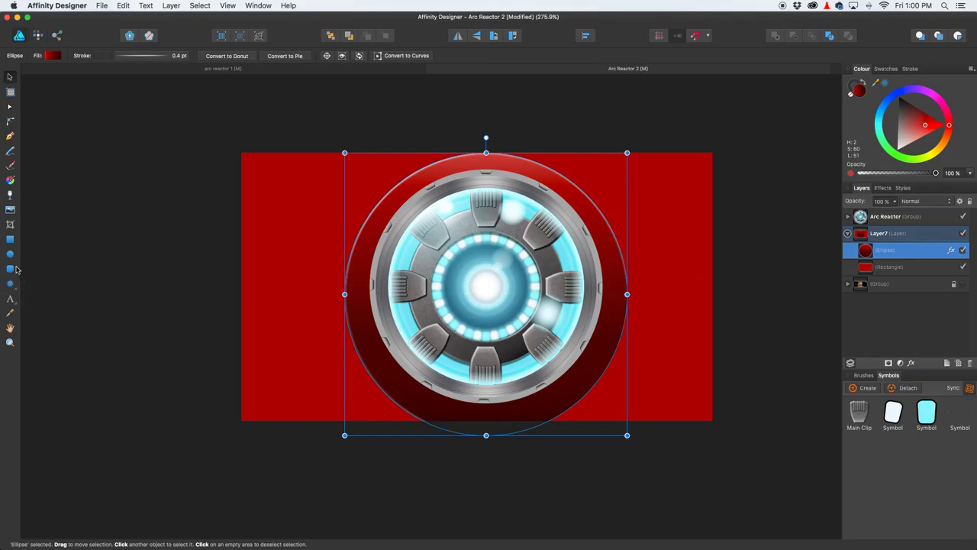
Step: Draw a Pen line from the outer ring's edge to the top-right with a flat, wider stroke
click(10, 136)
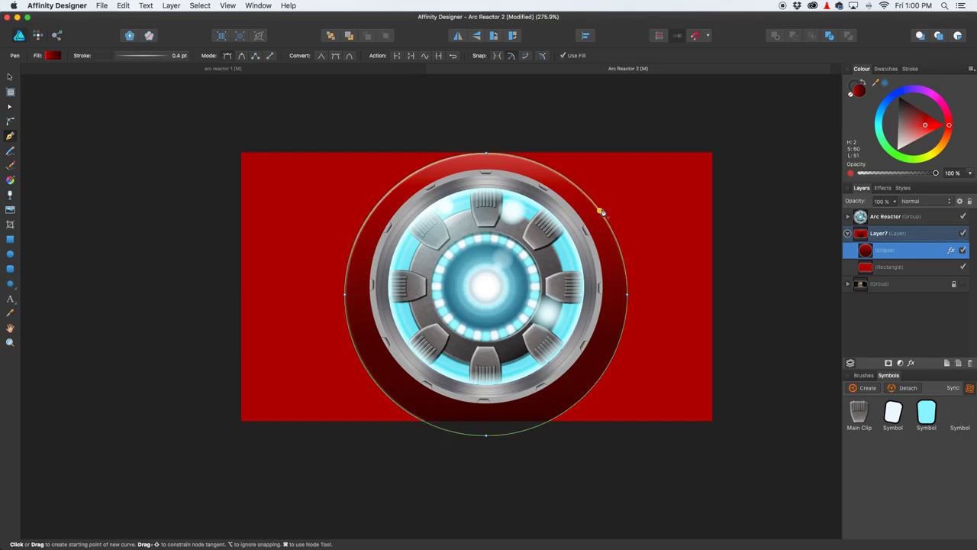
click(604, 217)
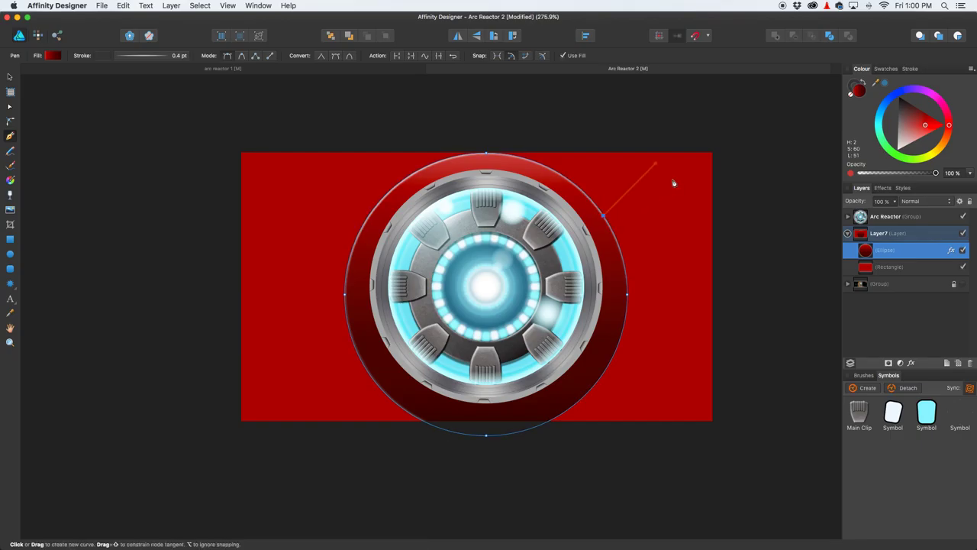
drag(666, 152, 686, 172)
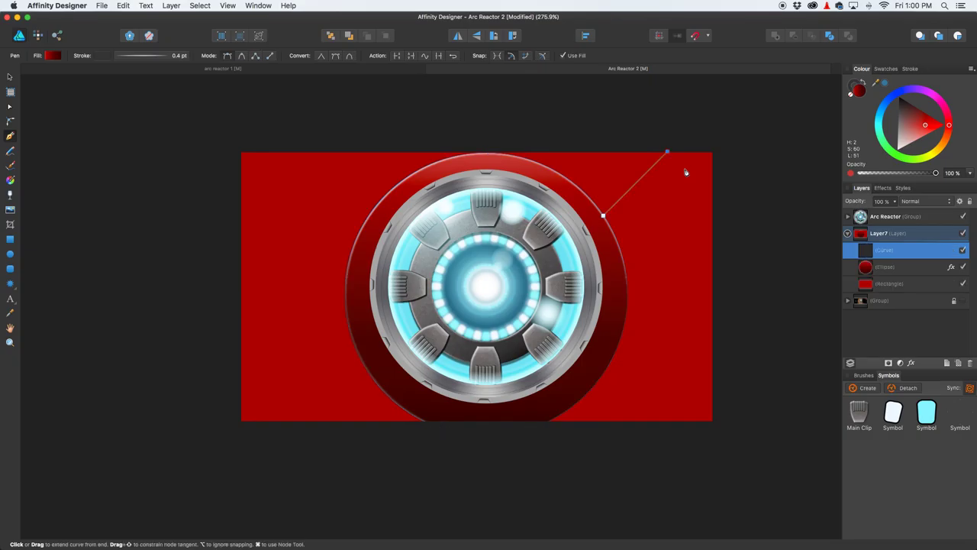
click(151, 56)
click(189, 162)
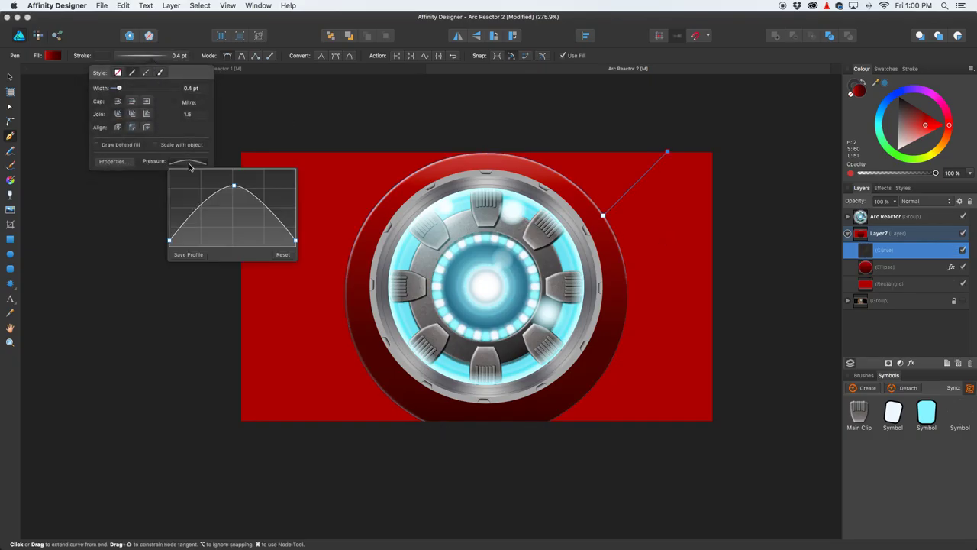
click(281, 254)
drag(119, 89, 129, 89)
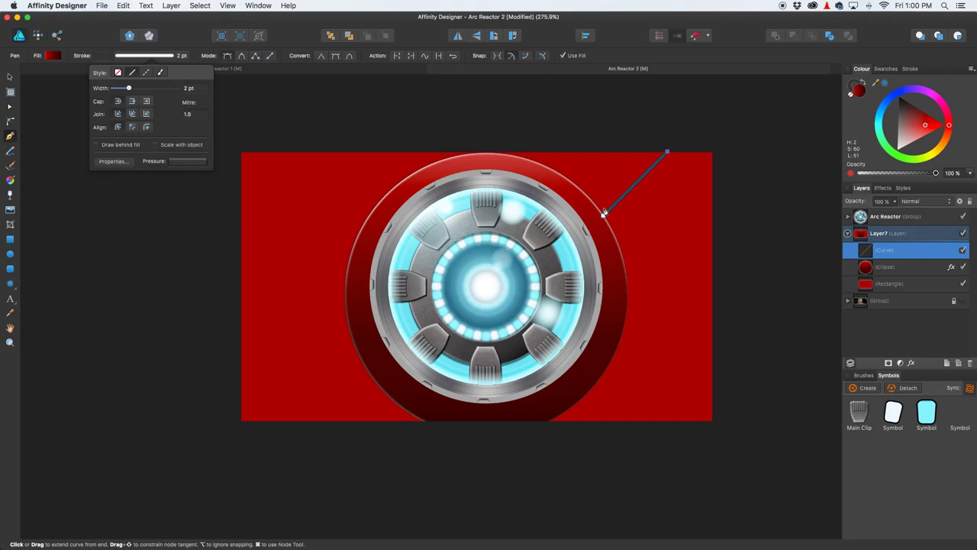
Step: Give the line round caps, bevel joins, and a centred stroke
scroll(607, 224, up, 3)
scroll(609, 229, up, 3)
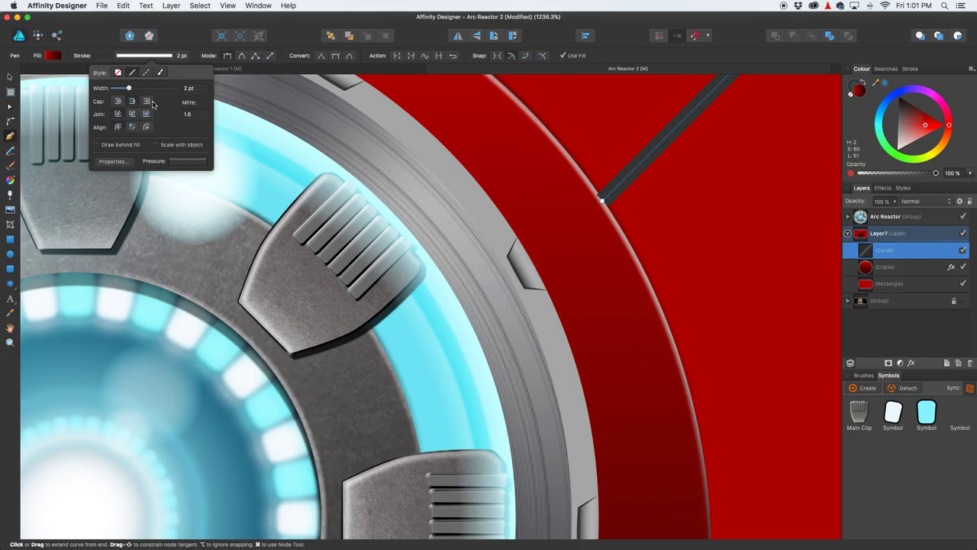
click(135, 102)
click(133, 113)
click(145, 115)
click(133, 128)
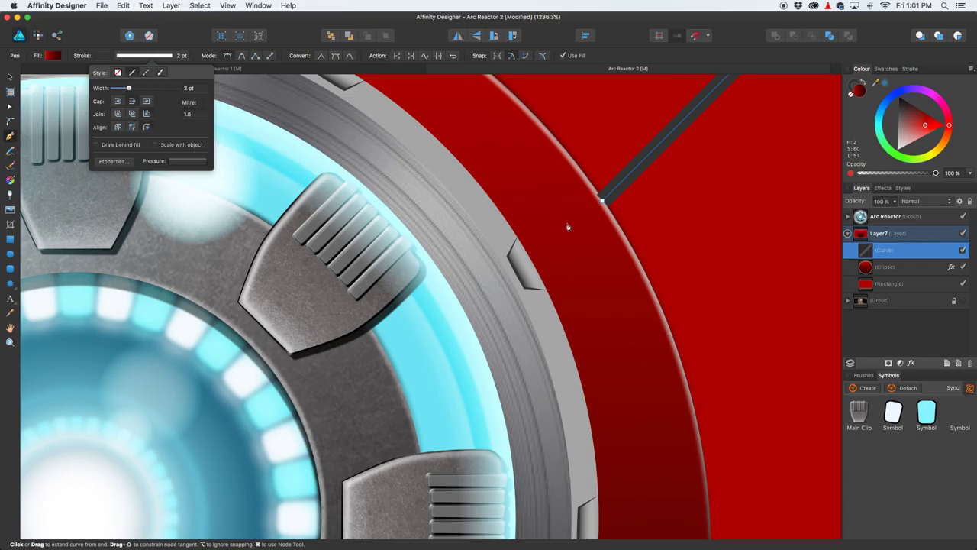
Step: Keep a solid stroke and swap fill and stroke so the line is red with no fill
click(52, 56)
click(128, 58)
click(118, 73)
click(133, 73)
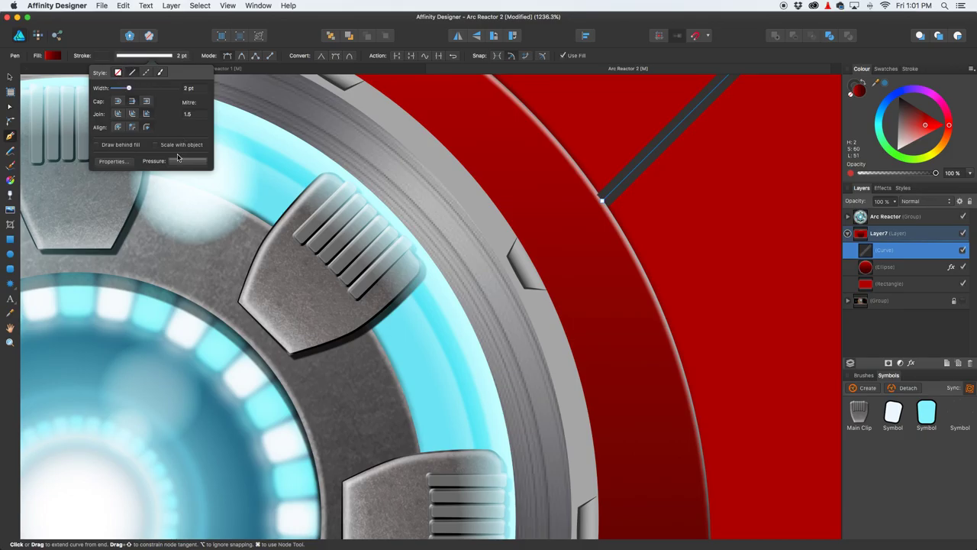
click(867, 85)
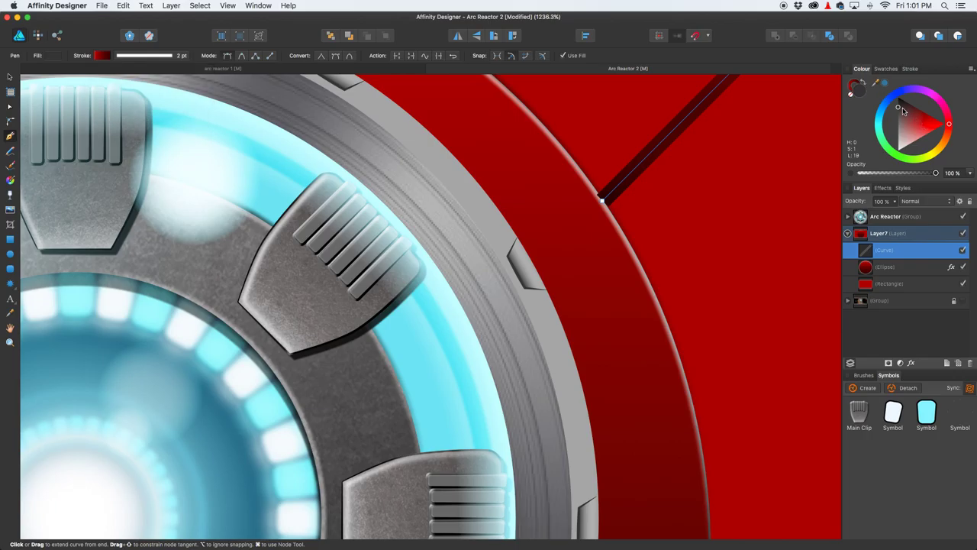
scroll(766, 144, down, 5)
drag(803, 151, 634, 192)
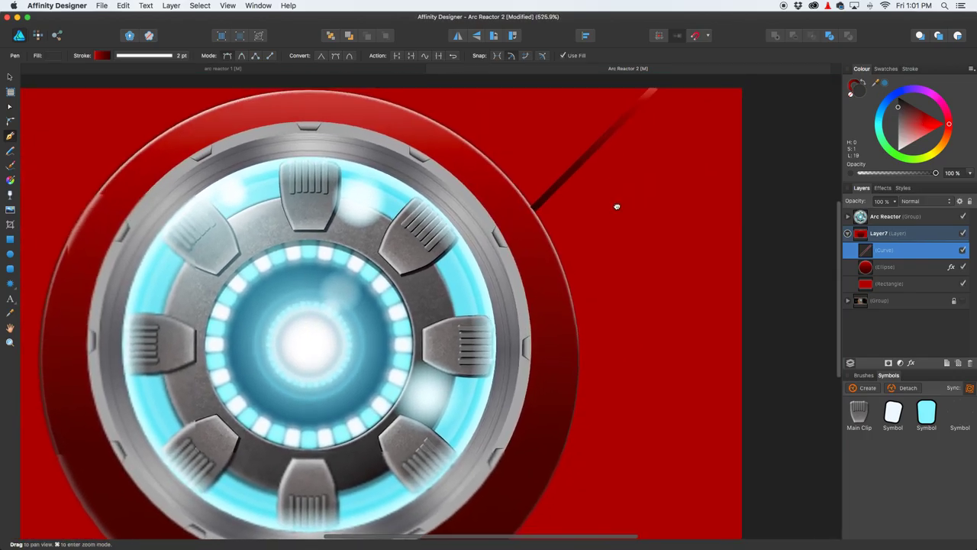
scroll(634, 192, up, 2)
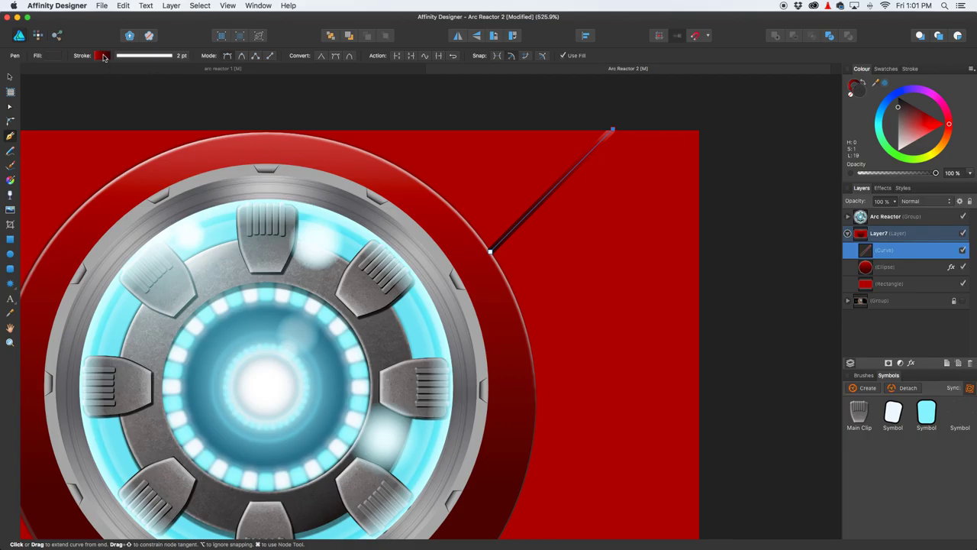
Step: Darken the line's stroke to a deep red using the colour wheel
click(102, 56)
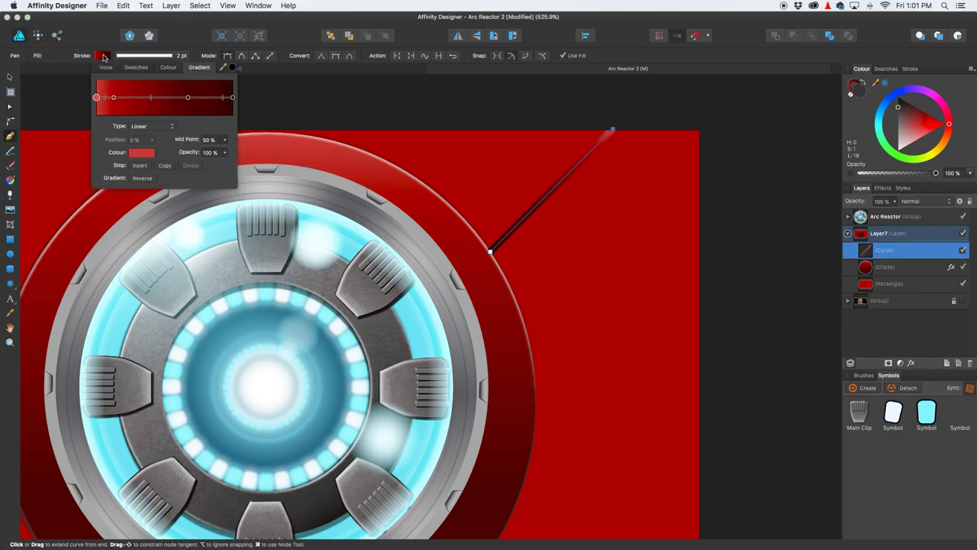
click(171, 71)
mouse_move(193, 136)
mouse_down()
mouse_move(169, 149)
mouse_move(174, 118)
mouse_up()
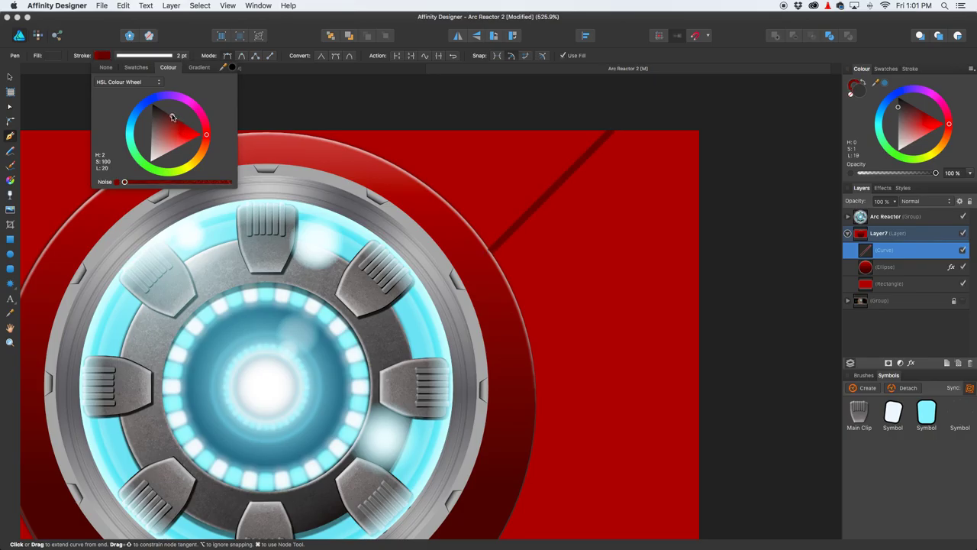
drag(170, 116, 166, 115)
scroll(499, 244, up, 5)
scroll(504, 243, up, 3)
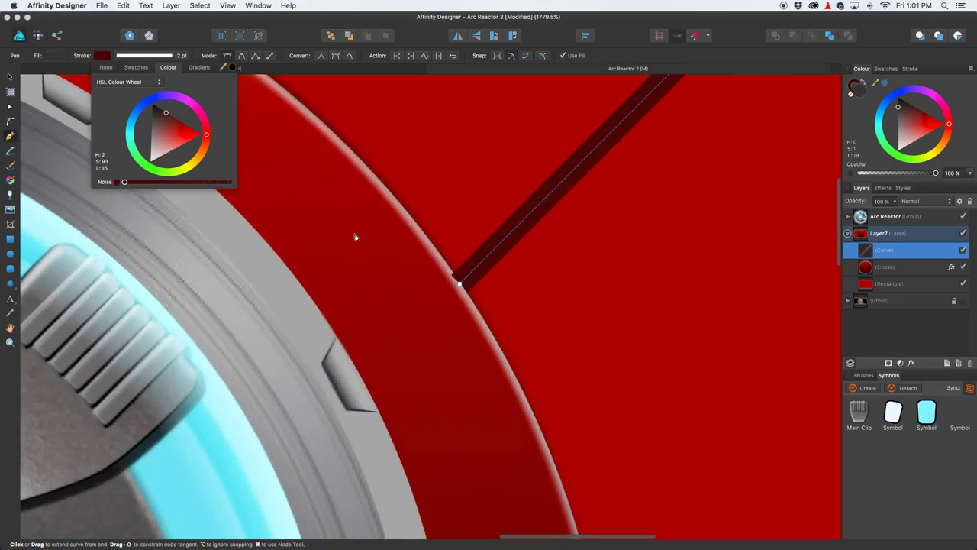
Step: Reposition both end nodes of the line and duplicate it with Cmd+J
click(11, 109)
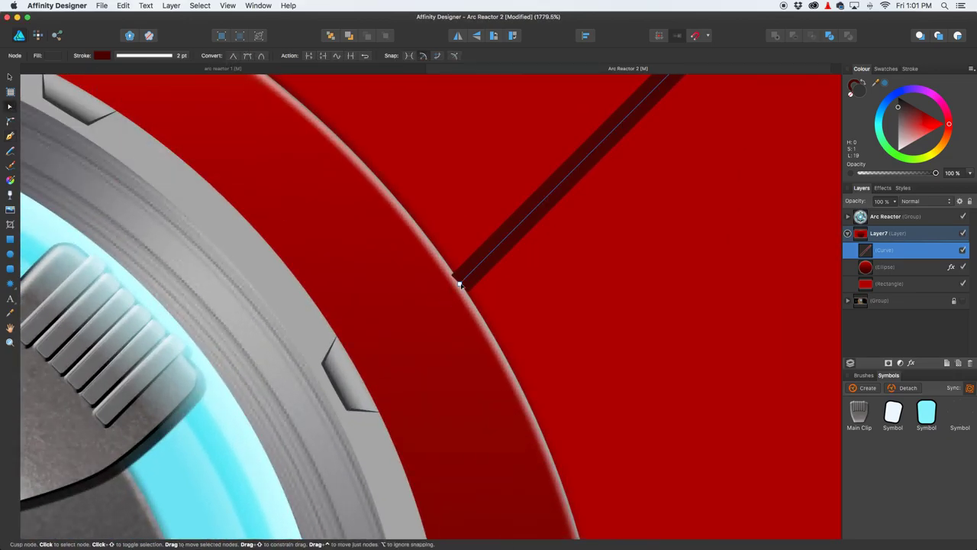
drag(459, 283, 447, 262)
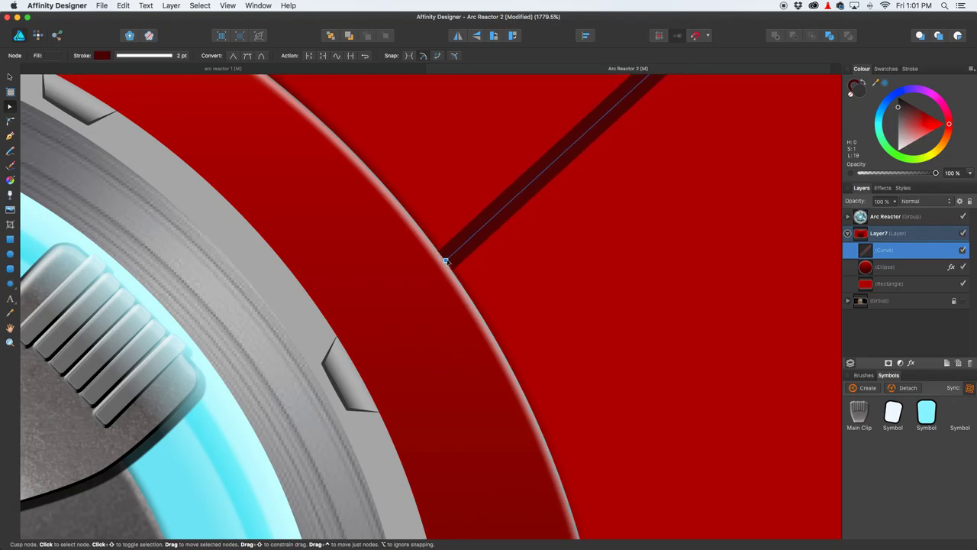
scroll(487, 286, down, 5)
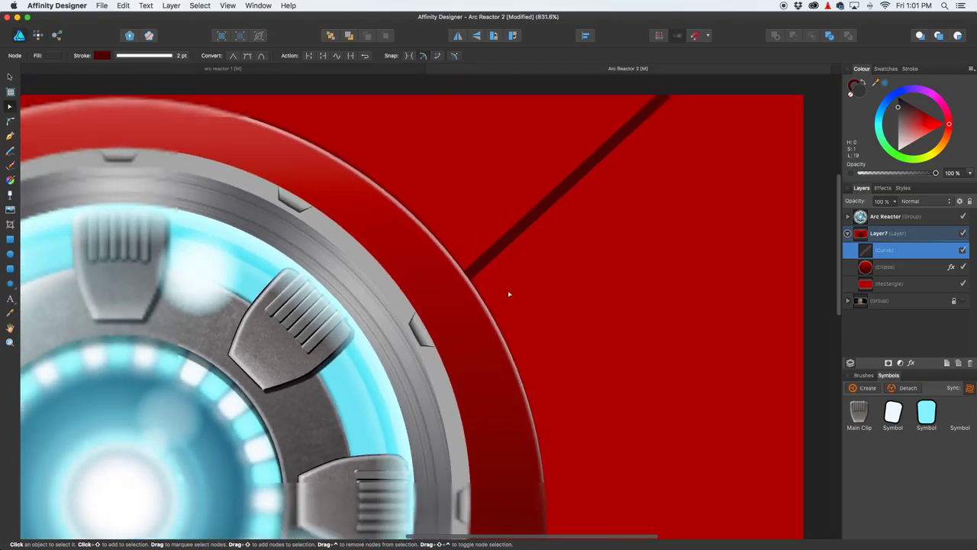
scroll(528, 299, down, 2)
scroll(572, 319, up, 1)
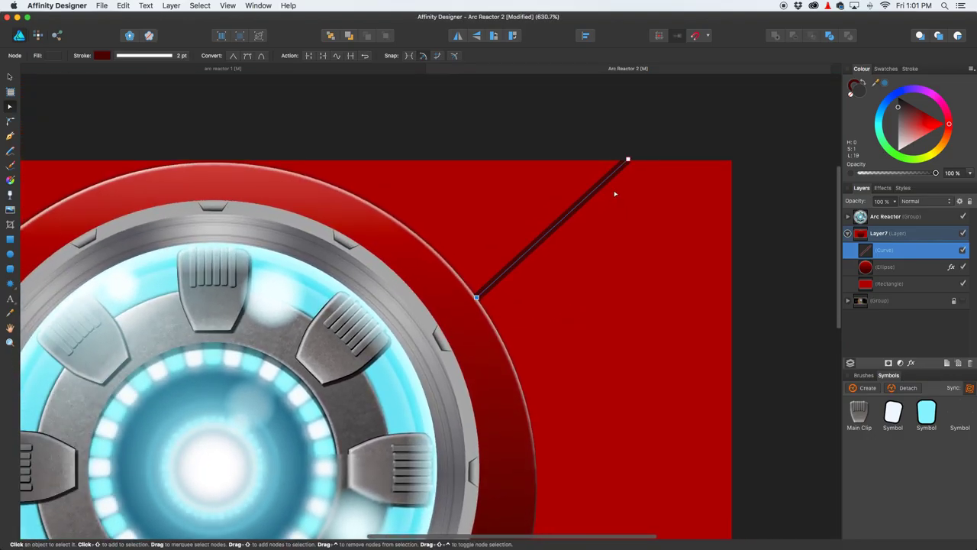
drag(628, 160, 659, 155)
scroll(479, 300, down, 4)
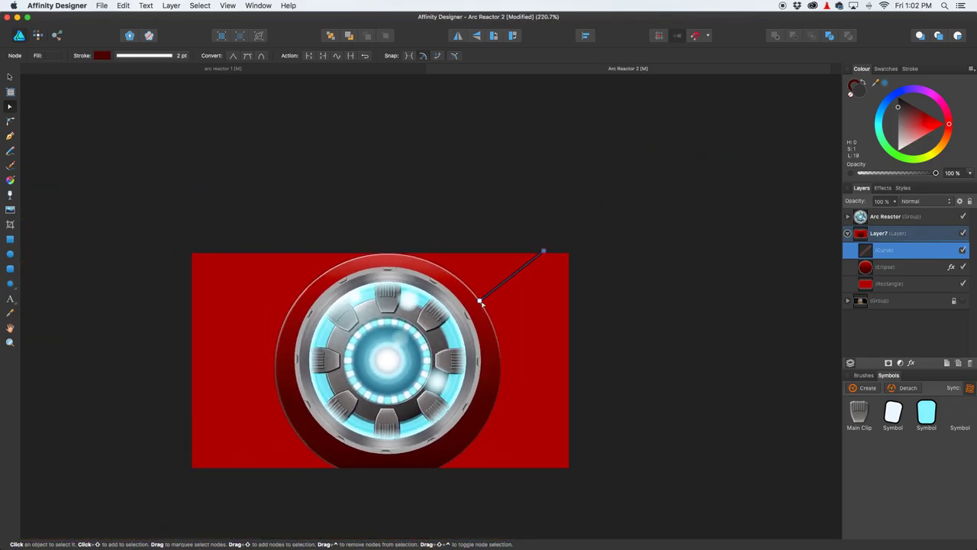
scroll(478, 299, up, 5)
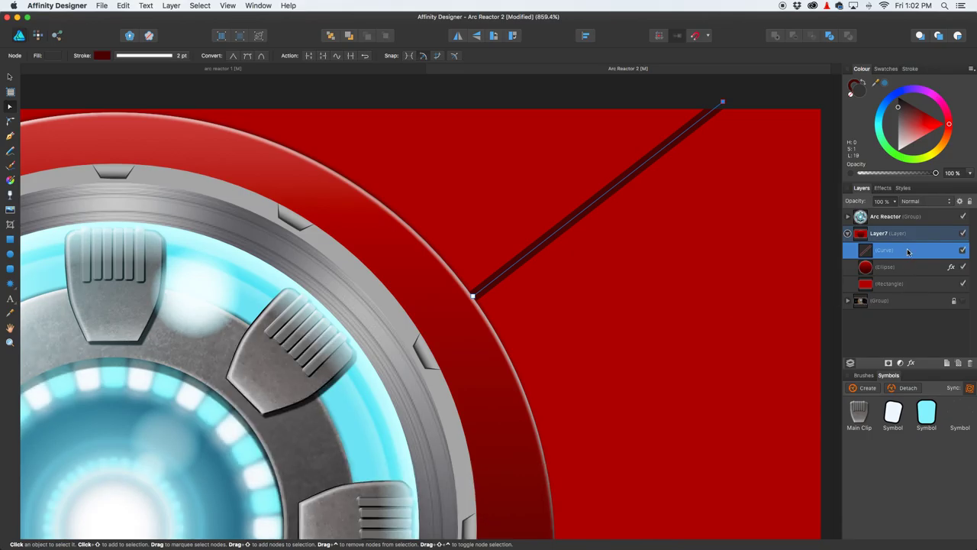
key(super+j)
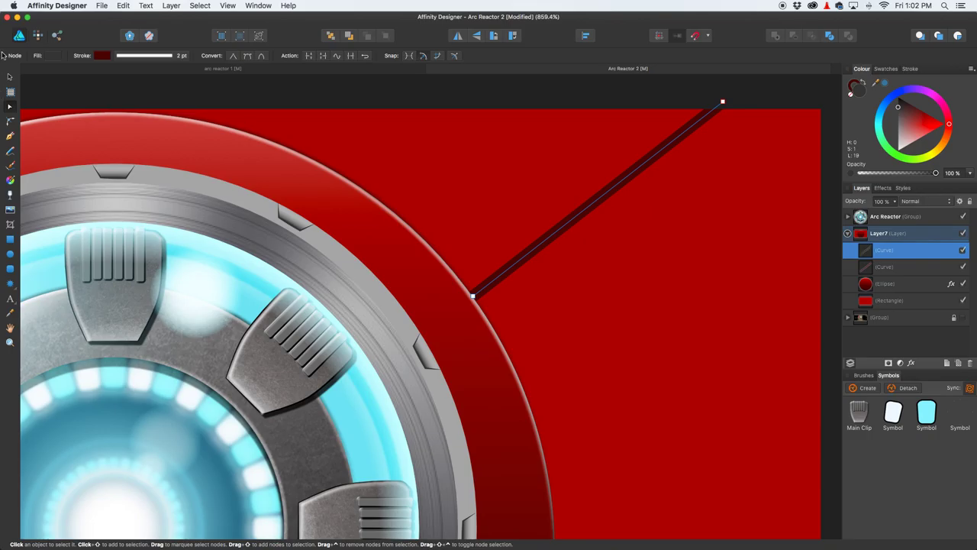
click(10, 76)
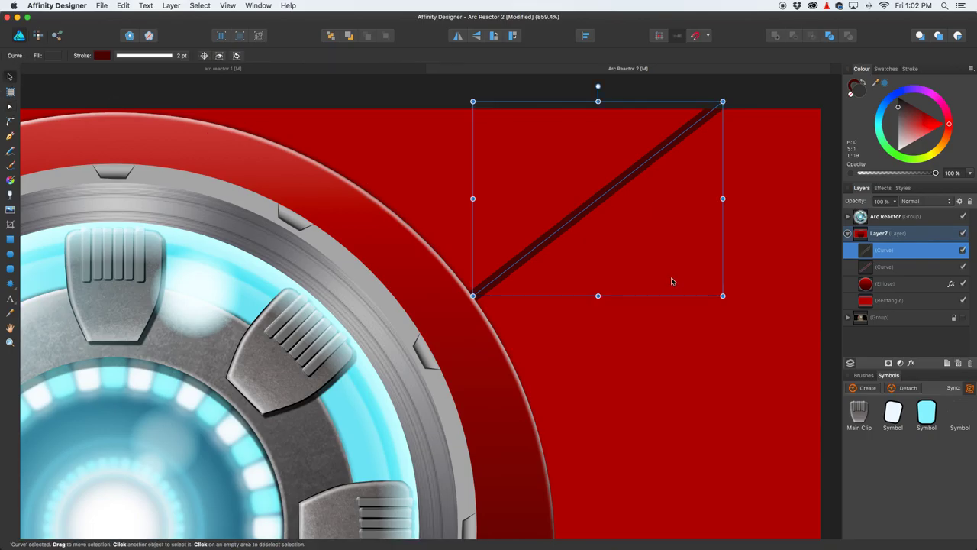
Step: Nudge the duplicate down, give it a brighter red (L 28), and switch to arc reactor 1
key(Down)
key(Down)
key(Down)
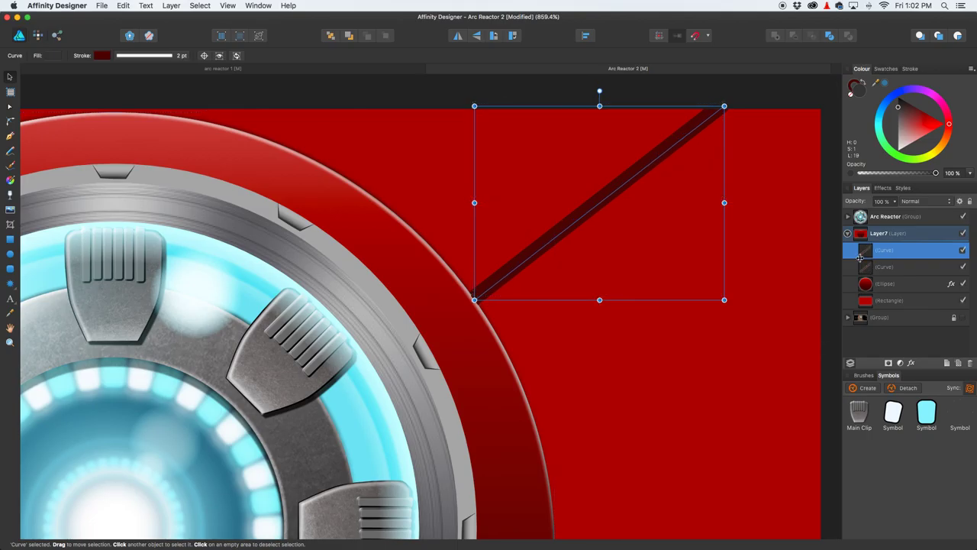
click(103, 56)
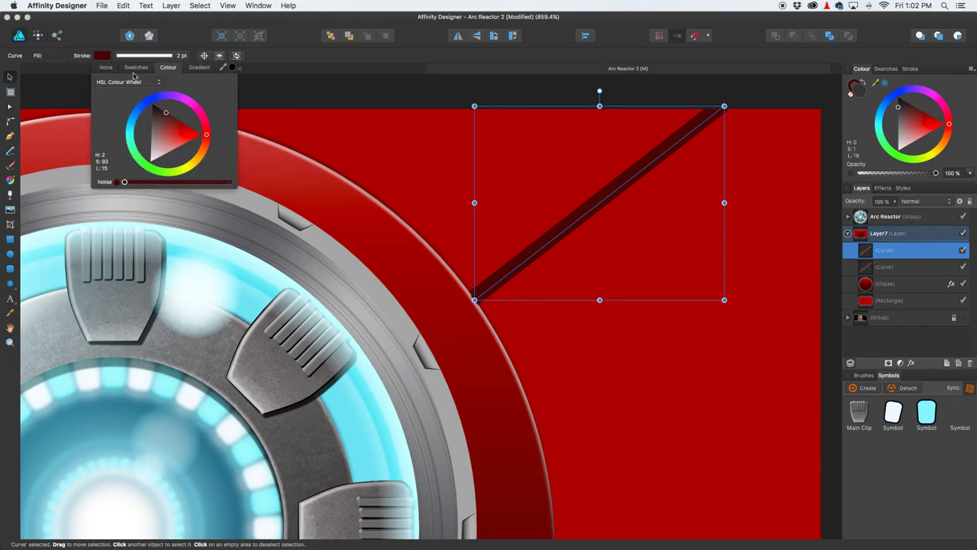
click(172, 120)
drag(172, 121, 176, 123)
scroll(443, 240, down, 5)
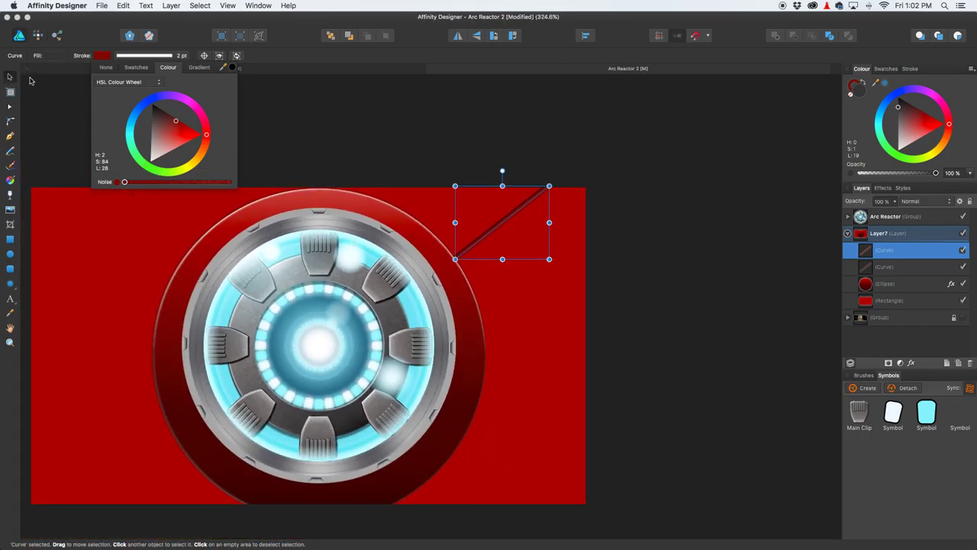
click(78, 71)
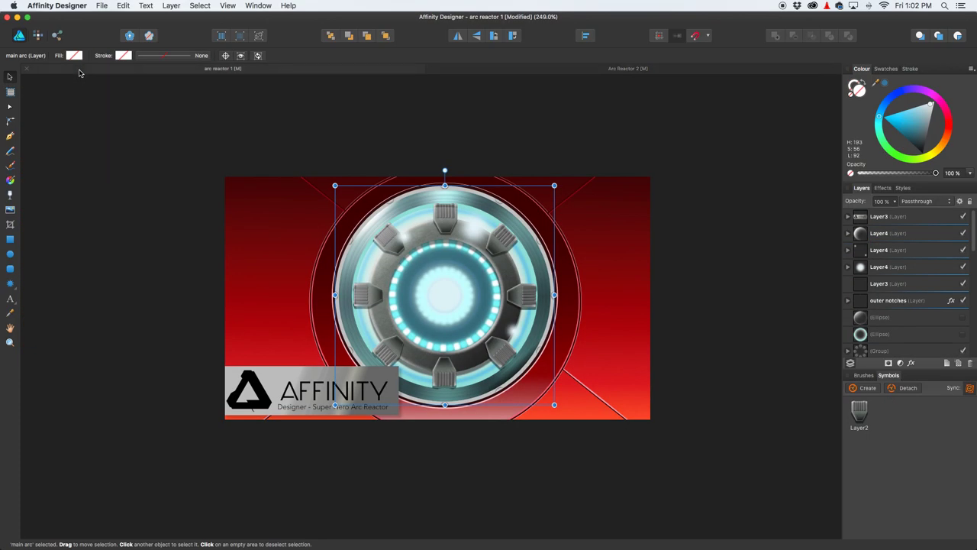
Step: Zoom and pan over the arc reactor 1 diagonal lines, then return to Arc Reactor 2
scroll(588, 199, up, 6)
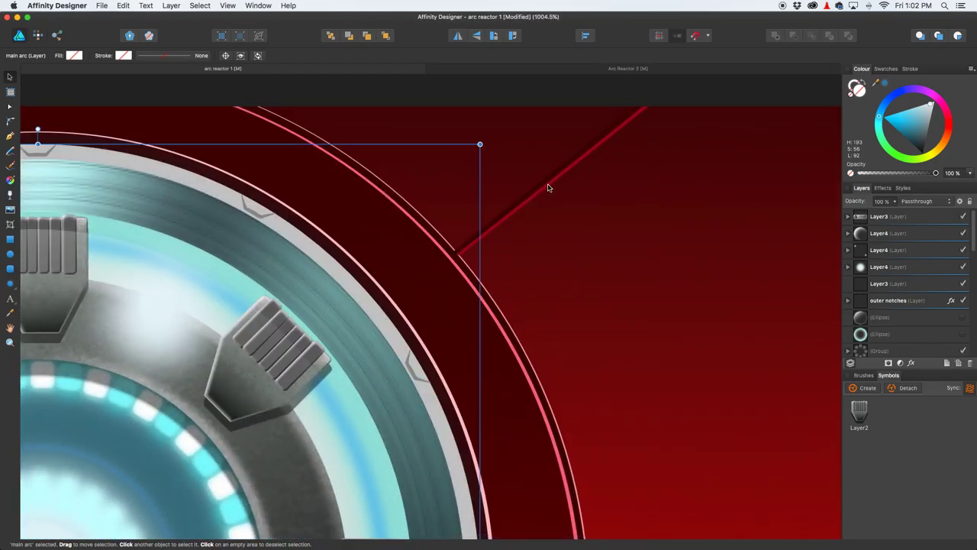
scroll(565, 191, down, 3)
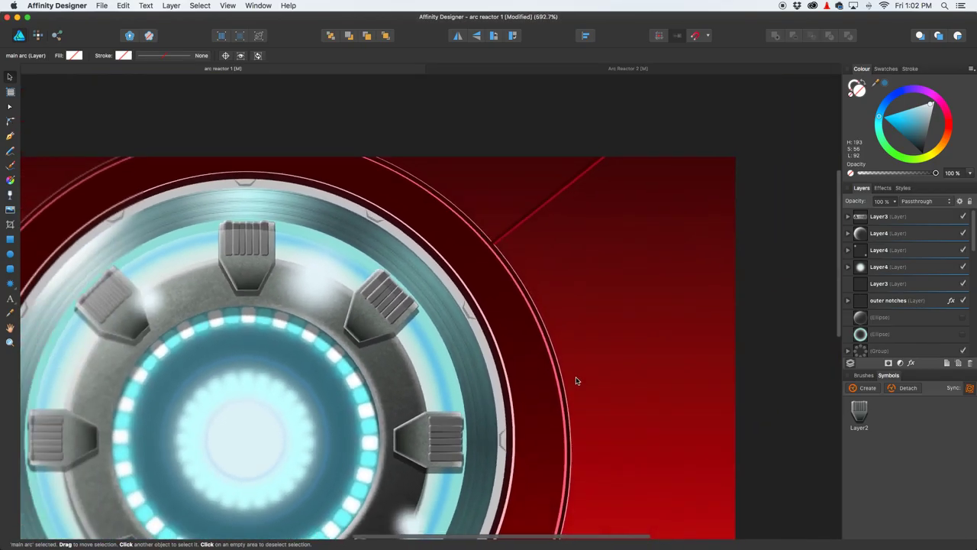
scroll(588, 390, down, 2)
scroll(572, 267, down, 2)
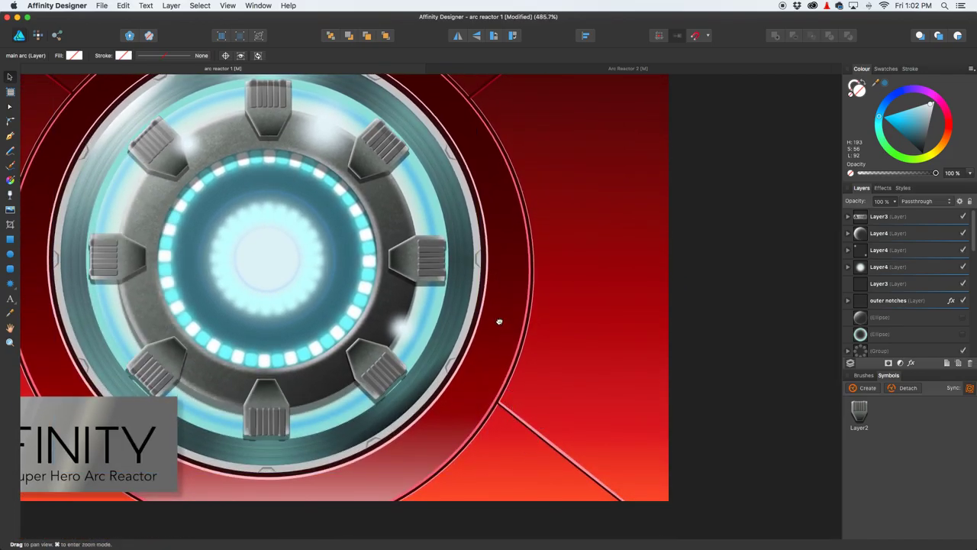
scroll(499, 318, down, 3)
key(h)
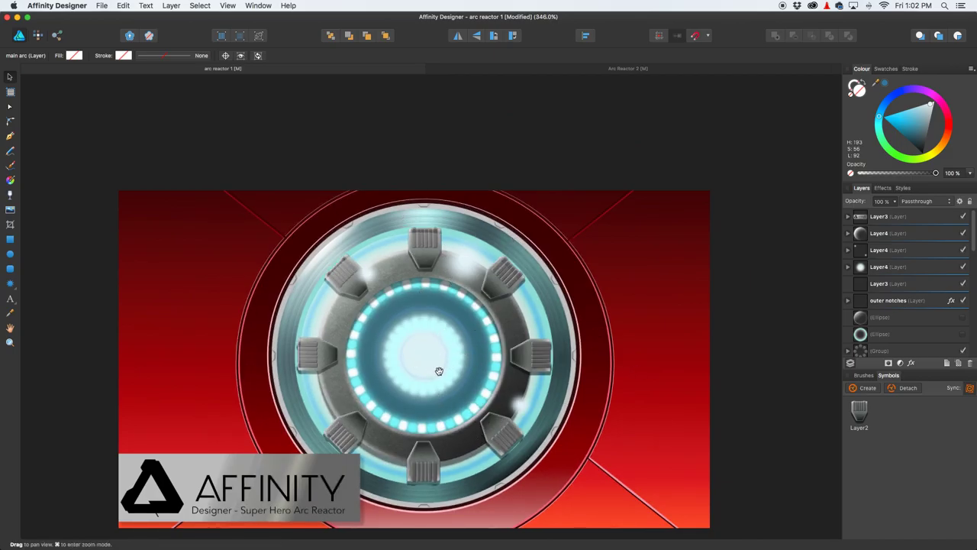
drag(436, 371, 450, 262)
key(v)
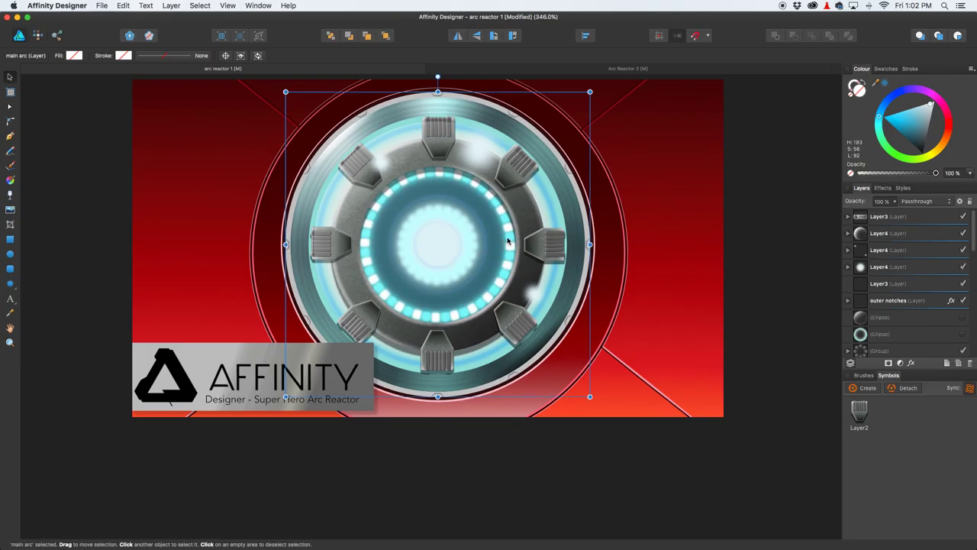
click(493, 72)
scroll(520, 240, up, 5)
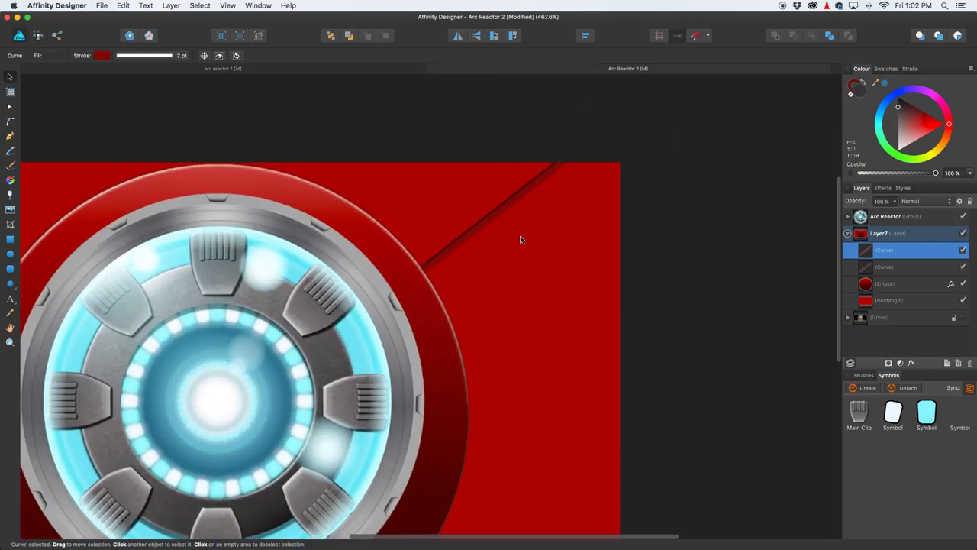
Step: Thin the top diagonal line's stroke to 0.9 pt and lighten its red to L 64
click(165, 62)
drag(130, 89, 130, 90)
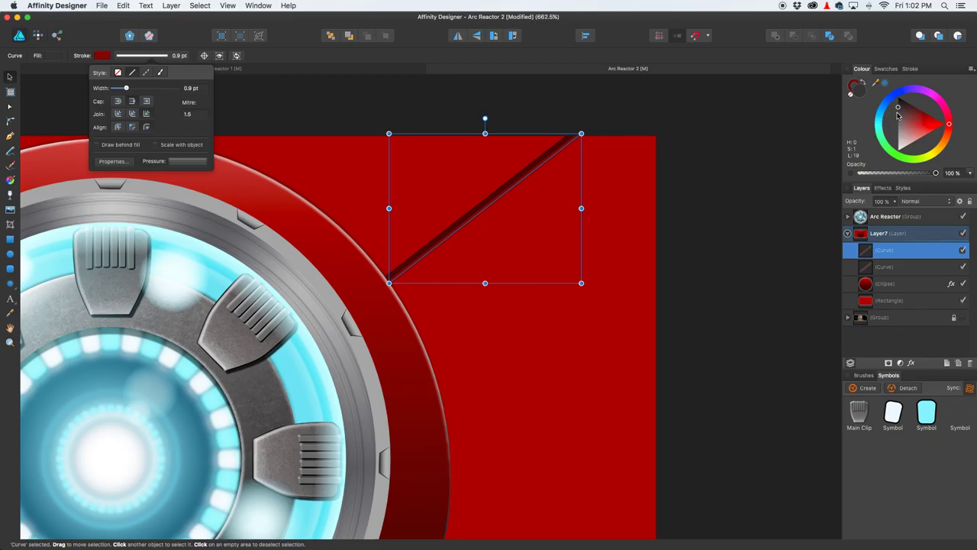
click(104, 56)
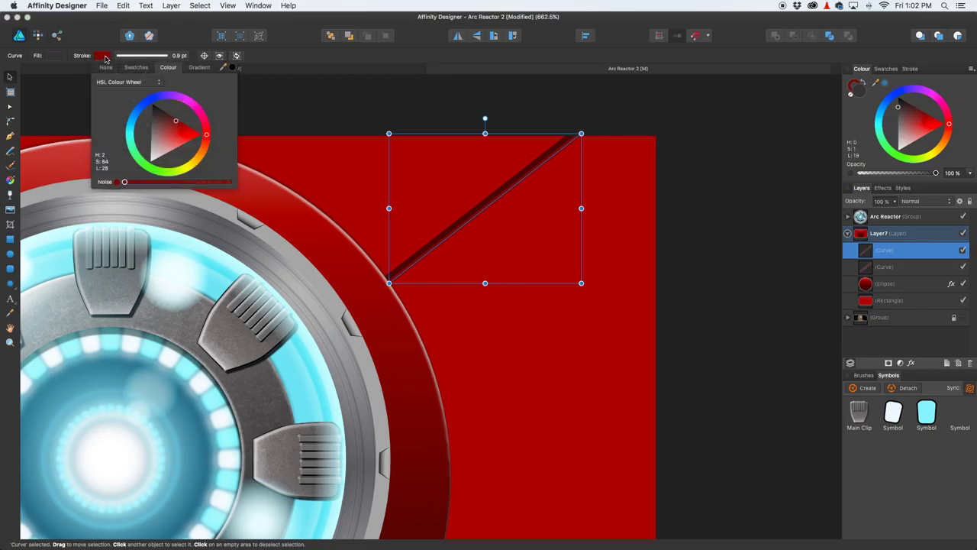
mouse_move(176, 124)
mouse_down()
mouse_move(187, 128)
mouse_move(177, 139)
mouse_up()
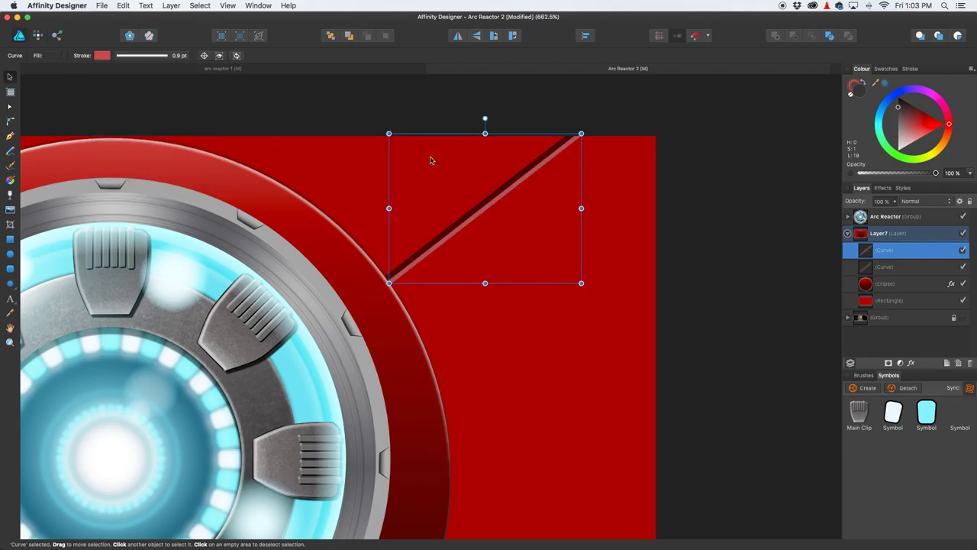
scroll(700, 179, down, 5)
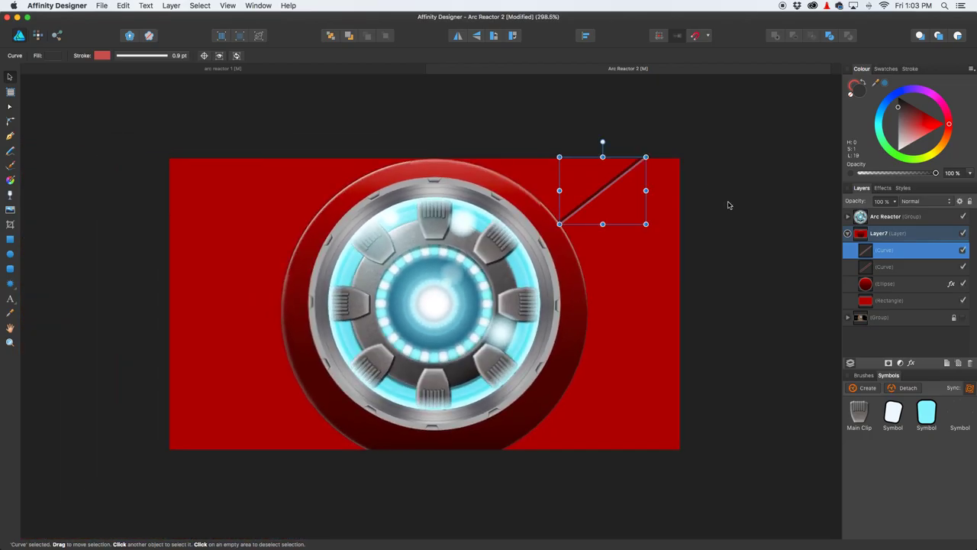
Step: Group the two diagonal curves into one object named 'lines'
shift+click(899, 266)
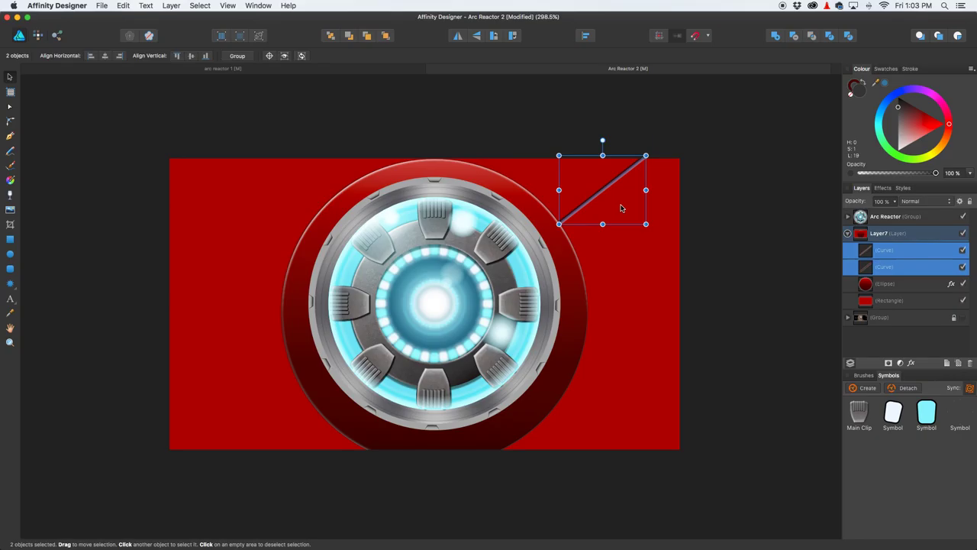
key(super+j)
drag(907, 291, 920, 270)
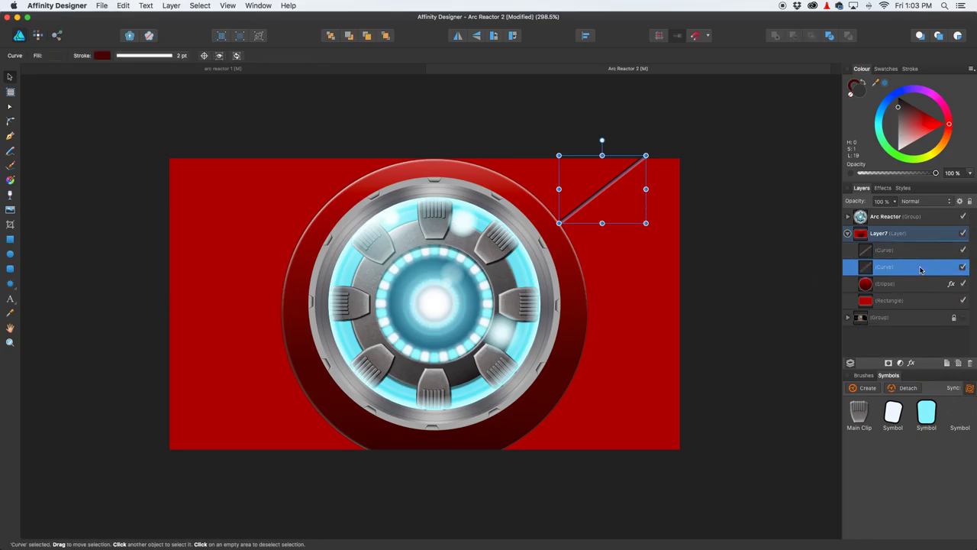
shift+click(907, 252)
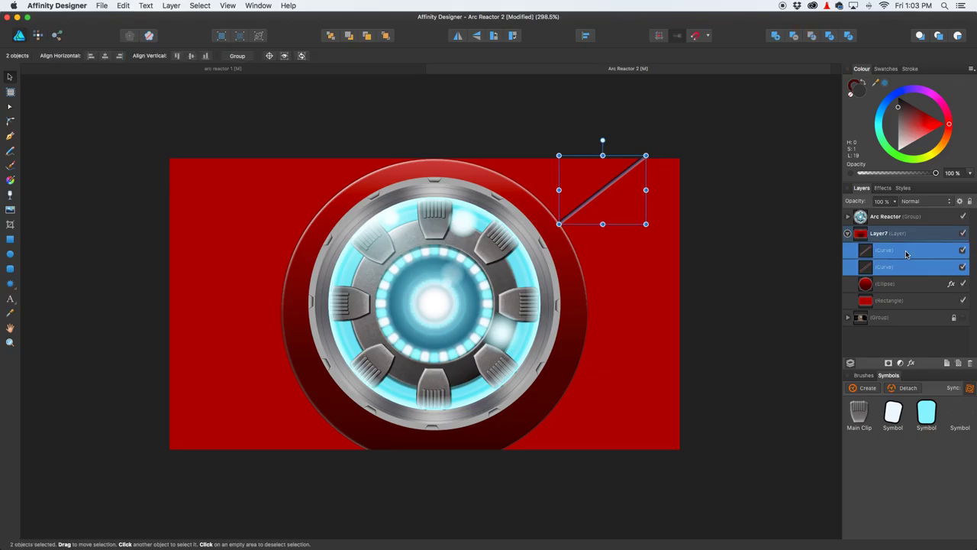
key(super+g)
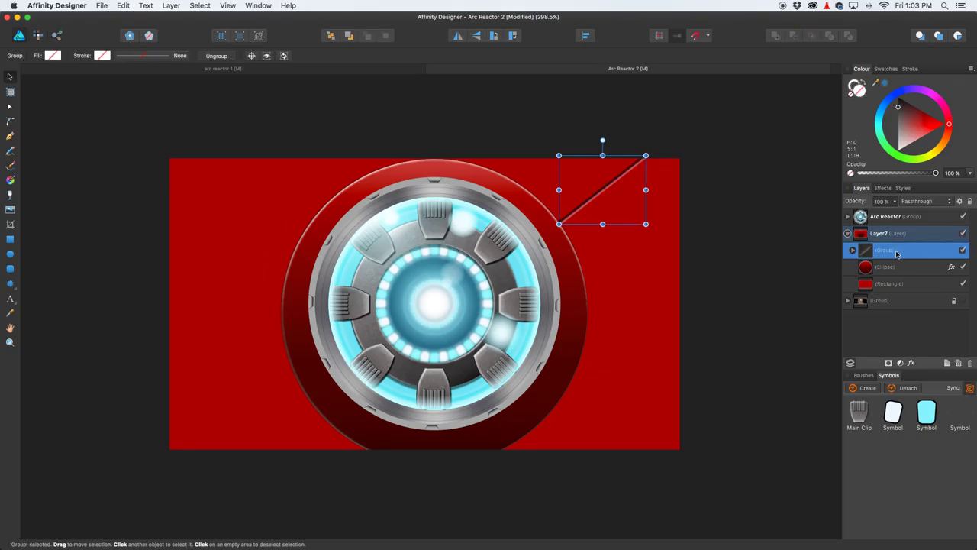
double_click(888, 251)
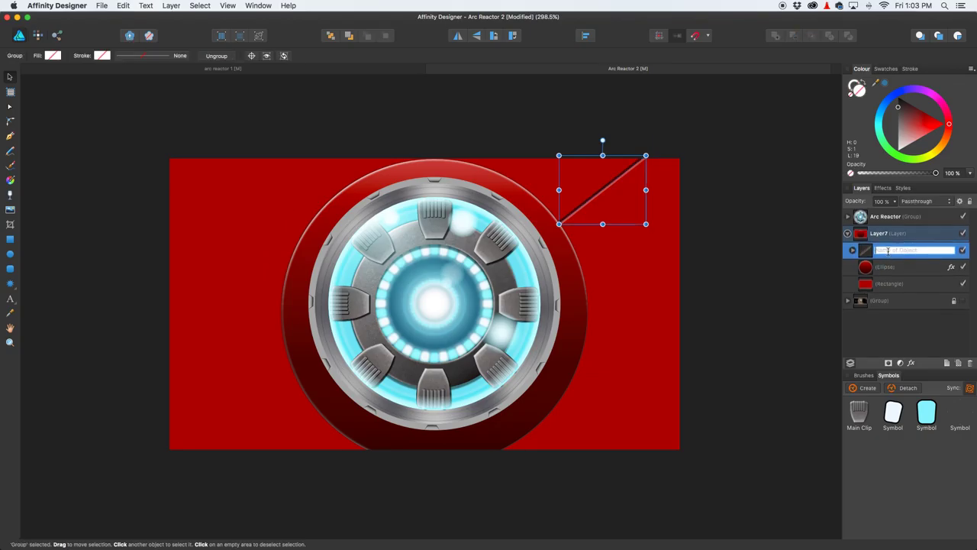
text(L)
key(Return)
Step: Duplicate the lines group, flip it horizontally, and move the copy to the top-left corner
key(super+j)
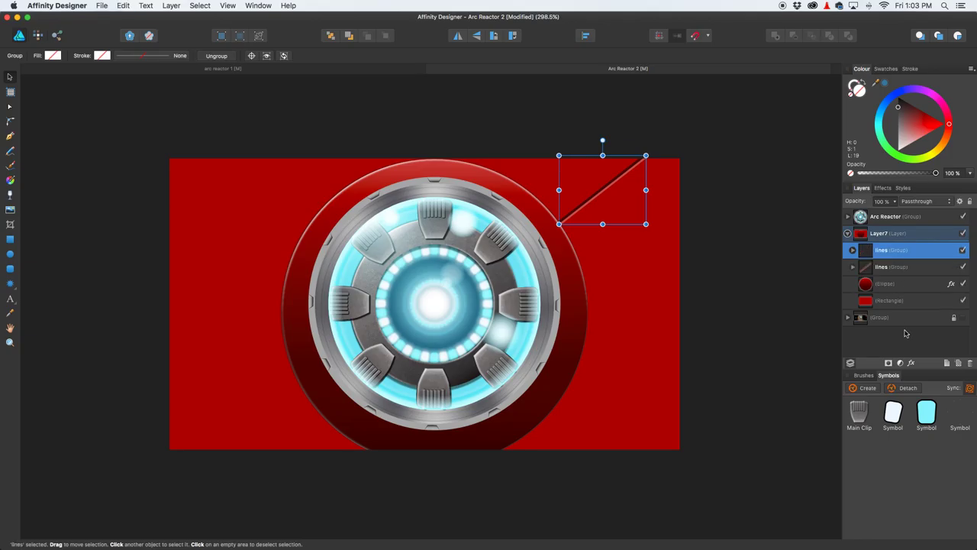
click(103, 6)
mouse_move(173, 7)
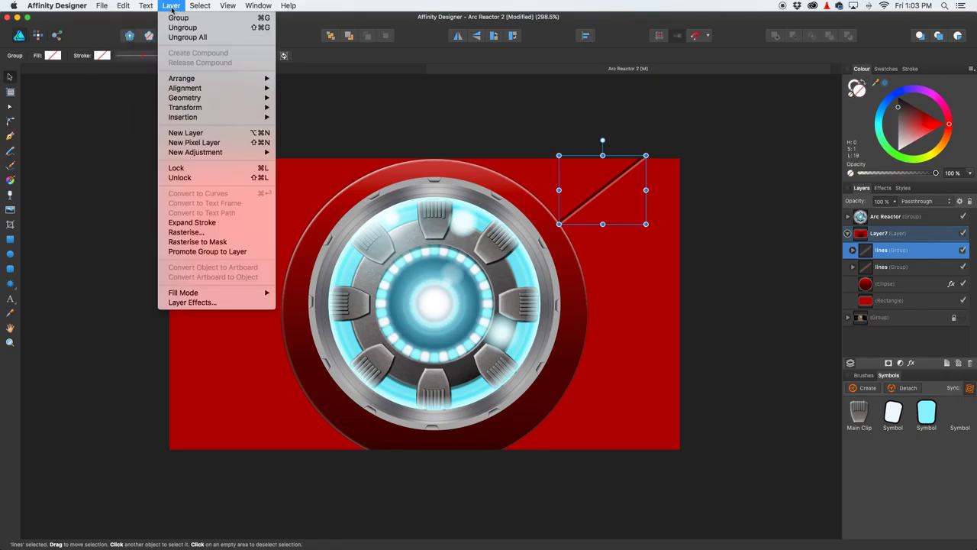
mouse_move(191, 109)
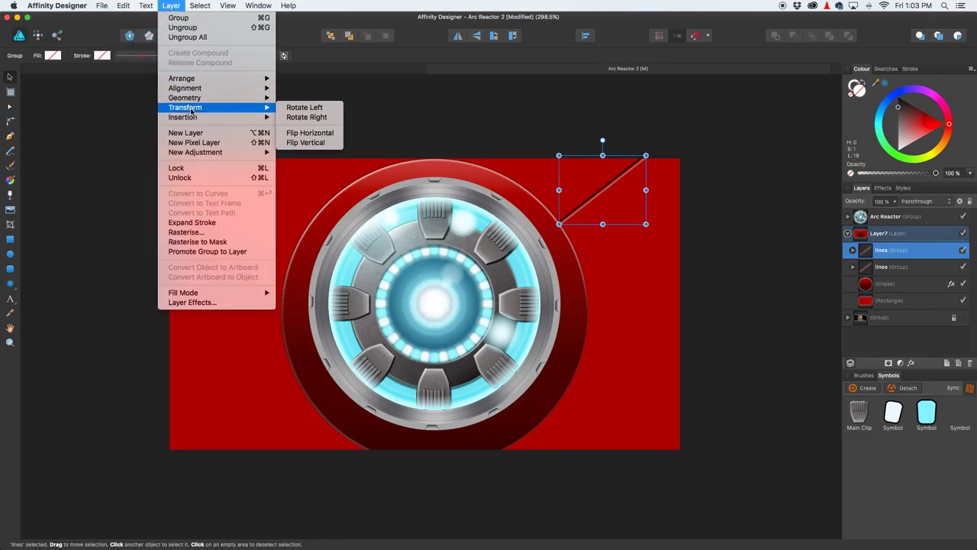
click(306, 134)
drag(610, 198, 274, 188)
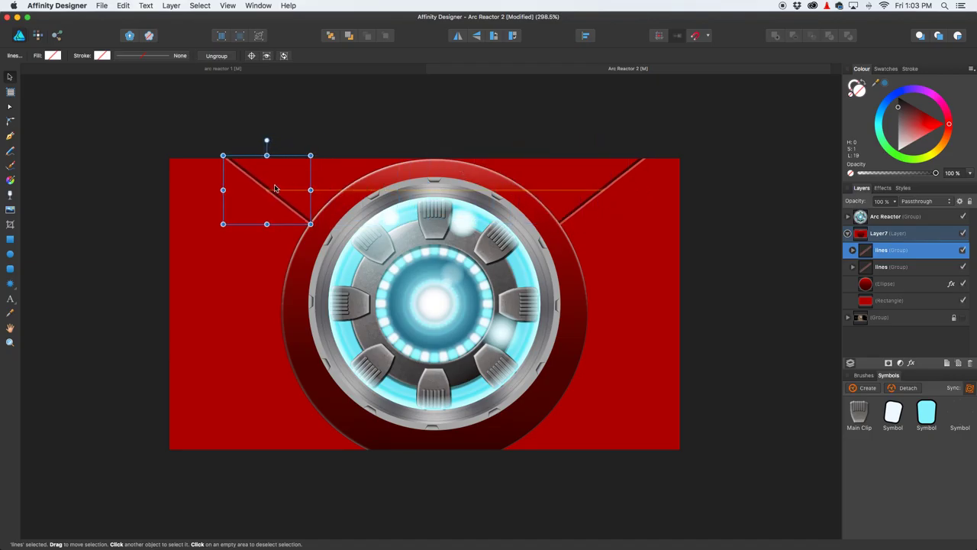
click(376, 137)
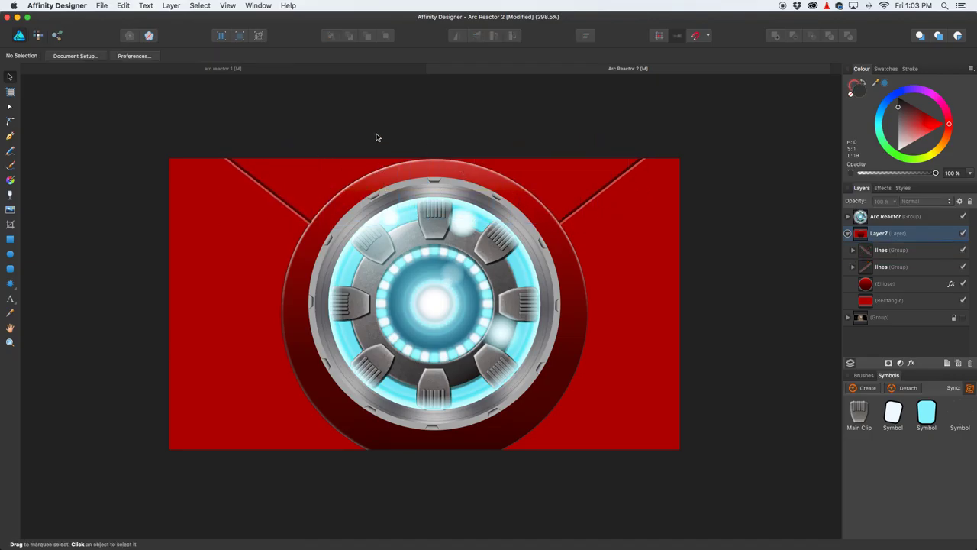
Step: Duplicate both lines groups, flip the copies vertically, and drag them down to the bottom edge
click(889, 251)
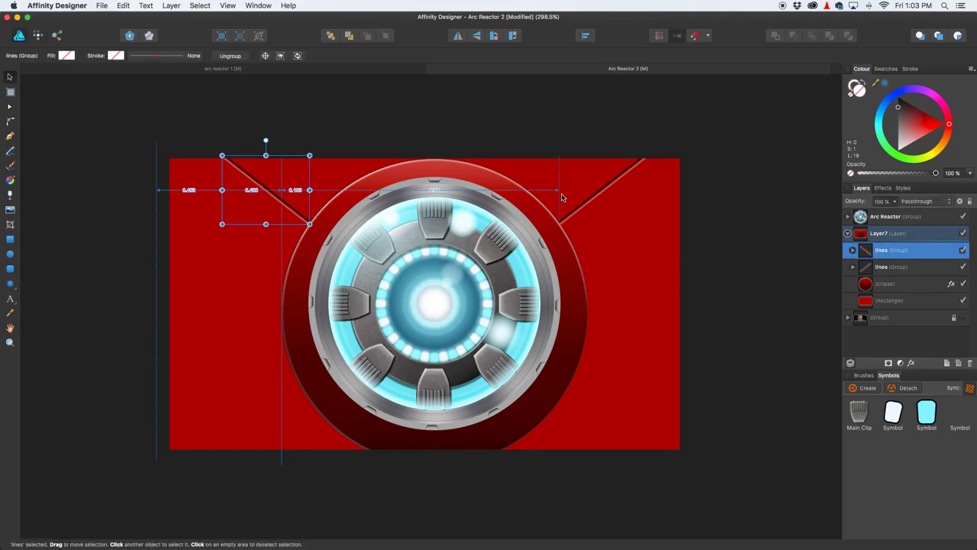
scroll(563, 195, down, 4)
scroll(507, 180, up, 4)
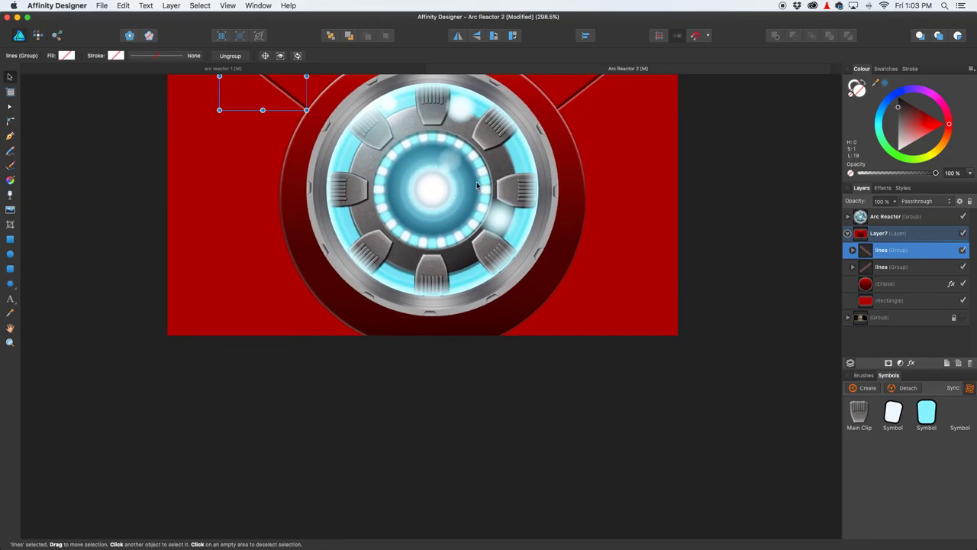
click(460, 132)
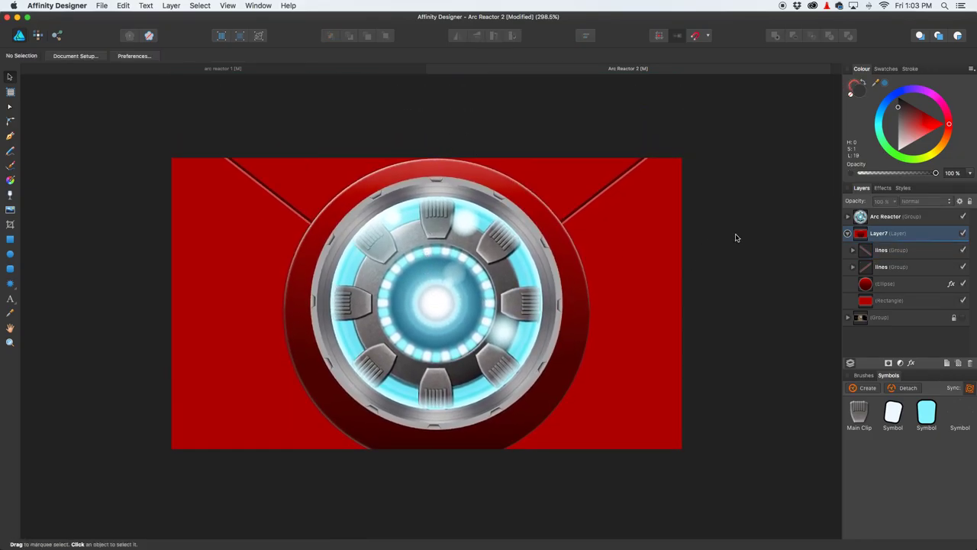
click(897, 252)
shift+click(898, 271)
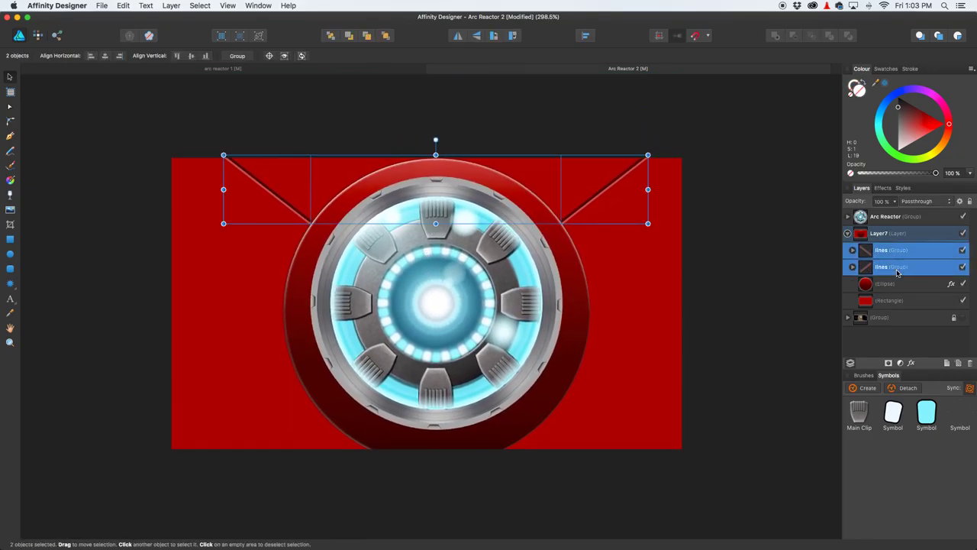
key(super+j)
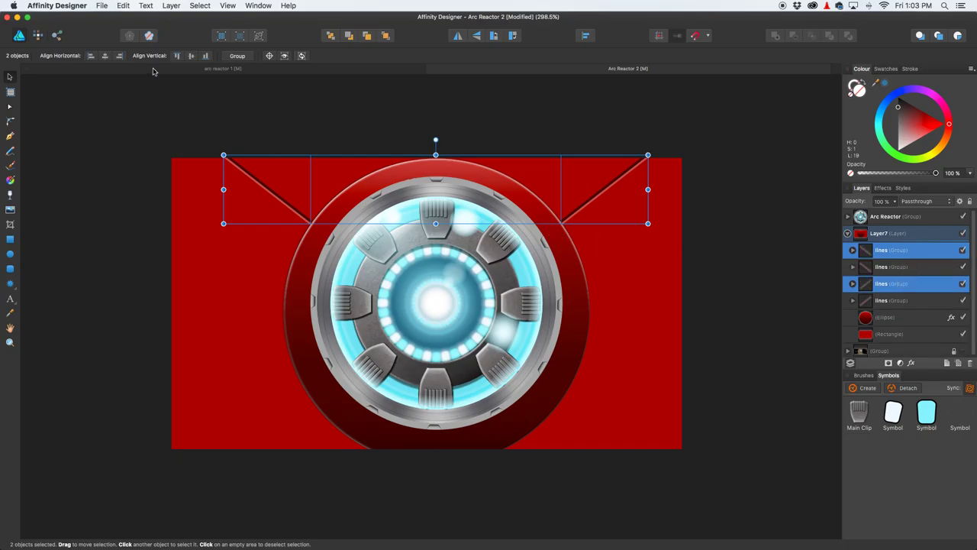
click(169, 5)
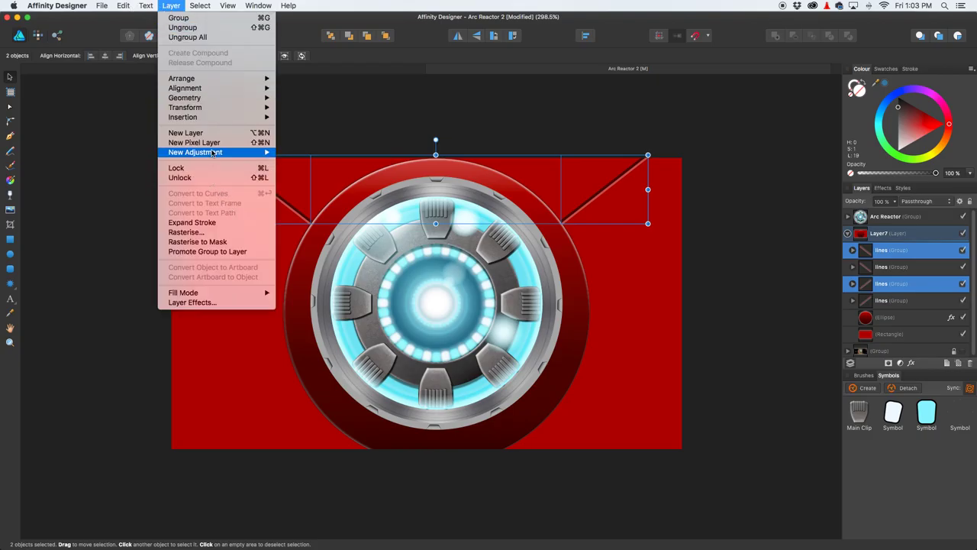
mouse_move(207, 108)
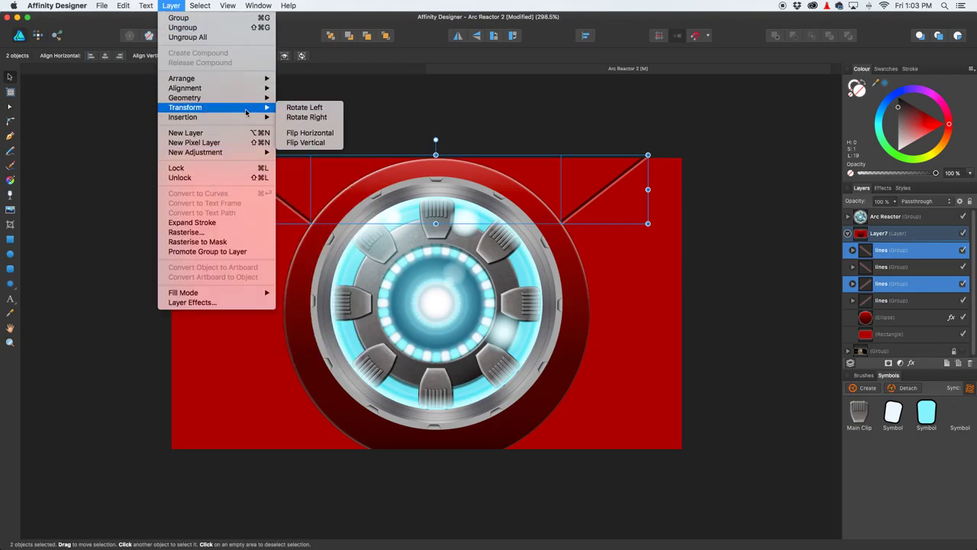
click(324, 142)
drag(574, 173, 577, 416)
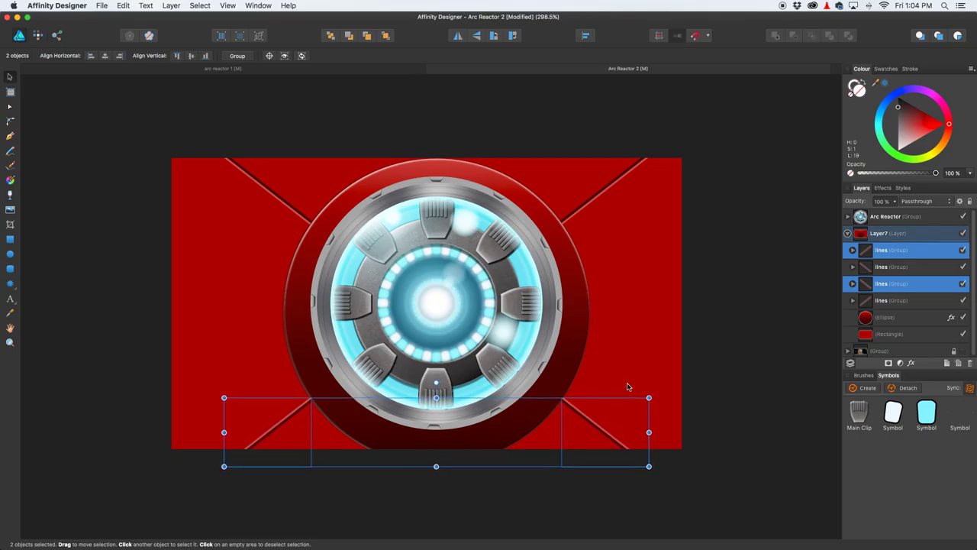
click(705, 345)
Step: Nudge one curve of the first bottom lines group slightly down and right
scroll(481, 372, up, 2)
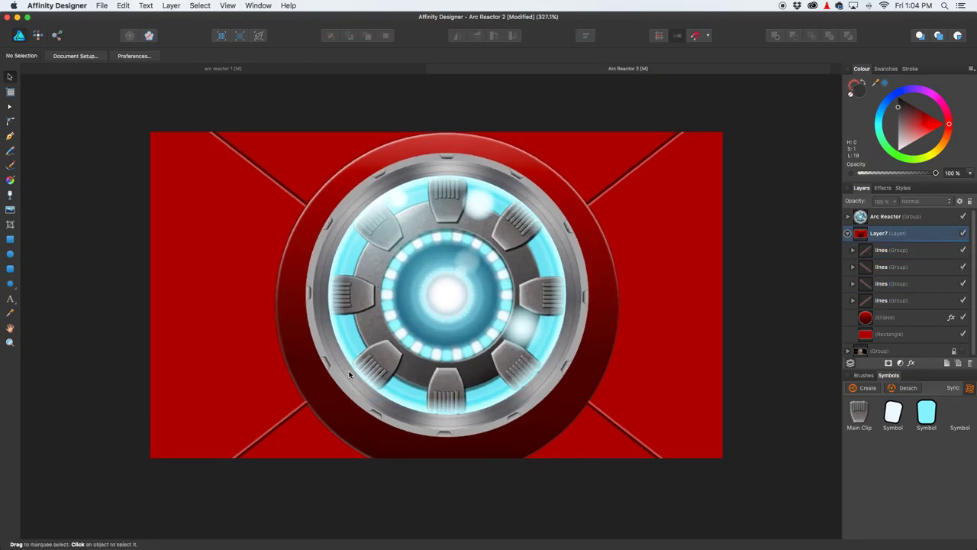
scroll(482, 372, down, 4)
drag(438, 375, 432, 268)
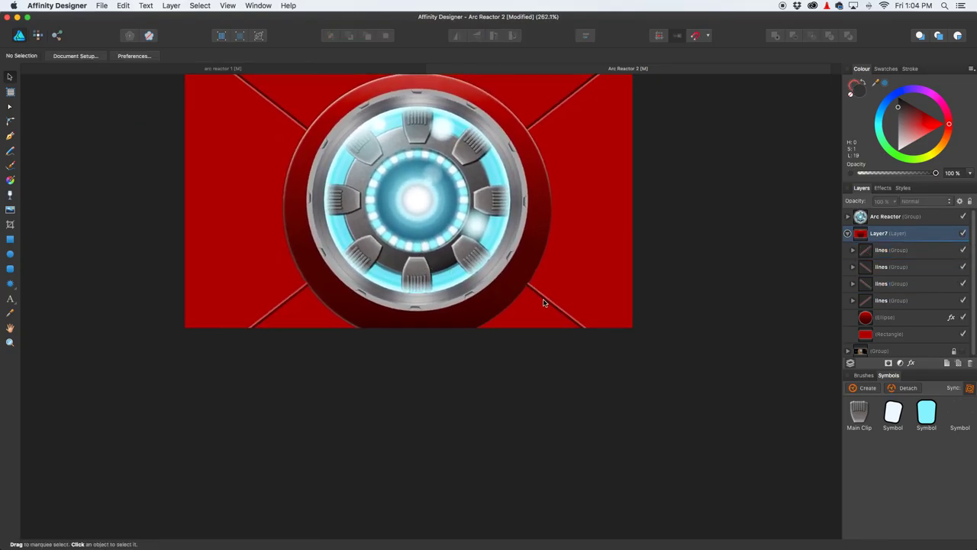
scroll(543, 290, up, 5)
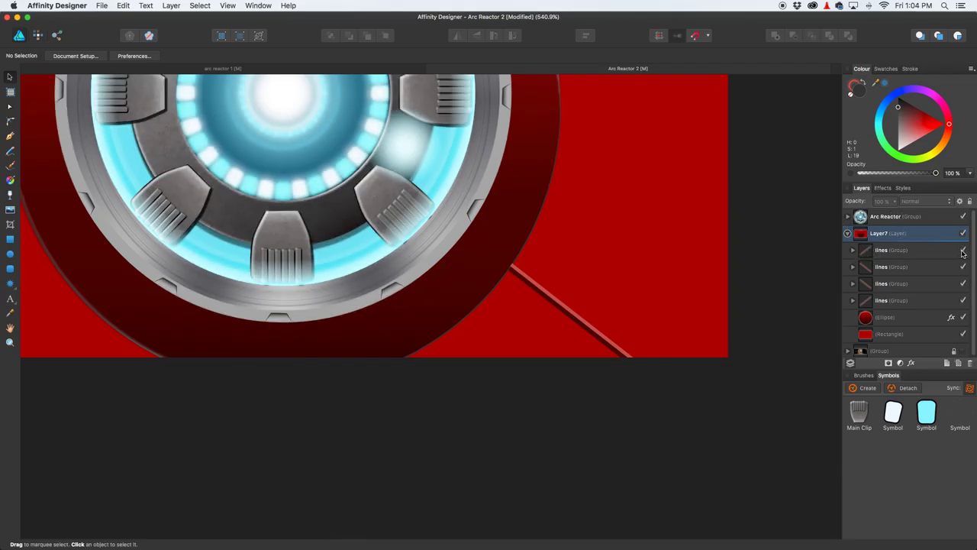
click(856, 254)
click(854, 251)
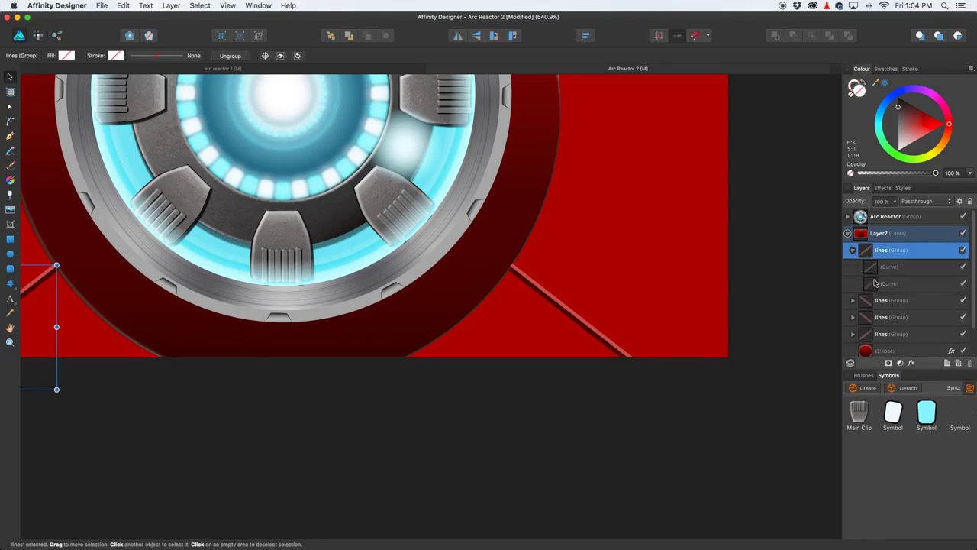
click(874, 272)
scroll(222, 242, left, 10)
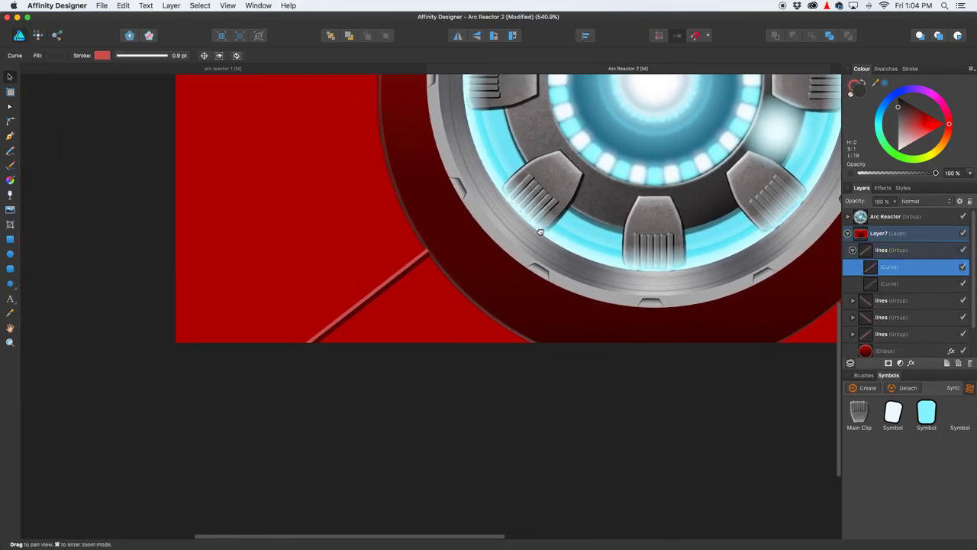
key(Down)
key(Right)
key(Down)
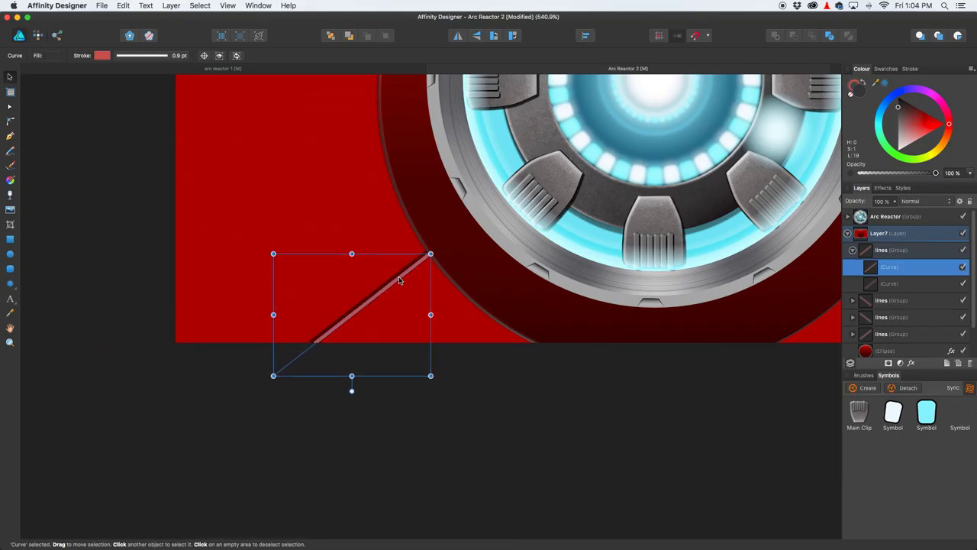
scroll(446, 284, right, 10)
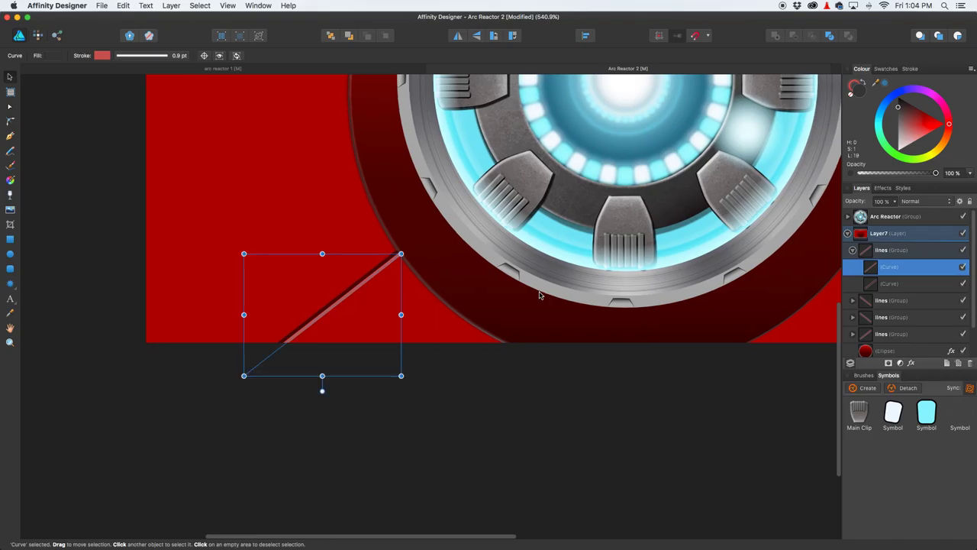
scroll(540, 294, right, 2)
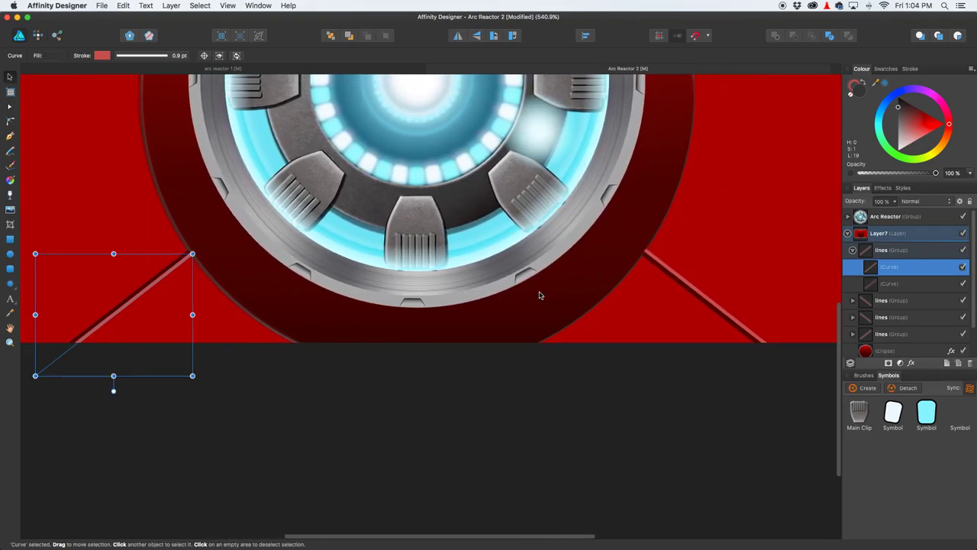
Step: Shift the lower-right diagonal line slightly left and down against the ring
click(707, 300)
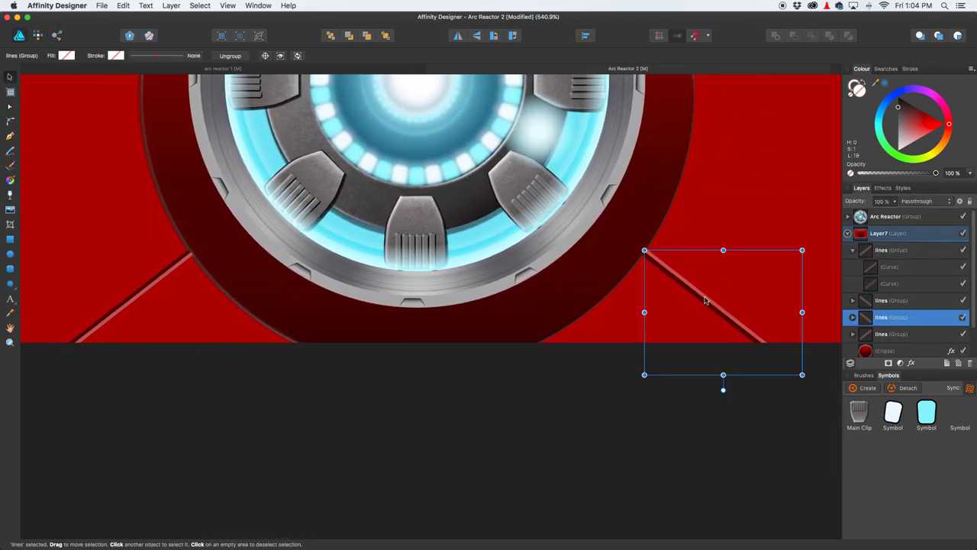
double_click(705, 300)
drag(706, 300, 704, 304)
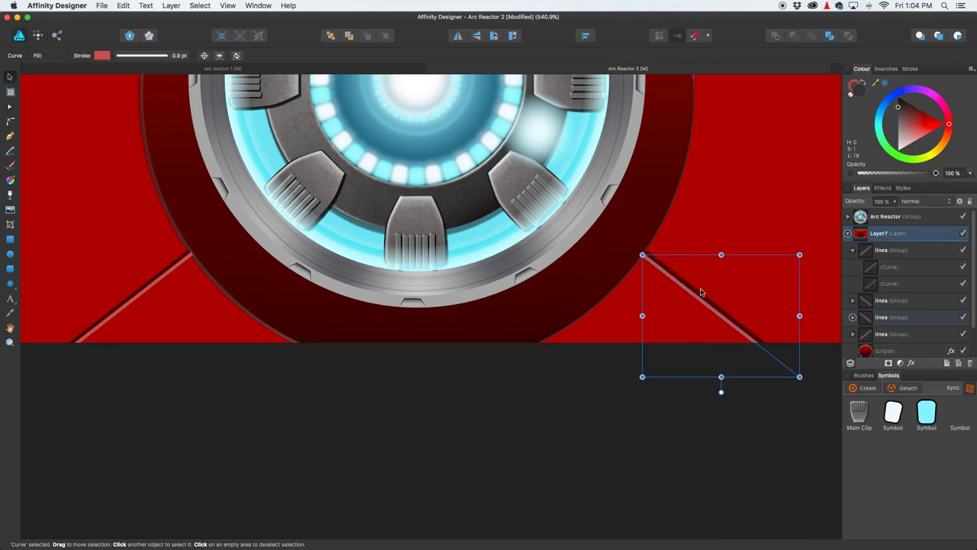
click(600, 423)
scroll(484, 302, down, 10)
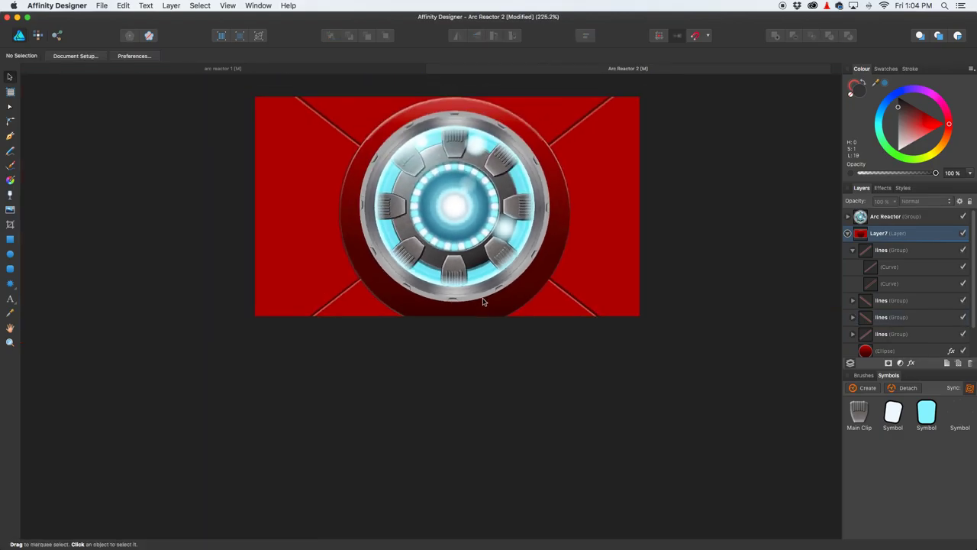
Step: Select the dark-red outer ellipse, then bring up the arc reactor 1 reference document
scroll(458, 252, up, 2)
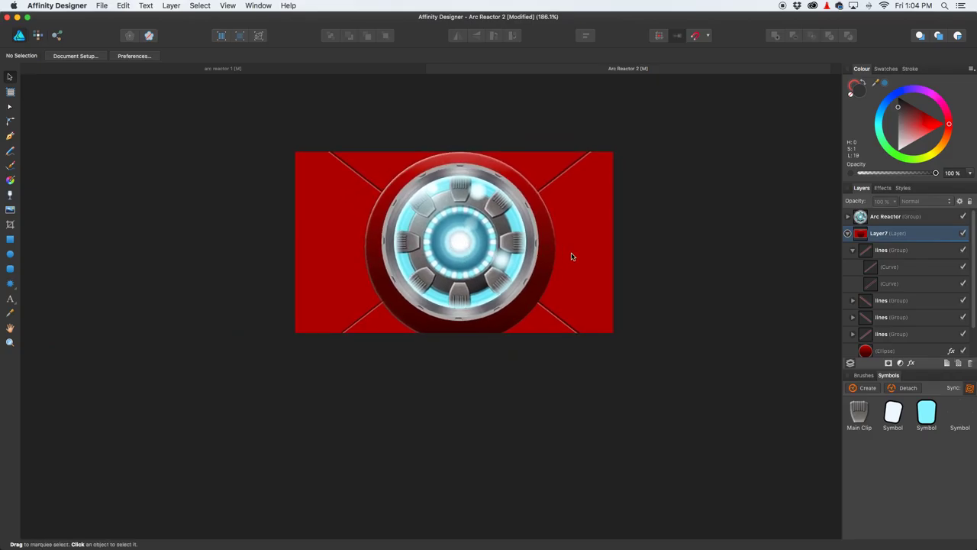
click(396, 189)
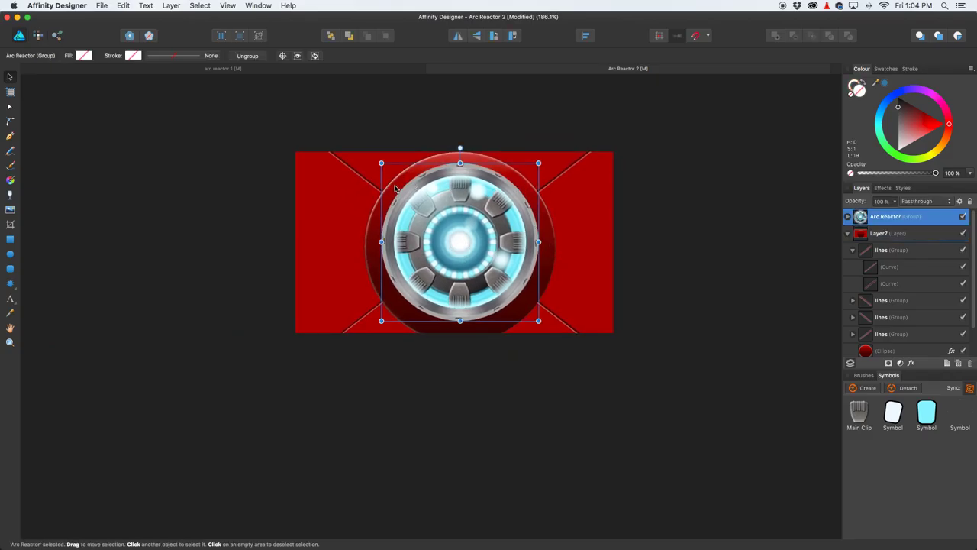
click(554, 257)
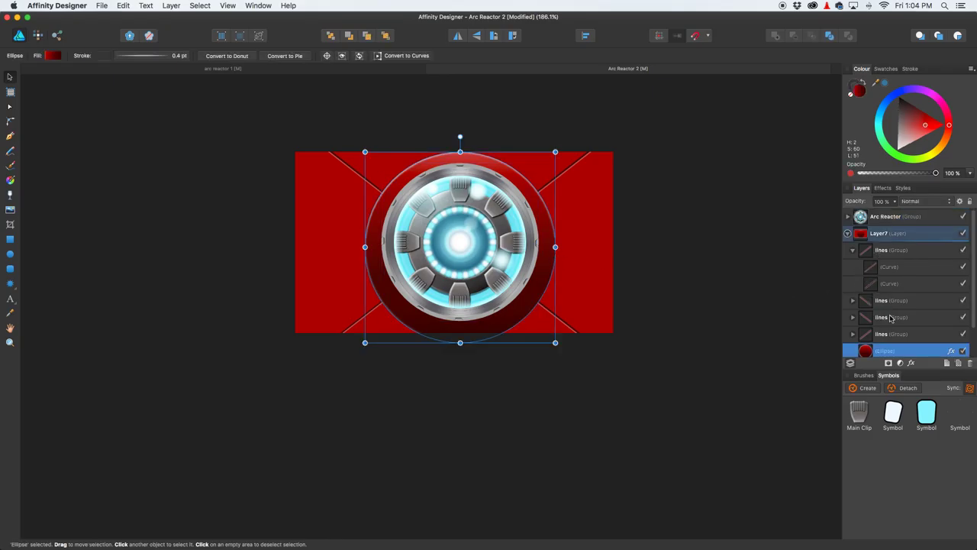
scroll(890, 319, down, 2)
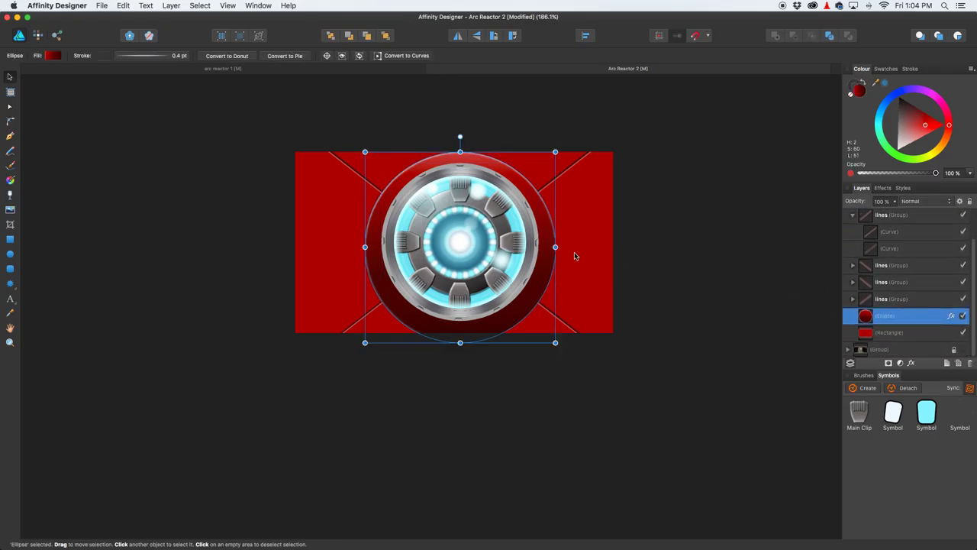
scroll(530, 238, up, 4)
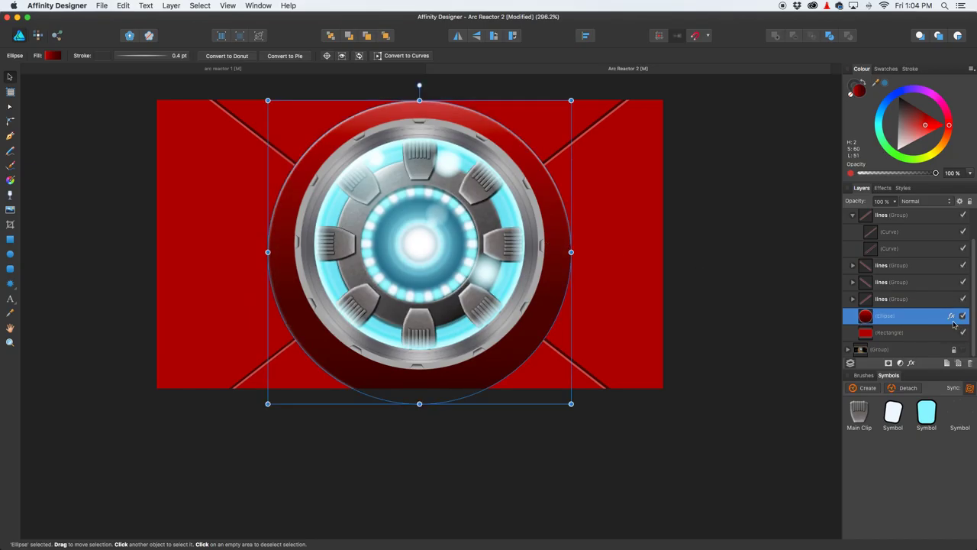
click(171, 71)
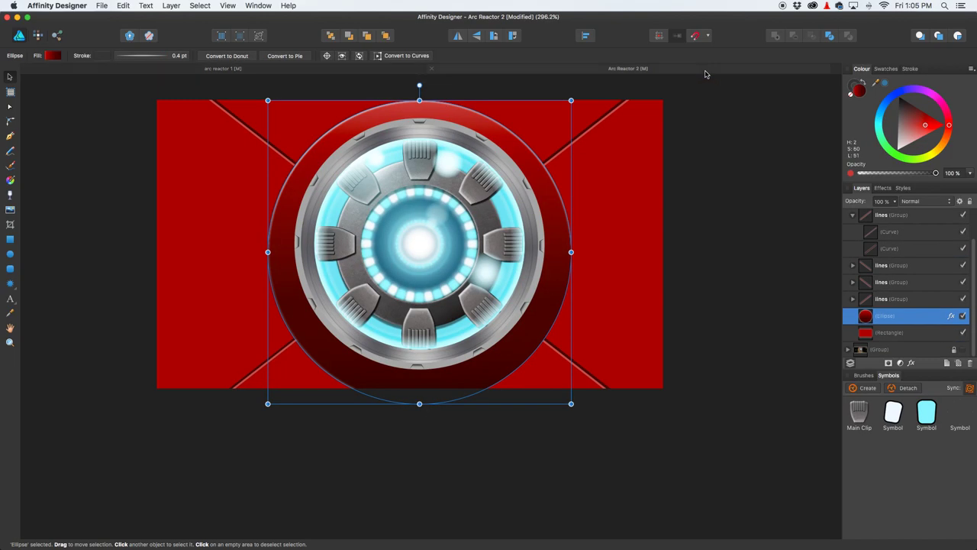
Step: Expand Layer5 in the reference file and inspect each ring ellipse in turn
click(706, 69)
scroll(525, 239, up, 5)
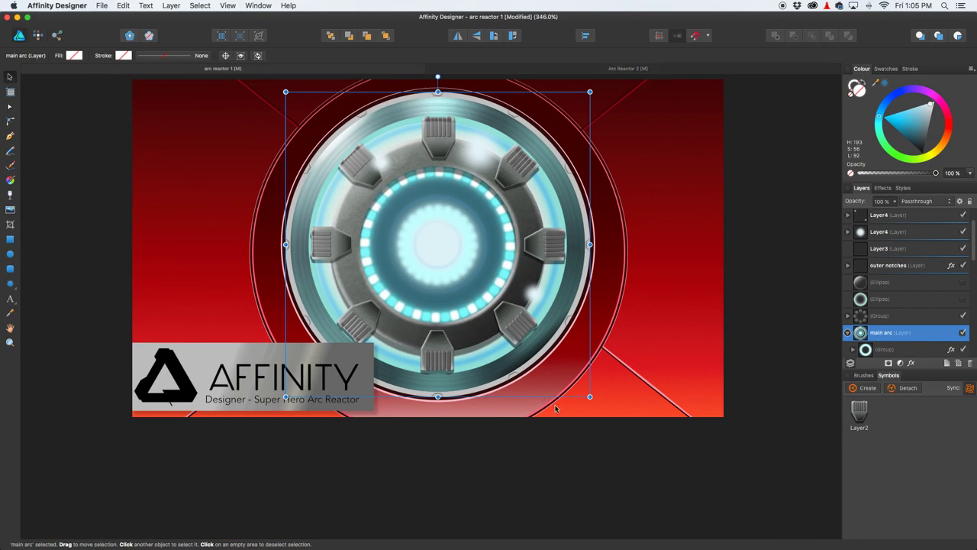
scroll(895, 316, down, 10)
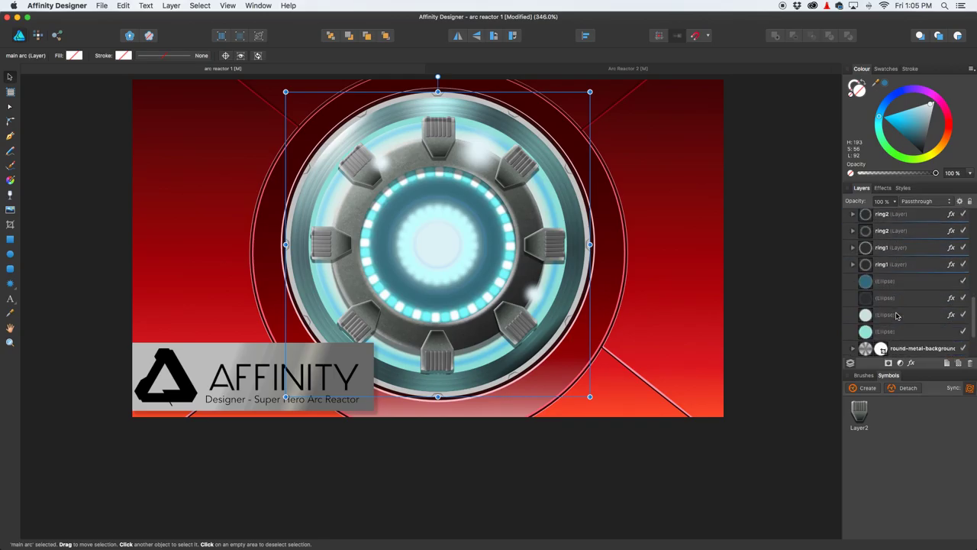
click(850, 338)
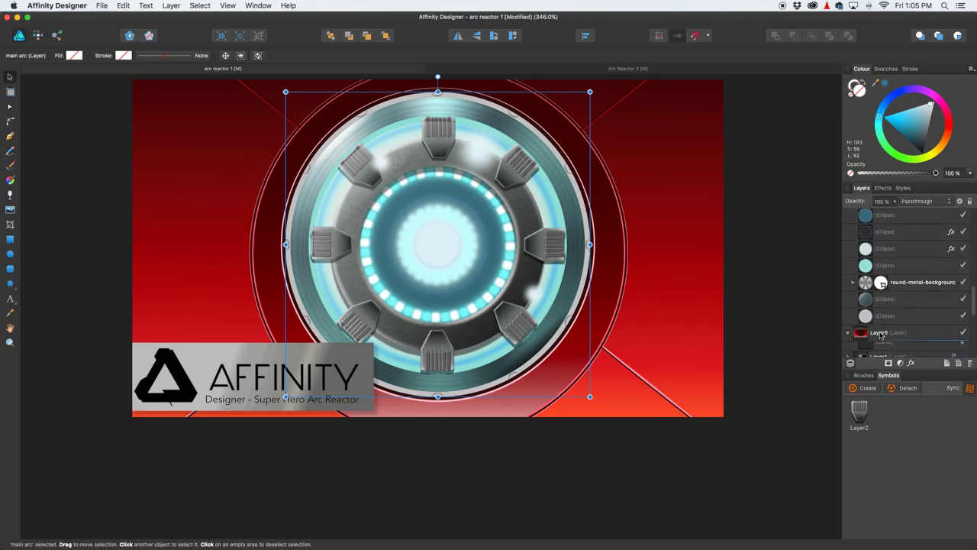
scroll(904, 336, down, 5)
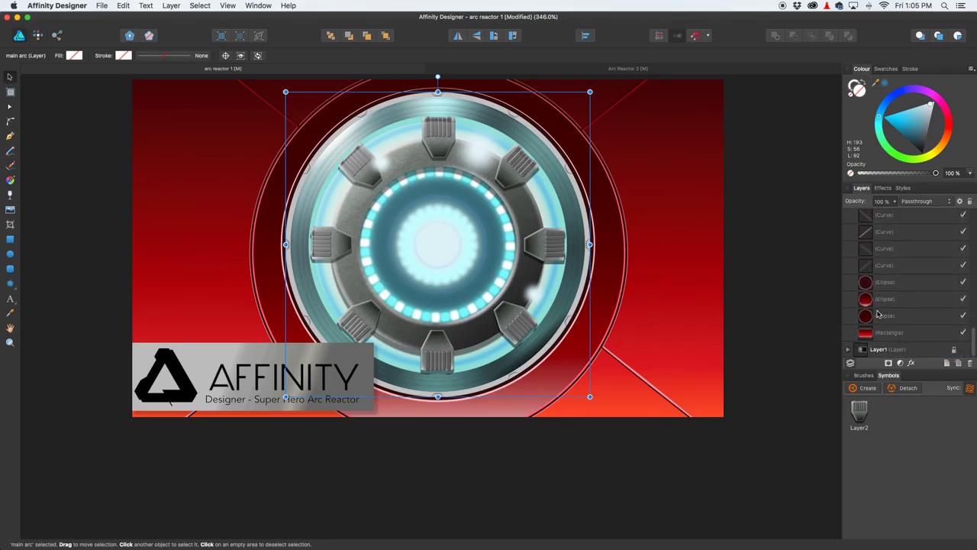
click(867, 319)
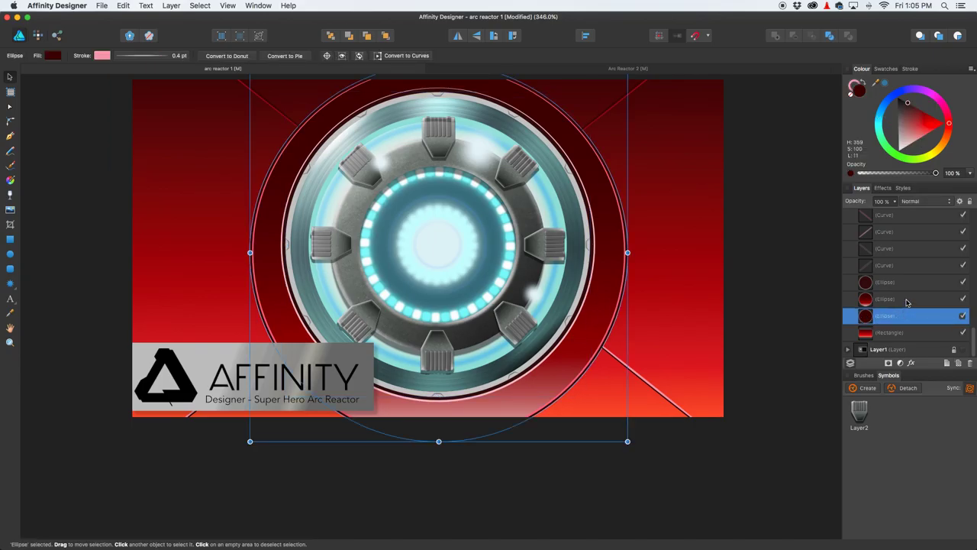
click(907, 301)
click(908, 284)
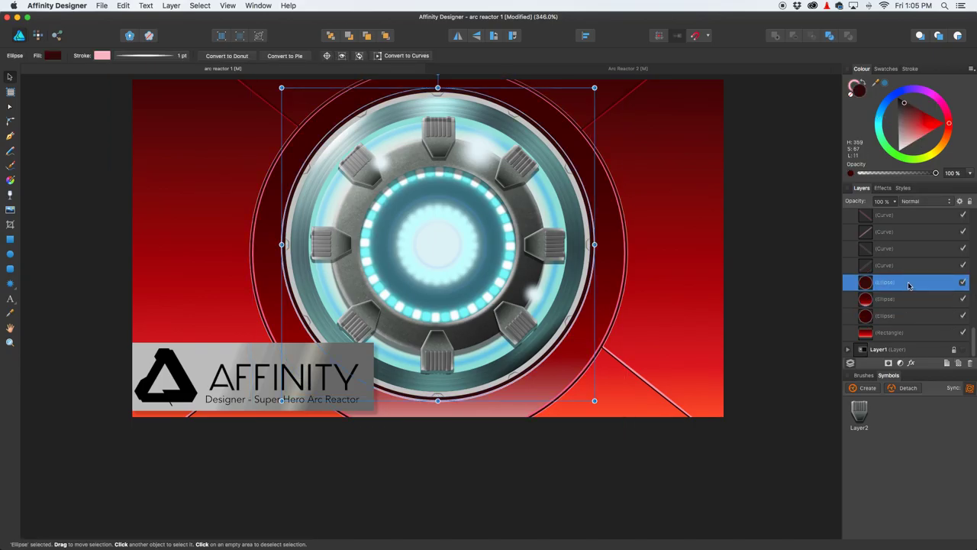
click(909, 299)
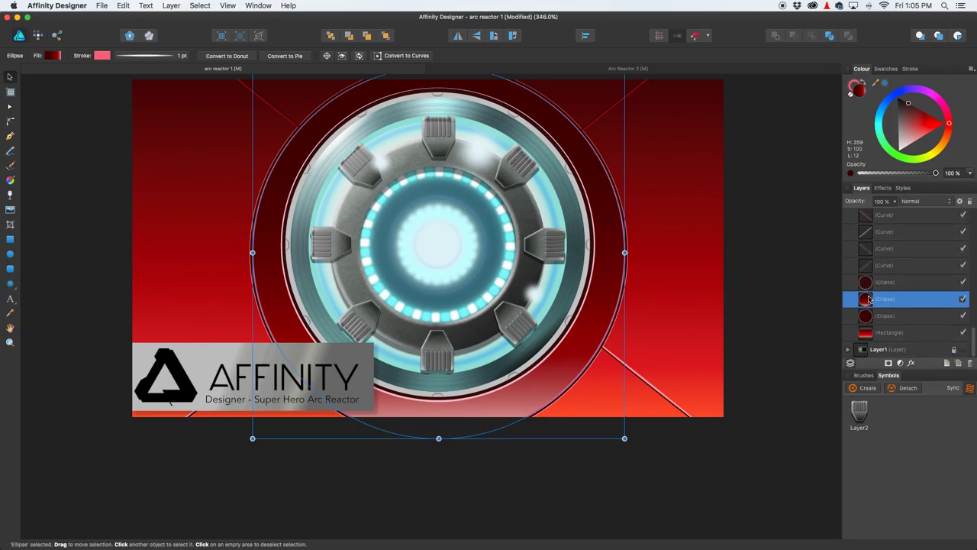
Step: Compare the bottom ring's 0.4 pt and middle ring's 1 pt strokes, then return to Arc Reactor 2
click(871, 284)
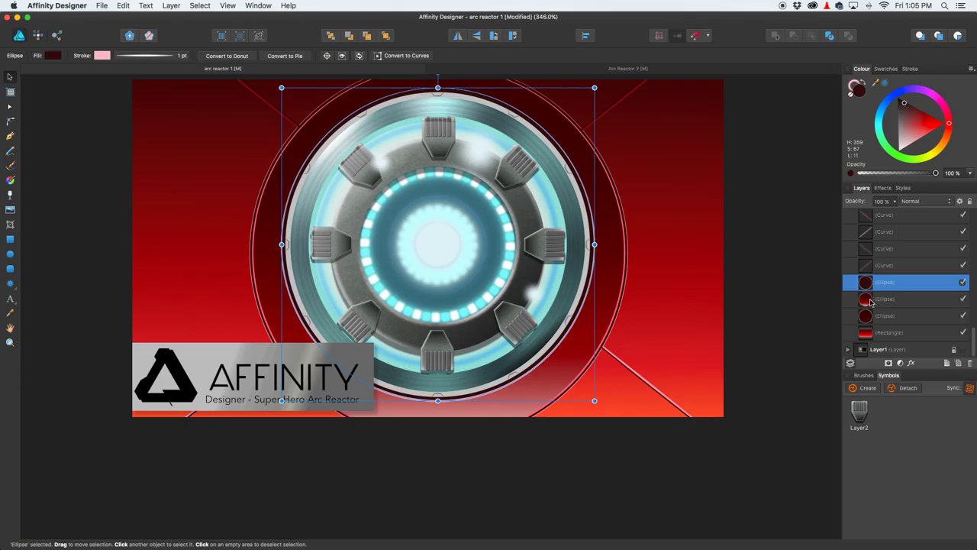
click(871, 303)
click(871, 316)
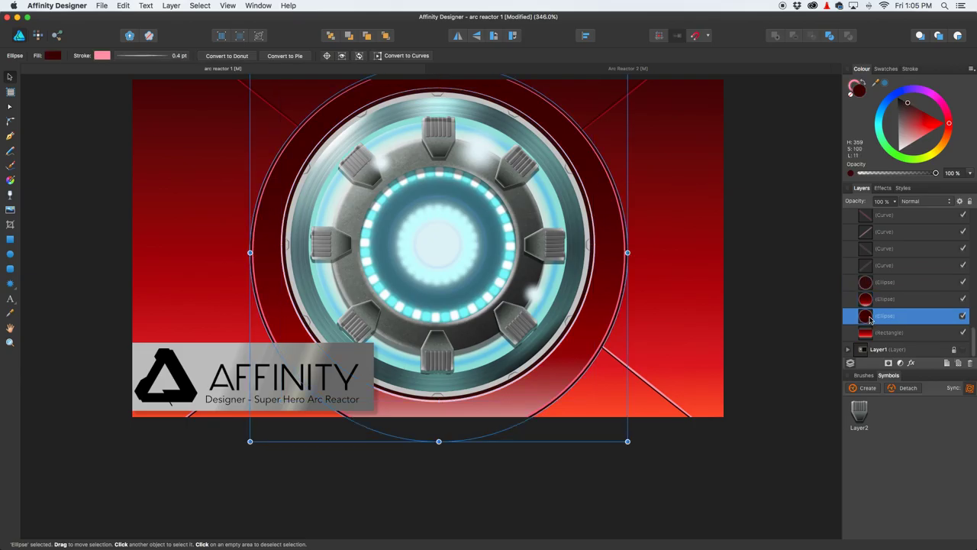
click(870, 302)
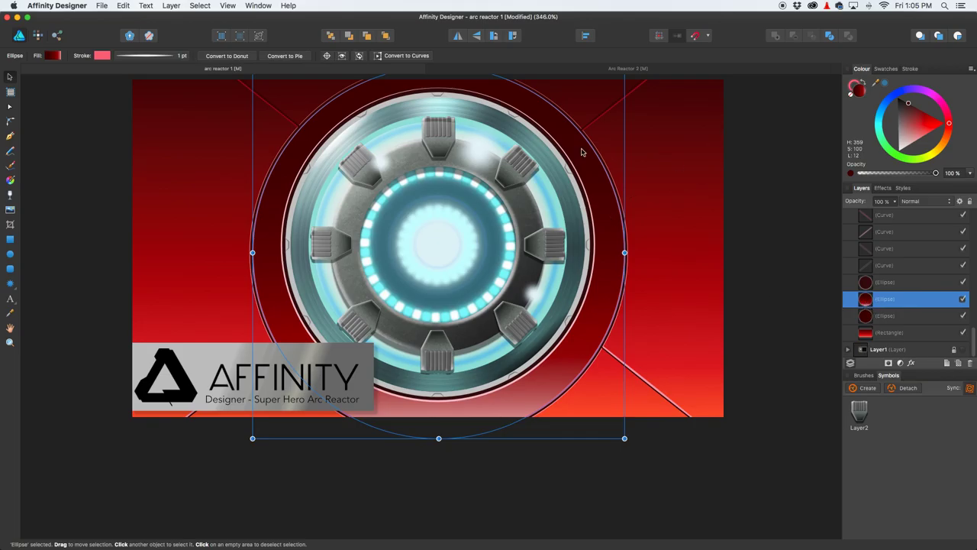
click(714, 73)
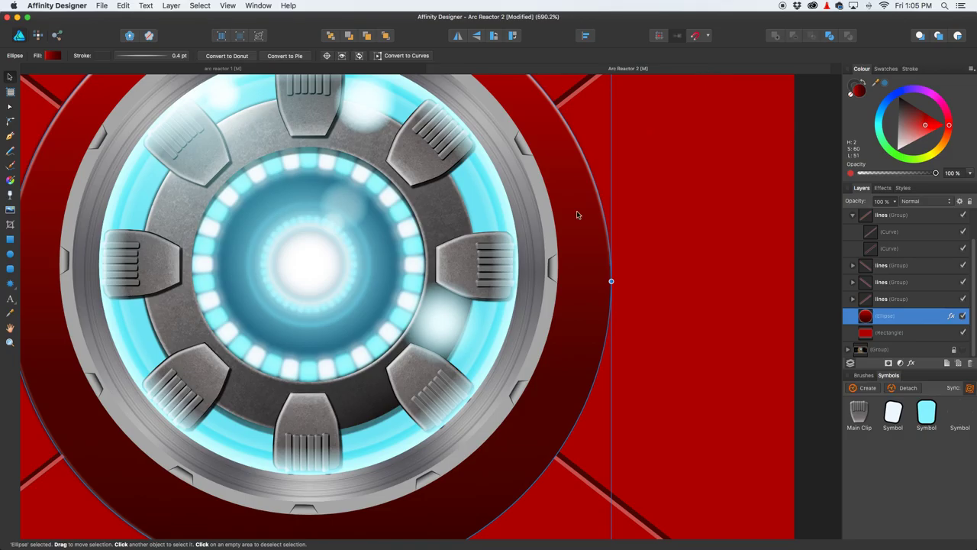
Step: Review the outer ellipse's Bevel/Emboss effect, then copy and paste it as a duplicate
click(952, 315)
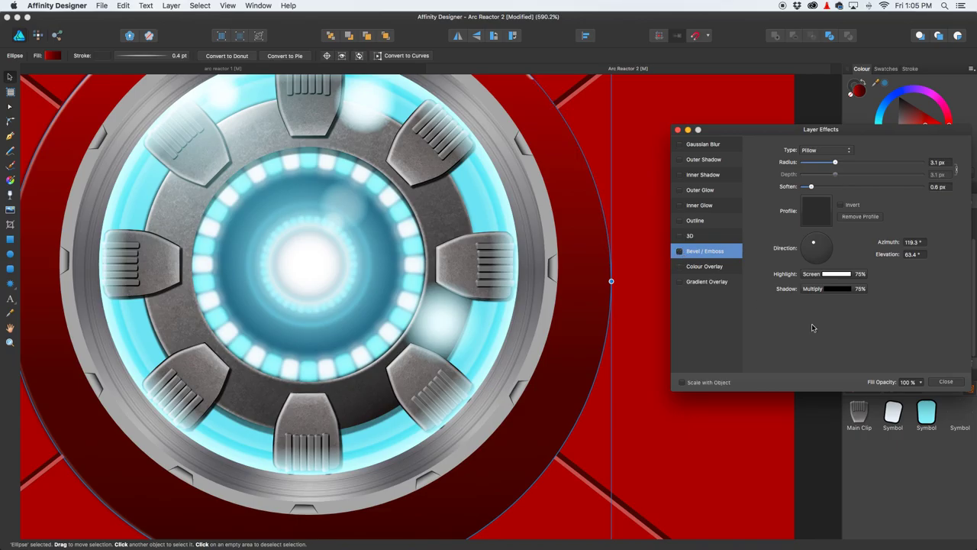
click(946, 381)
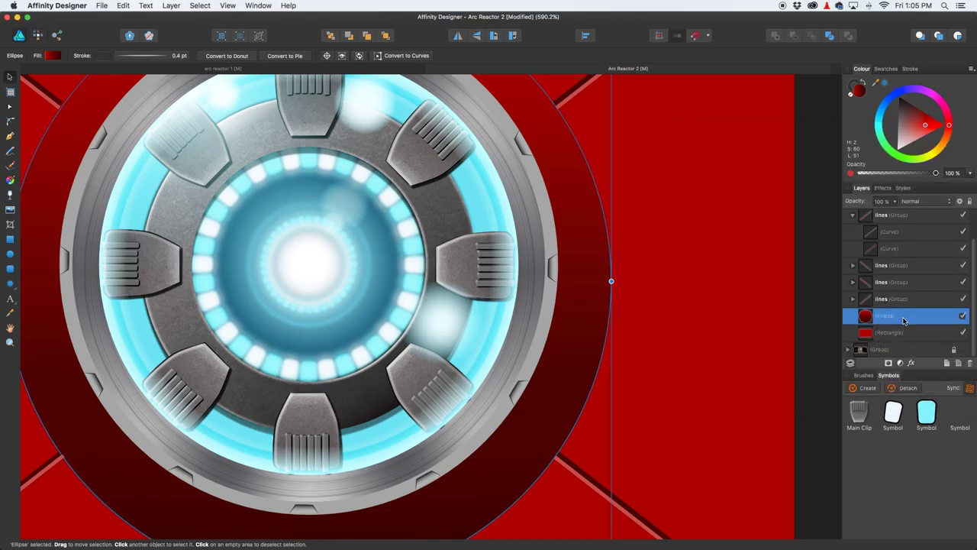
key(super+c)
key(super+v)
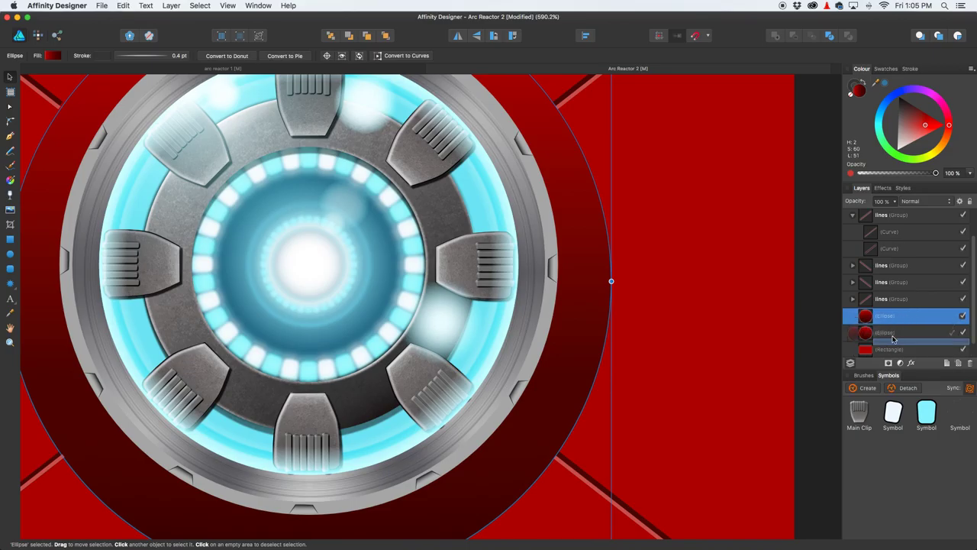
click(857, 334)
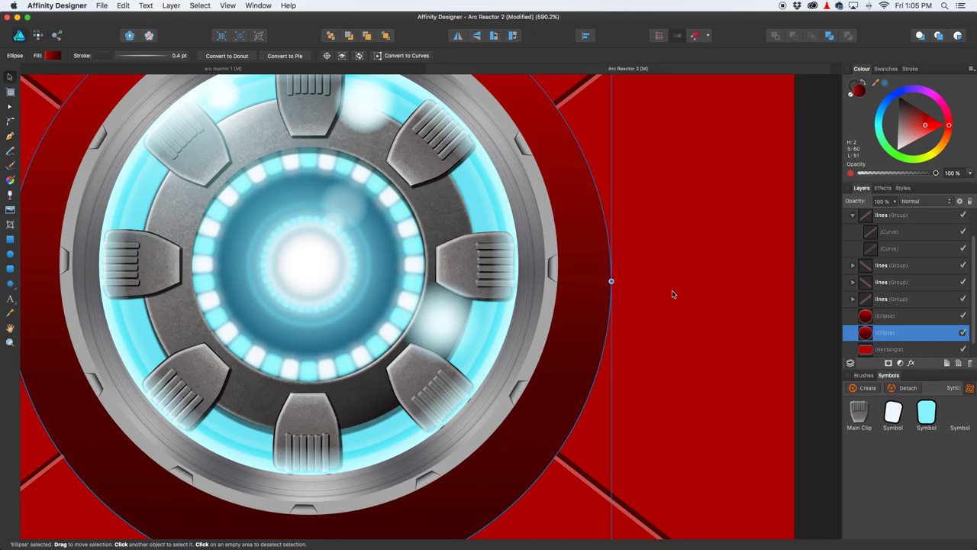
scroll(640, 307, down, 5)
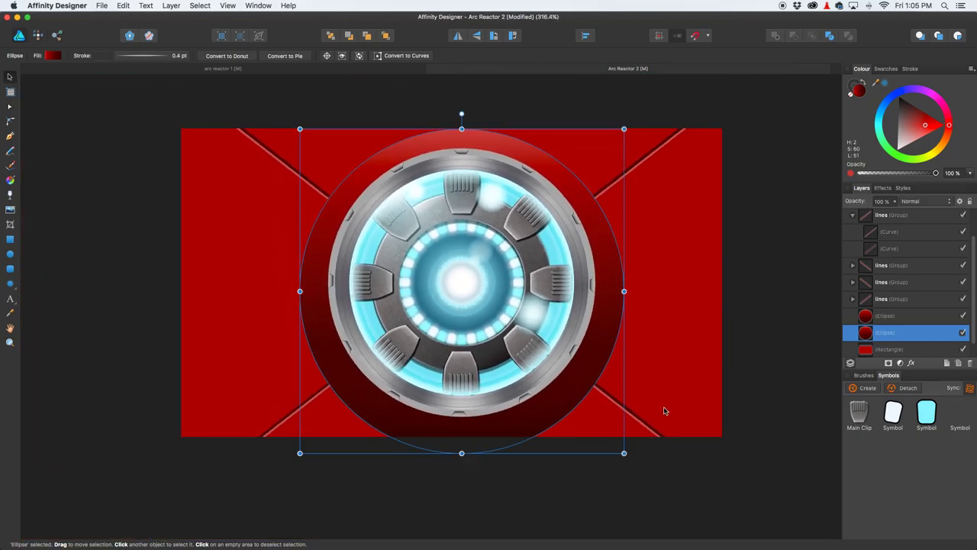
Step: Enlarge the lower ellipse copy slightly and give it a flat dark red fill (H 2, S 93, L 15)
drag(625, 454, 626, 456)
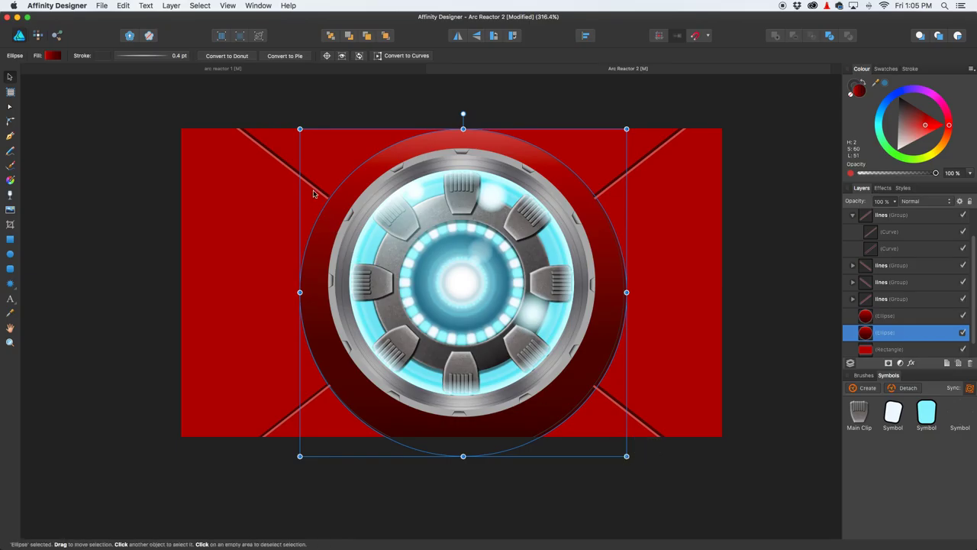
drag(299, 128, 297, 126)
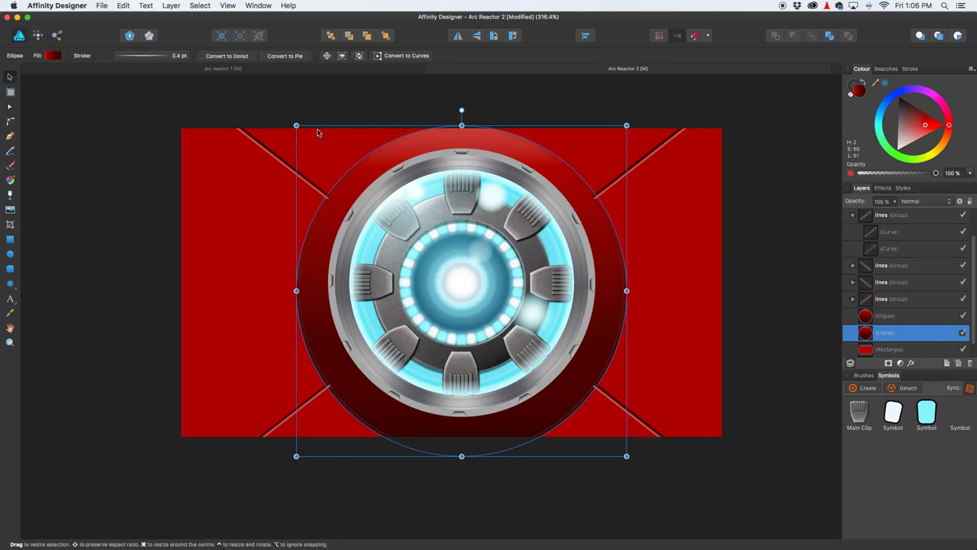
click(50, 57)
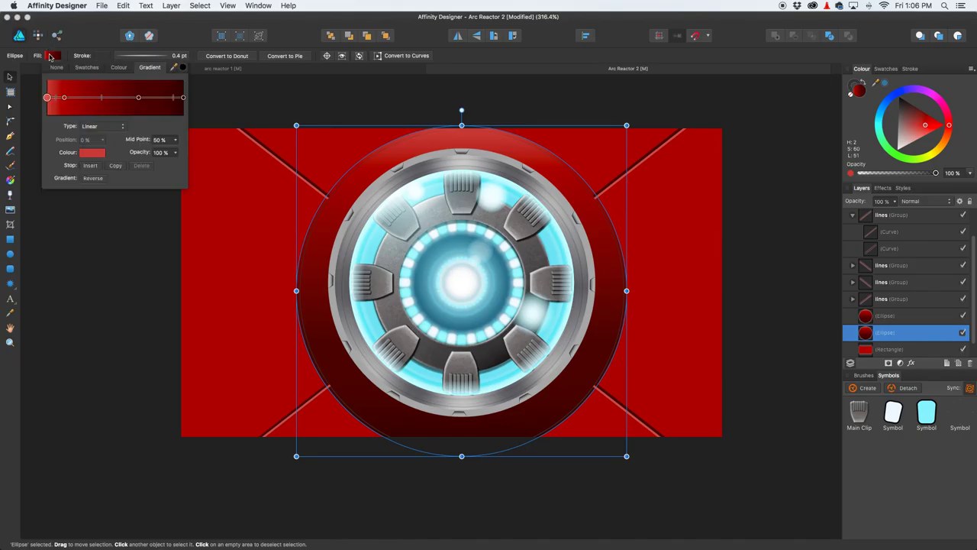
click(120, 68)
drag(125, 116, 120, 114)
mouse_move(174, 68)
mouse_down()
mouse_move(186, 87)
mouse_move(261, 137)
mouse_up()
click(184, 68)
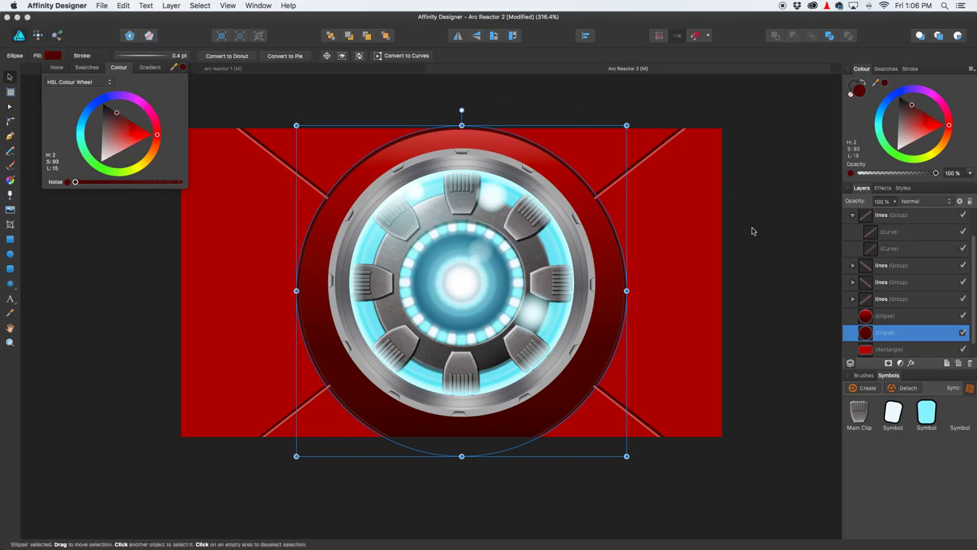
click(601, 224)
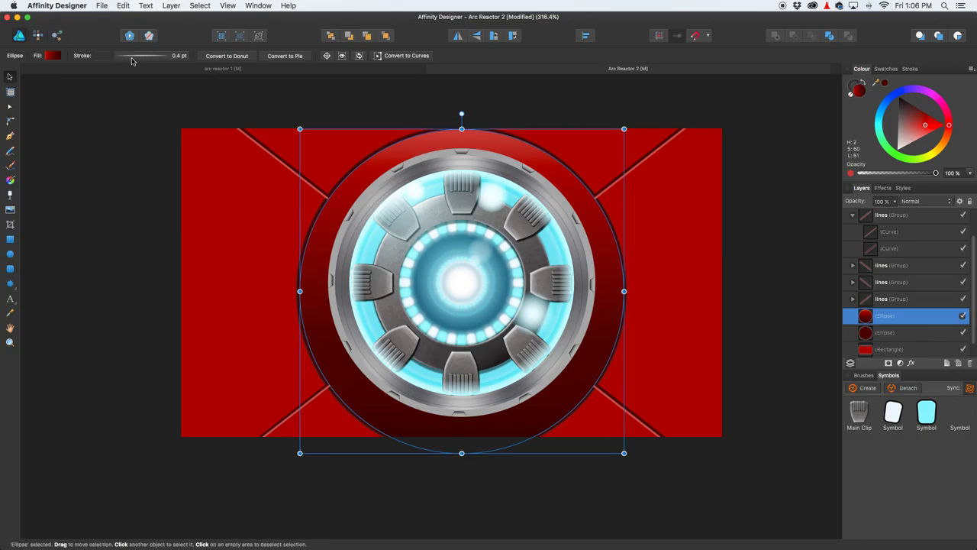
Step: Give the upper ellipse a red stroke sampled from the artwork
click(107, 58)
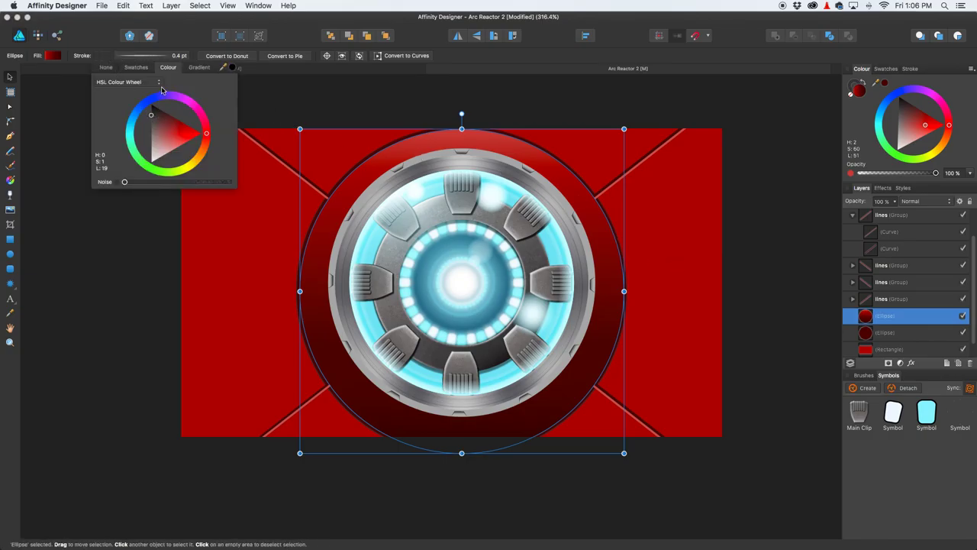
drag(223, 67, 262, 145)
click(233, 69)
Step: Reset the stroke pressure to uniform and set the stroke width to 0.9 pt
click(151, 56)
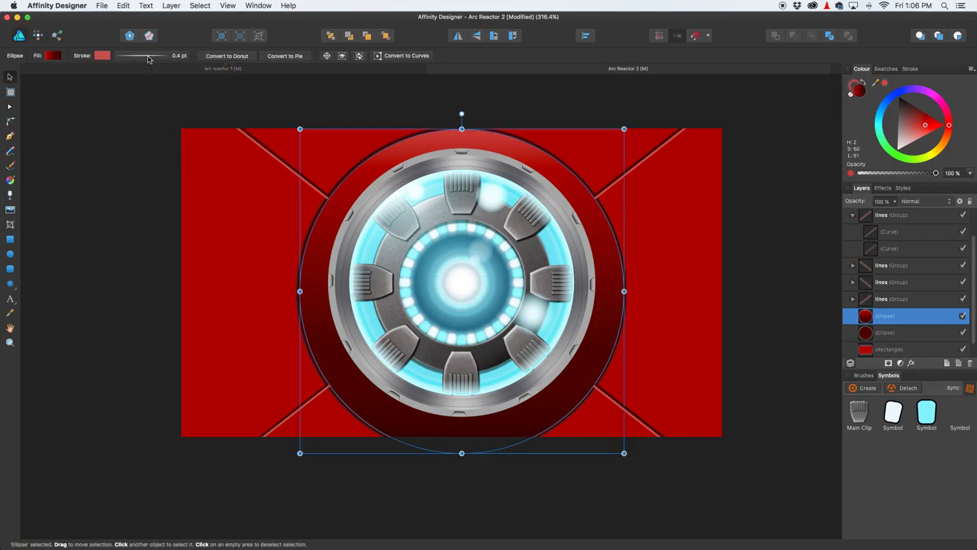
click(189, 164)
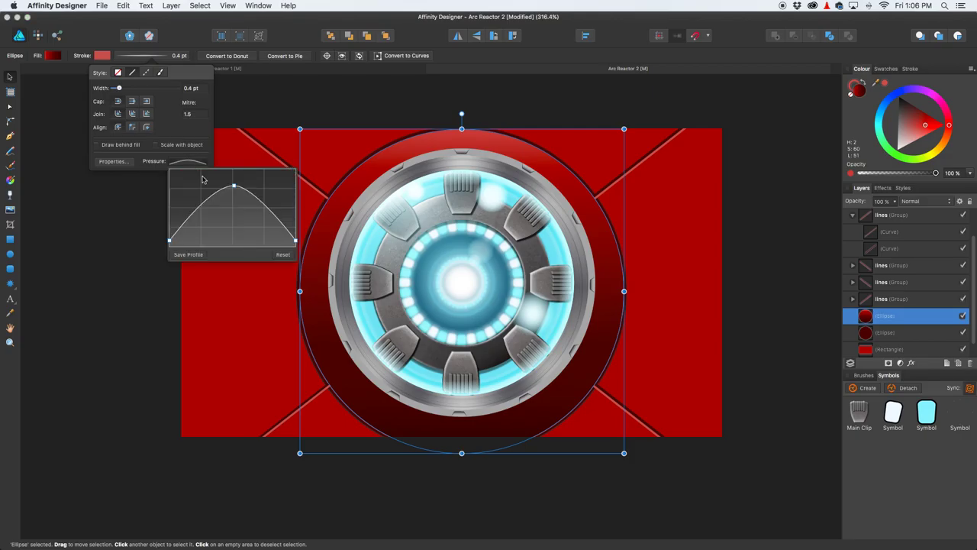
click(120, 90)
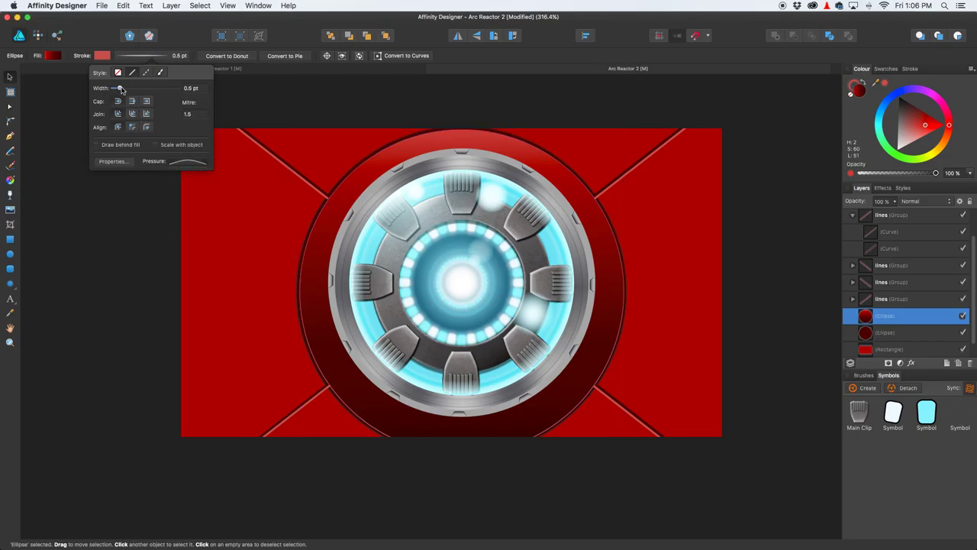
drag(123, 90, 130, 89)
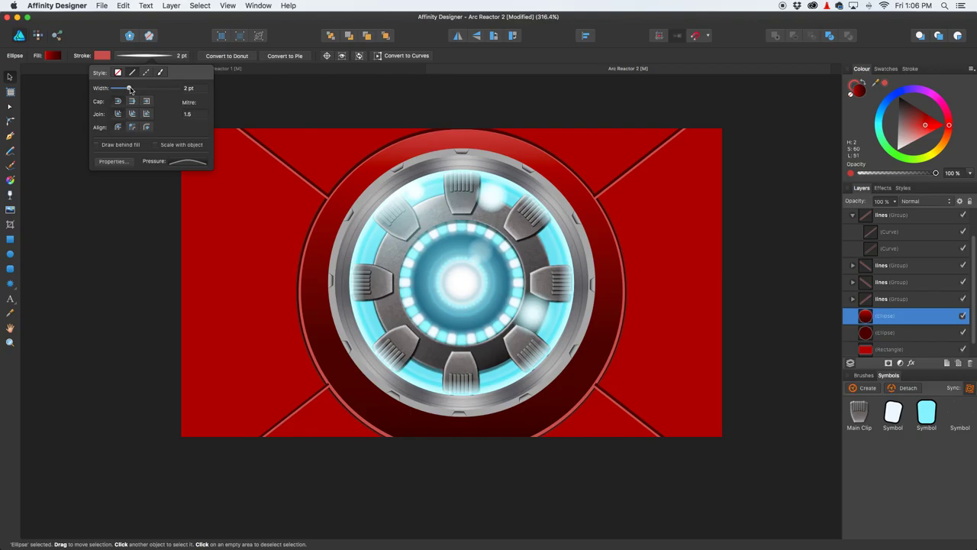
click(189, 161)
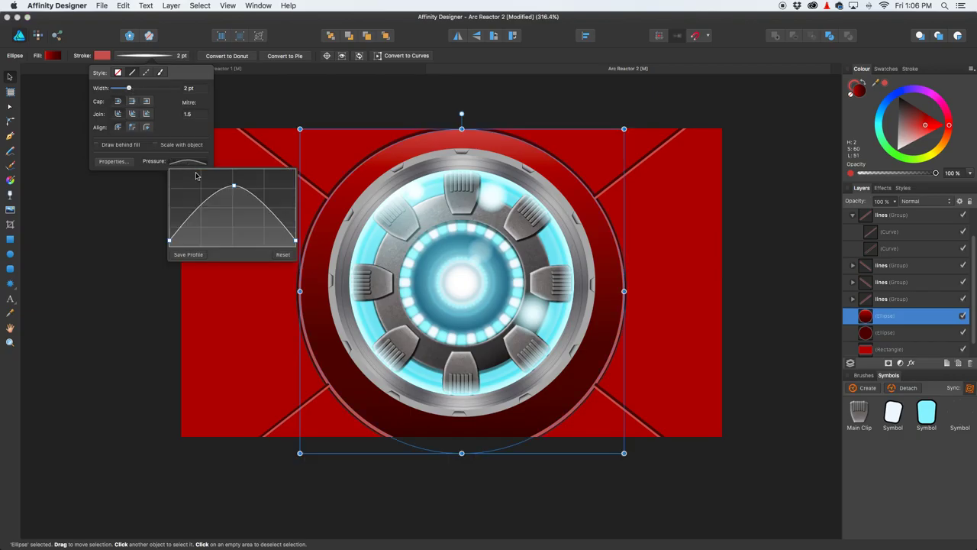
click(283, 256)
drag(130, 89, 126, 91)
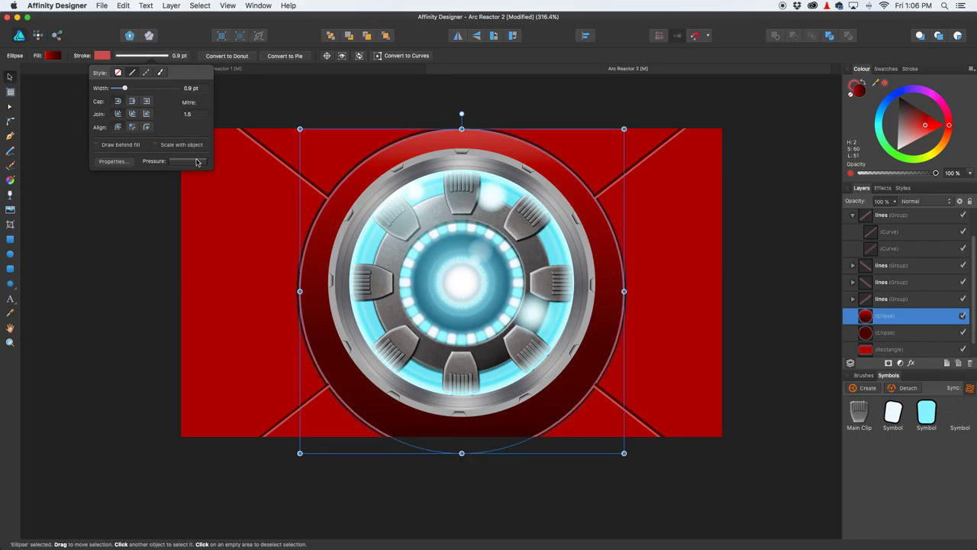
click(275, 93)
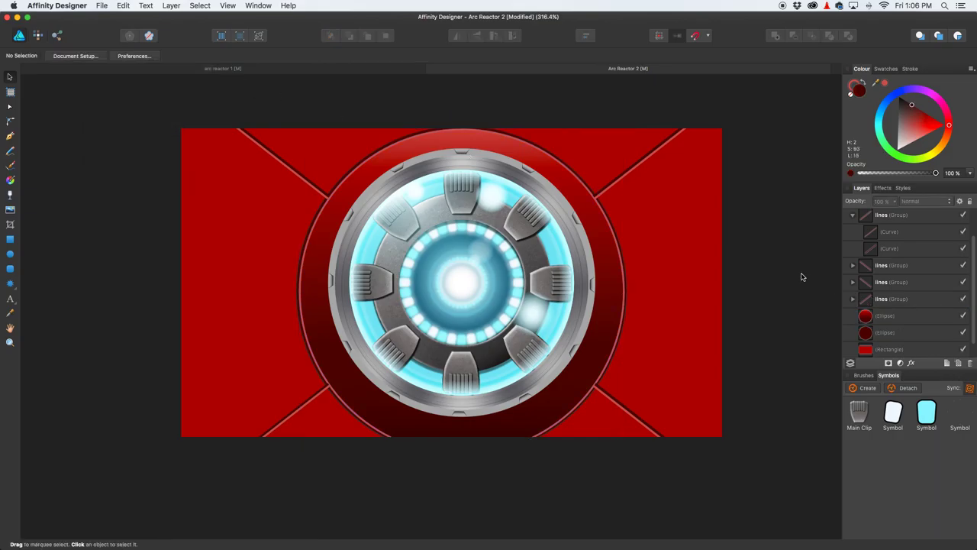
Step: Select the four lines groups and move them just above the background rectangle
click(853, 215)
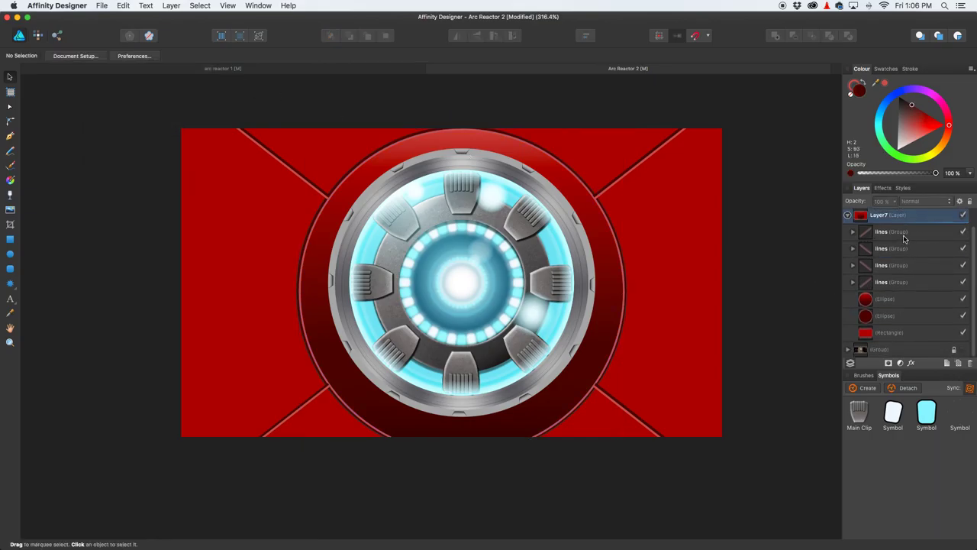
click(904, 239)
shift+click(900, 282)
drag(899, 282, 892, 325)
click(782, 222)
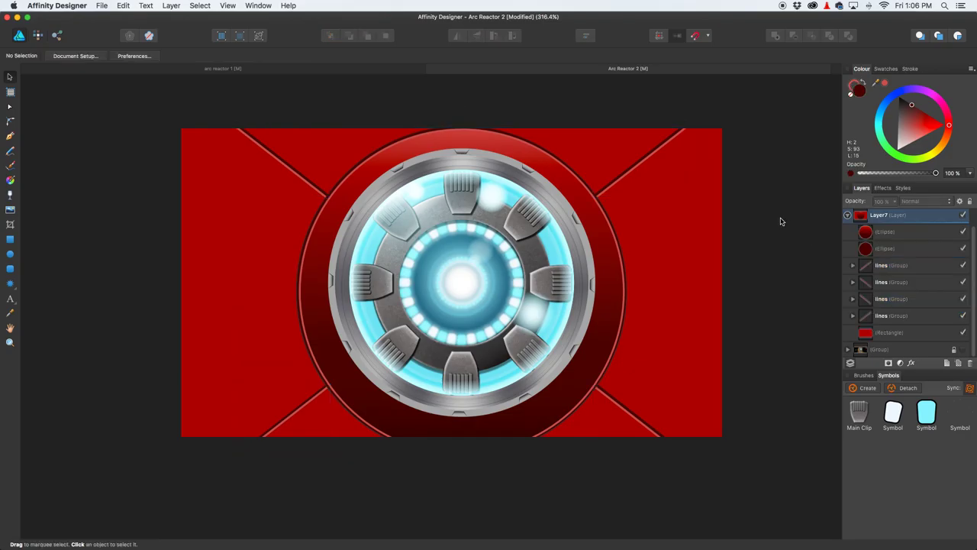
scroll(512, 239, down, 5)
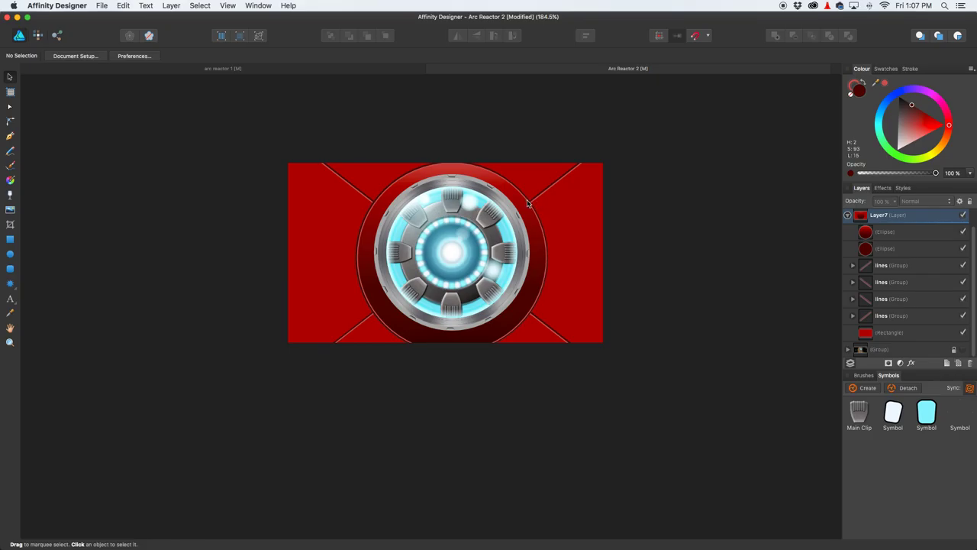
scroll(525, 203, up, 5)
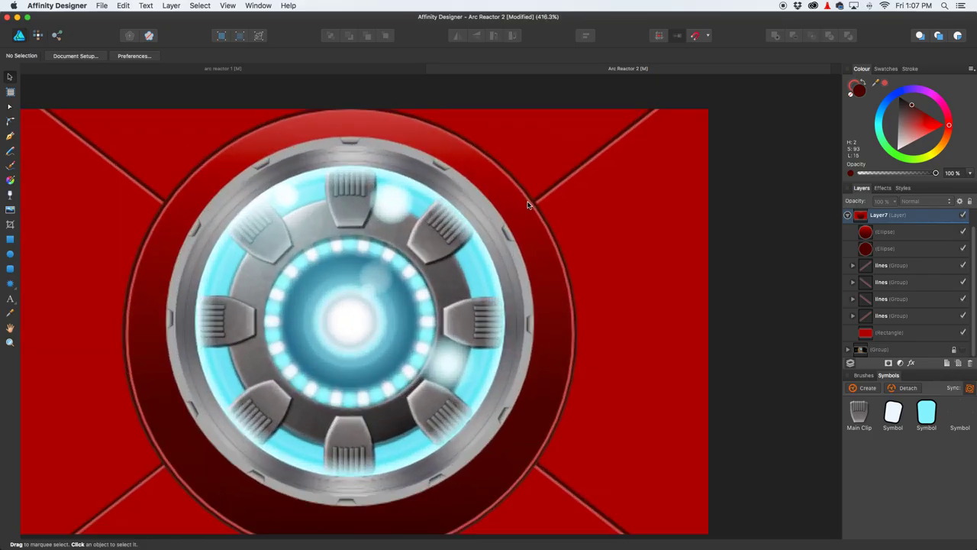
Step: After checking arc reactor 1, move the four lines groups between the two ring ellipses
click(271, 72)
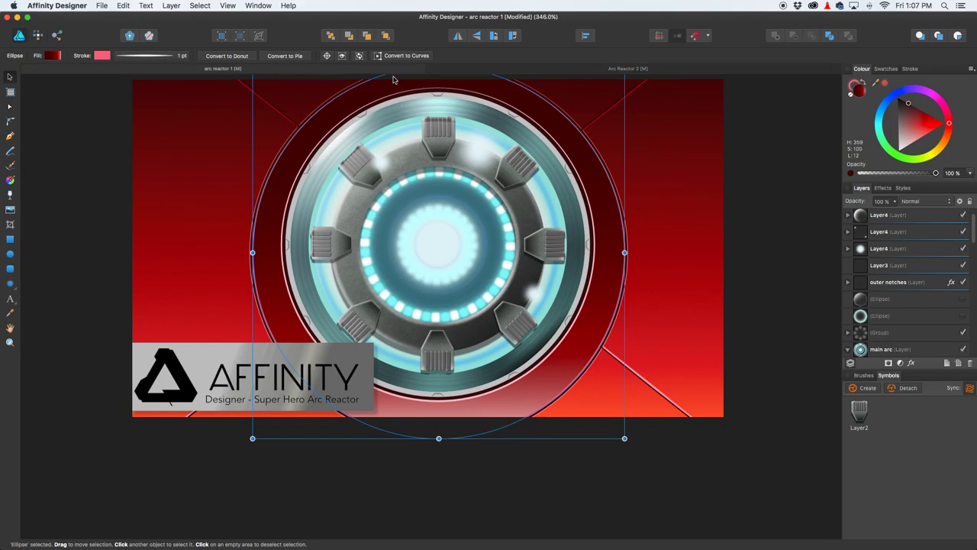
click(586, 74)
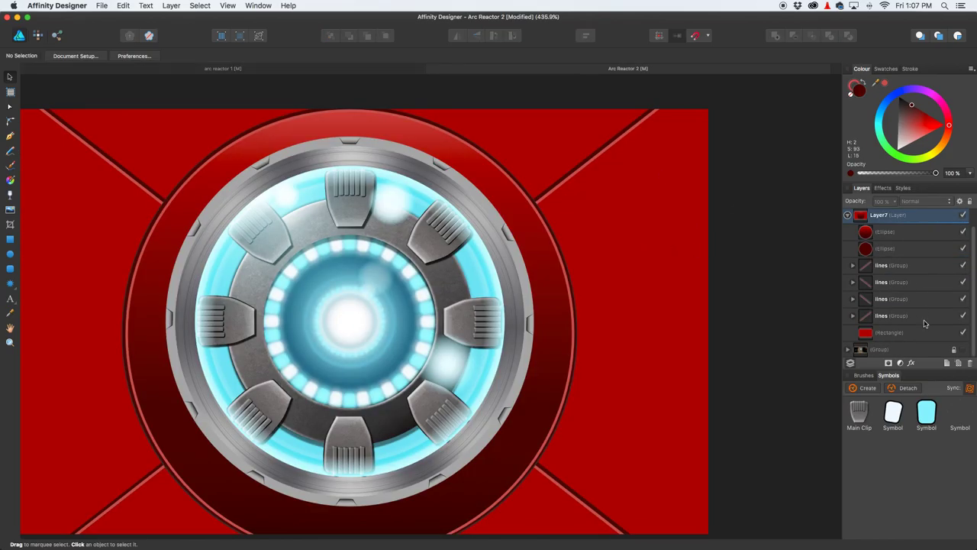
click(902, 268)
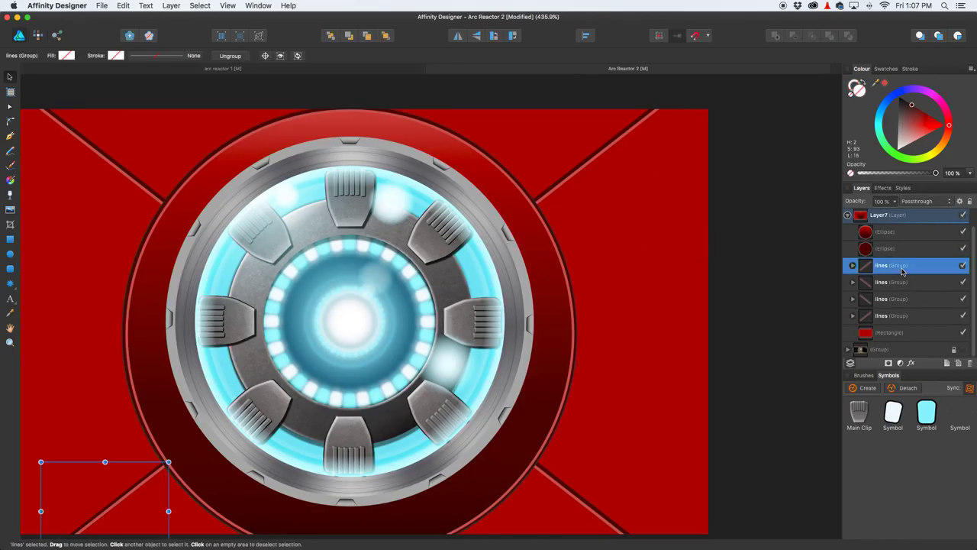
shift+click(901, 318)
drag(888, 266, 861, 244)
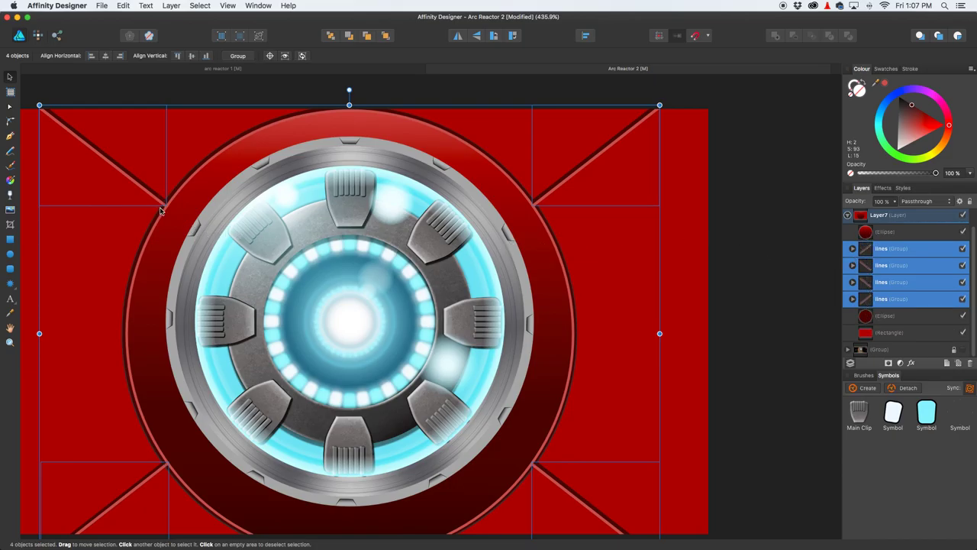
click(785, 218)
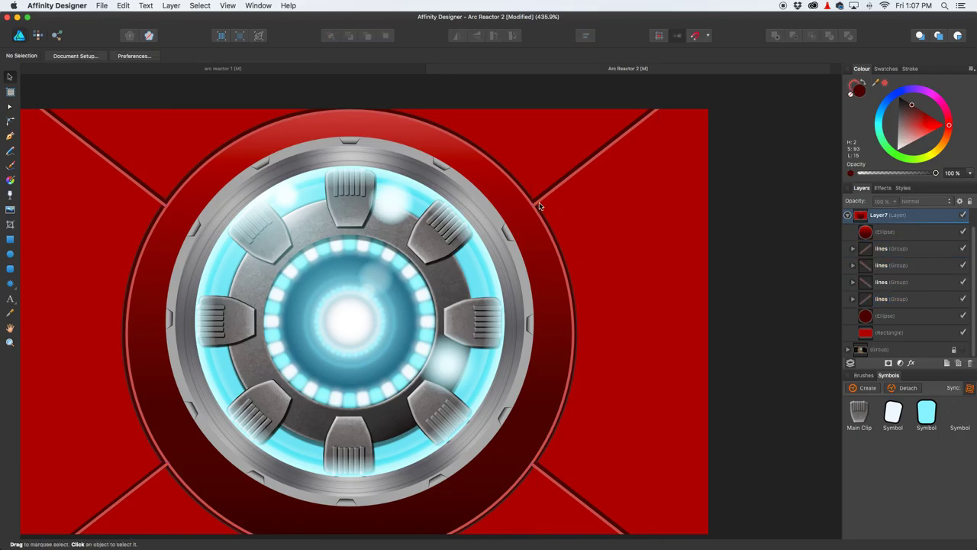
Step: Pan and scroll around the Arc Reactor 2 artwork to inspect the ring and diagonals
scroll(545, 240, down, 5)
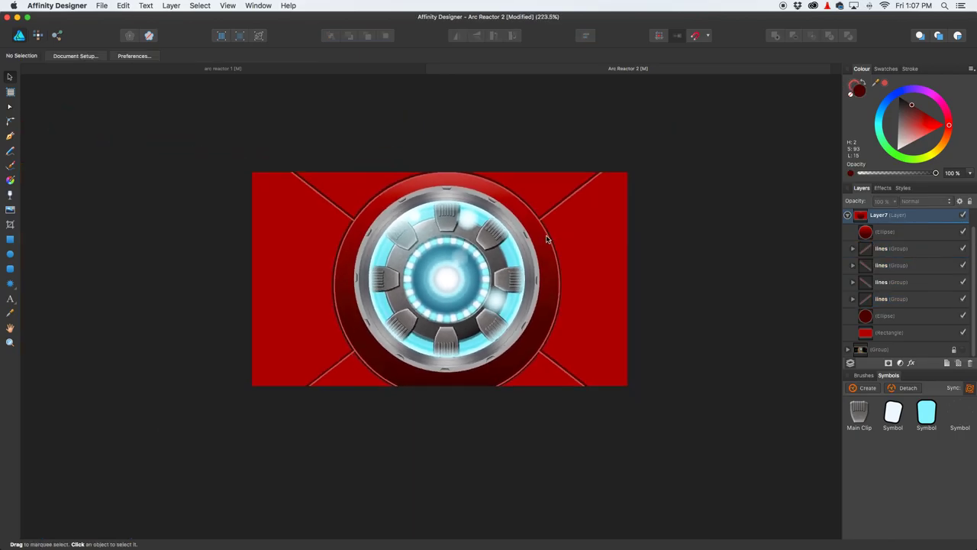
scroll(545, 240, down, 3)
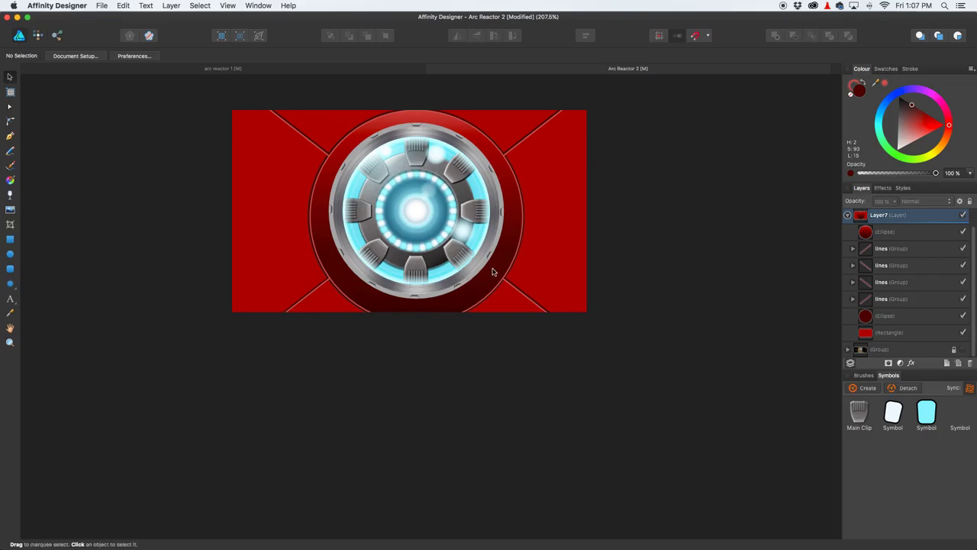
scroll(496, 217, left, 1)
scroll(496, 217, up, 1)
scroll(497, 217, right, 1)
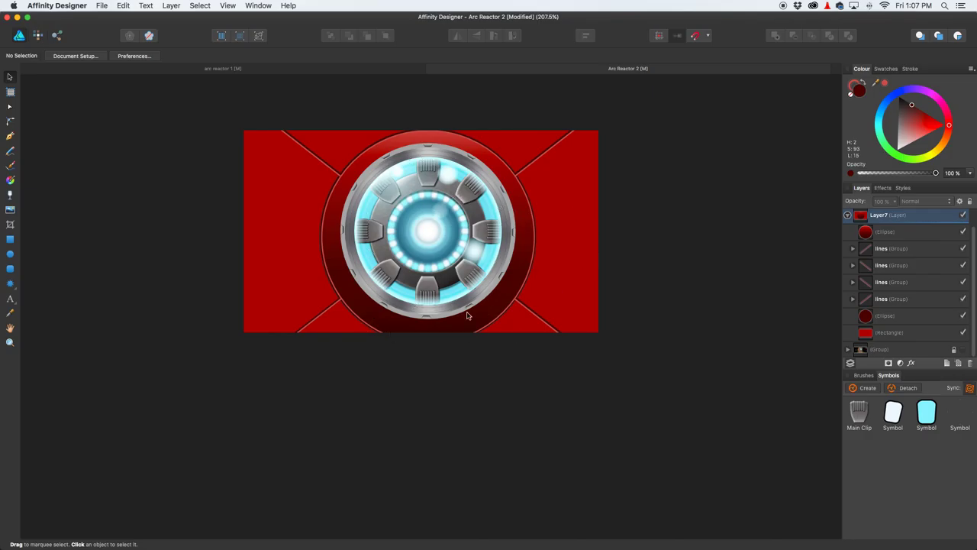
scroll(491, 286, right, 3)
scroll(491, 286, up, 1)
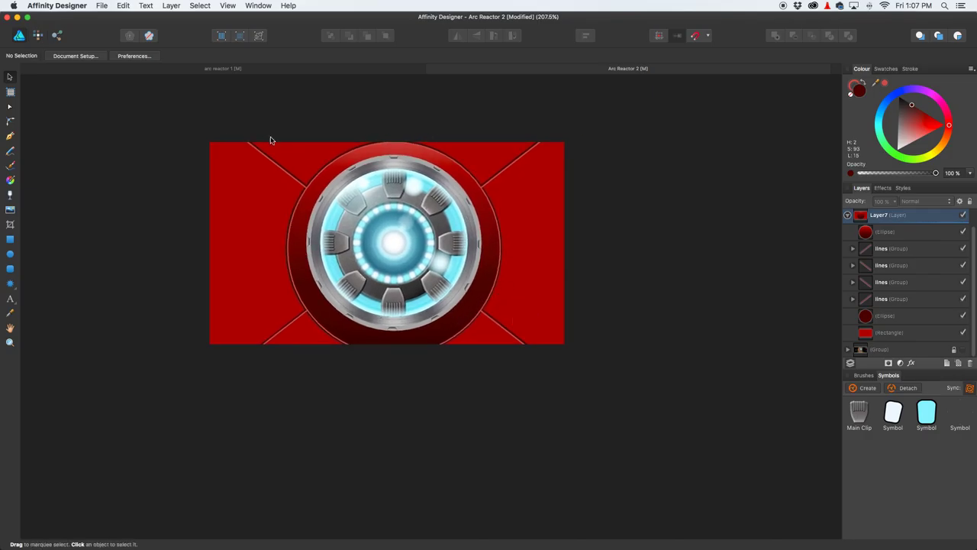
Step: Hide the Affinity title banner layer in arc reactor 1, then return and collapse Layer7
click(245, 71)
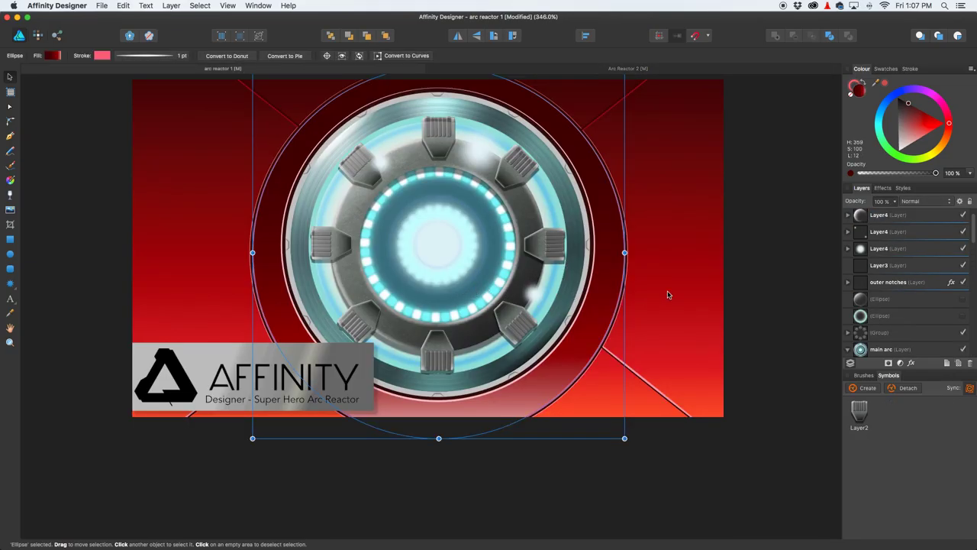
click(768, 292)
scroll(506, 291, down, 3)
scroll(581, 229, right, 2)
scroll(580, 229, up, 1)
key(super+v)
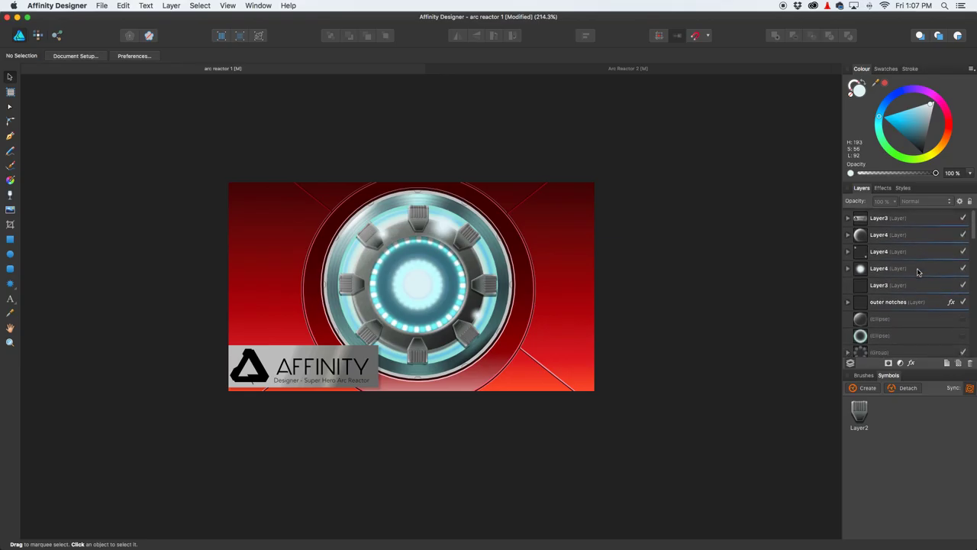
click(963, 217)
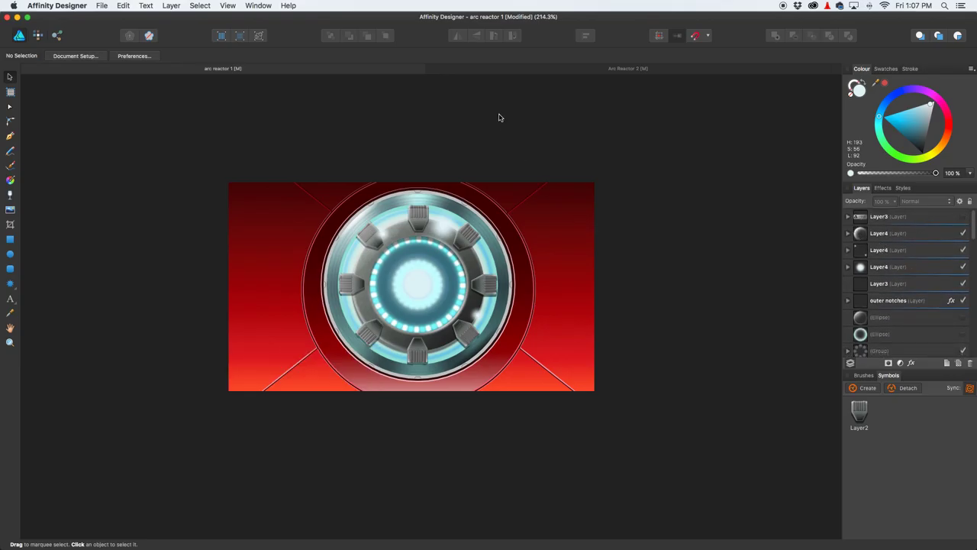
click(581, 73)
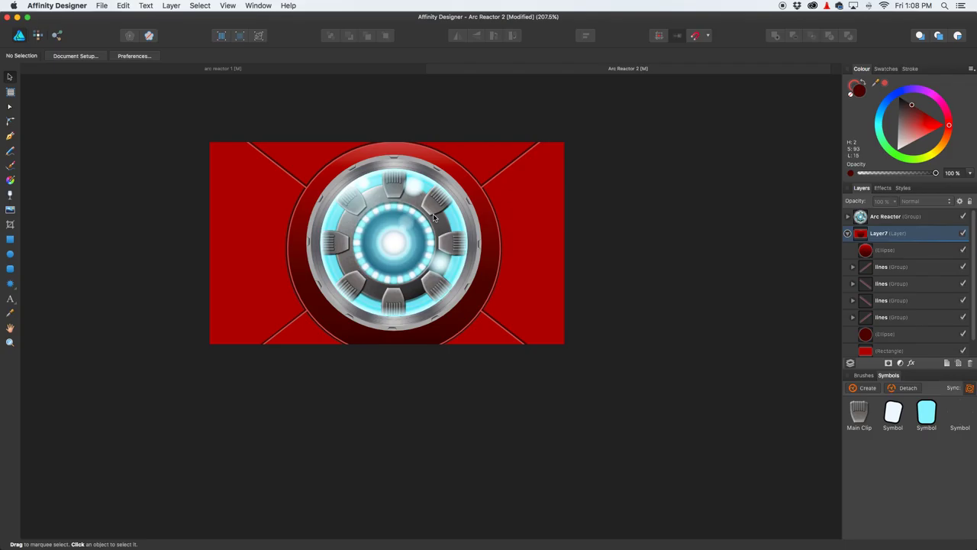
click(847, 233)
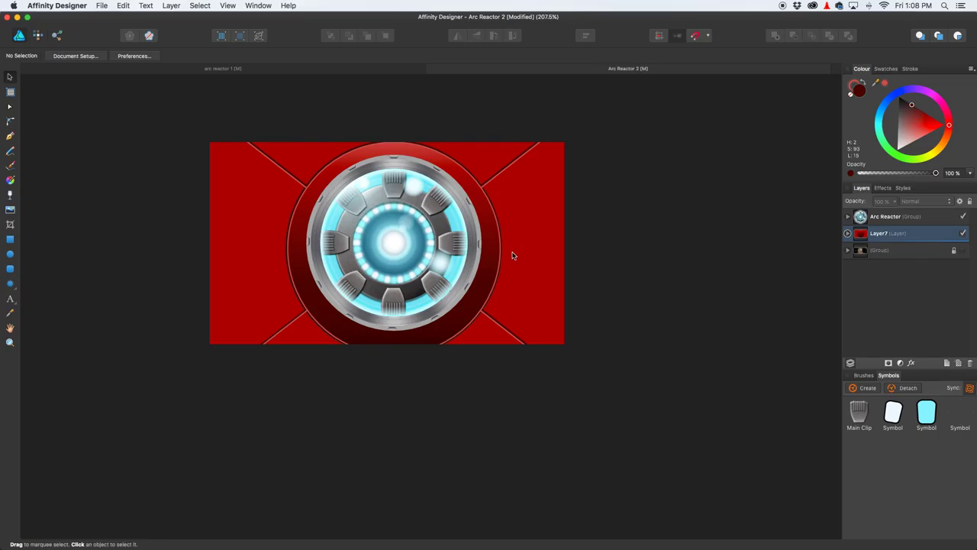
Step: Open the recent 'Captain america sheild.afdesign' zoomed out, then switch back to the Arc Reactor 2 document
click(103, 7)
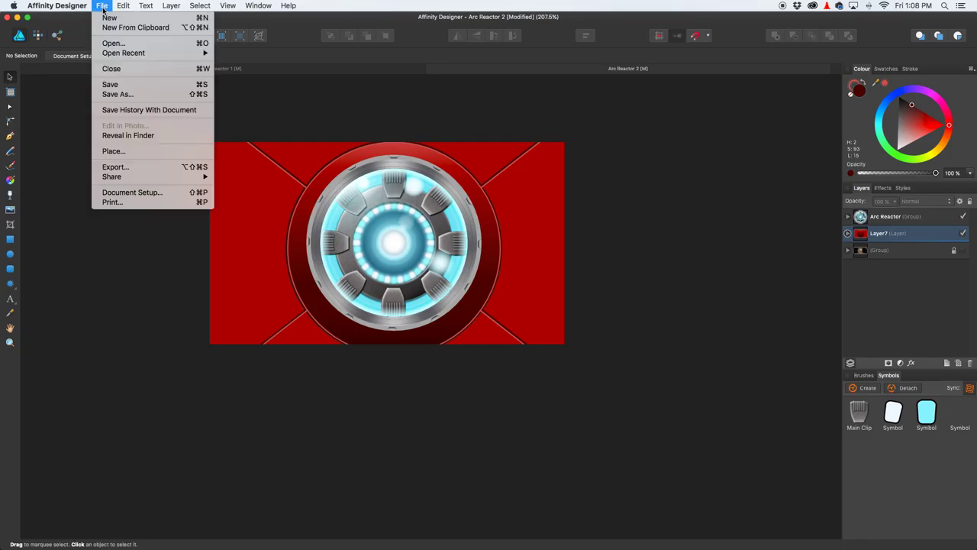
mouse_move(126, 53)
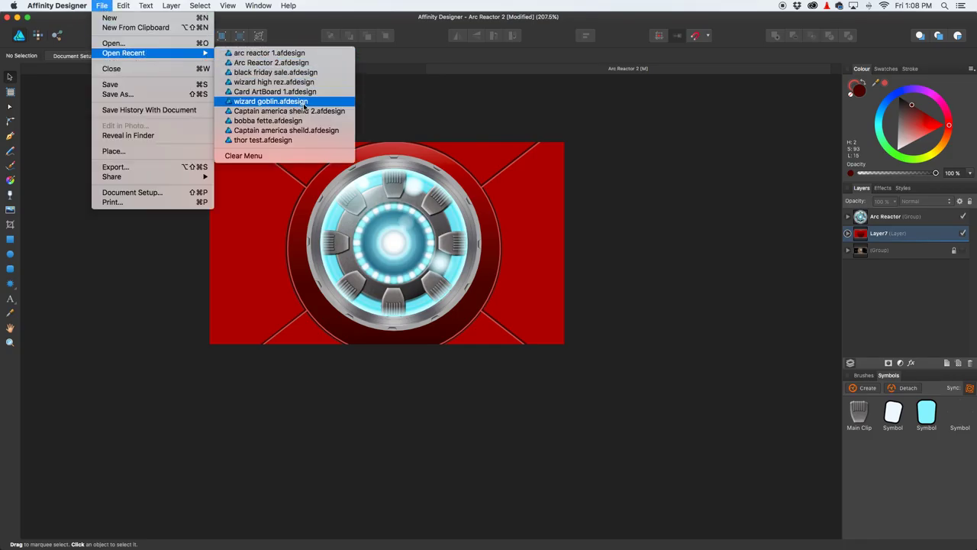
click(323, 131)
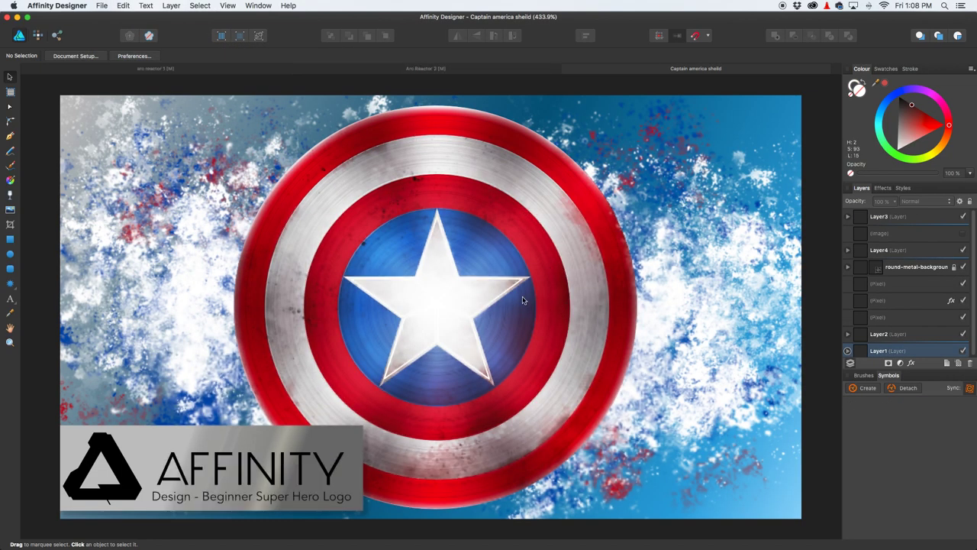
key(super+minus)
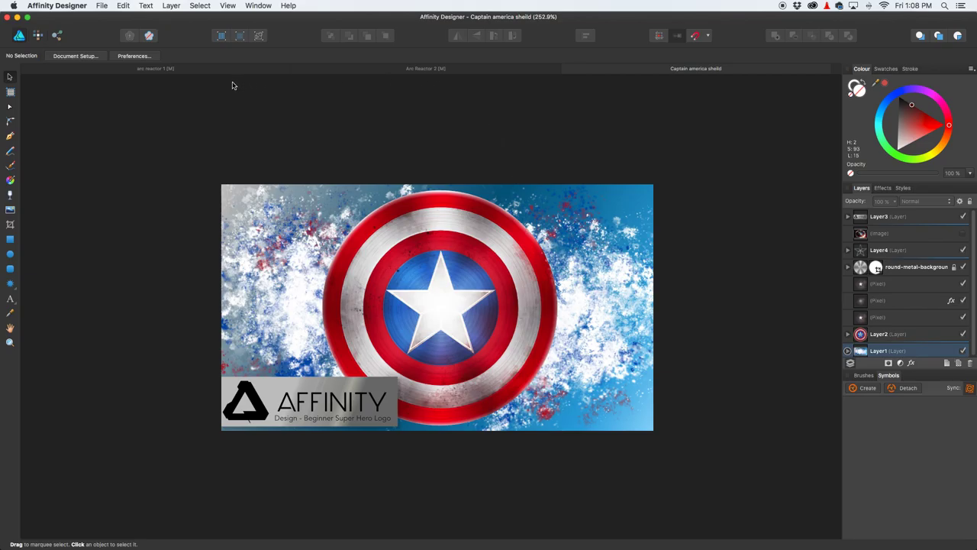
click(254, 70)
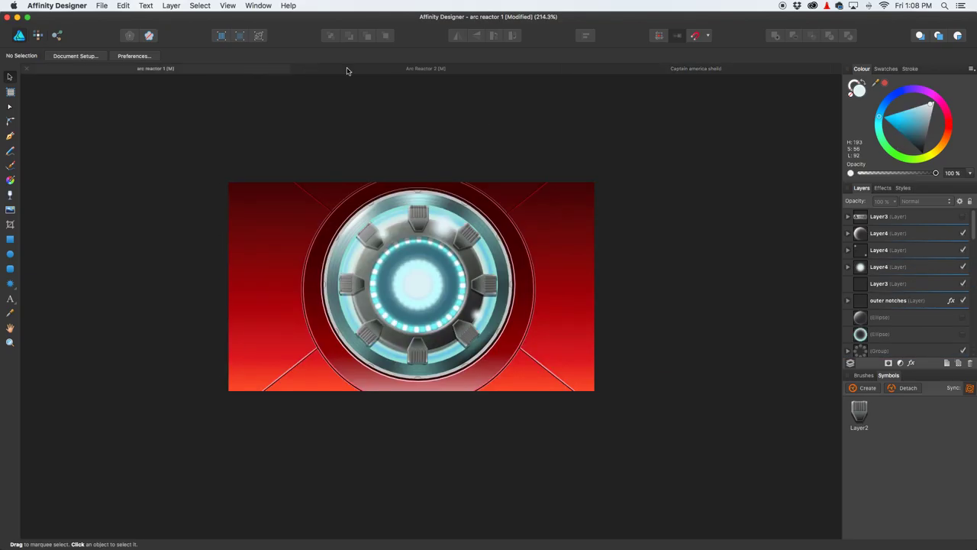
click(396, 70)
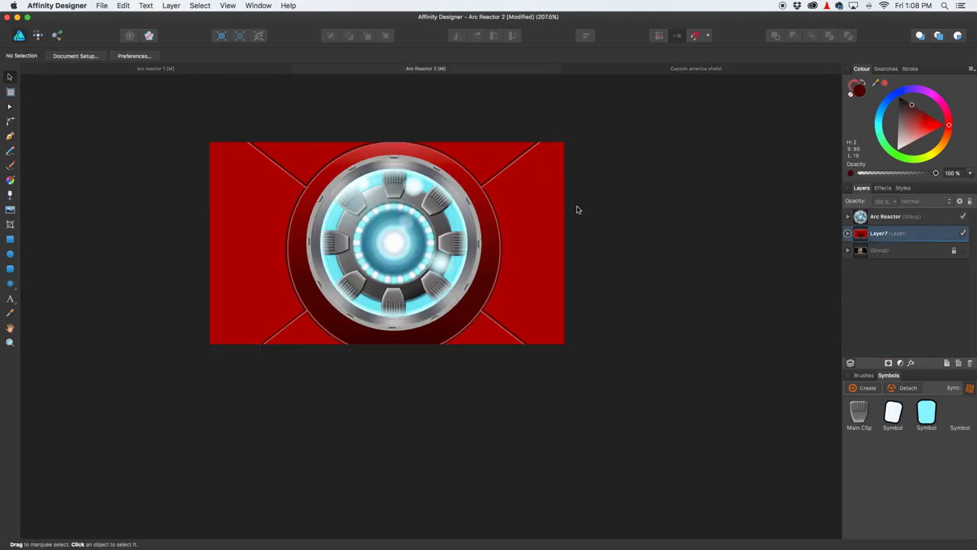